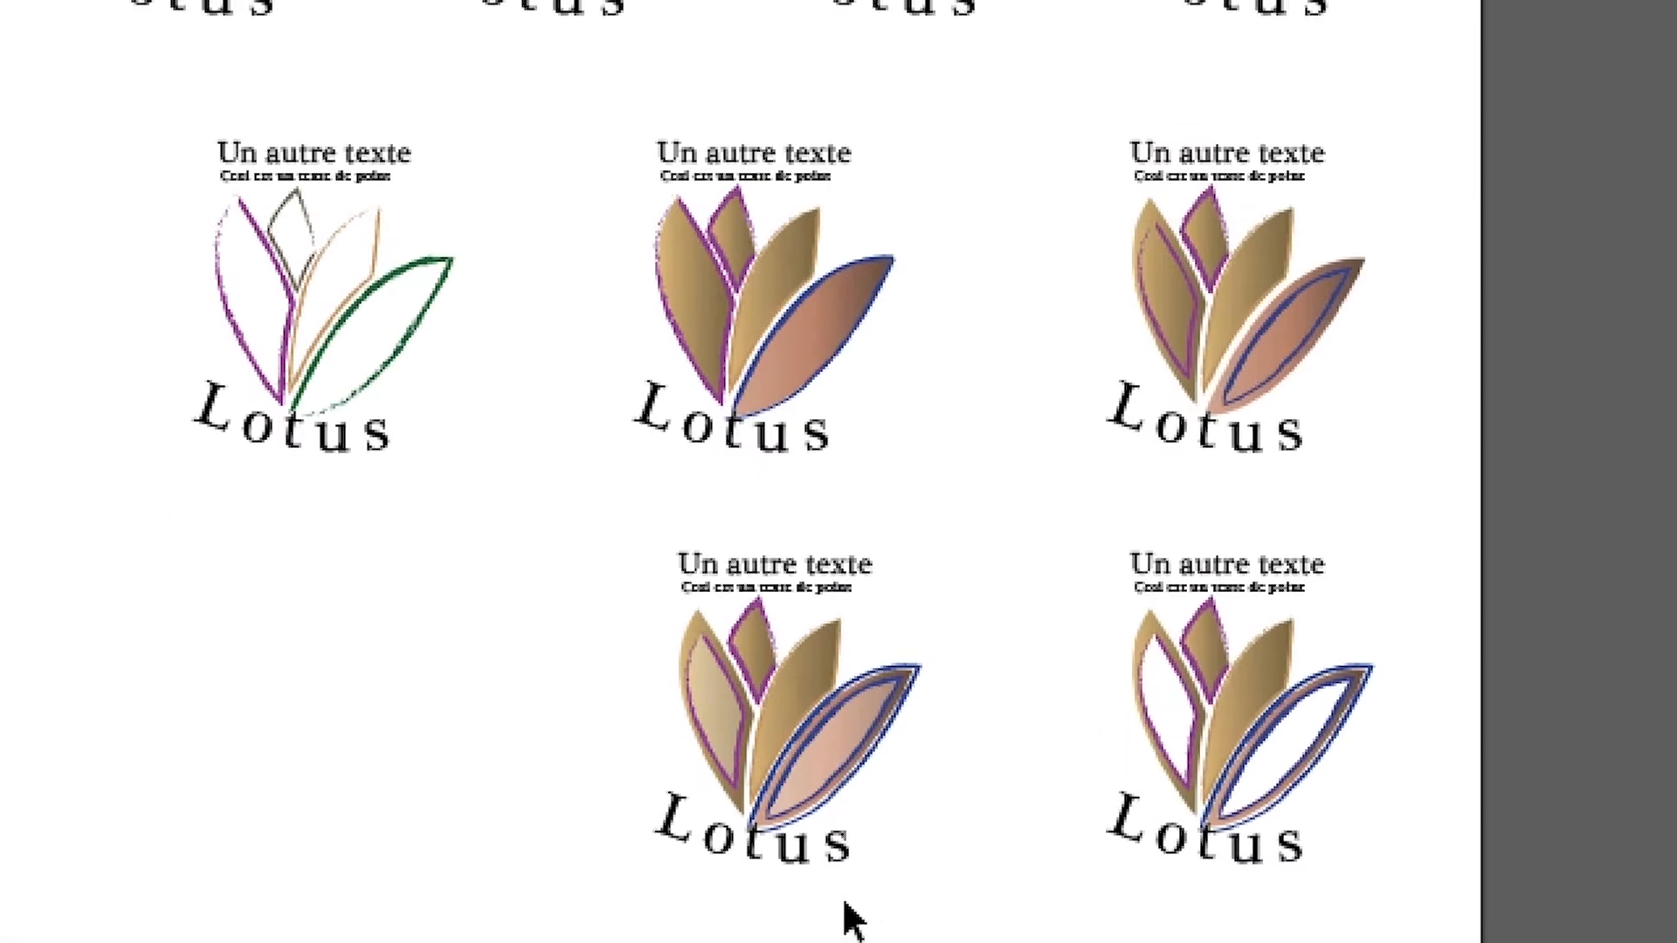
Copy the lotus logo from the middle of the lowest row into a new A3 portrait document
click(819, 785)
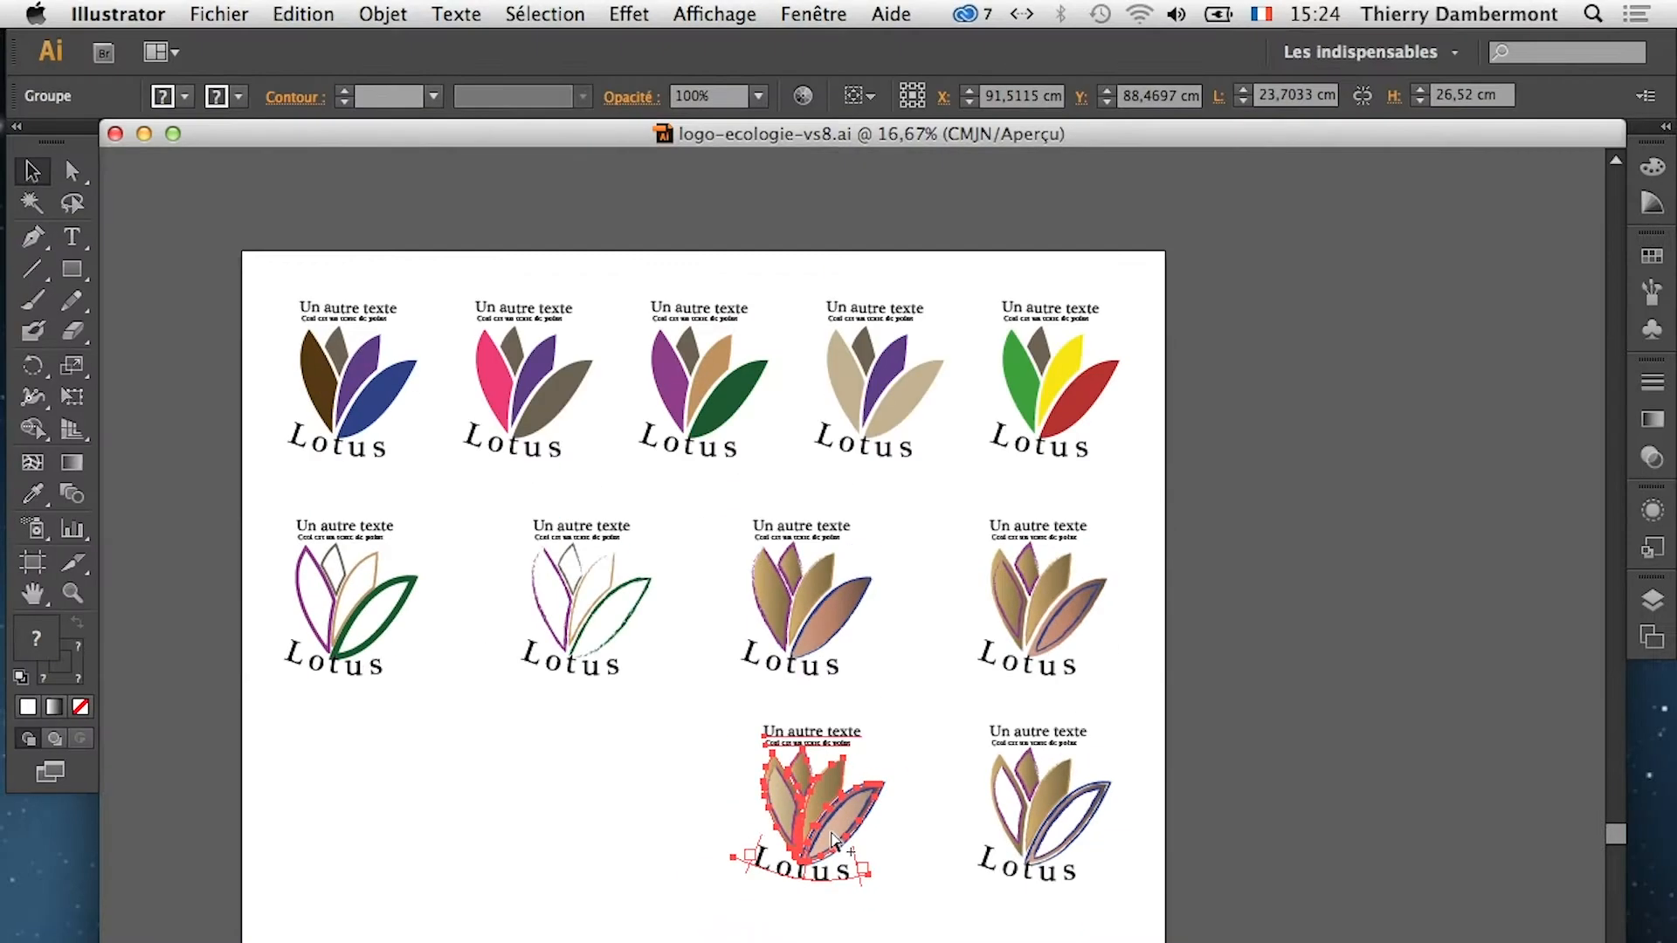
click(245, 14)
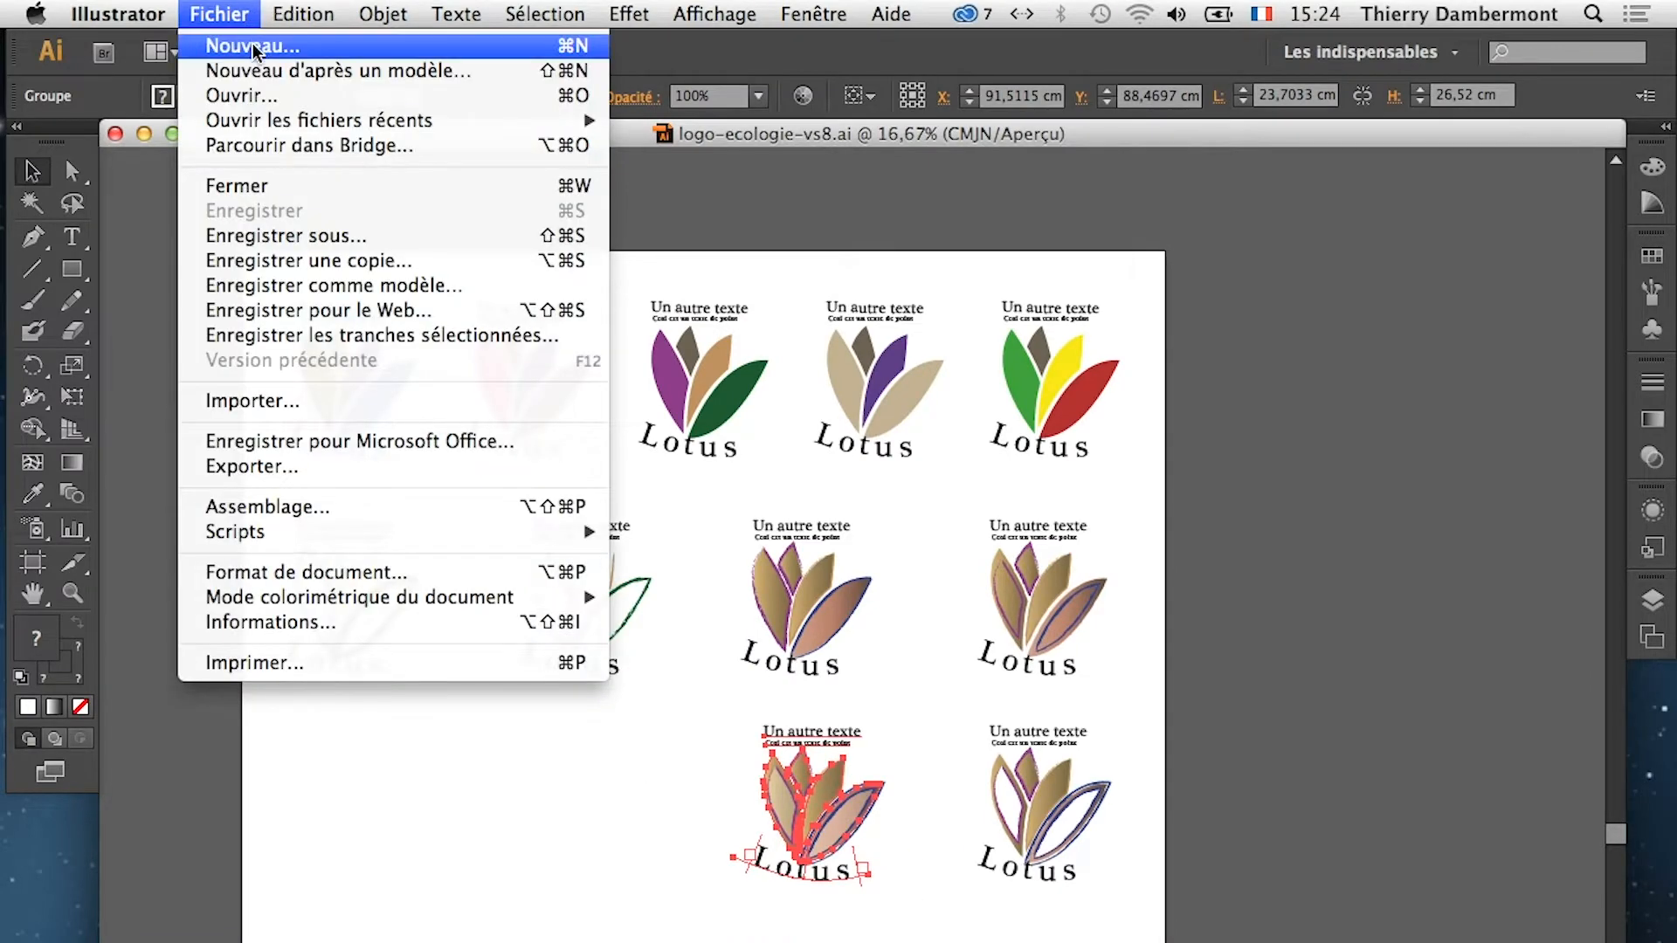
click(253, 45)
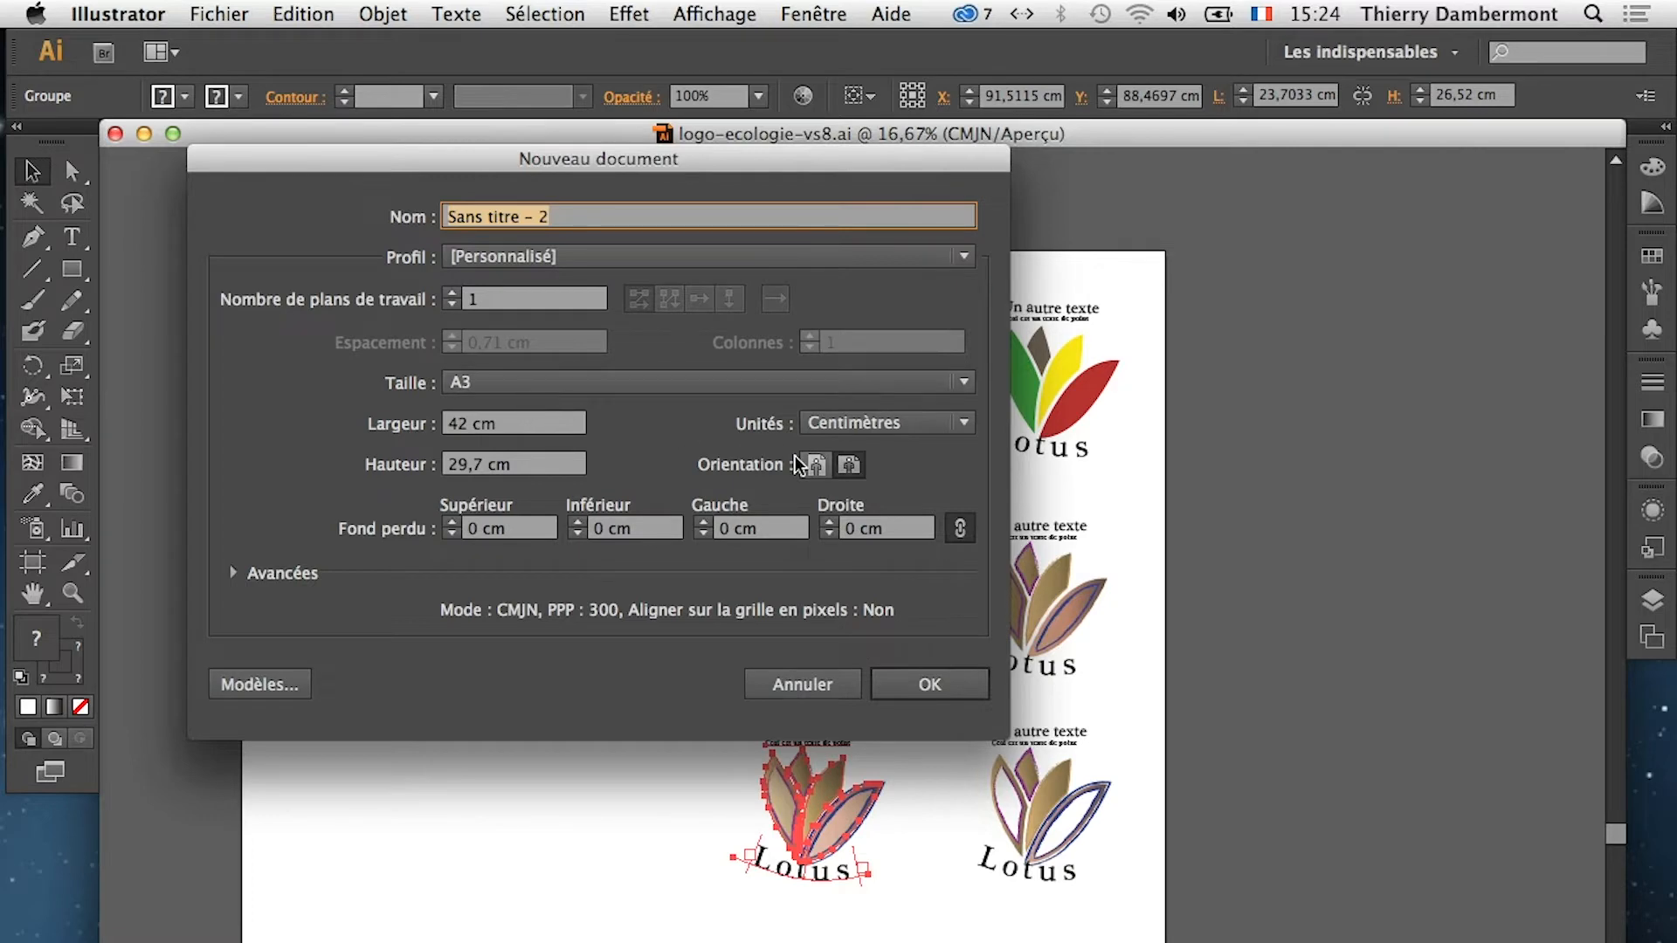
click(819, 472)
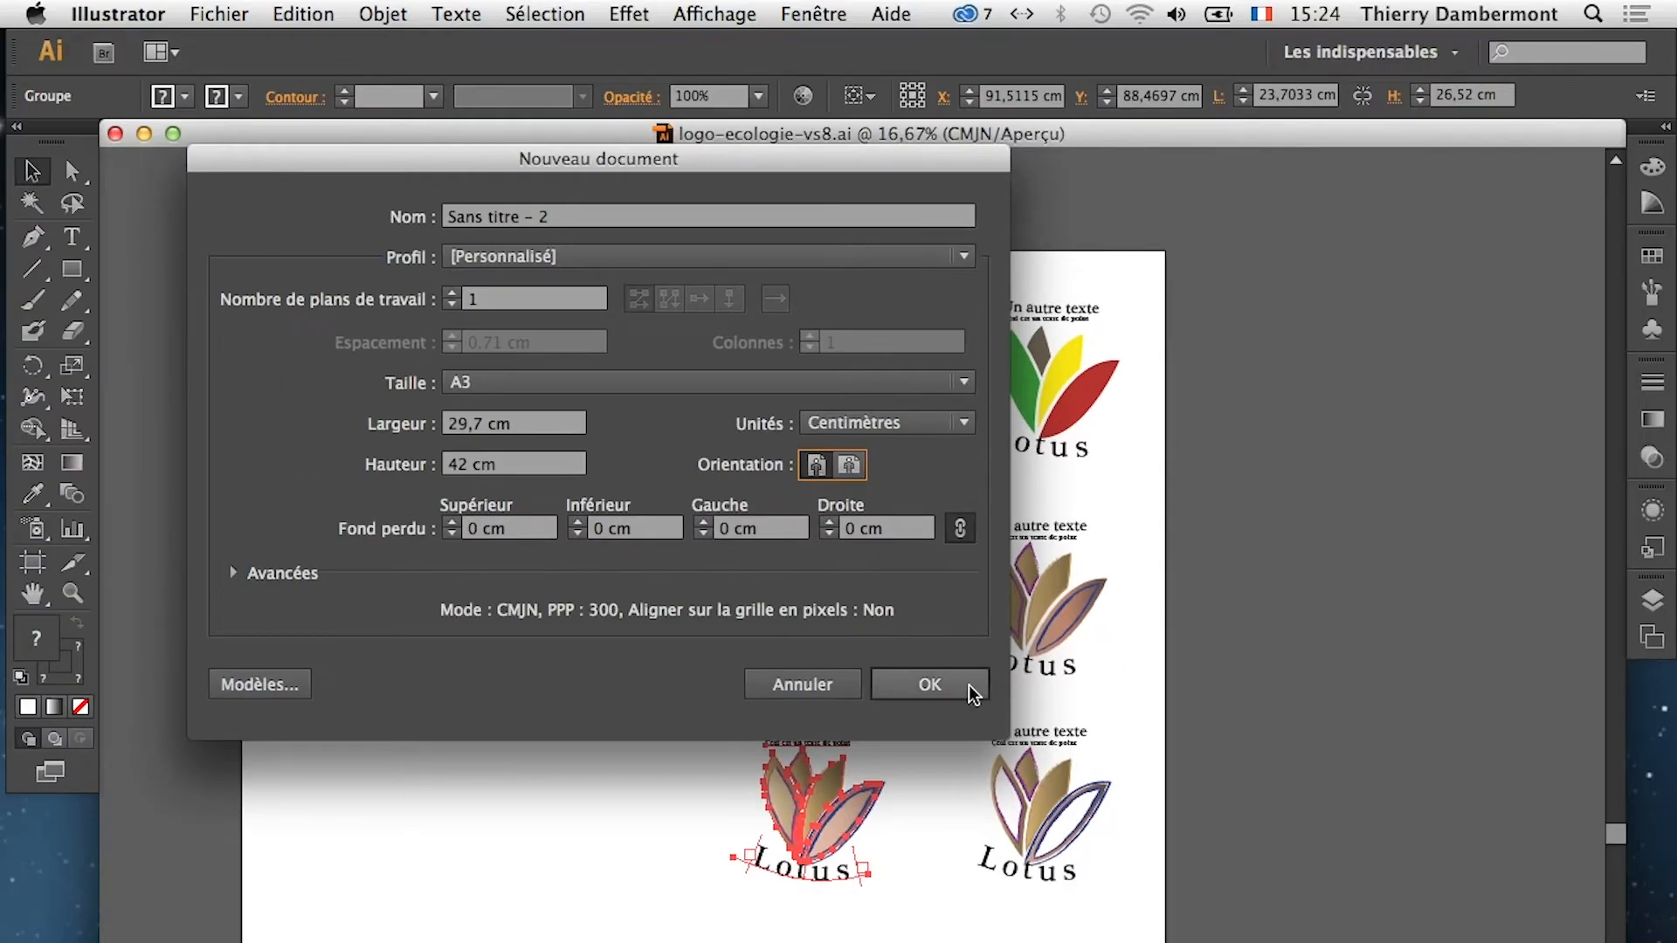
click(968, 685)
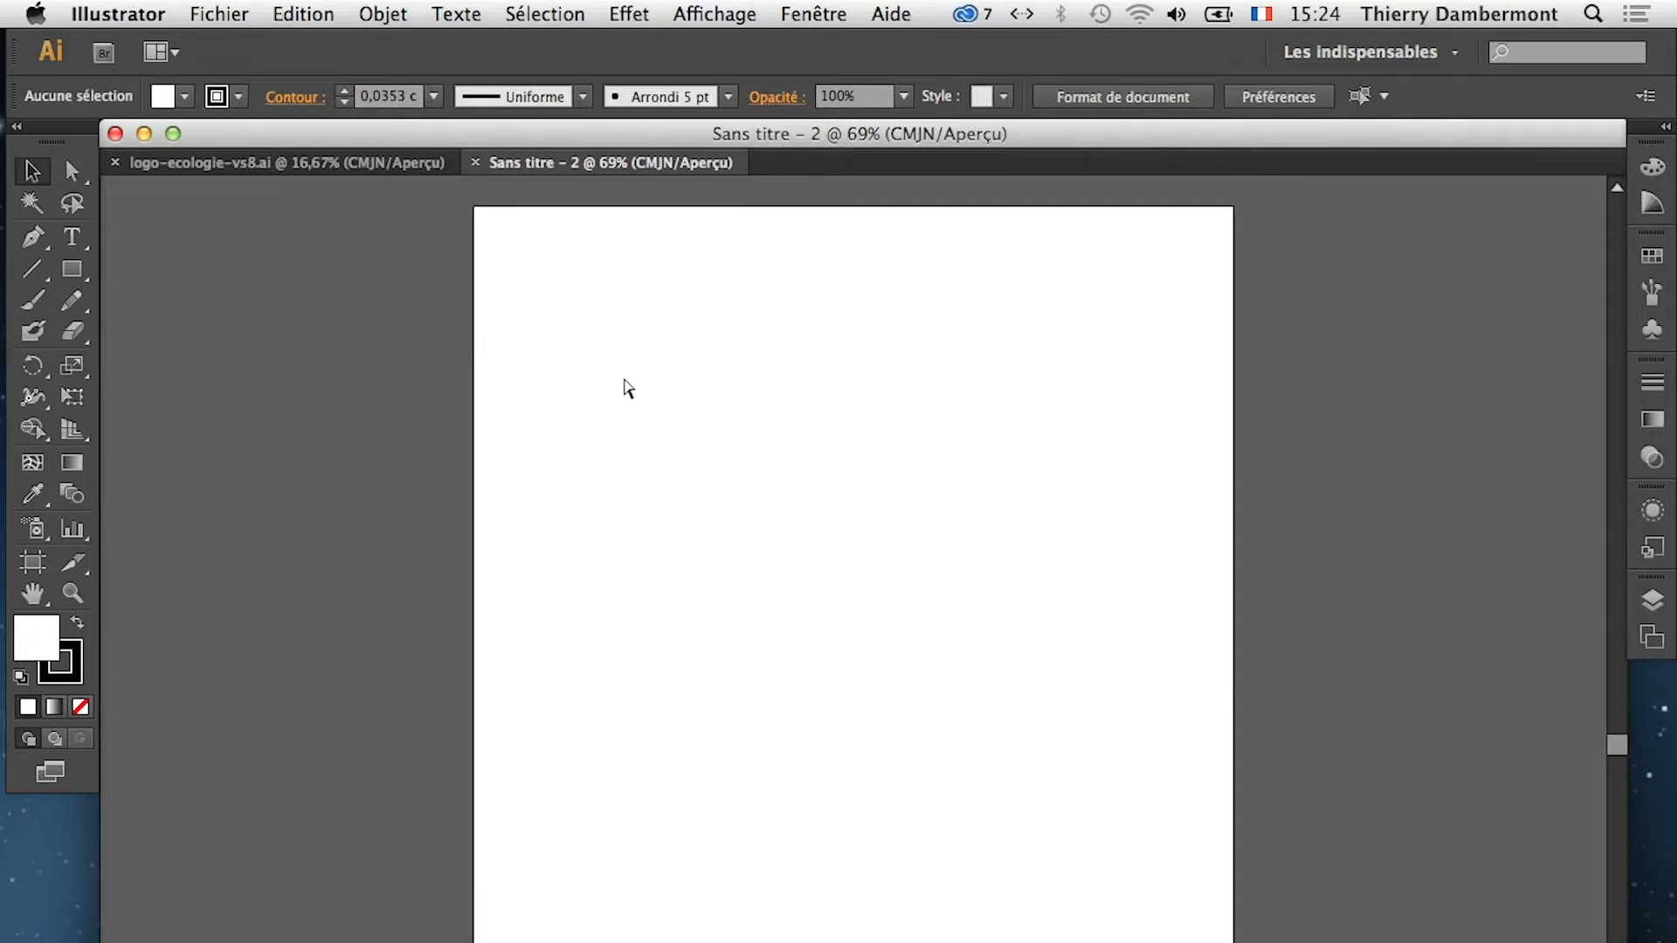
key(super+v)
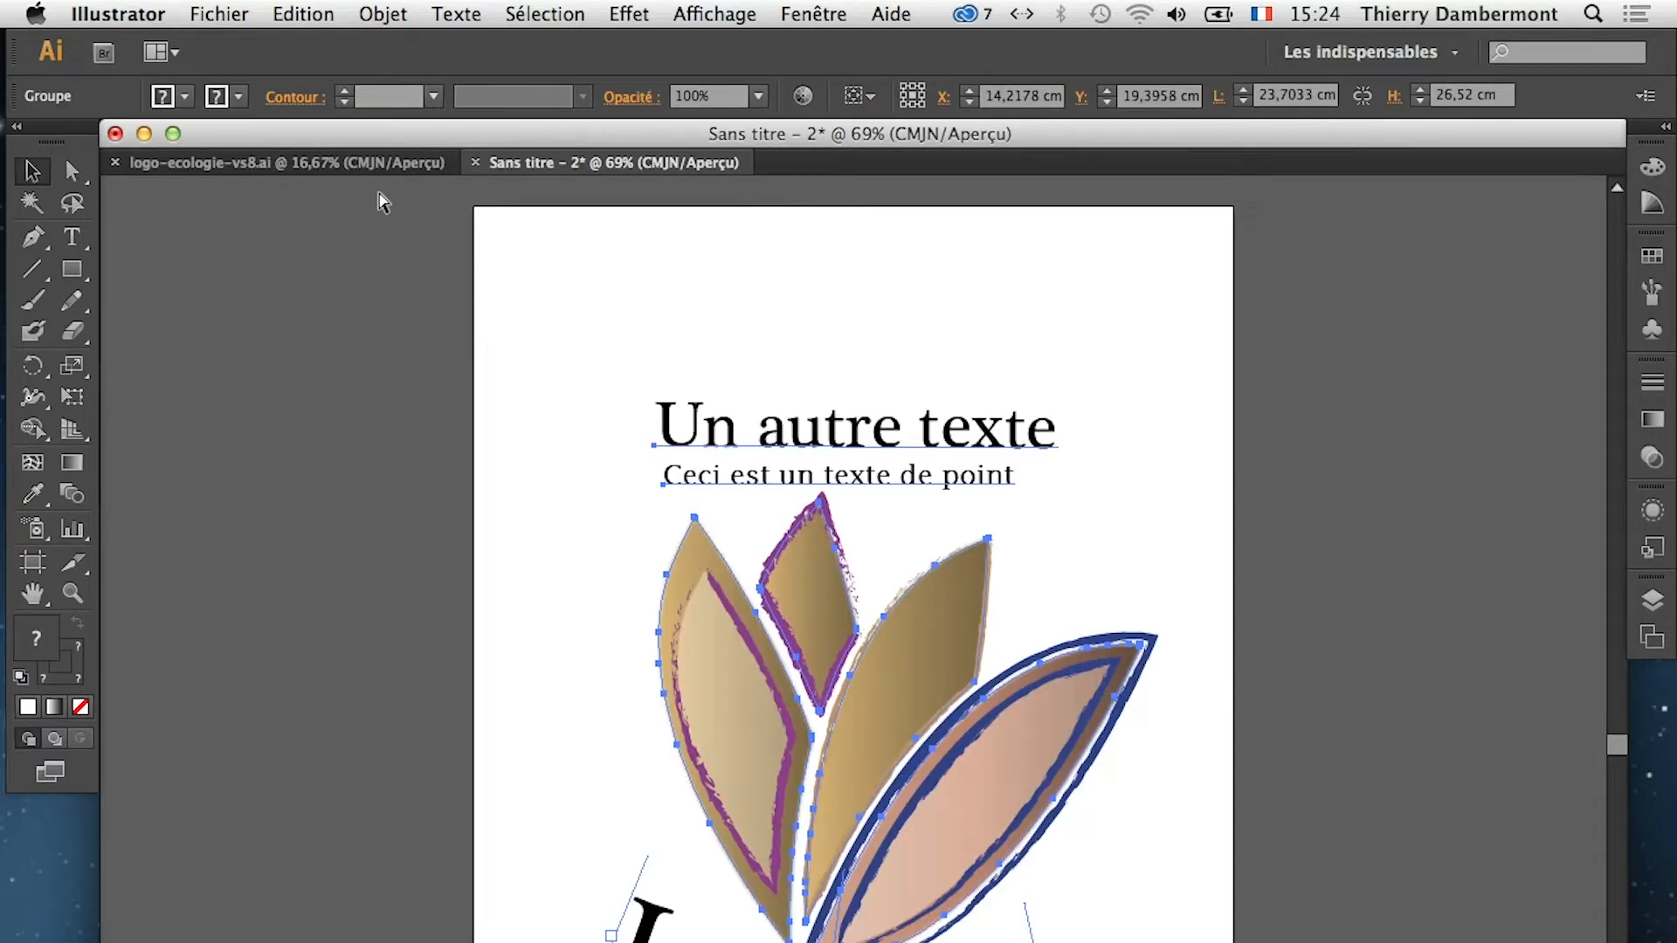
Show the layer list as a separate, enlarged window and expand Calque 1 to inspect the contents of its nested groups
click(1651, 600)
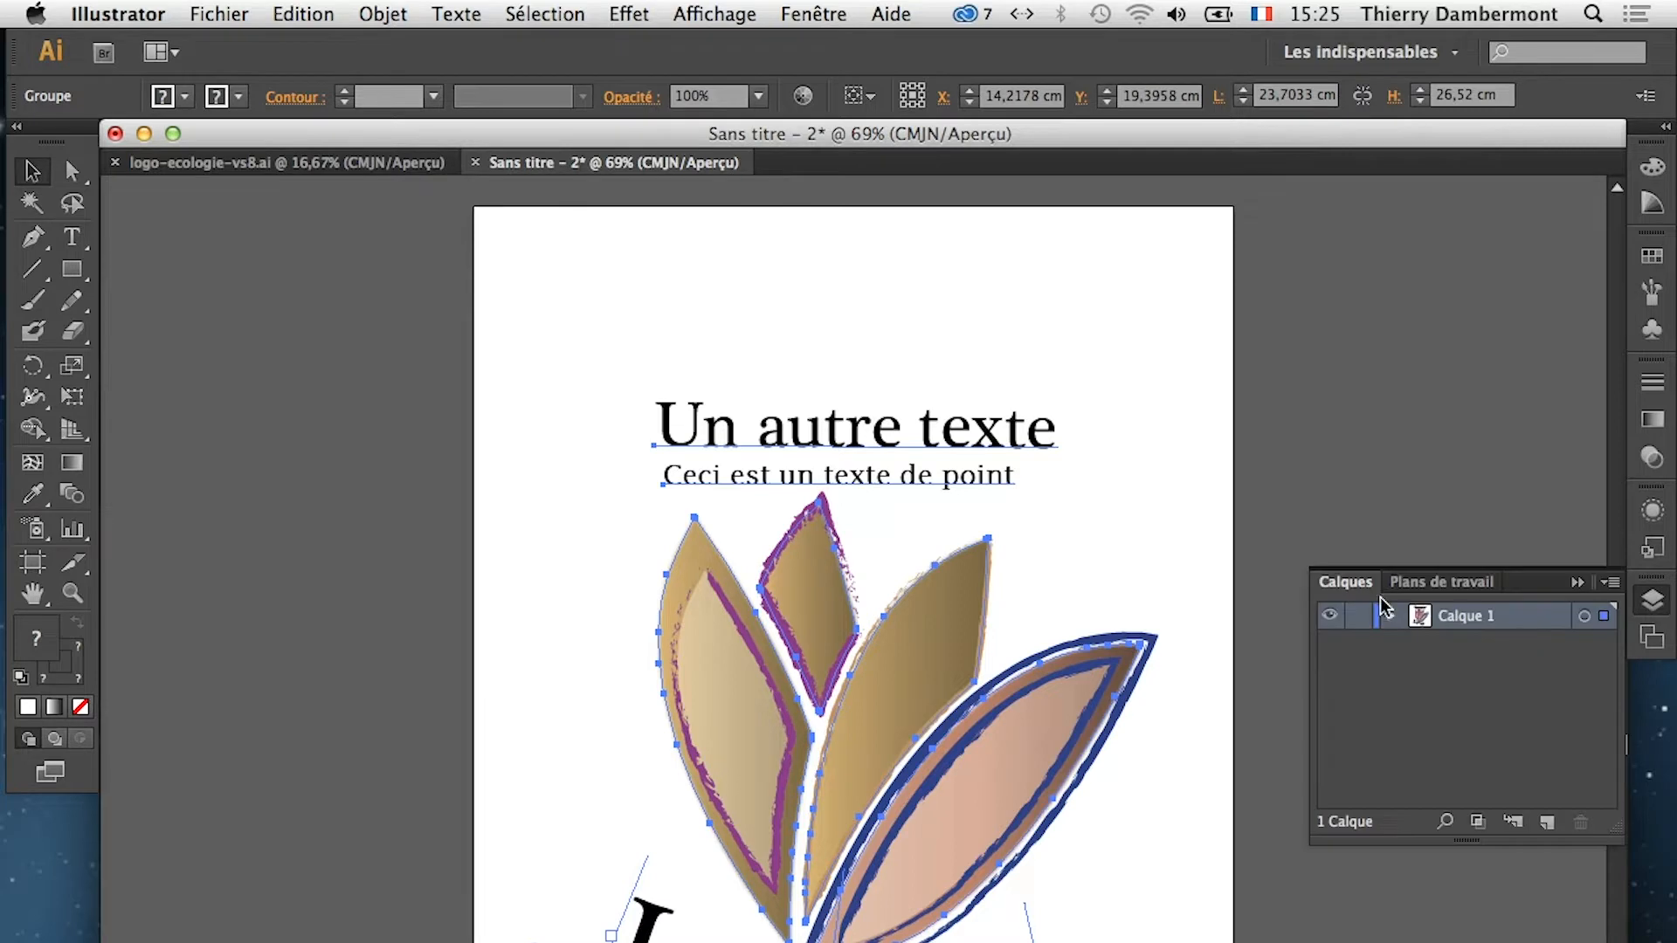
drag(1345, 581, 1223, 406)
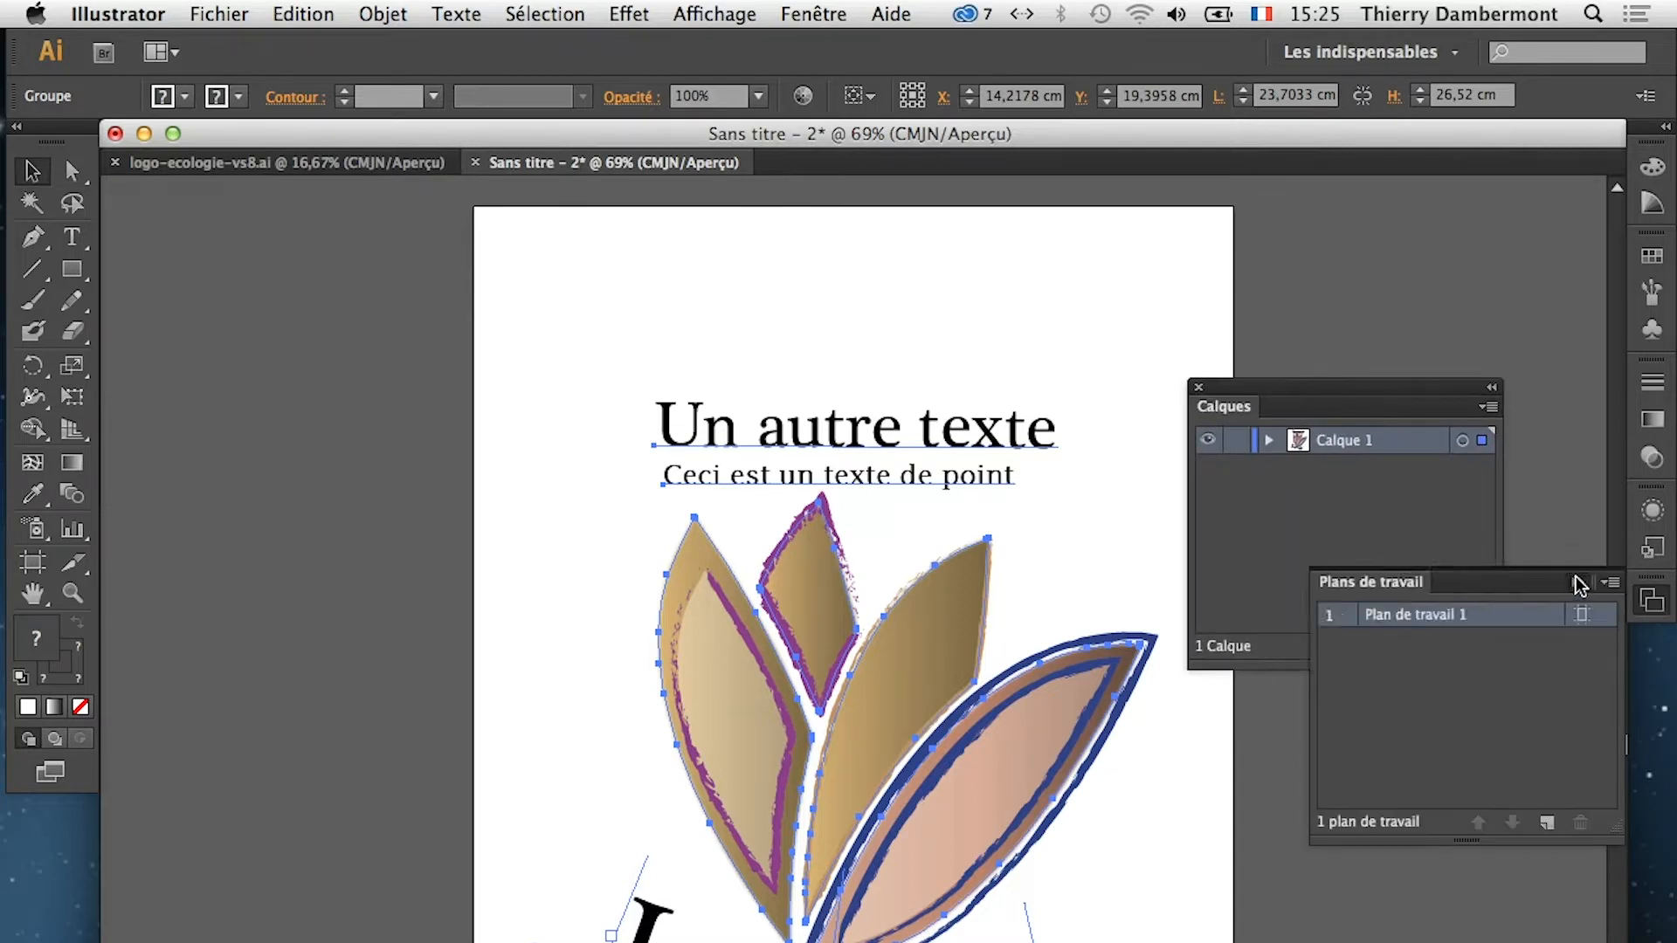
click(1269, 440)
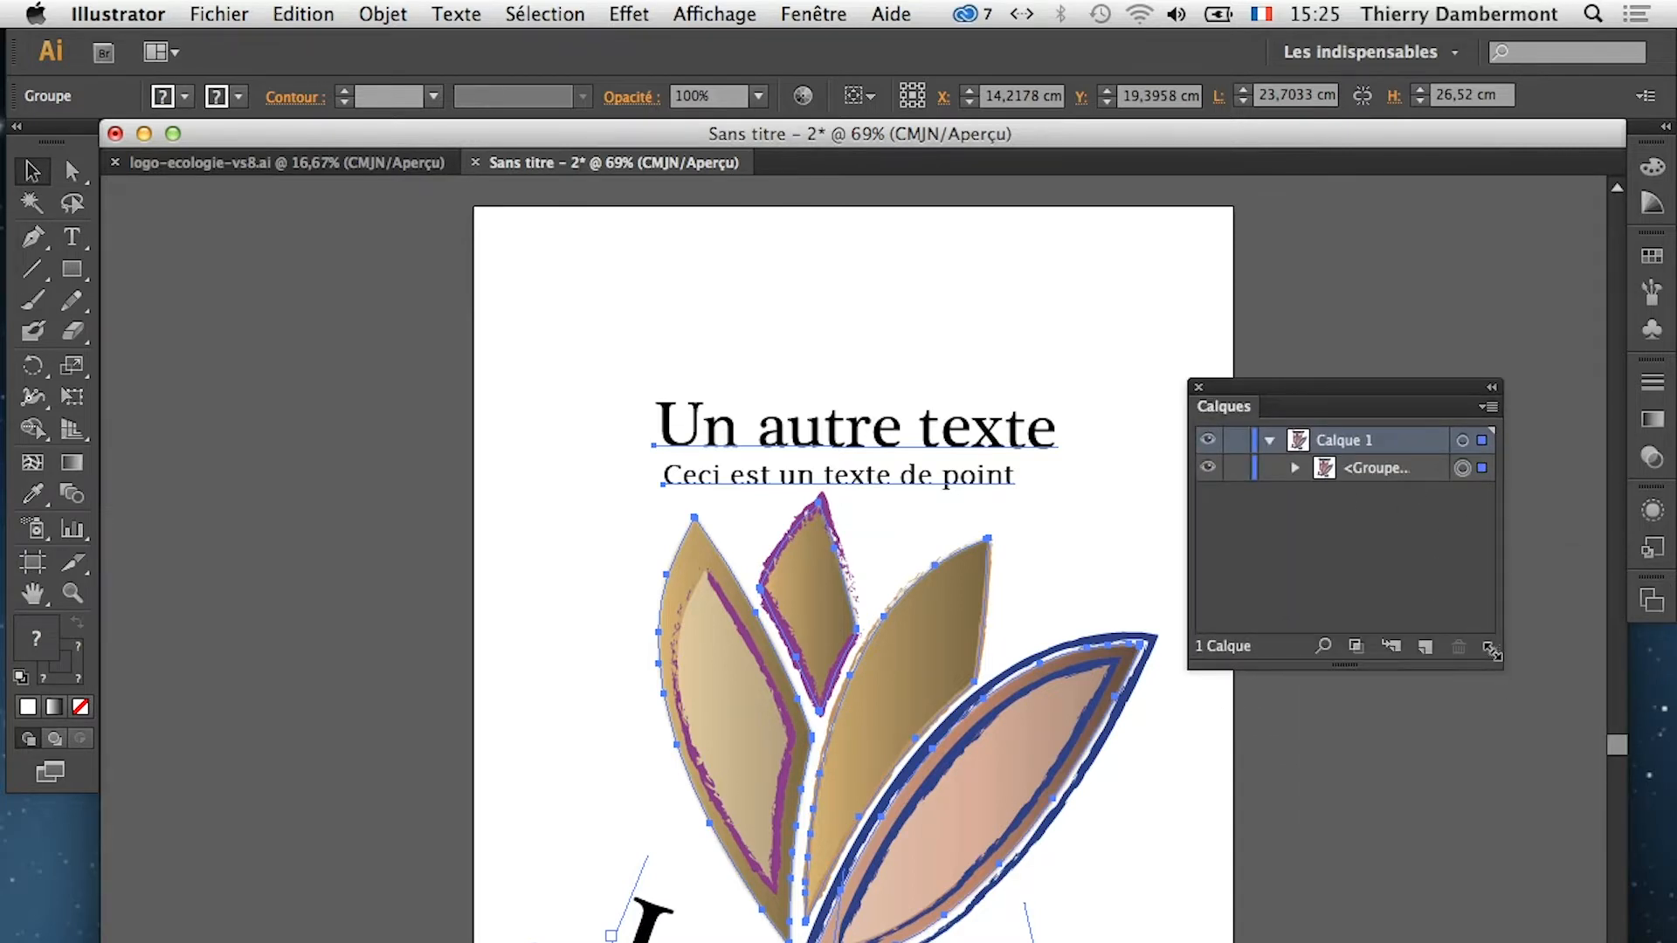
drag(1495, 657, 1638, 852)
click(1294, 469)
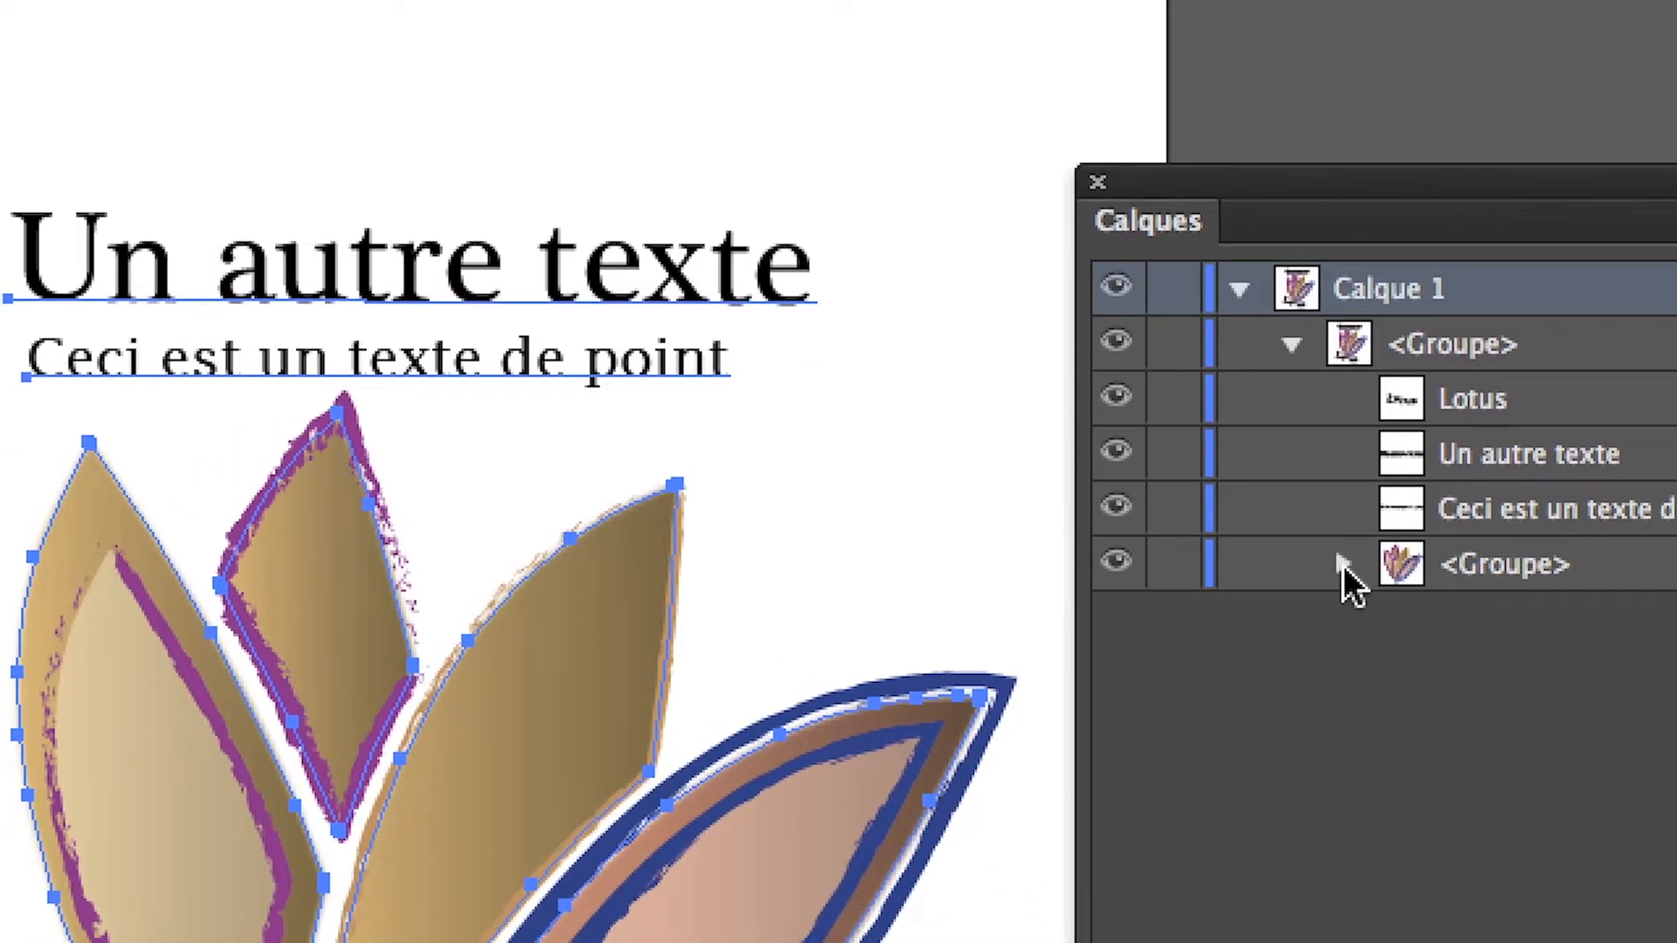
click(1272, 661)
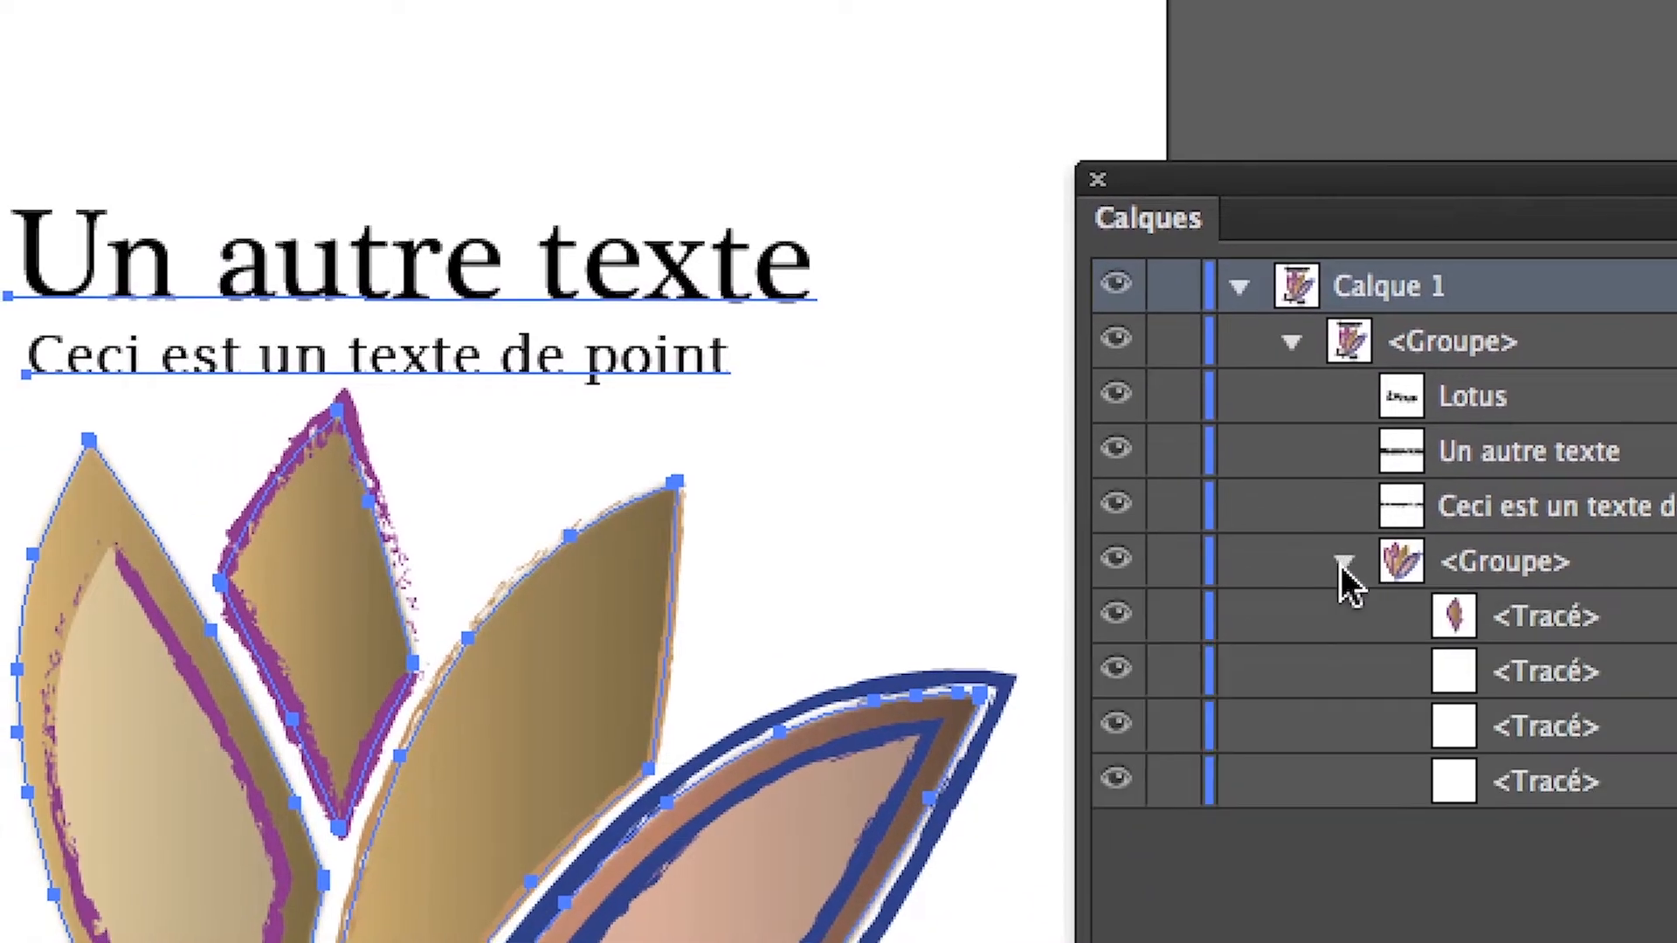
click(1343, 564)
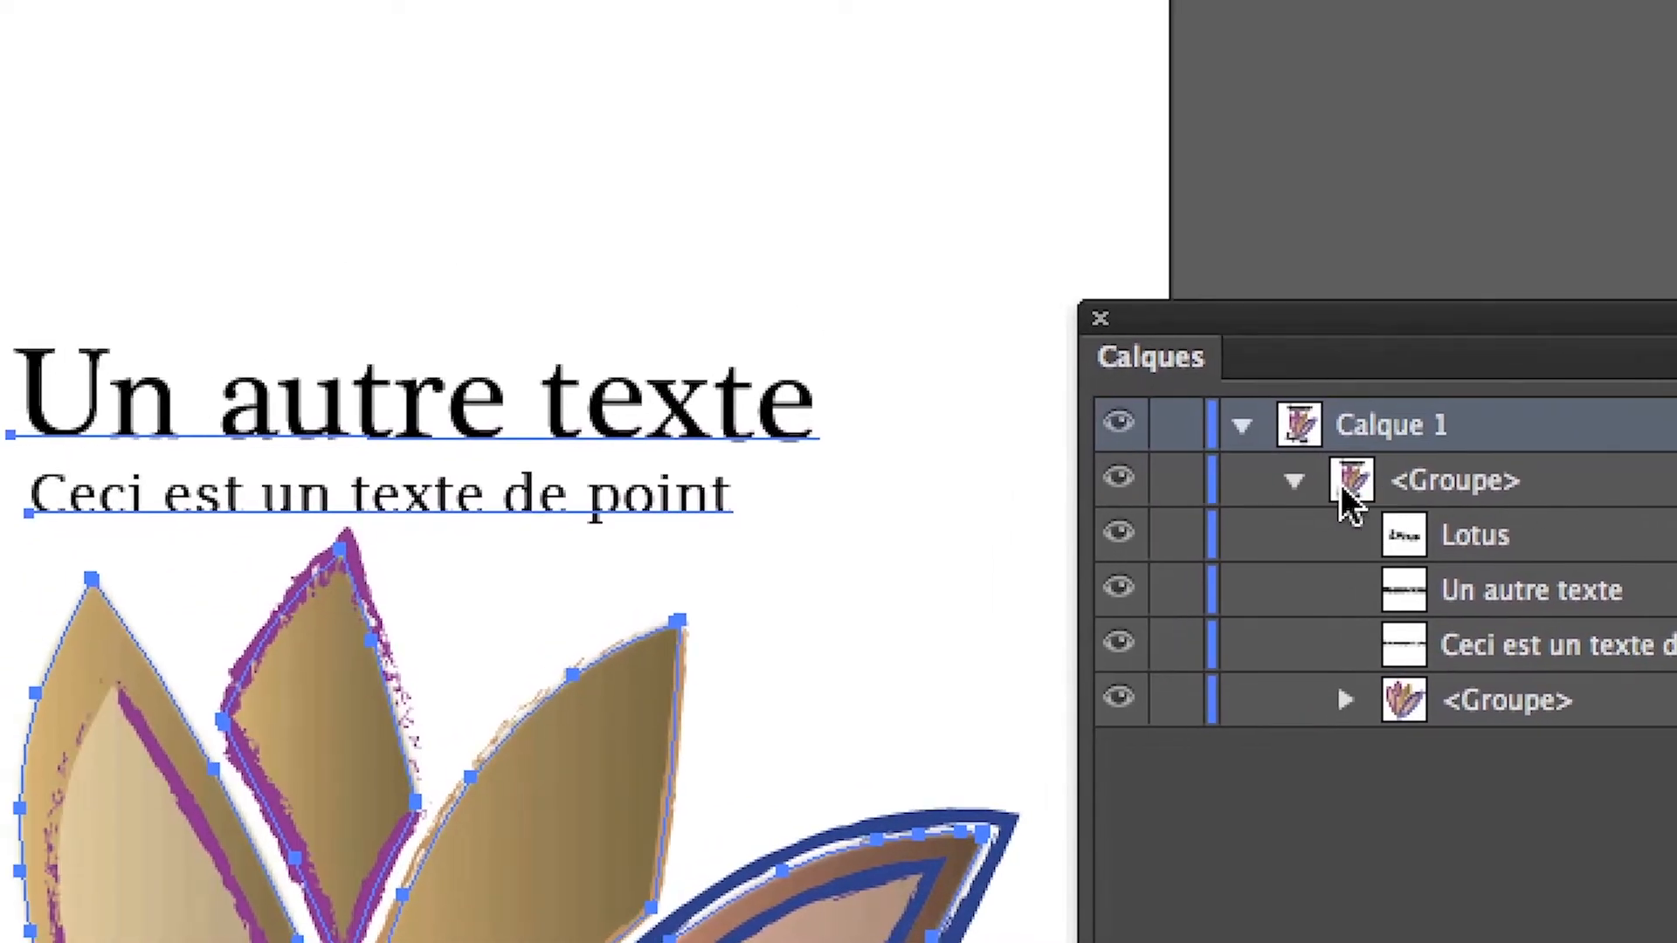
Ungroup the pasted logo's outer group so its texts and petal group sit directly under Calque 1
click(928, 478)
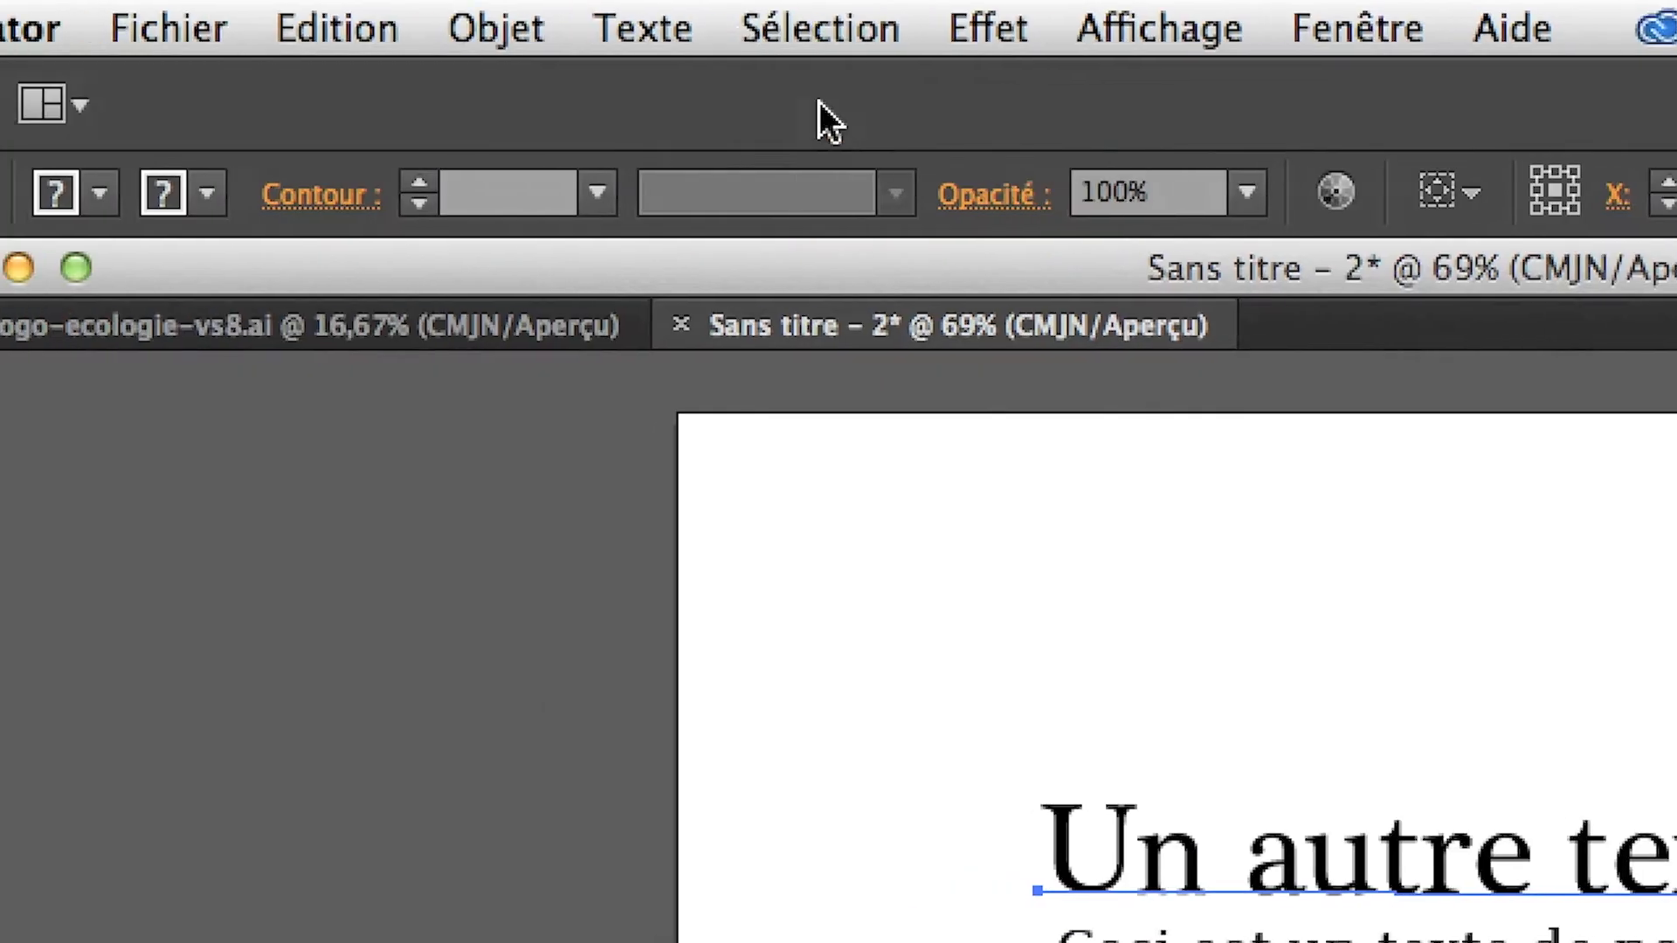
click(705, 16)
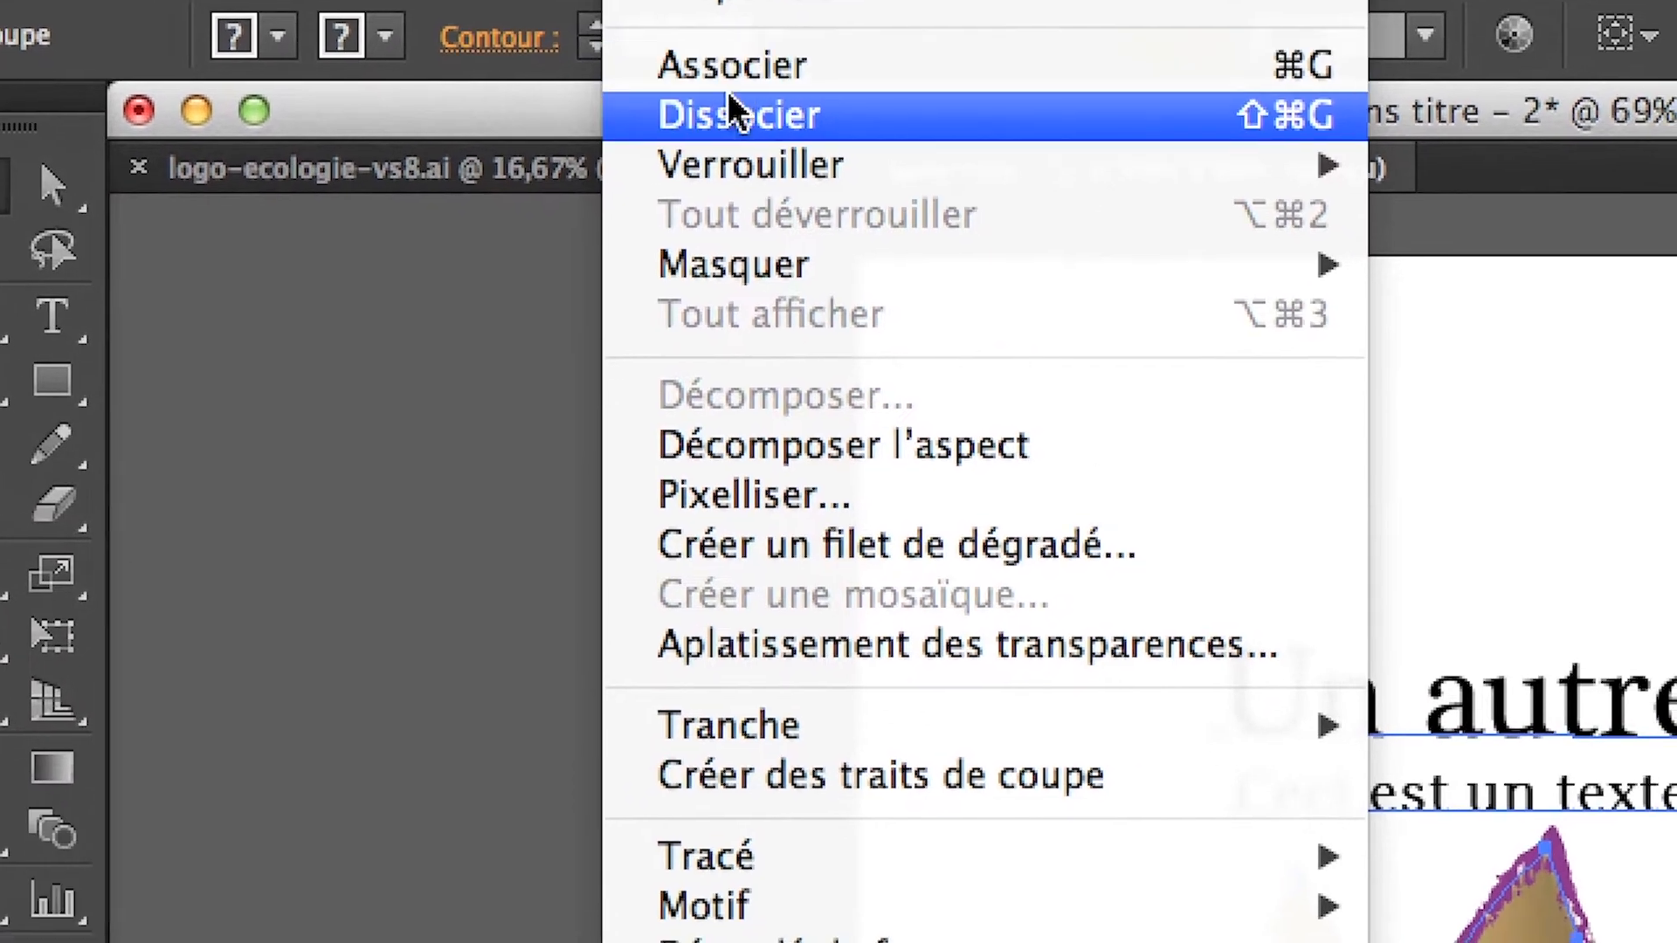
click(770, 267)
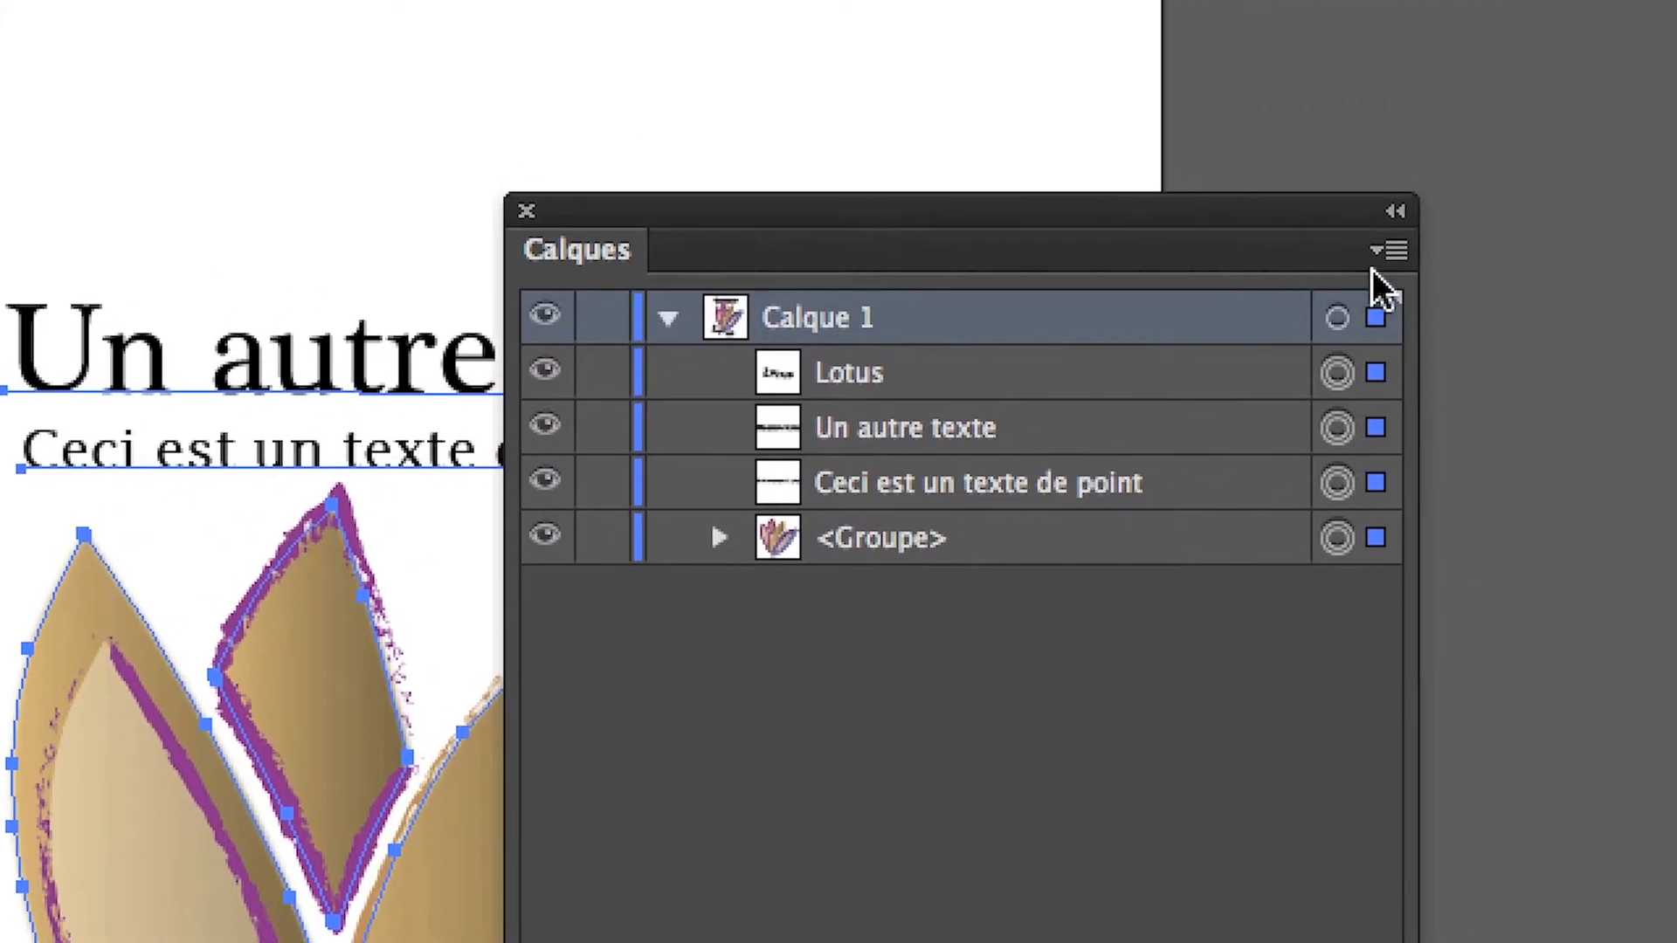
Set the layer list's row size to Grande for bigger thumbnails
click(1387, 255)
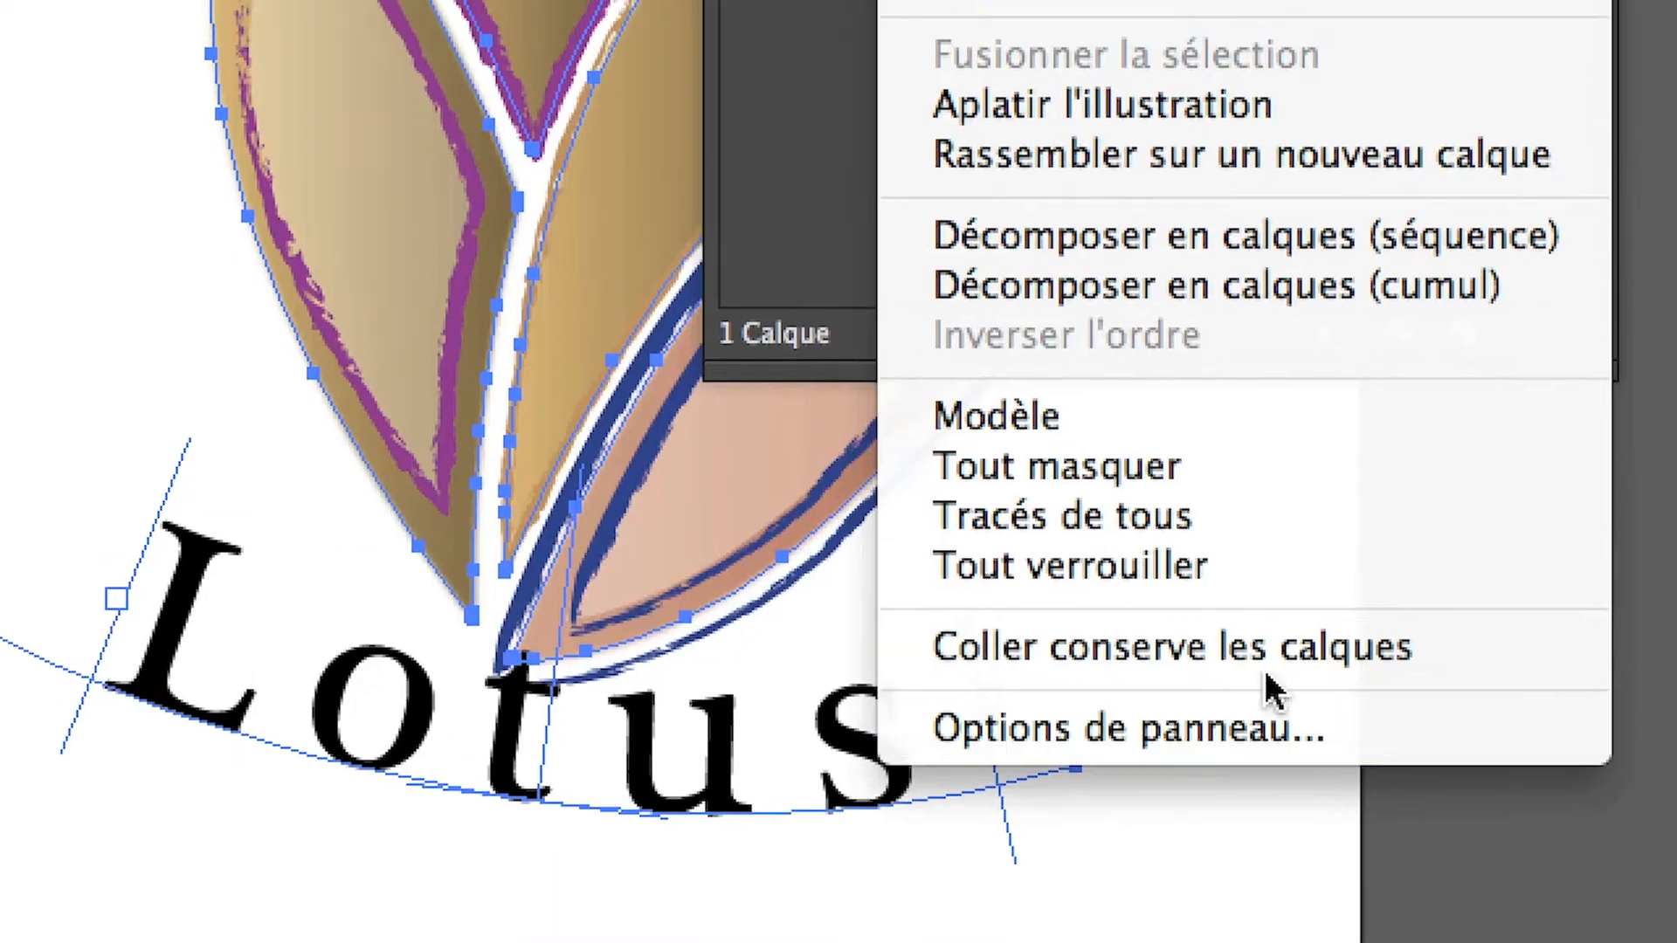
click(635, 861)
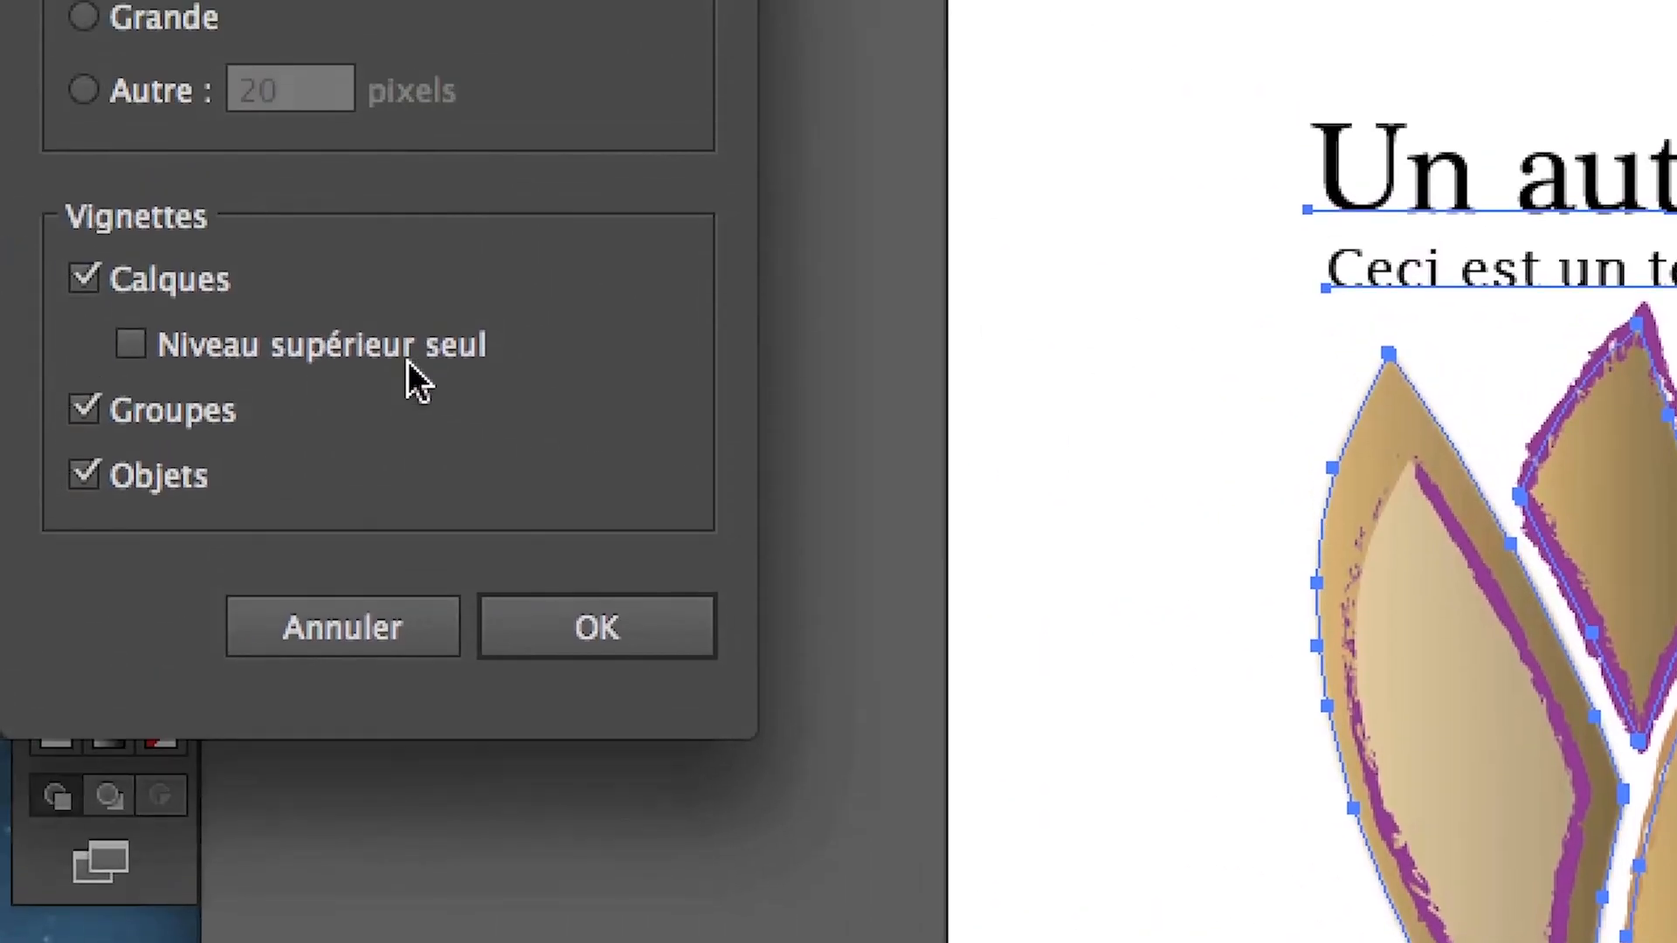
click(180, 242)
click(570, 824)
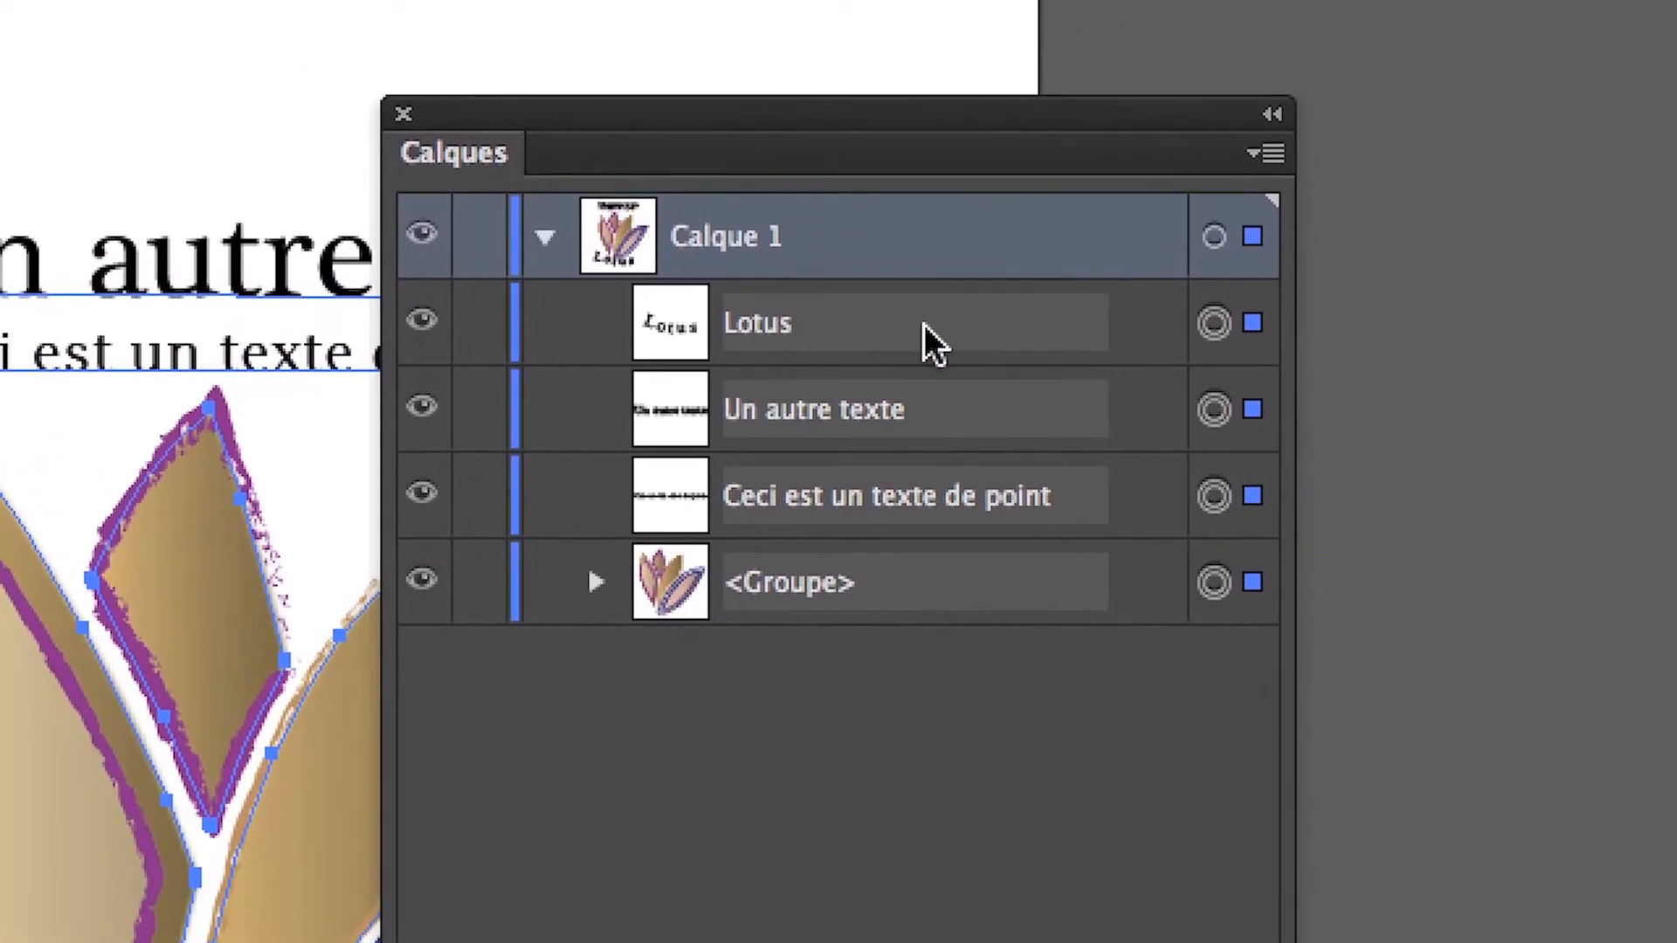
Practise highlighting the layer entries from Lotus to Ceci est un texte de point as one range, and clear the highlight
click(1053, 381)
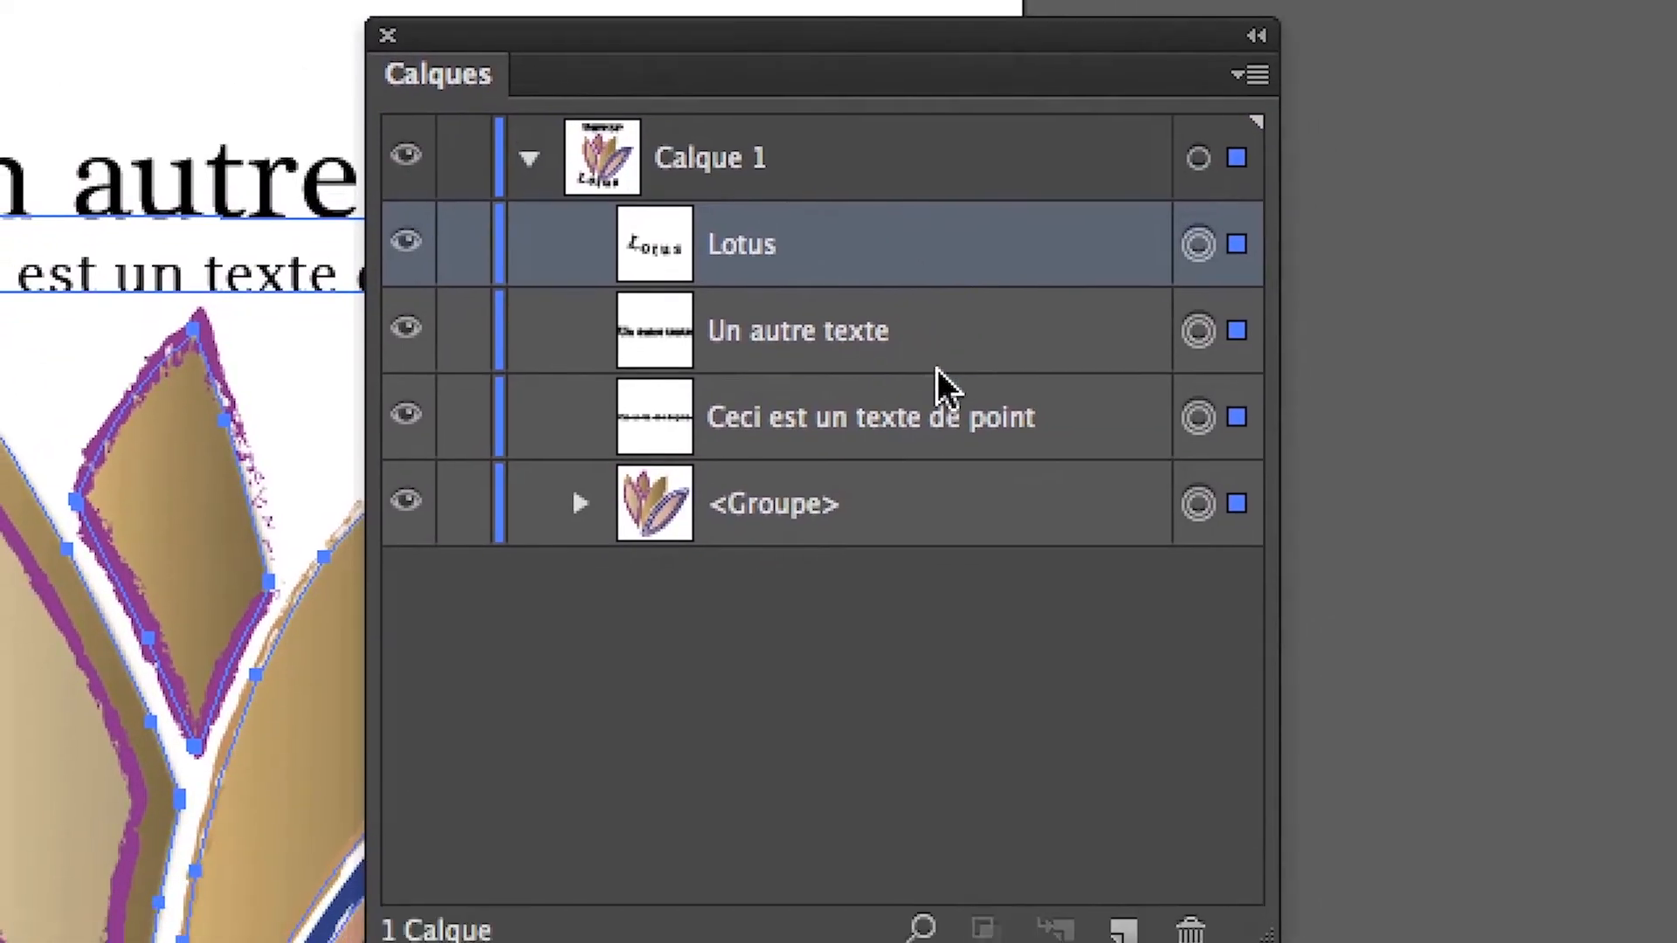
shift+click(944, 502)
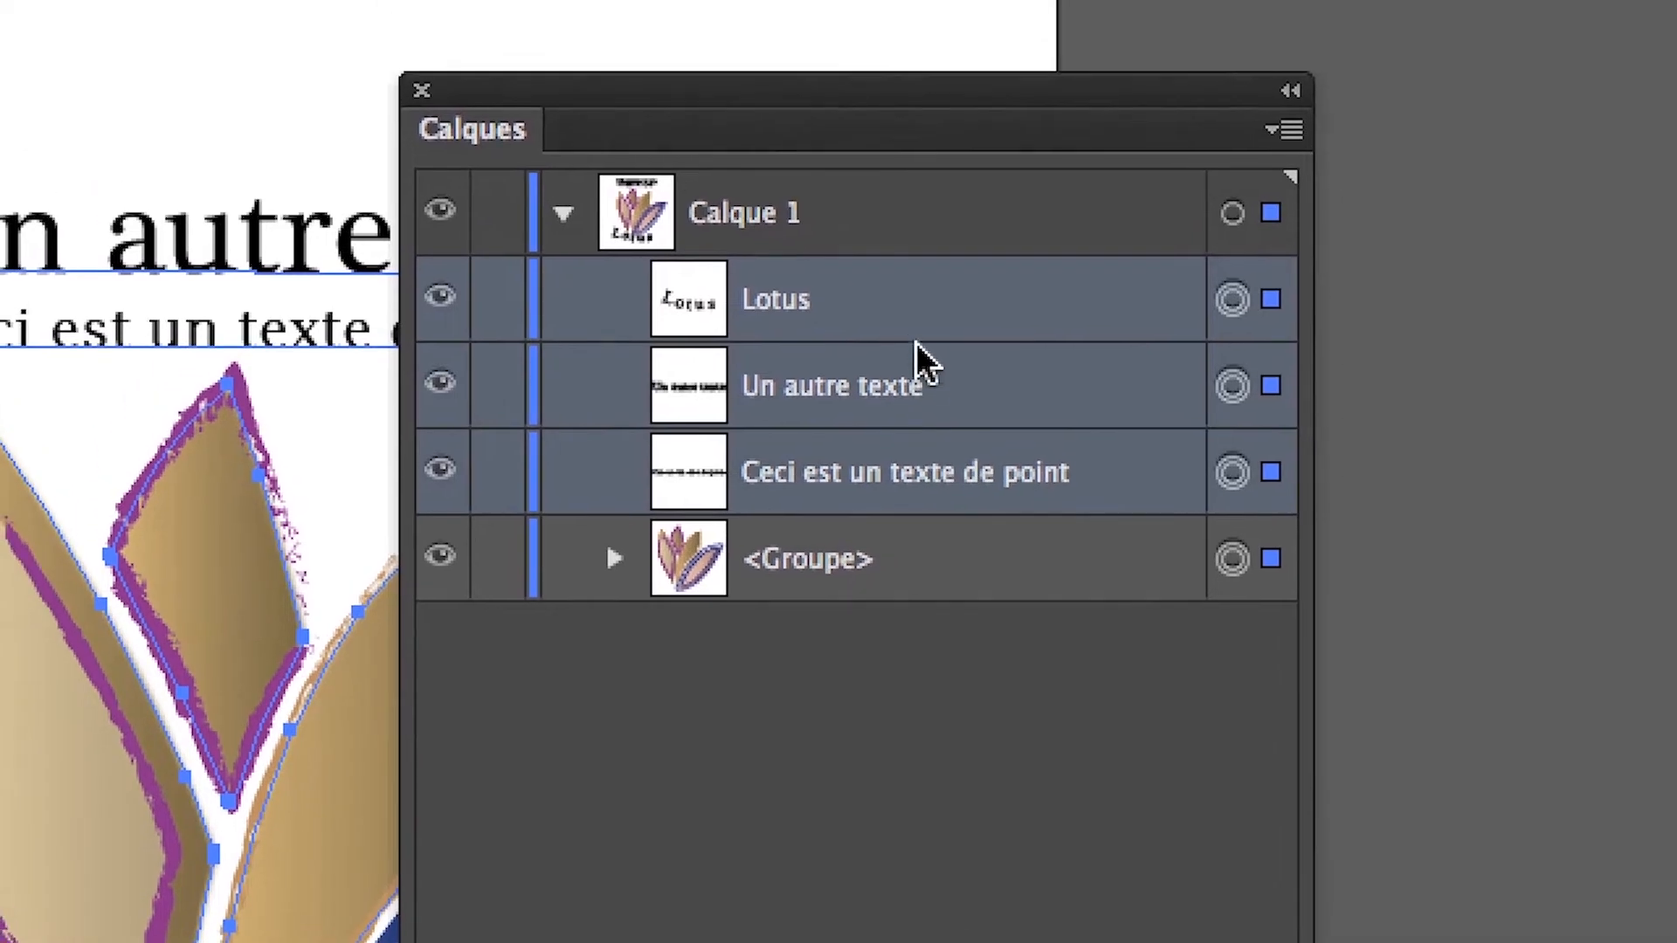
click(910, 328)
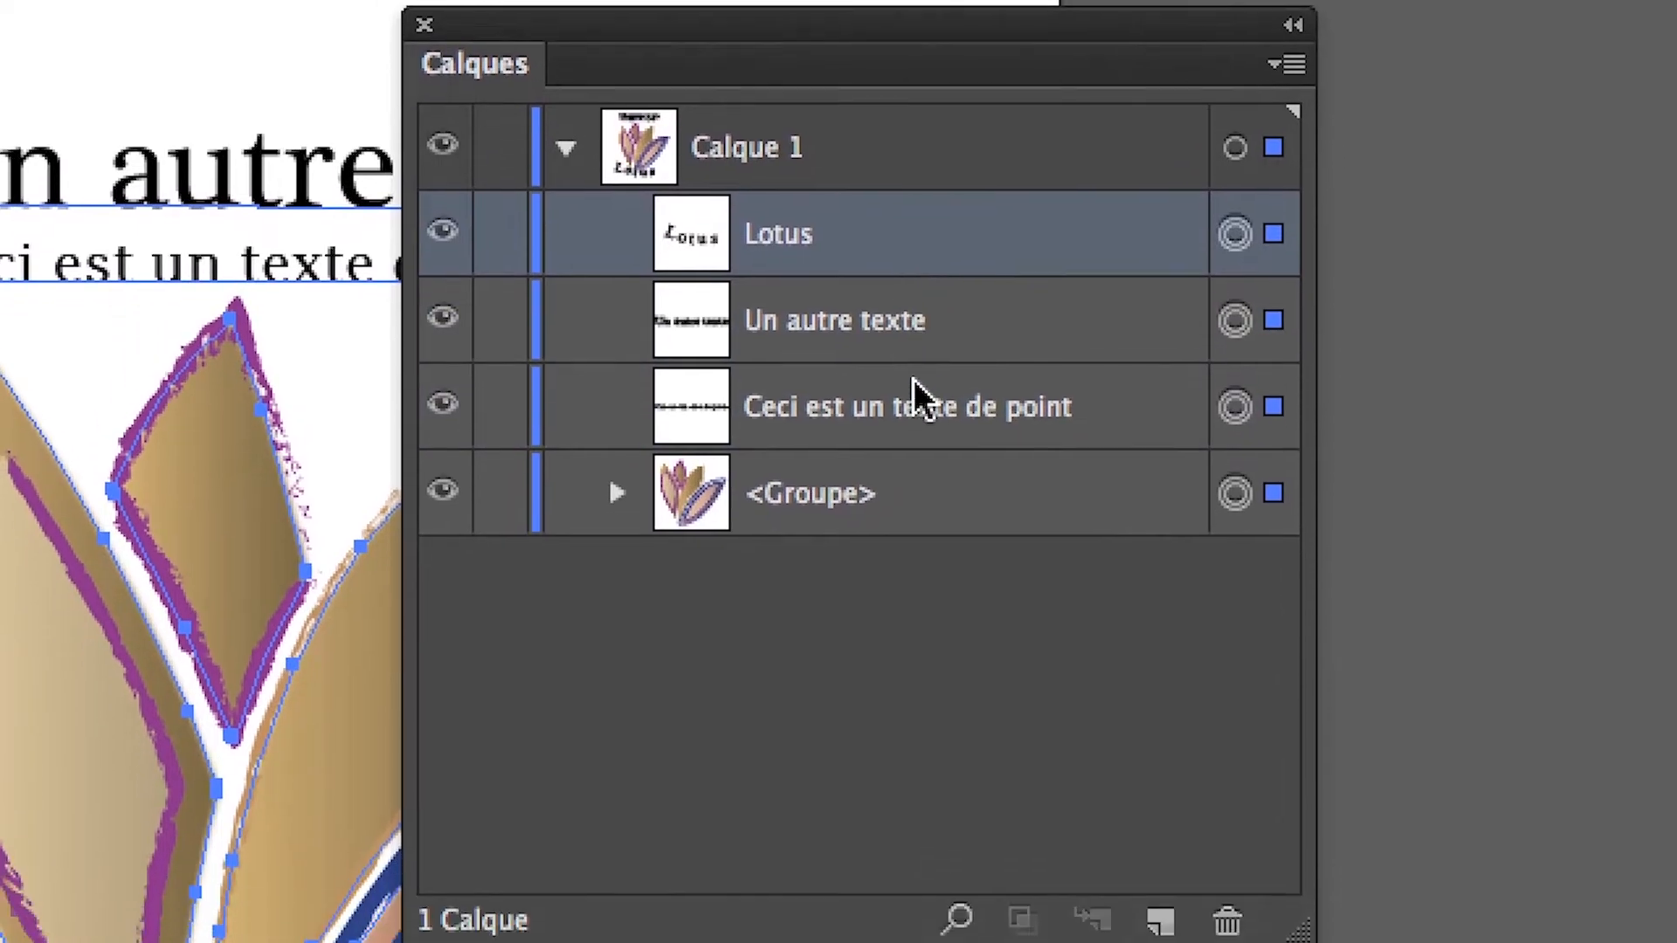
shift+click(914, 476)
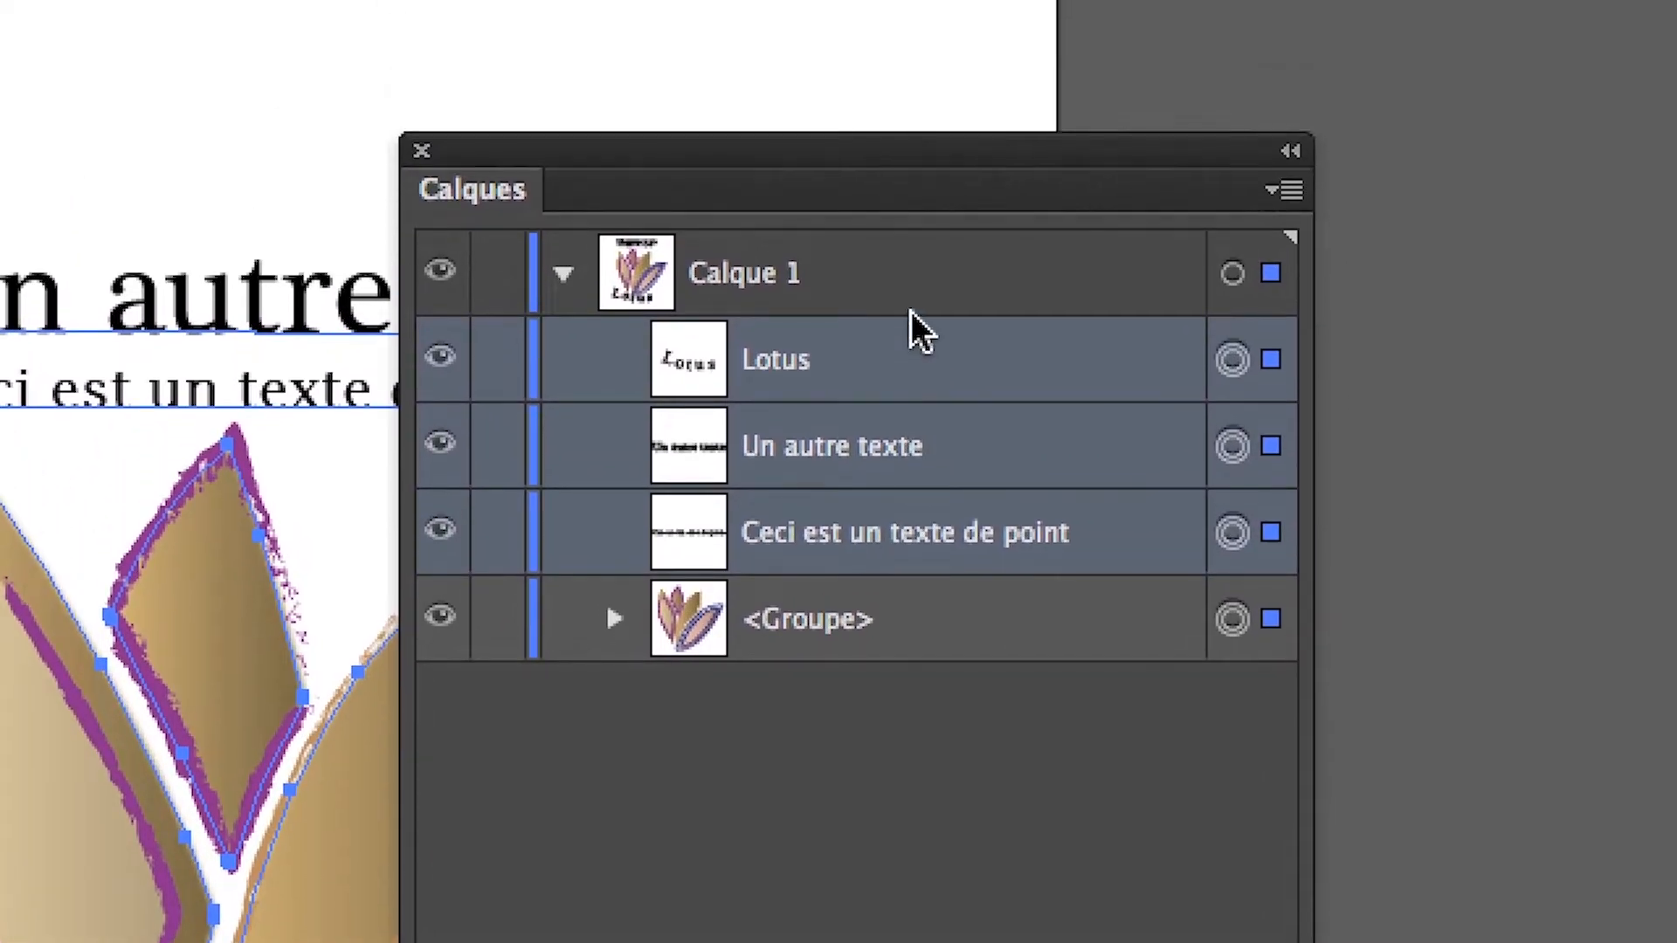
click(924, 214)
shift+click(908, 428)
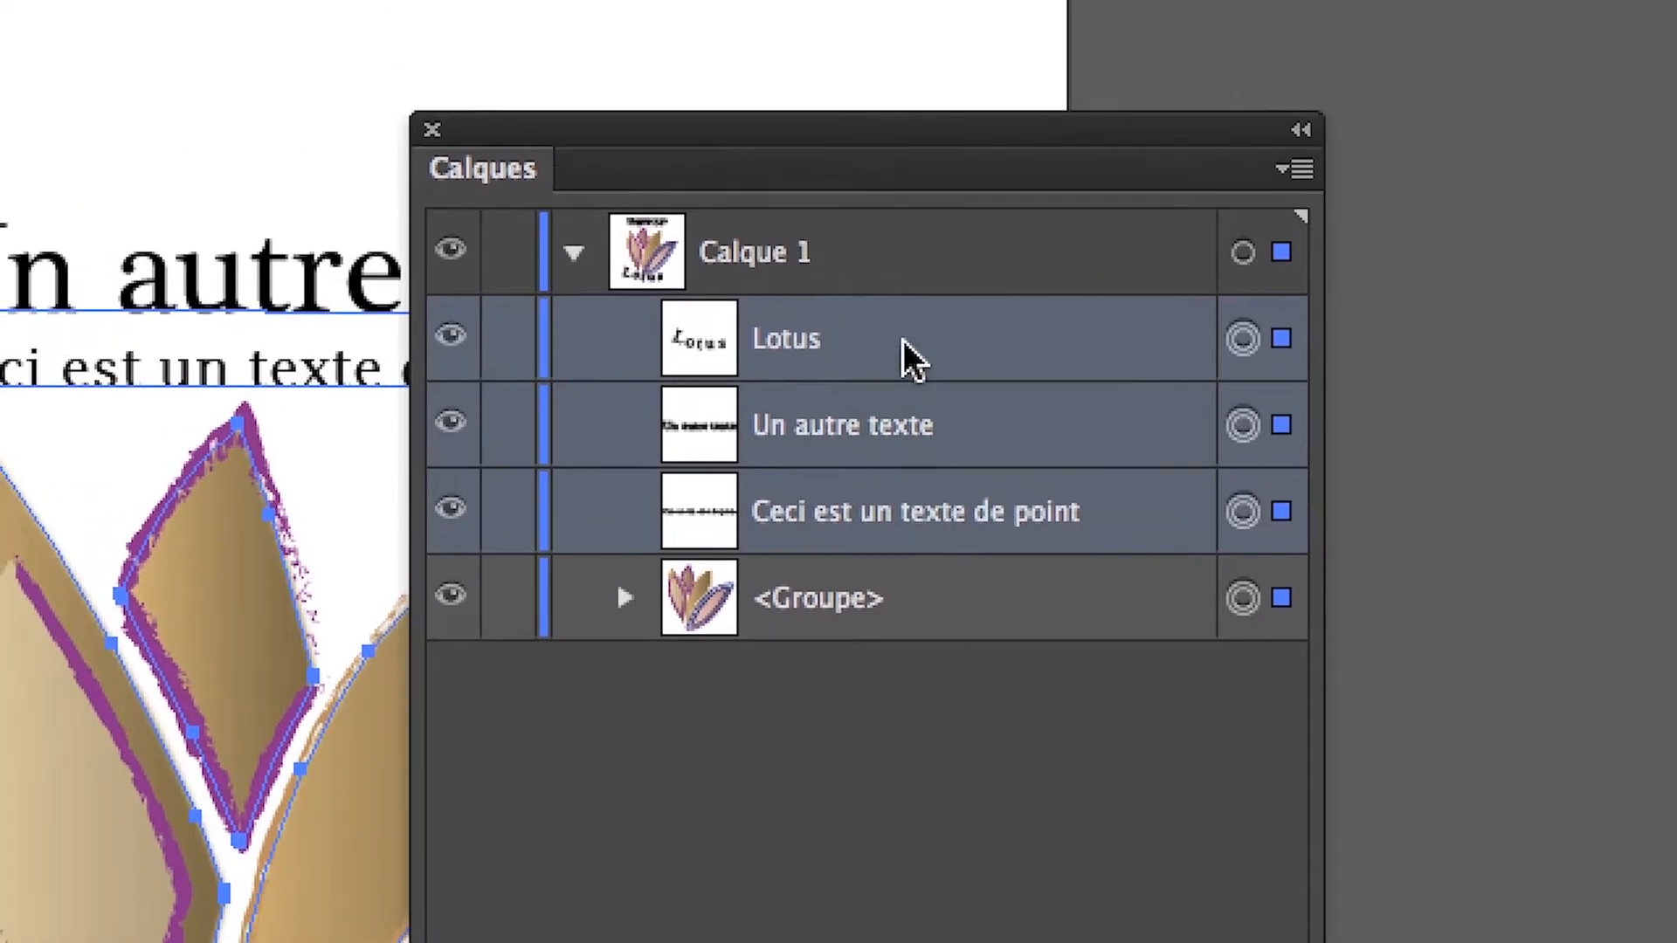
click(903, 343)
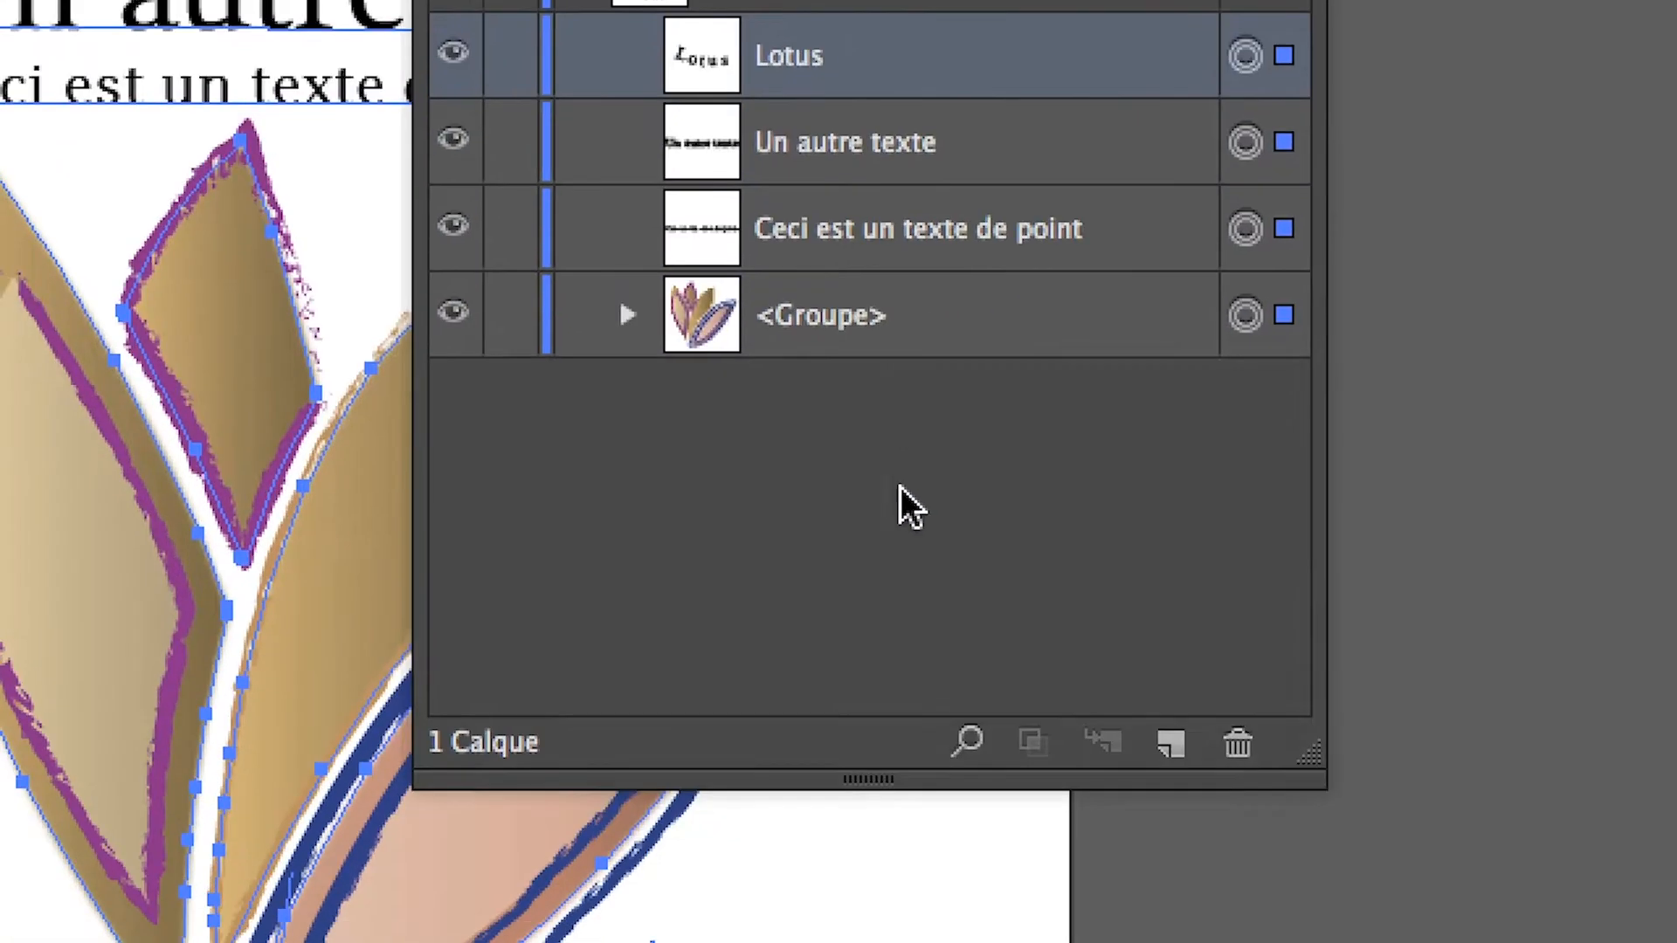
click(898, 767)
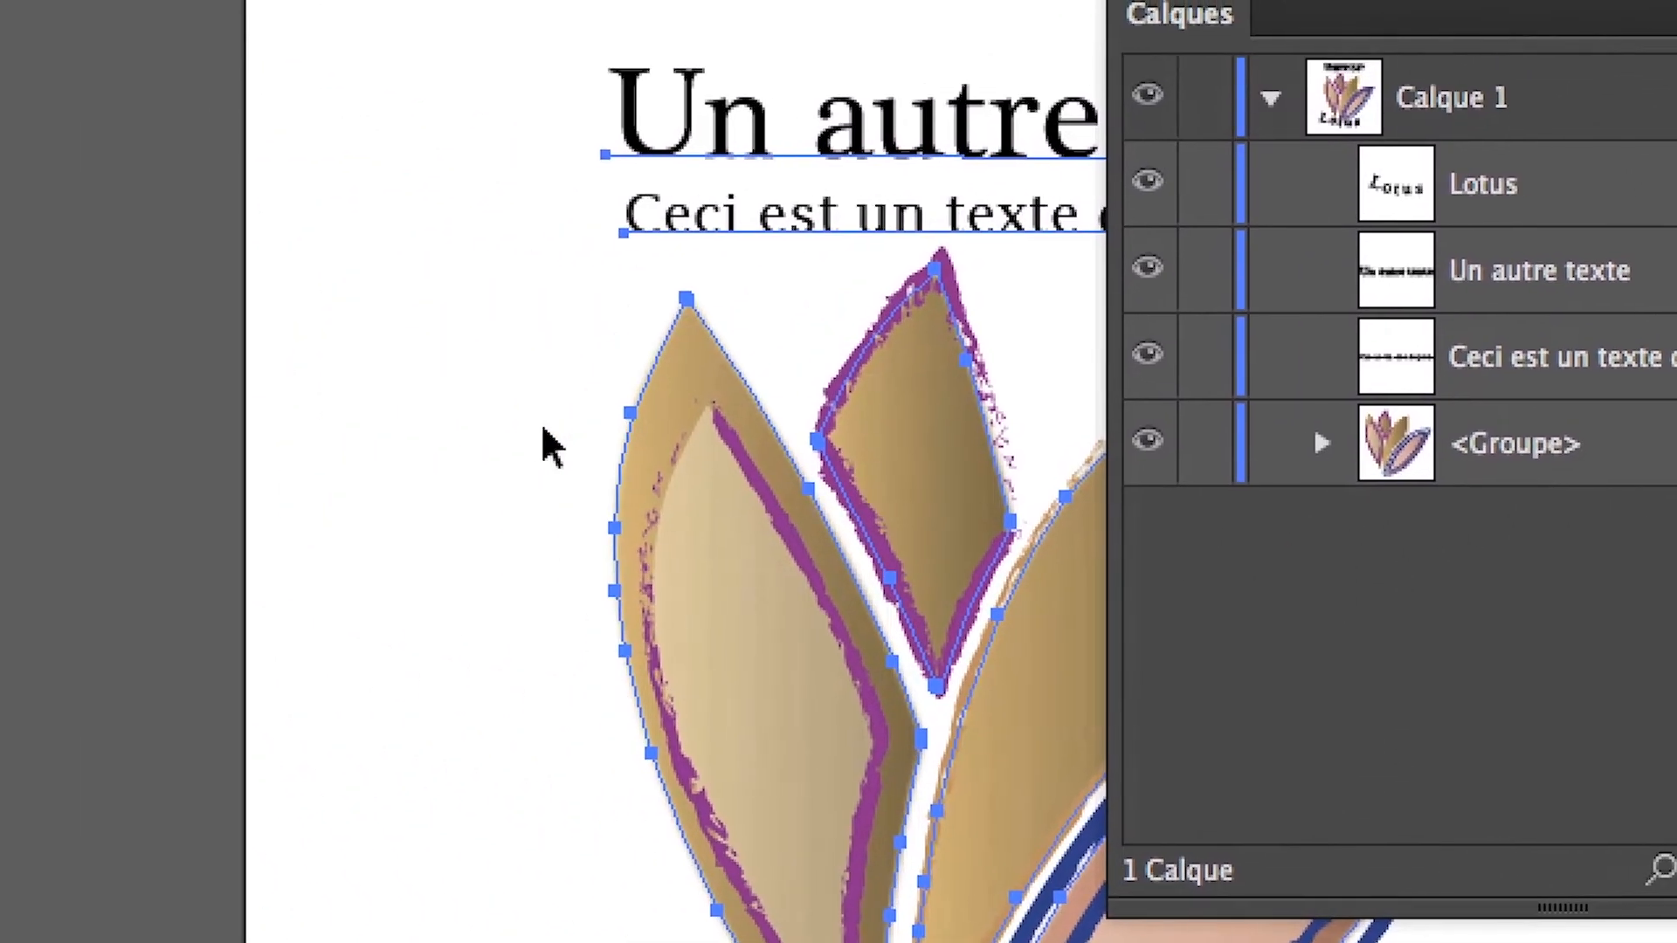
Deselect the artwork and delete the text objects Lotus, Un autre texte and Ceci est un texte de point from Calque 1
click(535, 438)
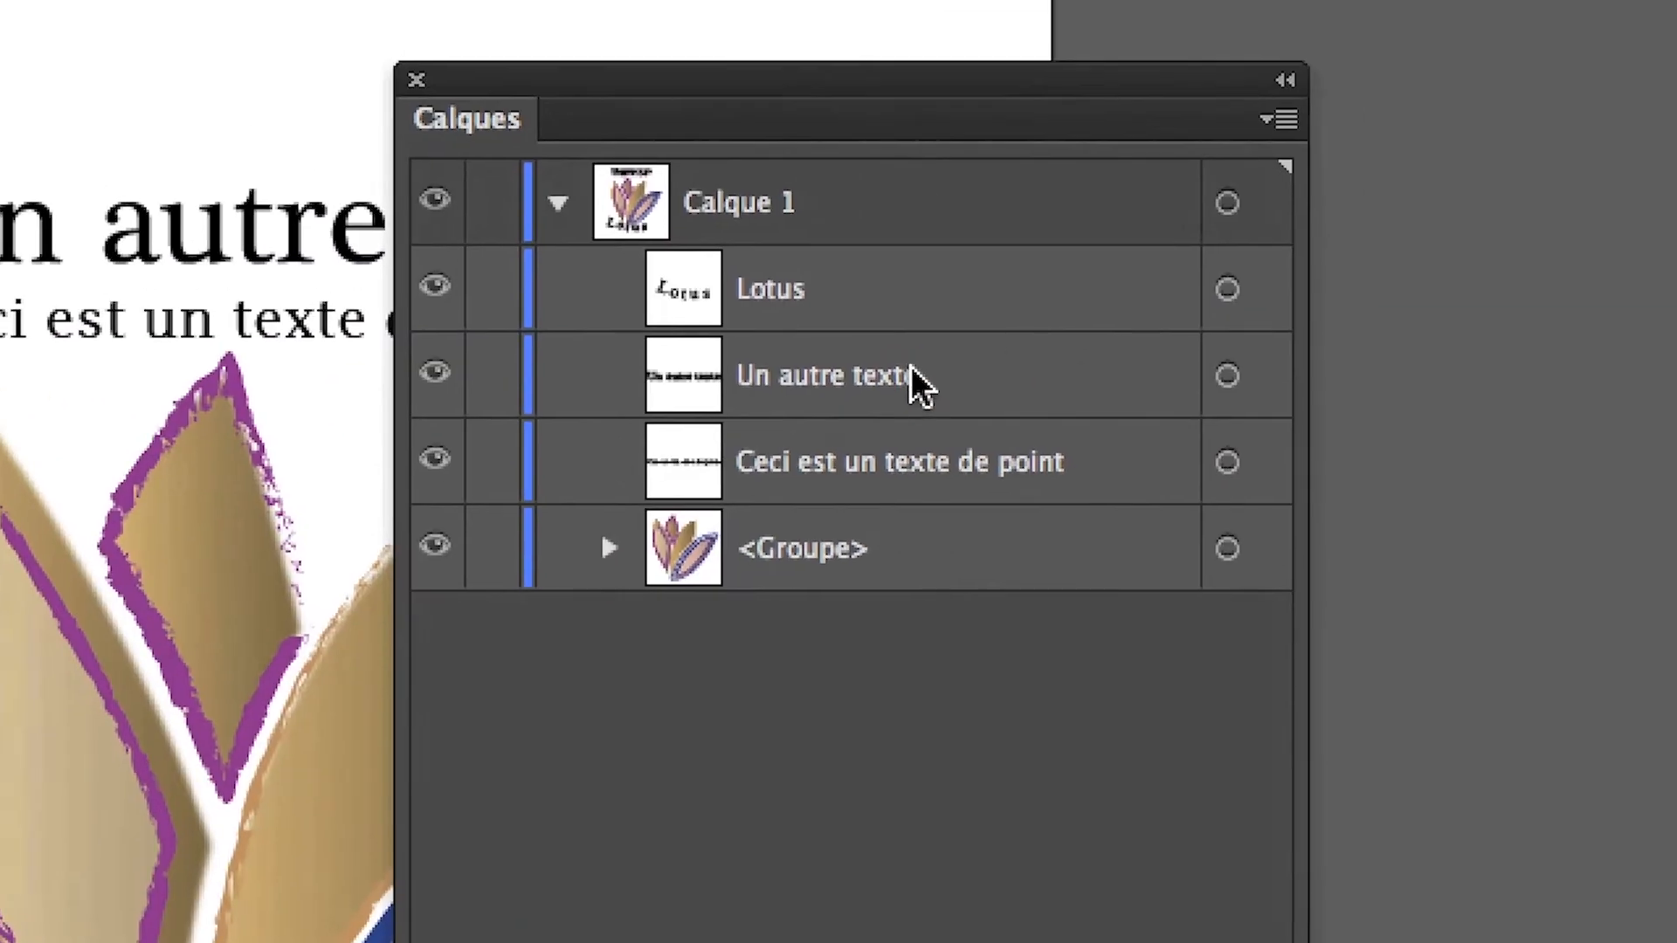
click(913, 312)
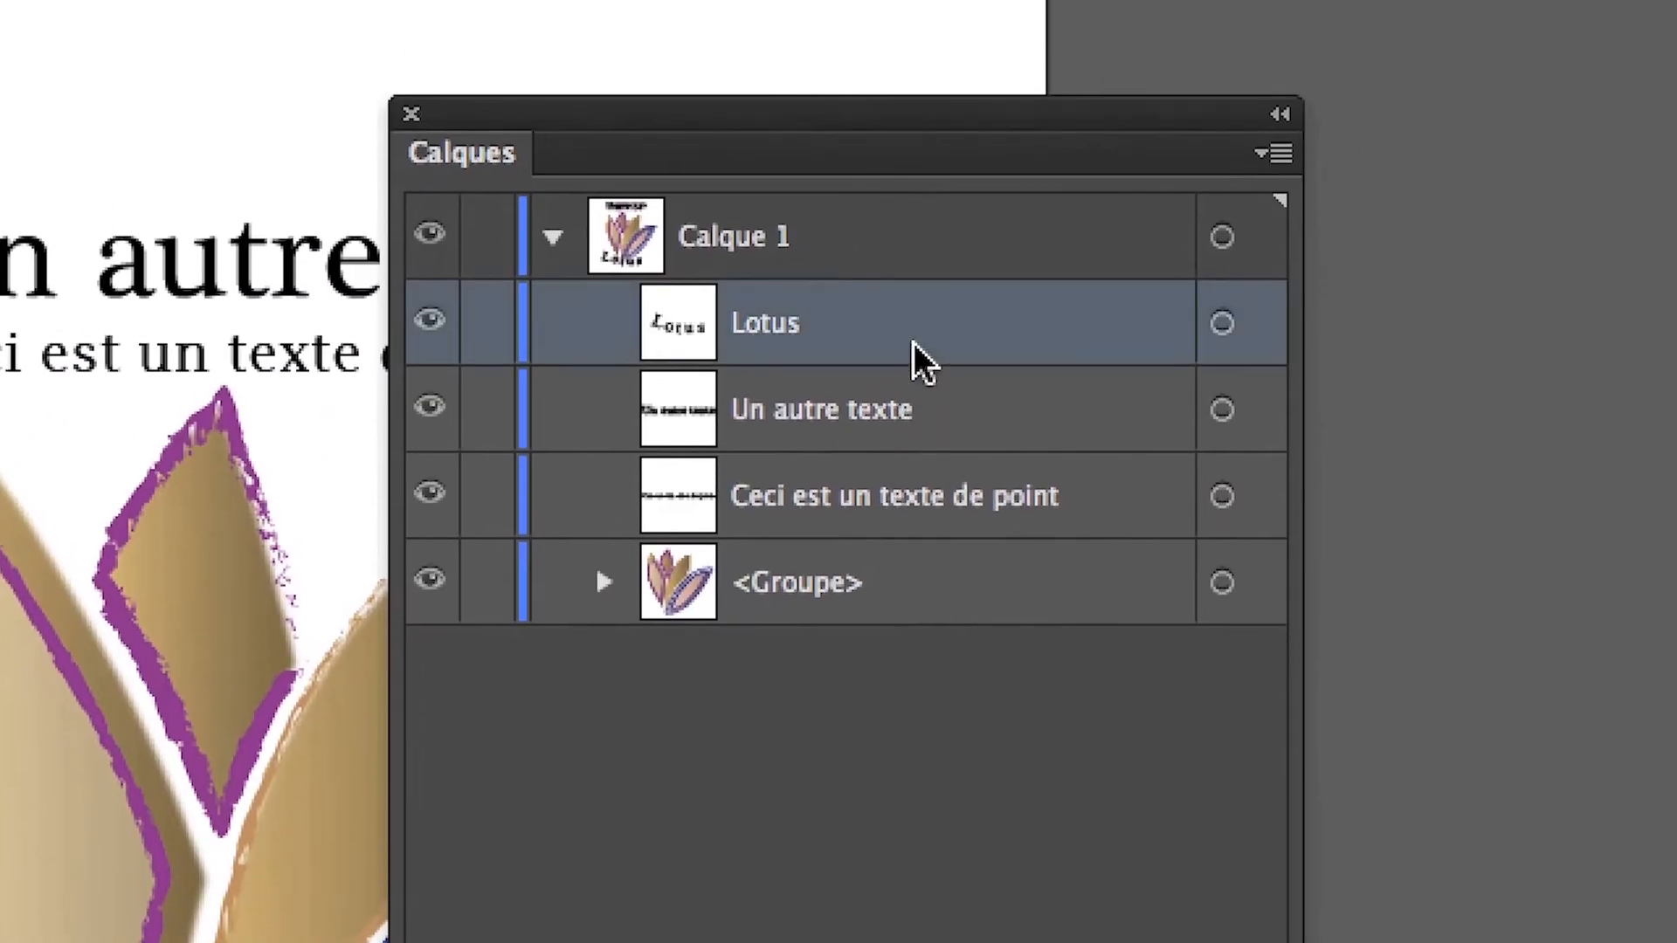
shift+click(939, 465)
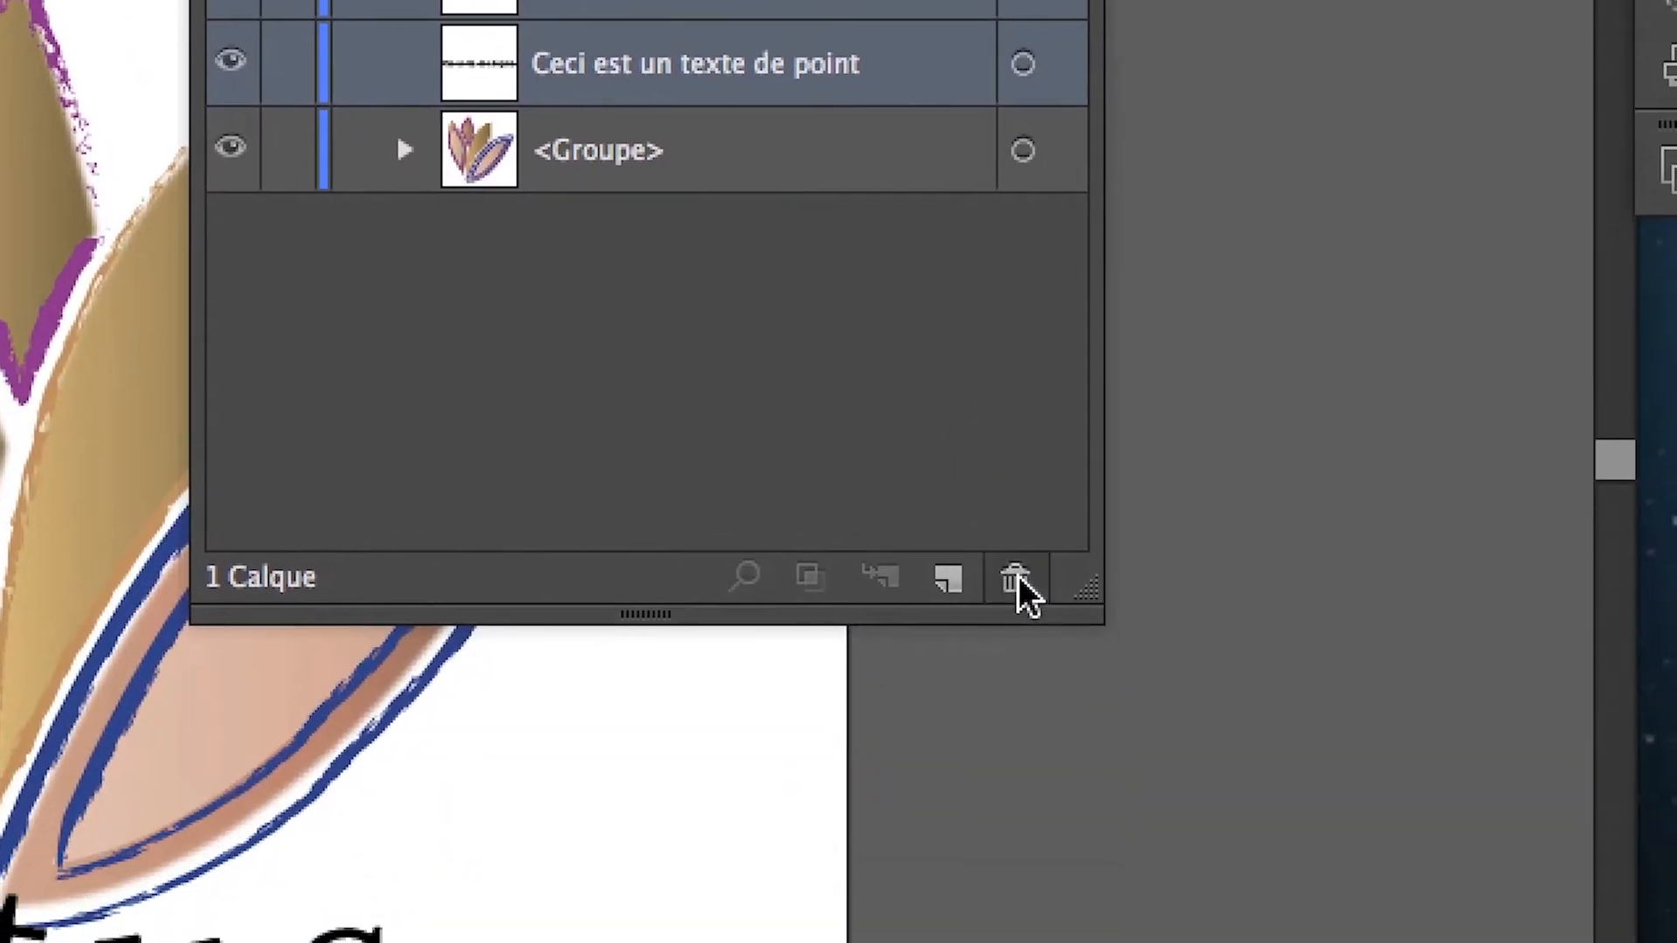
click(1206, 917)
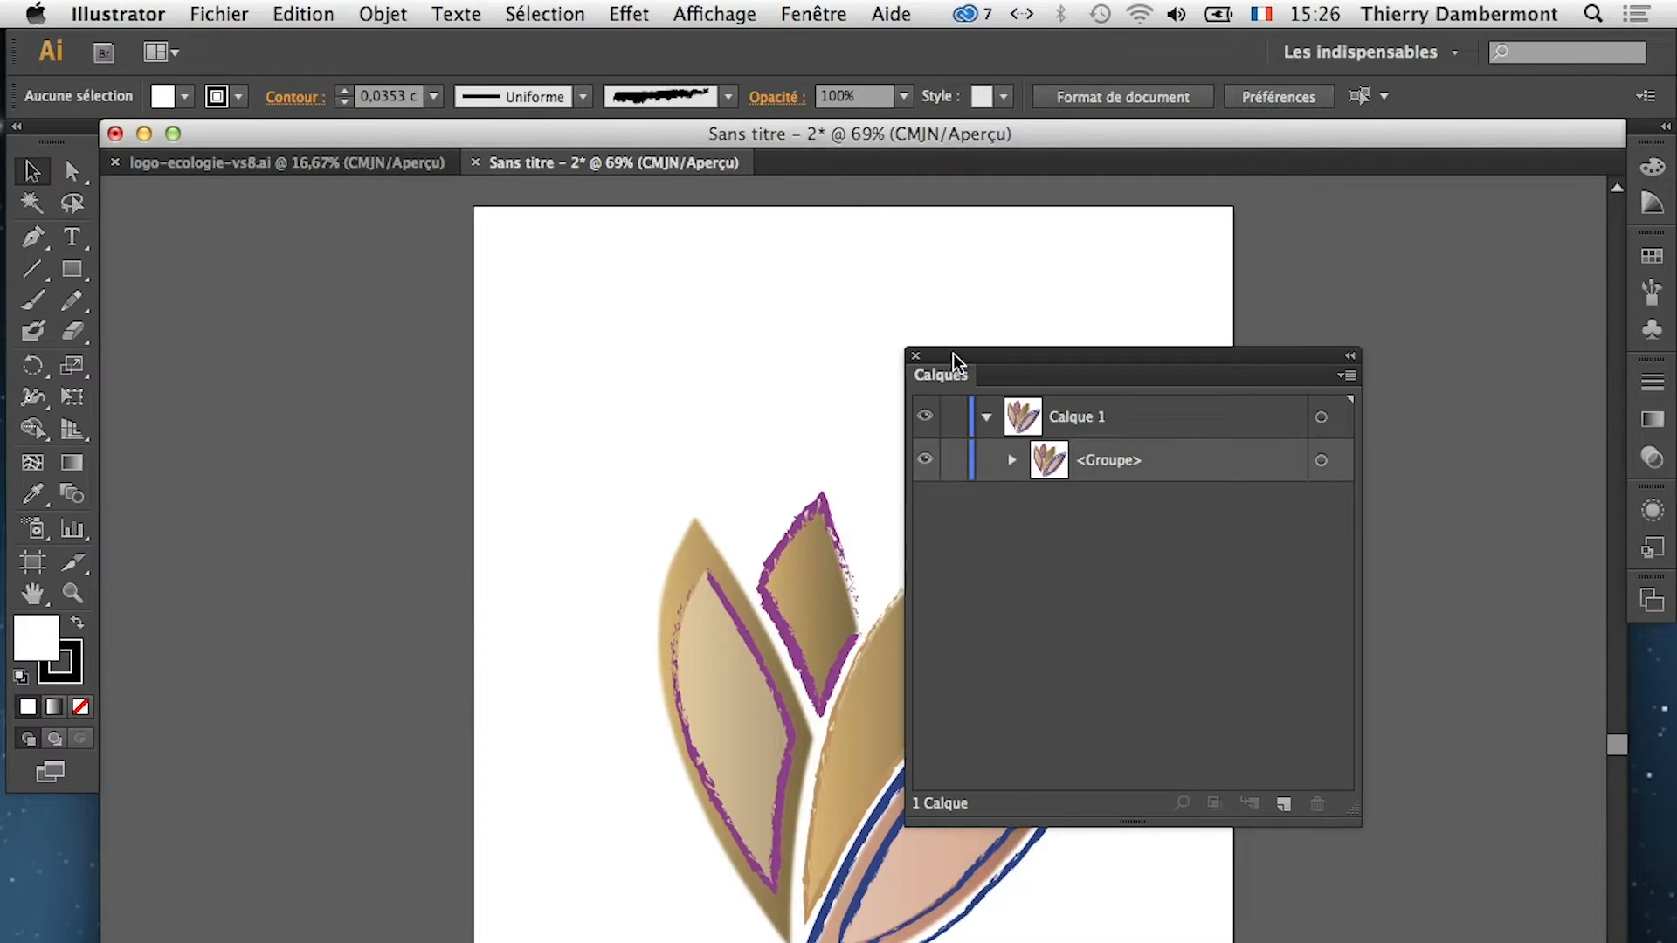
Move the layer list clear of the petals and save the document as arbre-vs1.ai in the folder le 18 mars 2014
drag(952, 352, 1196, 401)
click(220, 13)
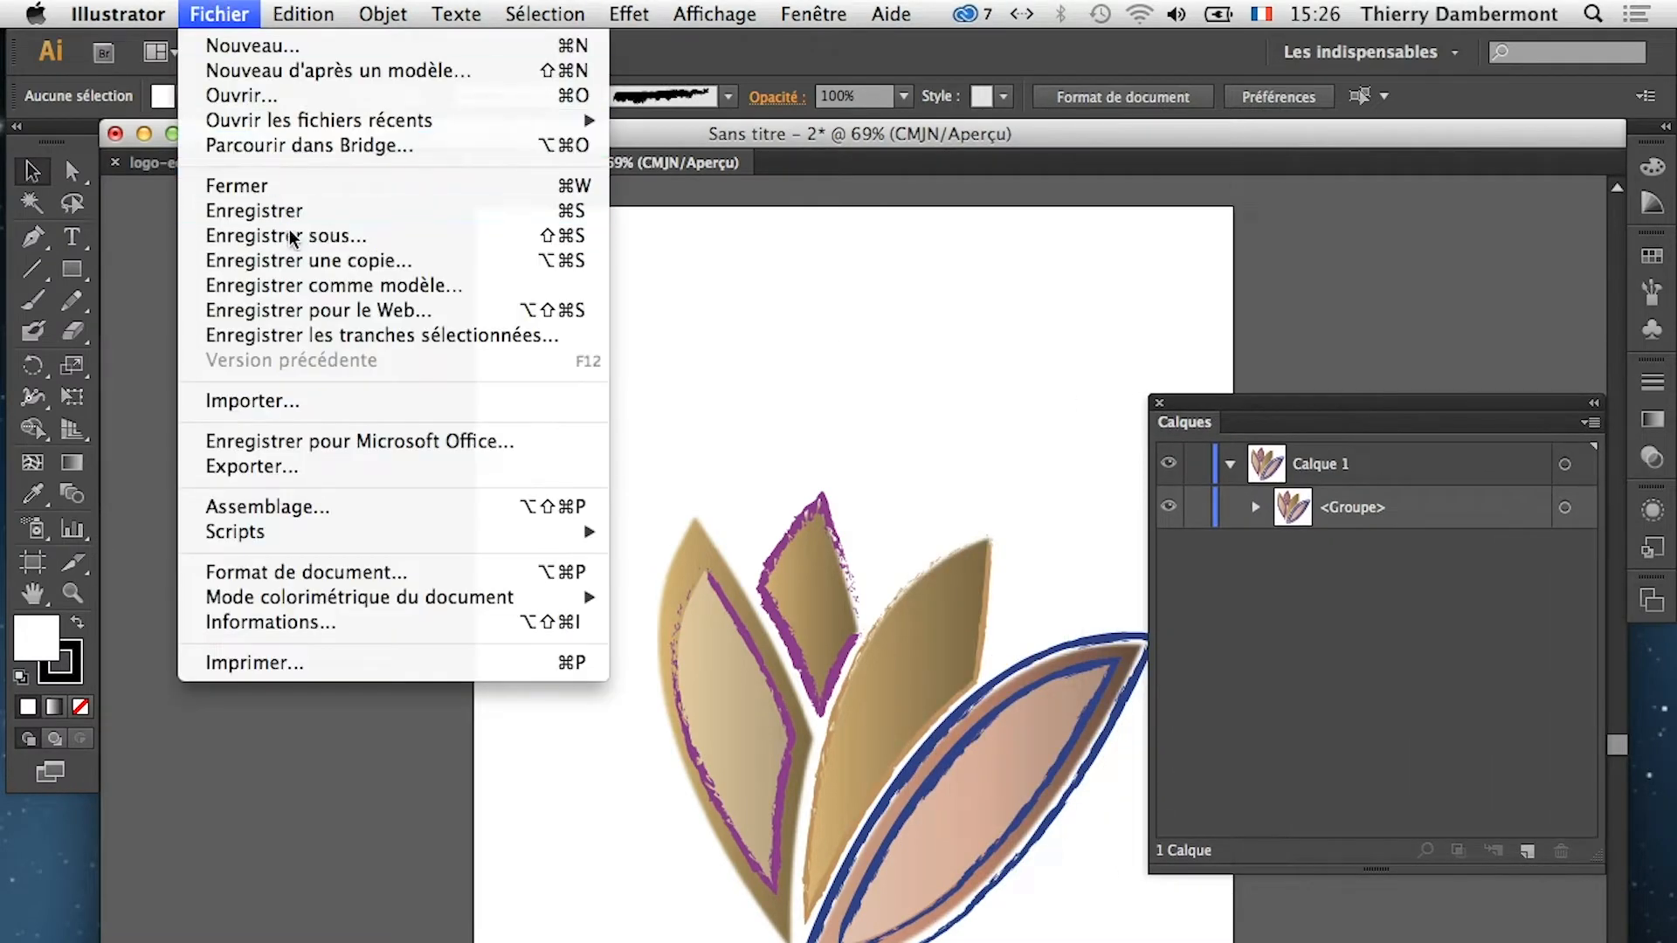
click(292, 238)
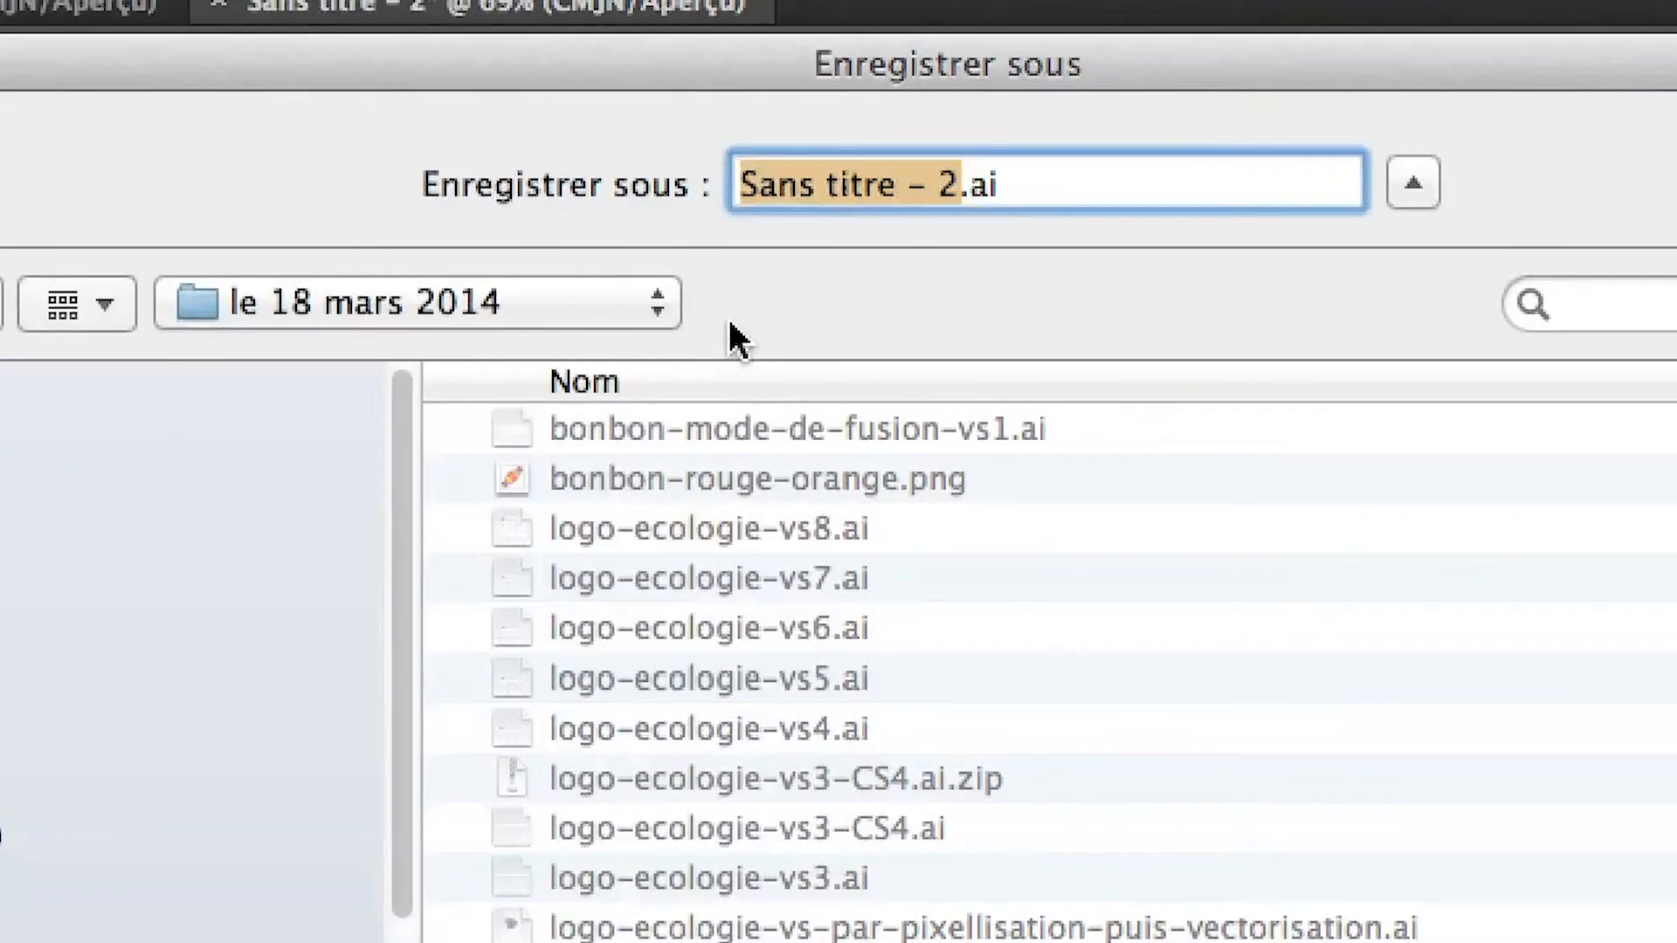
text(abre)
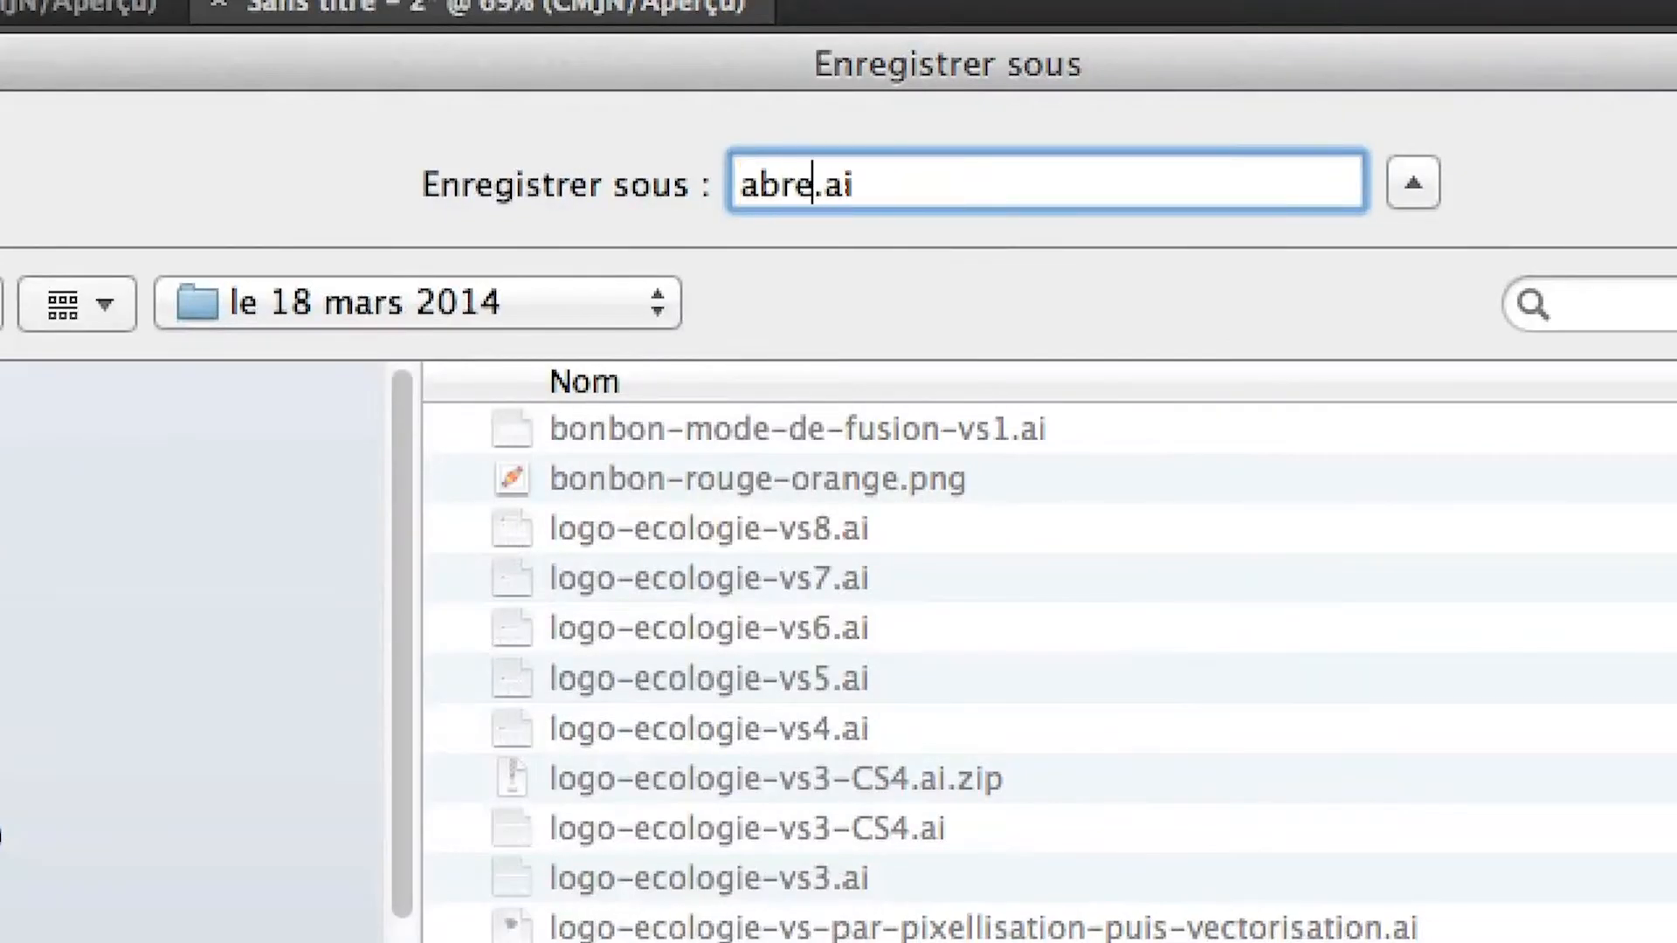
text(-vs1)
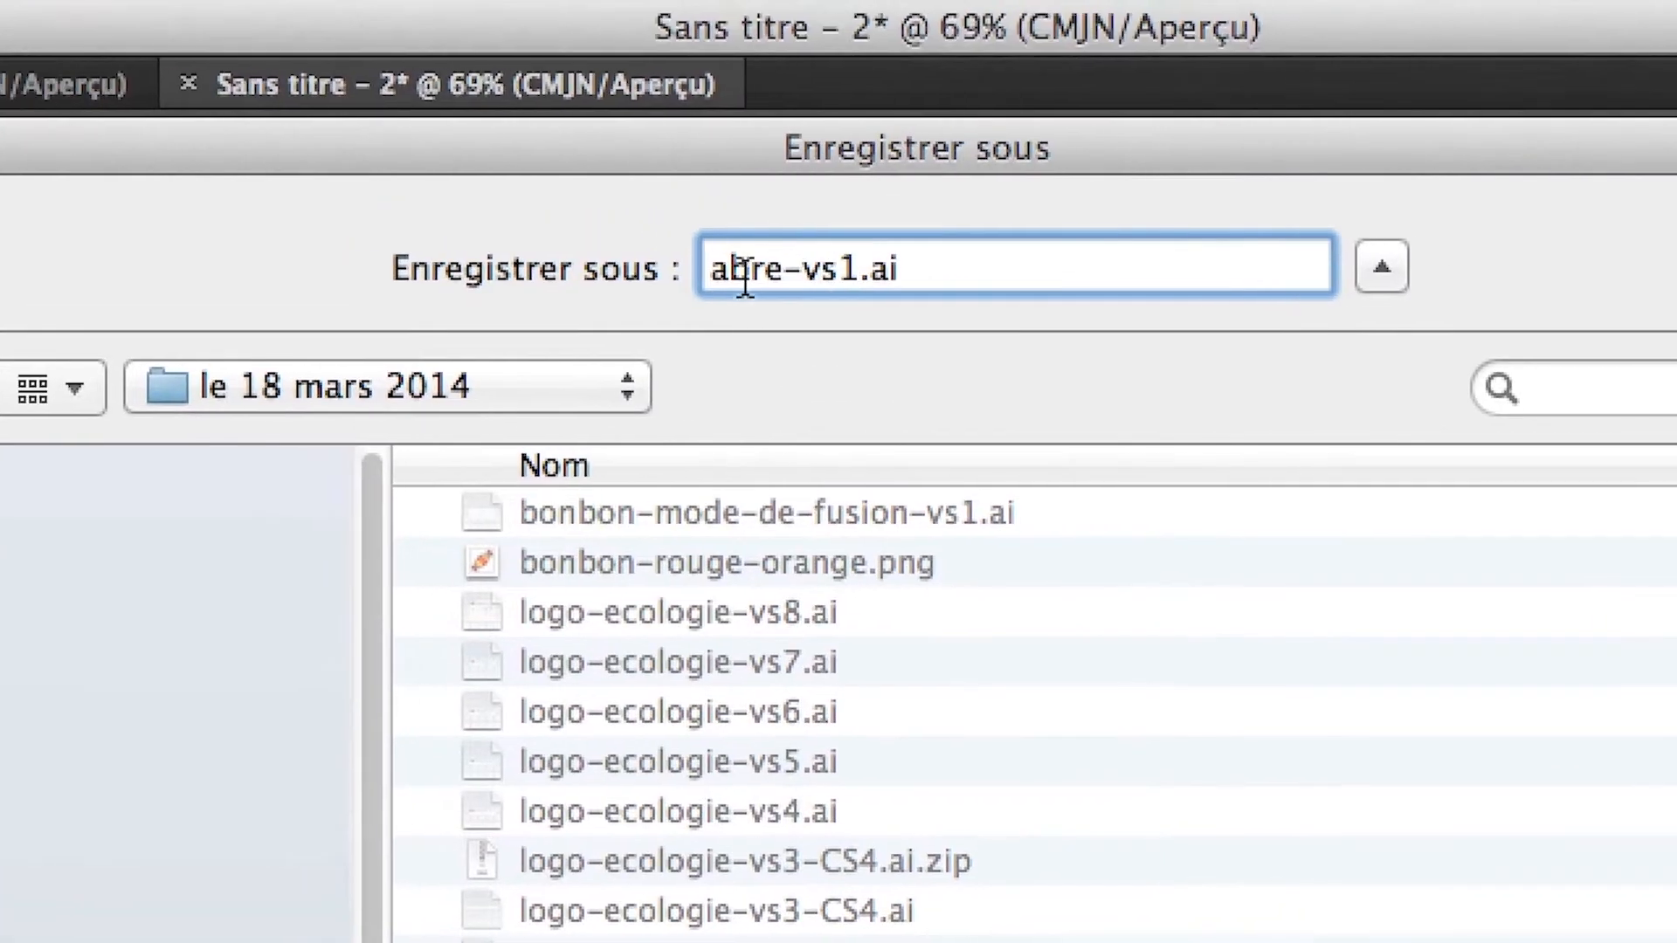
click(758, 187)
text(r)
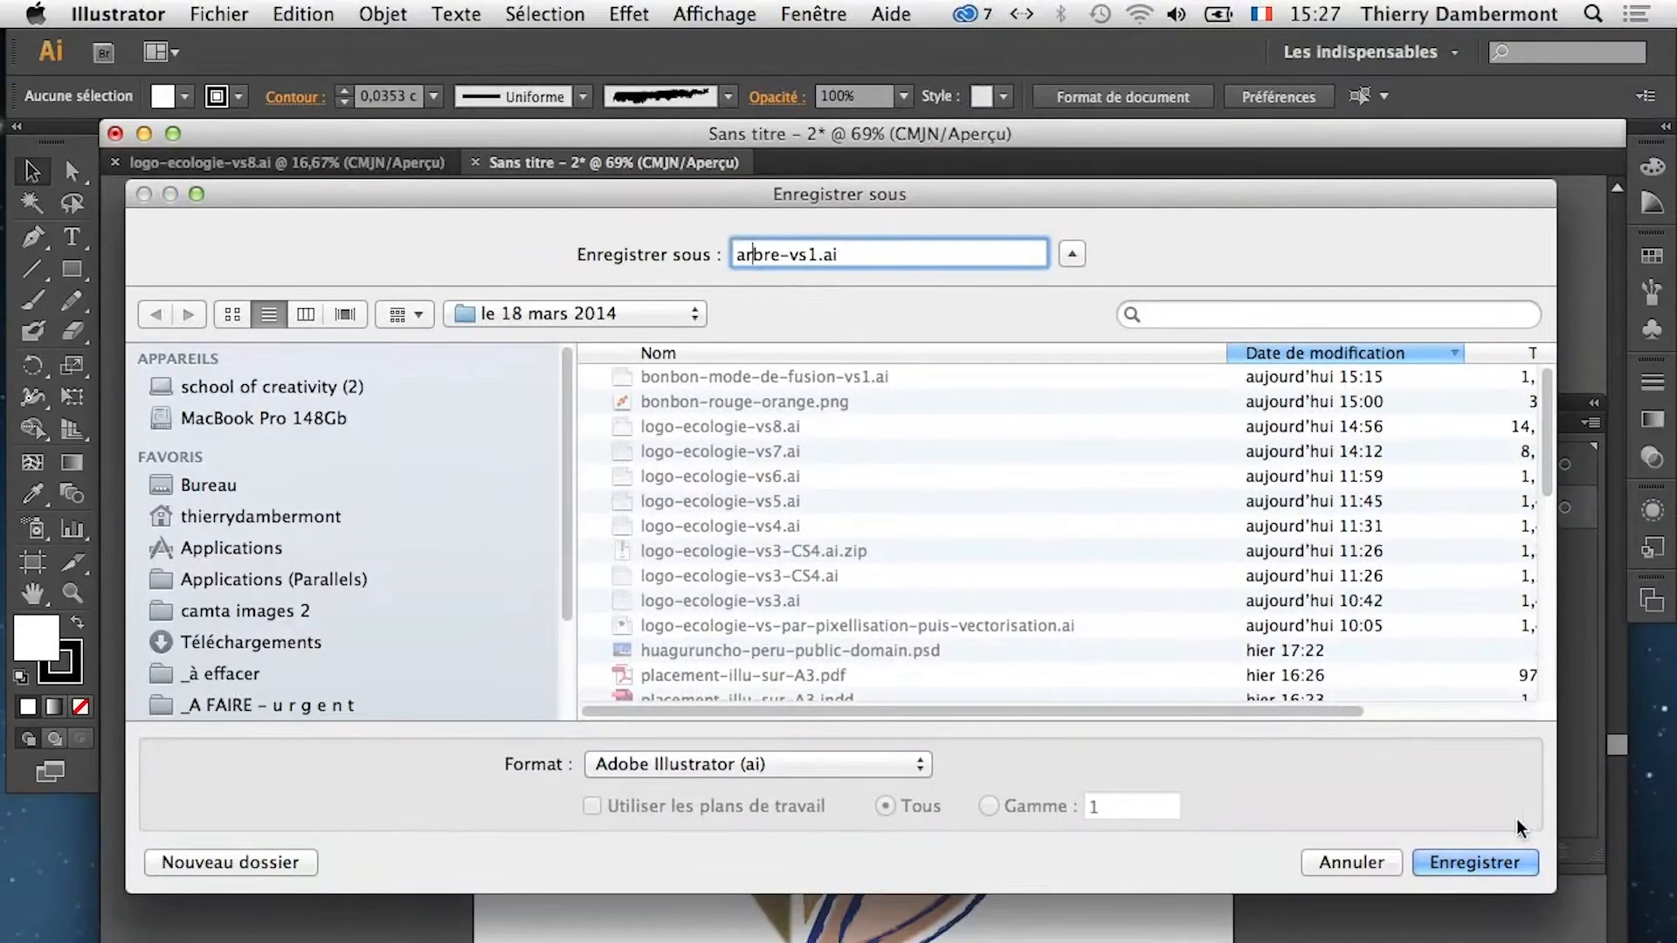
click(1500, 861)
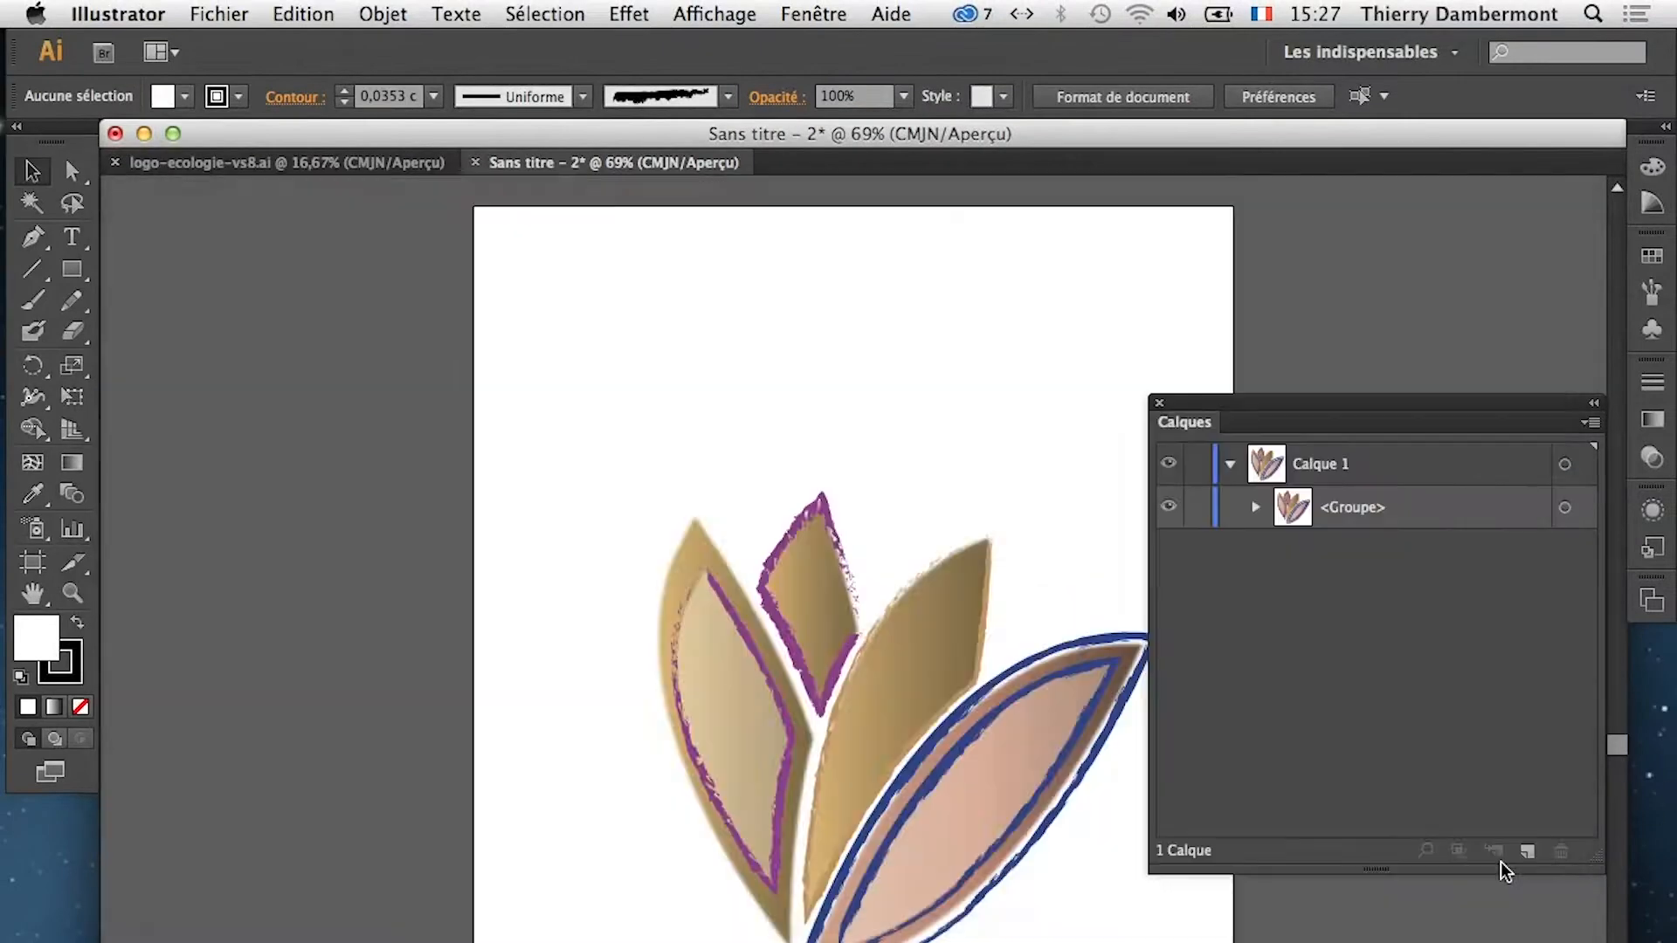
Confirm the save options for arbre-vs1.ai, then select all the artwork and deselect it
key(Return)
key(super+a)
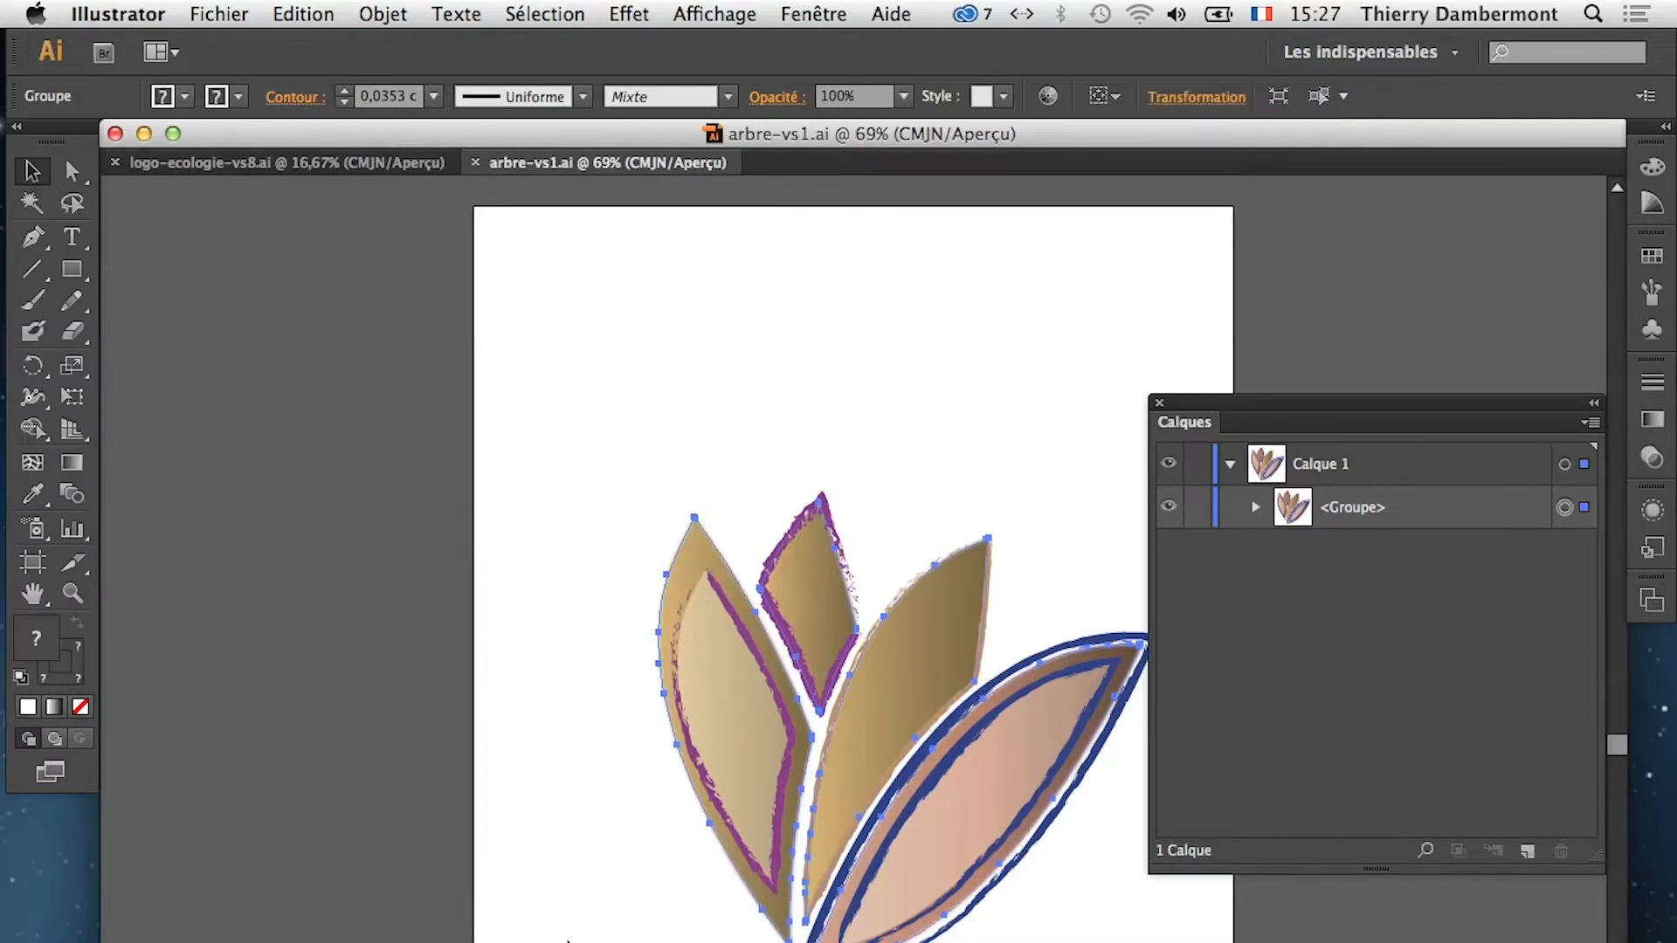
drag(726, 464, 487, 478)
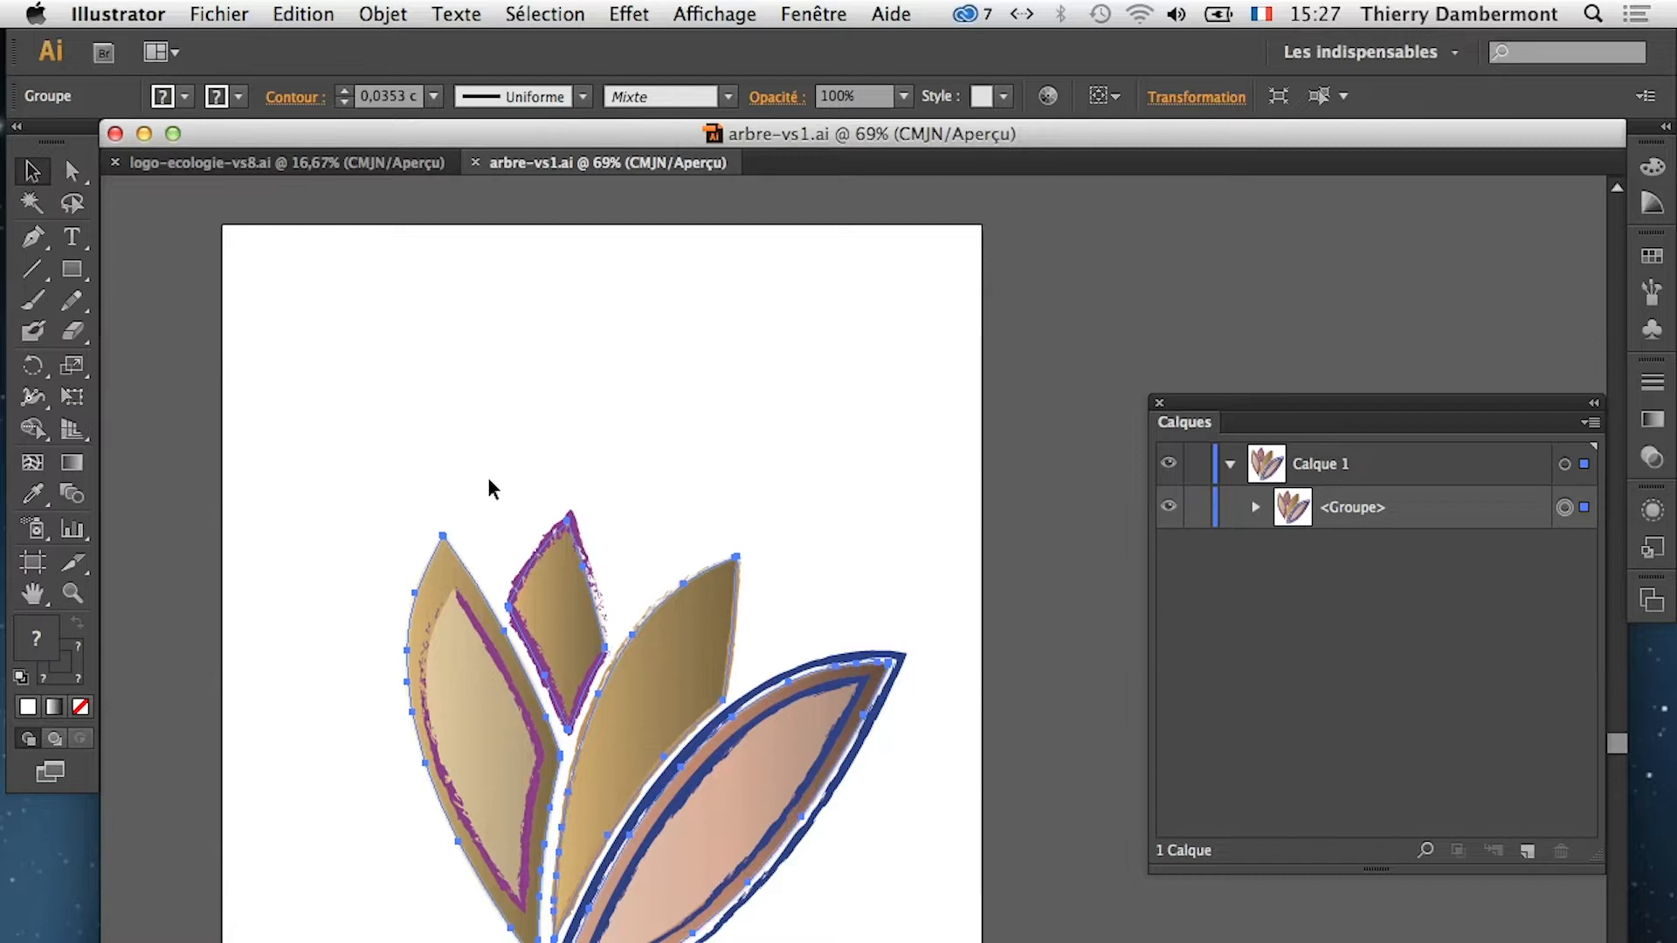
click(195, 249)
Select the petal group, shrink it proportionally to a small fraction of its size with Free Transform, and deselect it
click(1564, 508)
click(77, 403)
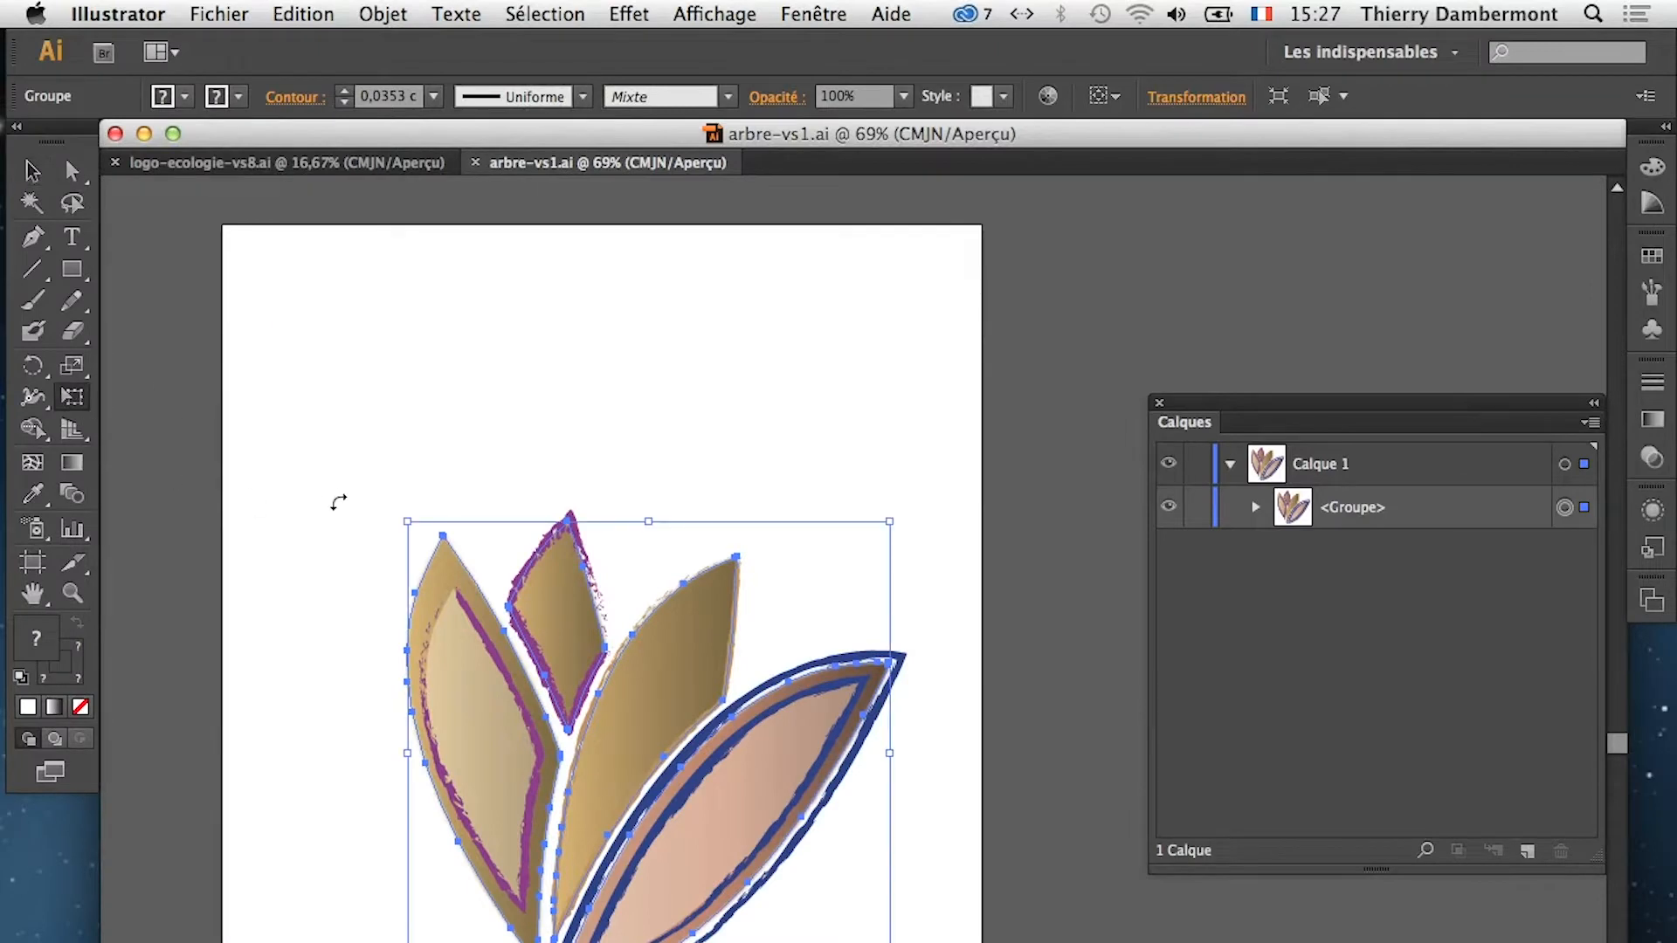
drag(407, 521, 623, 738)
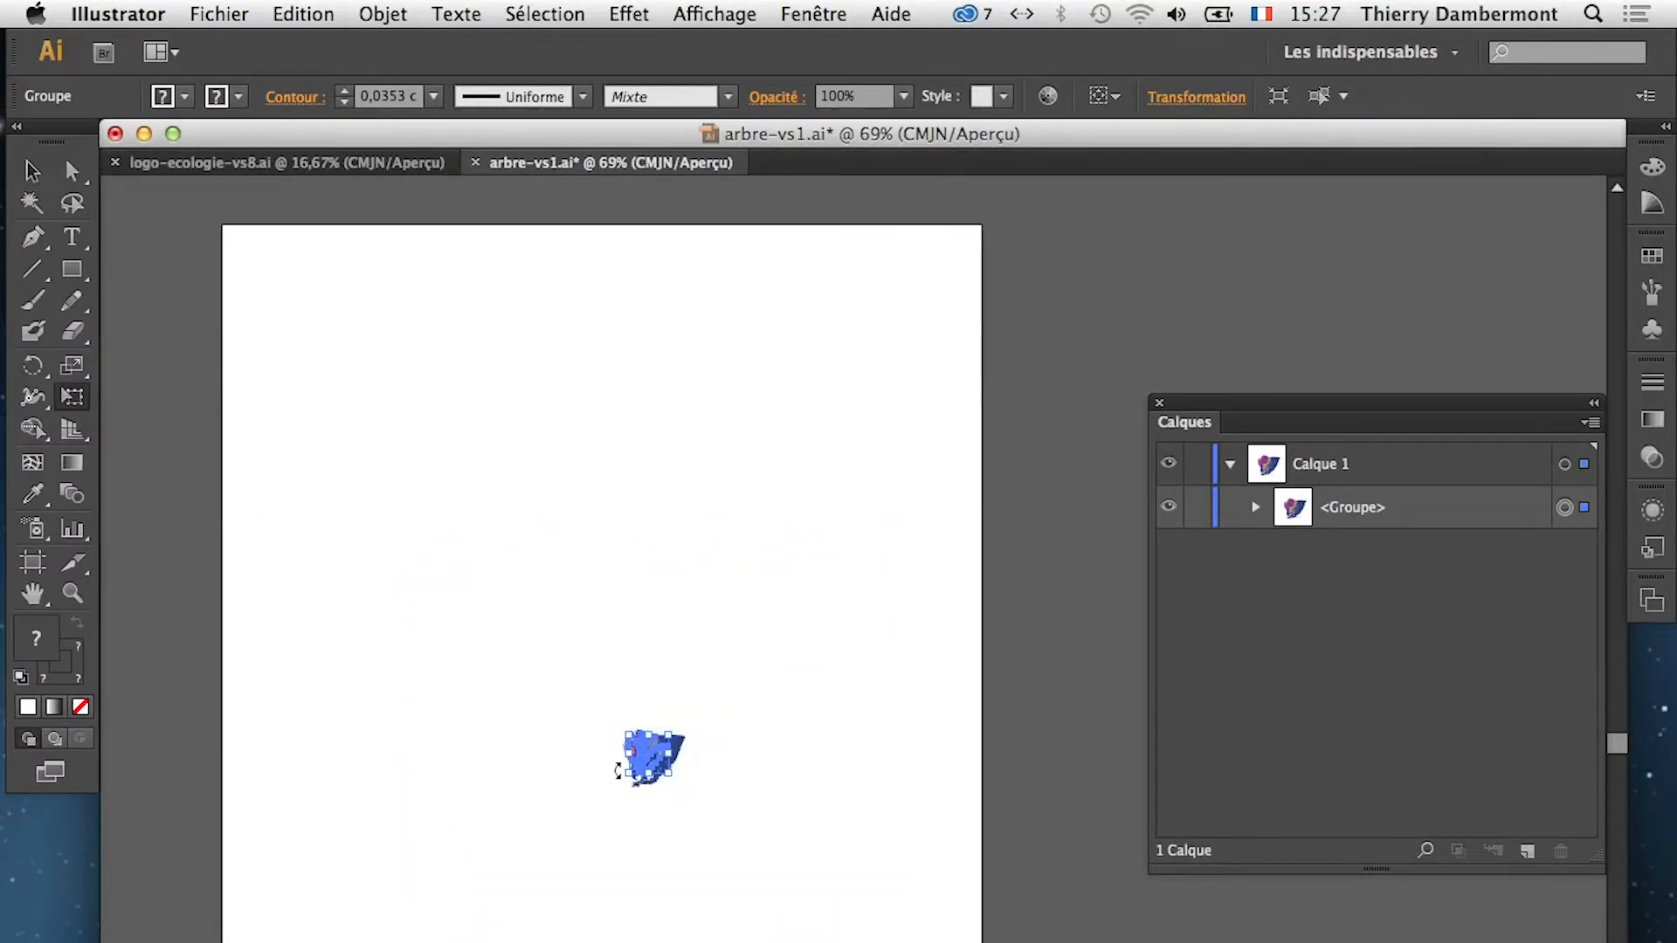
scroll(661, 790, up, 2)
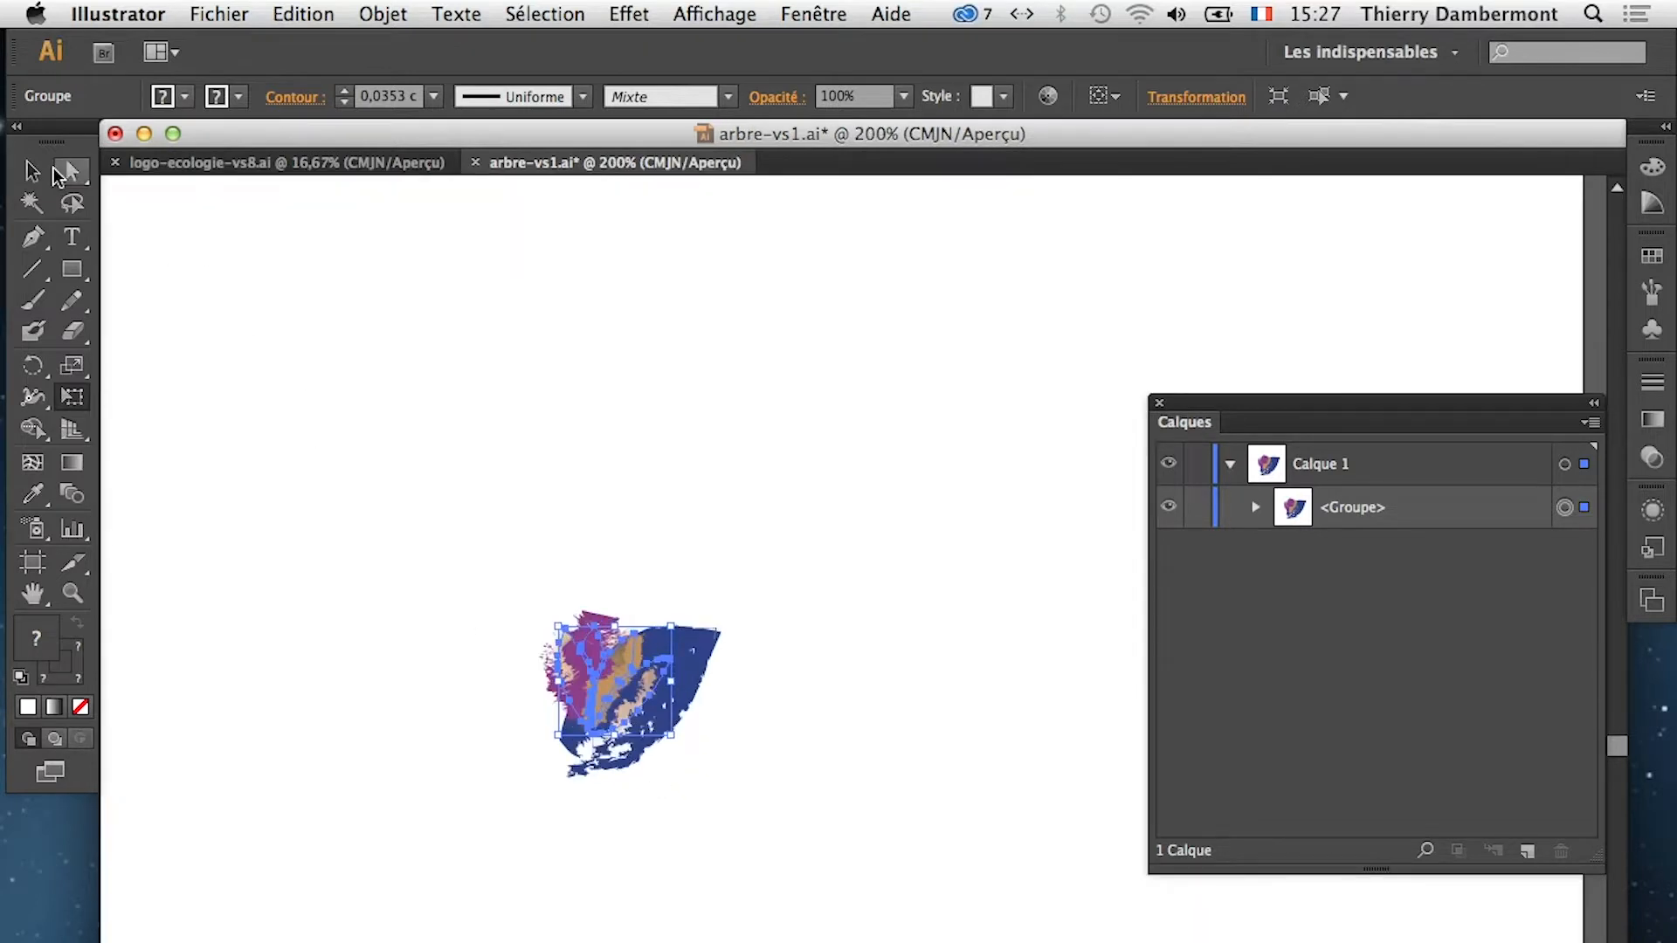
key(v)
click(418, 701)
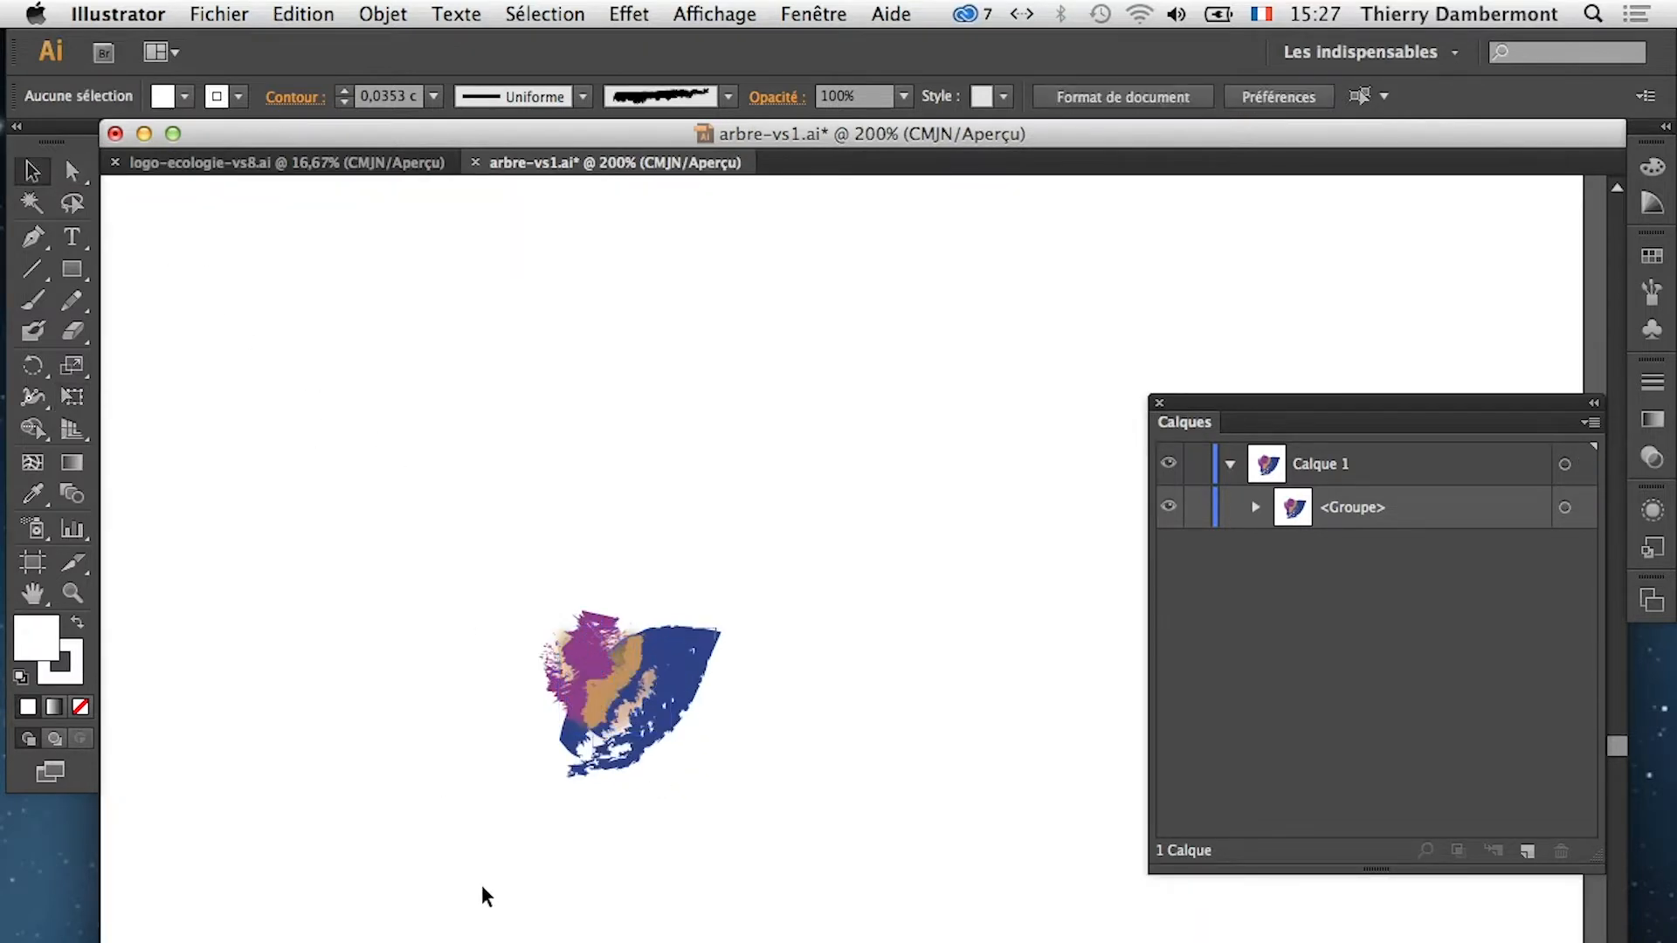
Examine the shrunken petals' brush strokes close up and undo the reduction of the group
scroll(647, 784, up, 1)
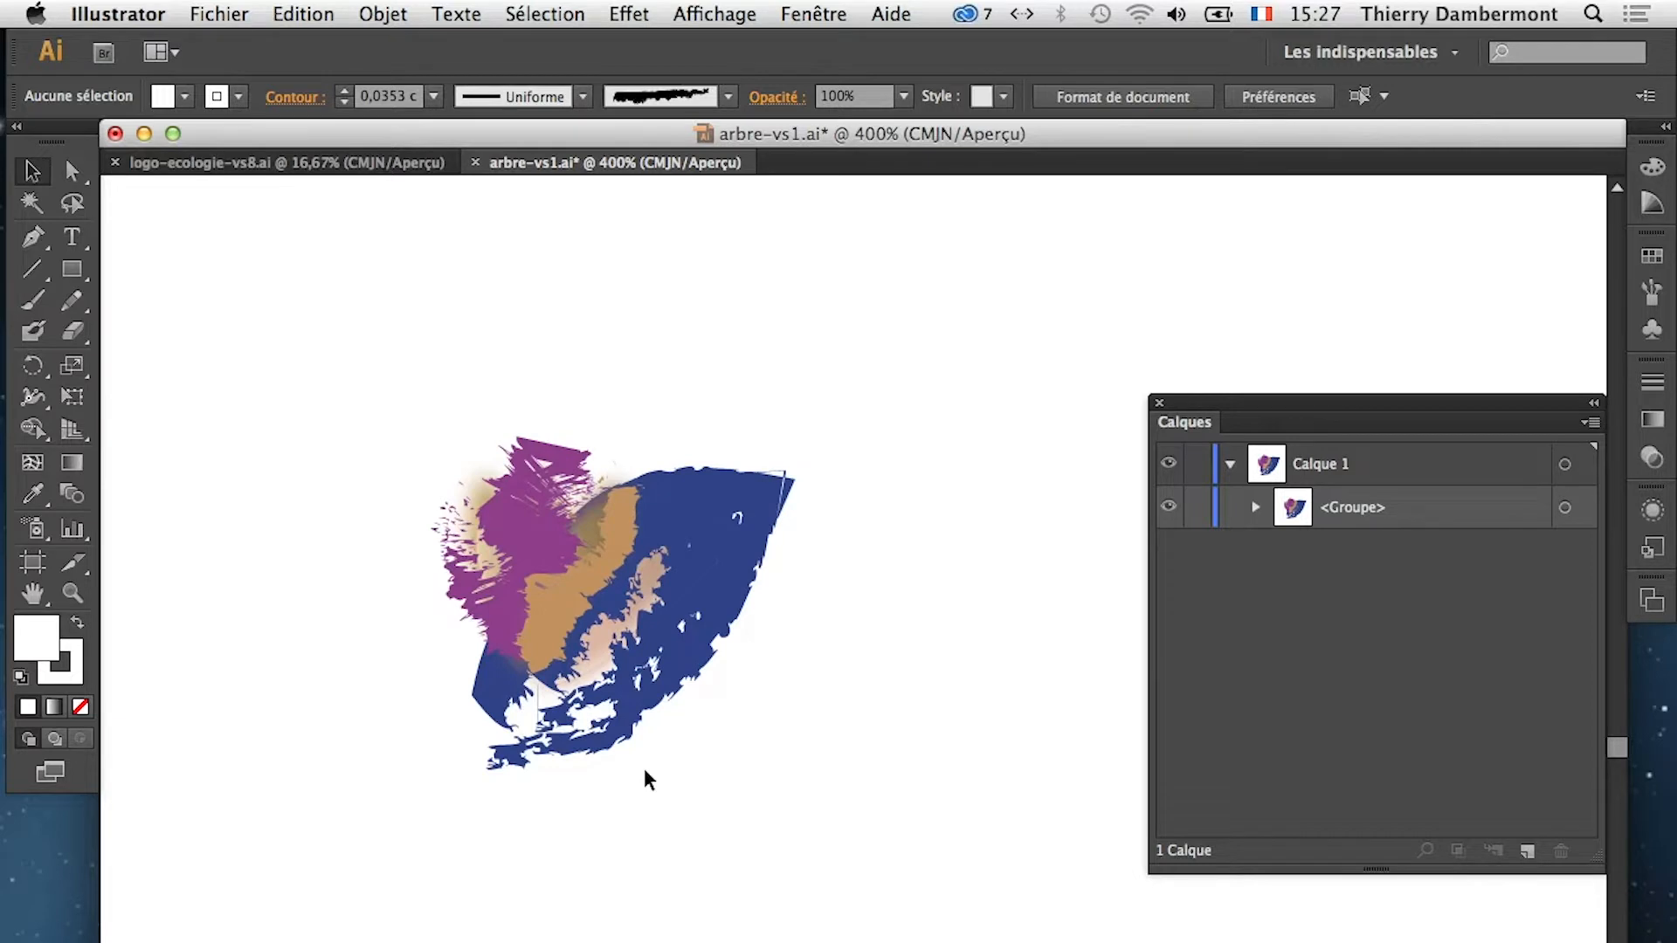
scroll(645, 770, down, 1)
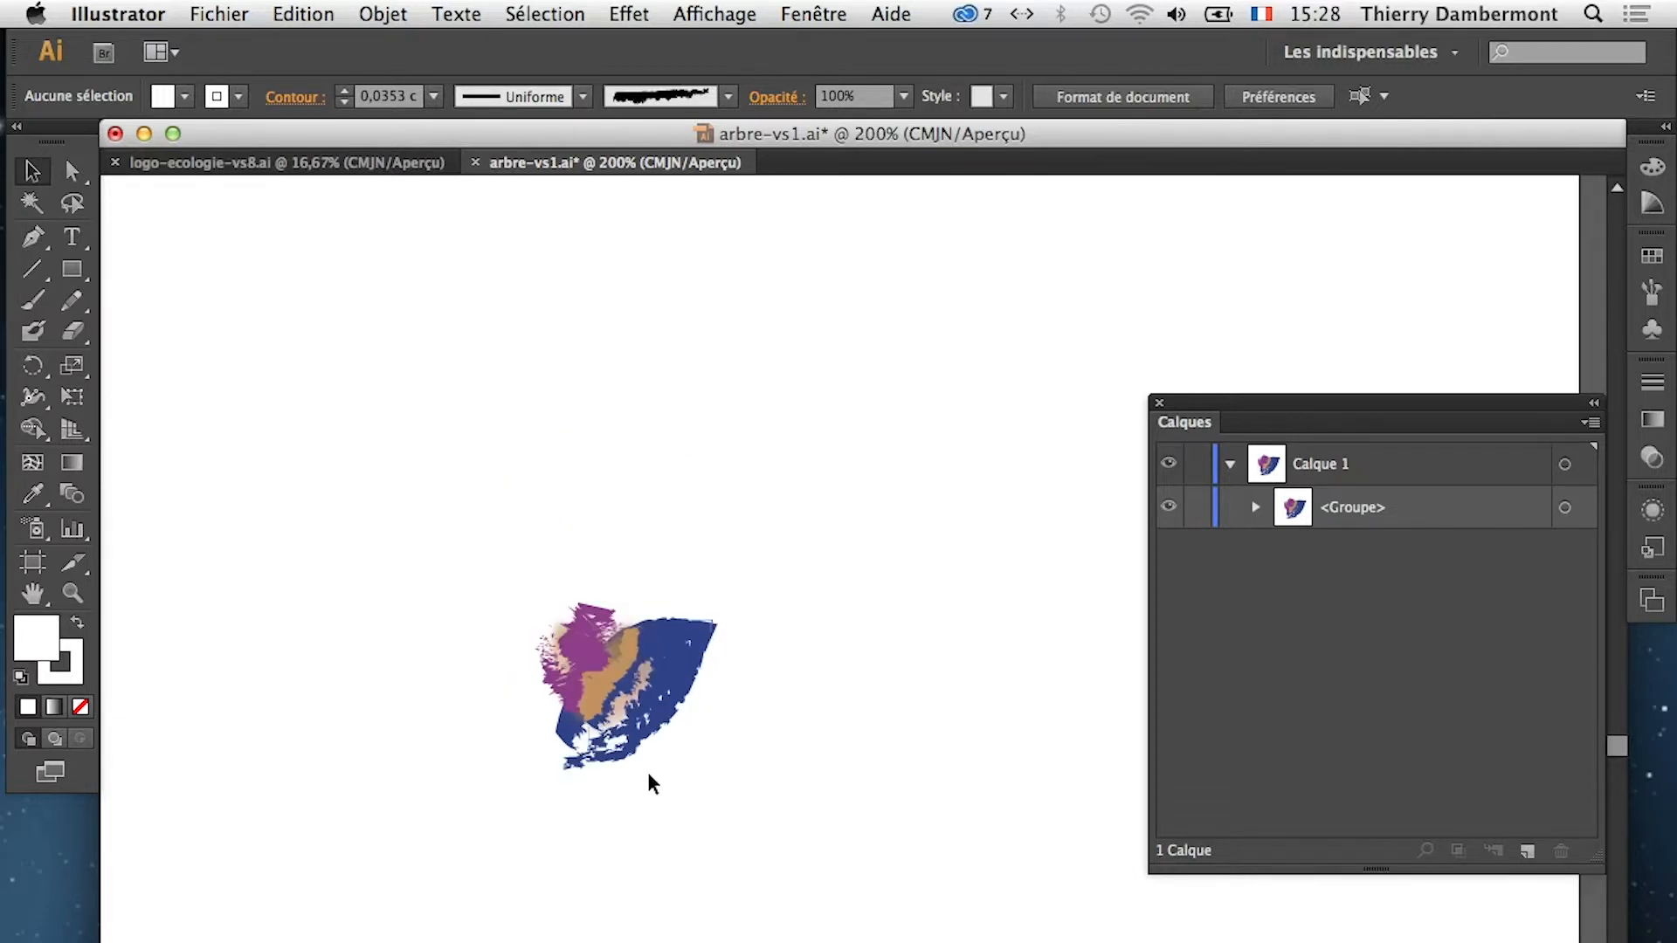
scroll(646, 769, down, 6)
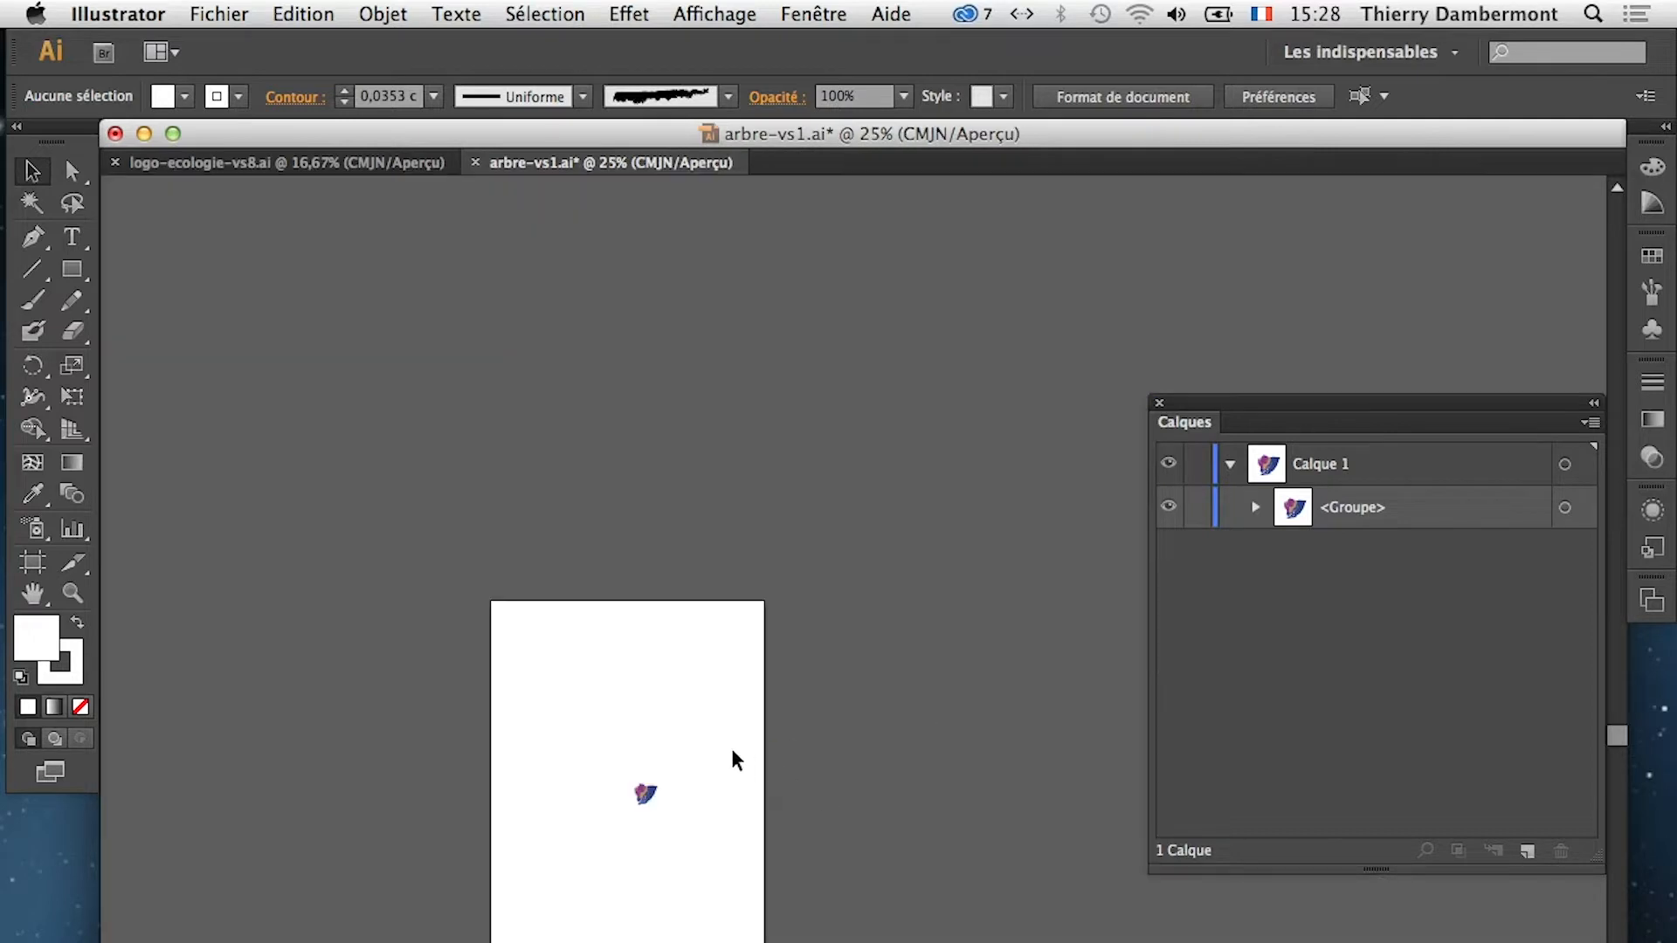
click(303, 14)
click(301, 33)
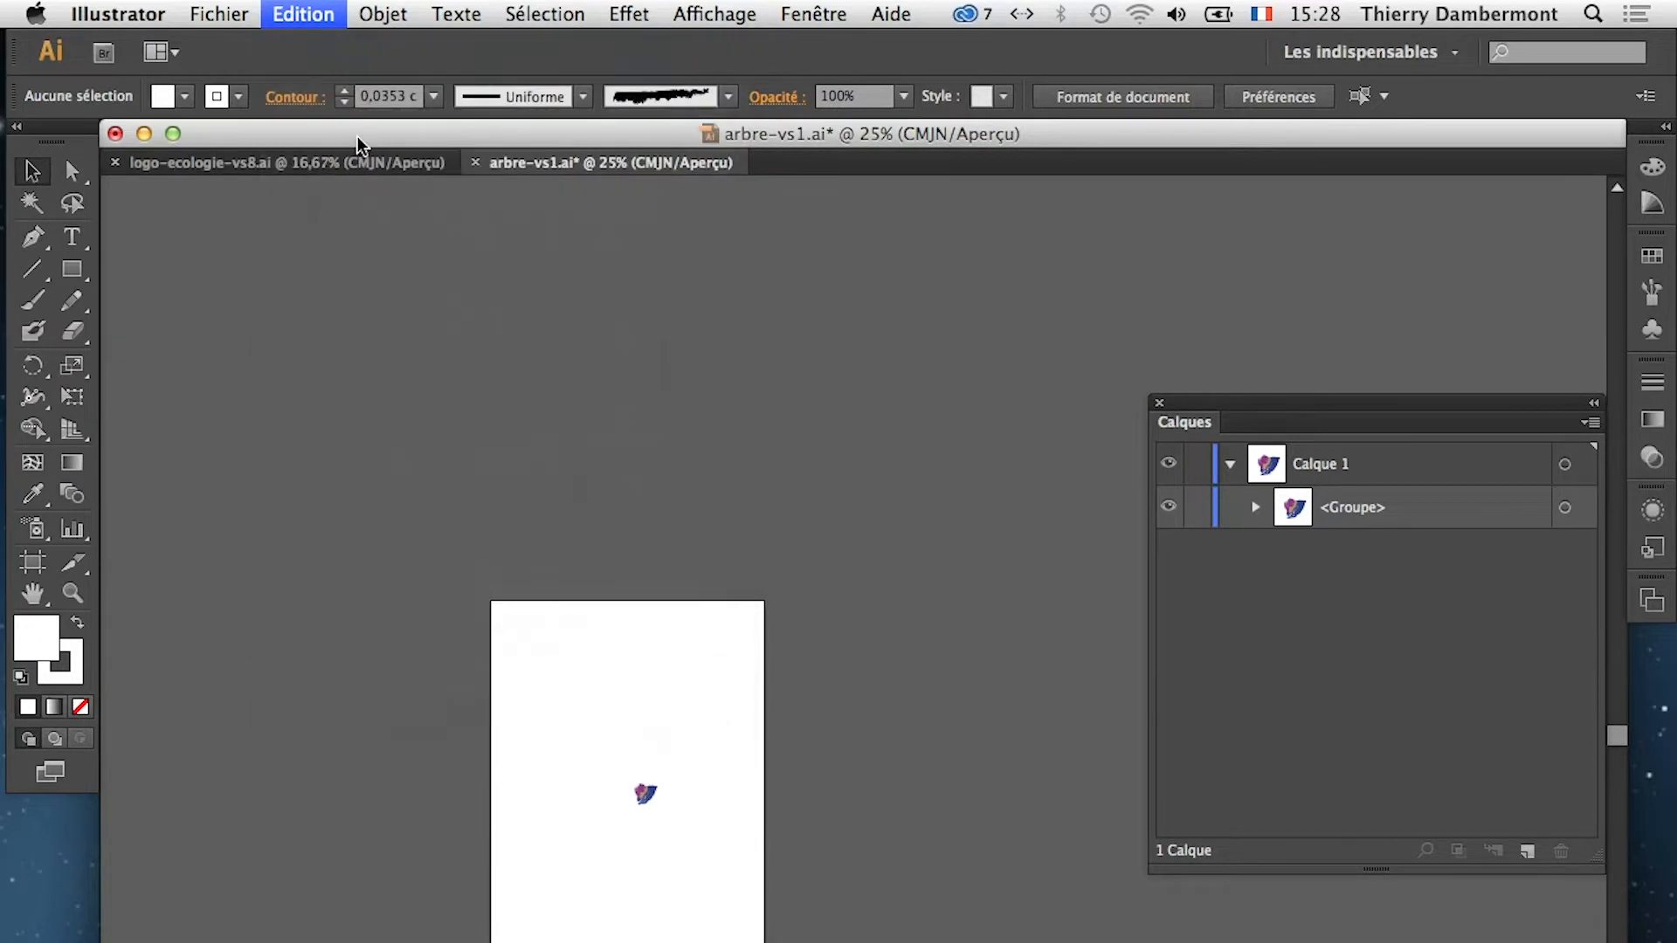
scroll(617, 808, up, 3)
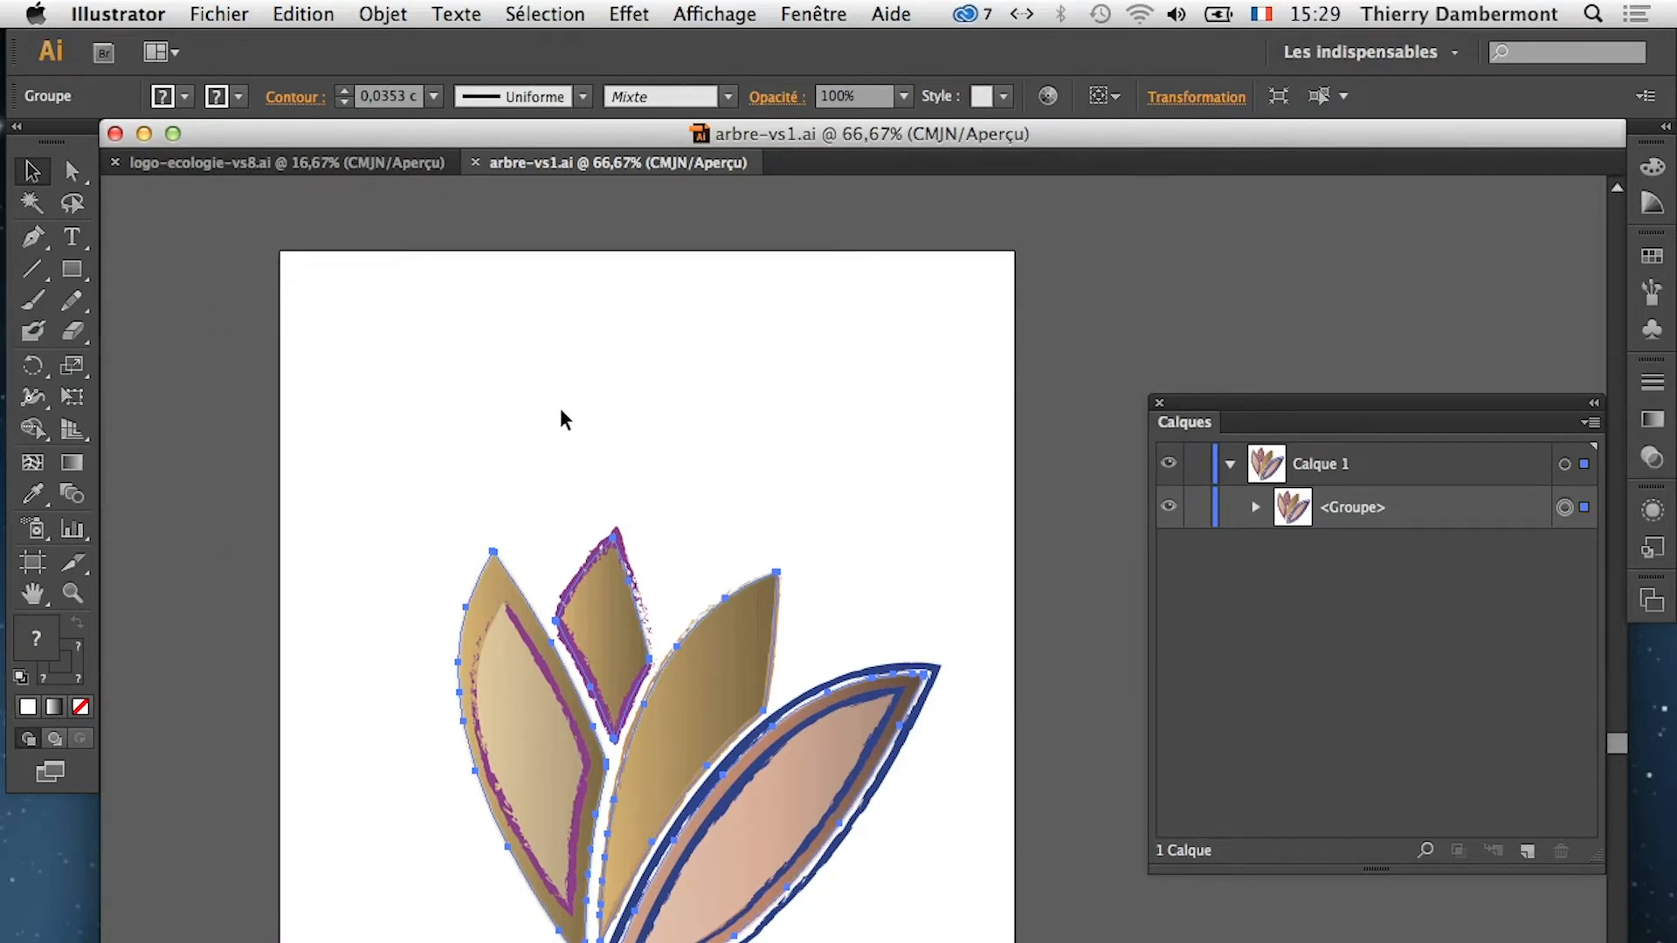
Enable Mise à l'échelle des contours et des effets in the general preferences
click(118, 13)
mouse_move(138, 87)
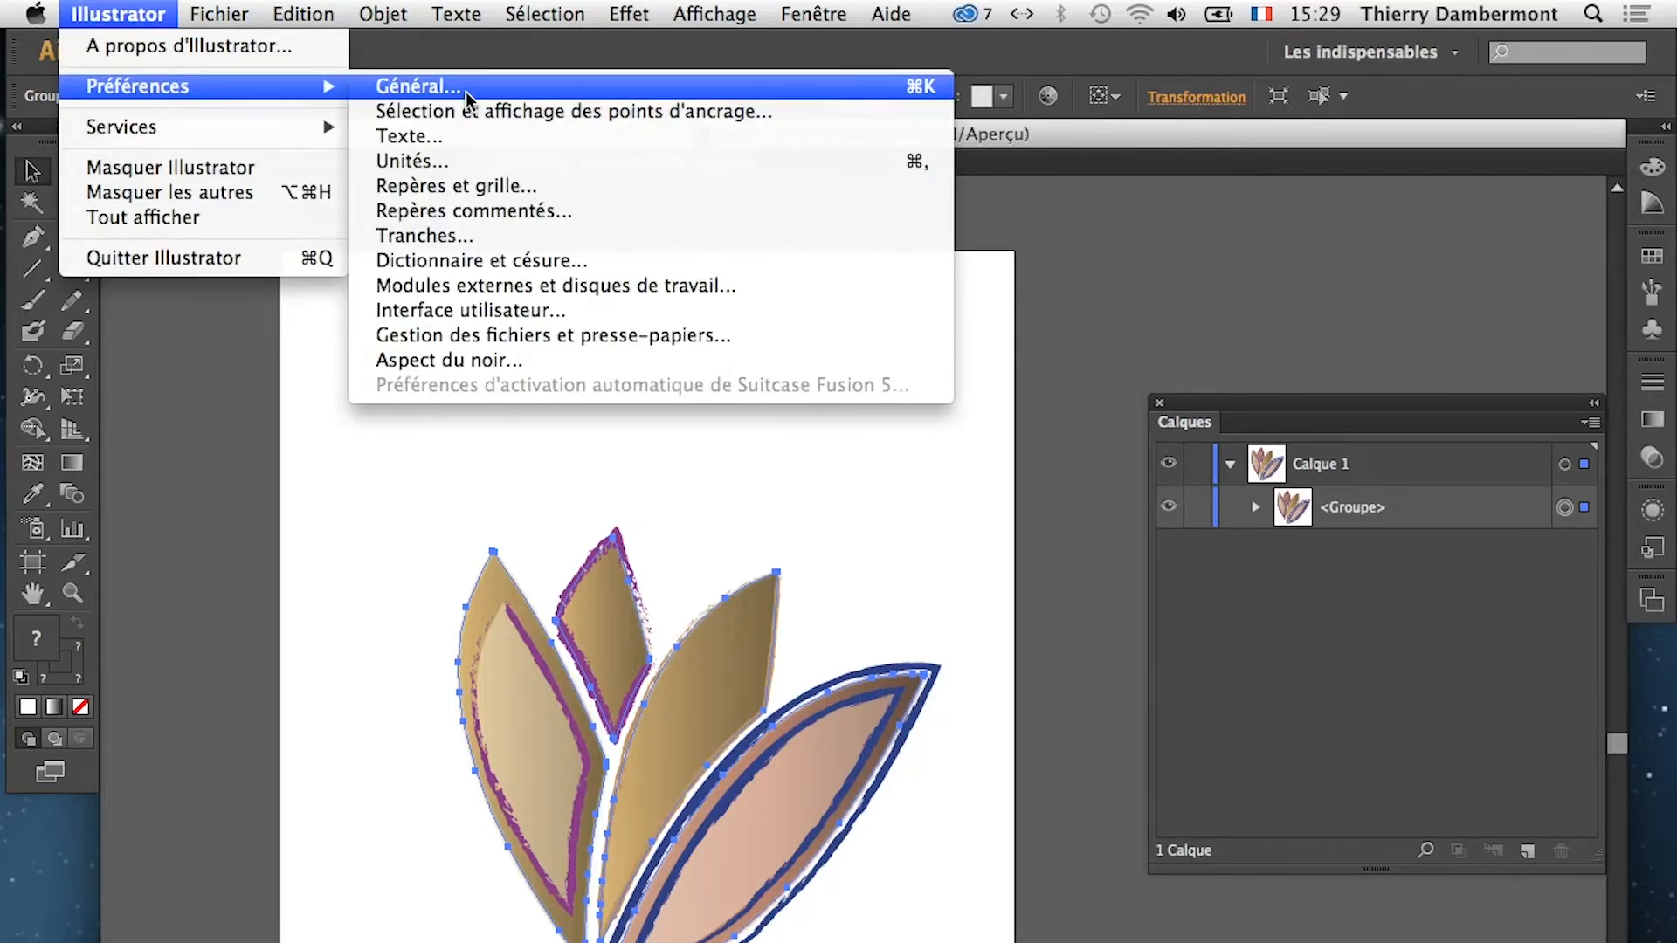
click(420, 85)
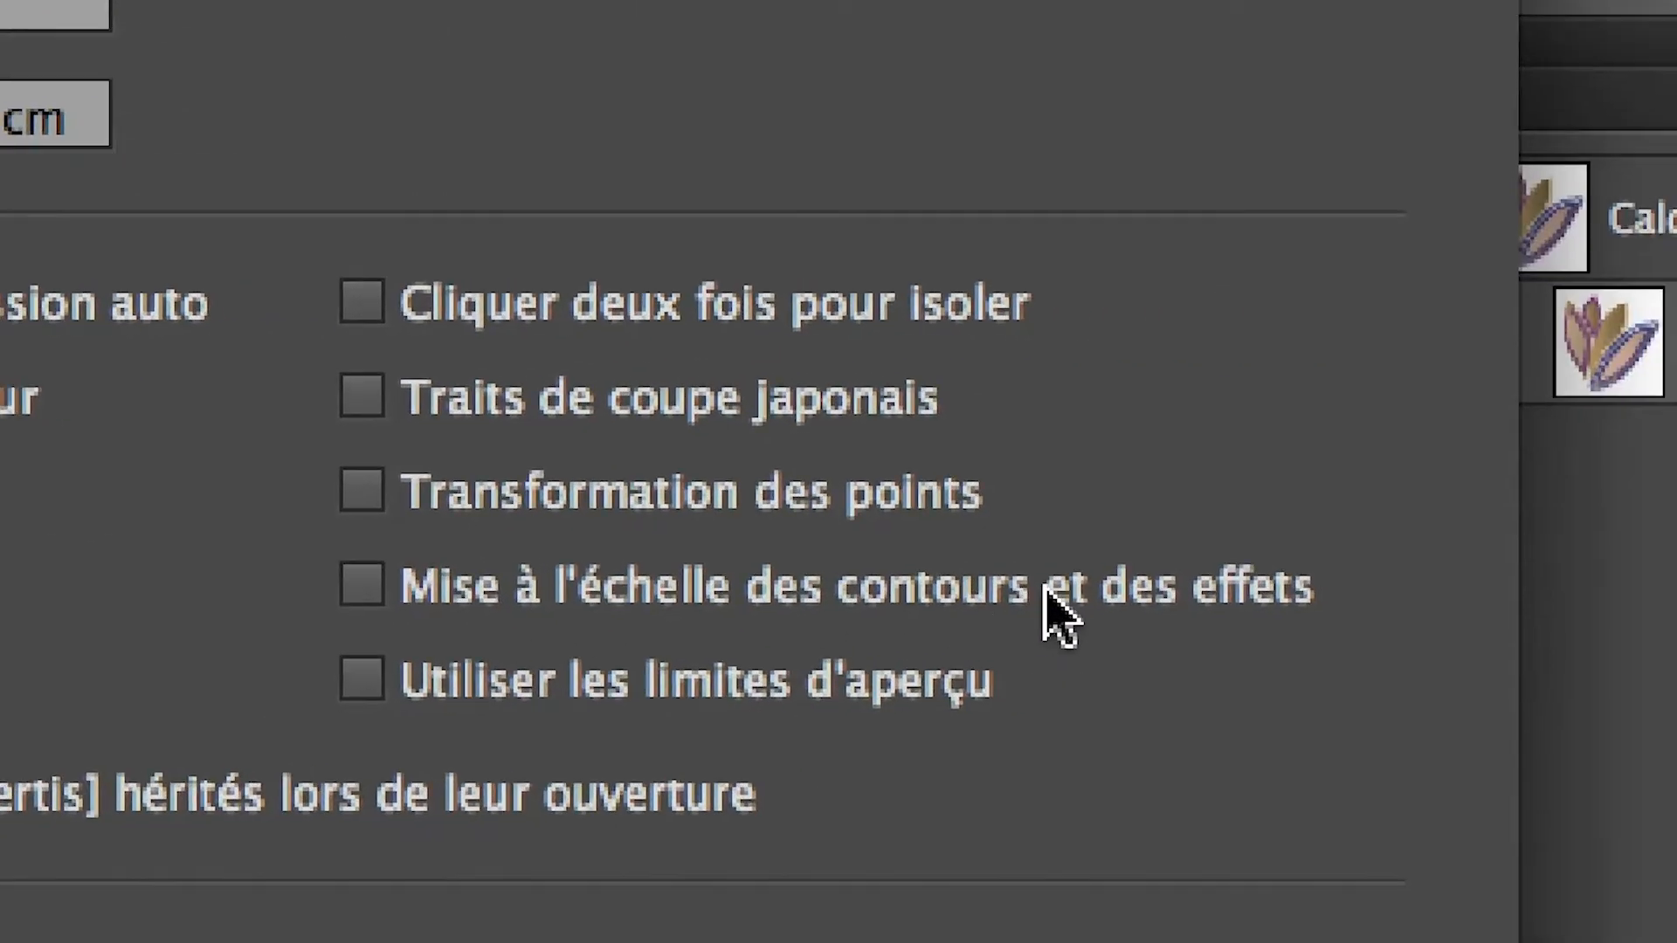
click(1515, 591)
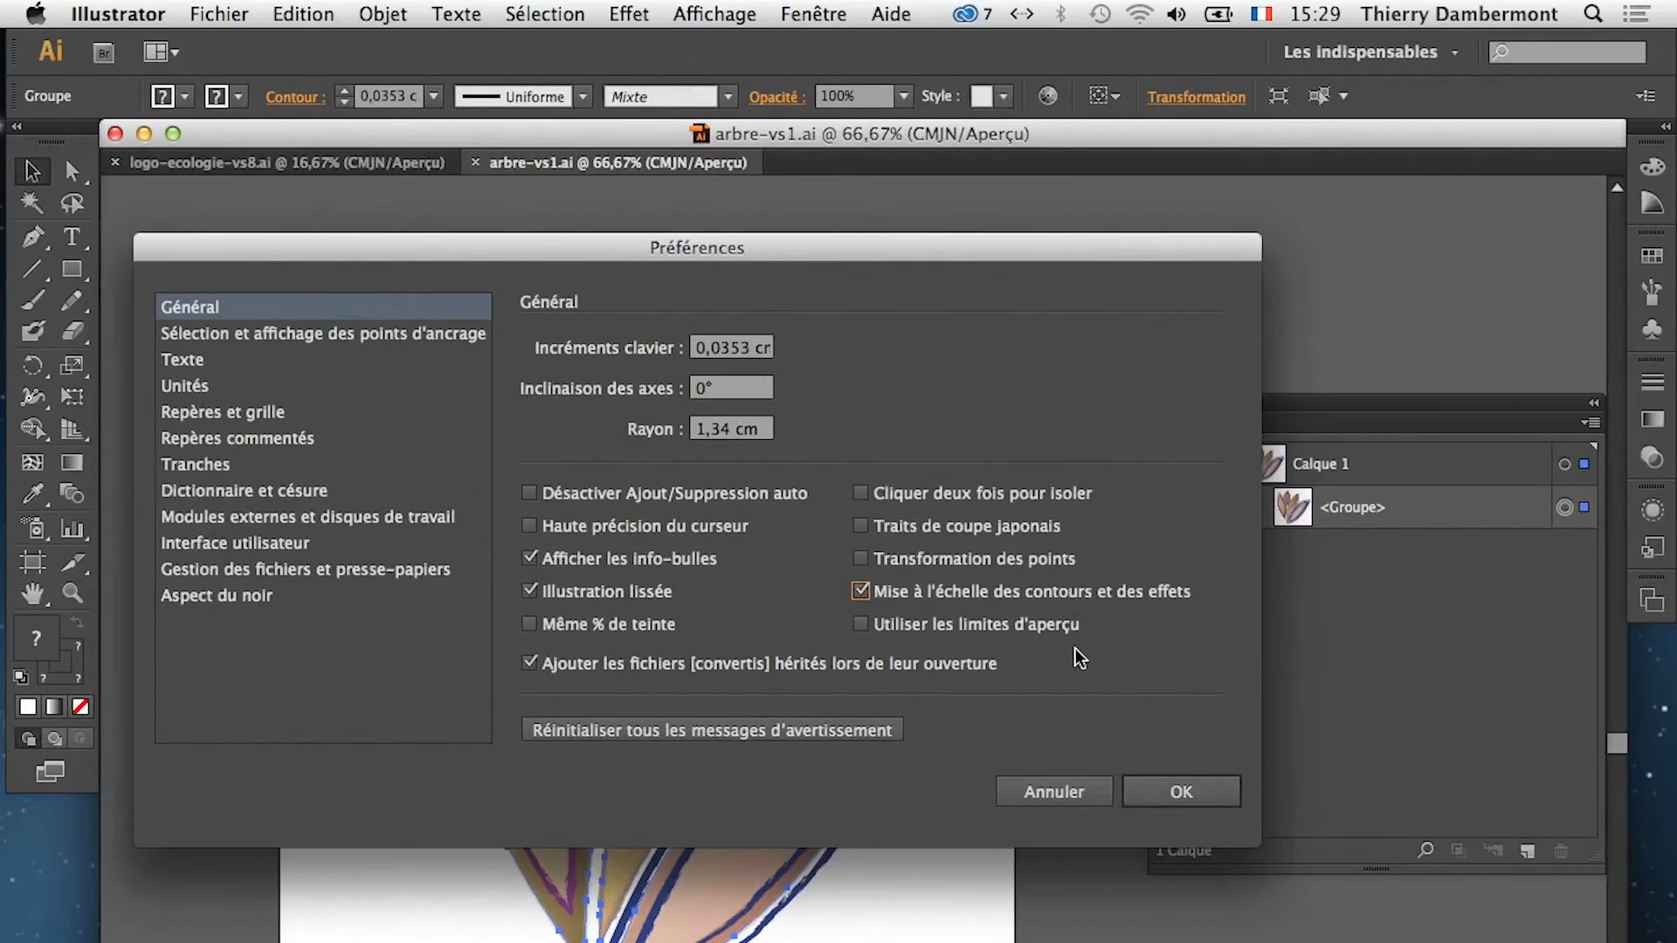
click(1162, 790)
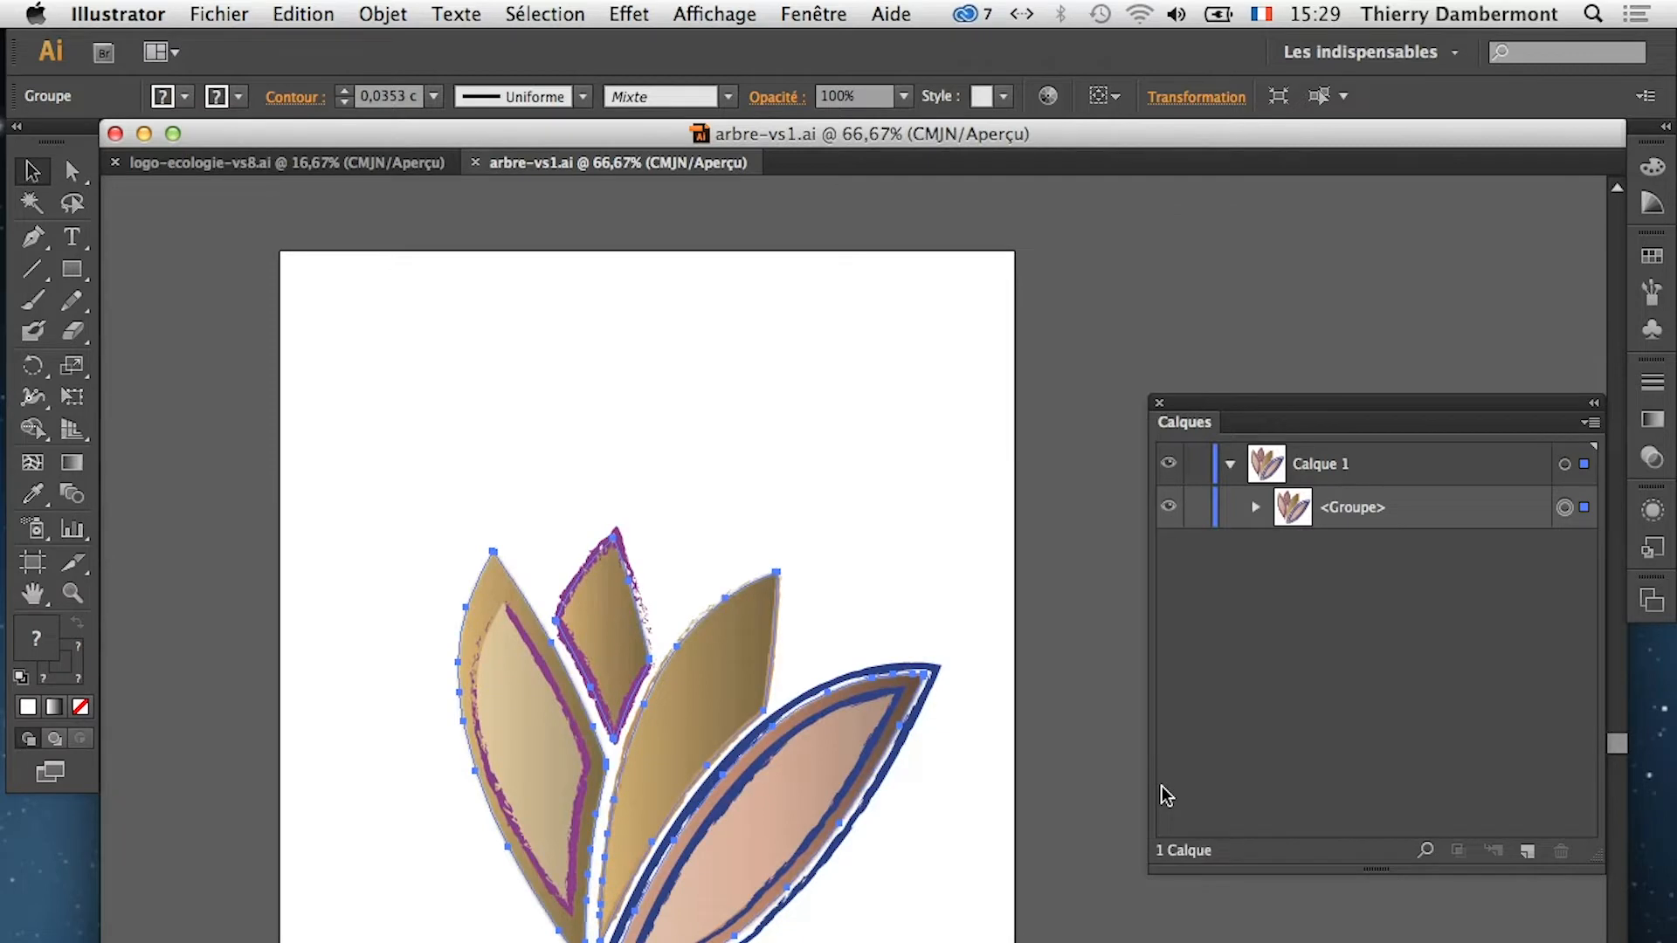
Shrink the selected petal group proportionally with Free Transform and examine its strokes and blurred edges close up
click(71, 397)
drag(926, 539, 732, 764)
scroll(713, 783, up, 7)
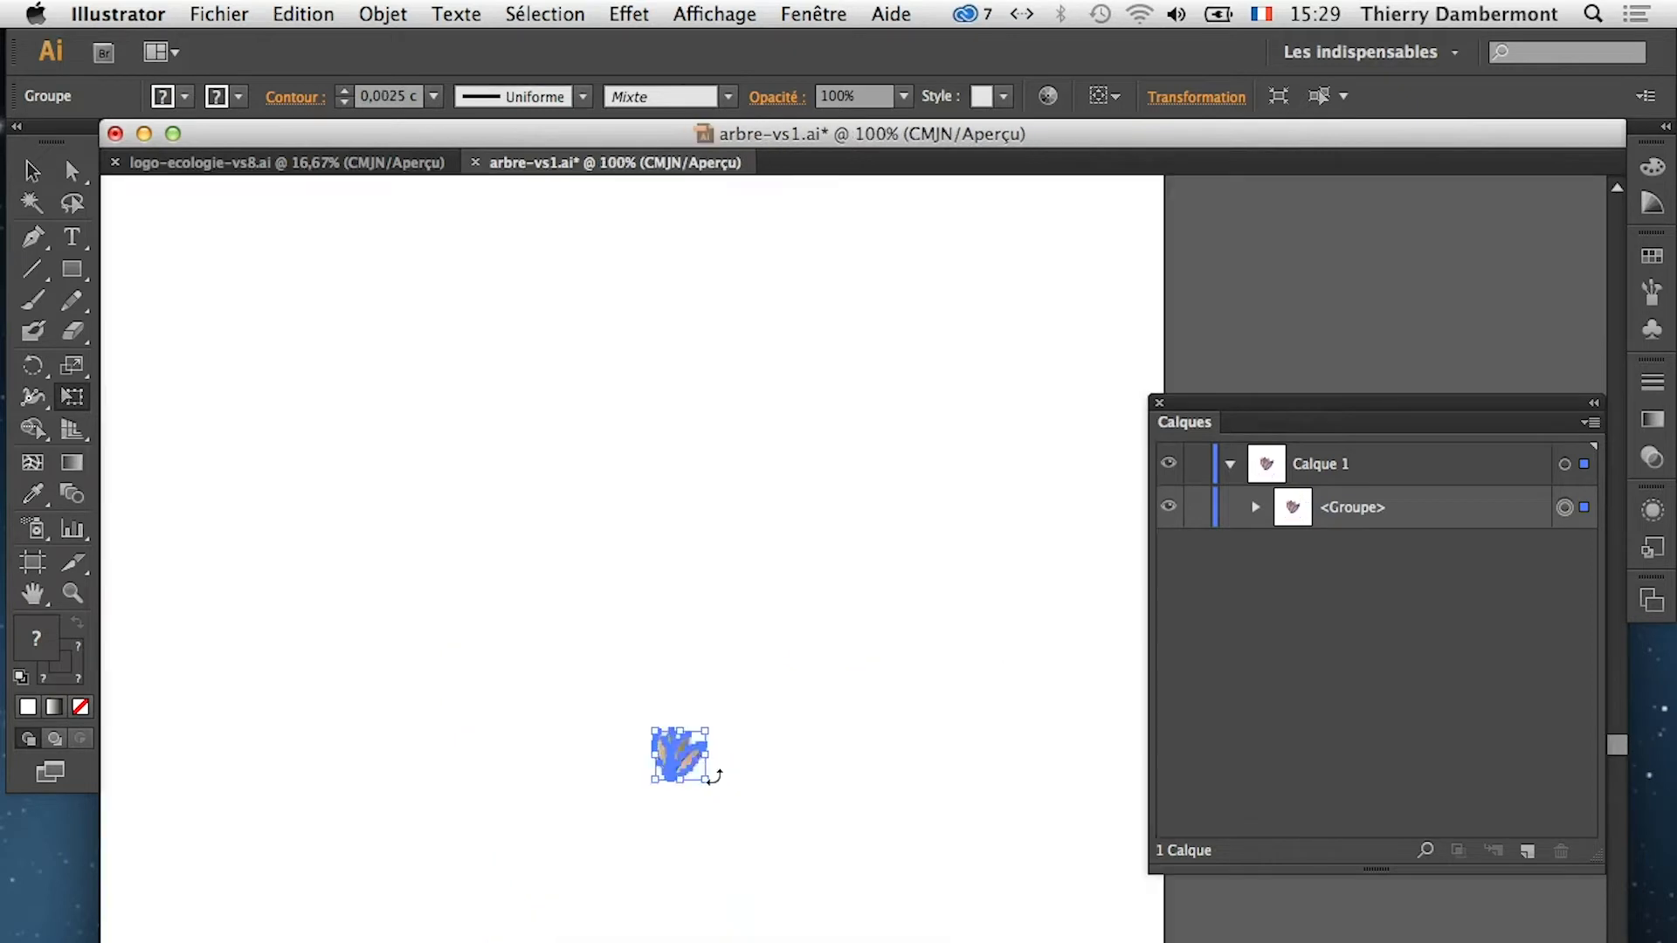
scroll(544, 730, up, 1)
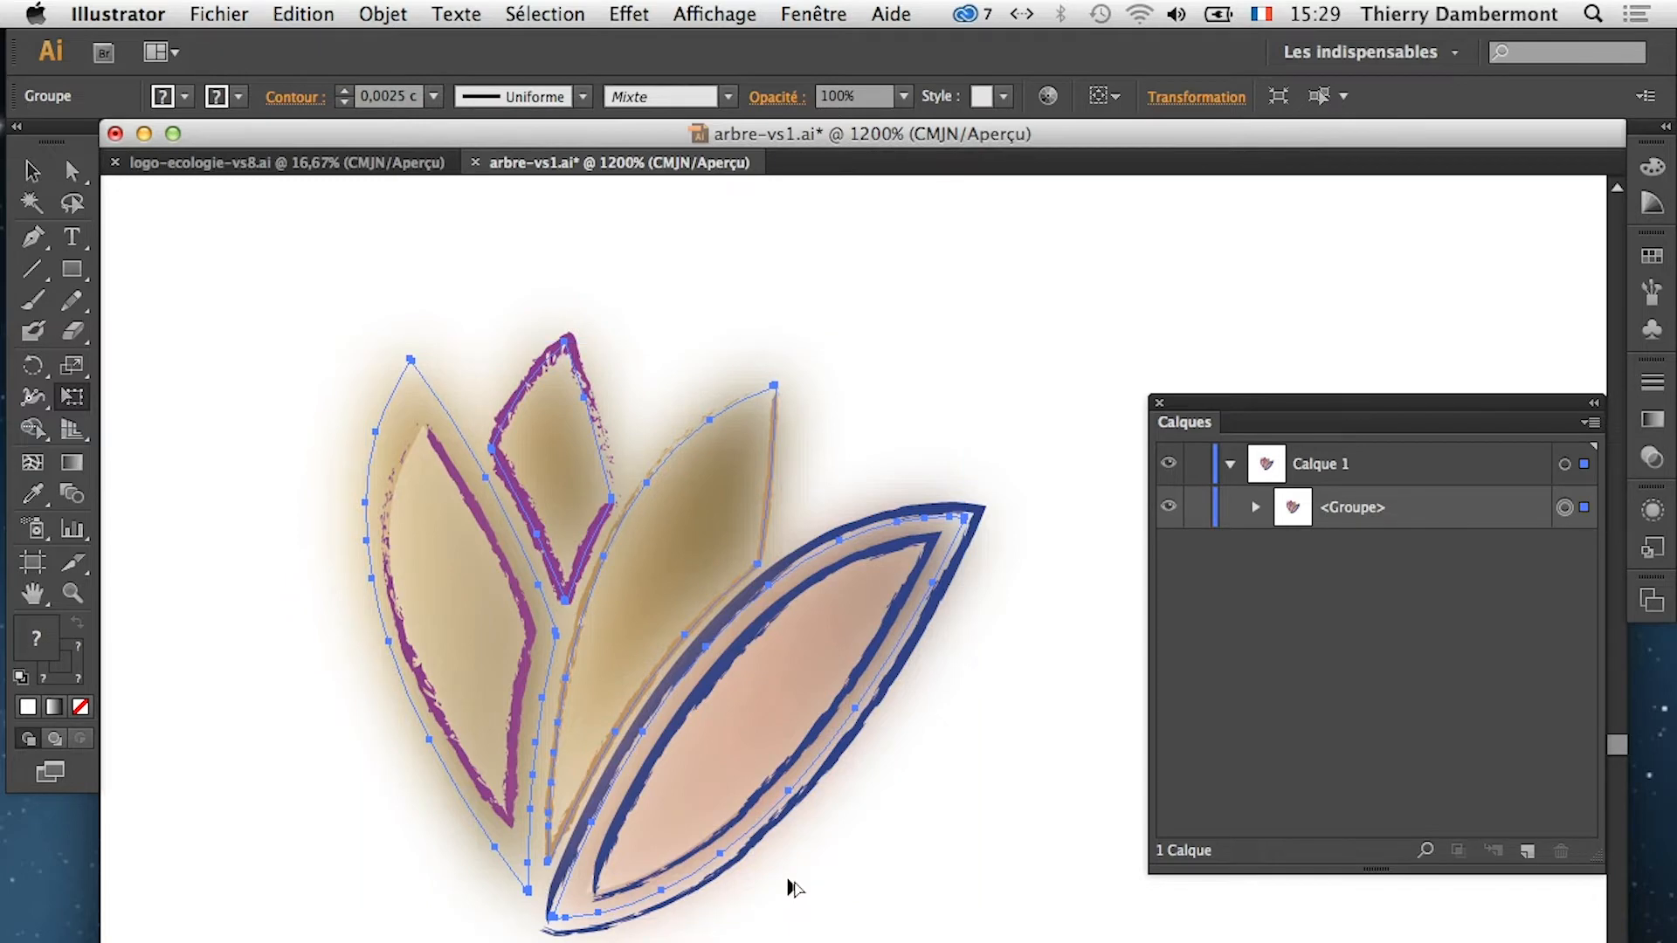
scroll(790, 889, down, 2)
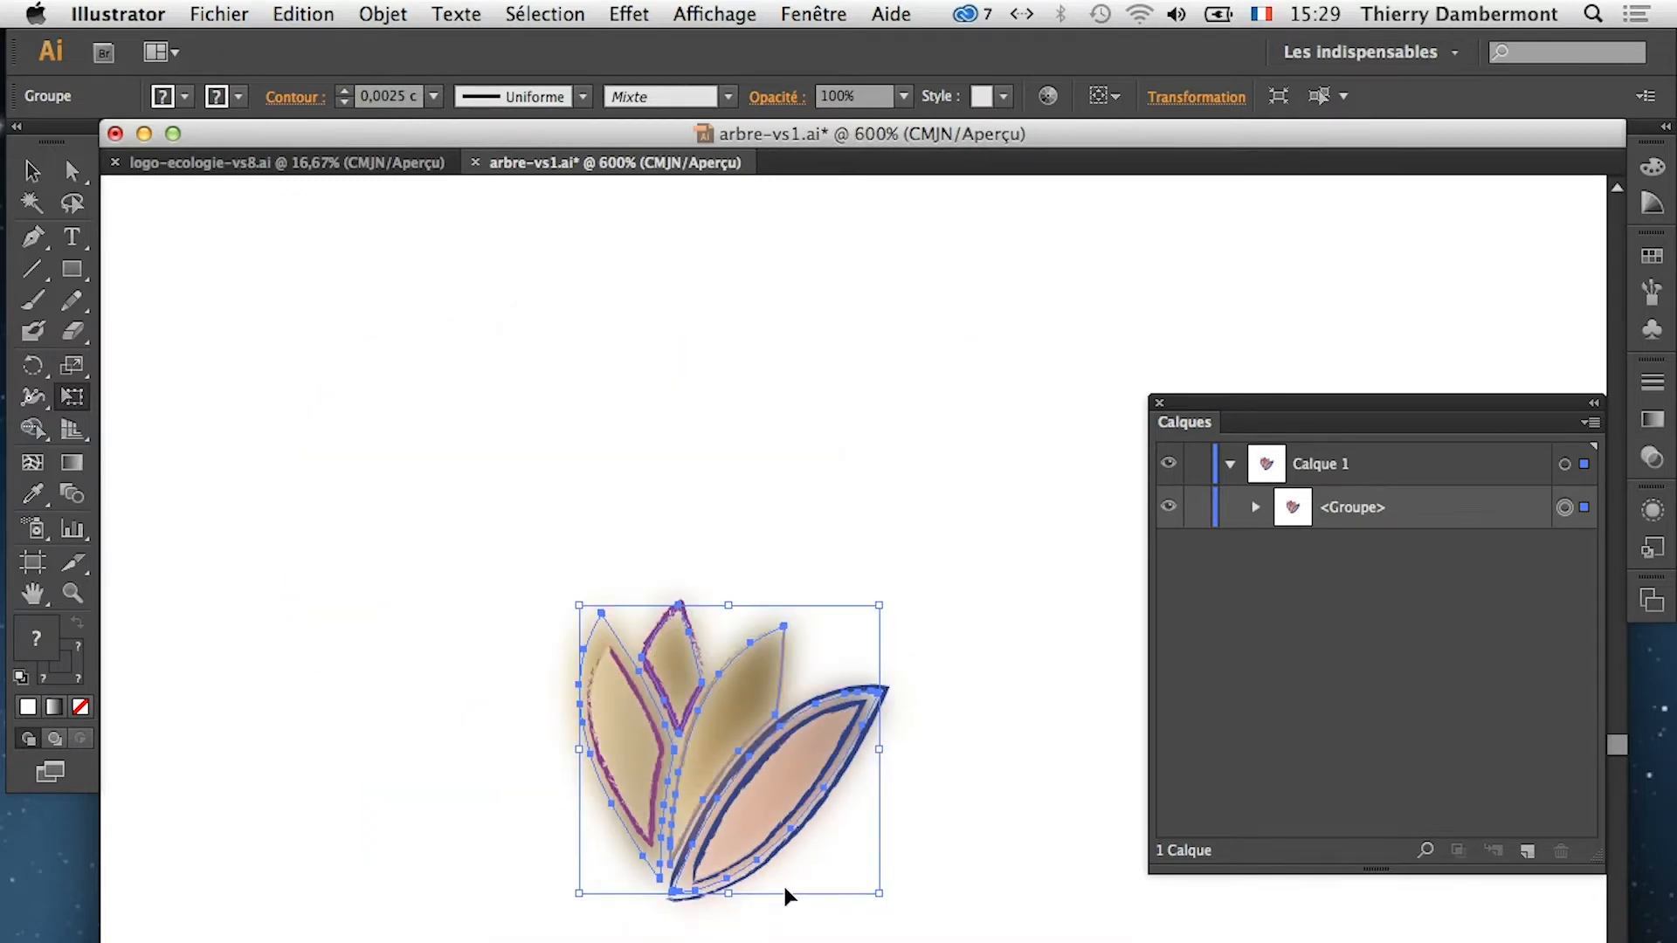
Undo the Free Transform reduction of the petal group
key(super+z)
scroll(784, 885, down, 5)
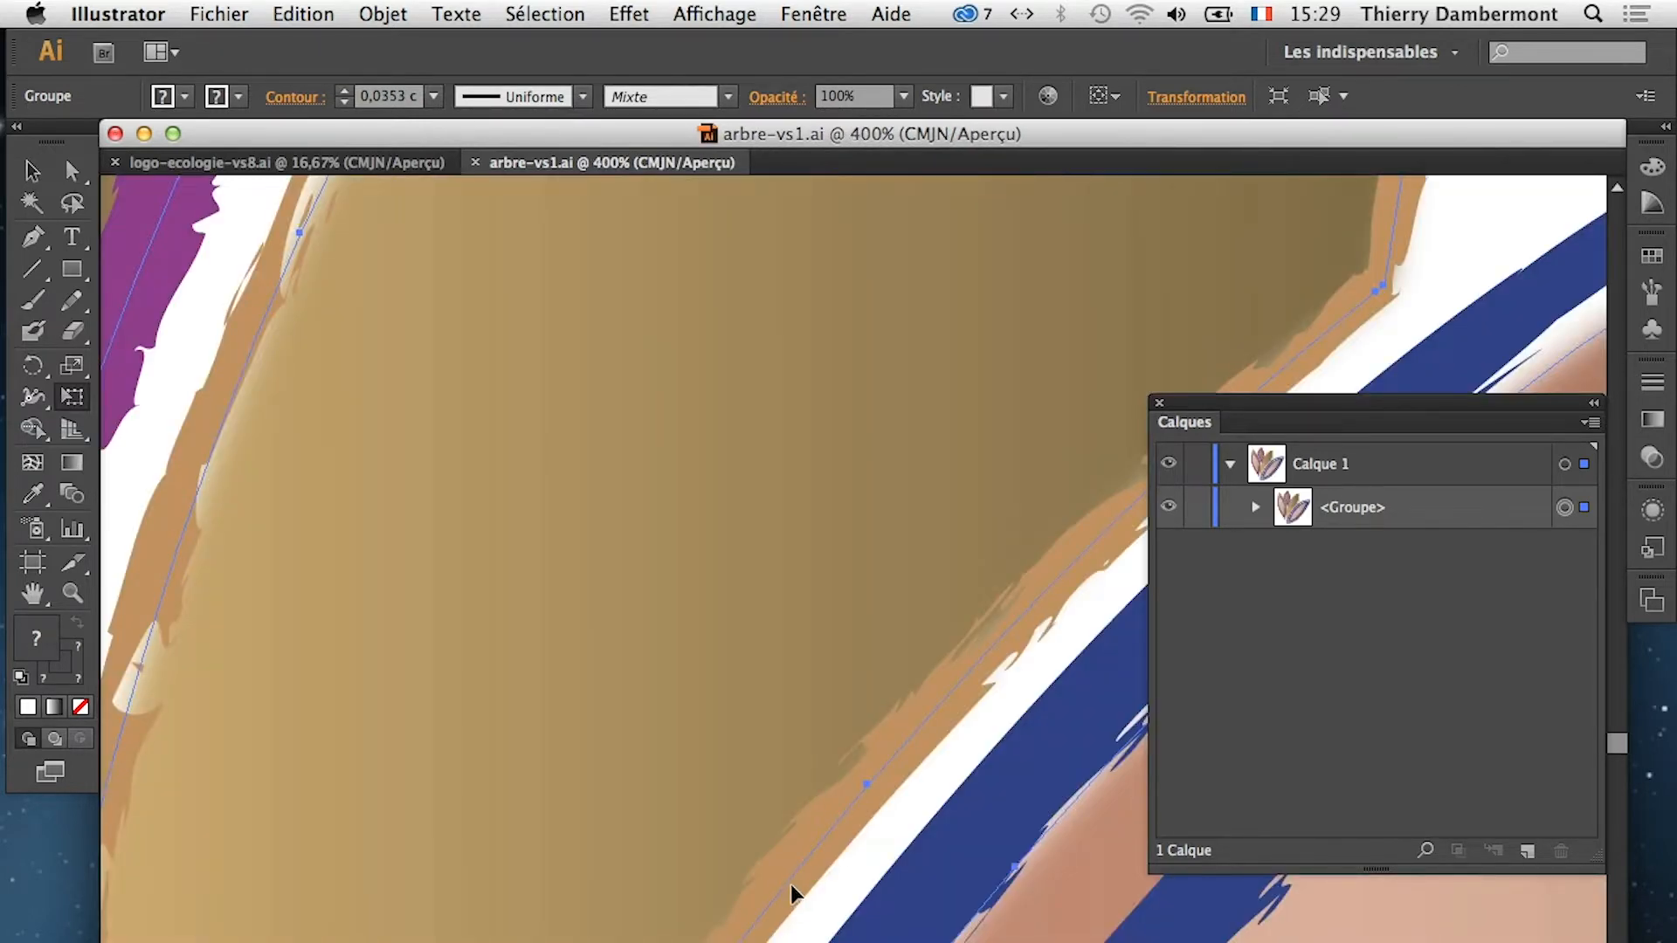
scroll(785, 883, down, 1)
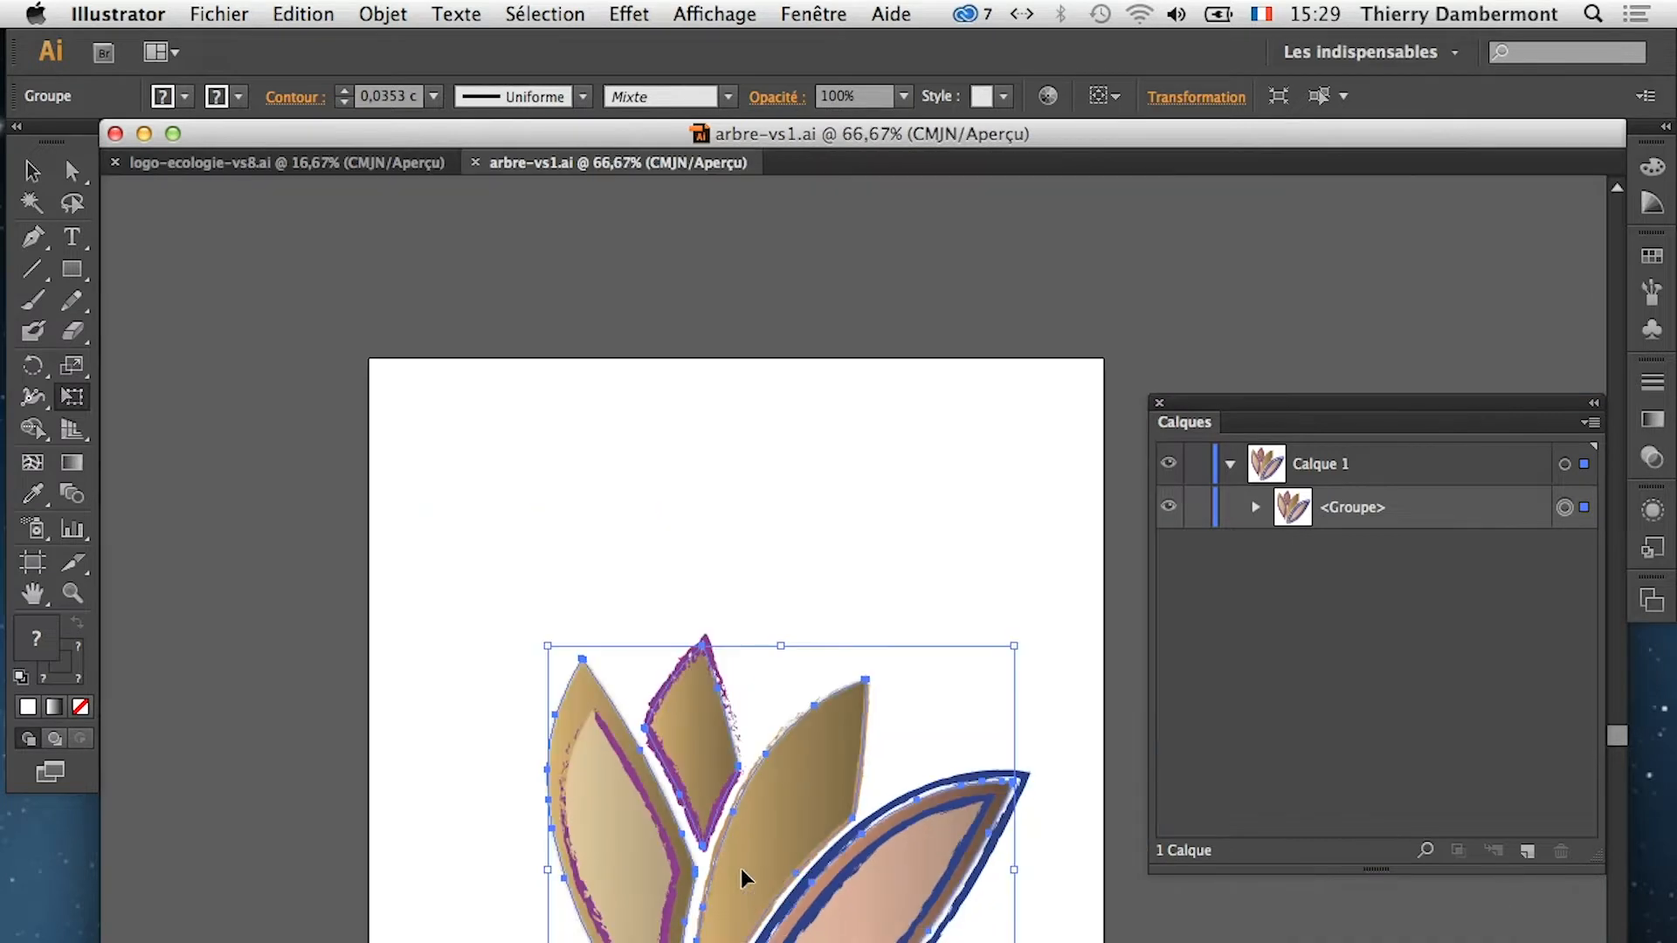
drag(1032, 872, 931, 653)
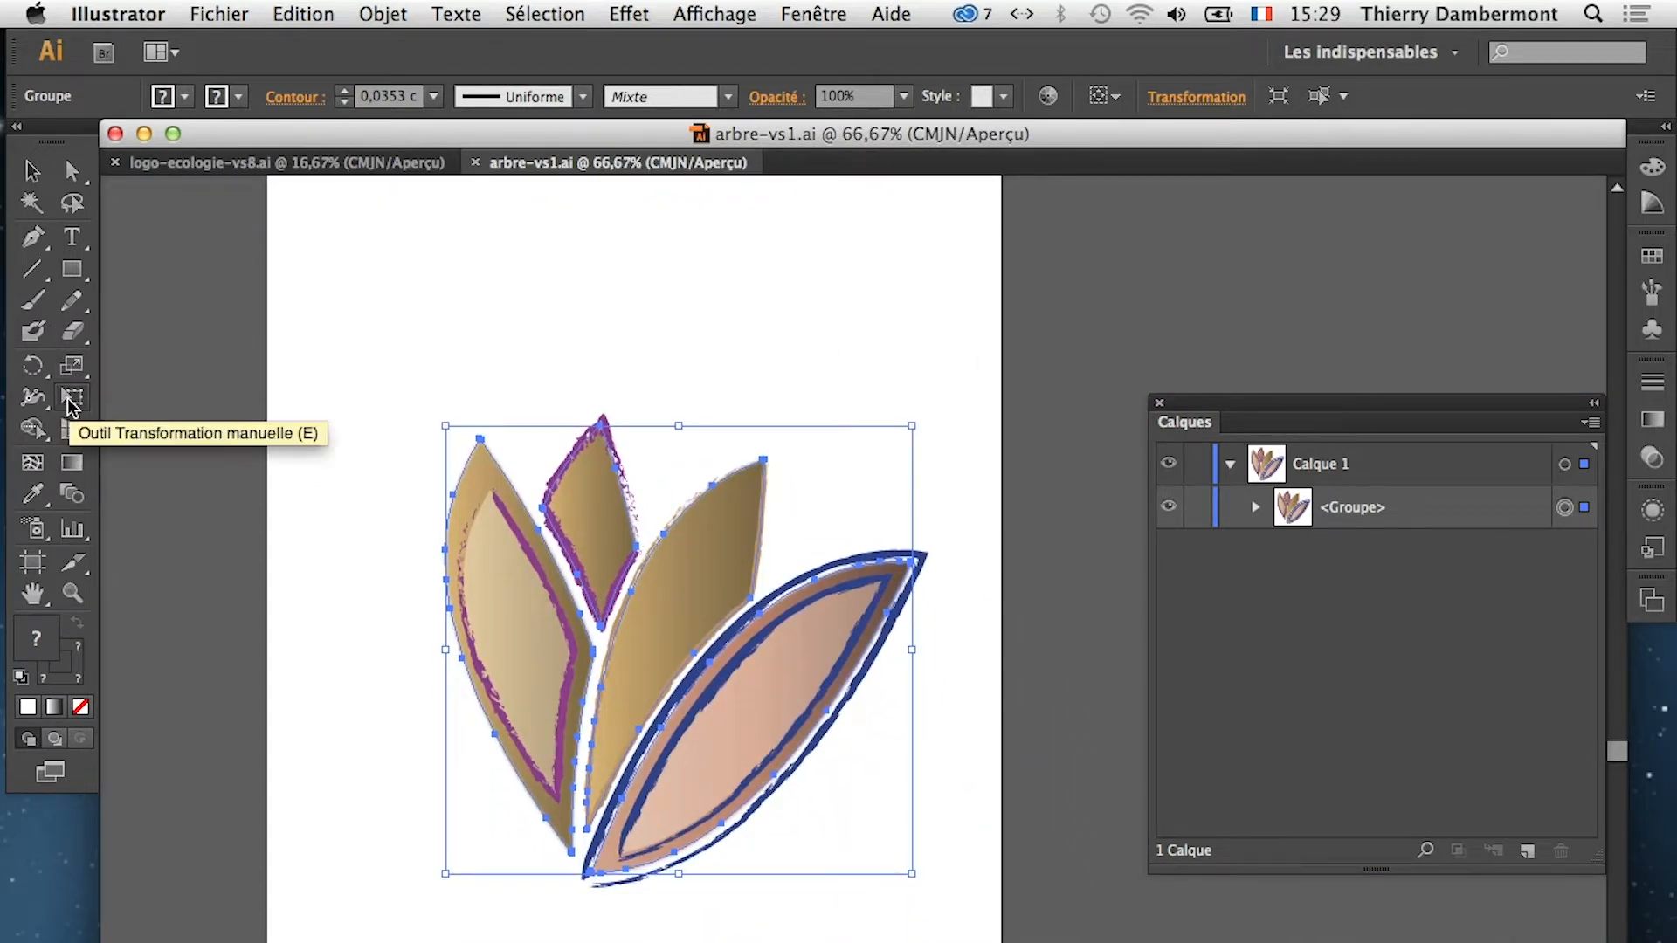
Scale the petal group uniformly to 10% about a point just above the blue-outlined petal, with the preview on
click(72, 365)
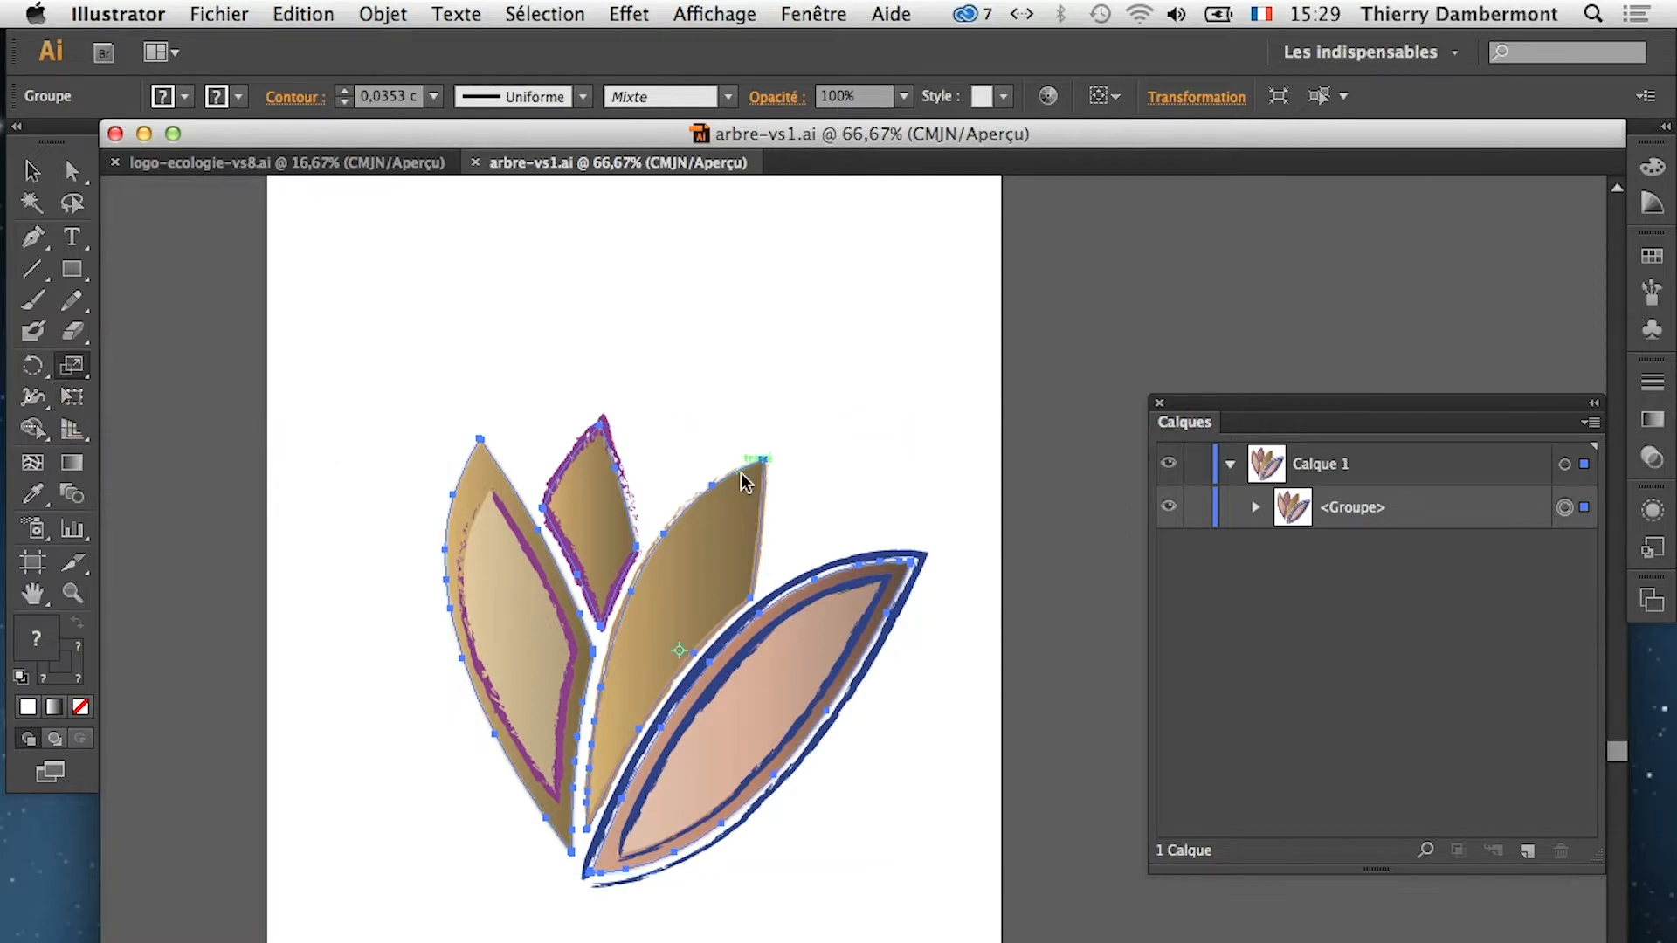
alt+click(809, 524)
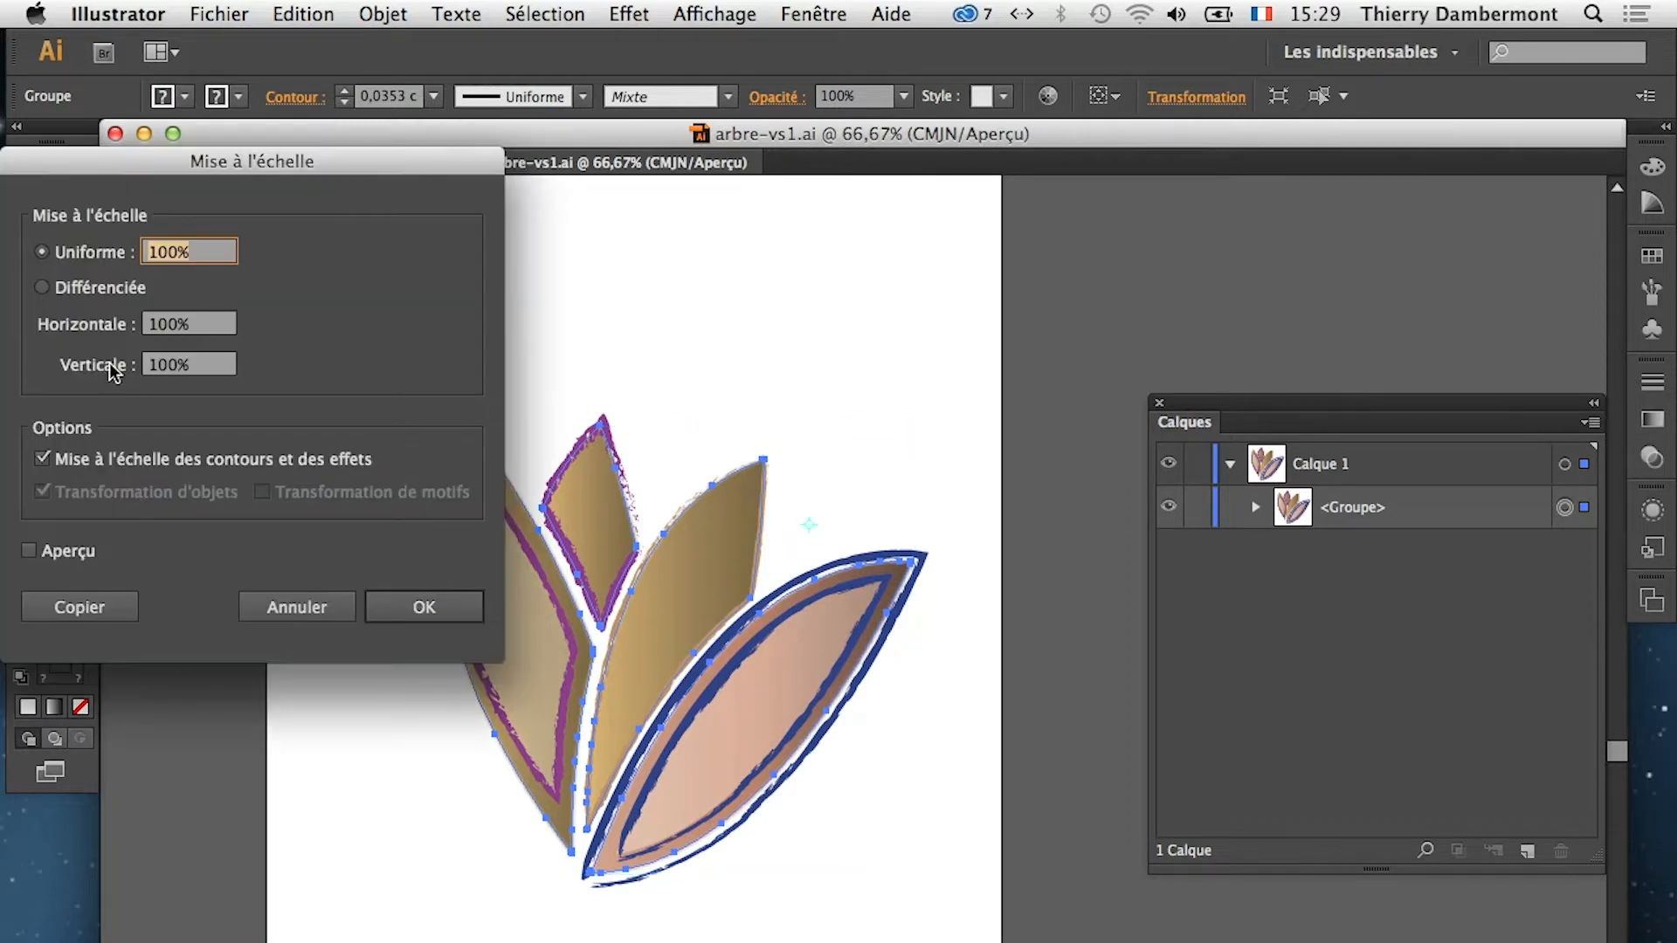
text(10)
click(88, 552)
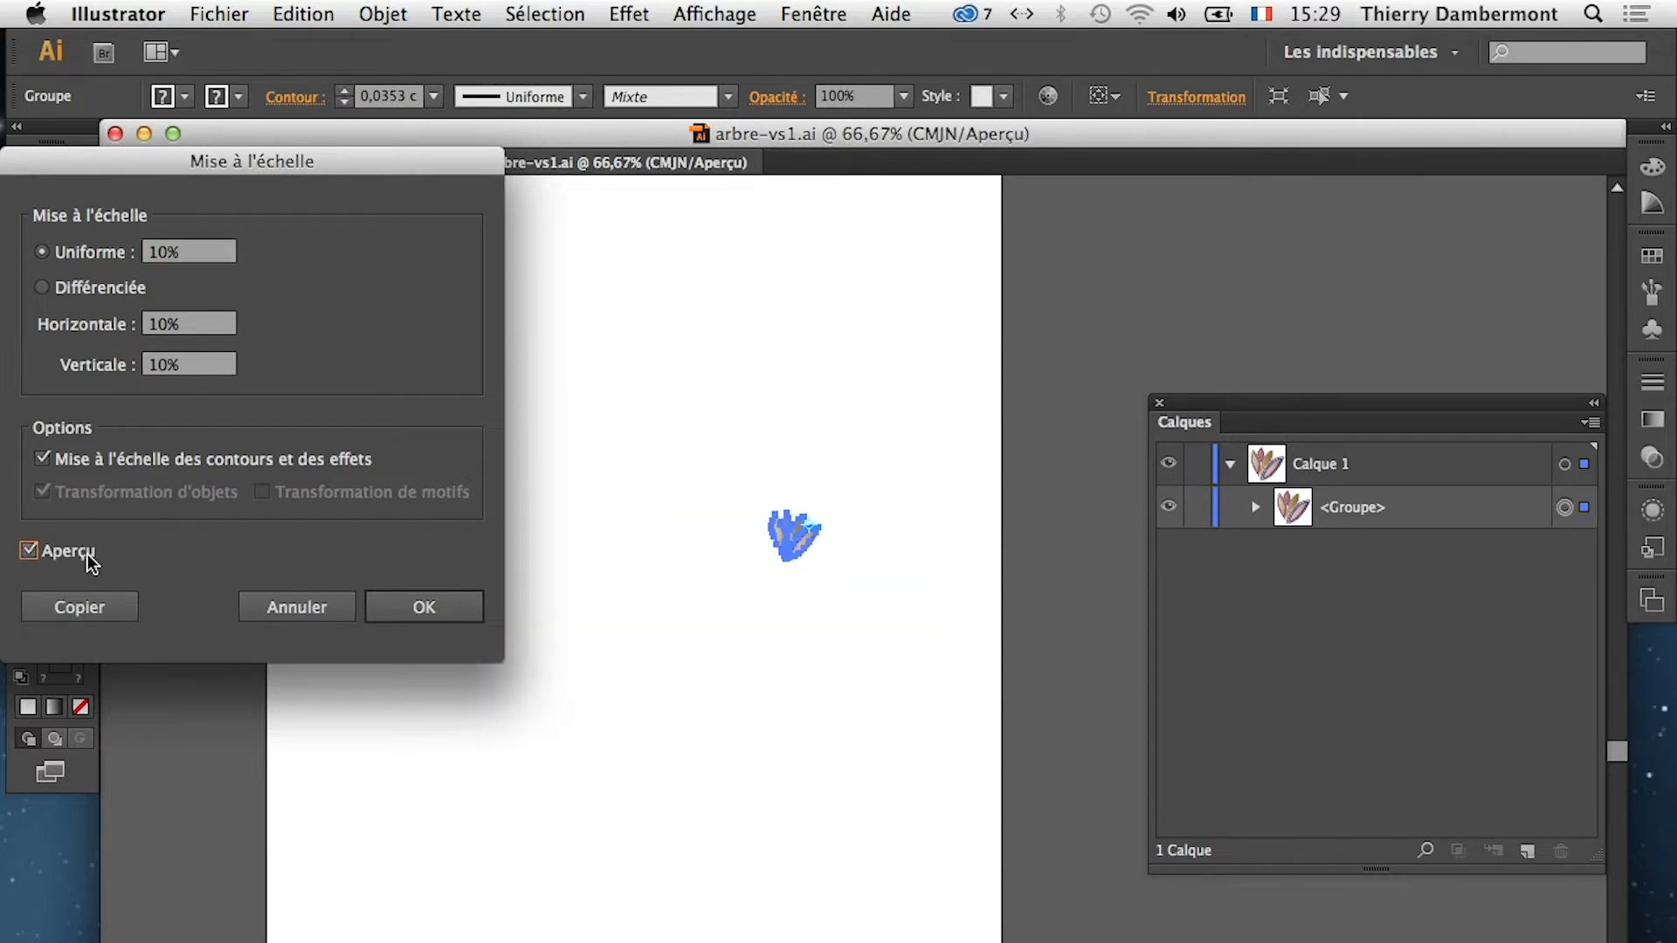
click(423, 607)
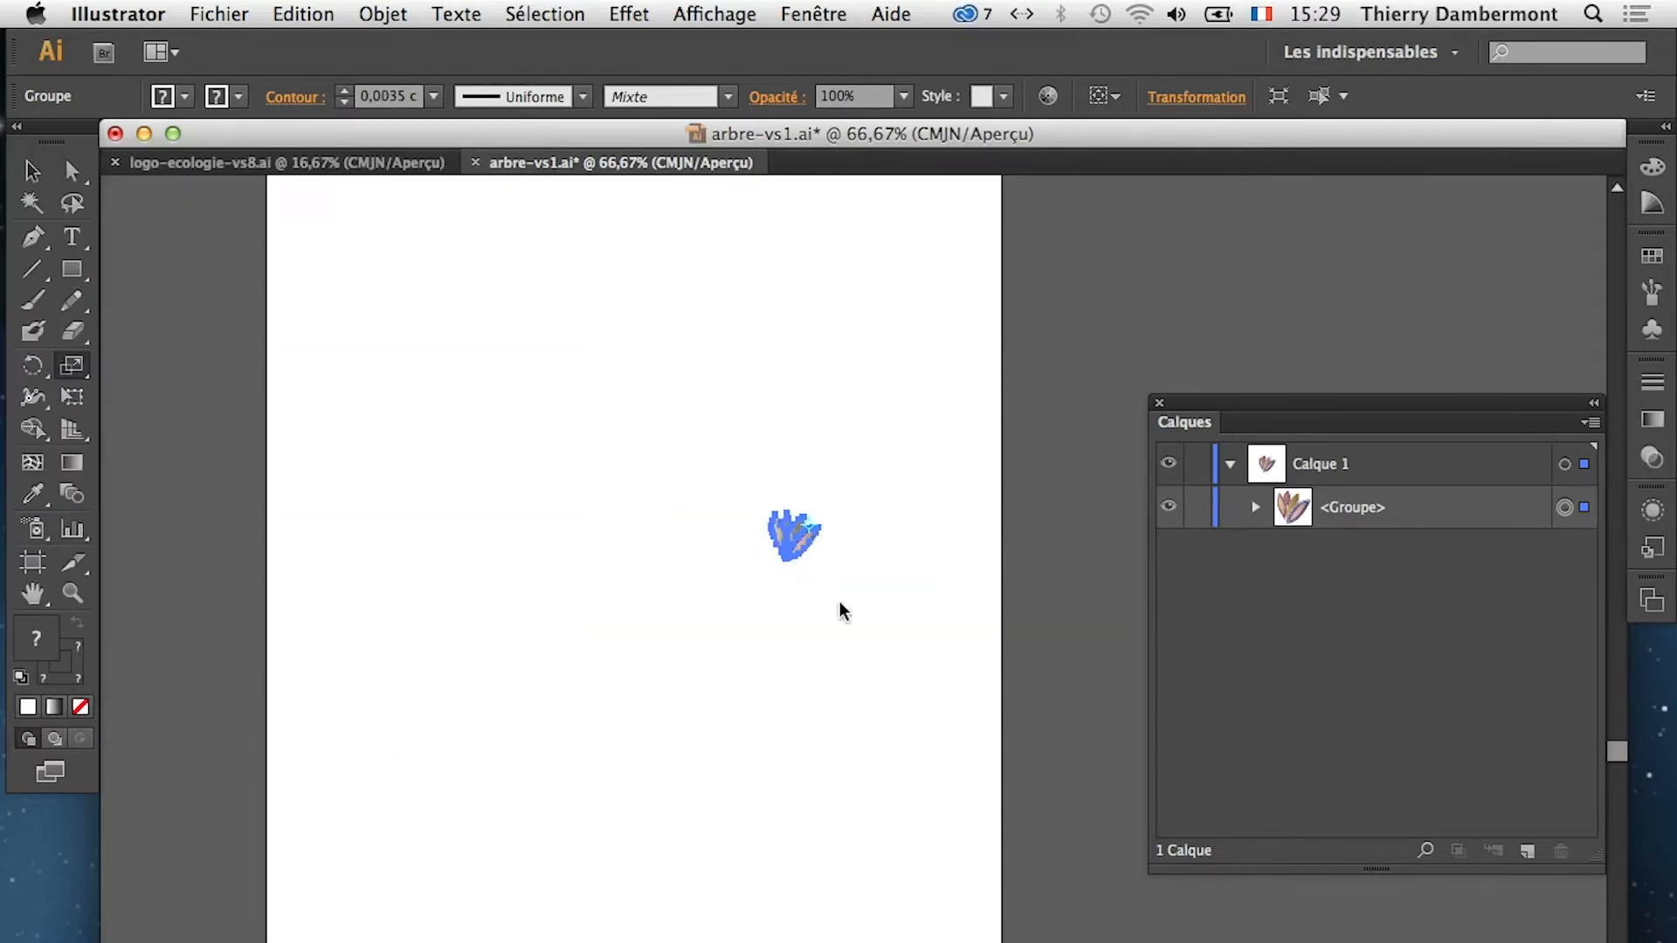
Examine the scaled petals close up and undo the 10% scaling
key(super+1)
scroll(805, 536, up, 5)
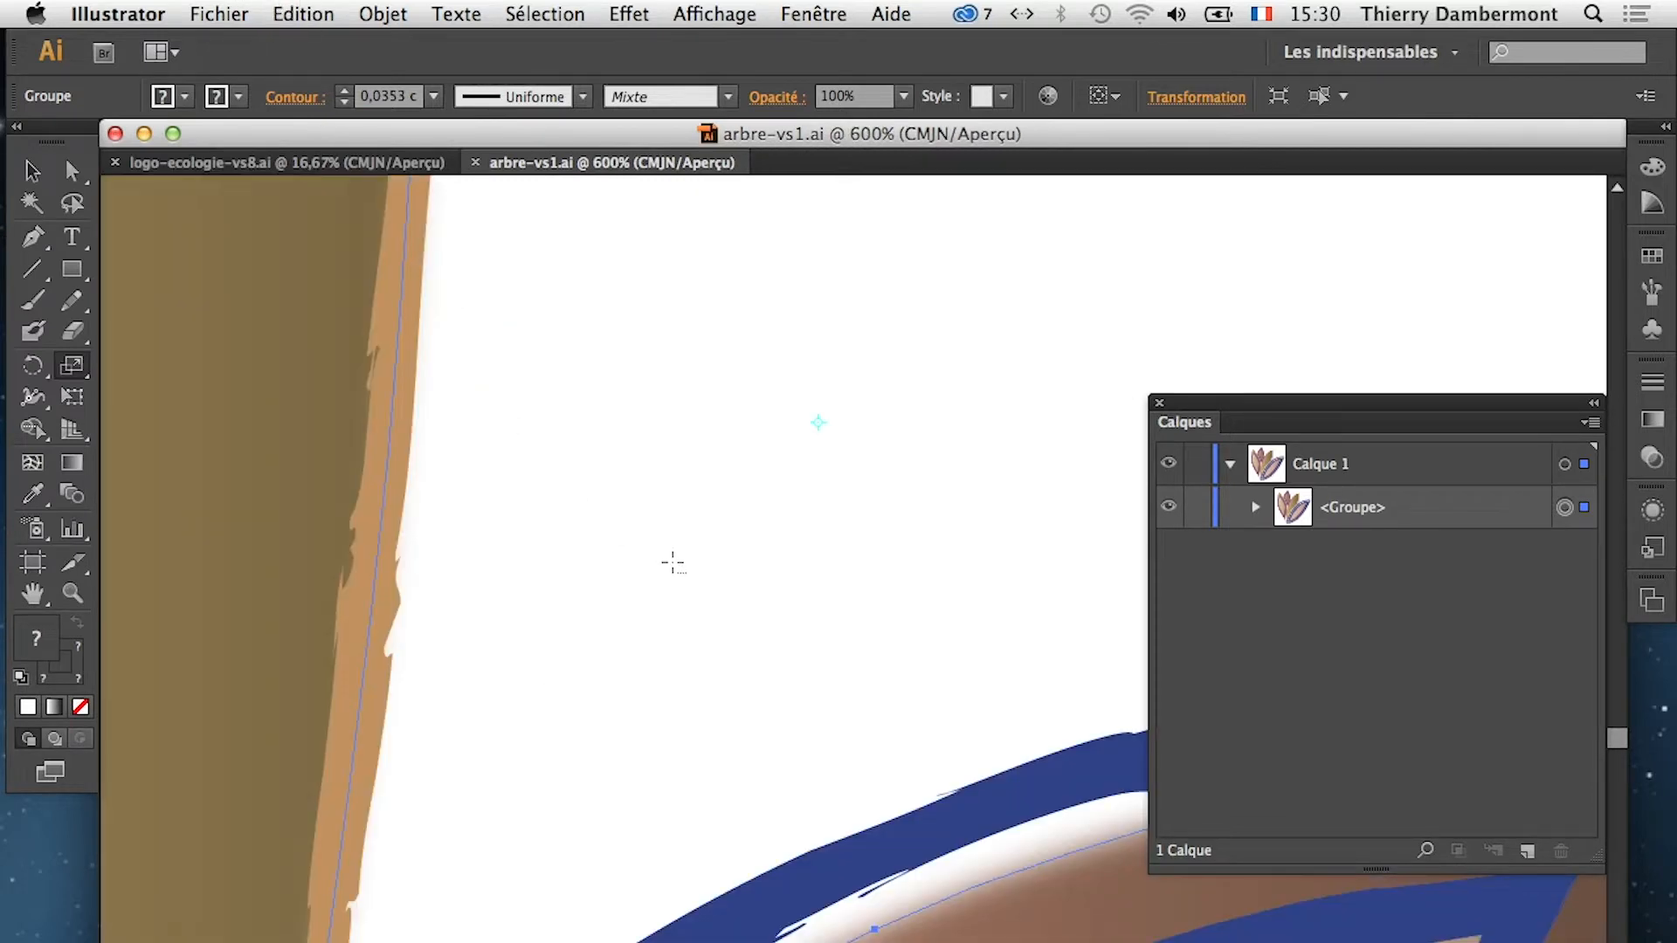
scroll(675, 570, down, 3)
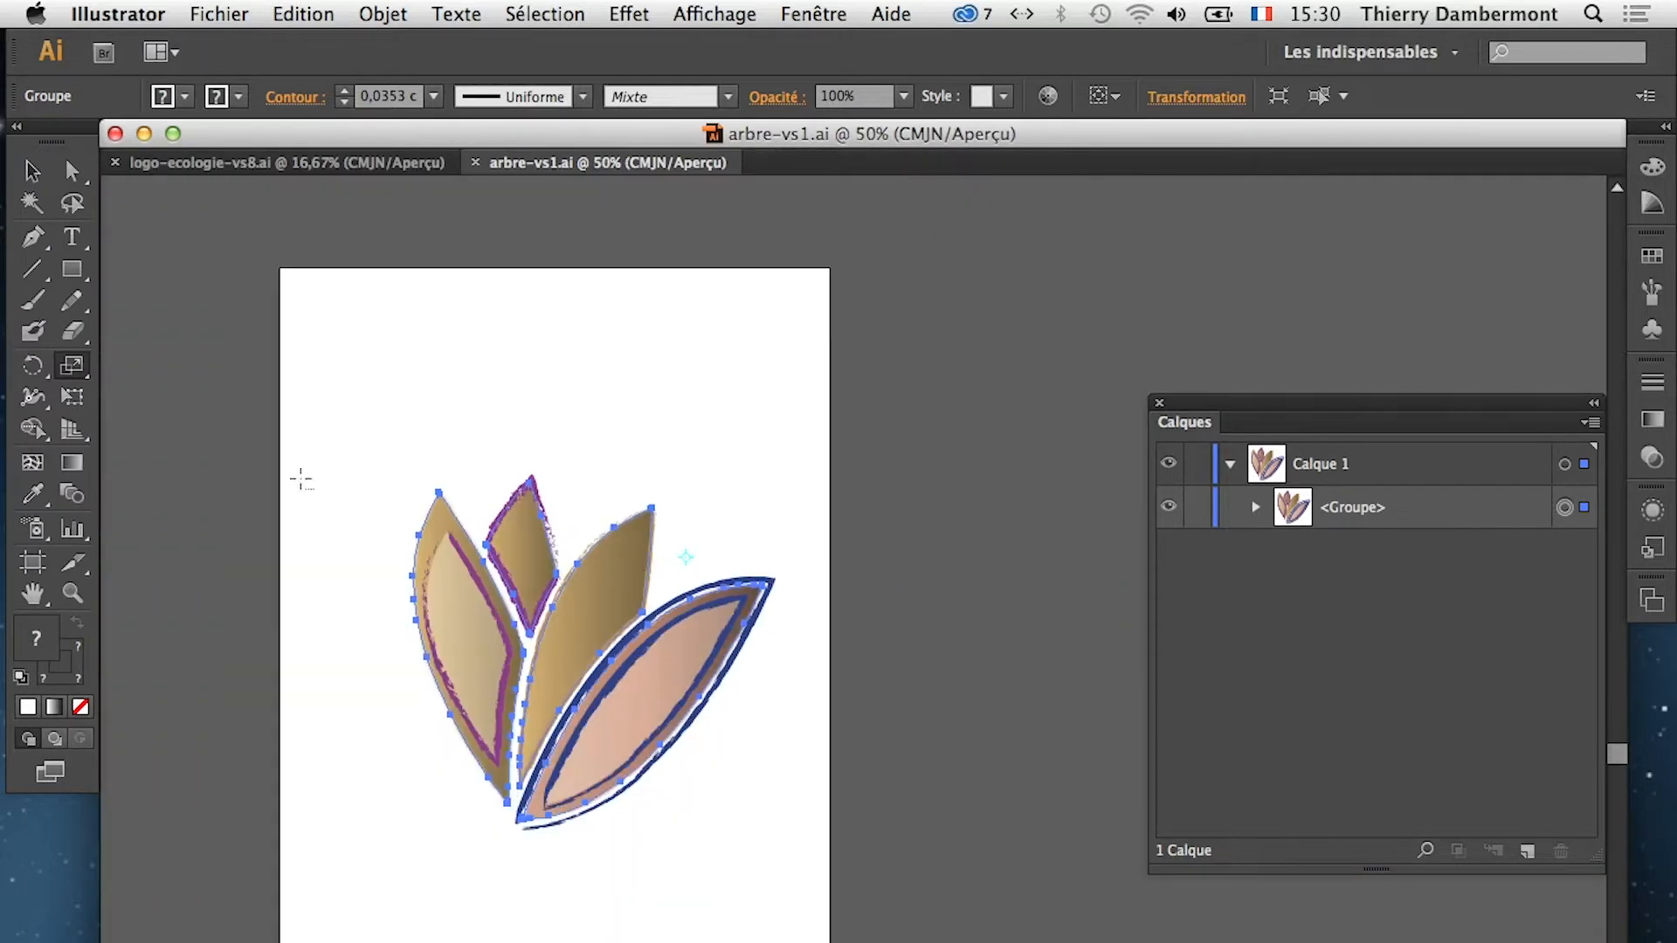
Deselect the petal group
click(34, 593)
drag(655, 667, 853, 643)
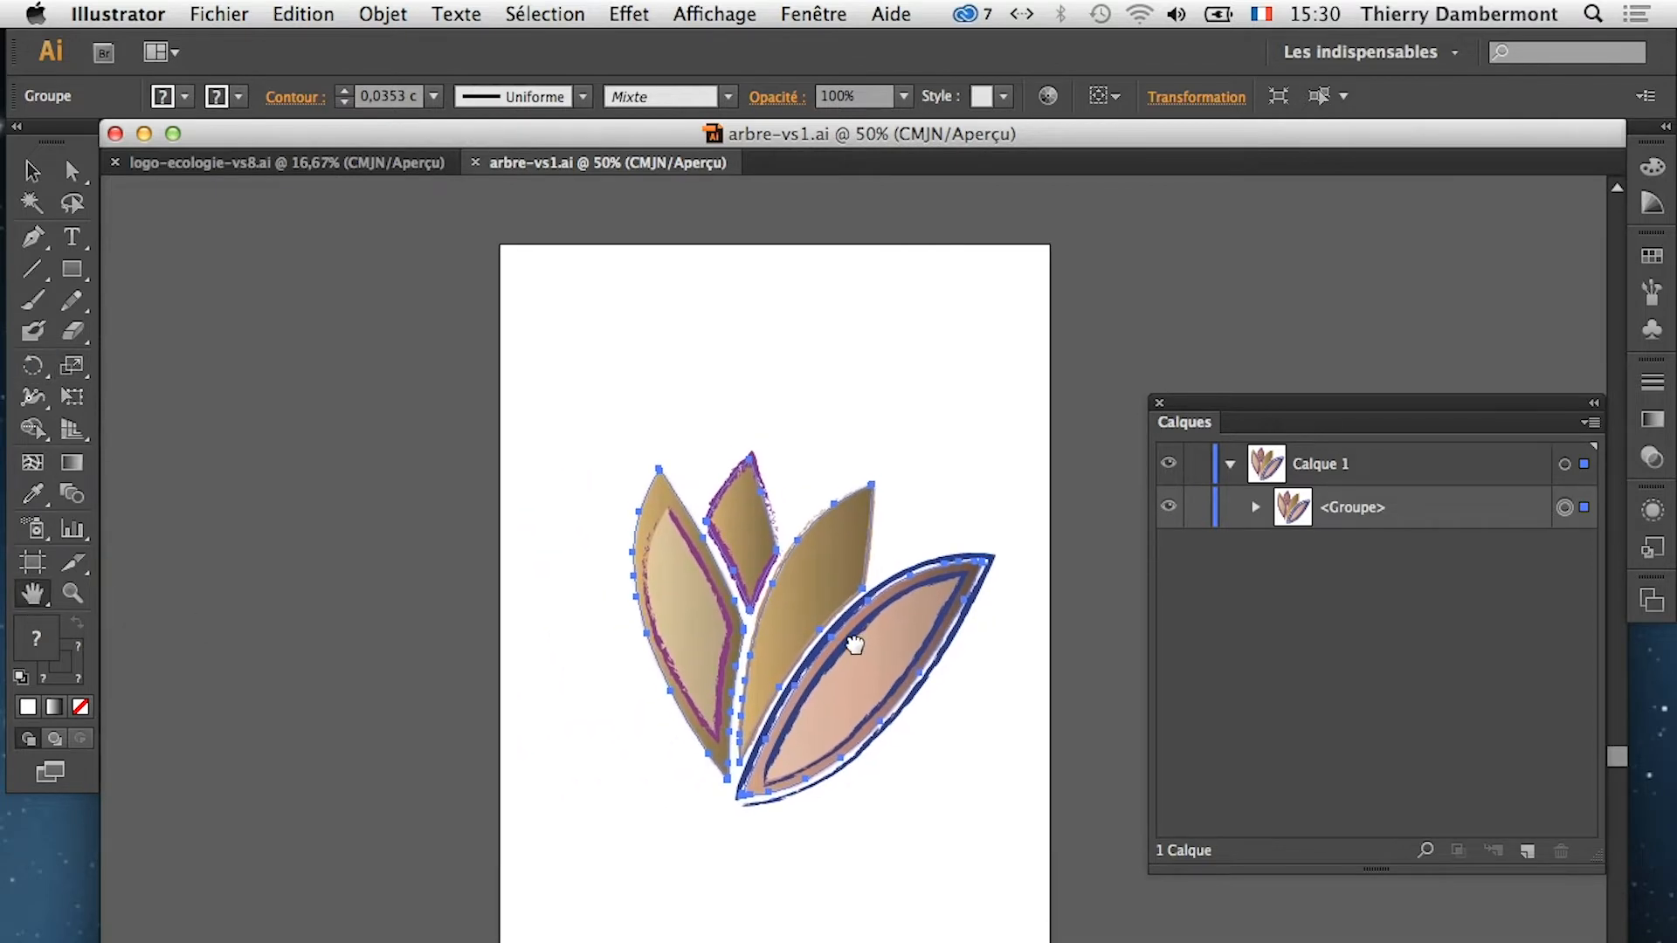
click(32, 170)
click(322, 327)
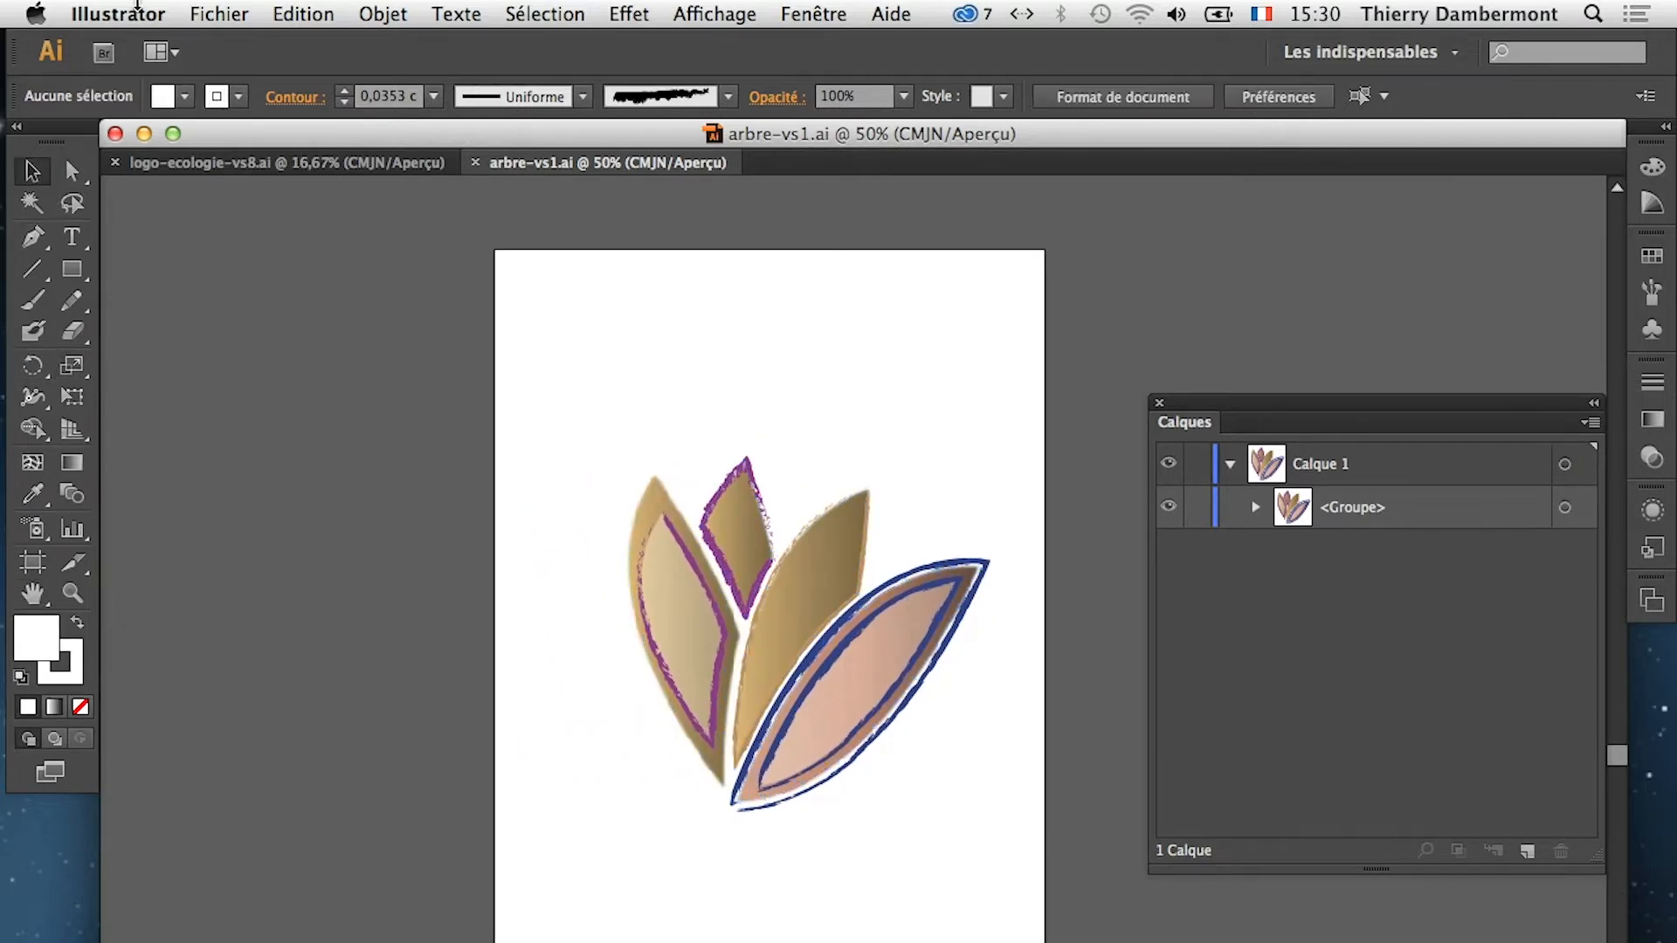
Check the Mise à l'échelle des contours et des effets option in the general preferences and leave without changes
click(118, 13)
mouse_move(339, 98)
click(407, 84)
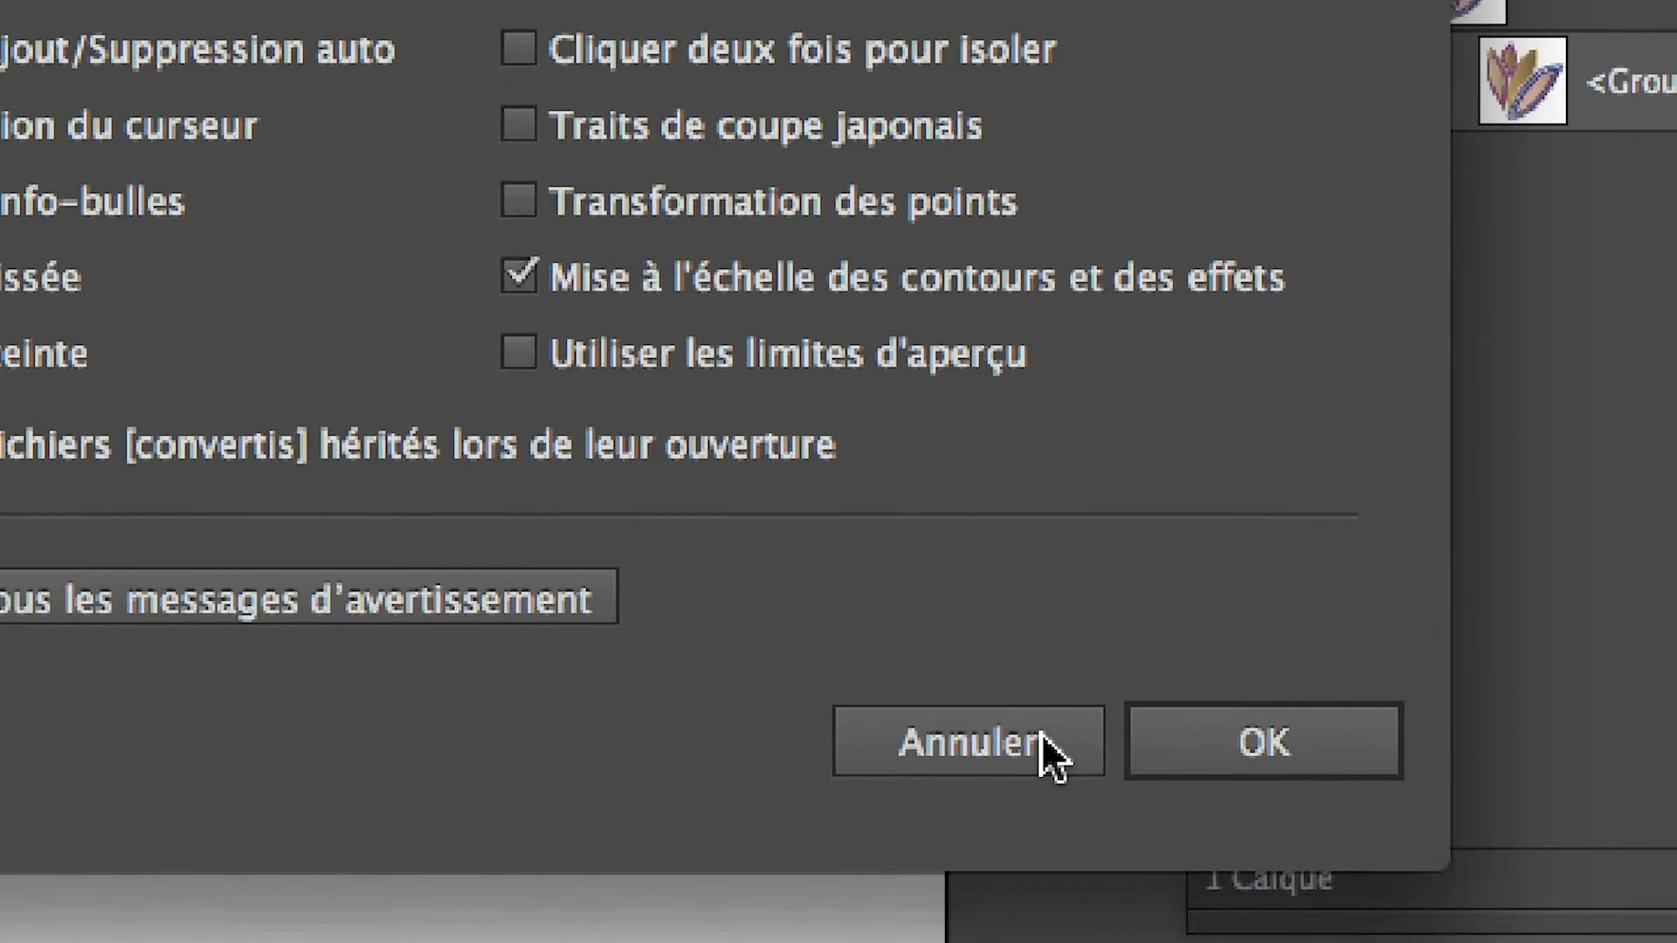
click(1052, 749)
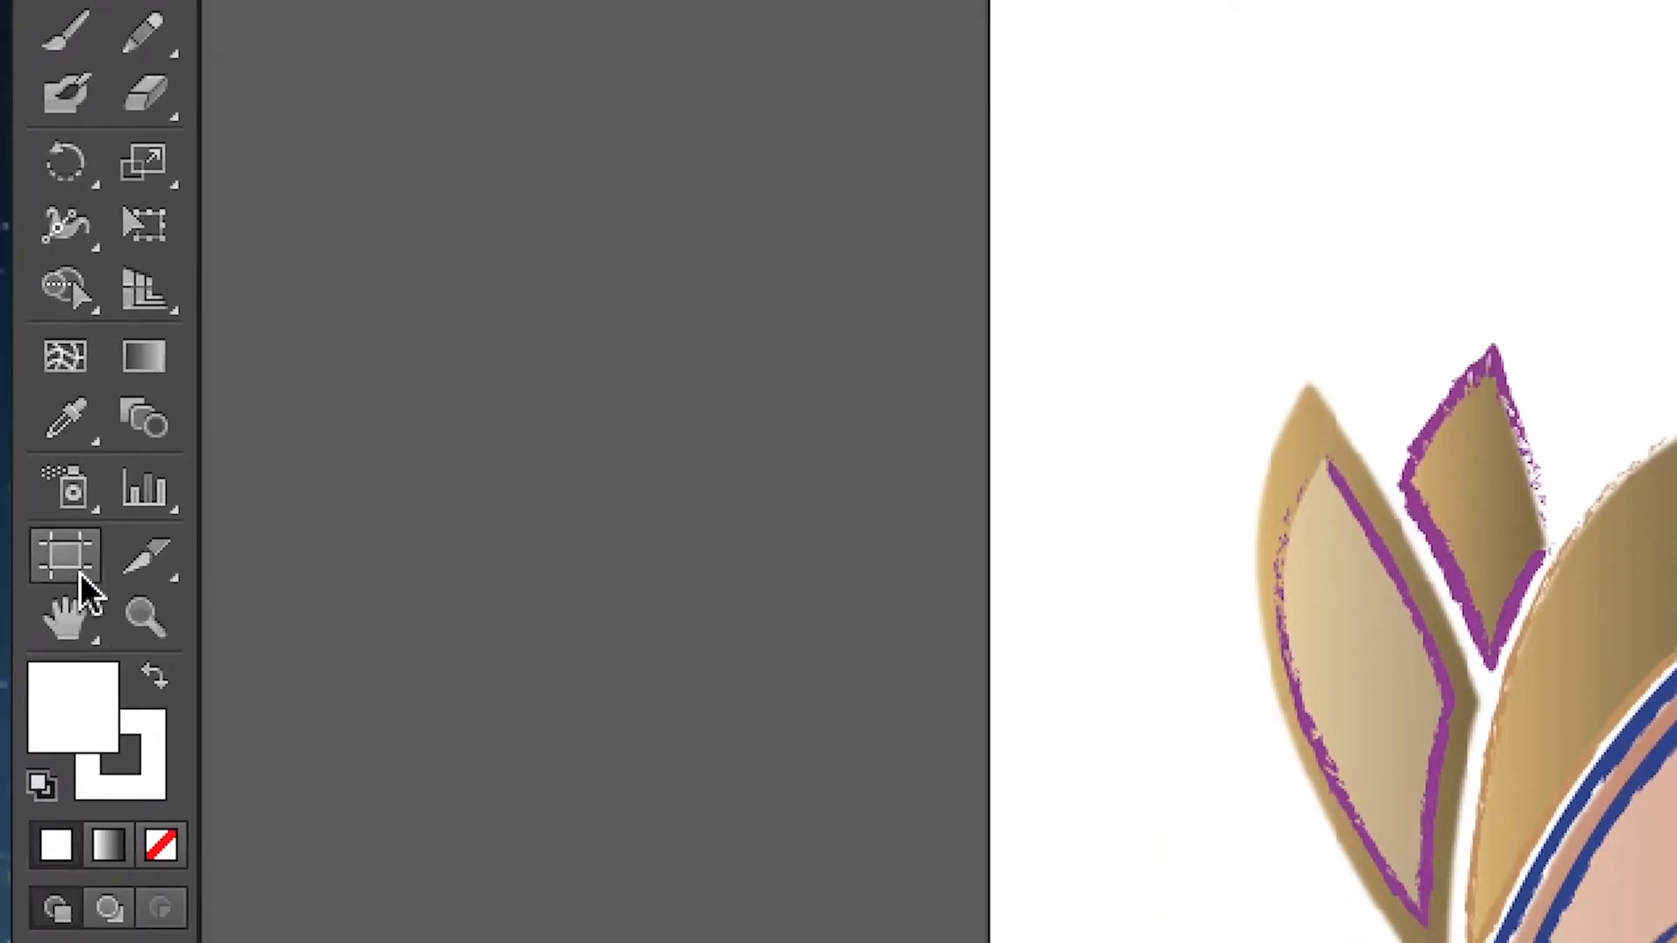
Resize the artboard Plan de travail 1 with the Artboard tool so that it fits closely around the petals
click(70, 559)
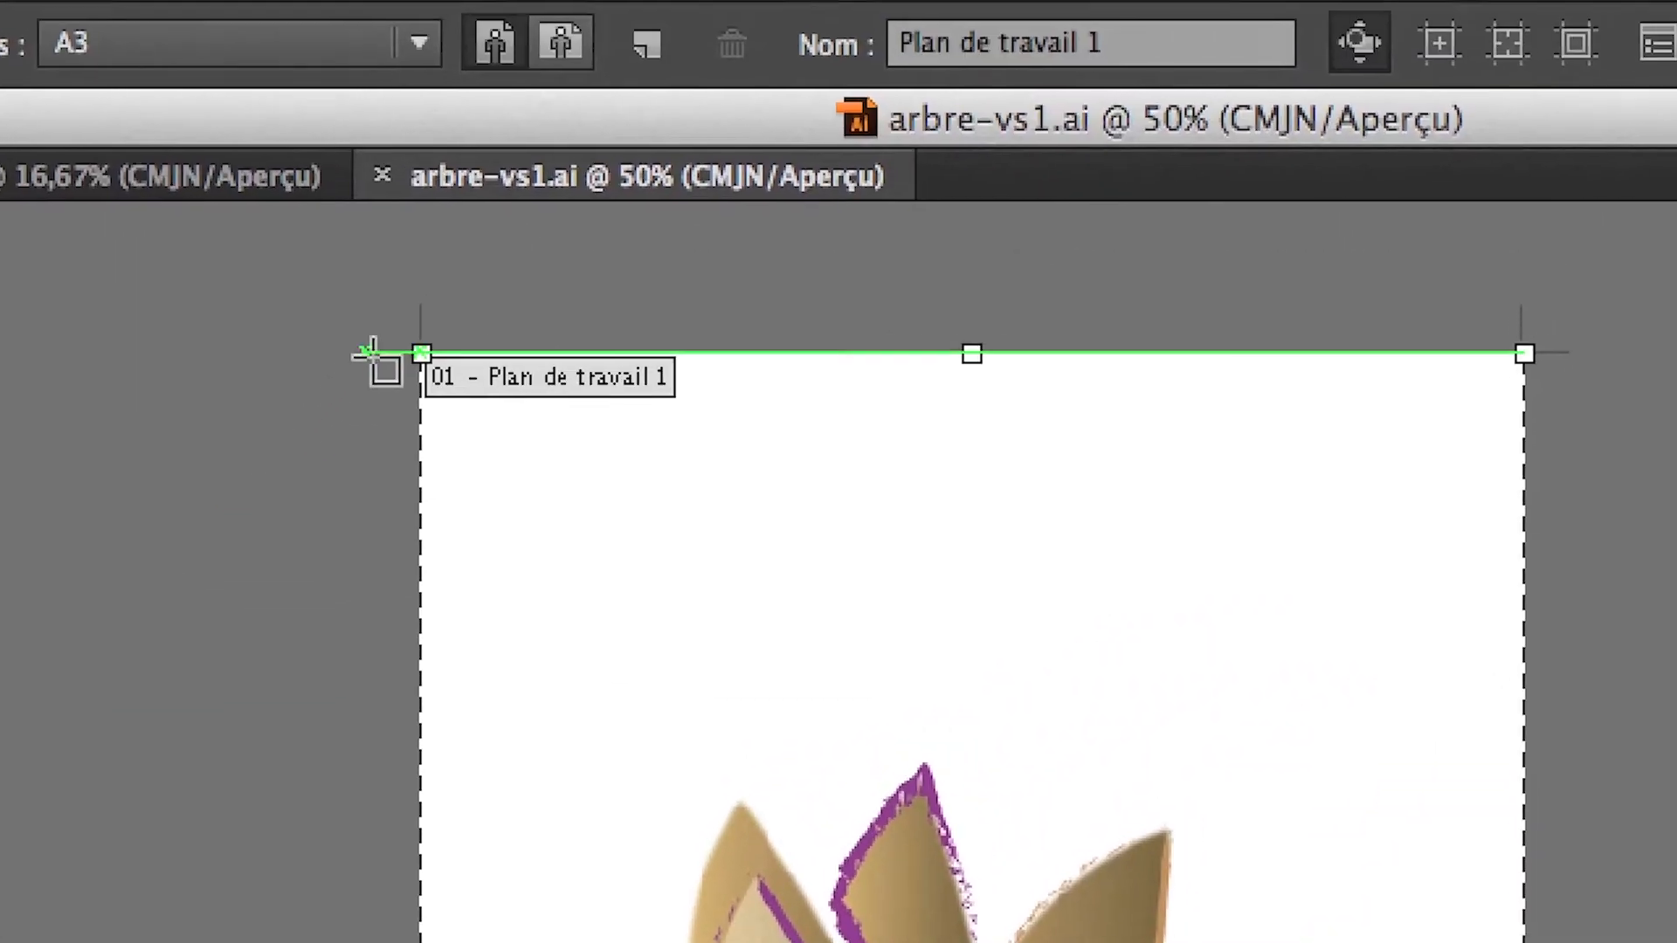
drag(526, 210, 541, 293)
drag(404, 388, 600, 648)
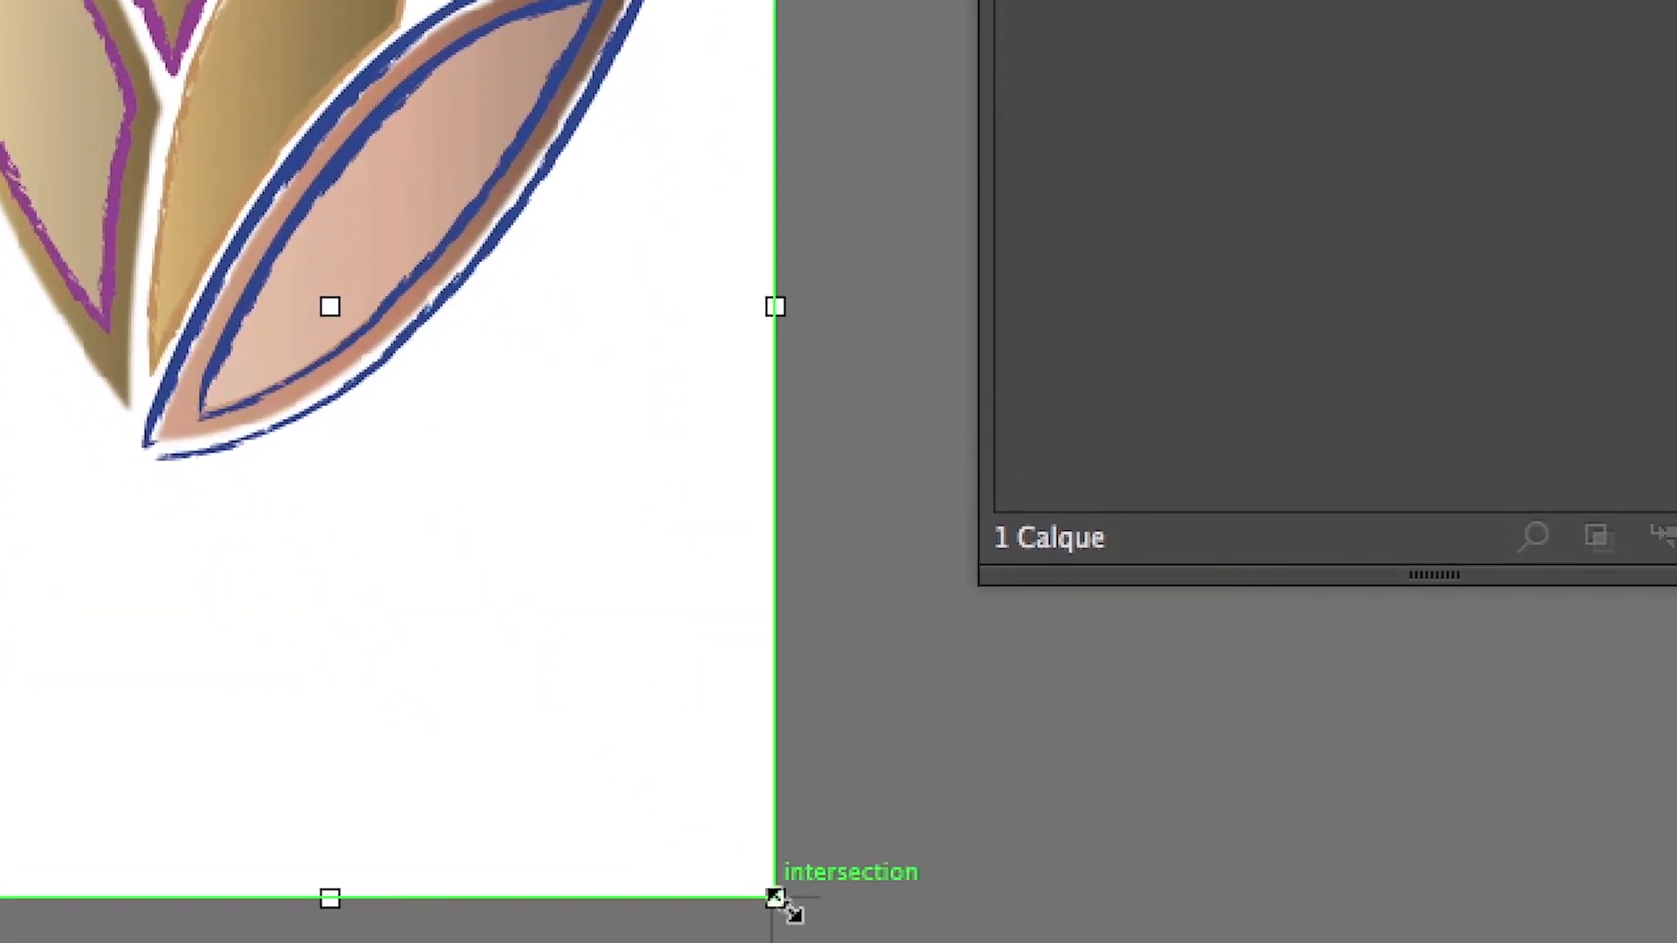
drag(783, 904, 805, 593)
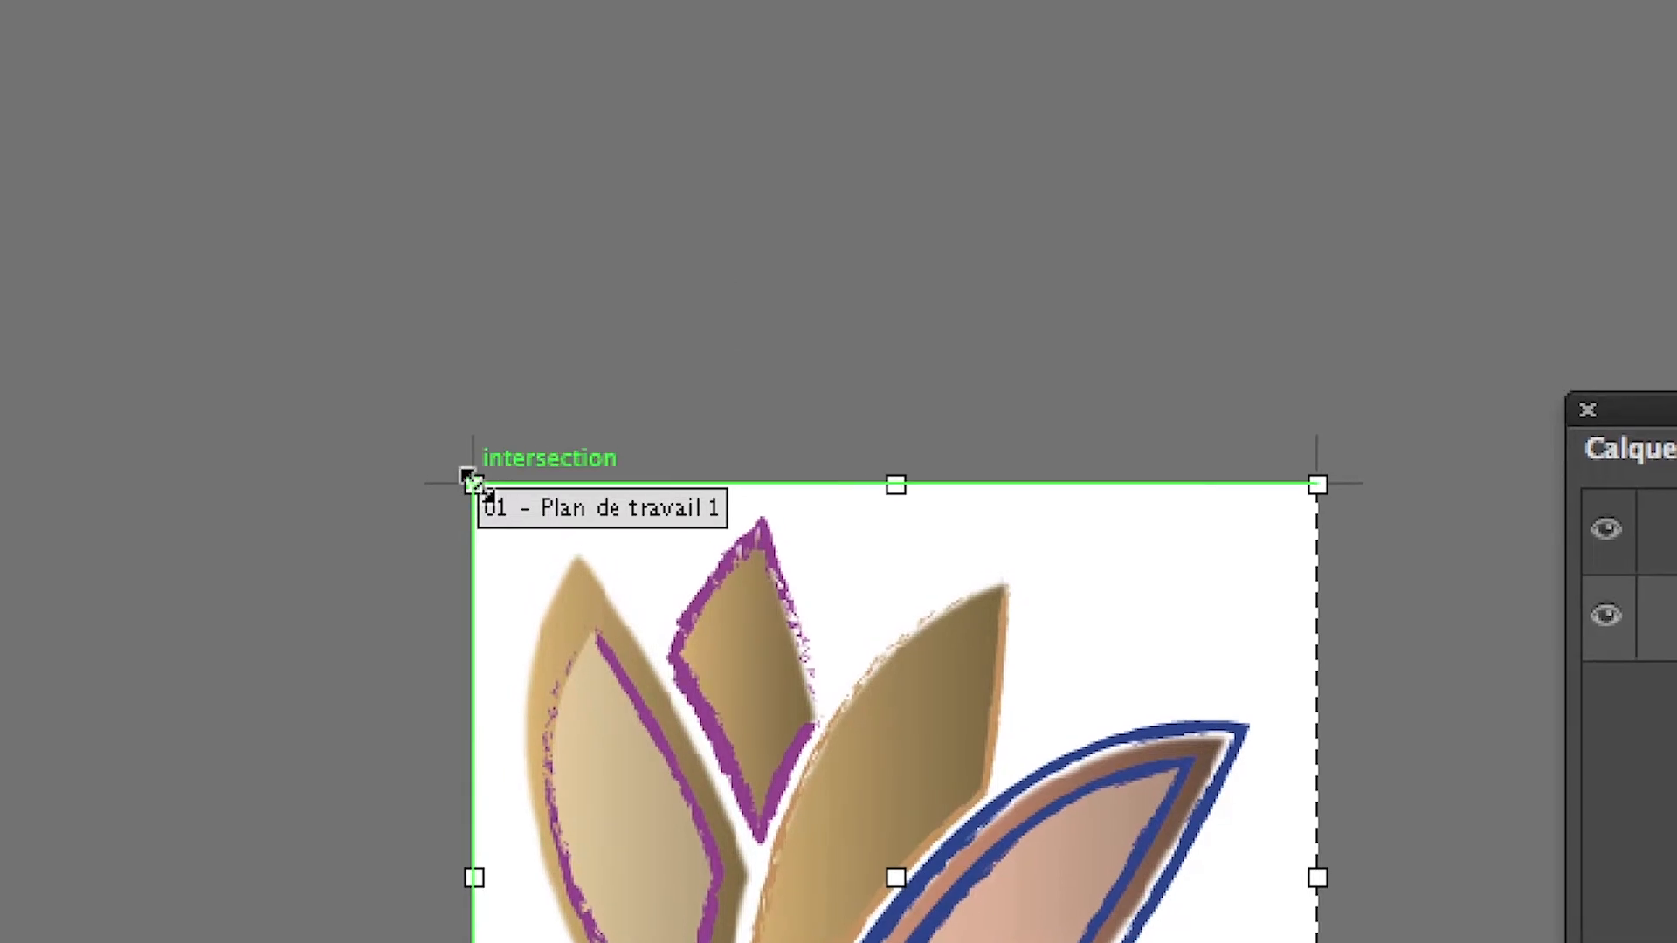
drag(469, 481, 459, 487)
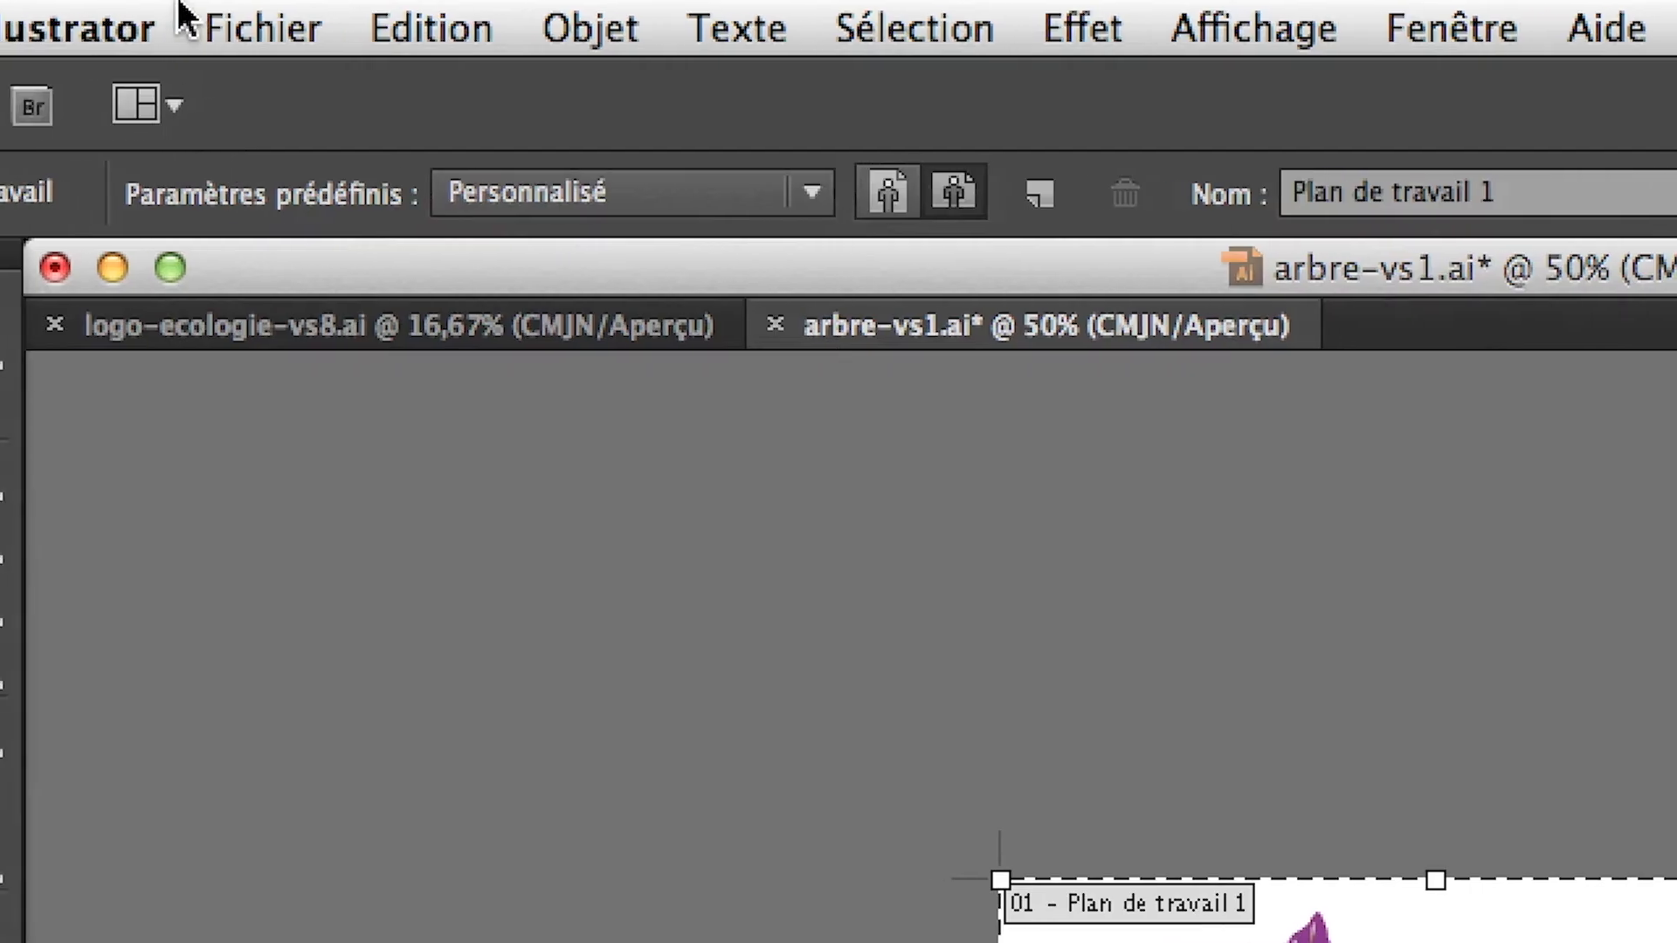
Save the petal document under the name lotus.ai in the Illustrator CS6 version
click(259, 23)
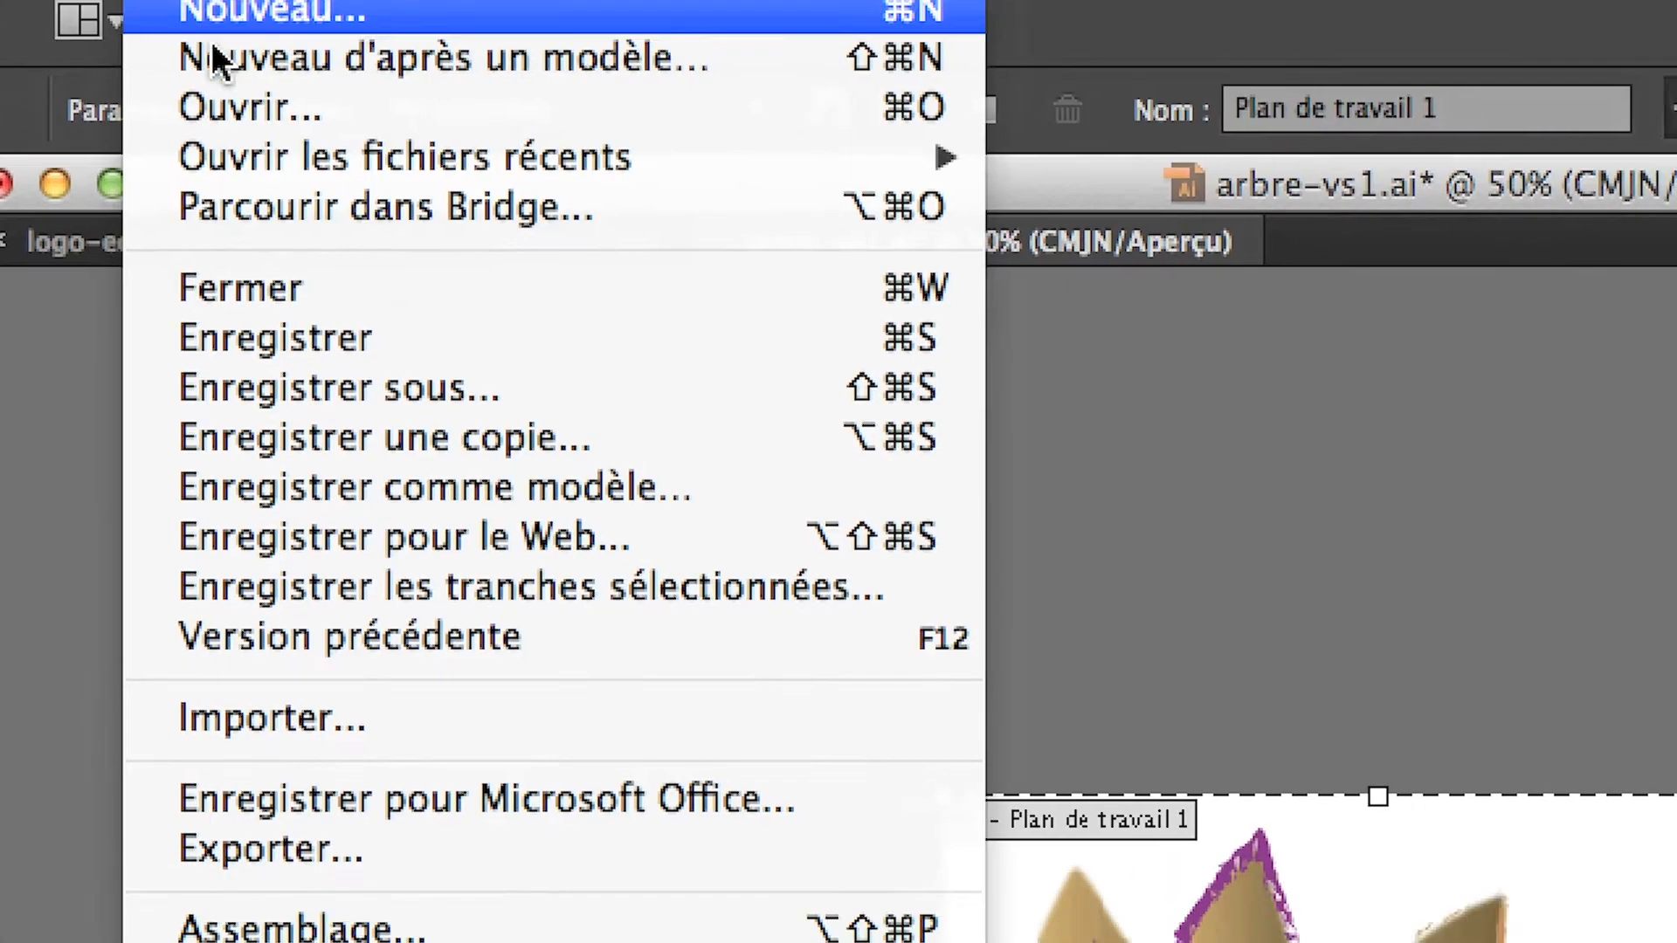
click(253, 160)
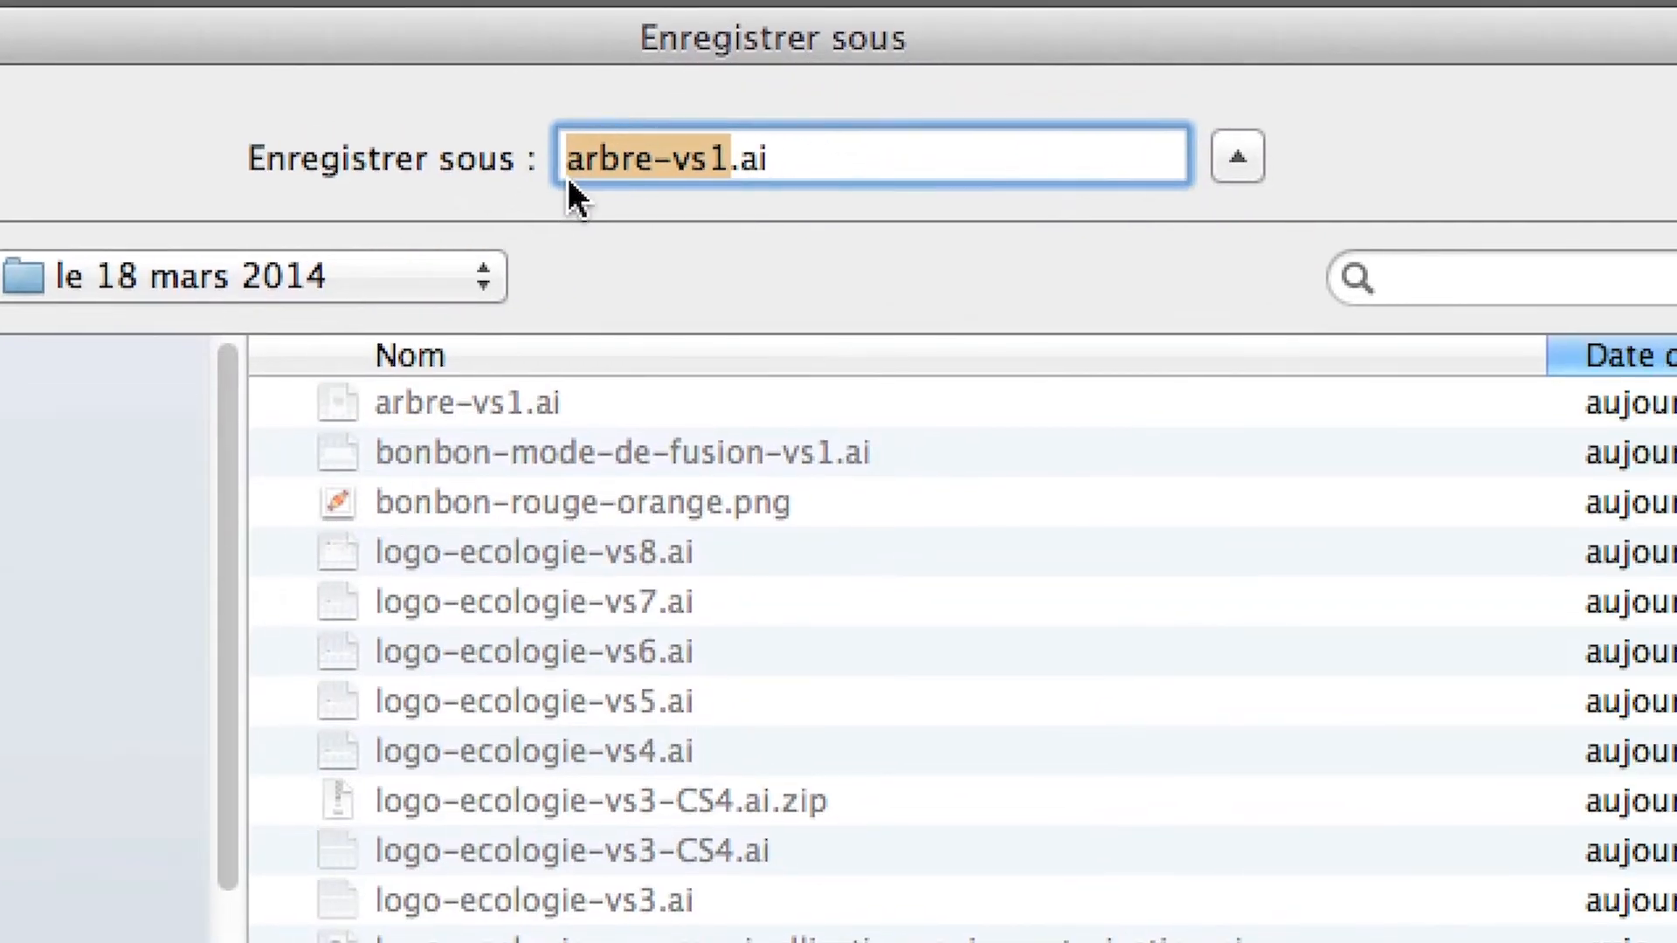
text(lotus)
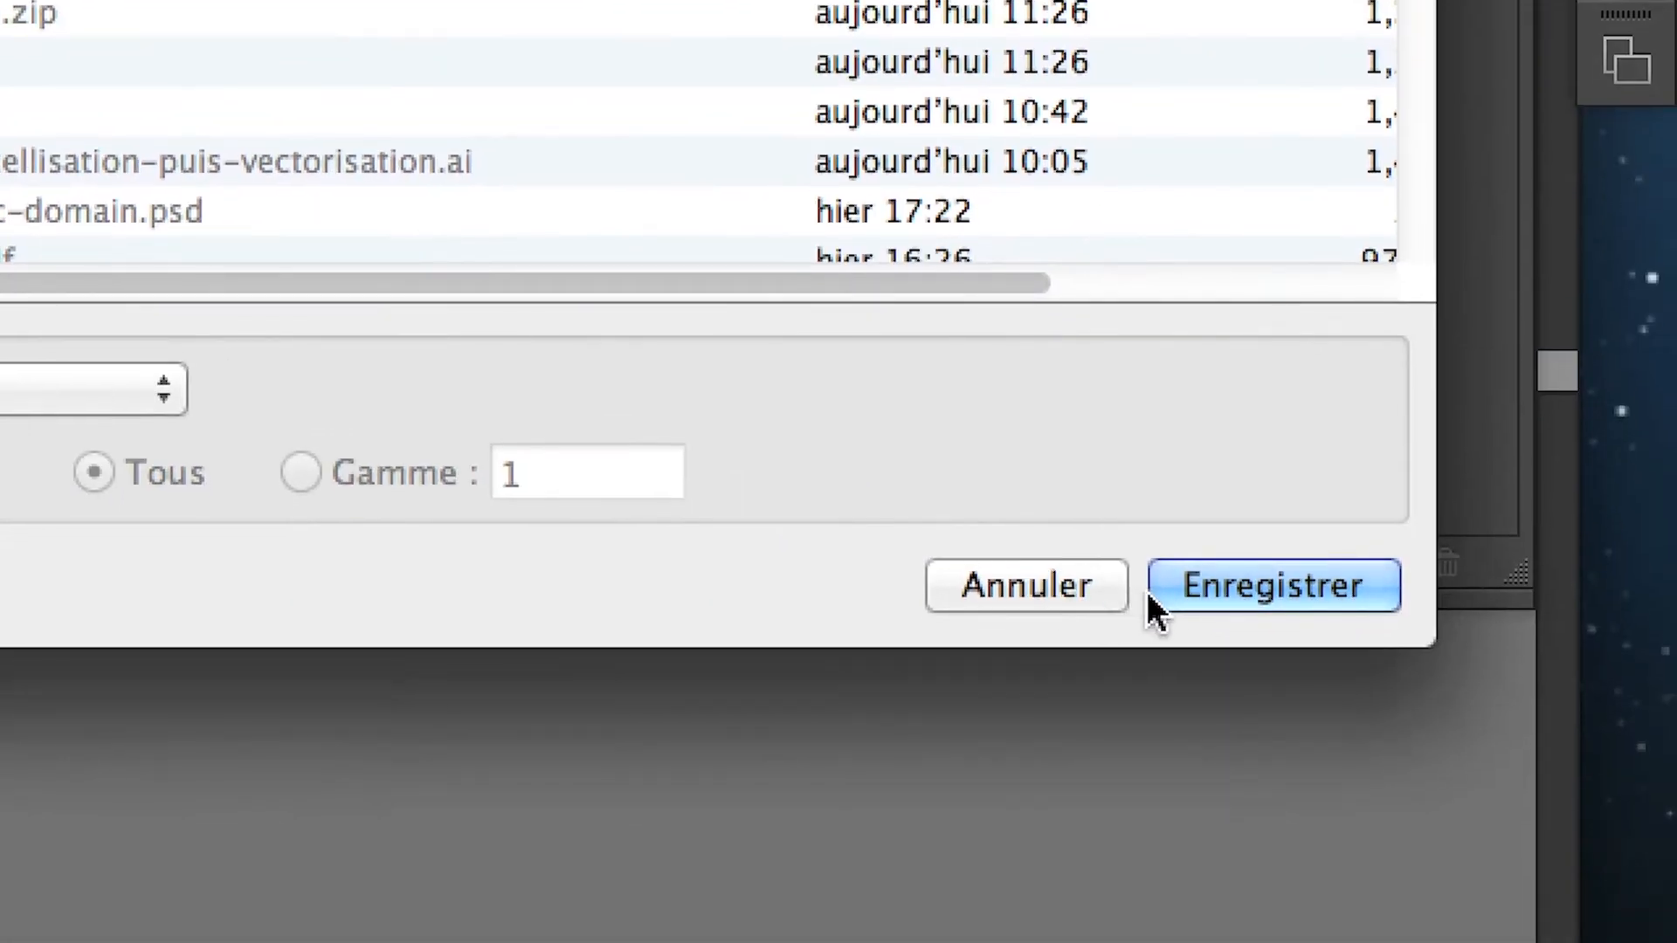
click(1153, 593)
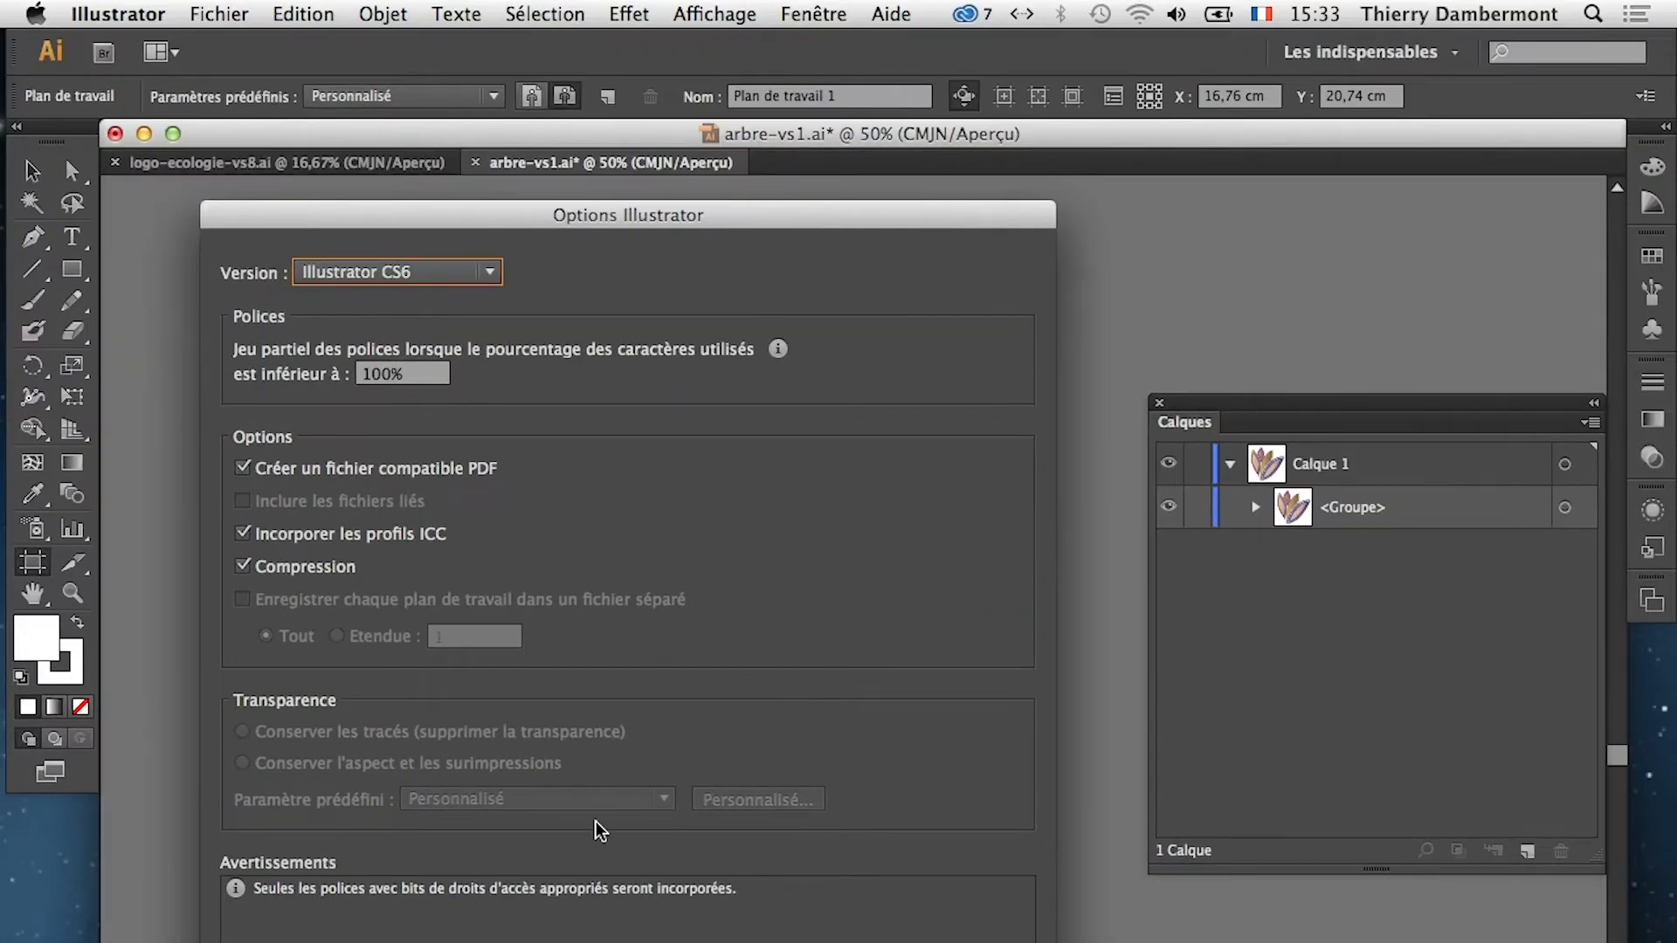
key(Return)
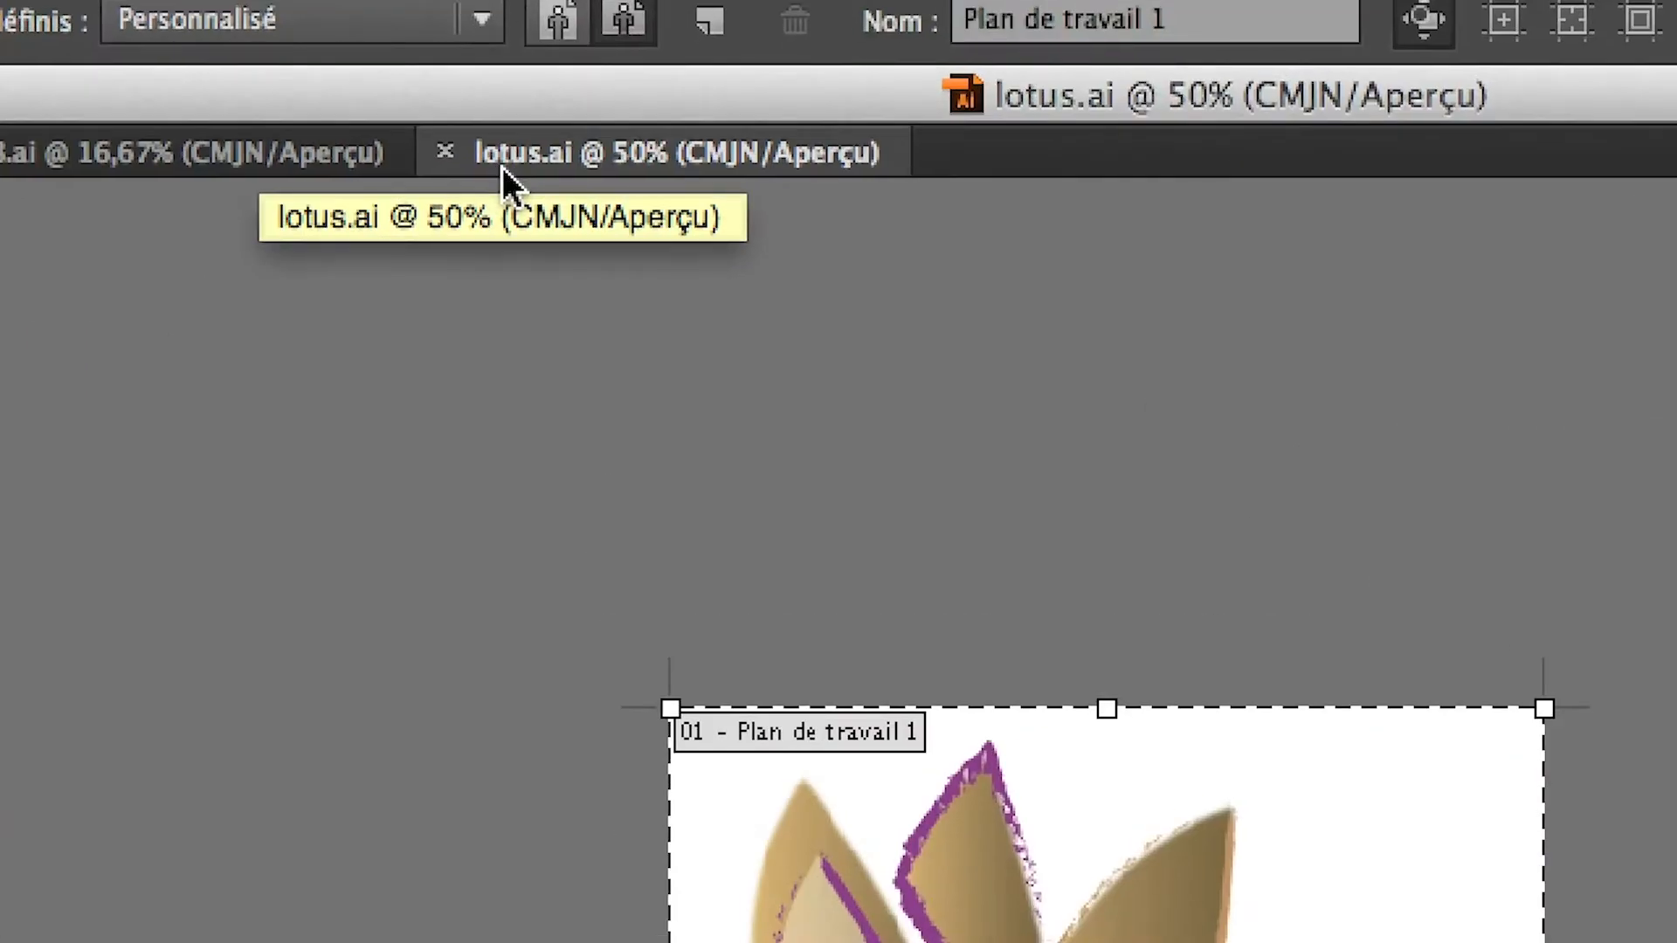
Close lotus.ai and logo-ecologie-vs8.ai, and create a new portrait A3 document in centimetres
click(446, 154)
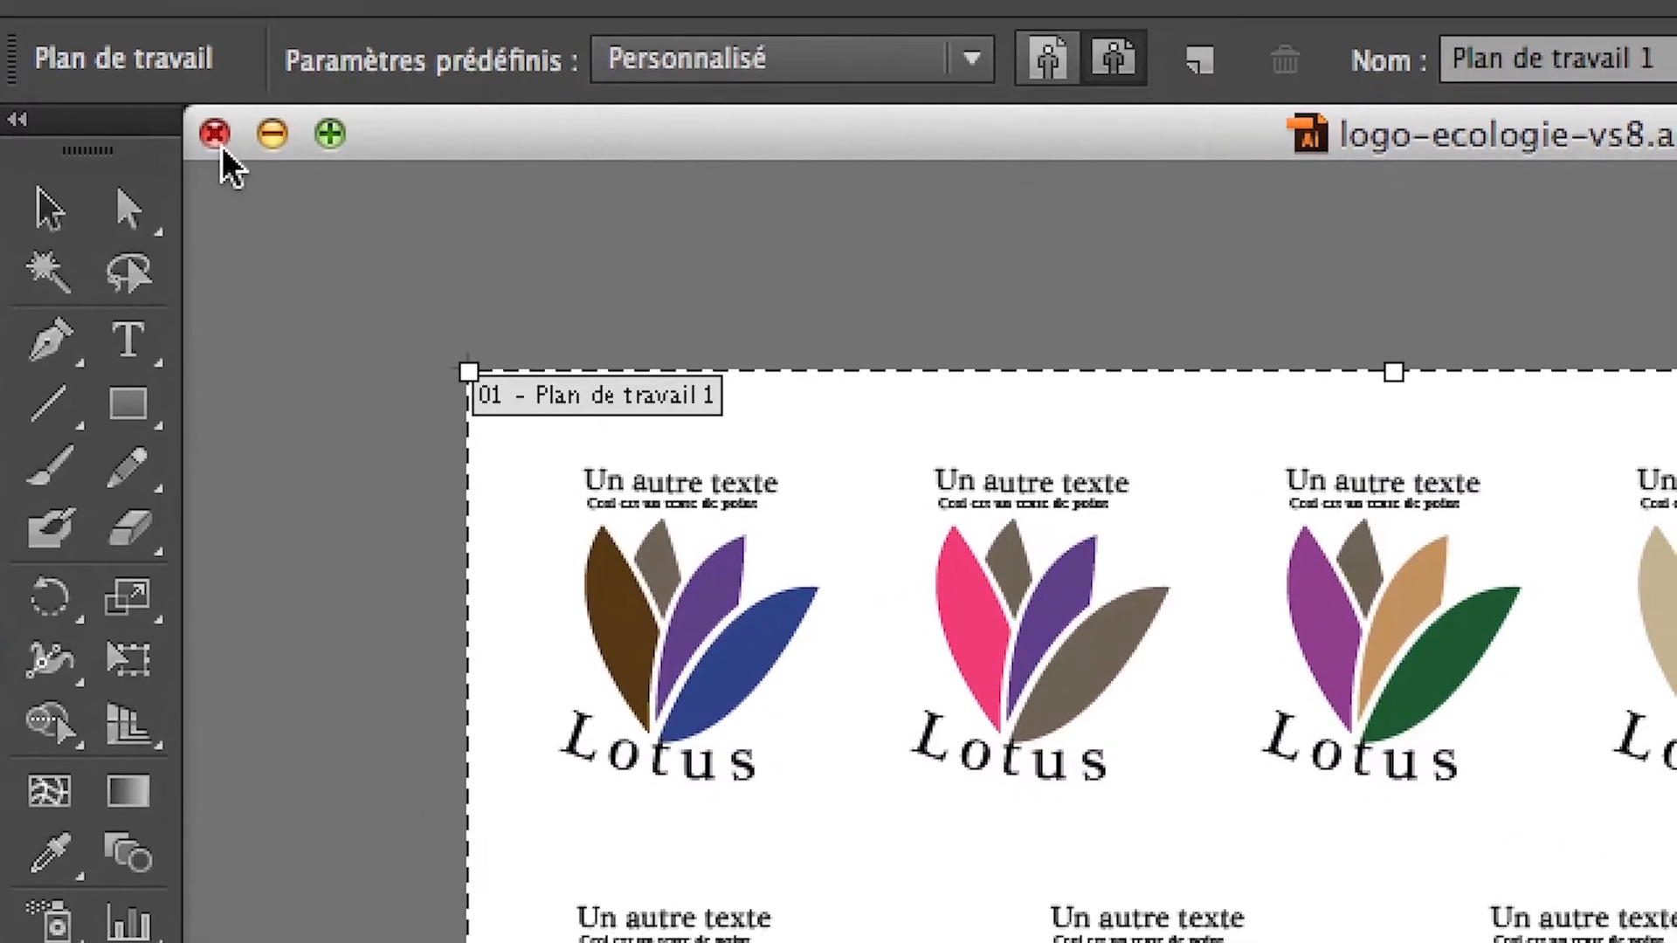
click(222, 145)
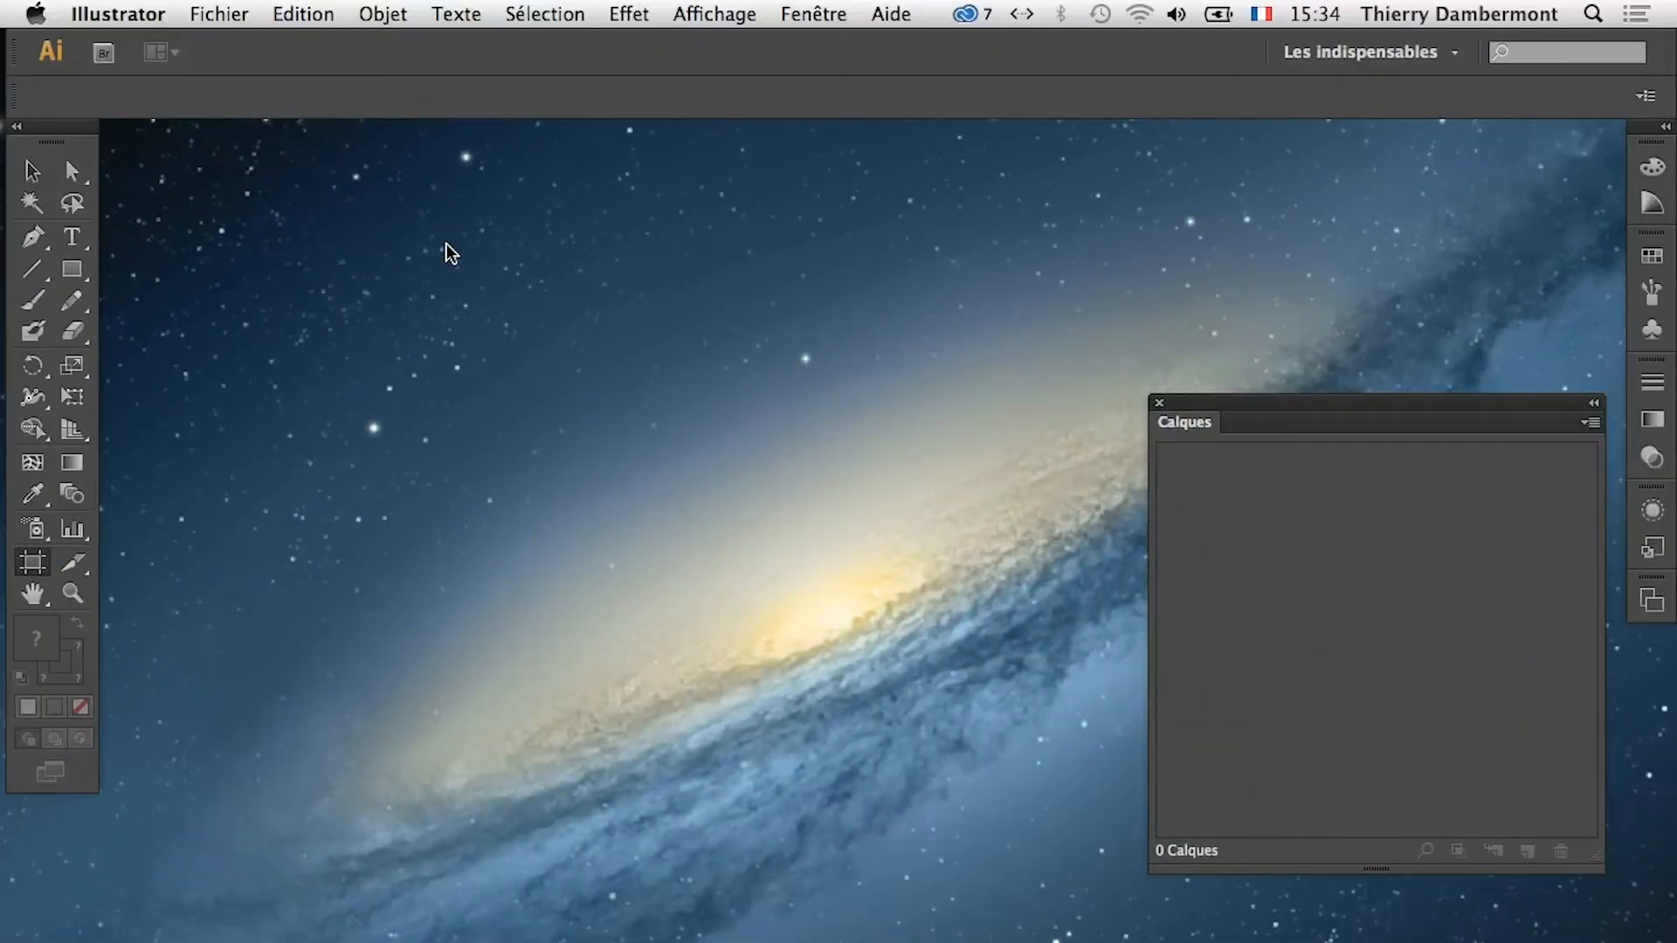
click(255, 13)
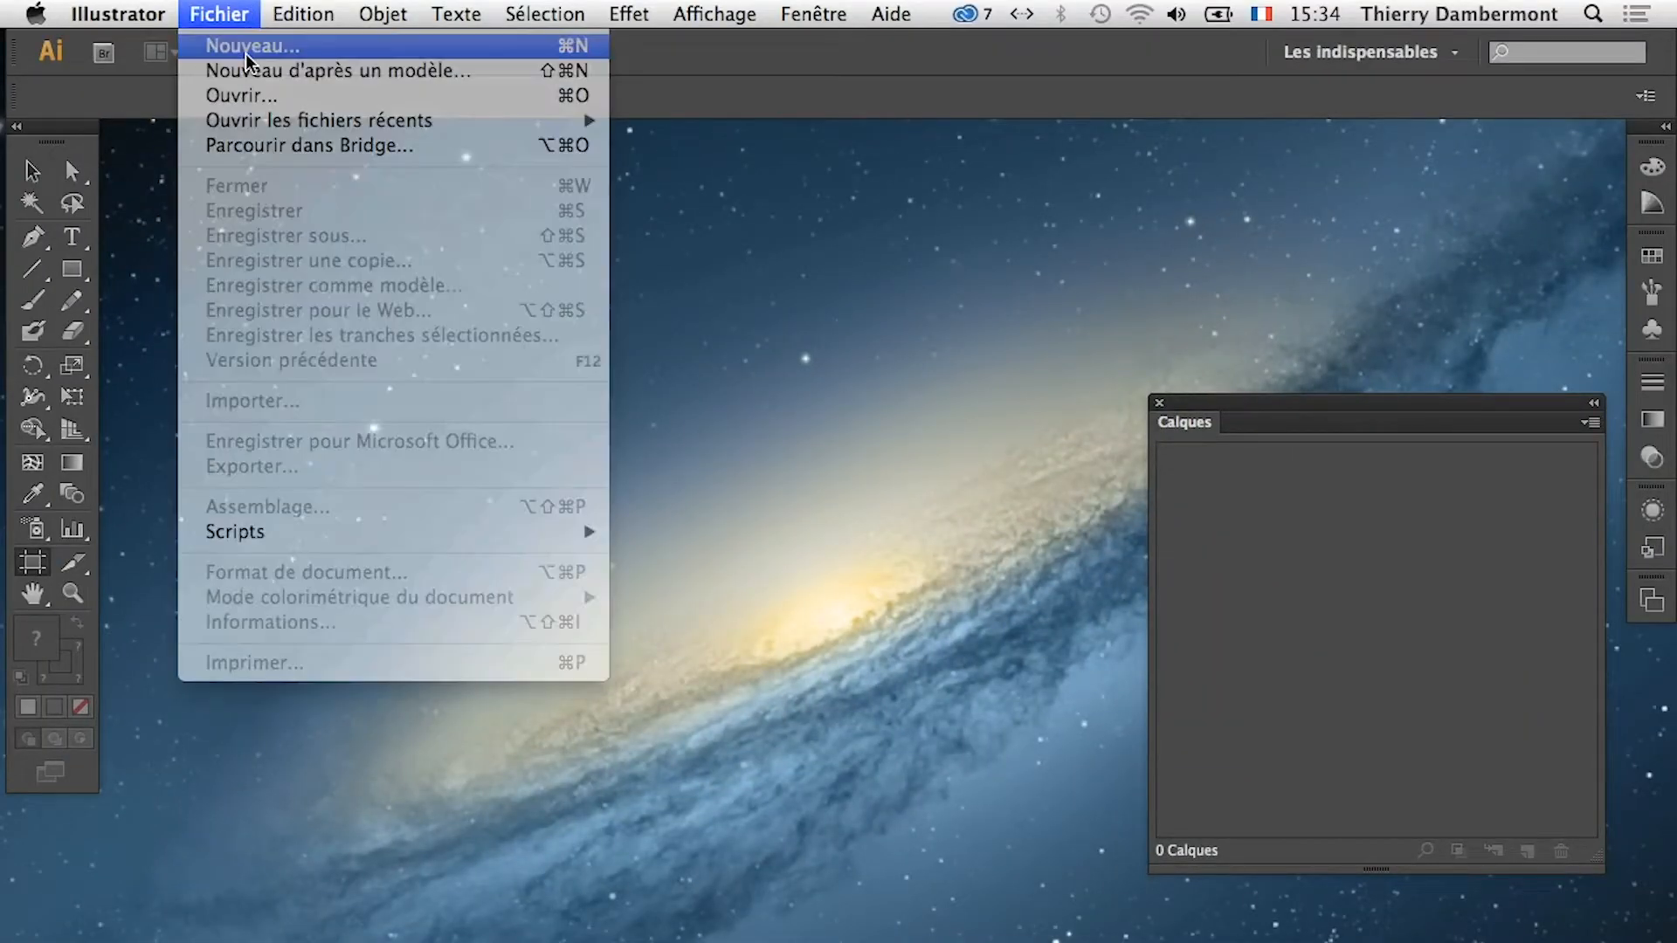
click(247, 50)
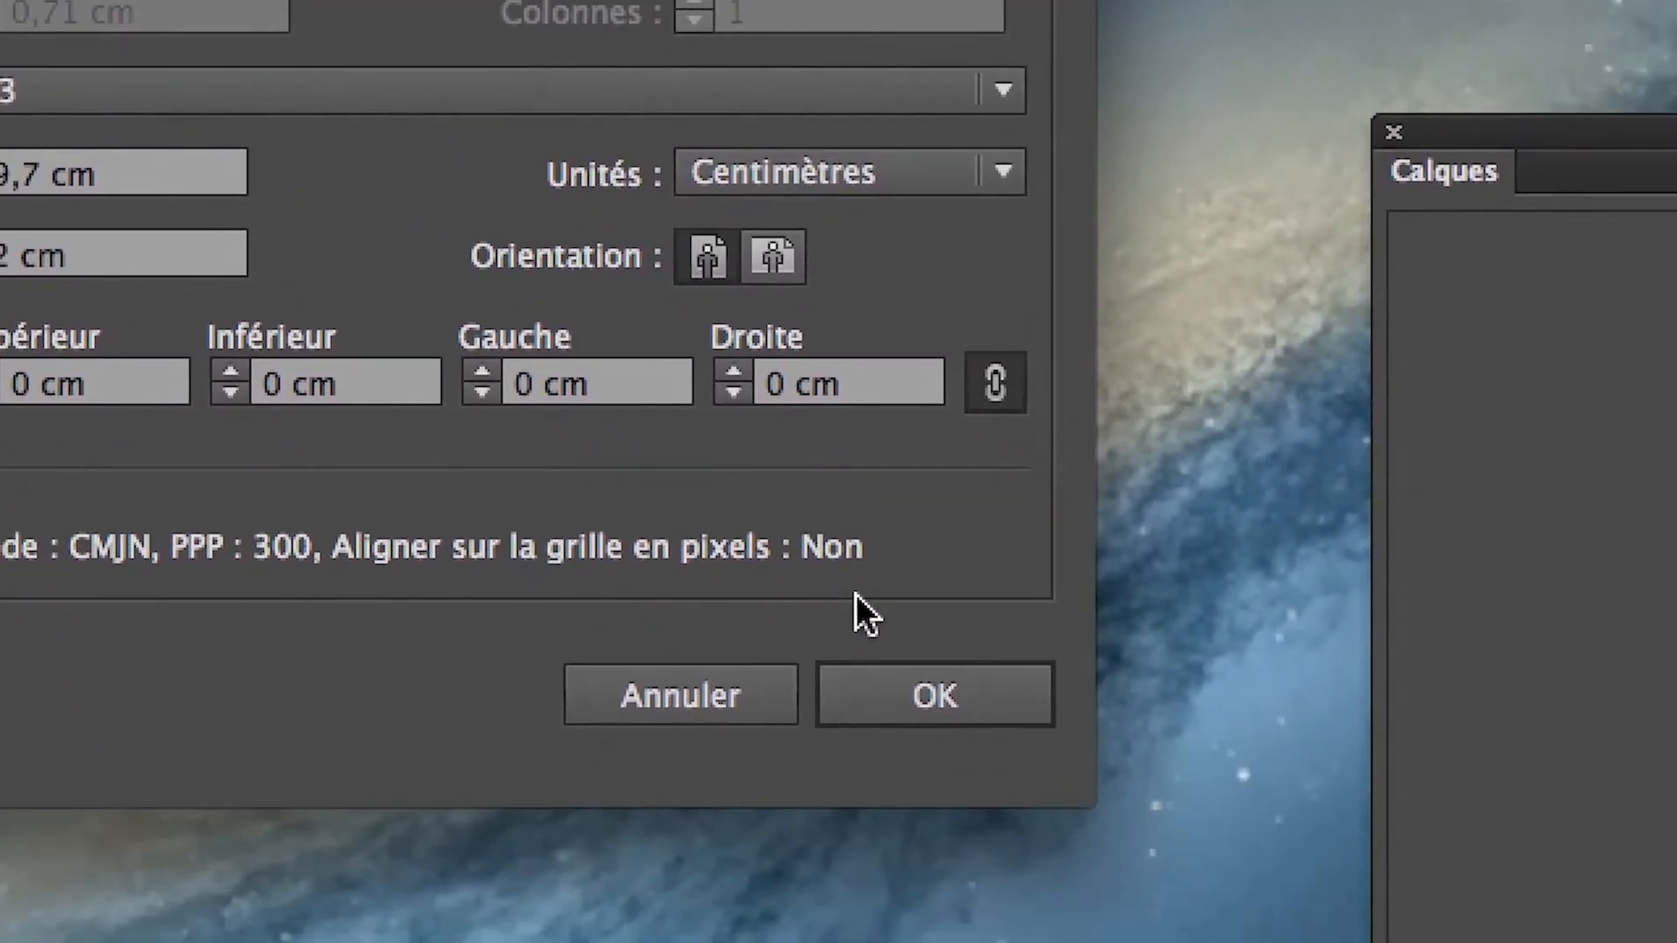
click(1013, 913)
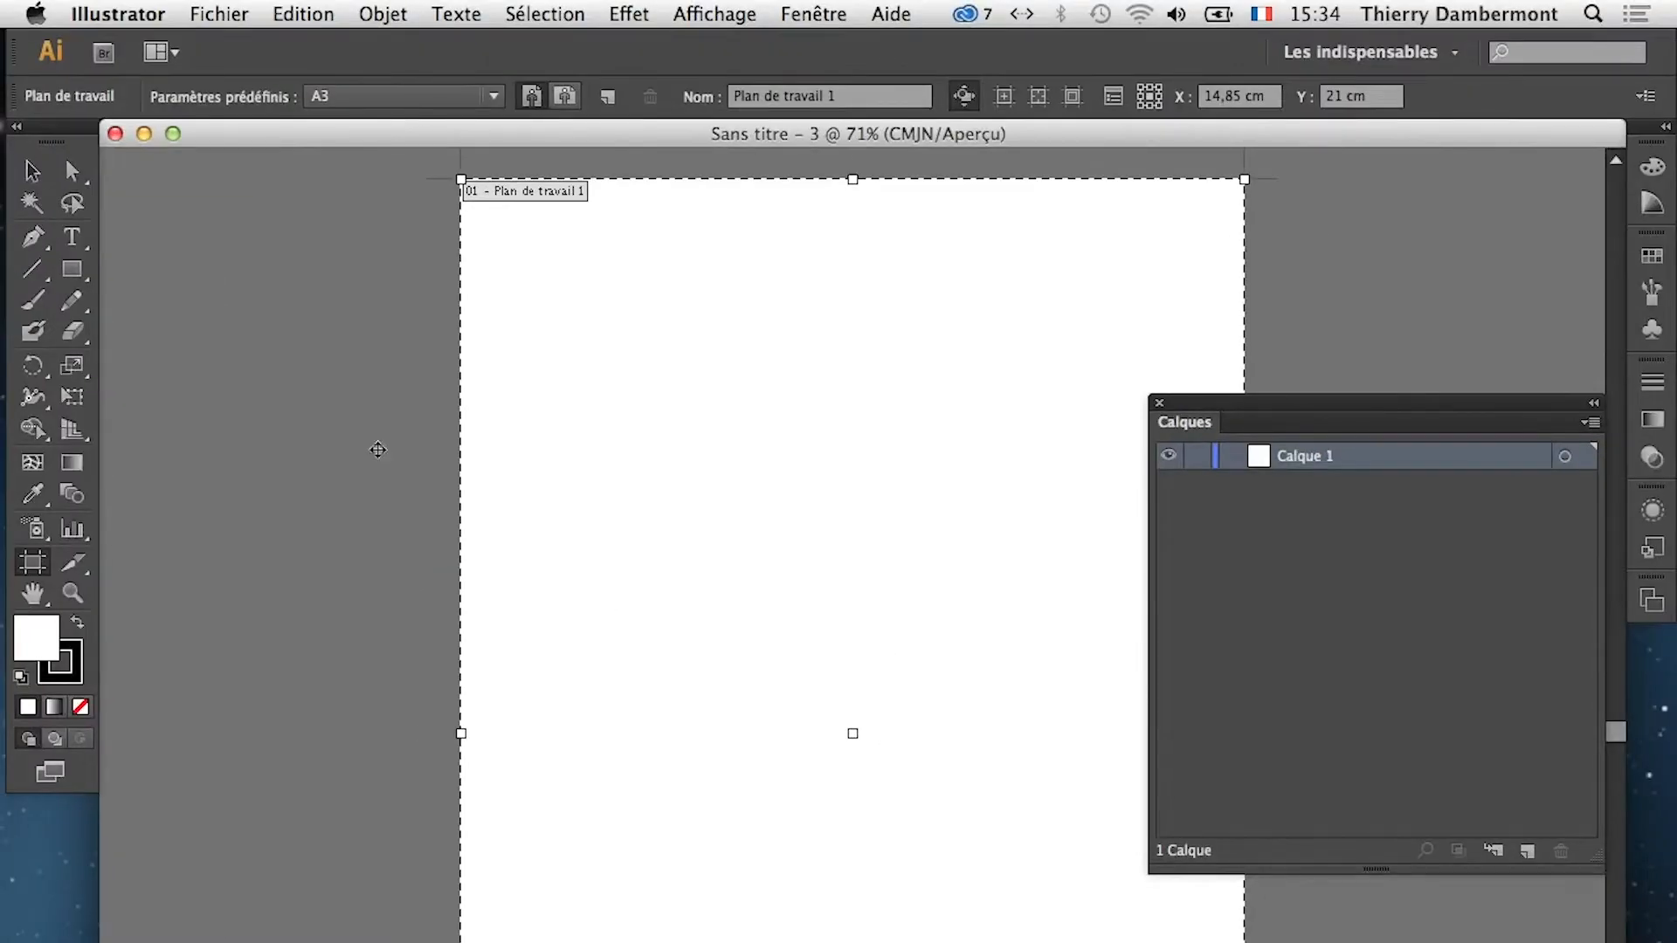
click(31, 170)
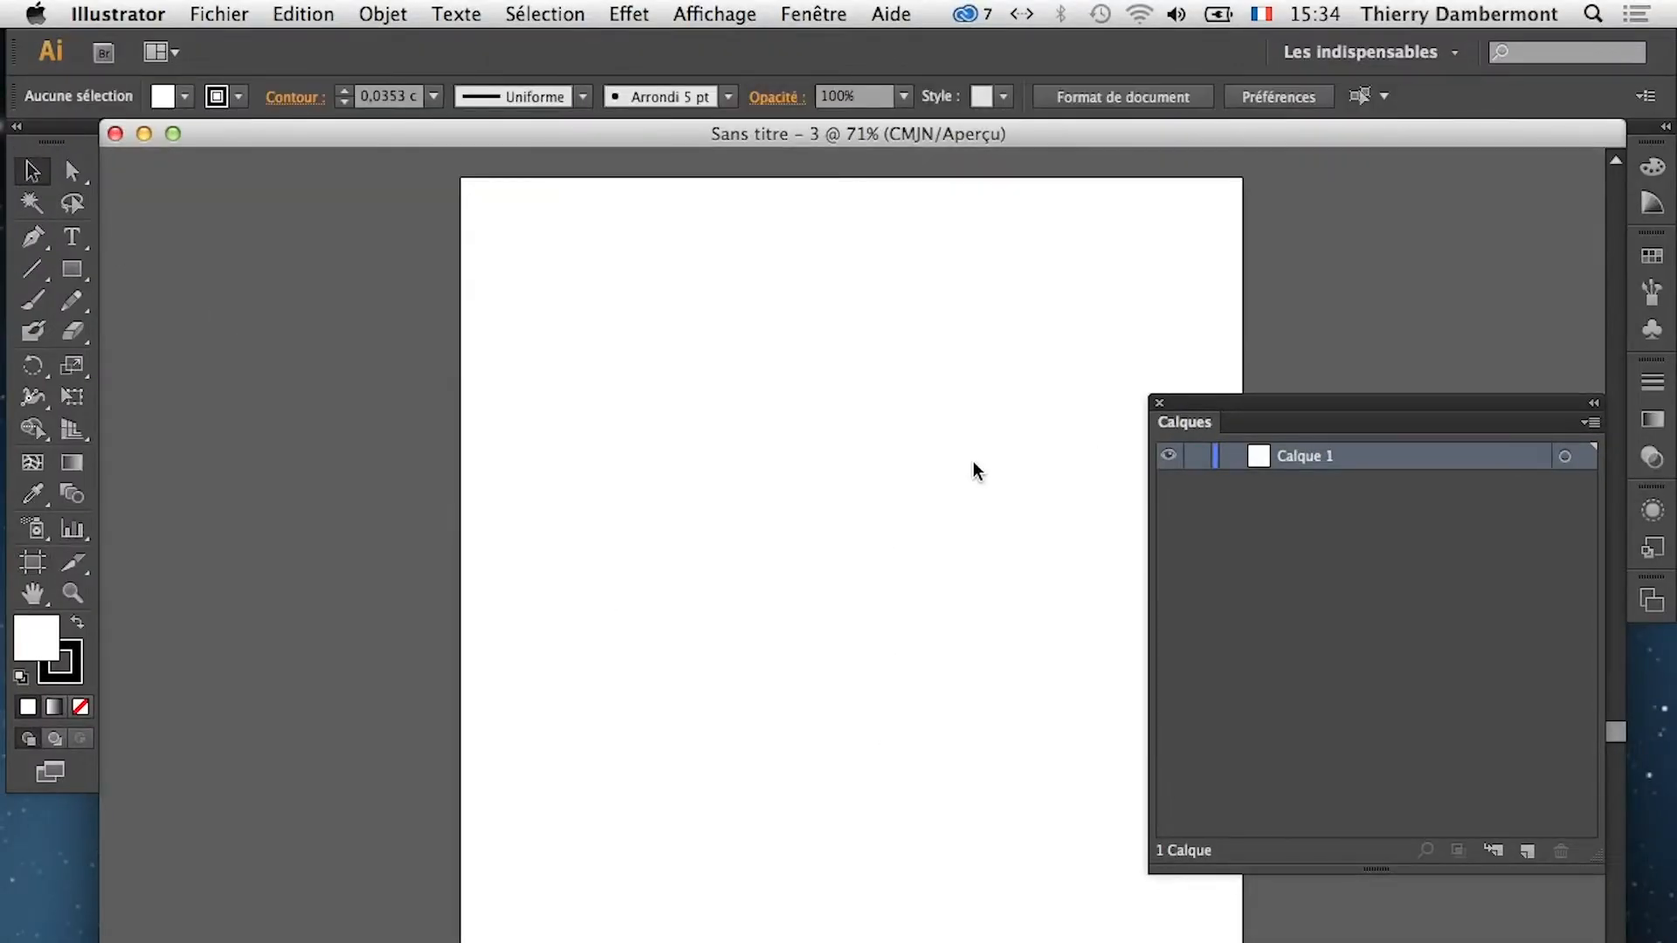
Choose lotus.ai for import into the new document as a linked file
drag(973, 472, 726, 457)
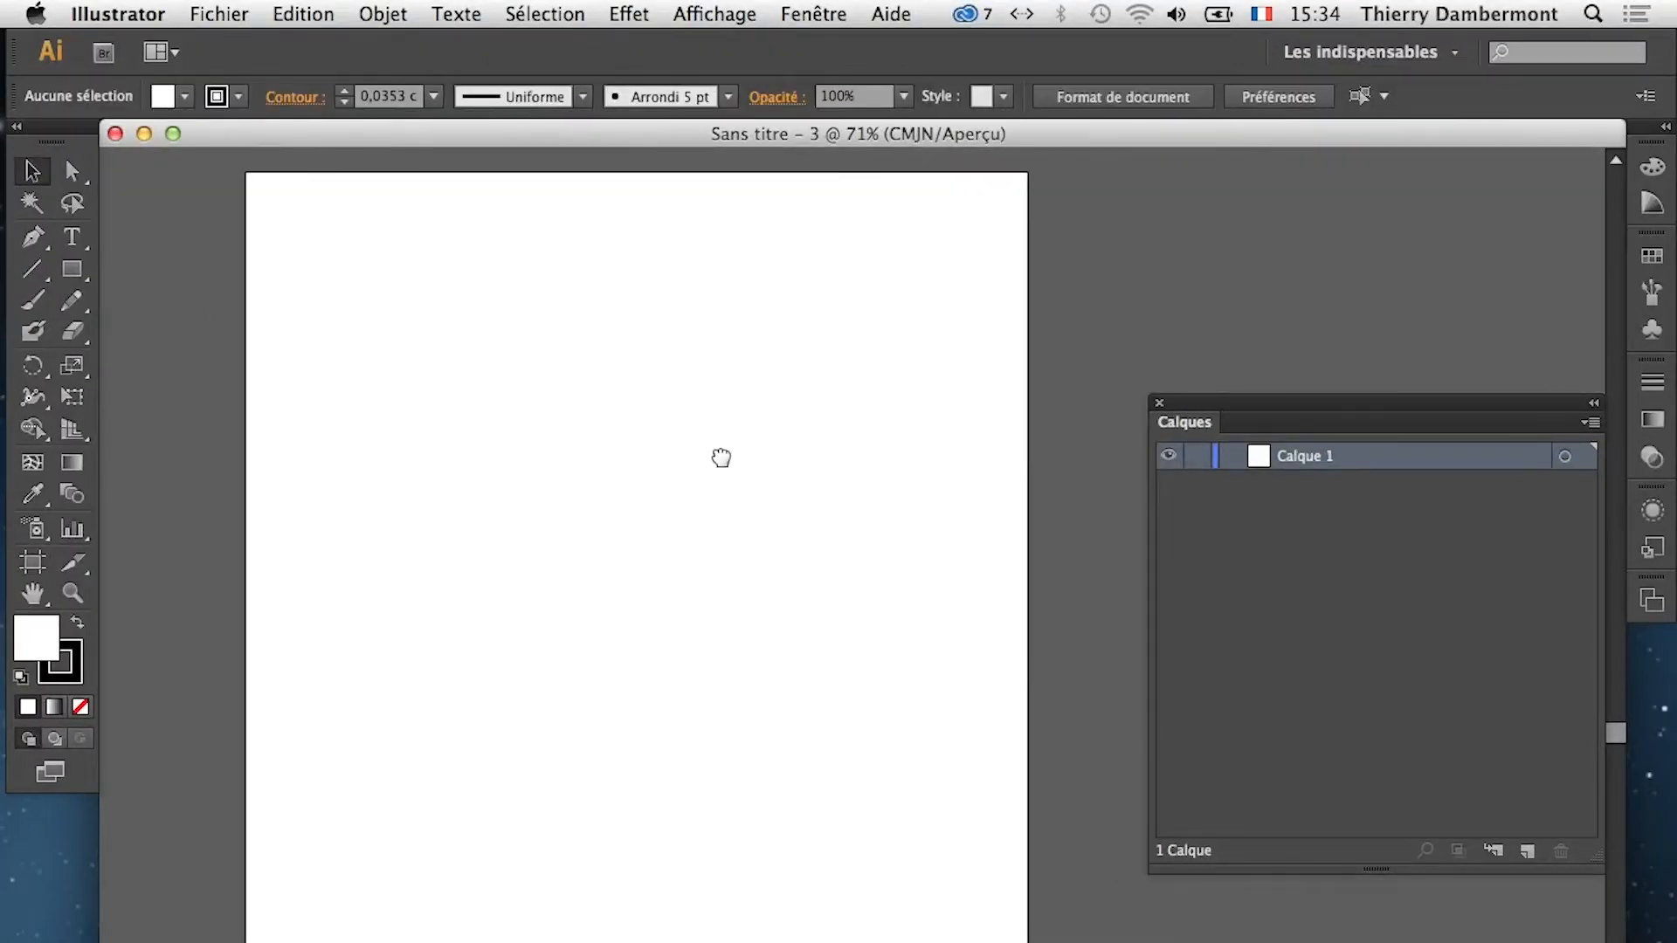
click(228, 12)
click(365, 402)
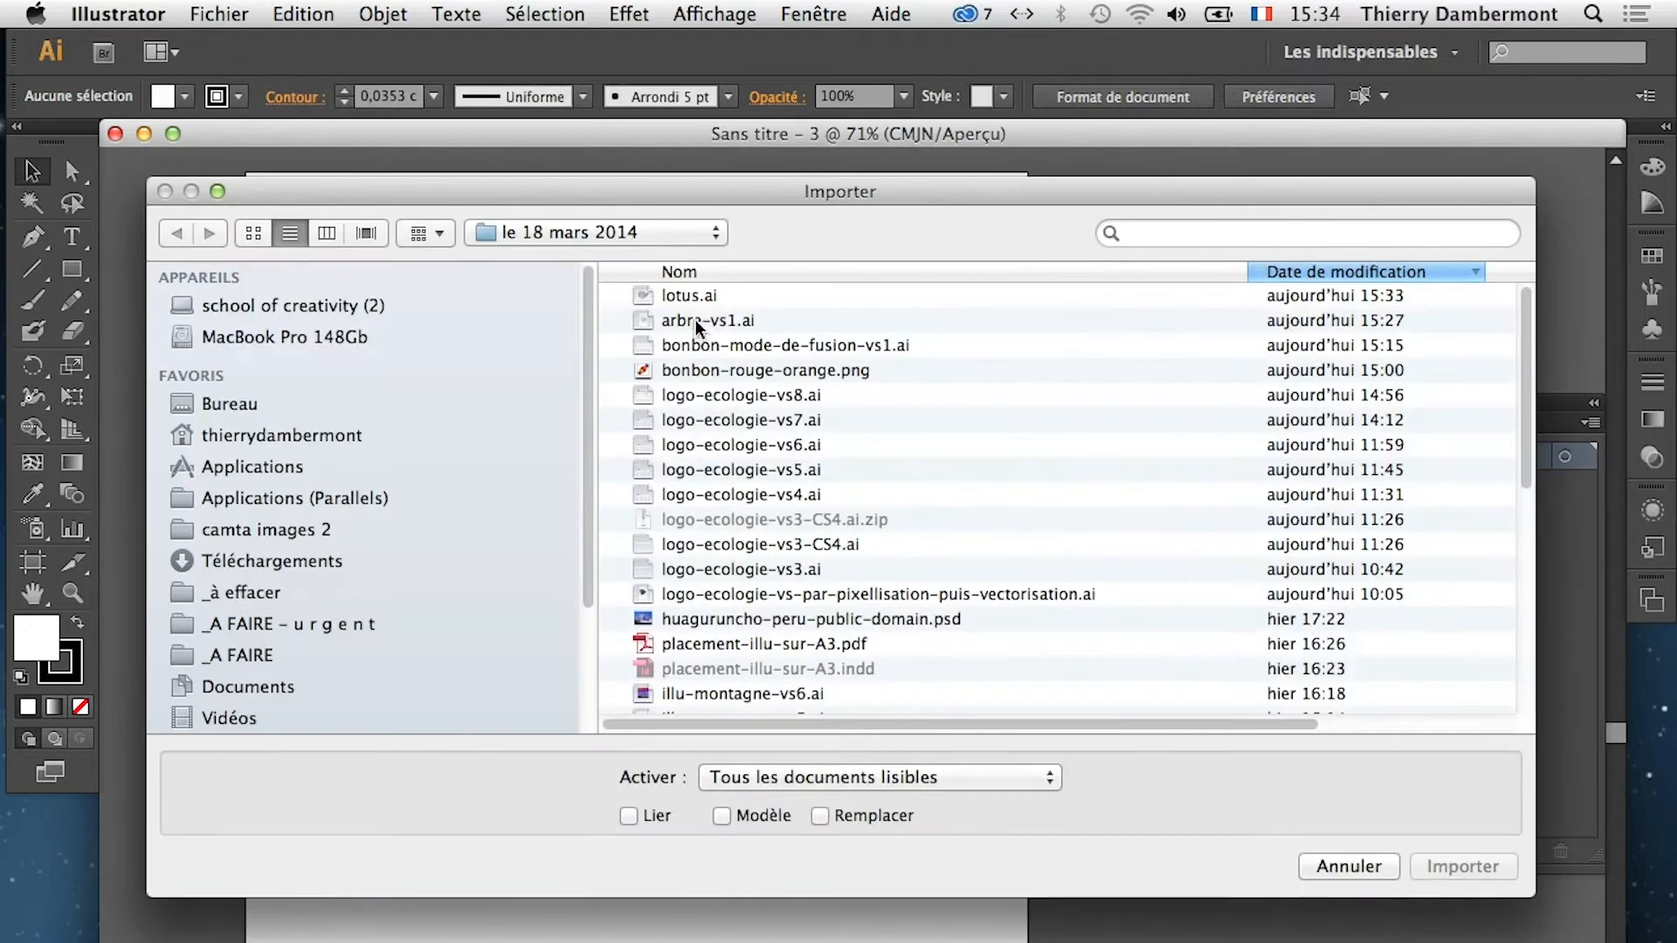
click(693, 297)
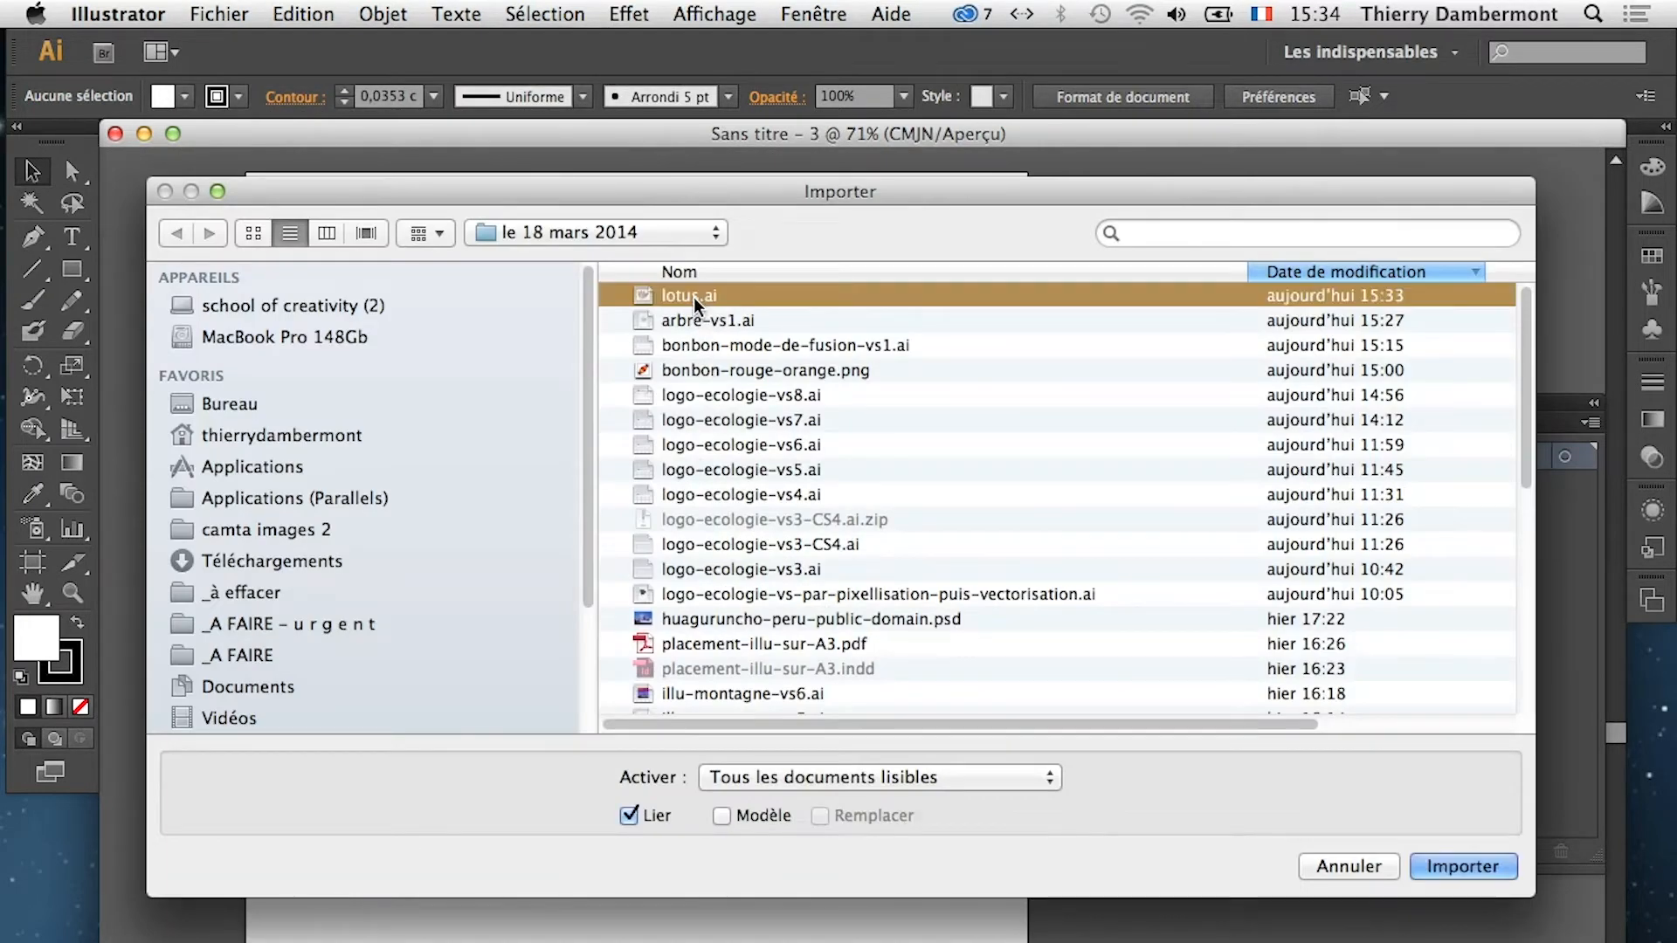
click(1453, 868)
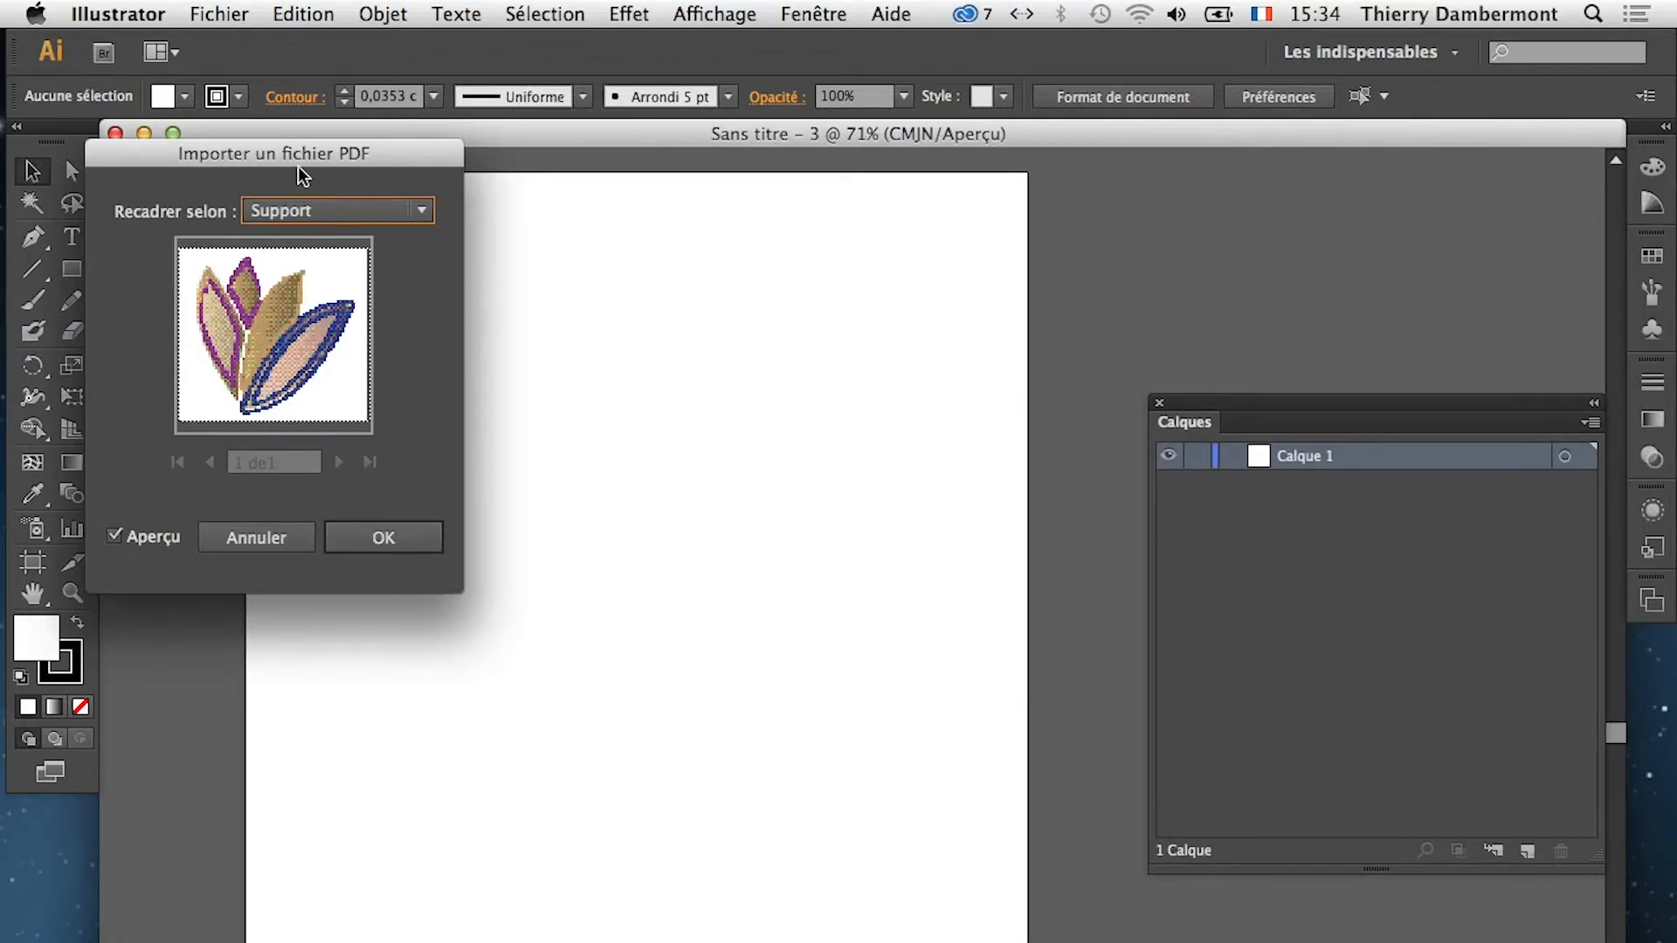
Compare the Illustration, Détourage and Support cropping options for the imported PDF, and place the lotus artwork in the document
drag(301, 166, 834, 259)
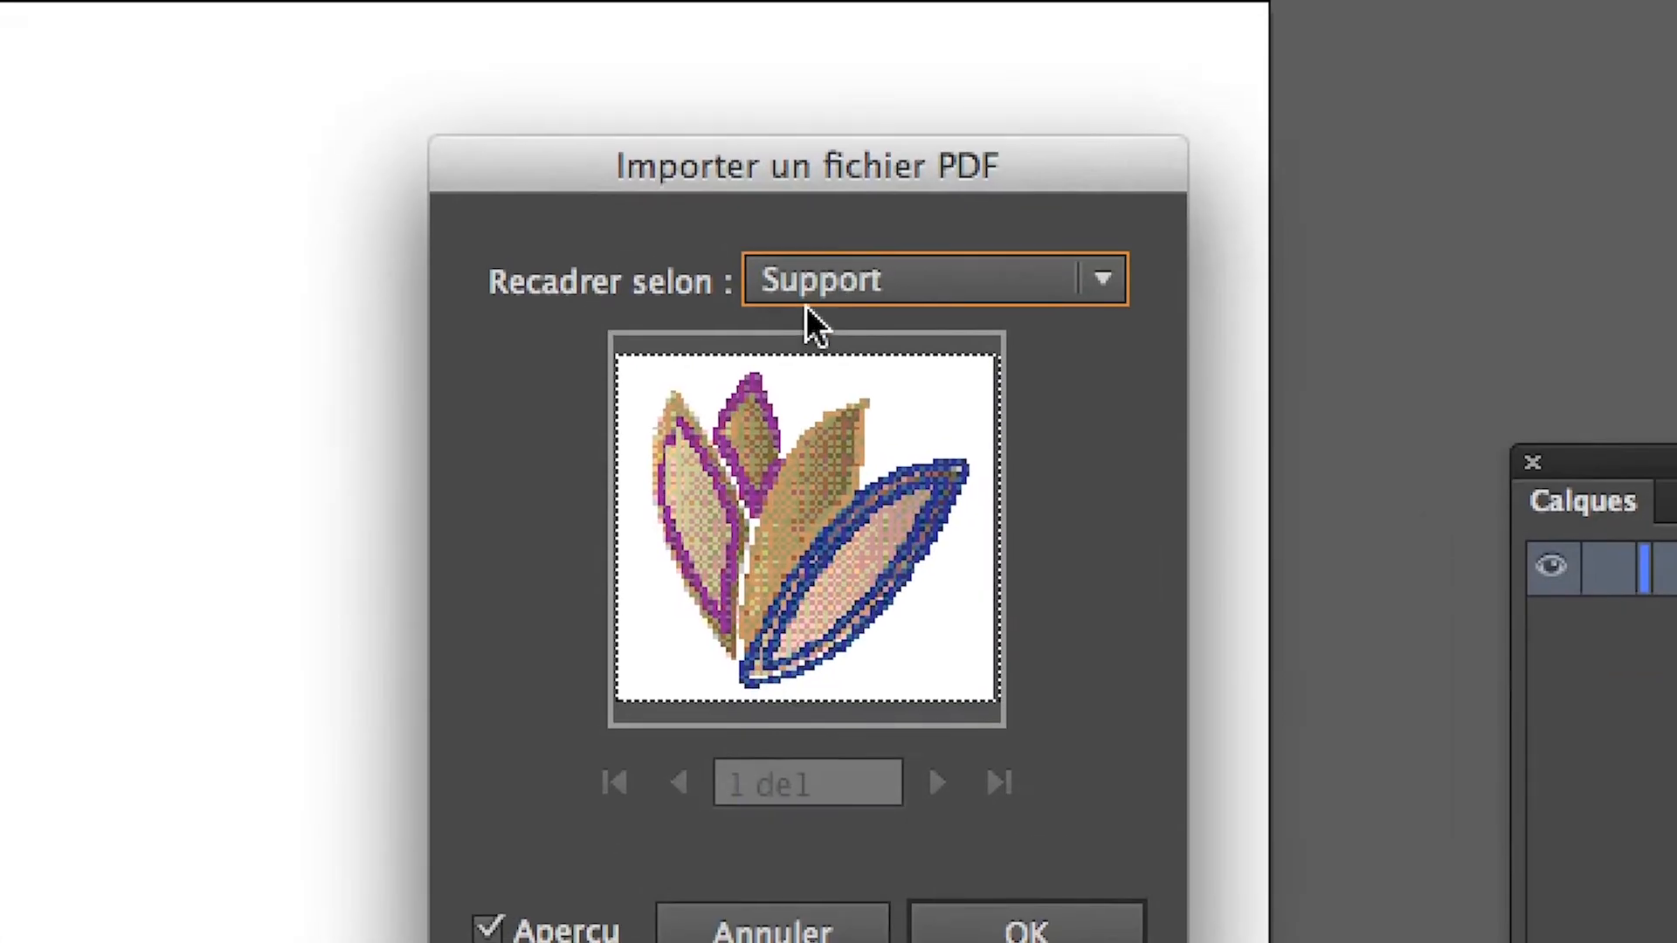
click(802, 316)
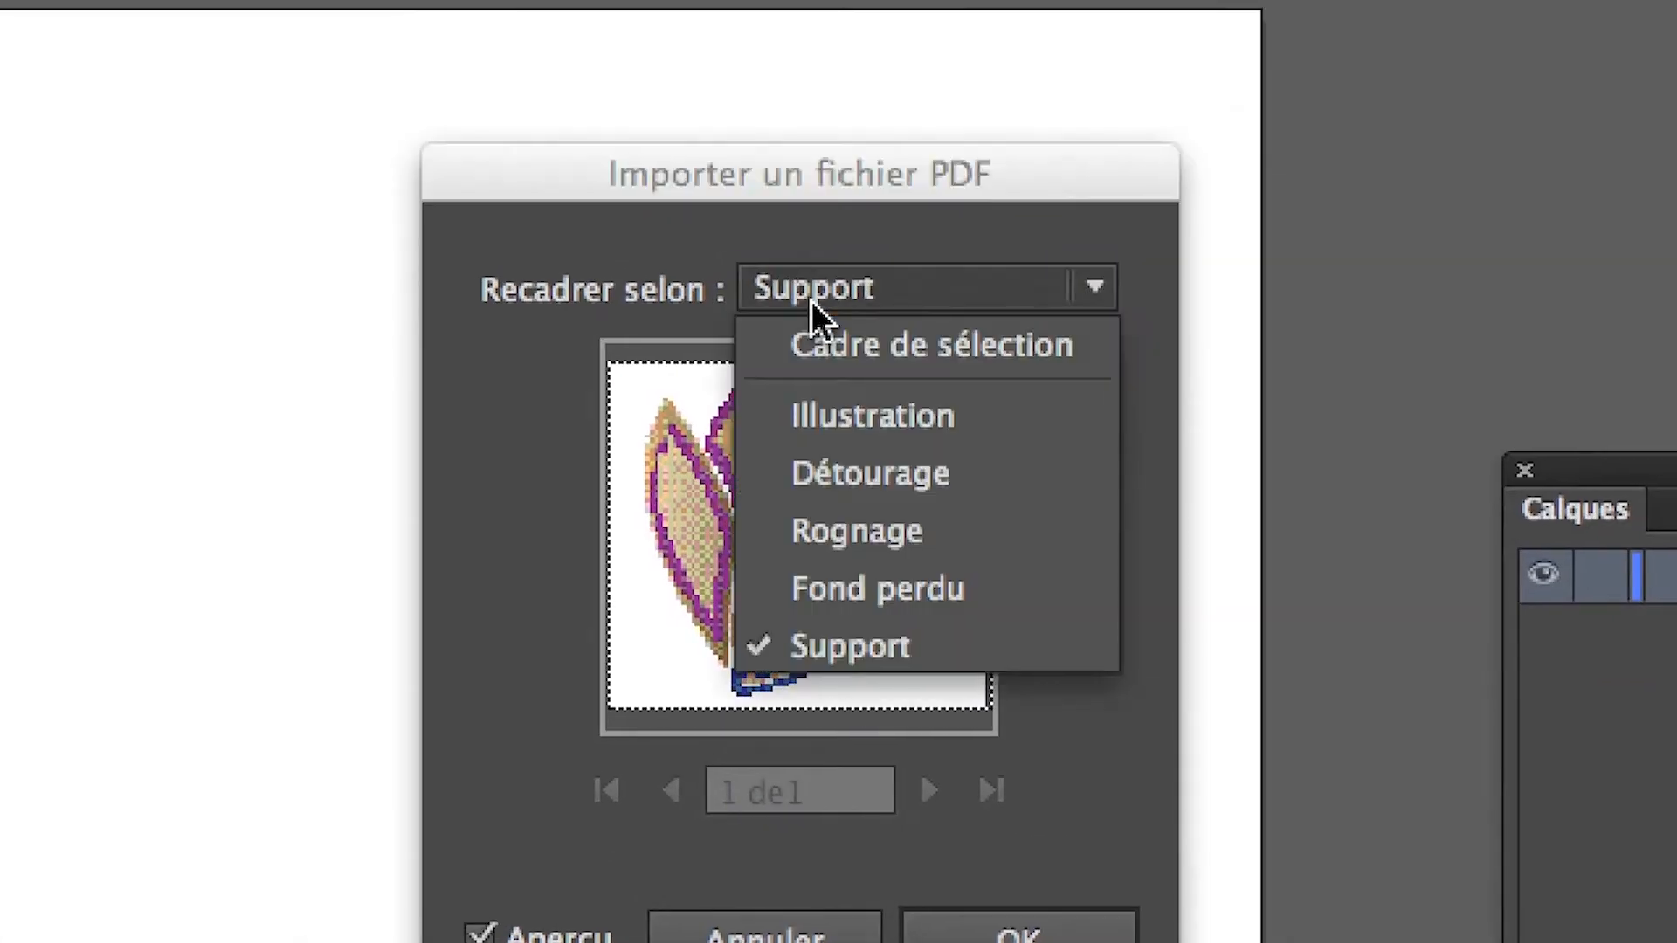
click(854, 412)
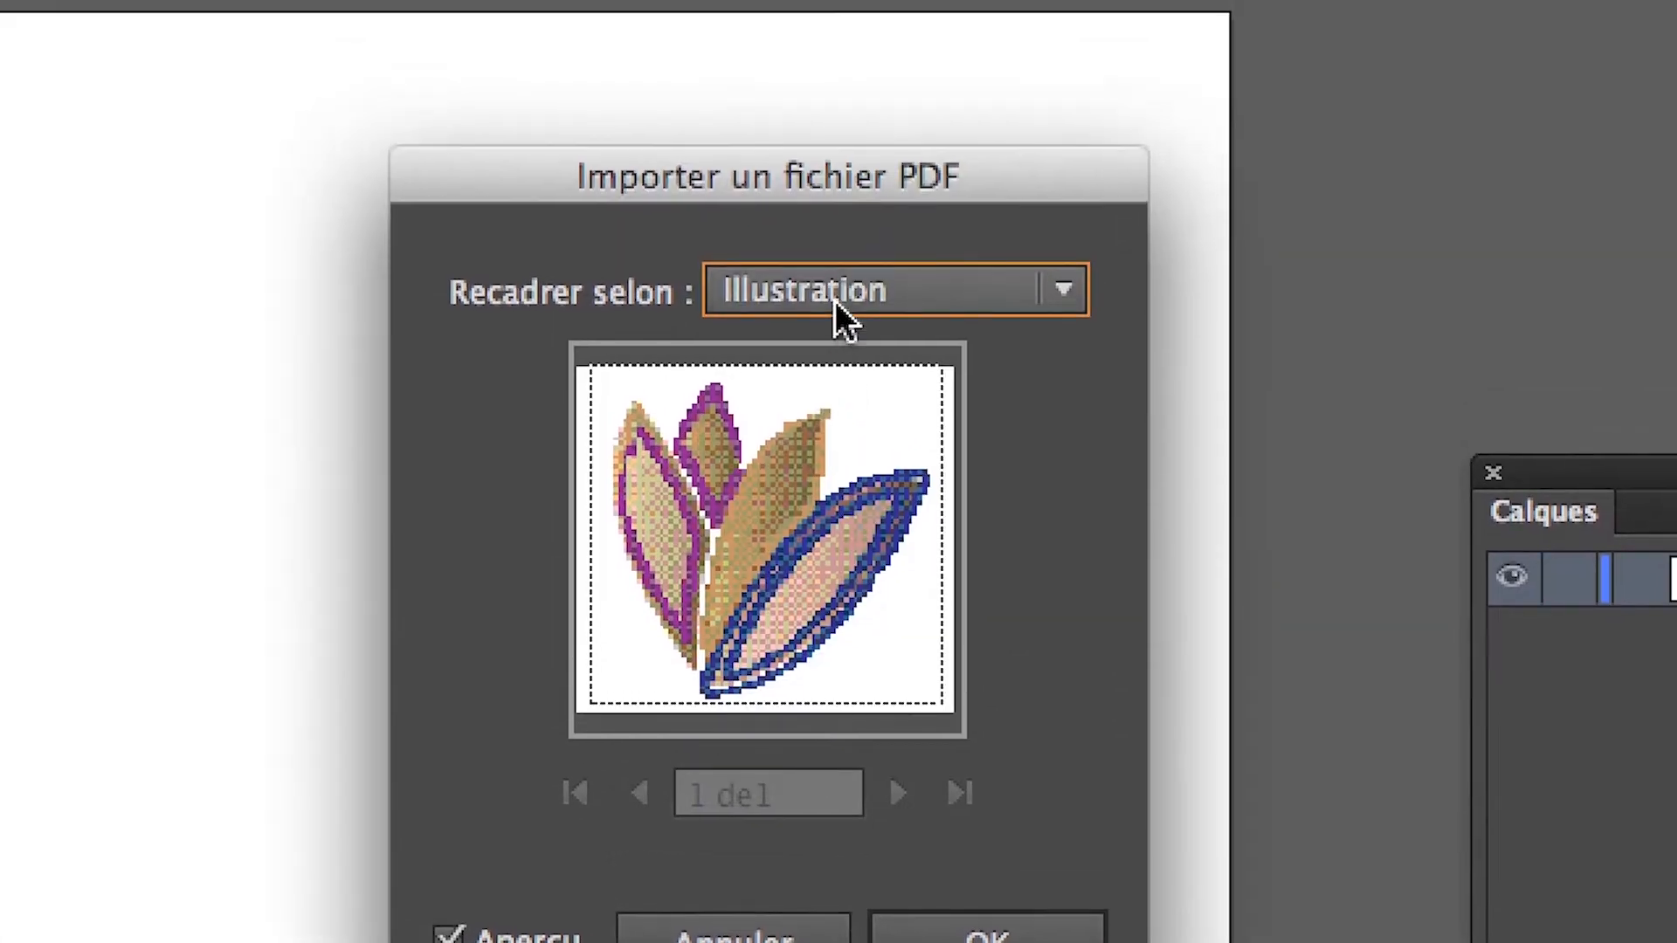
click(835, 301)
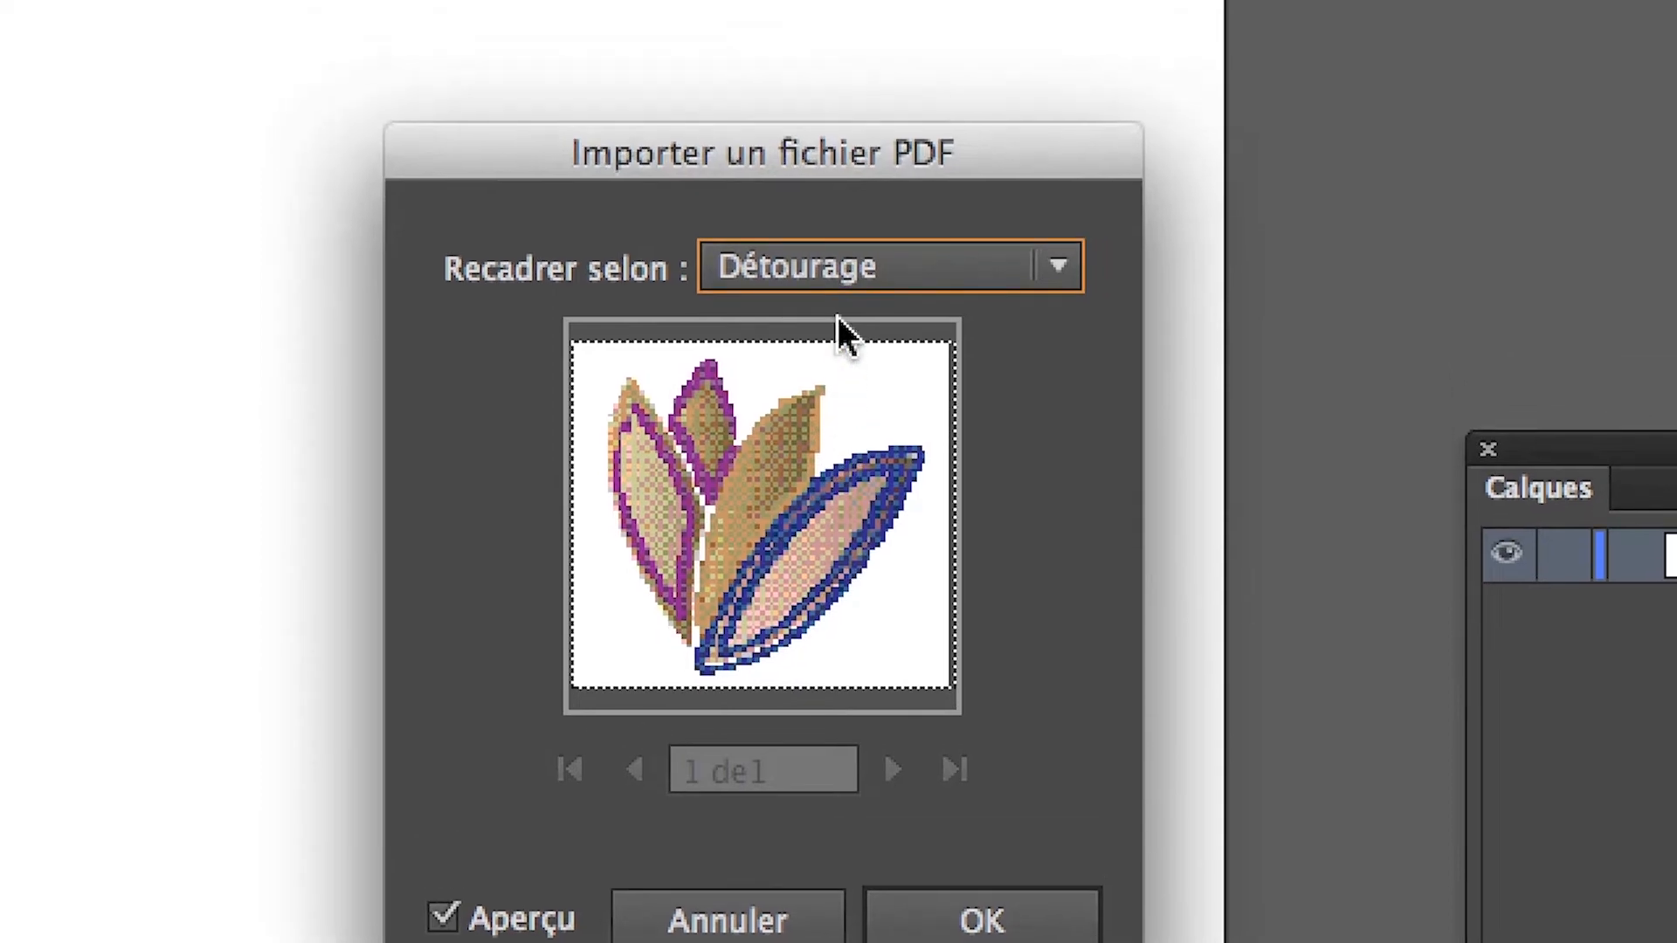
click(837, 205)
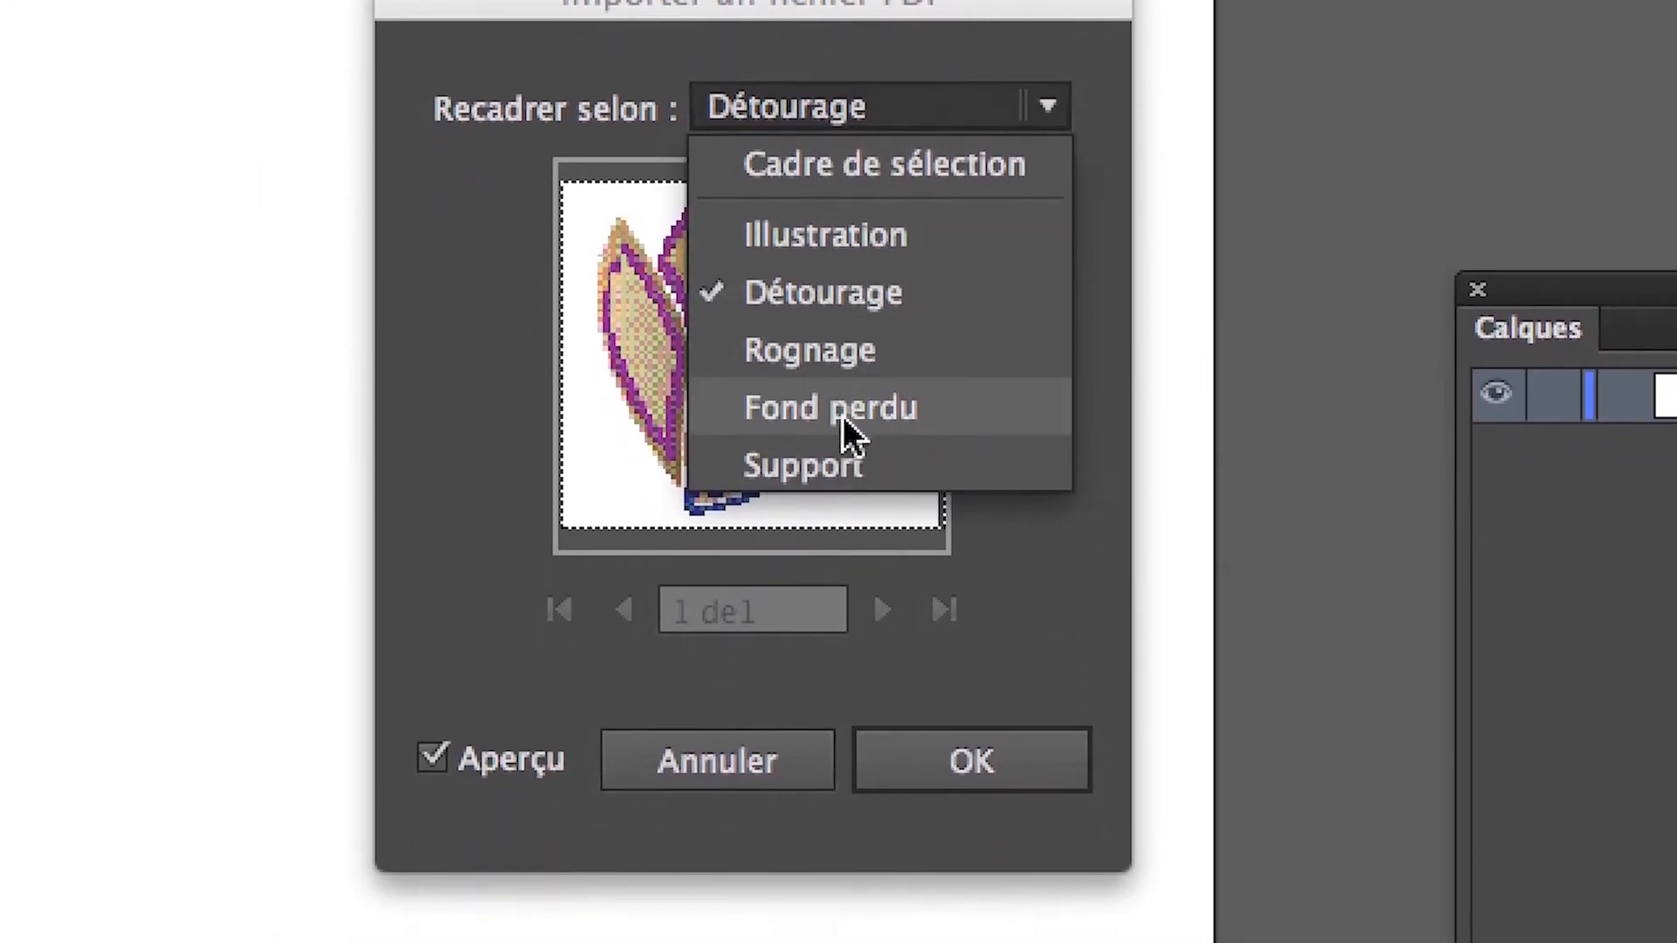
click(845, 481)
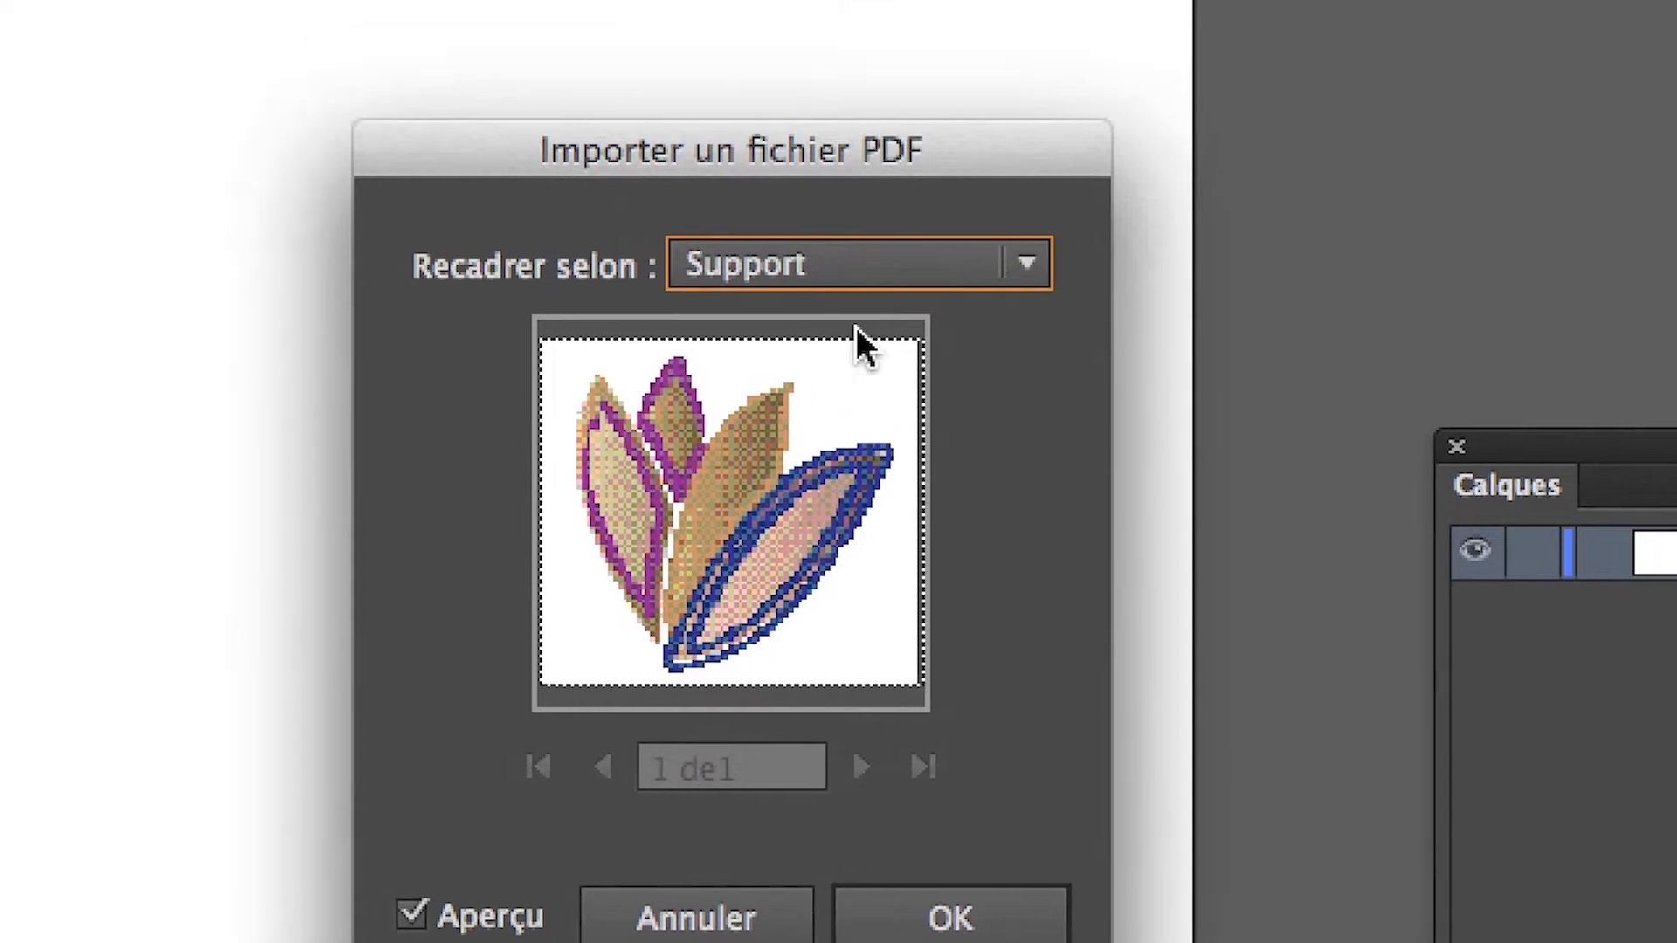
click(873, 267)
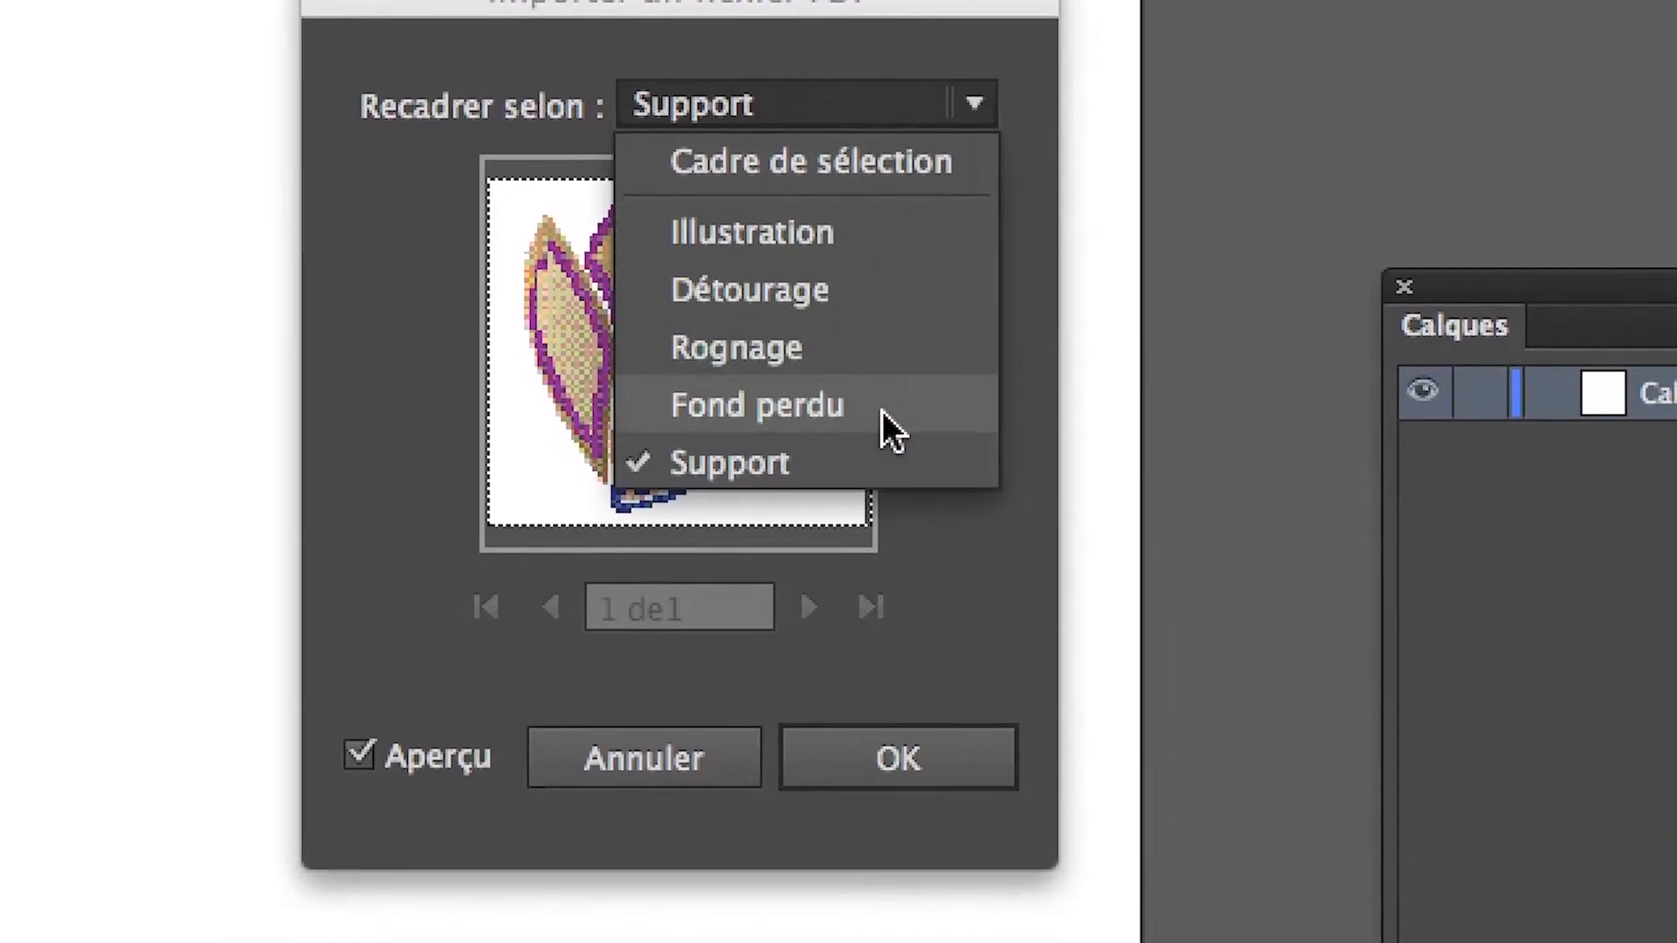
click(880, 440)
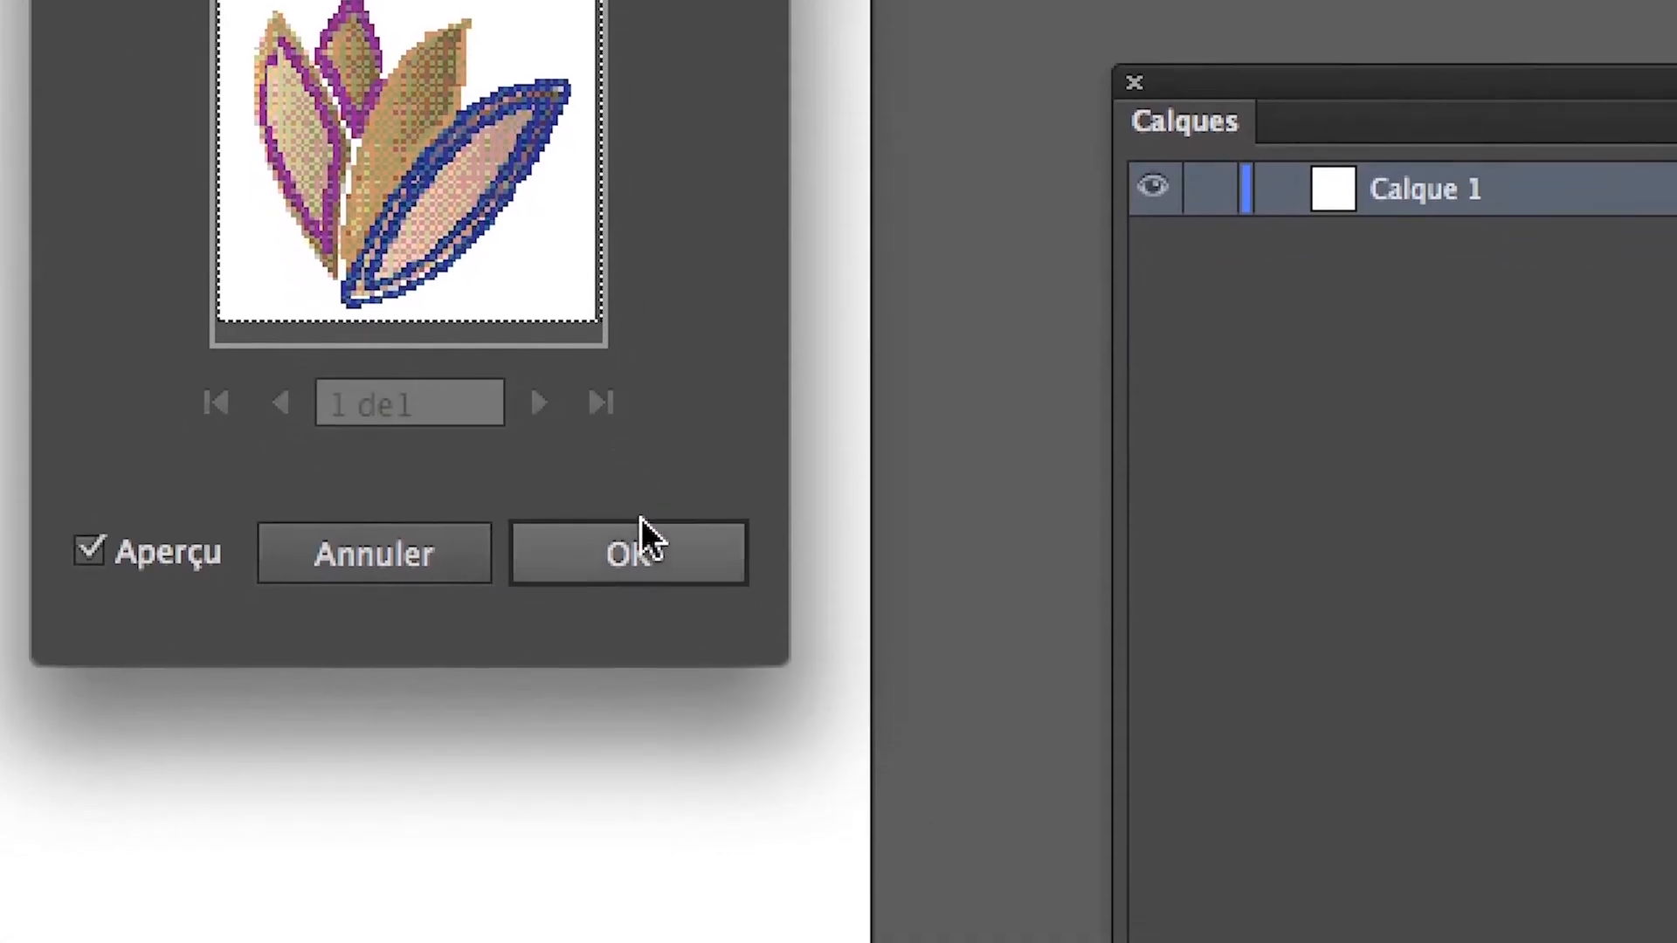
click(786, 938)
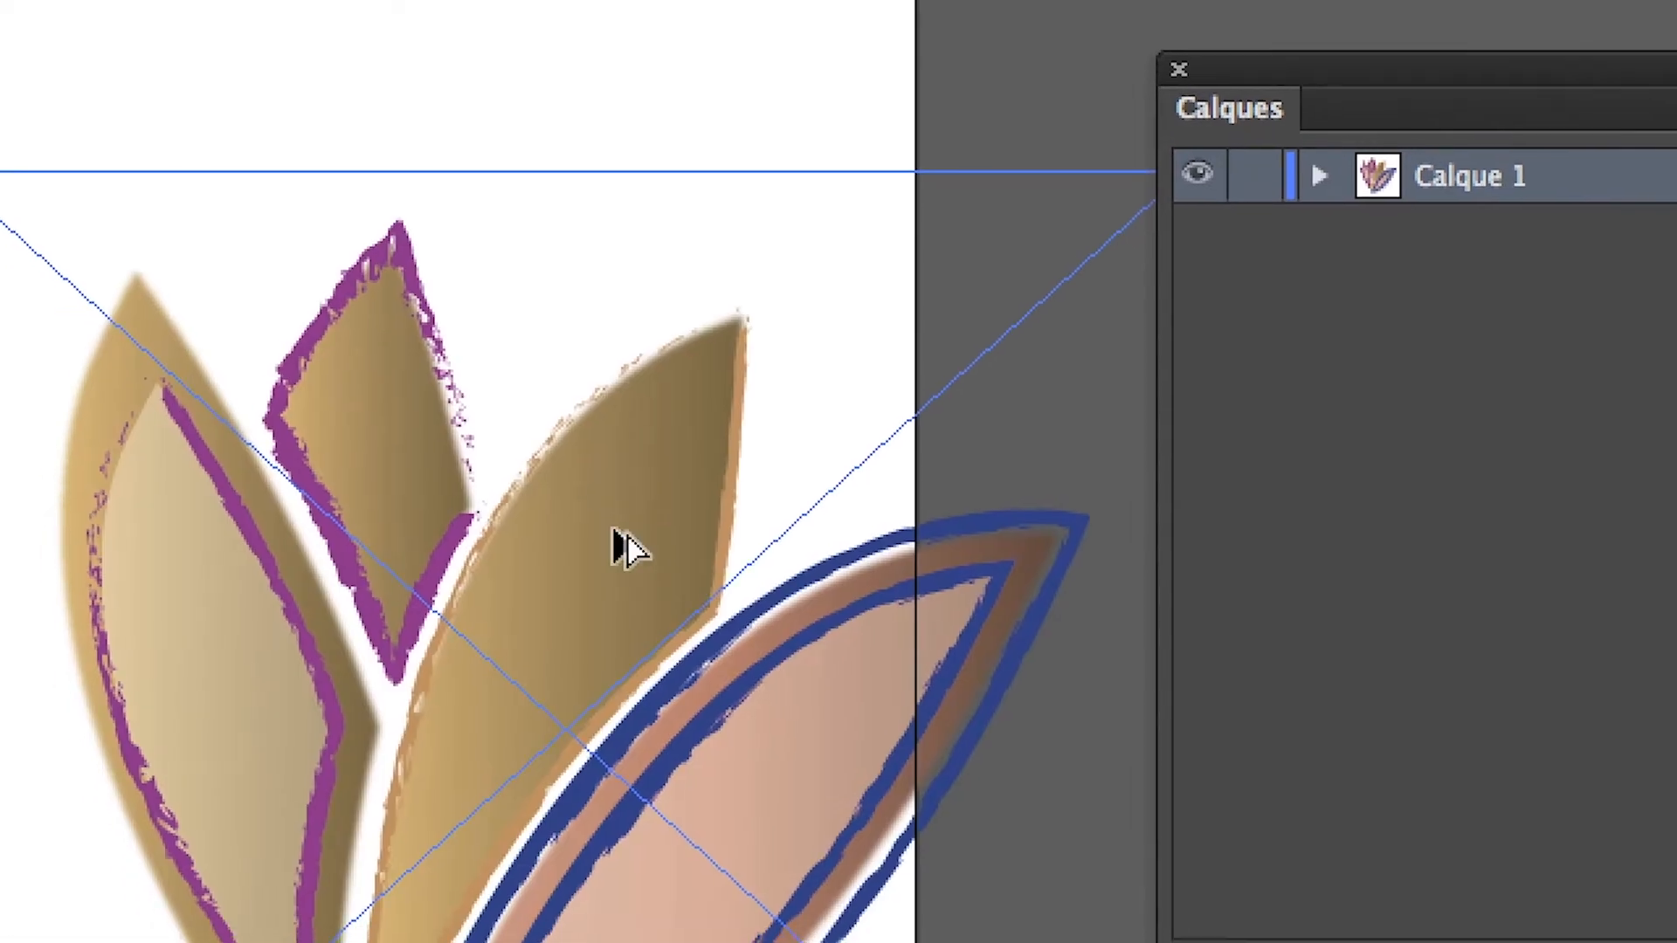
Scale the linked lotus image down proportionally to about a tenth of the page width with the Free Transform tool
scroll(616, 533, down, 3)
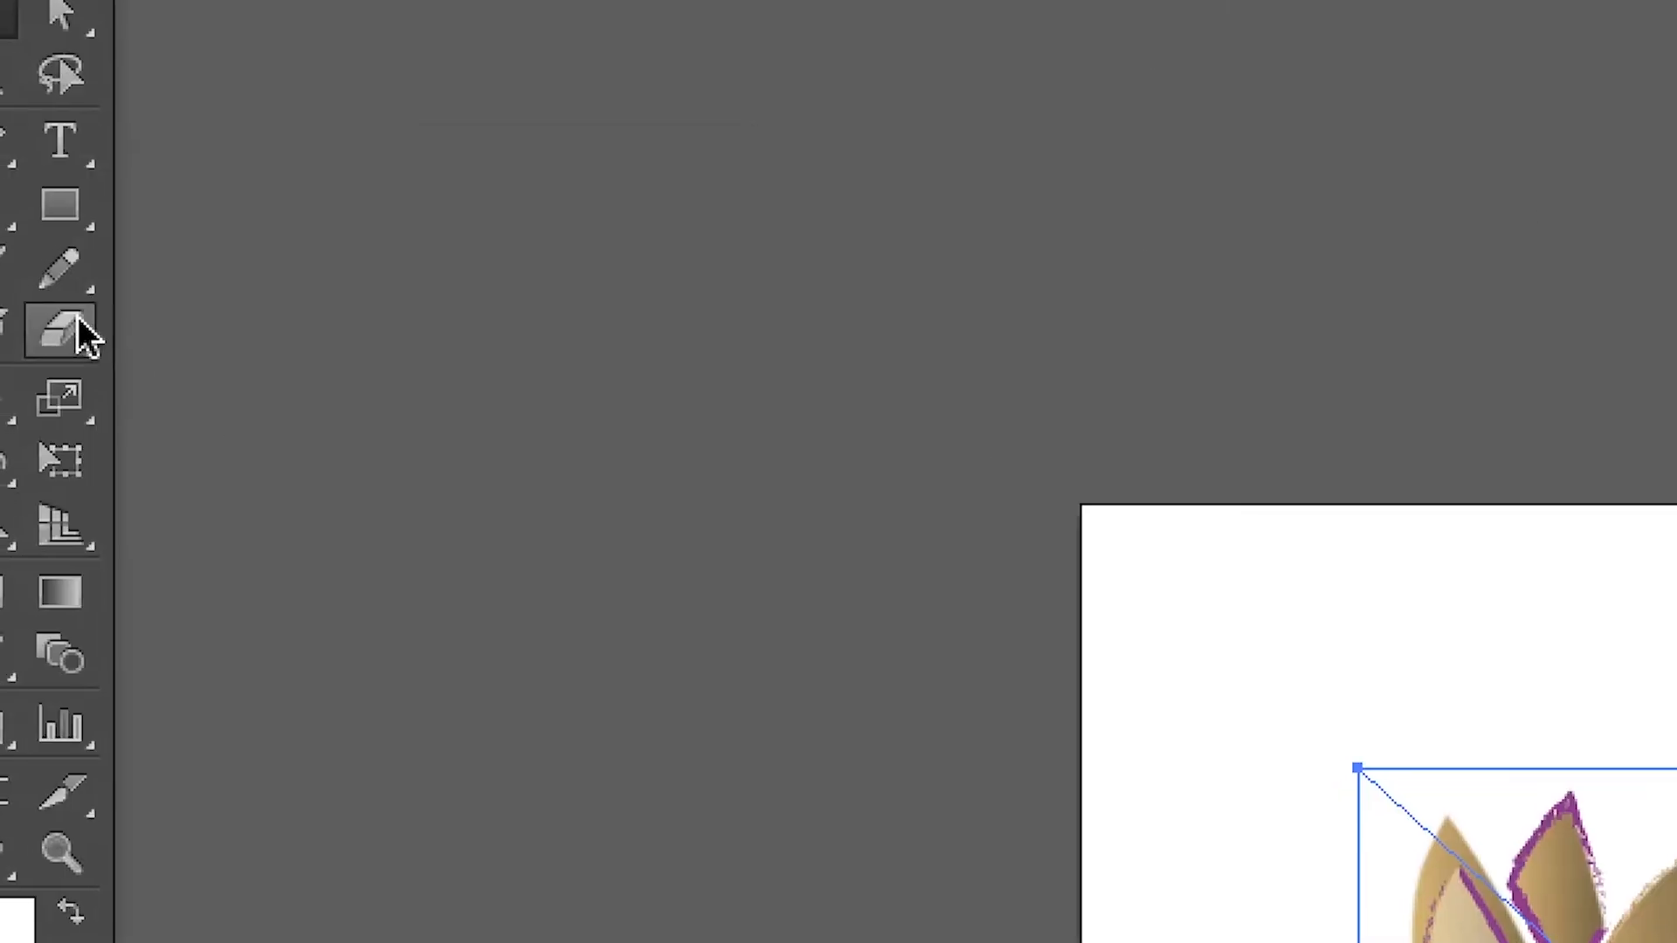
click(71, 368)
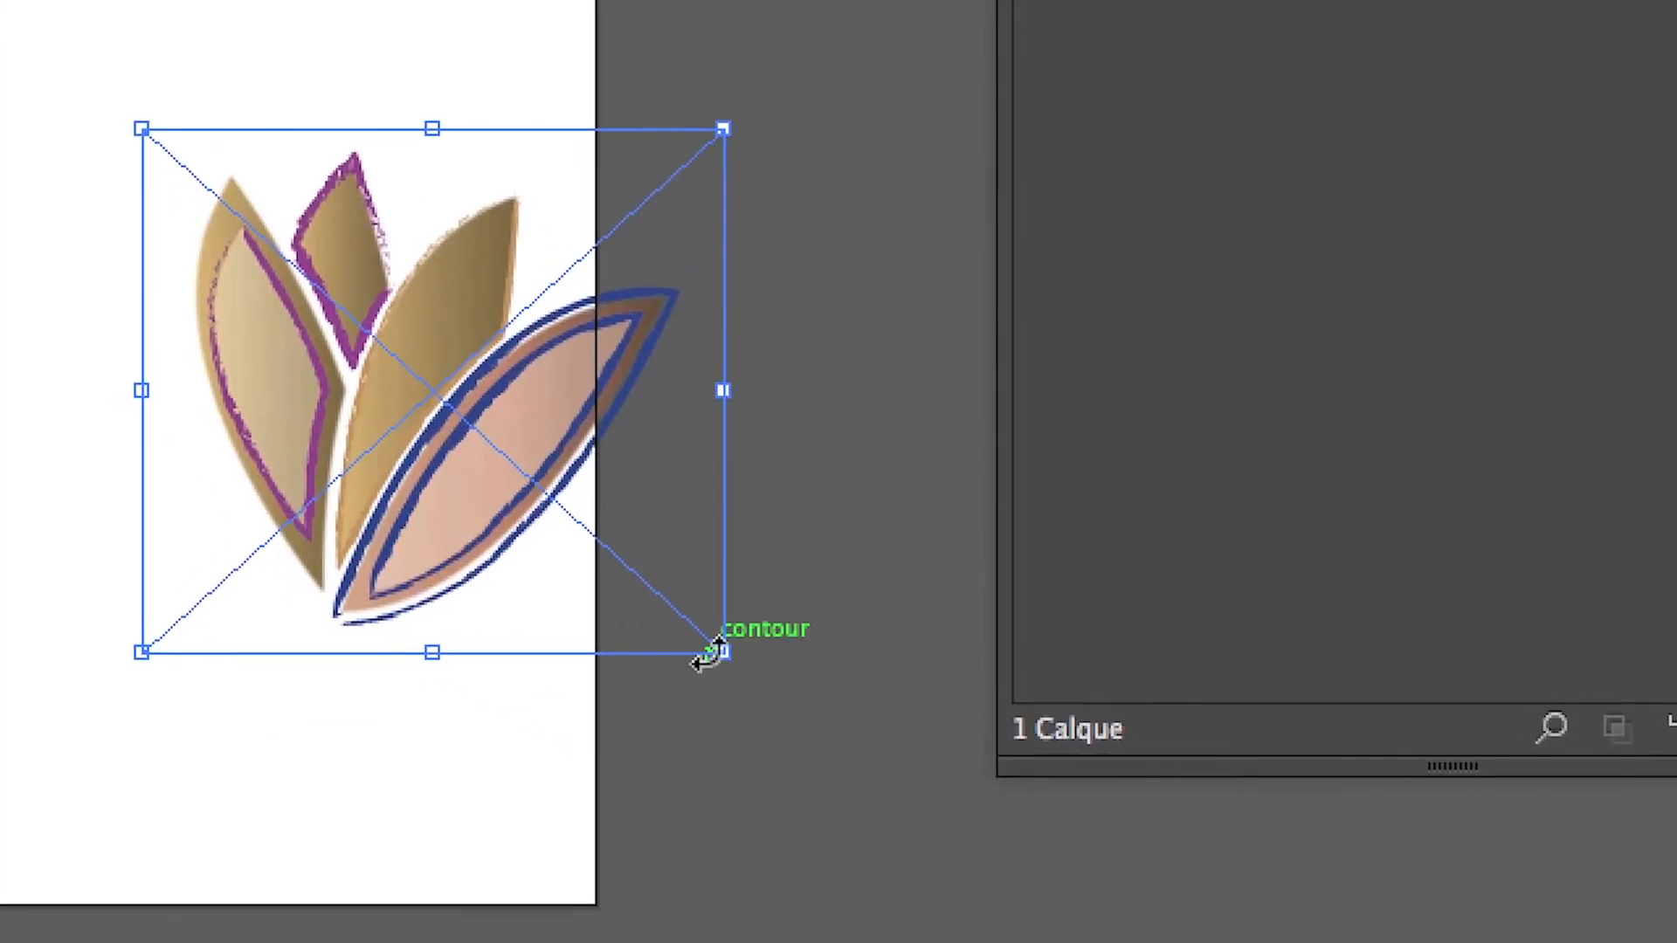
drag(715, 659, 223, 245)
scroll(491, 446, up, 5)
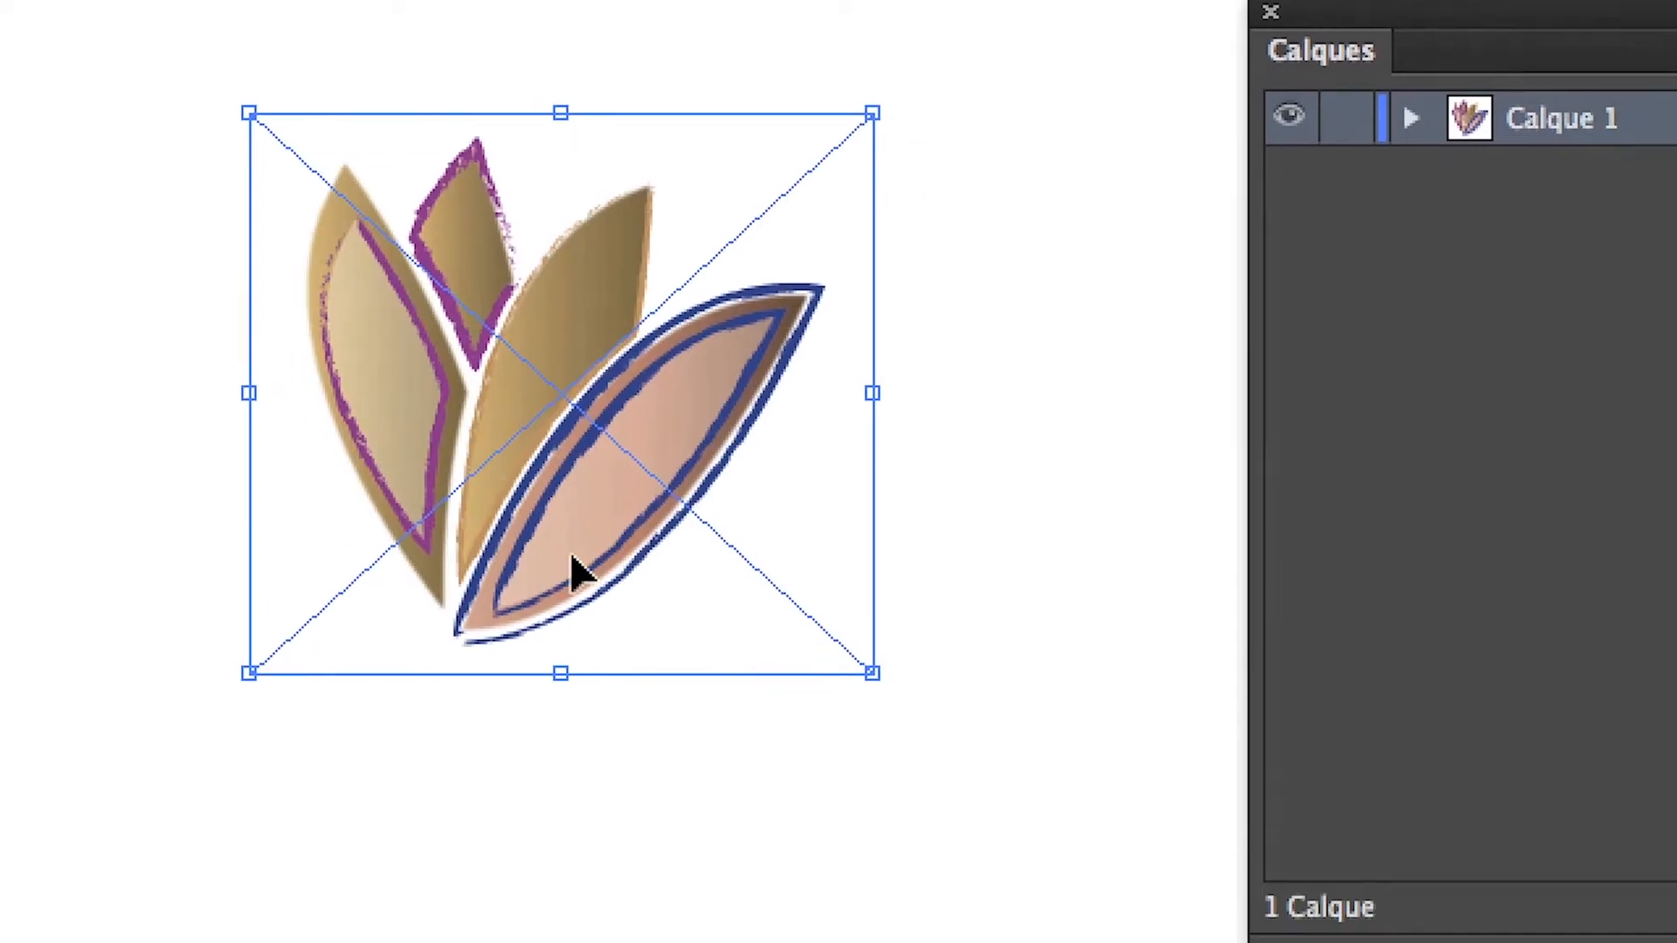
drag(870, 671, 622, 563)
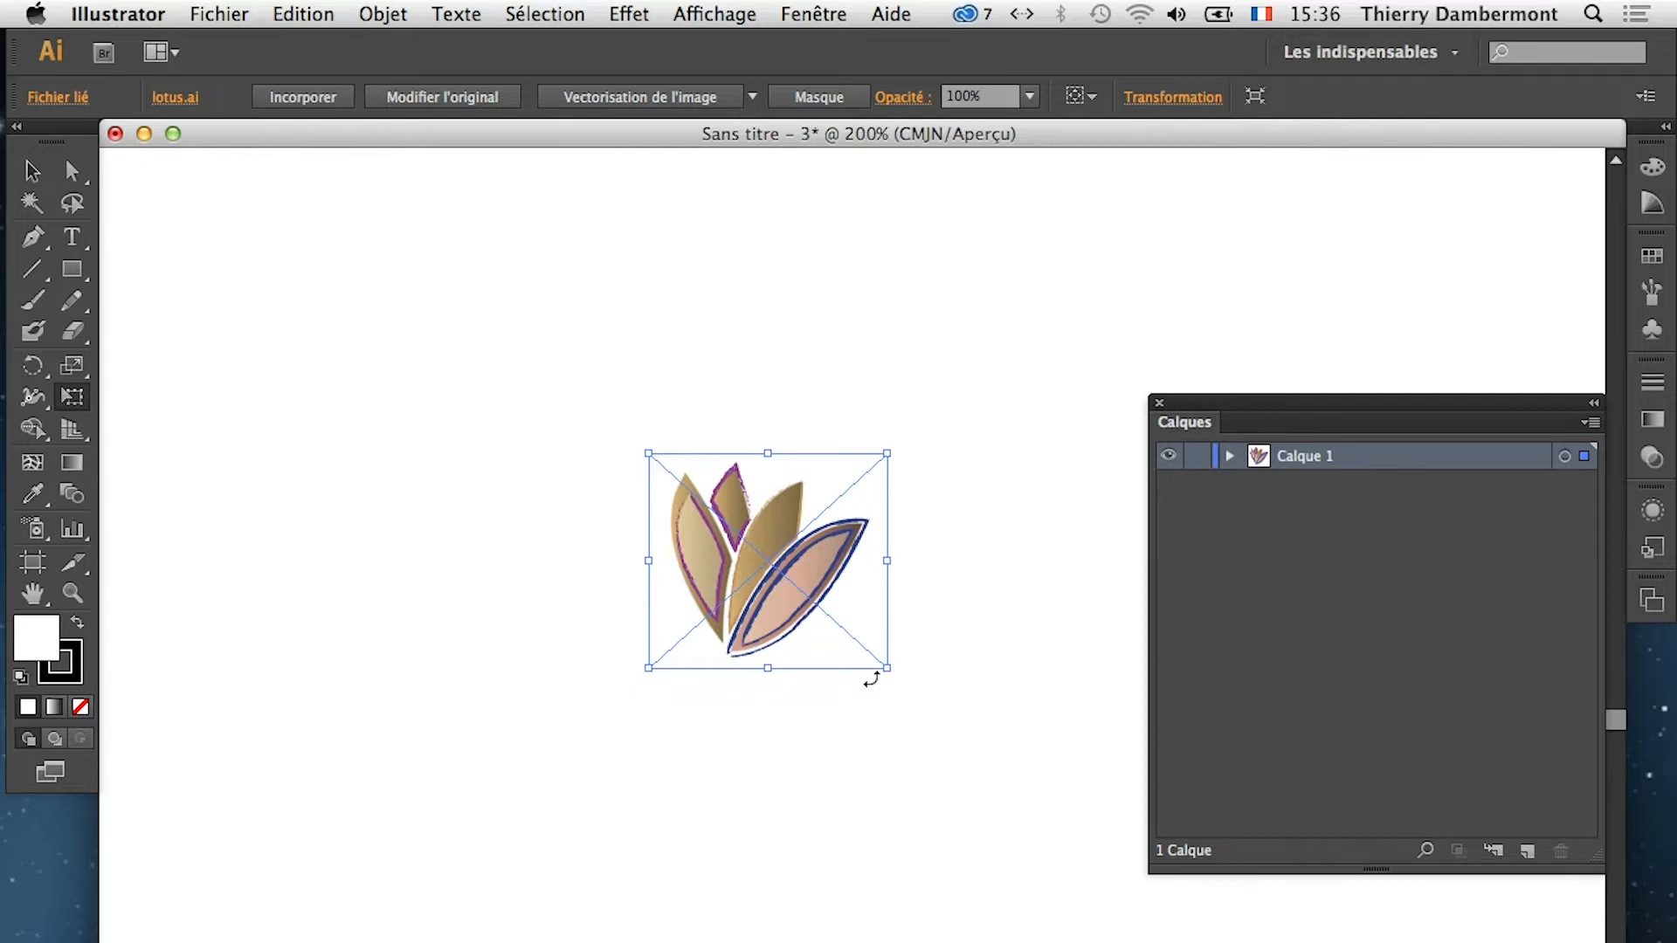
Examine the transparent areas around the lotus petals against the transparency grid, and hide the grid again
scroll(861, 690, down, 2)
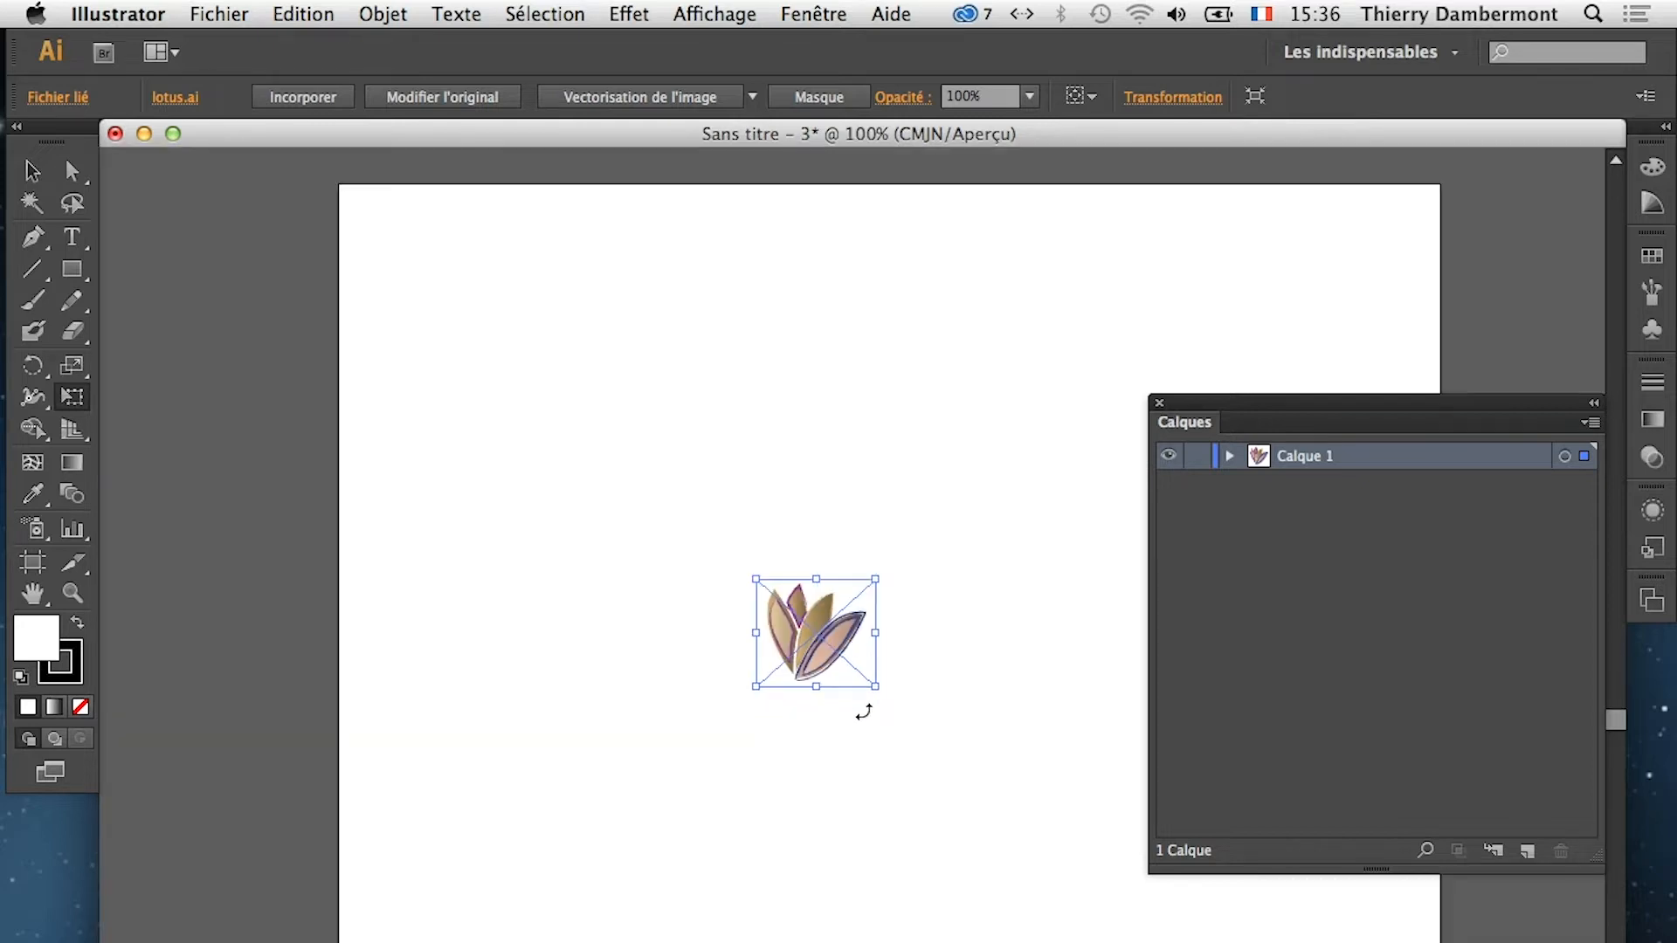
click(725, 13)
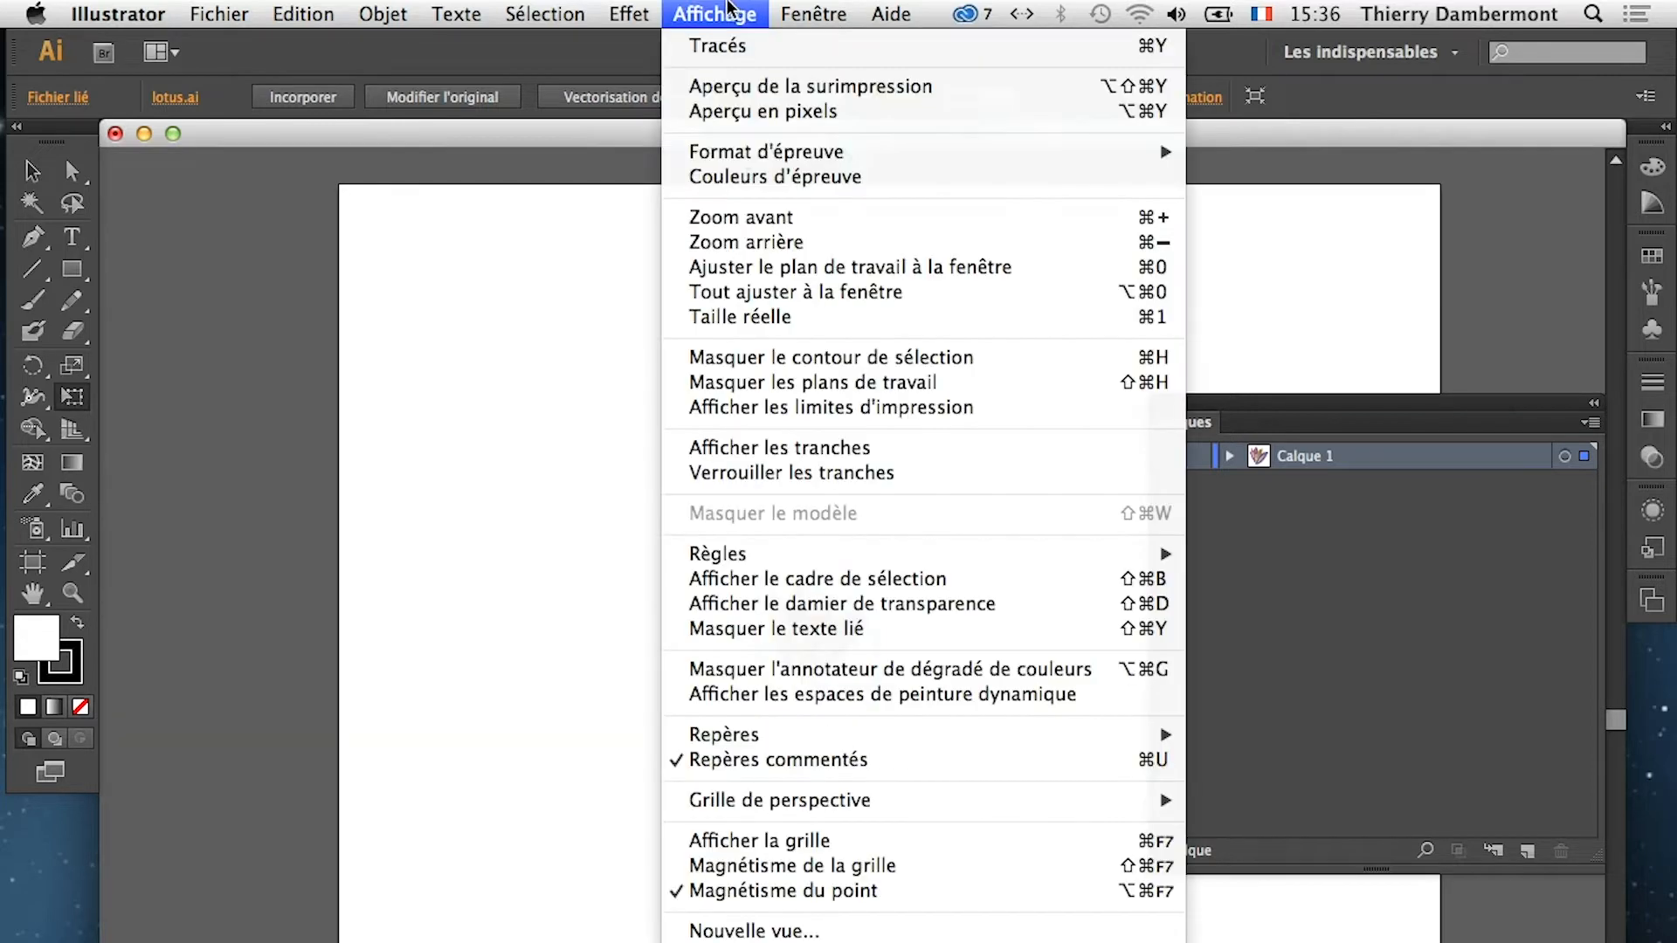
click(886, 612)
scroll(852, 686, up, 3)
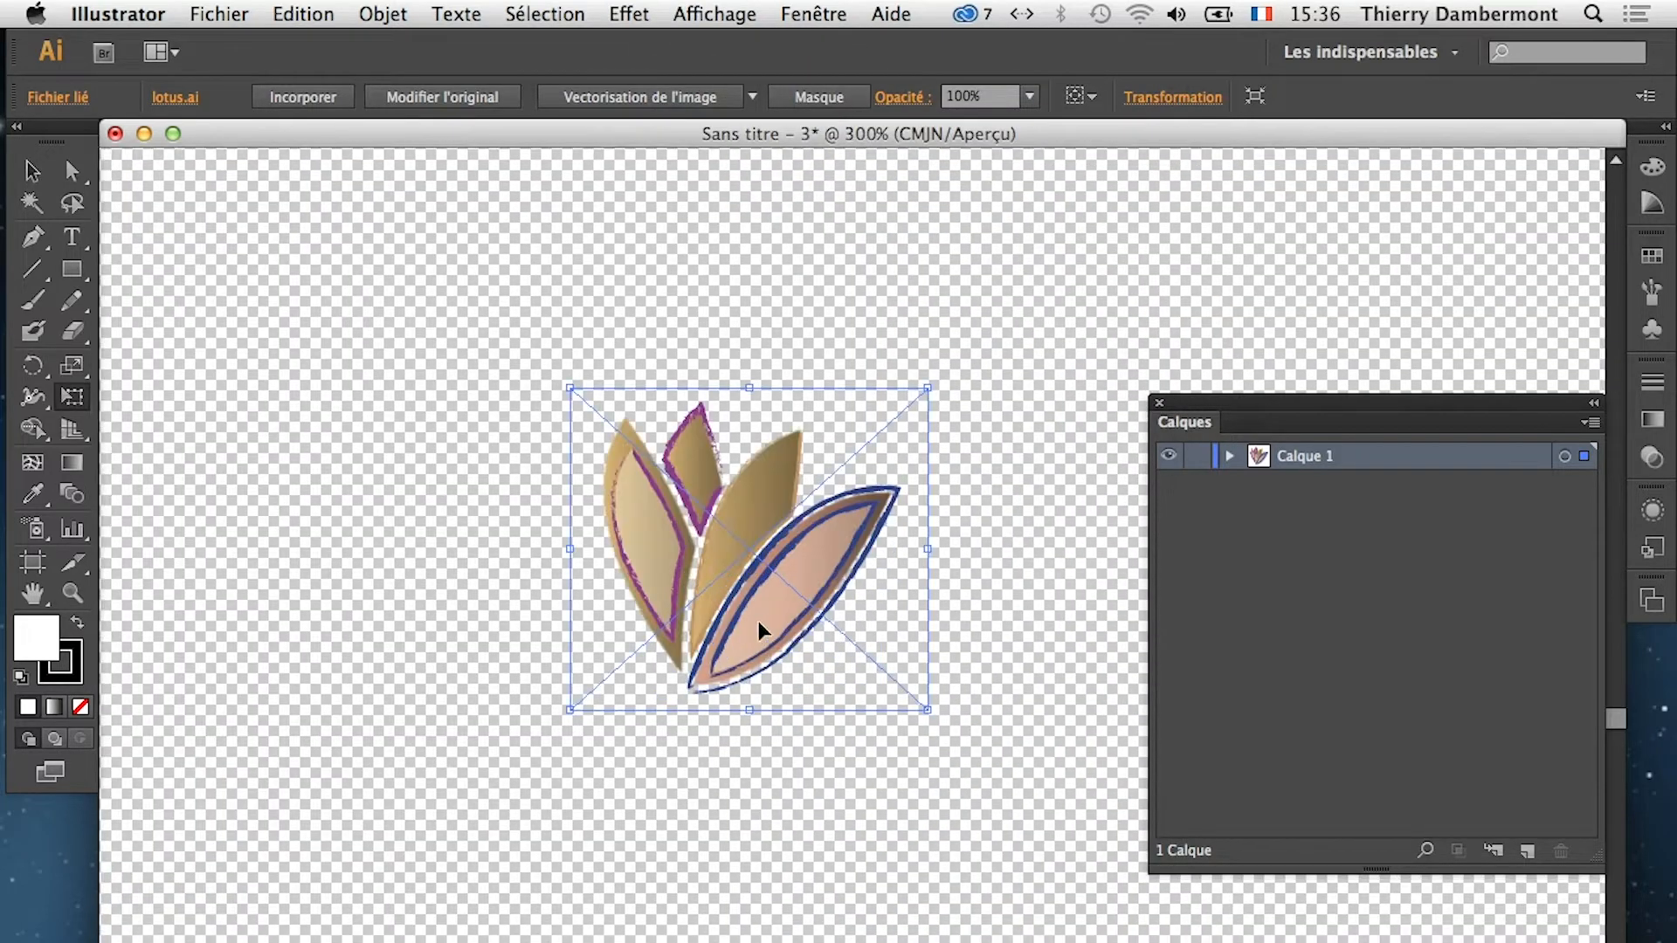
scroll(759, 621, up, 4)
scroll(632, 438, up, 1)
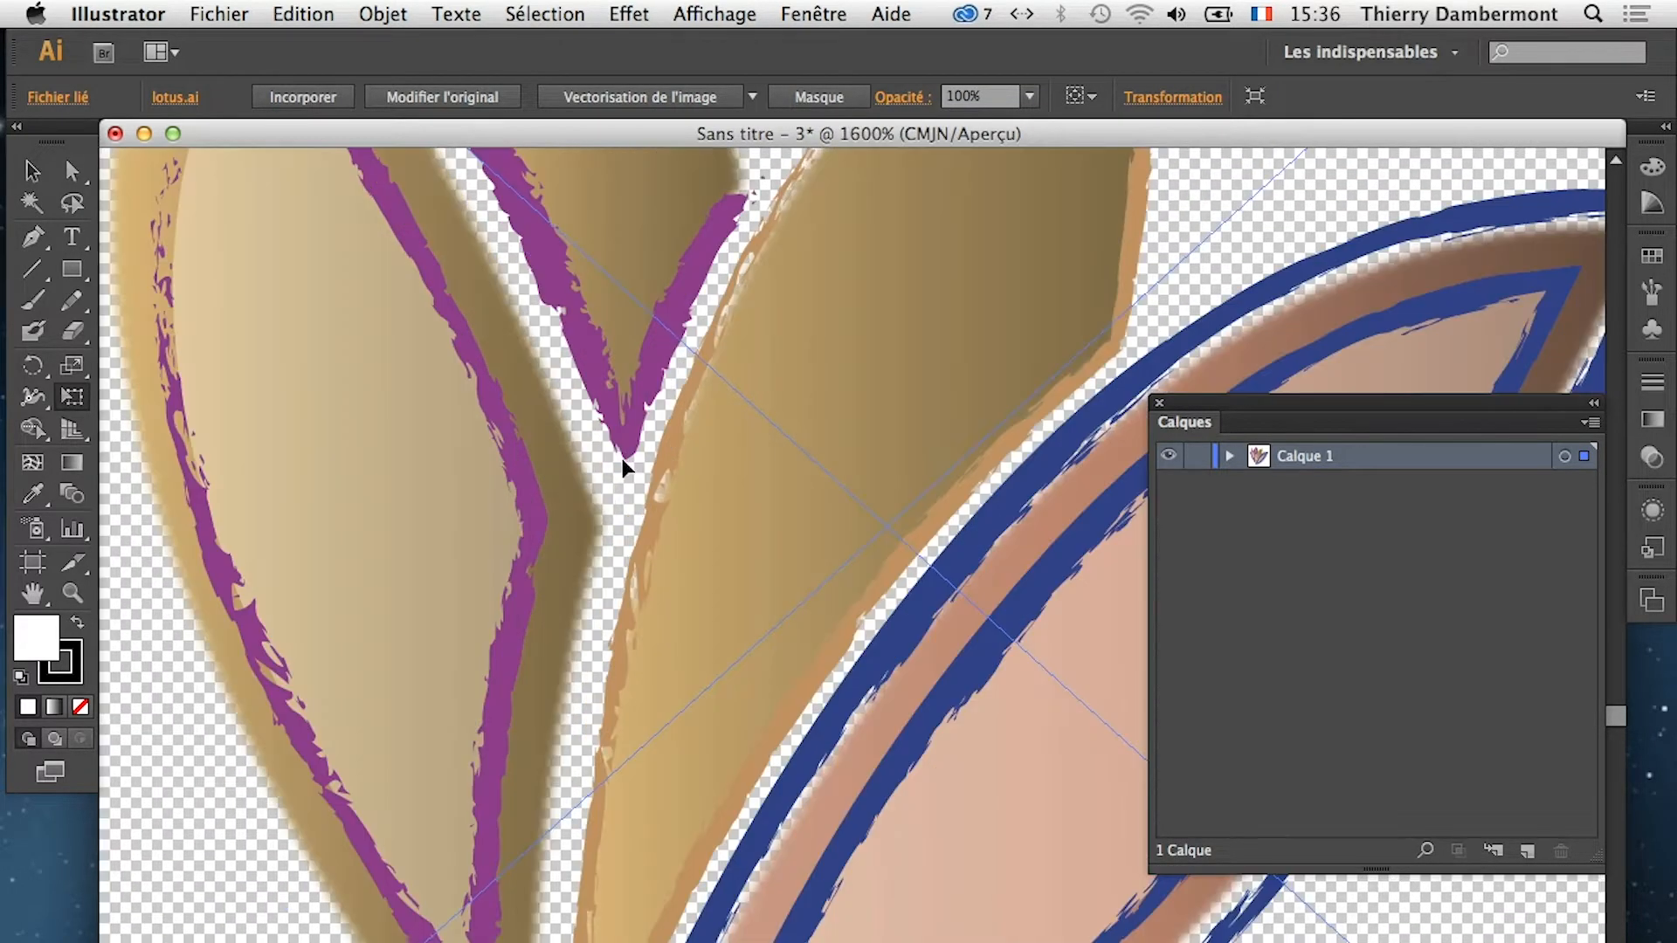
scroll(615, 488, down, 5)
scroll(610, 524, down, 1)
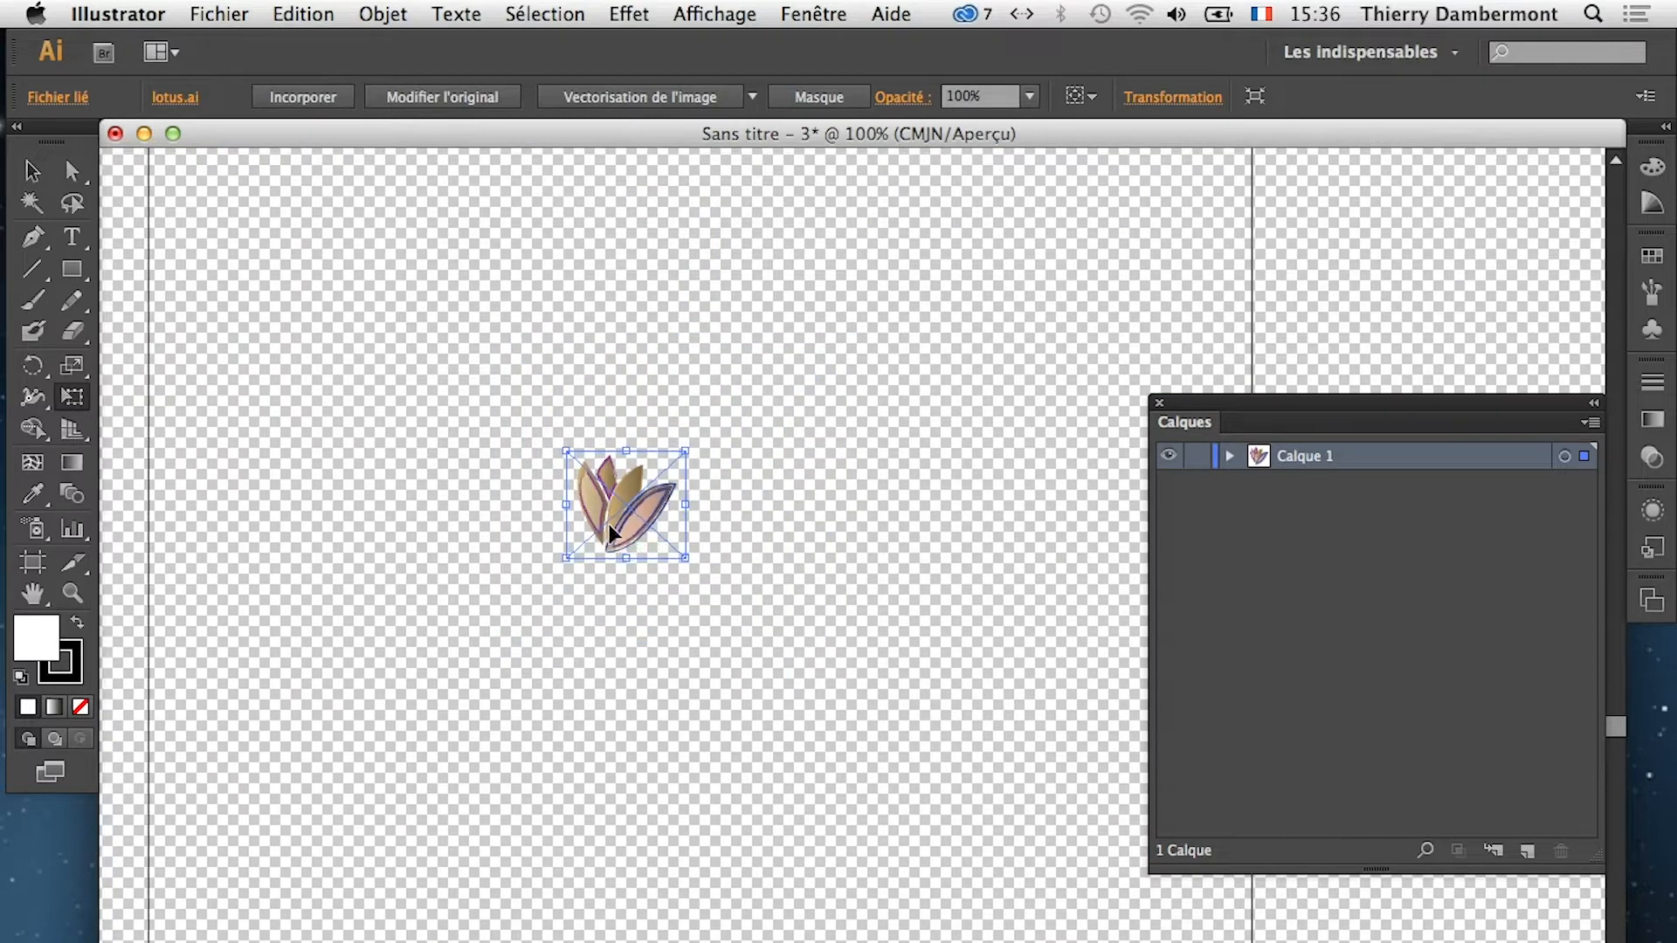
click(741, 12)
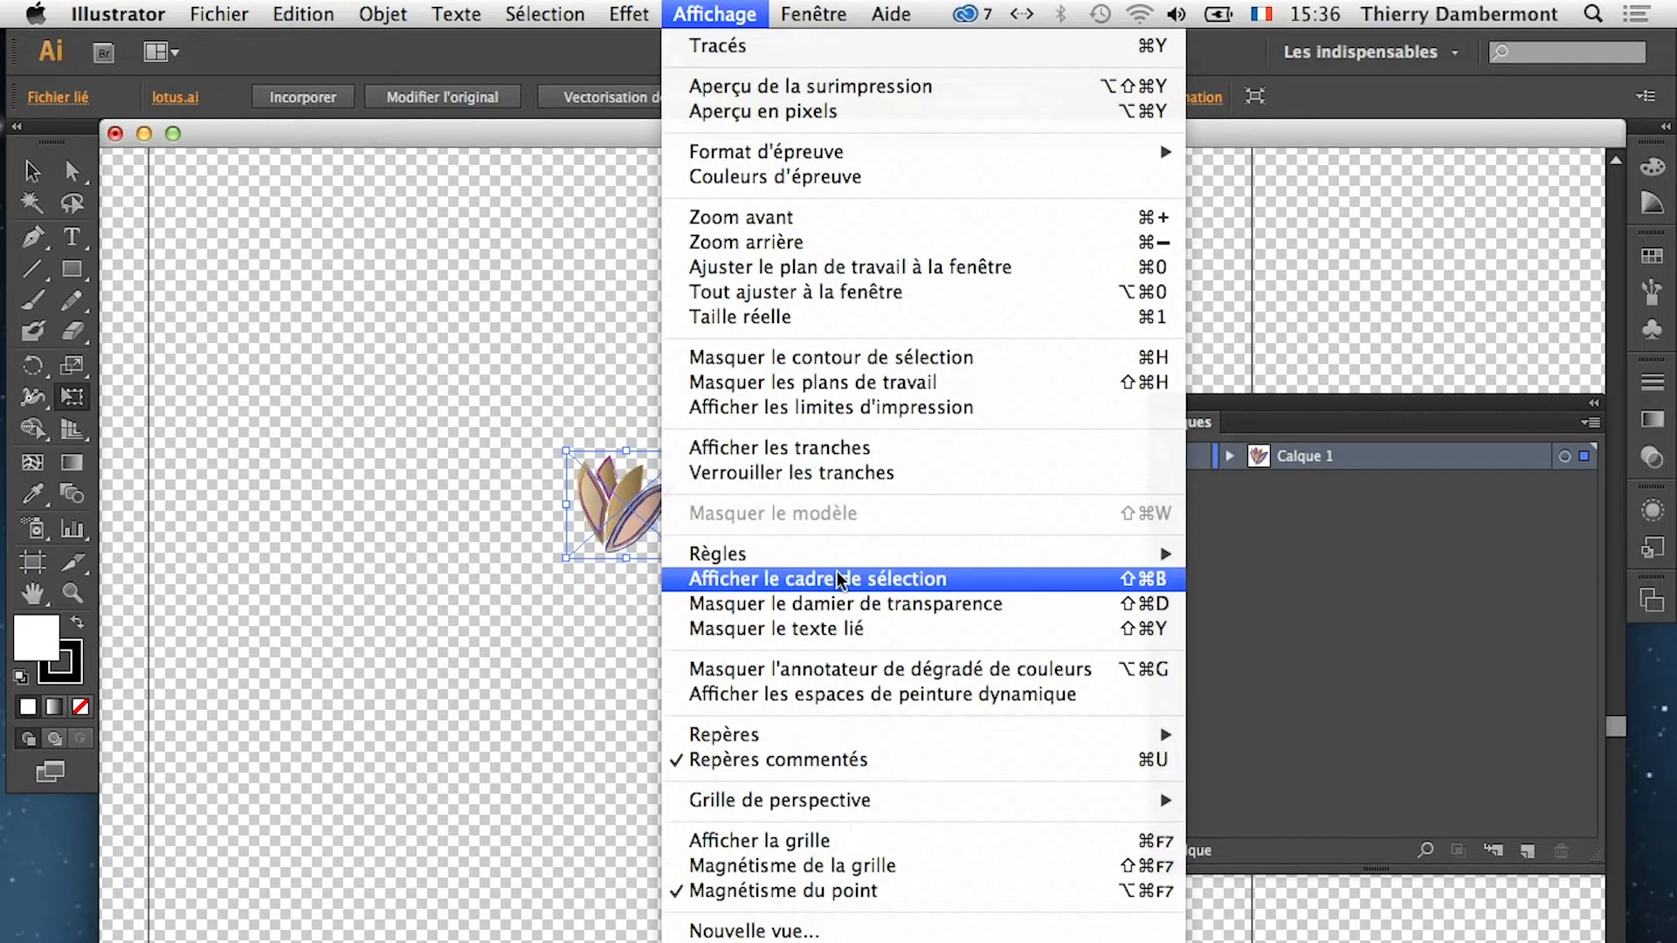
click(840, 604)
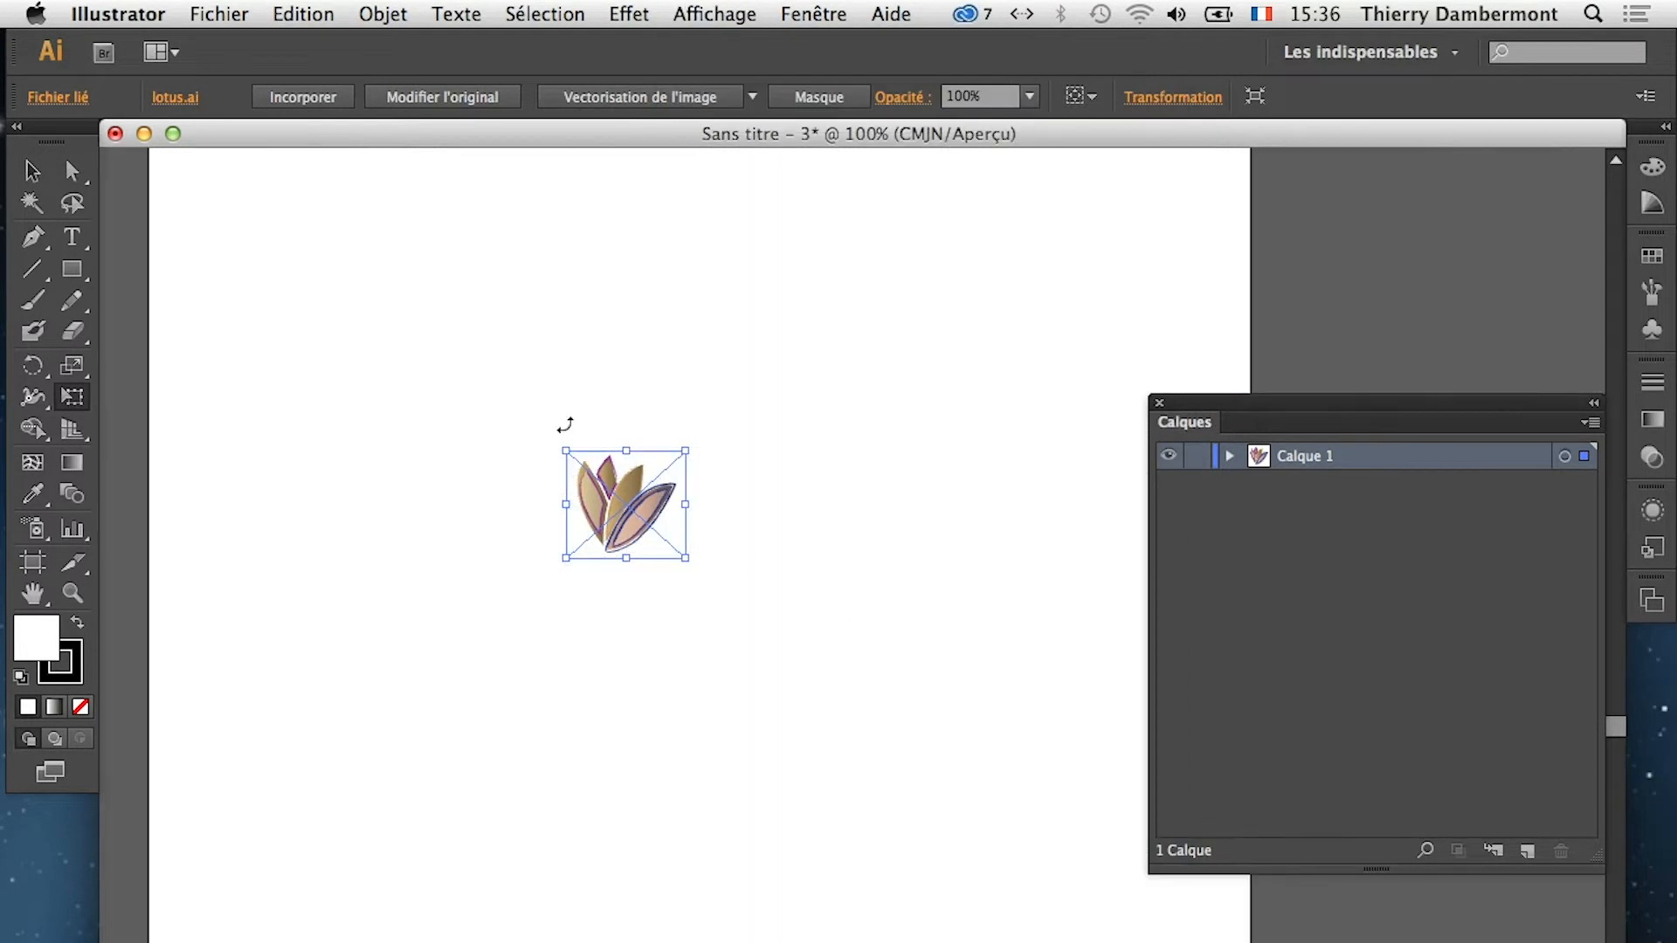
Save the document as arbre-vs1.ai in the folder "le 18 mars 2014", replacing the existing file, with the Illustrator CS6 options
click(220, 12)
click(322, 251)
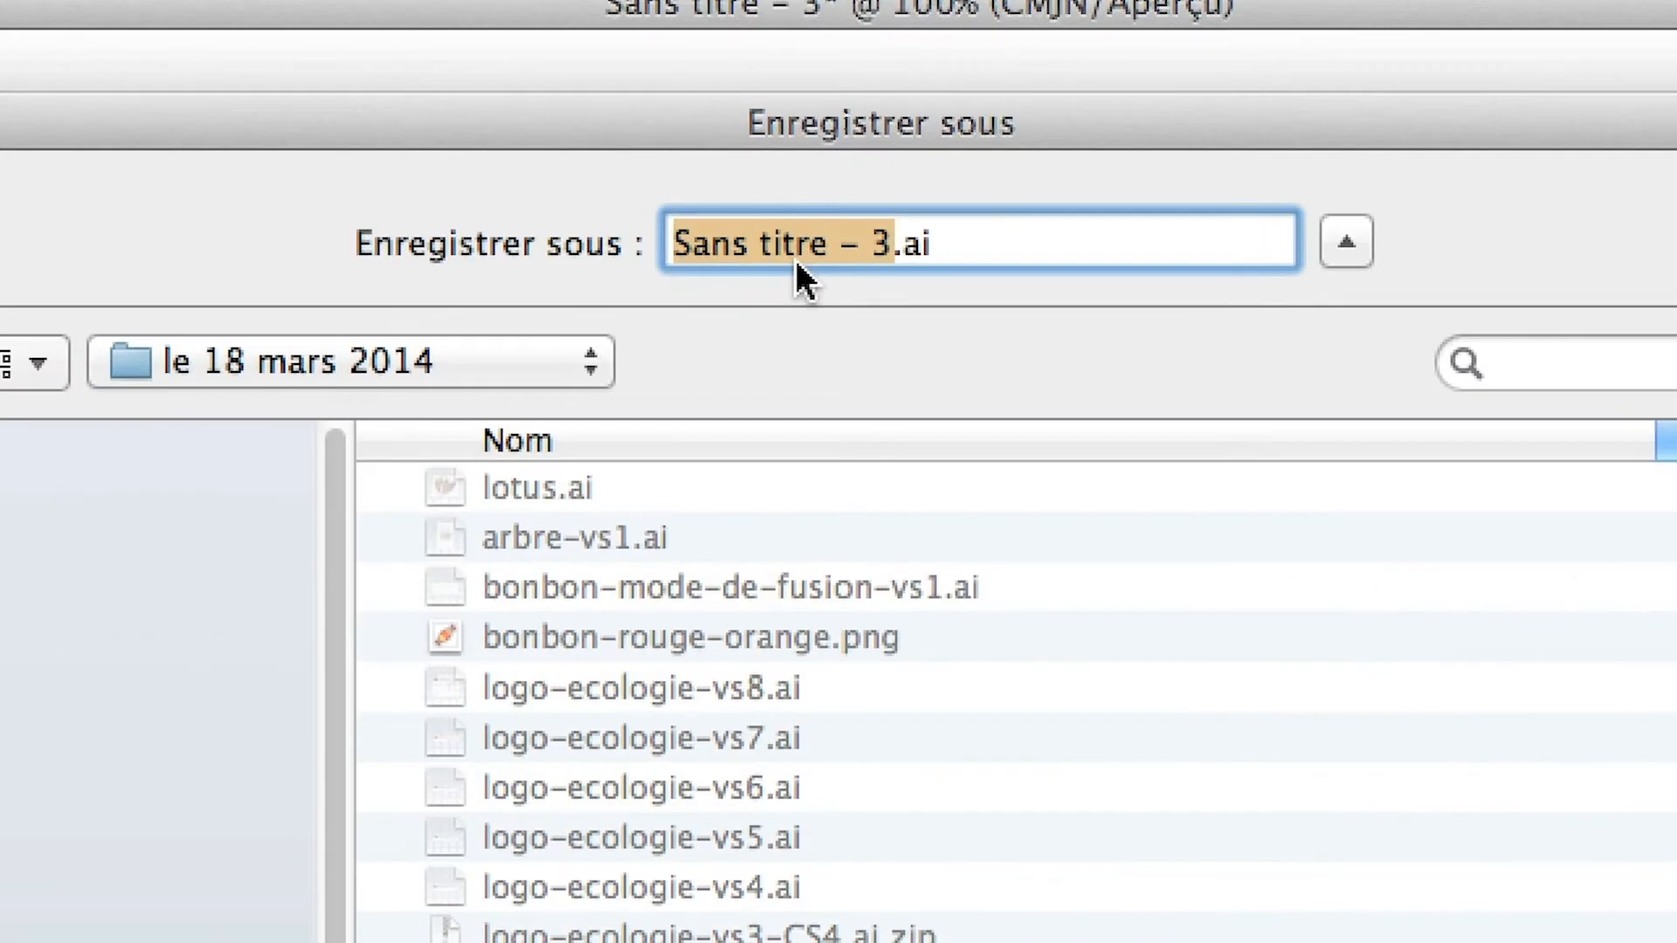
text(a)
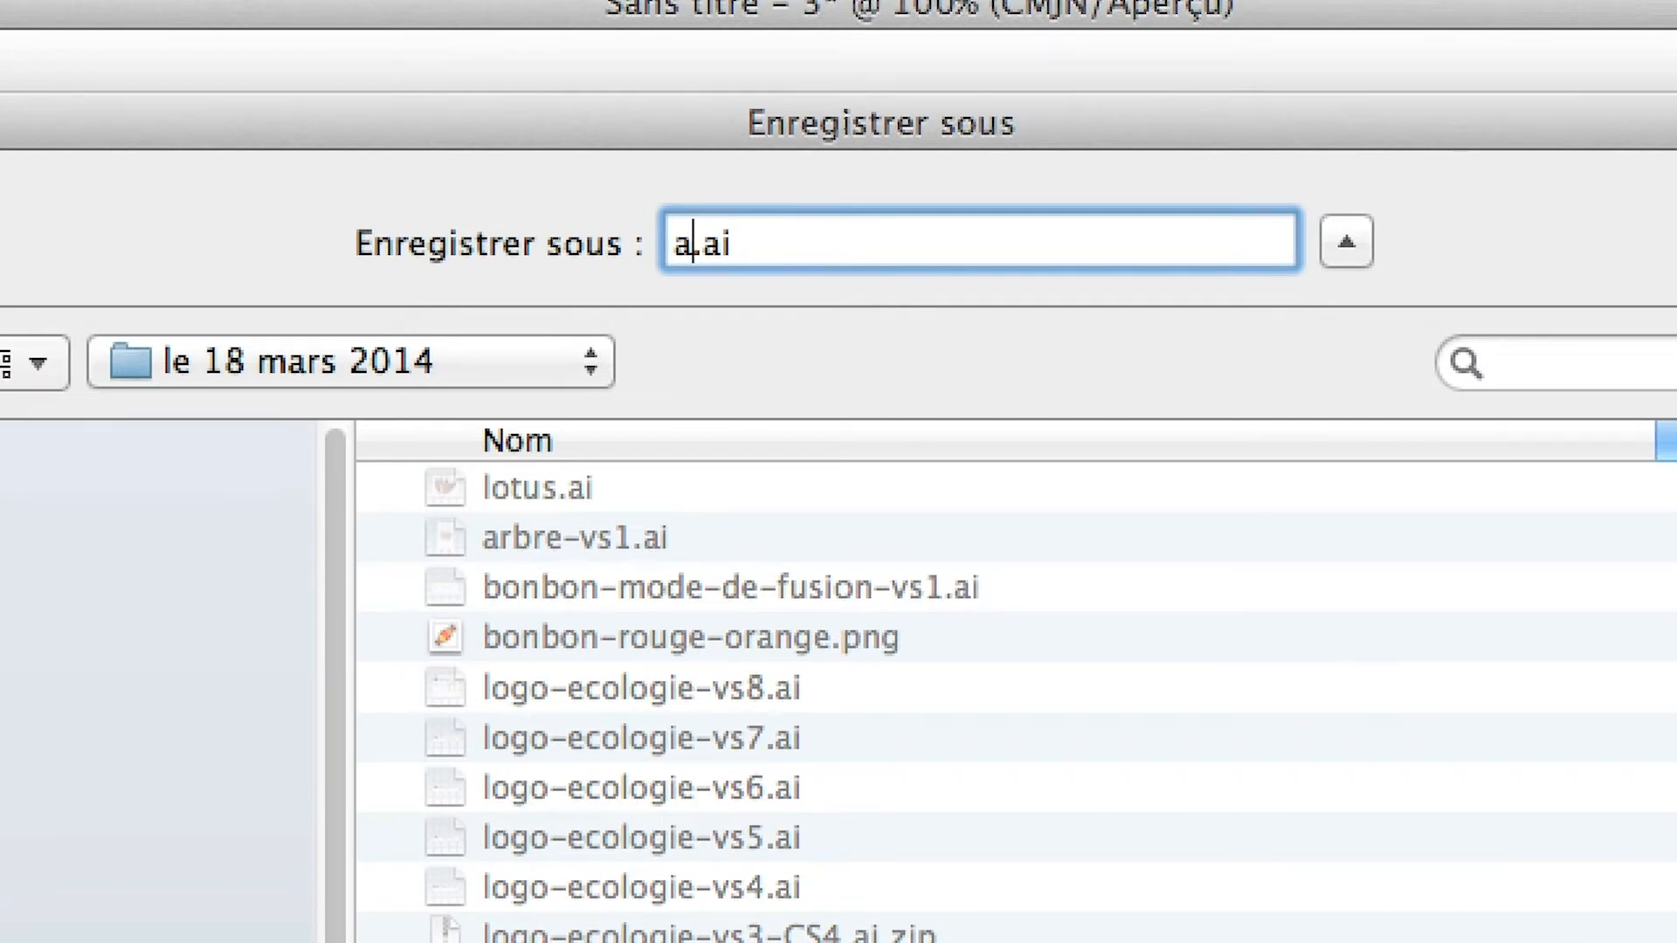
text(rbre)
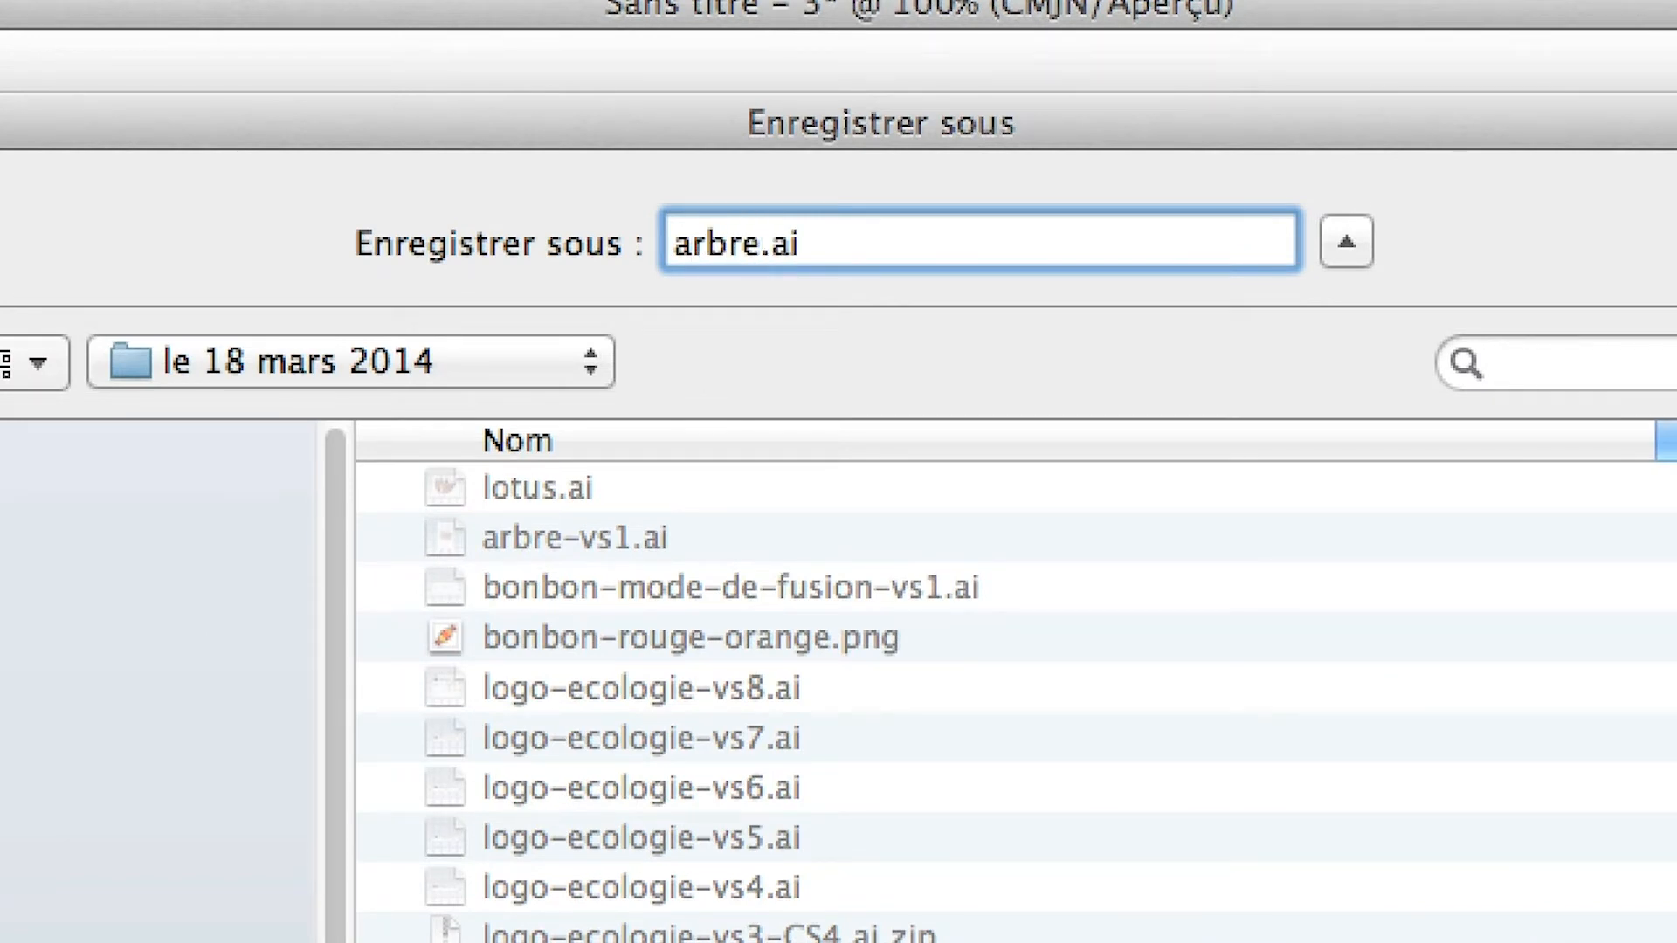
text(-vs)
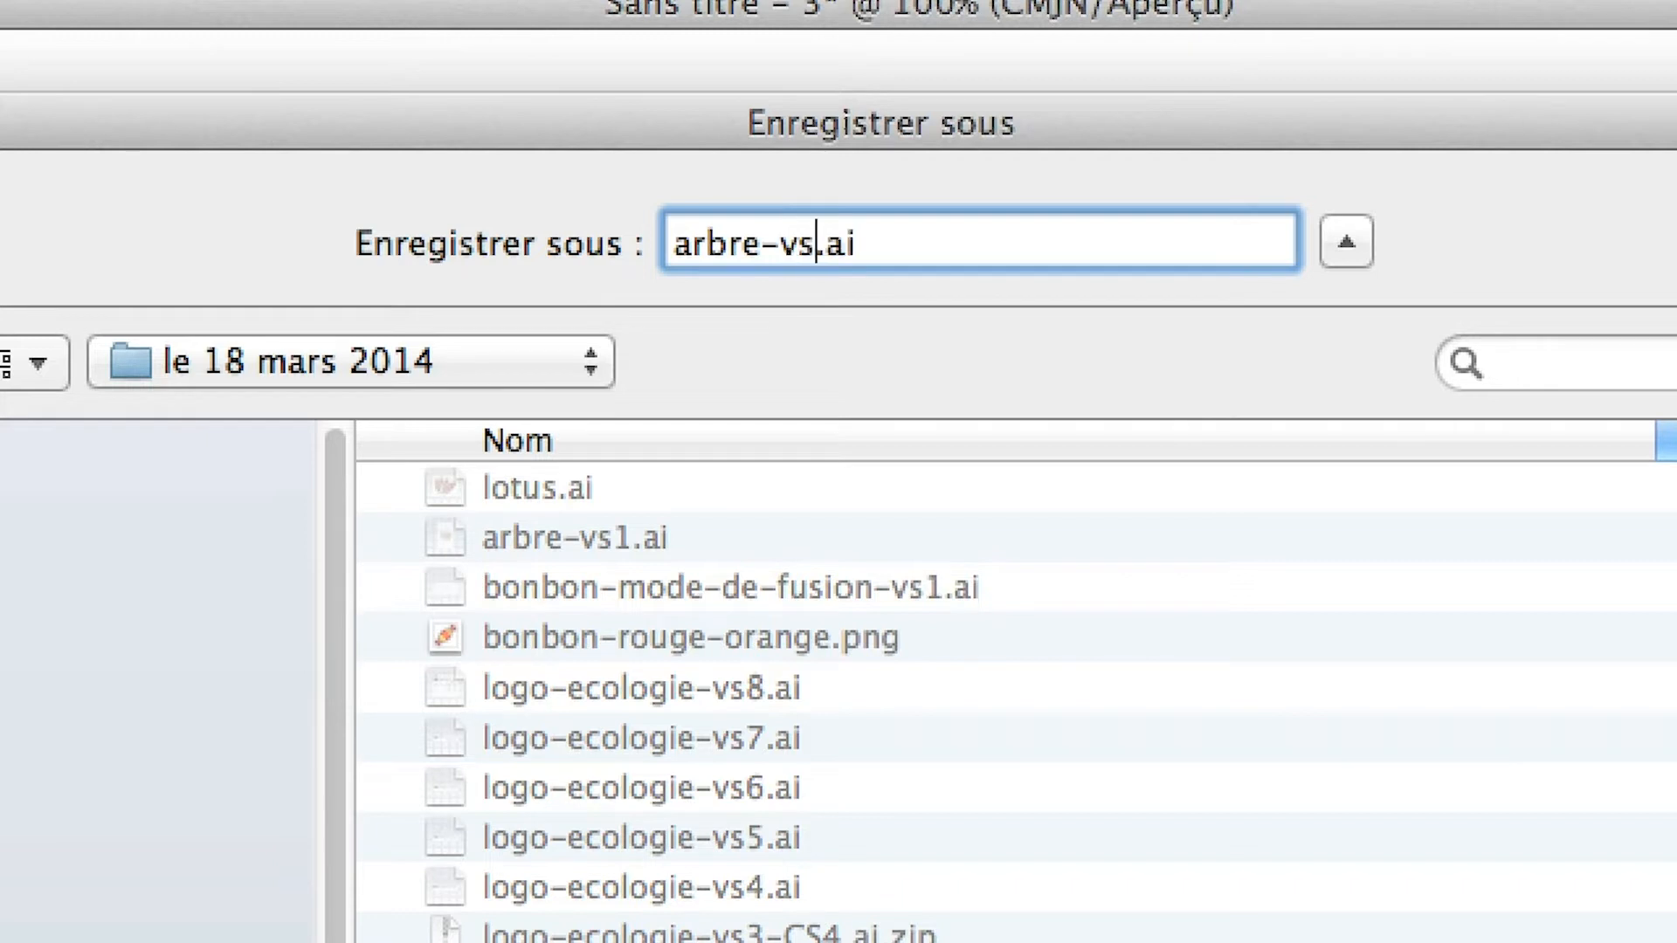
text(1)
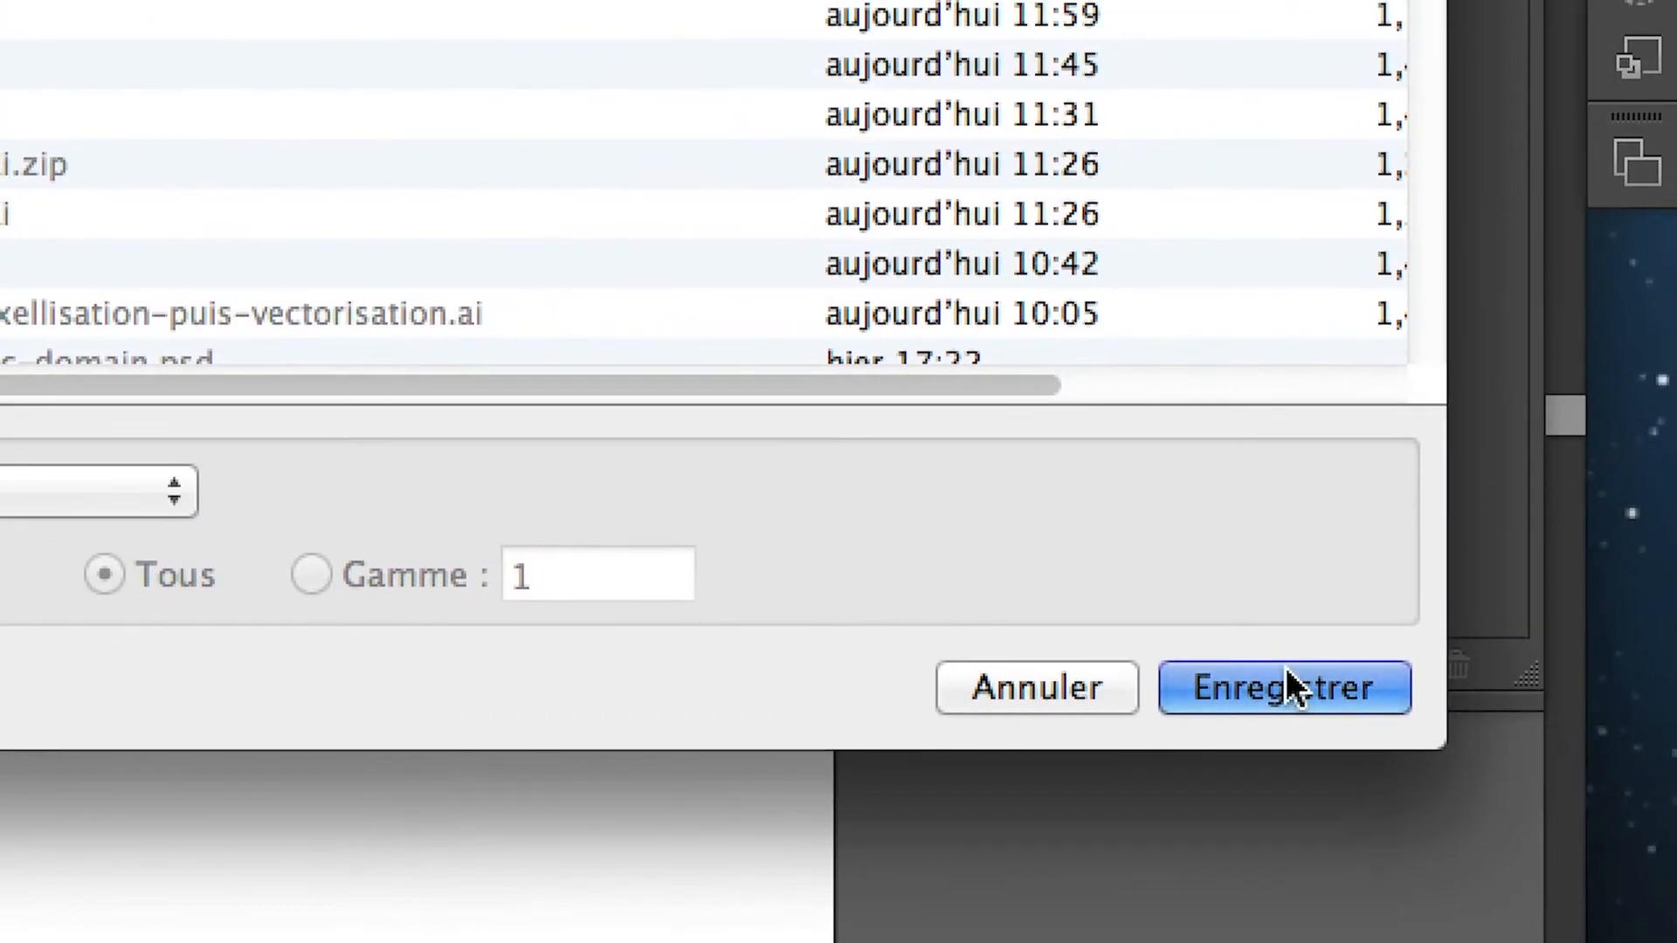
click(1286, 673)
click(954, 341)
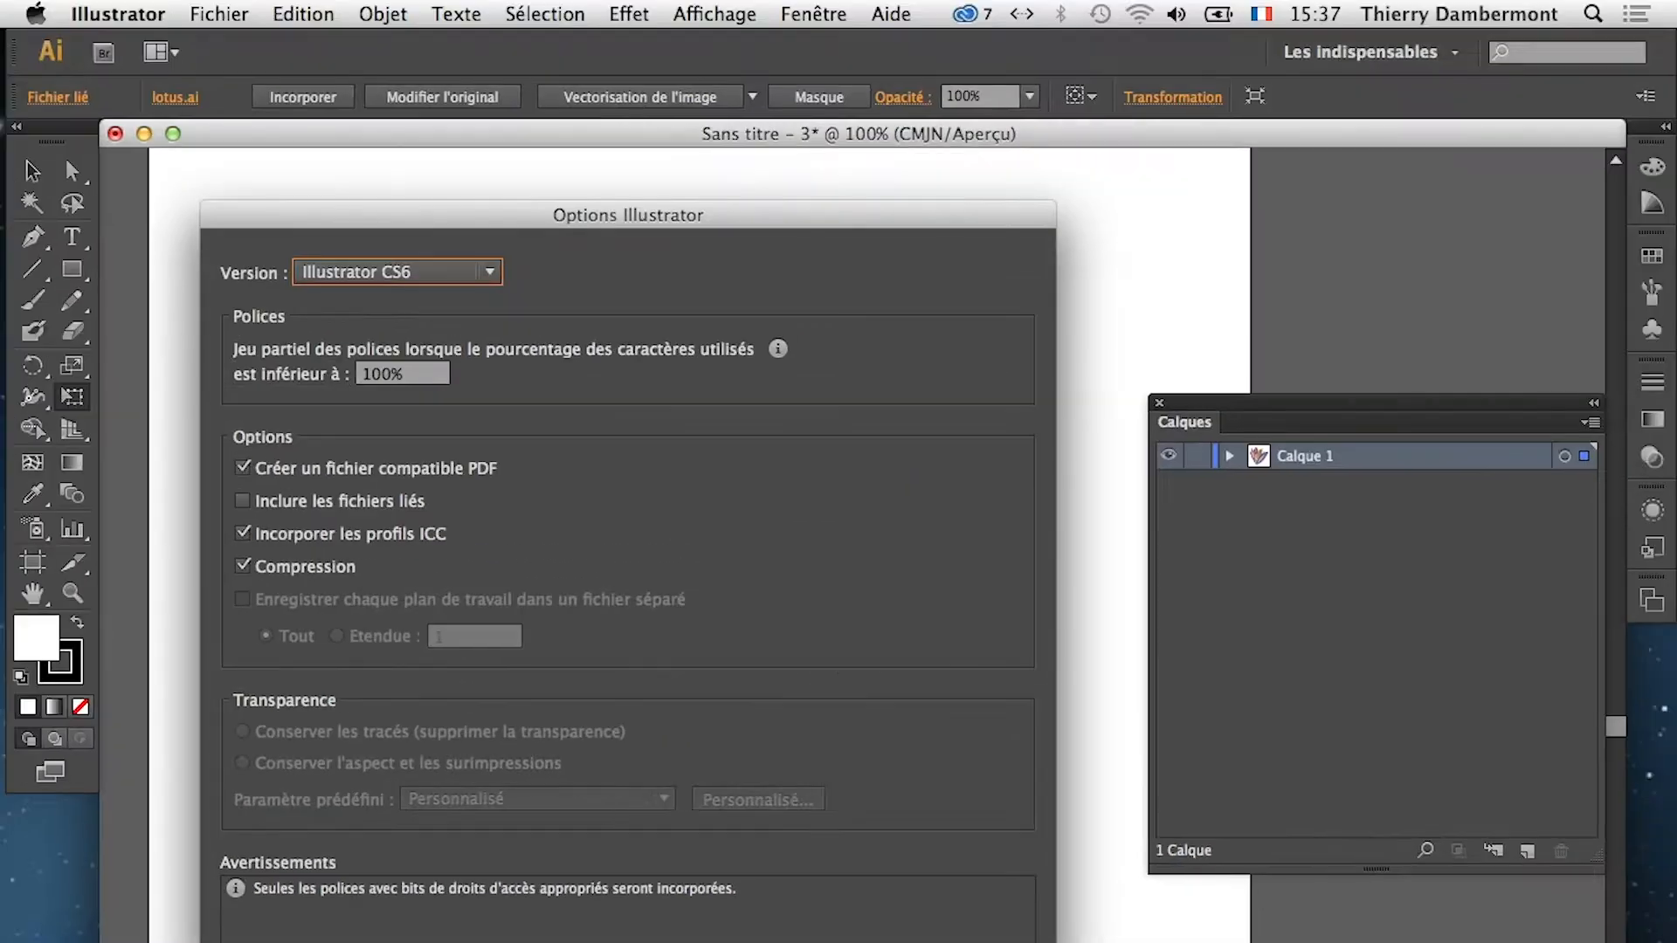
click(979, 942)
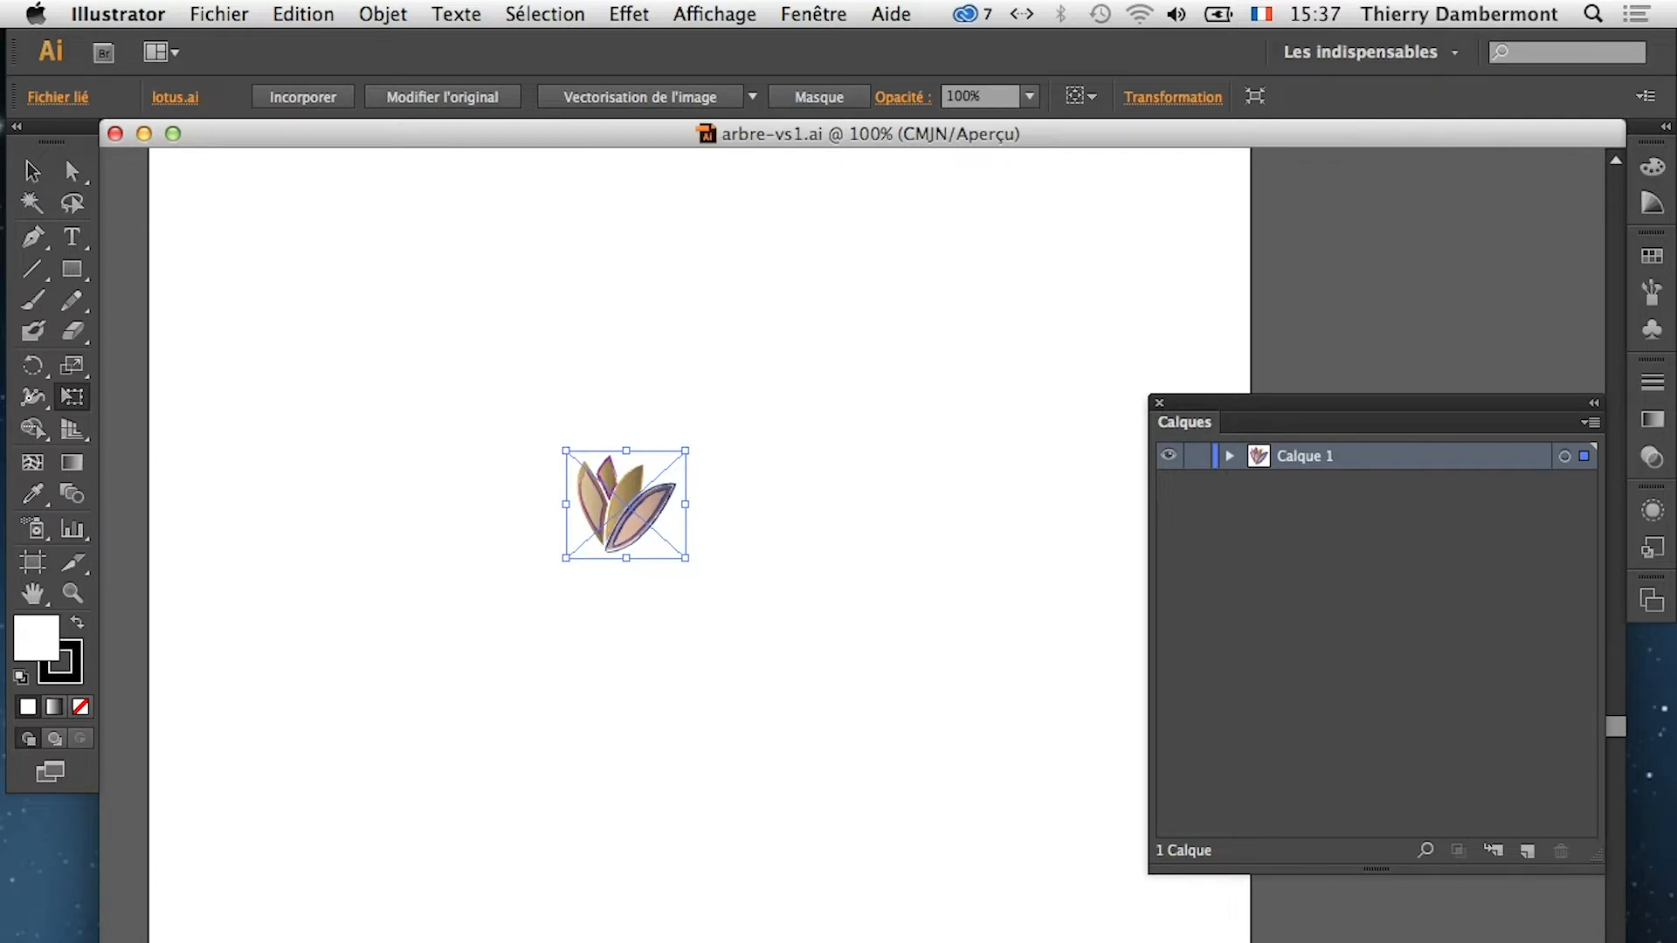
Reopen lotus.ai from the recent files and display its transparency grid
scroll(892, 726, down, 1)
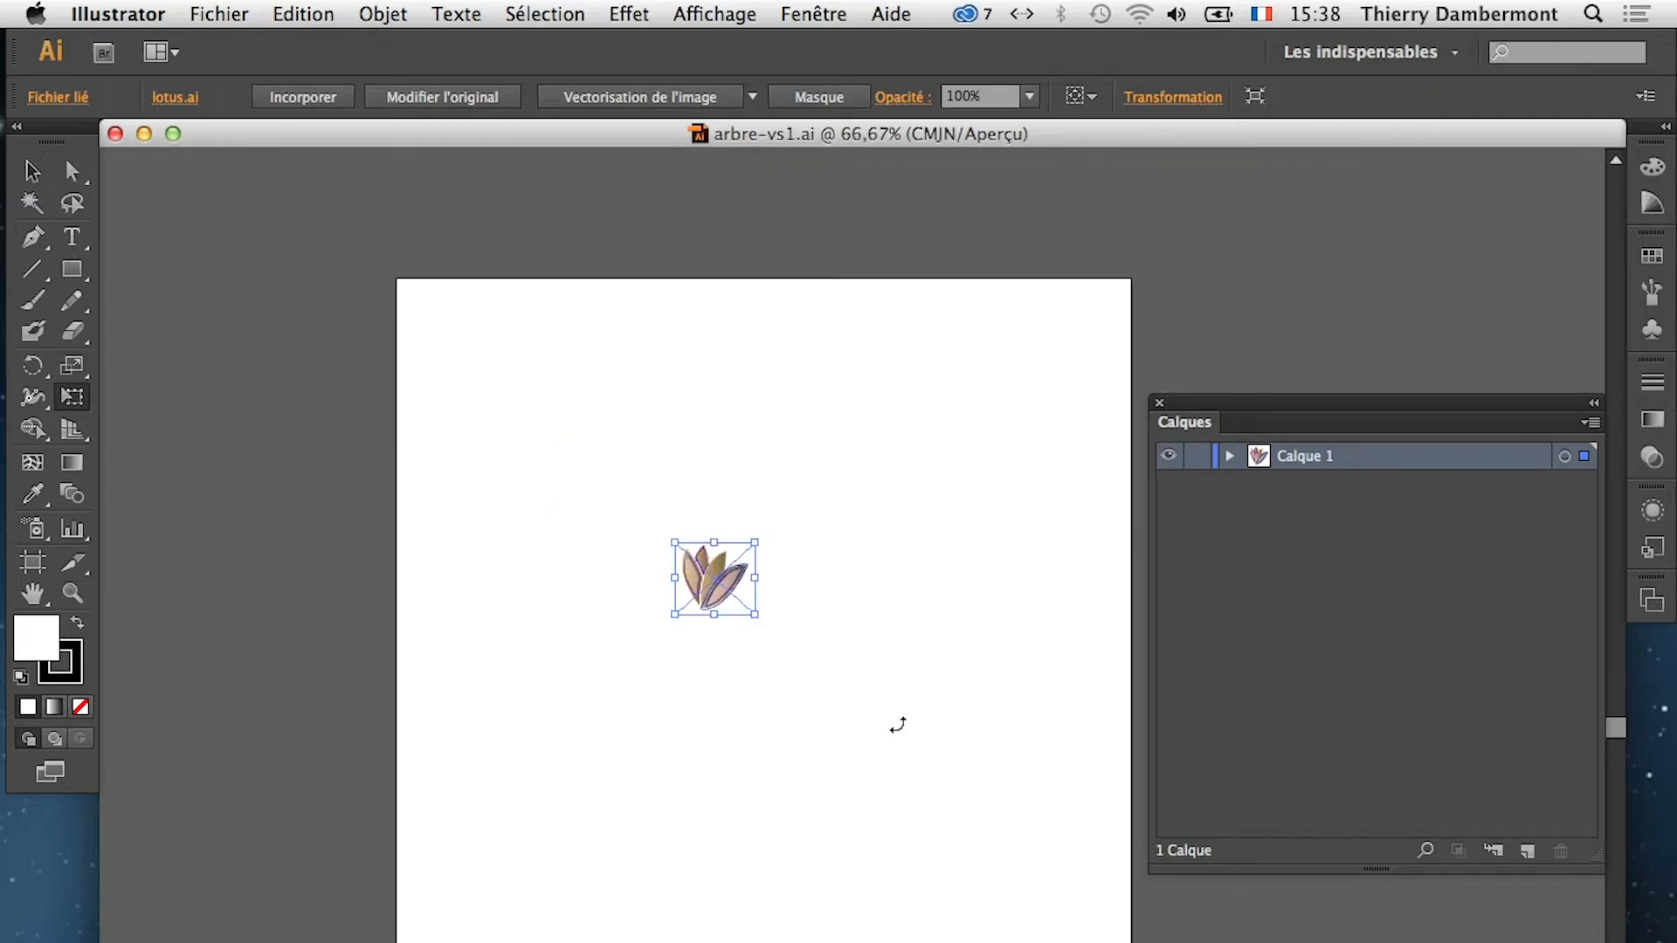
click(219, 13)
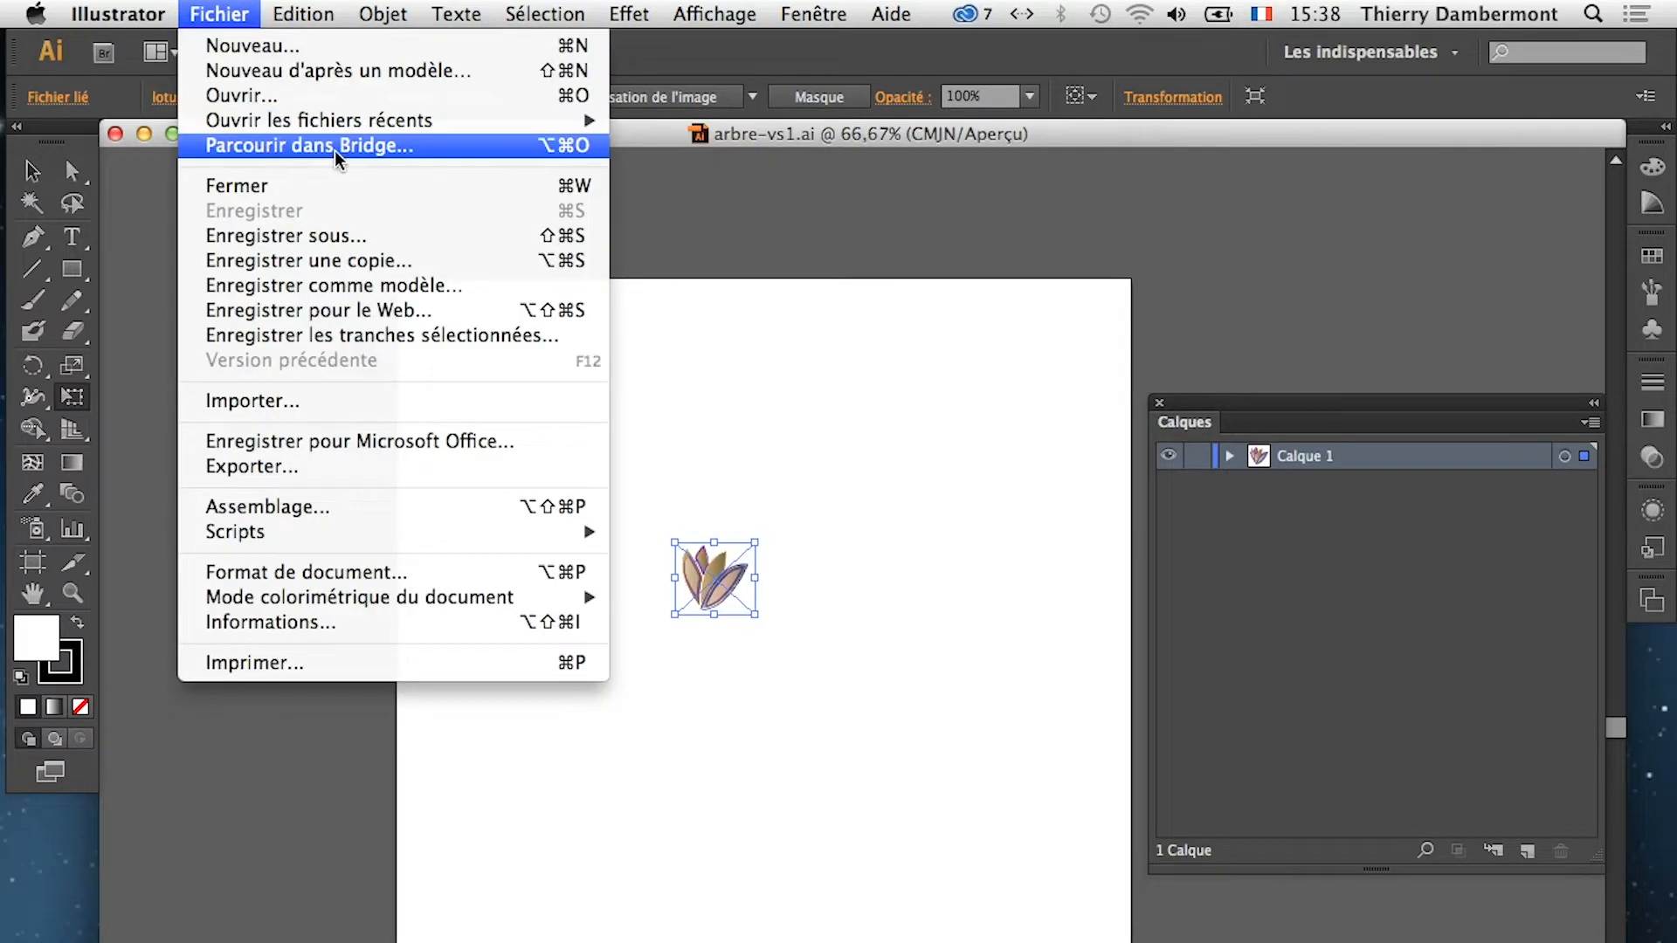
mouse_move(489, 120)
click(749, 148)
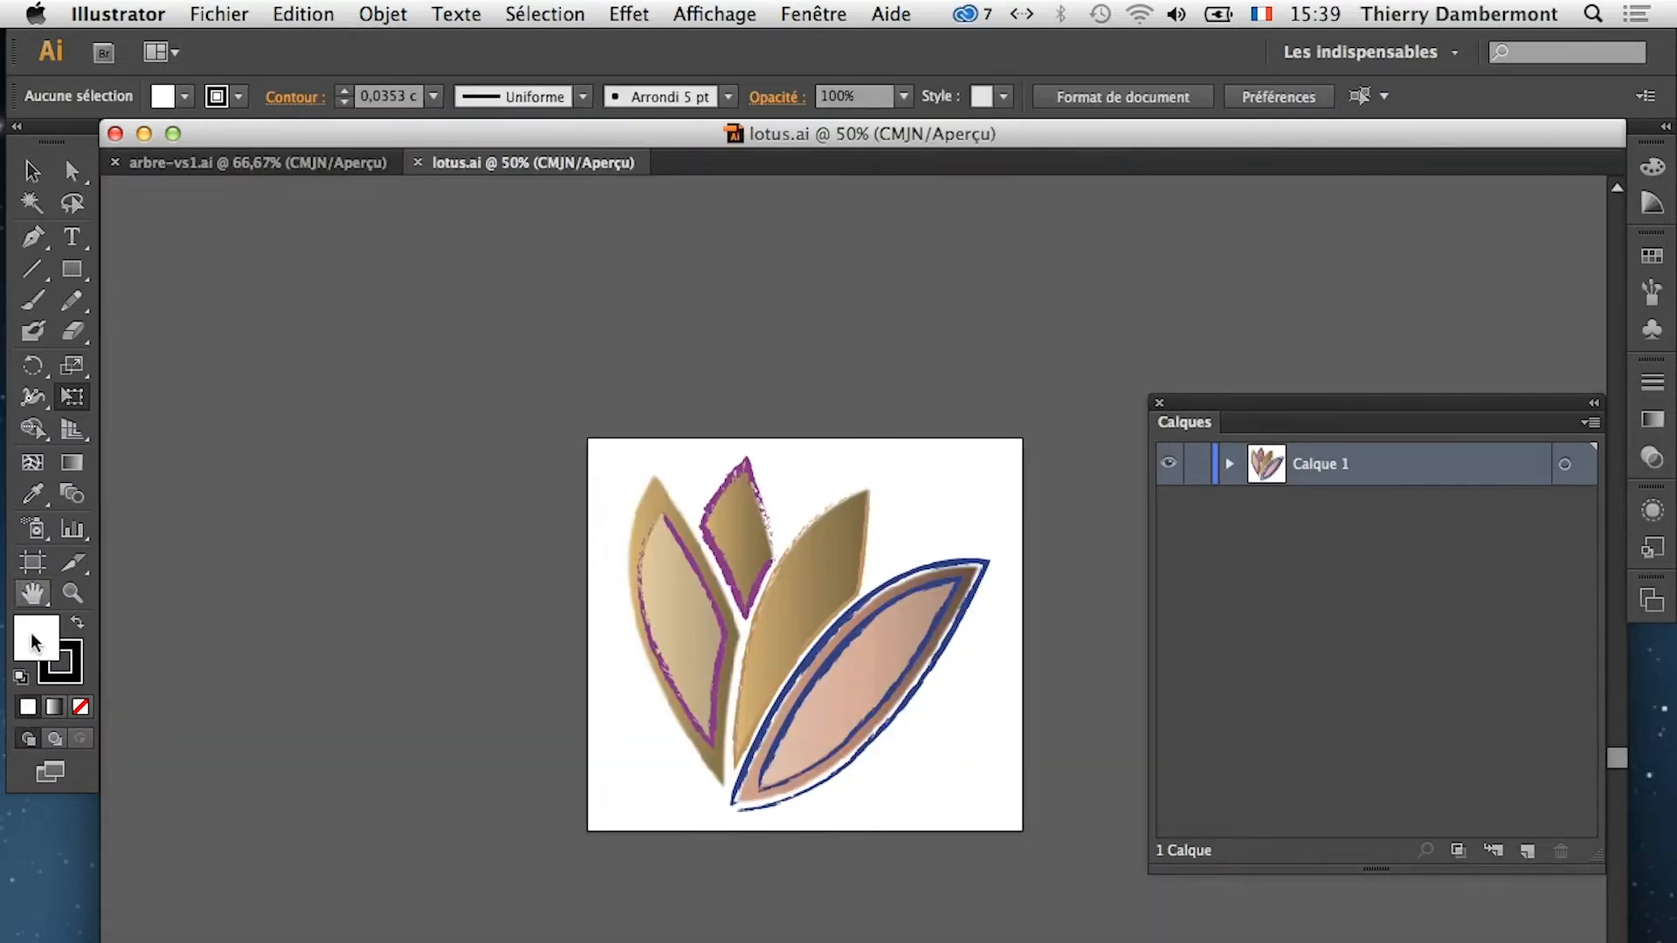
click(715, 14)
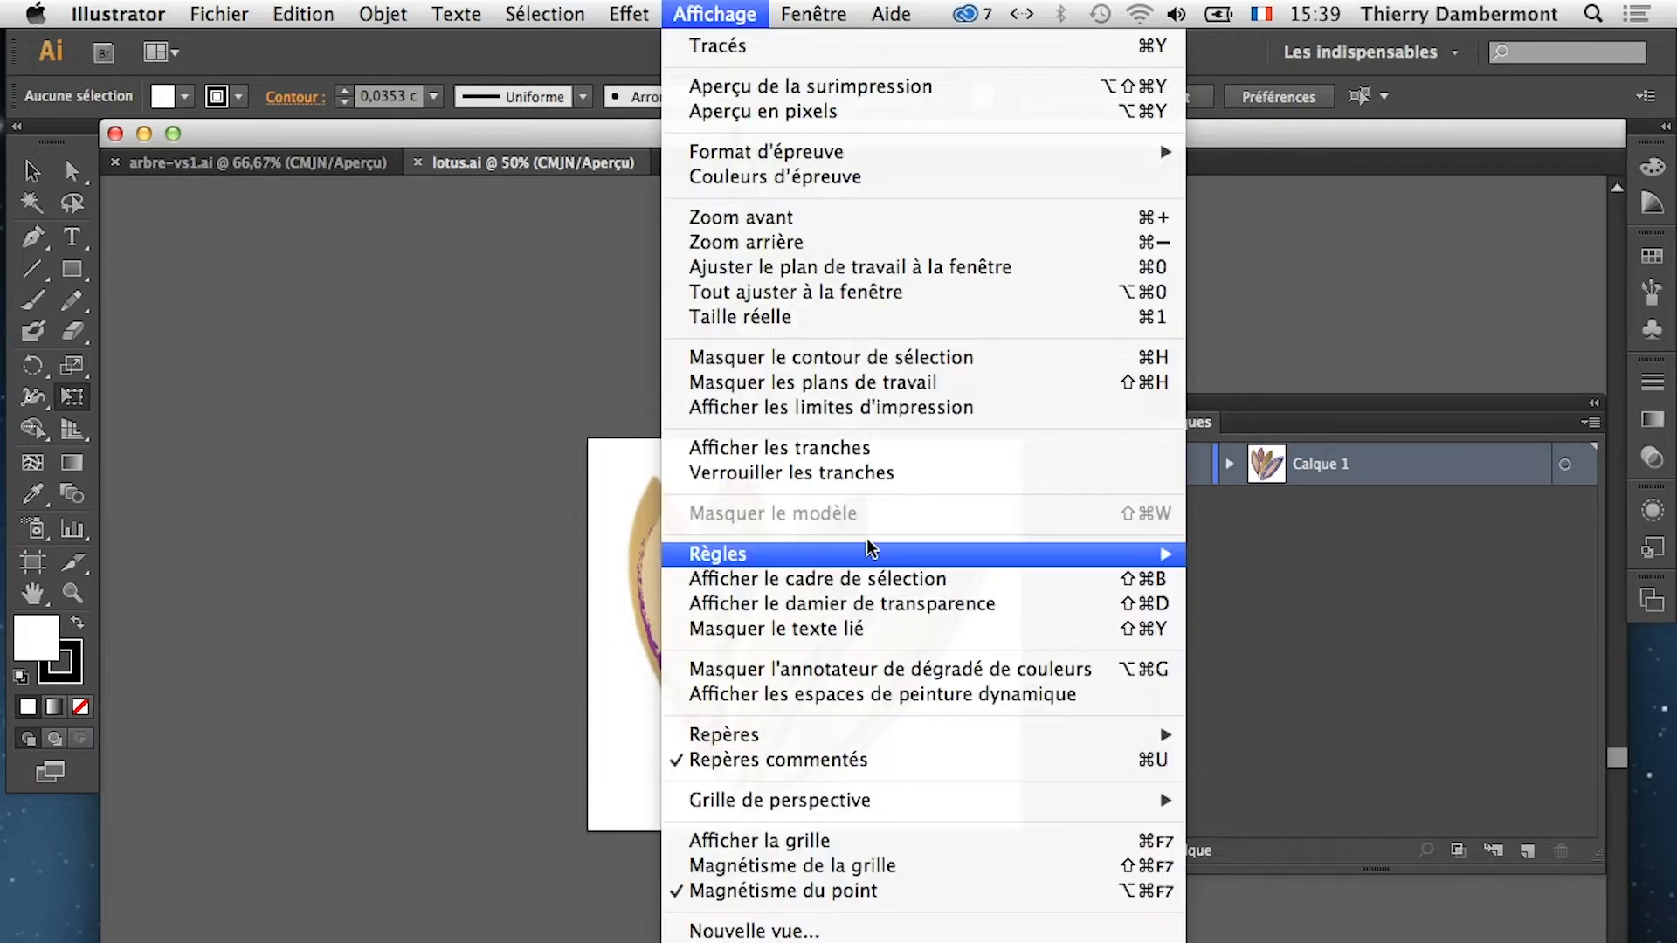
click(865, 599)
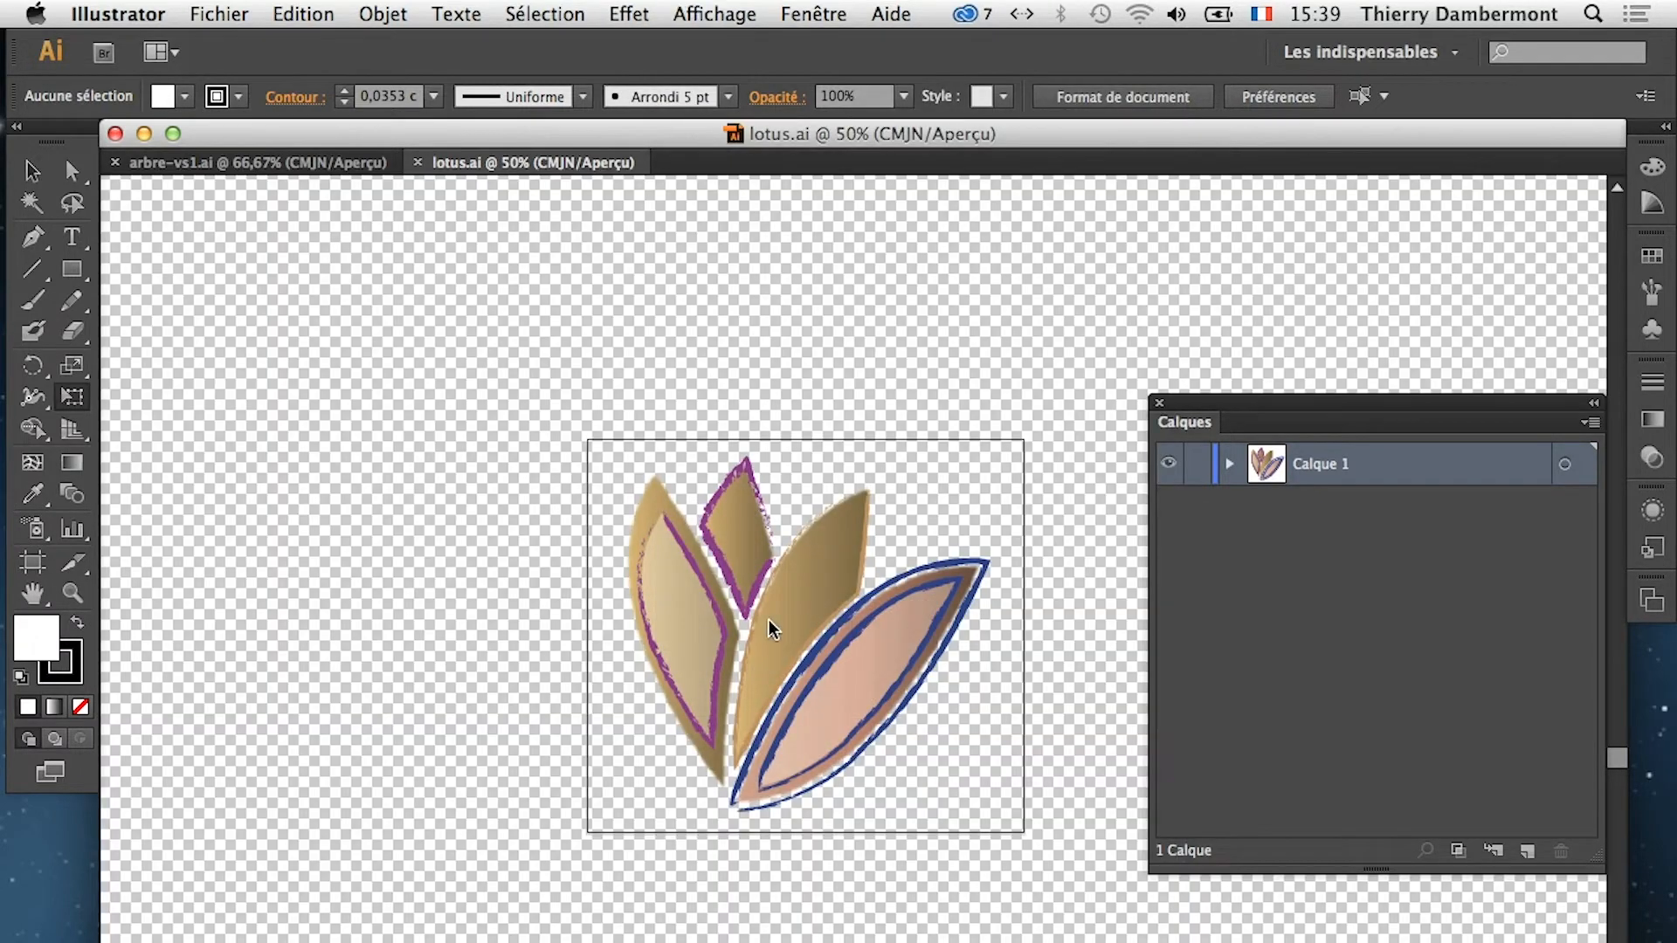
Draw a second artboard overlapping the lotus with the Artboard tool, try moving the artboards, and undo the last move
click(32, 562)
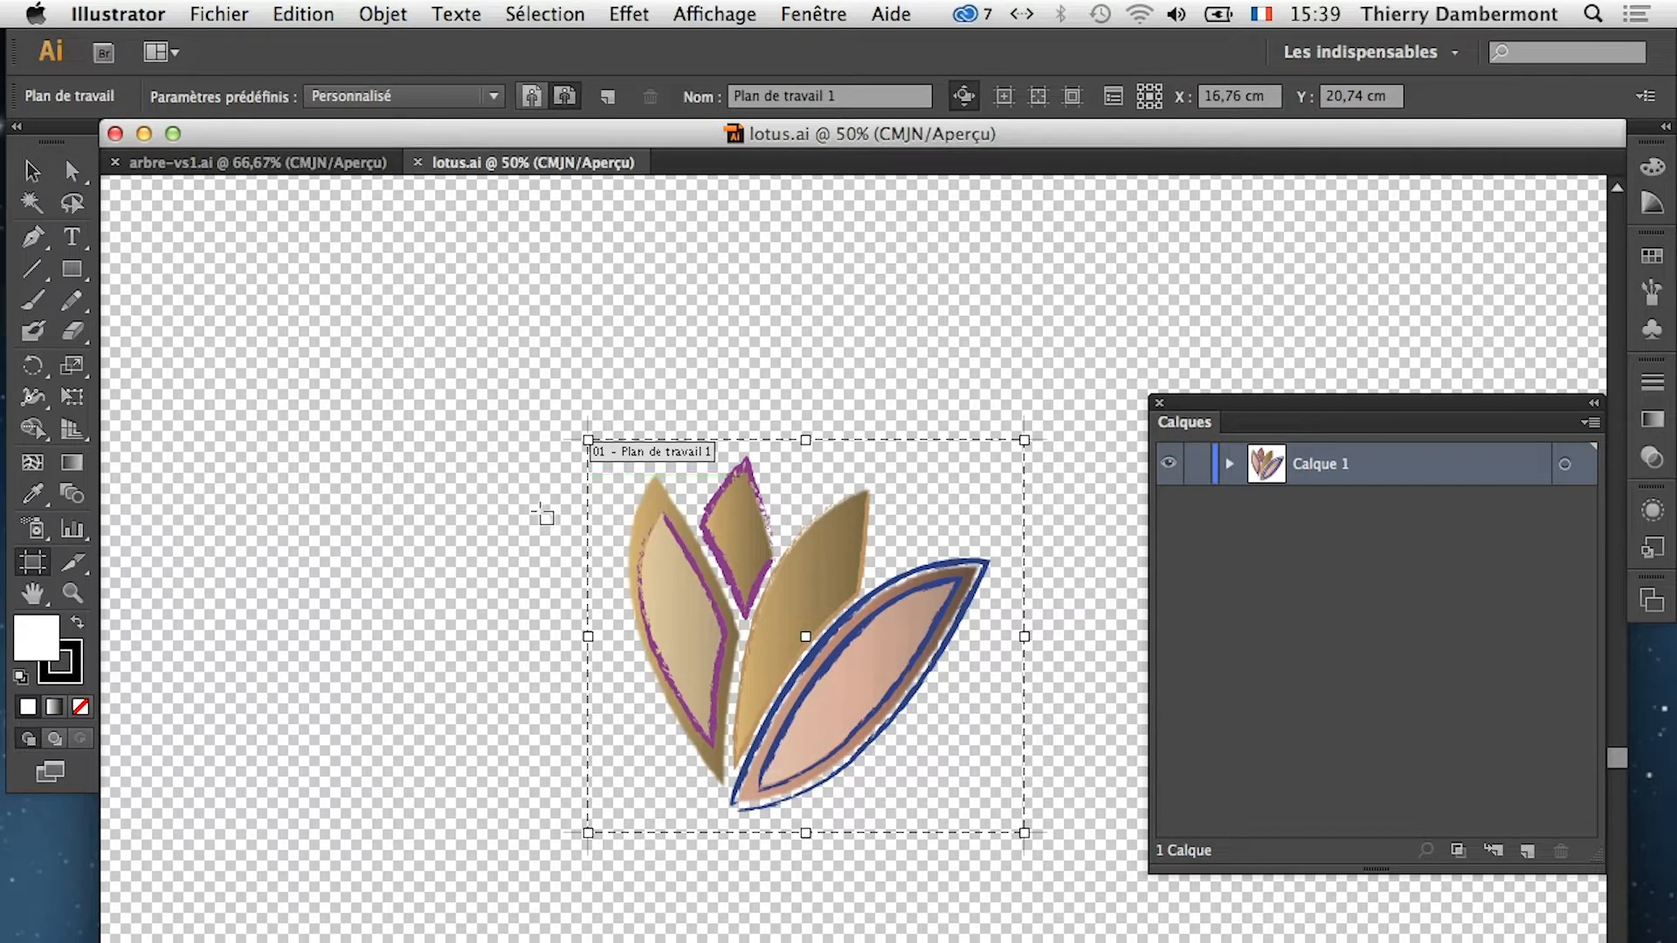
drag(536, 475, 981, 926)
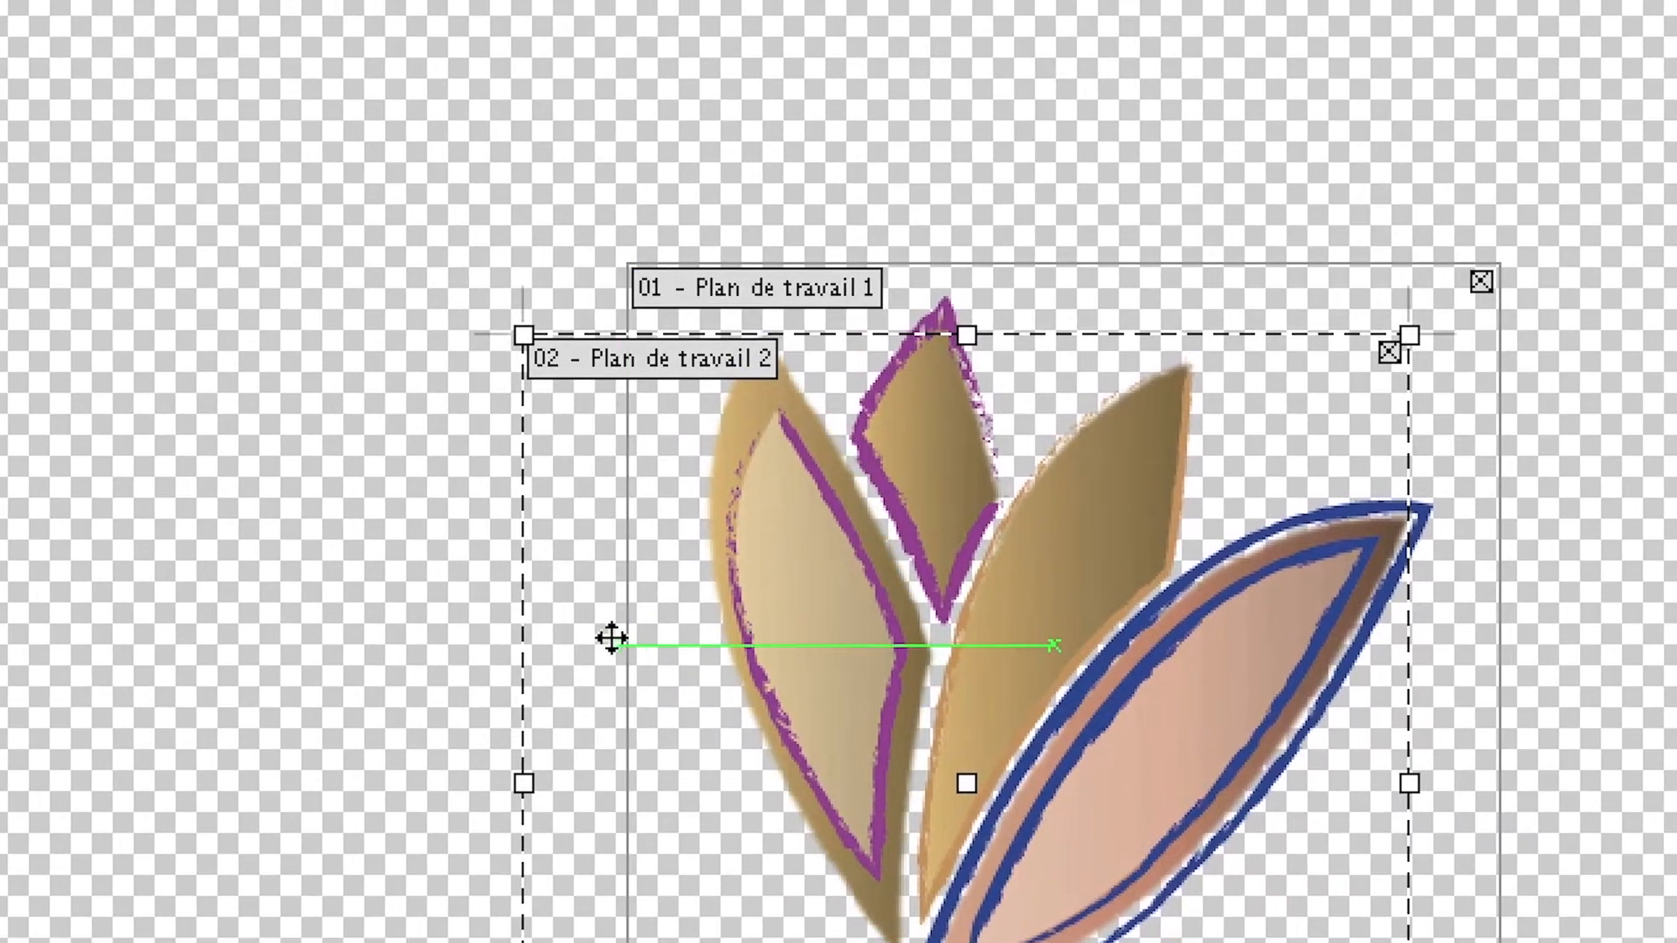
drag(472, 587, 250, 374)
drag(531, 562, 527, 563)
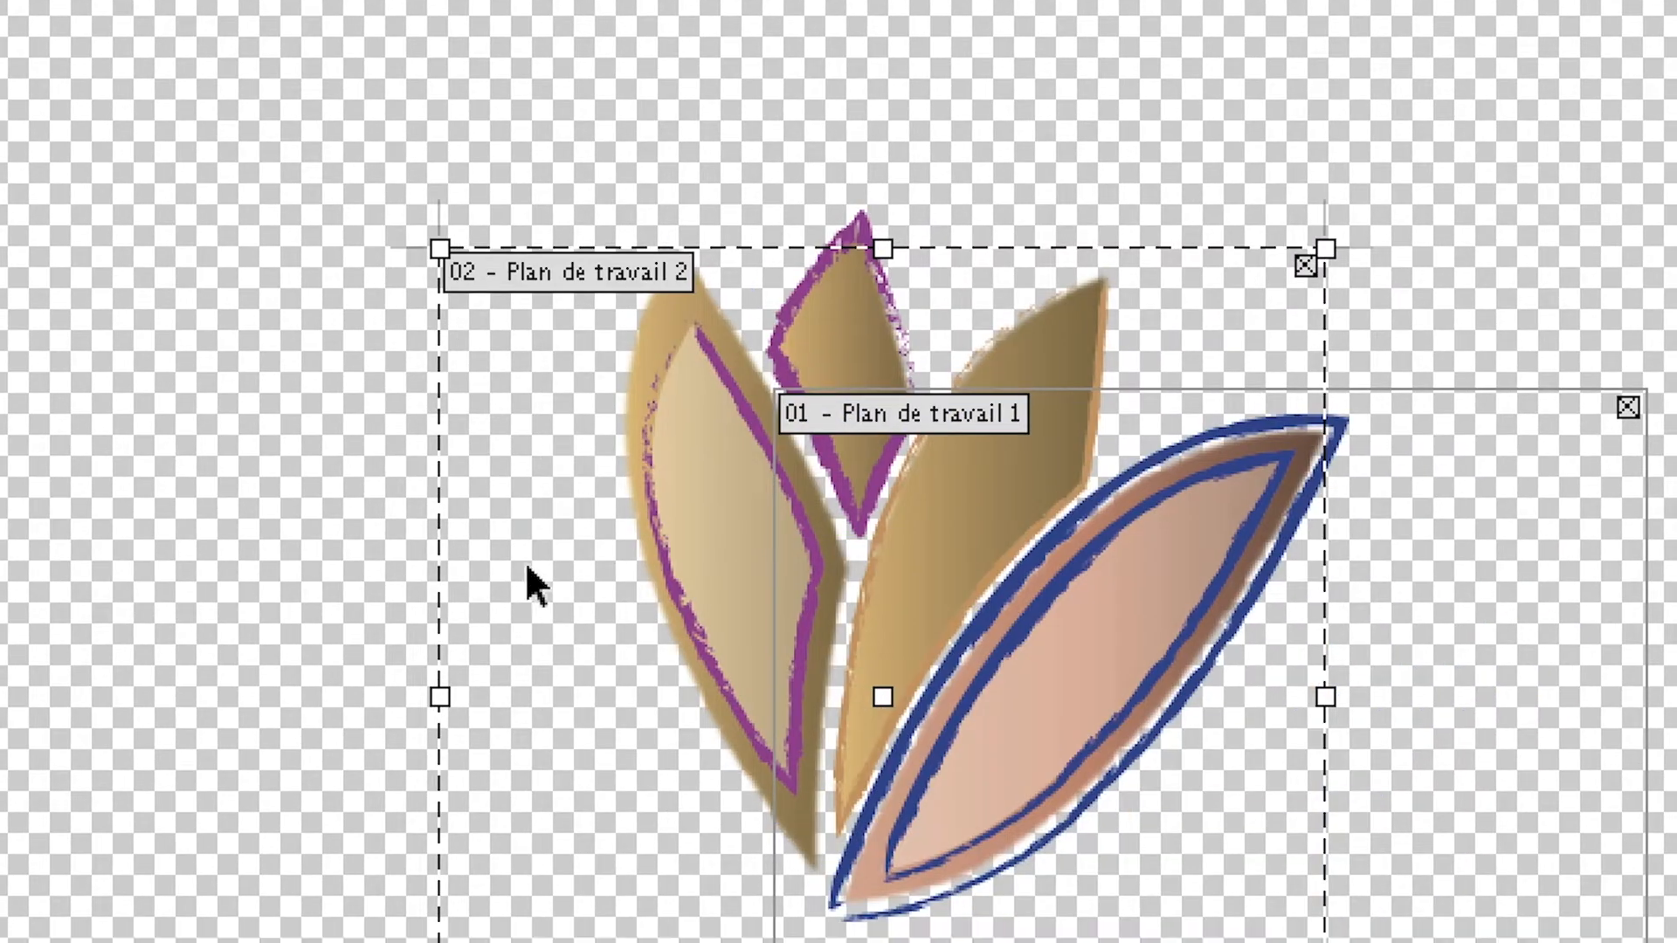
key(ctrl+z)
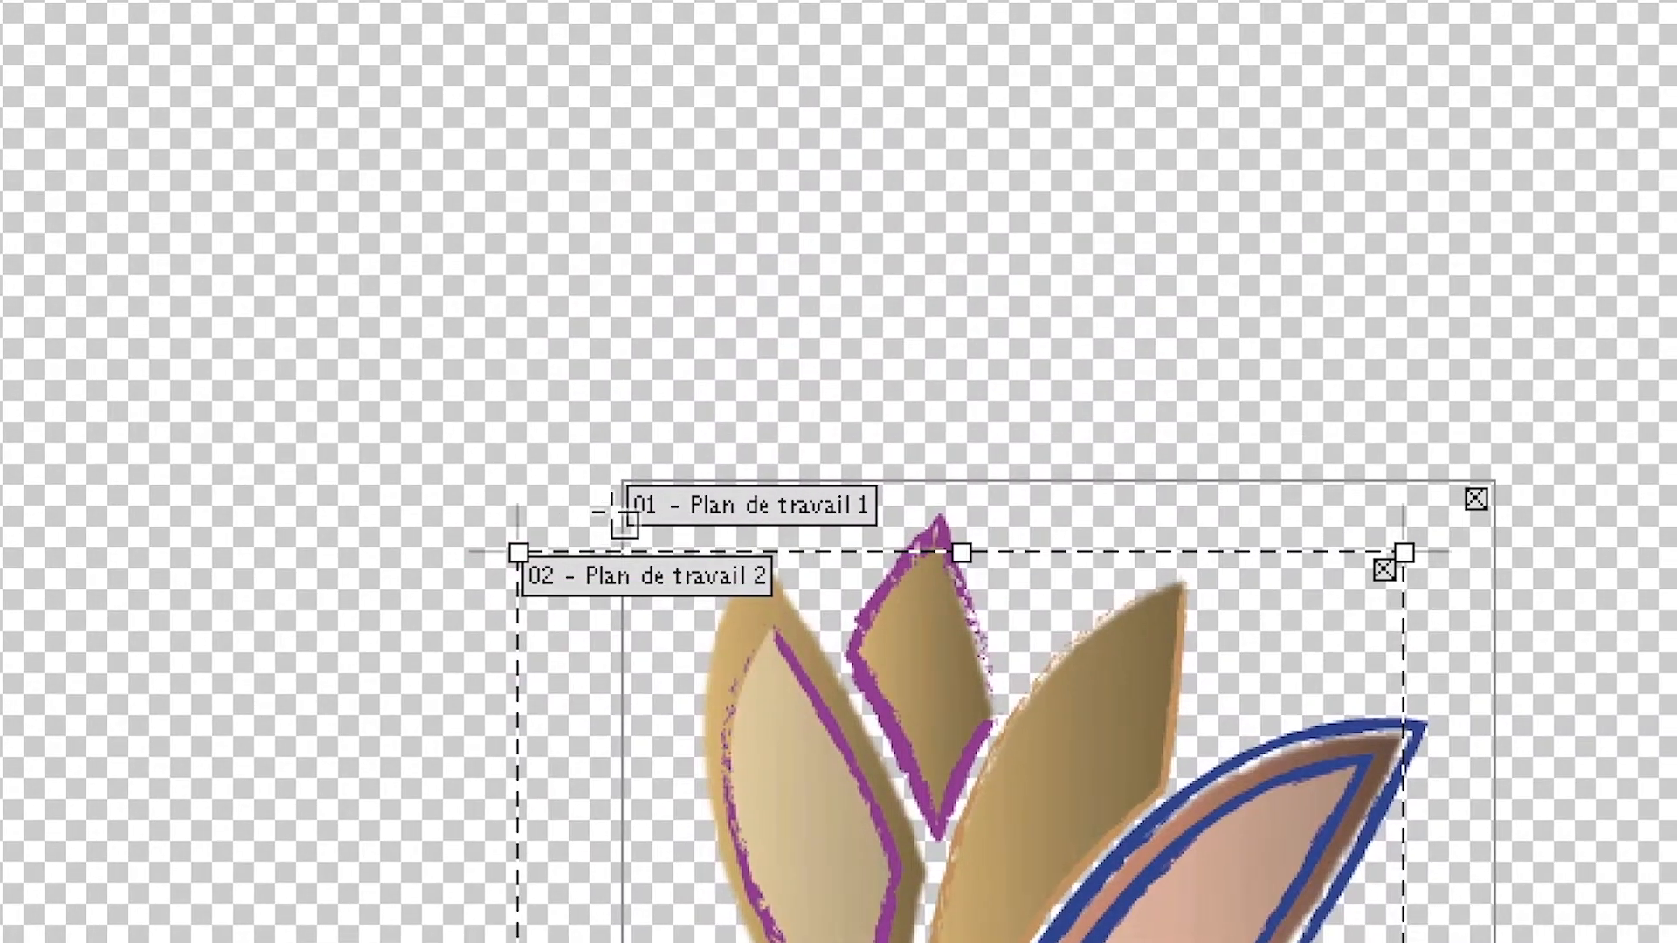
Switch the active artboard between the two overlapping ones, and delete Plan de travail 2
click(926, 404)
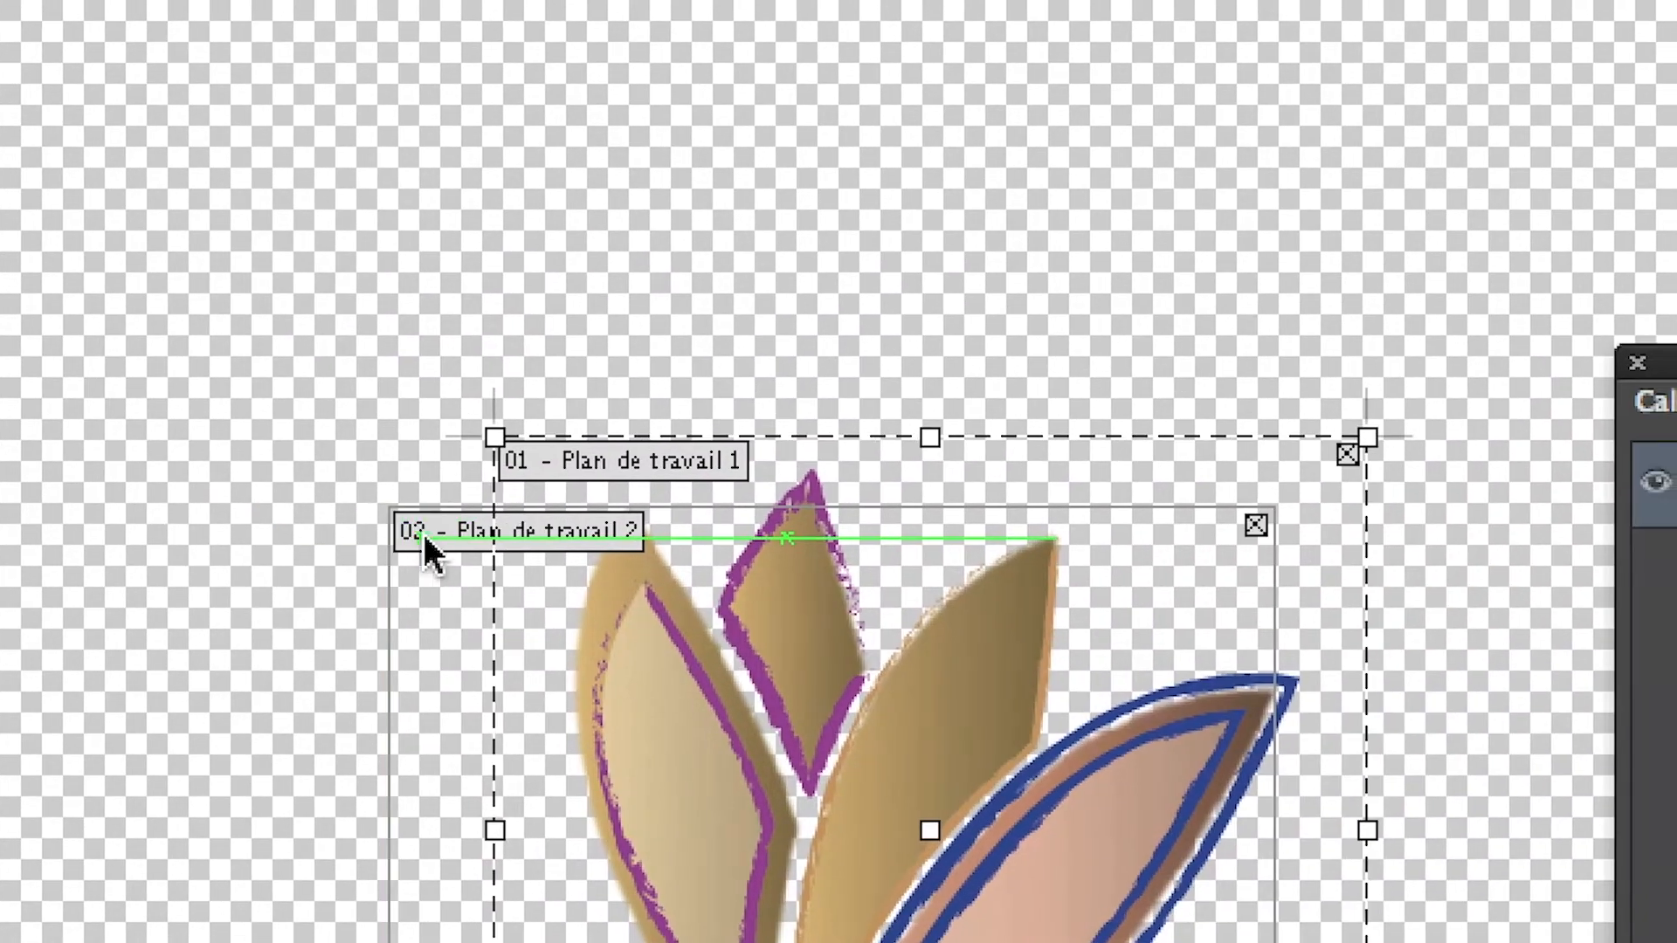
click(430, 541)
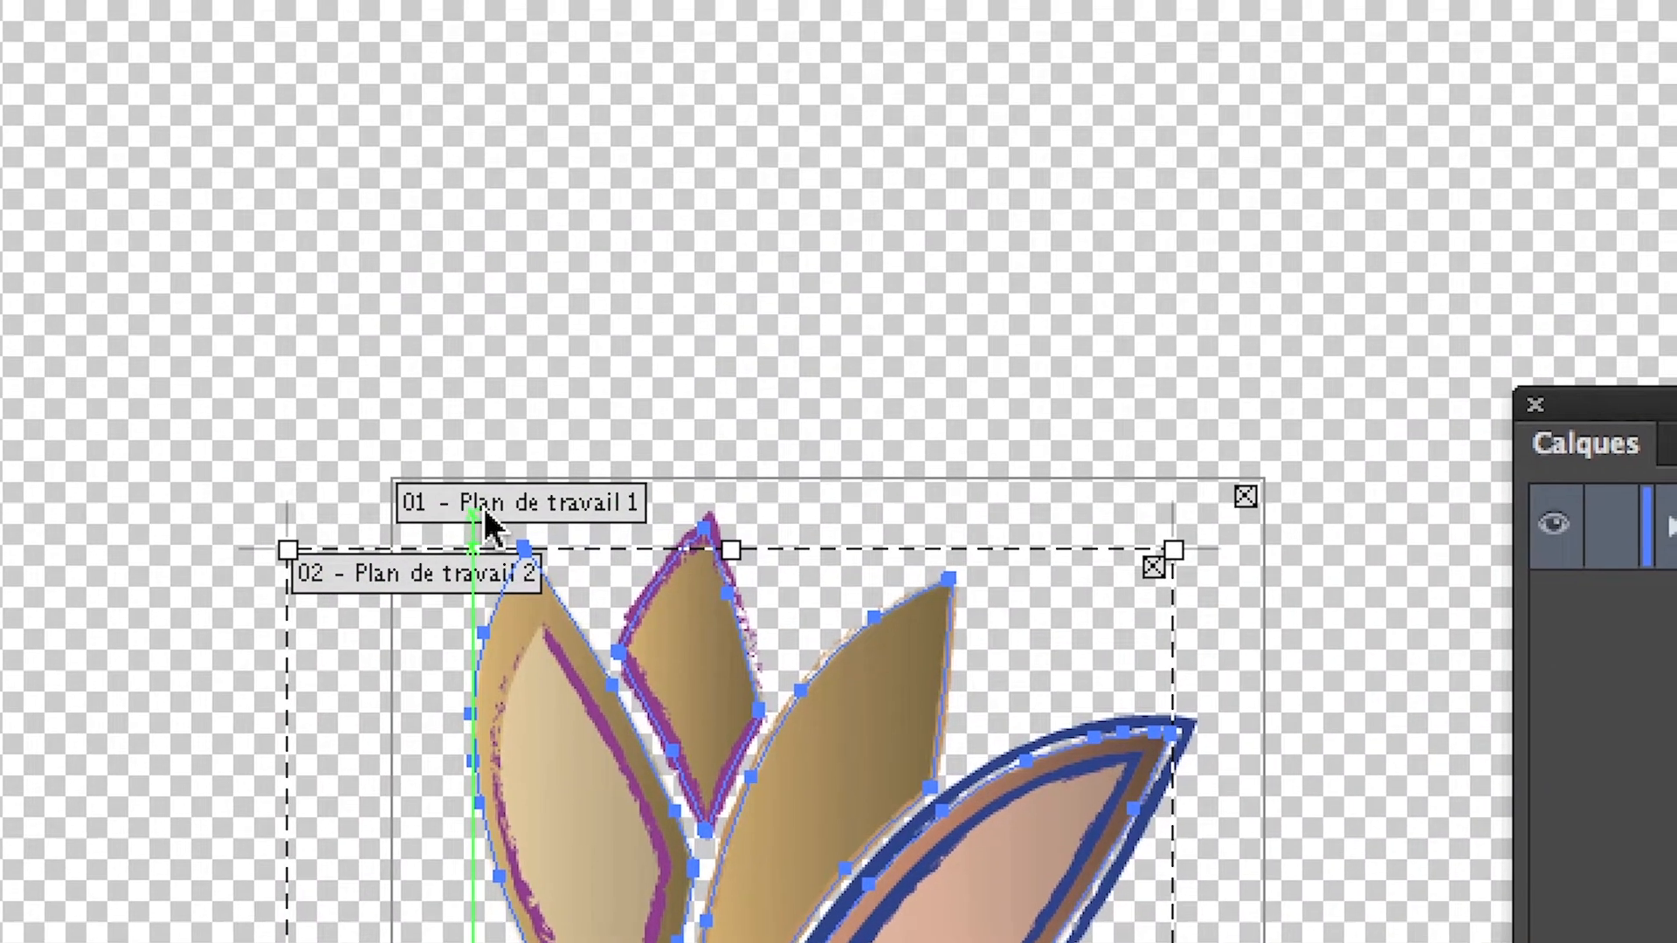
click(576, 466)
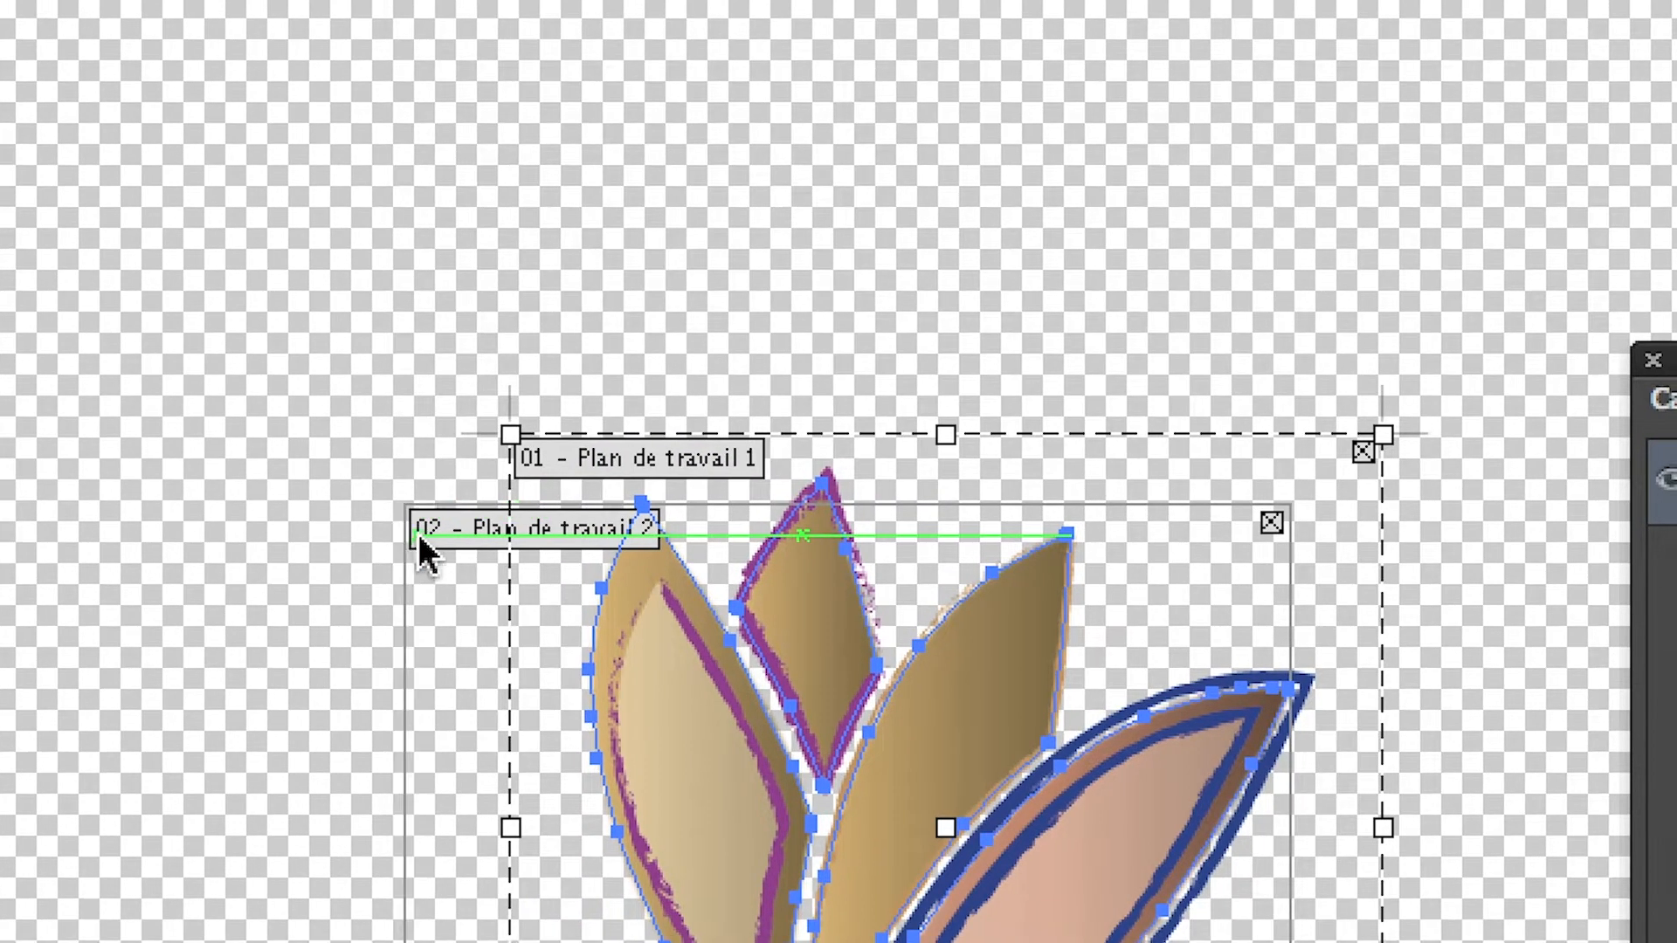
click(299, 576)
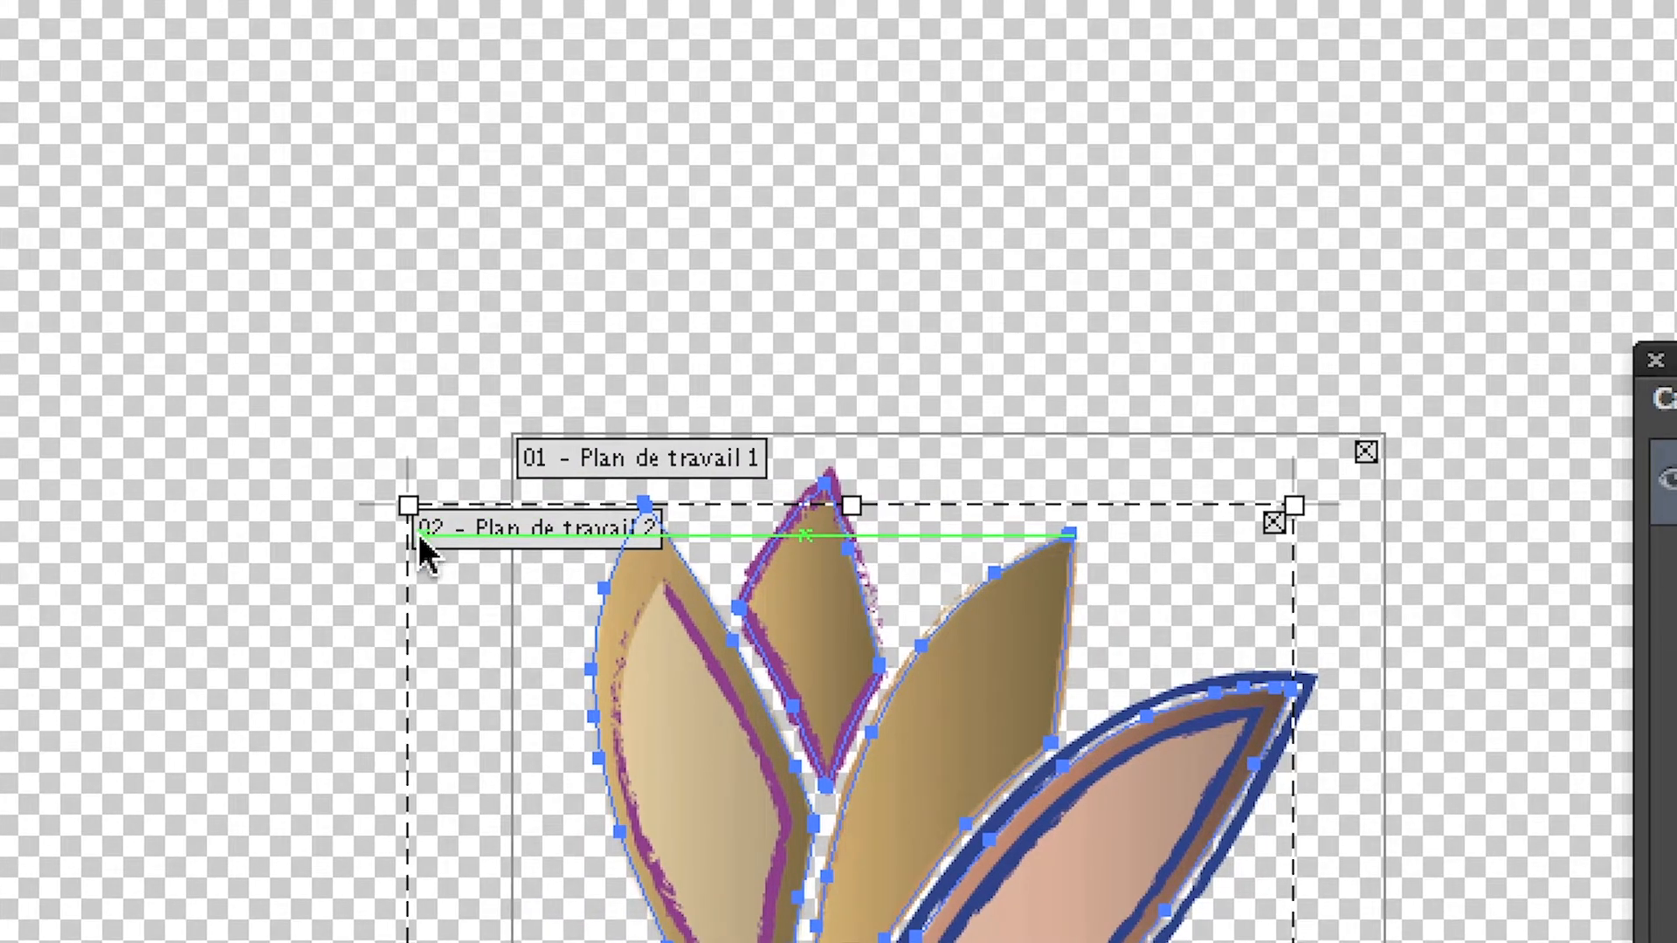
key(Delete)
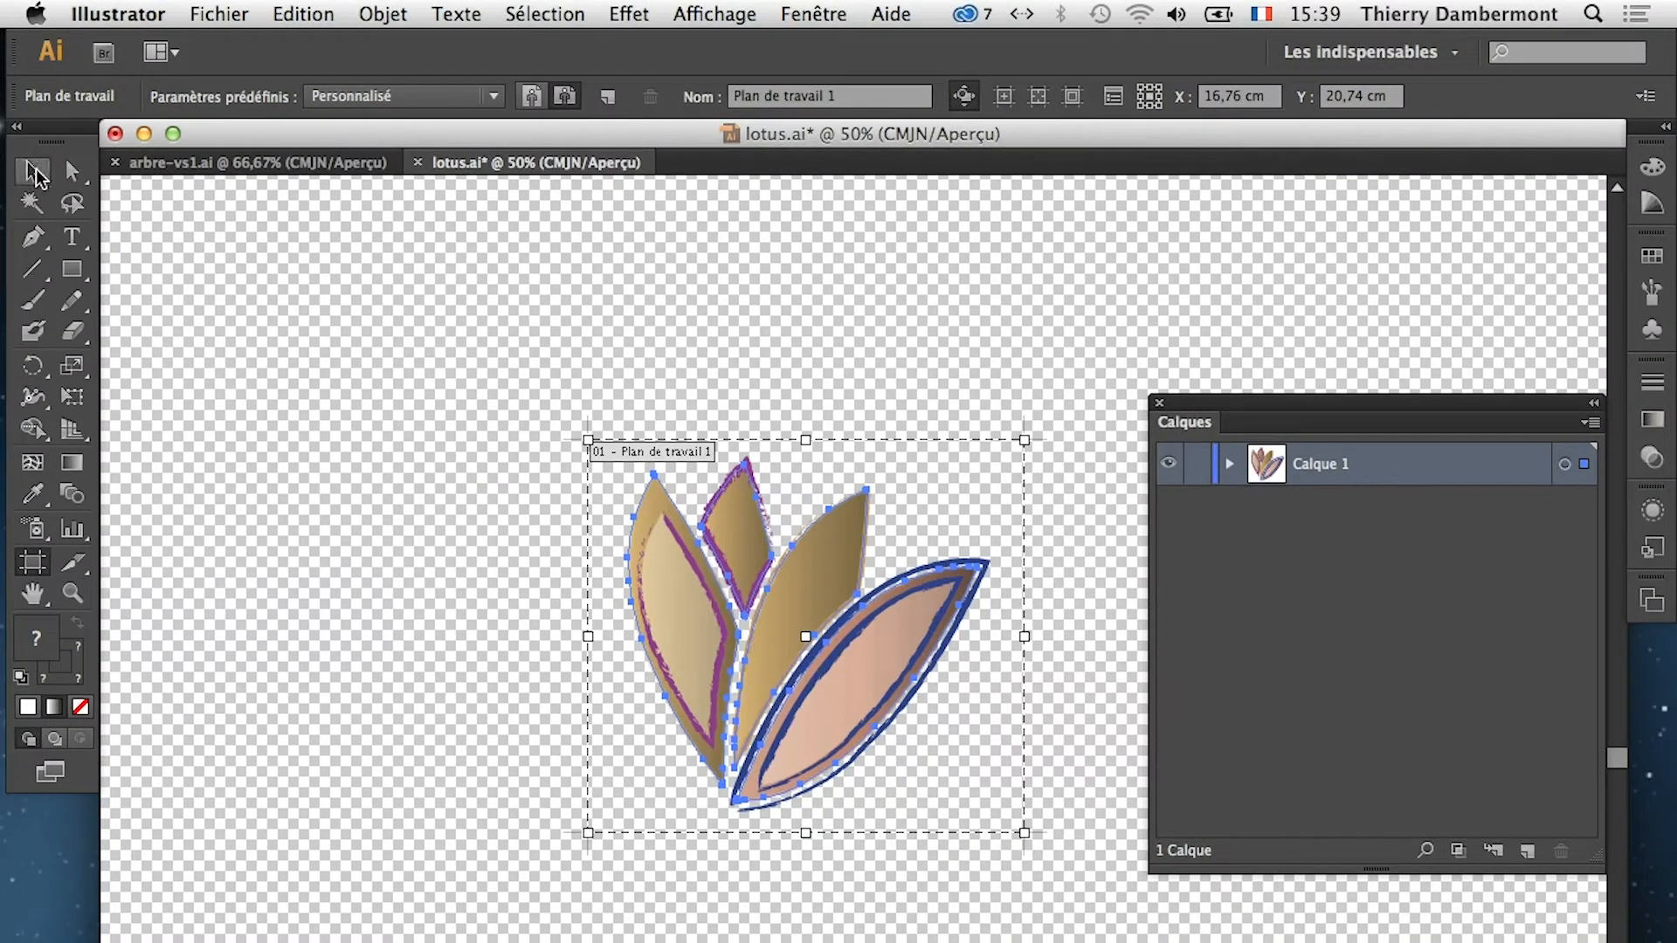
Leave artboard editing with the Selection tool, save lotus.ai, and close it to return to arbre-vs1.ai
click(34, 170)
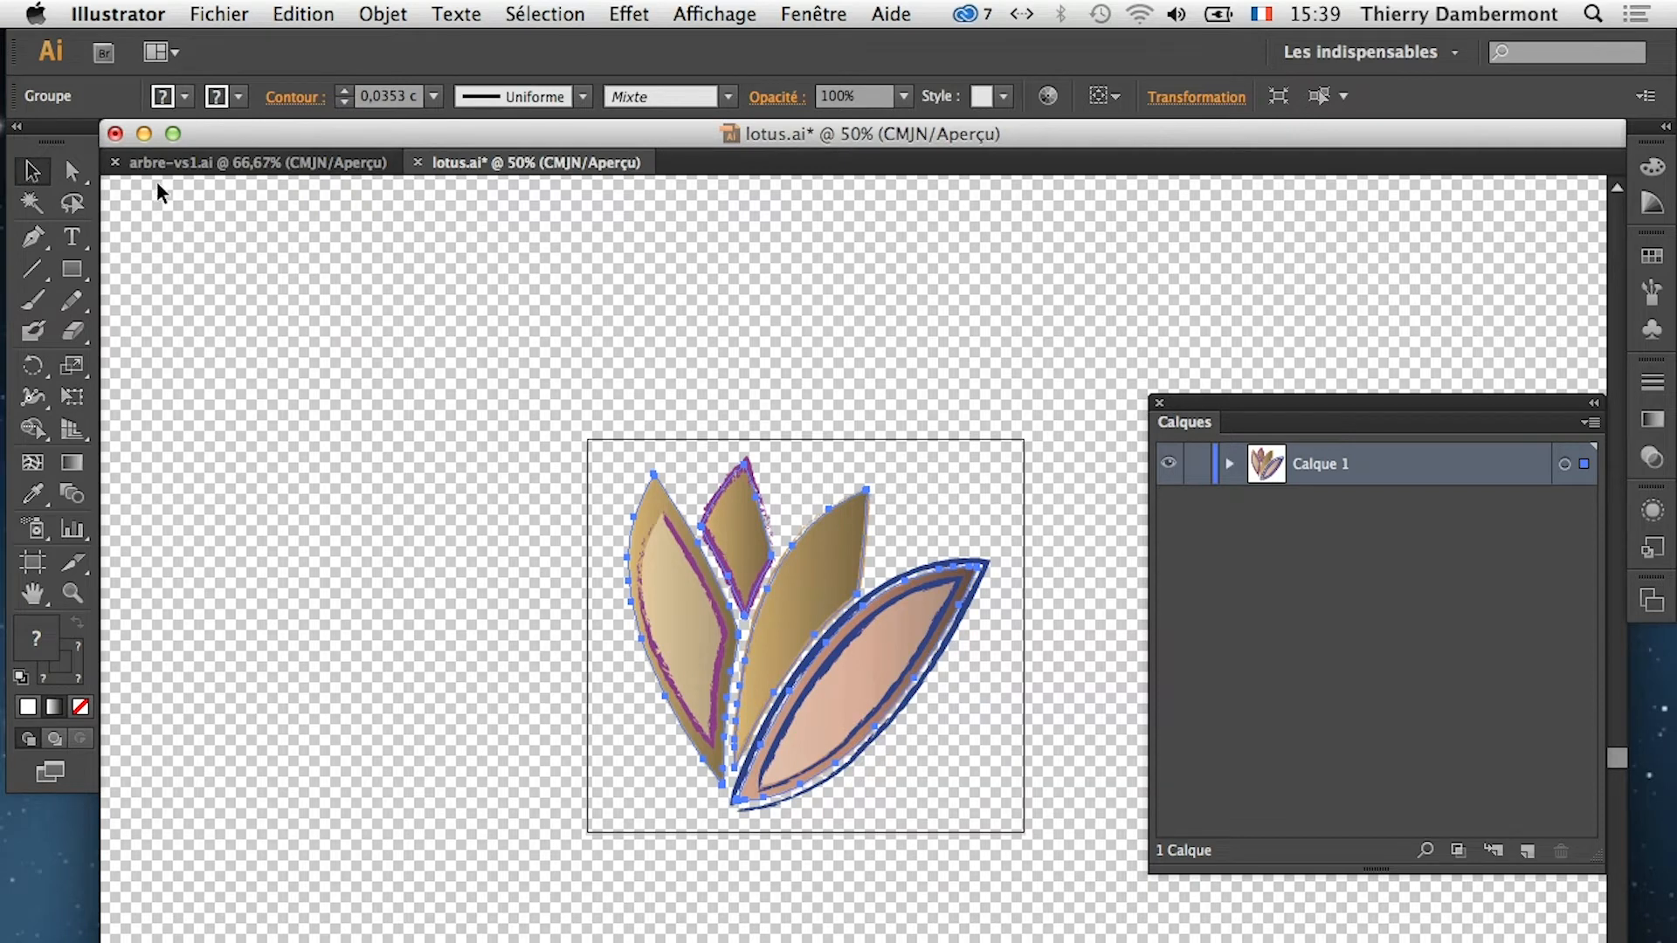
click(228, 10)
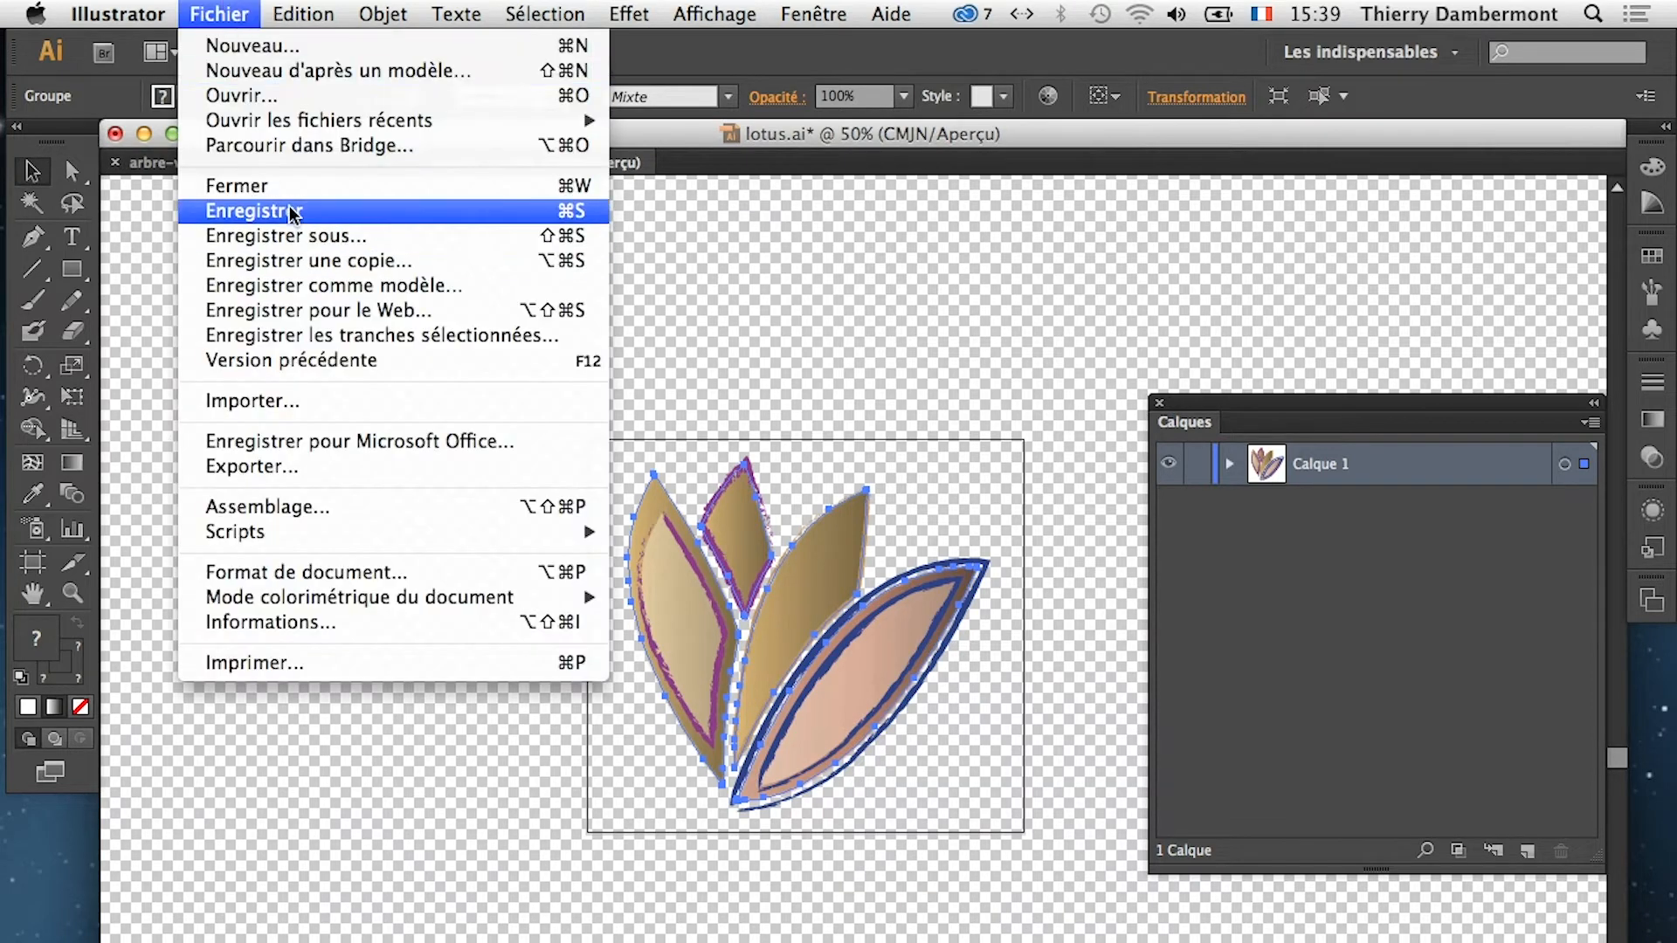
click(288, 210)
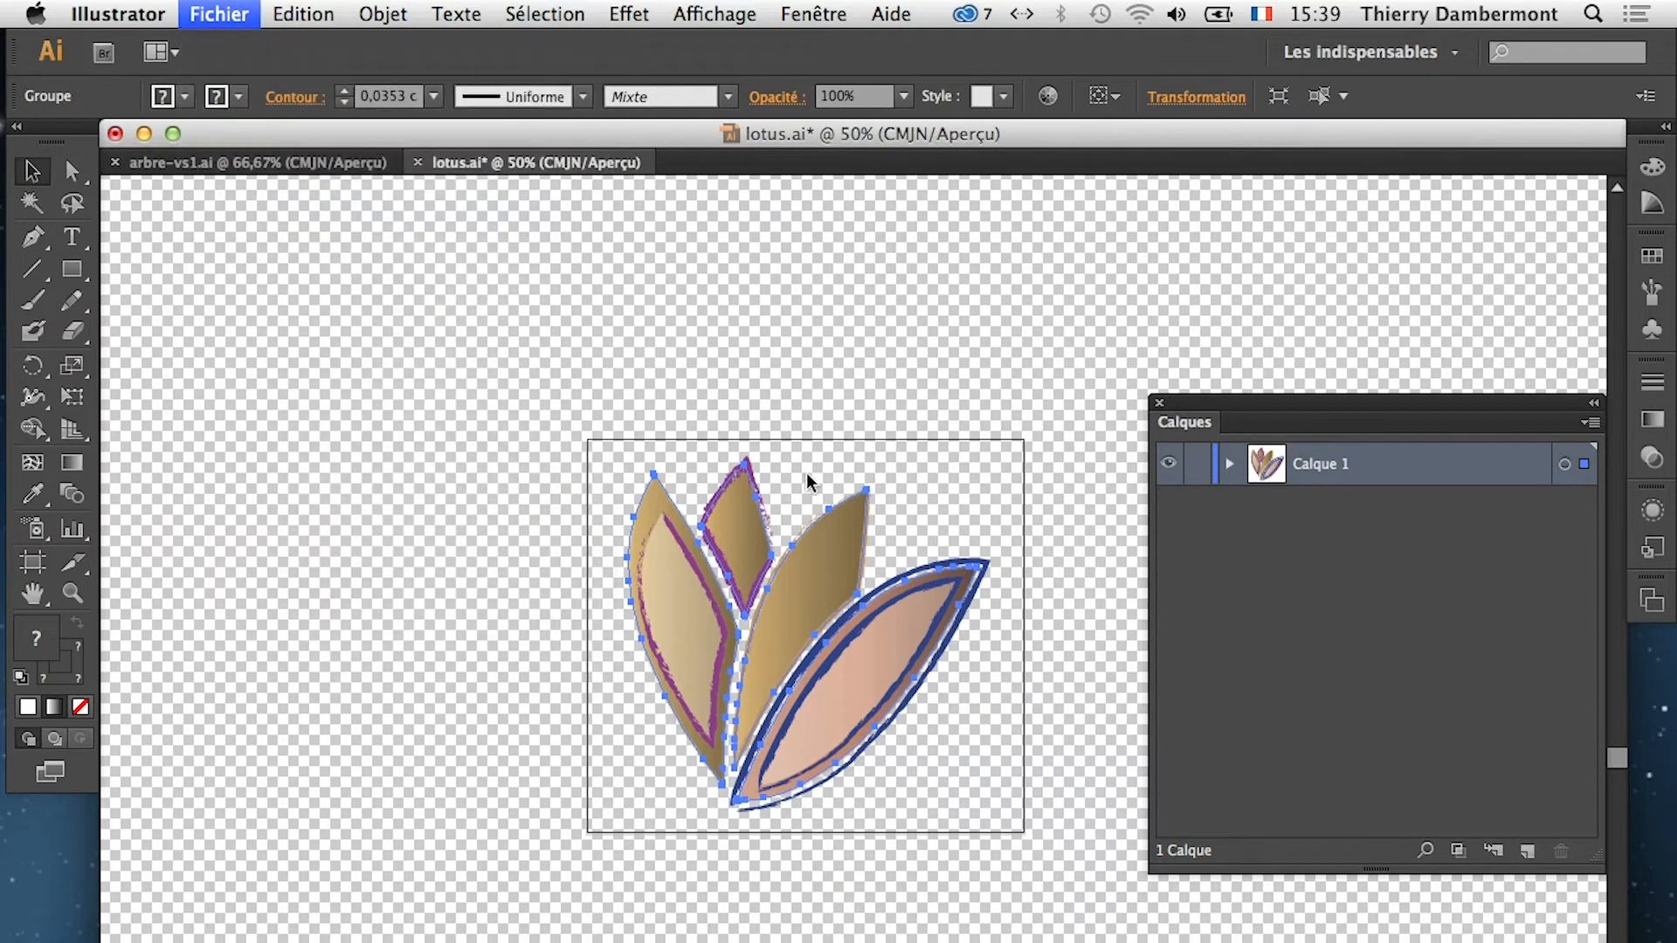
click(417, 164)
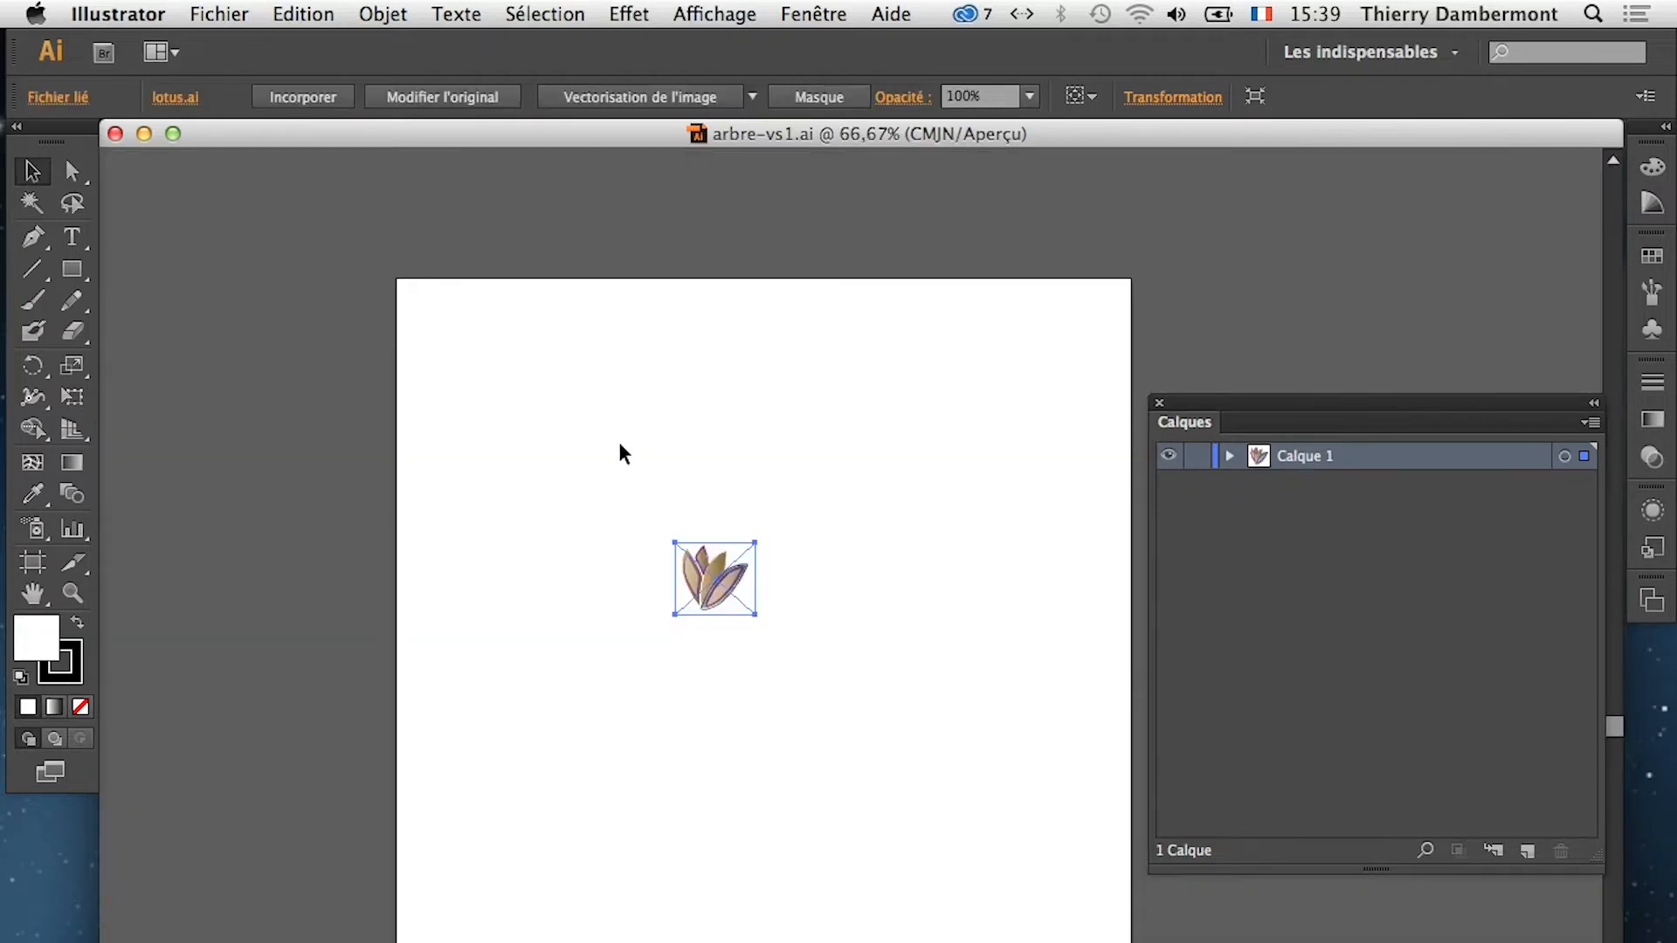
Show the document's linked files, enlarge the list, and update the modified lotus.ai link
click(821, 12)
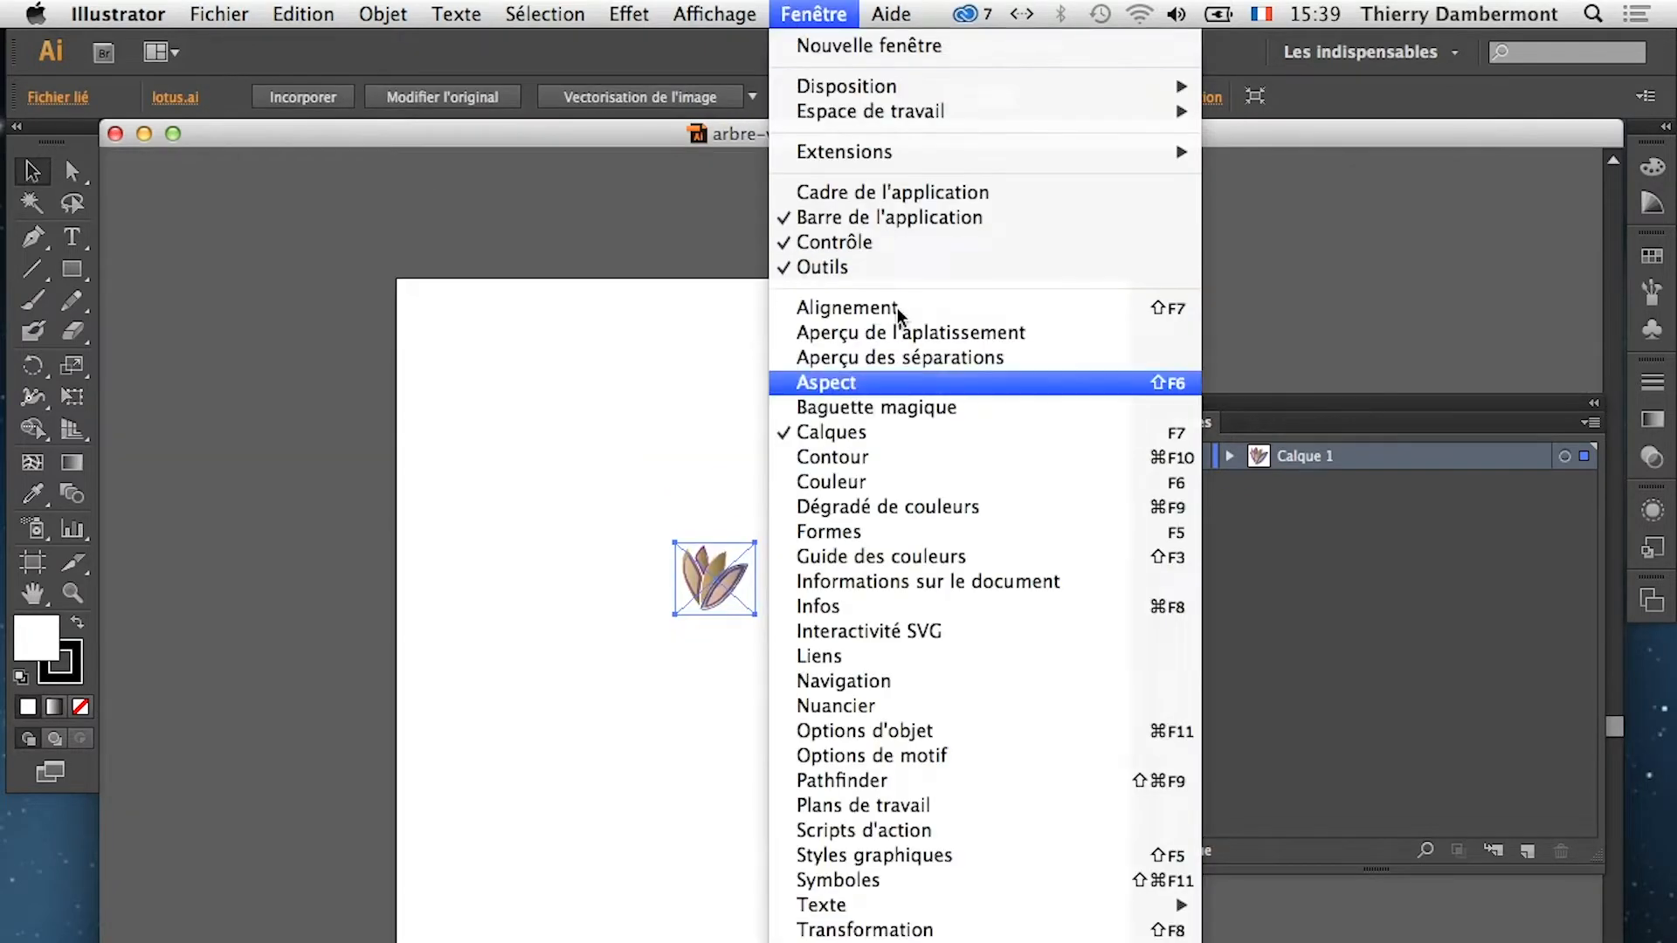
click(913, 668)
drag(682, 503, 1048, 316)
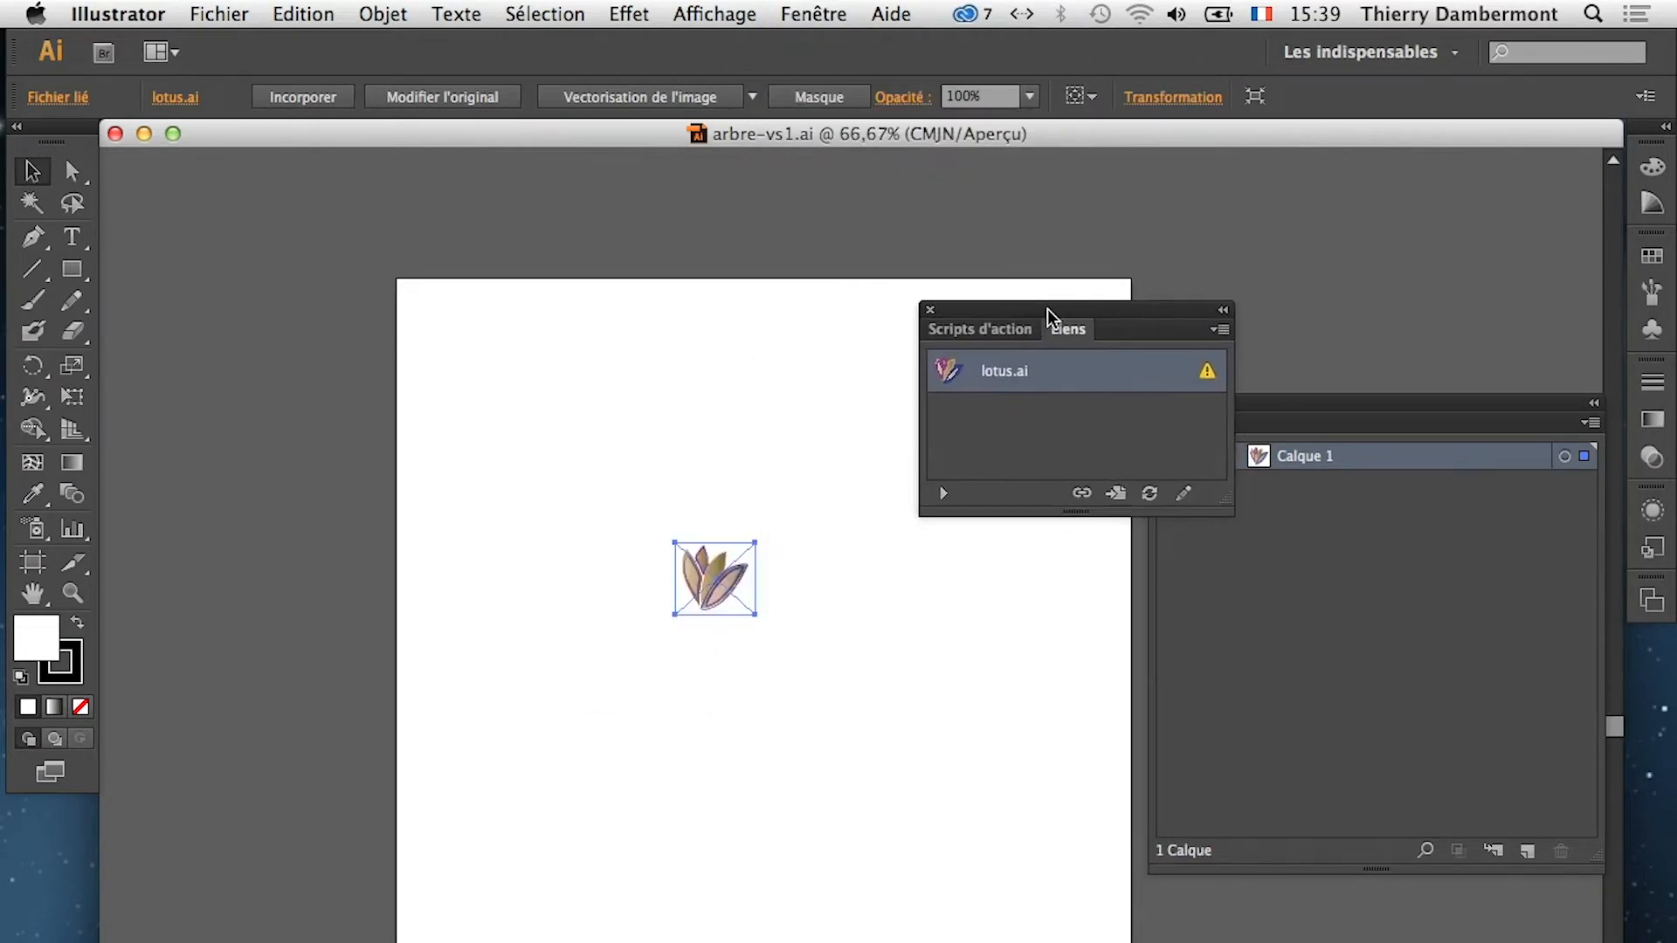
drag(1223, 496, 1310, 577)
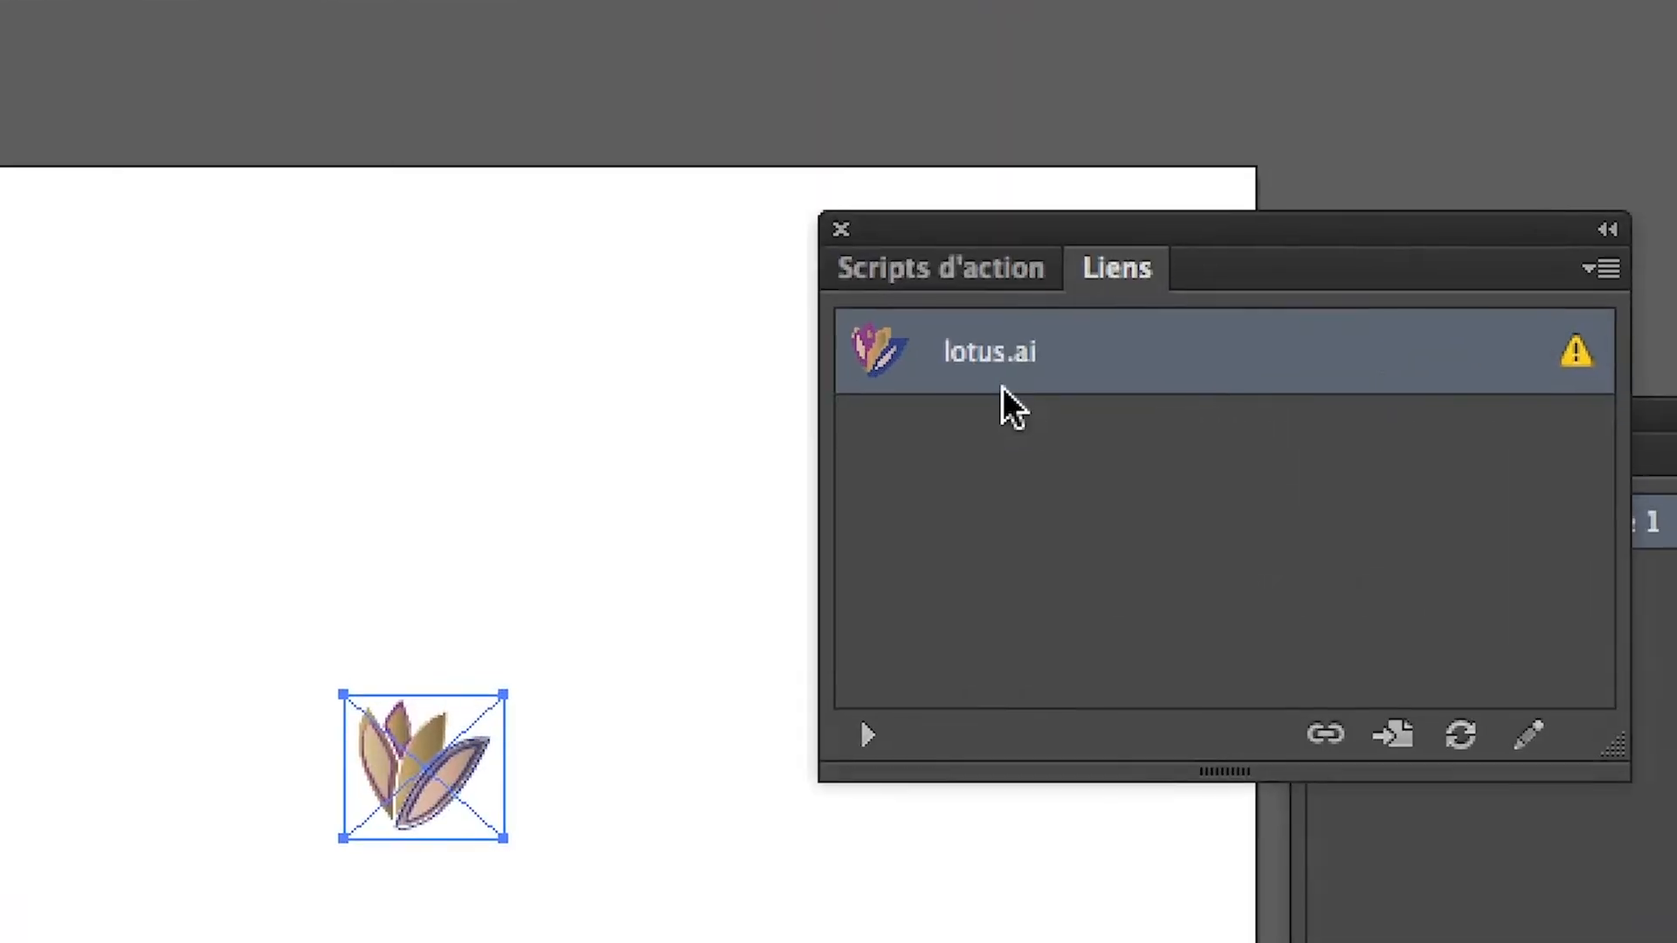
click(1347, 287)
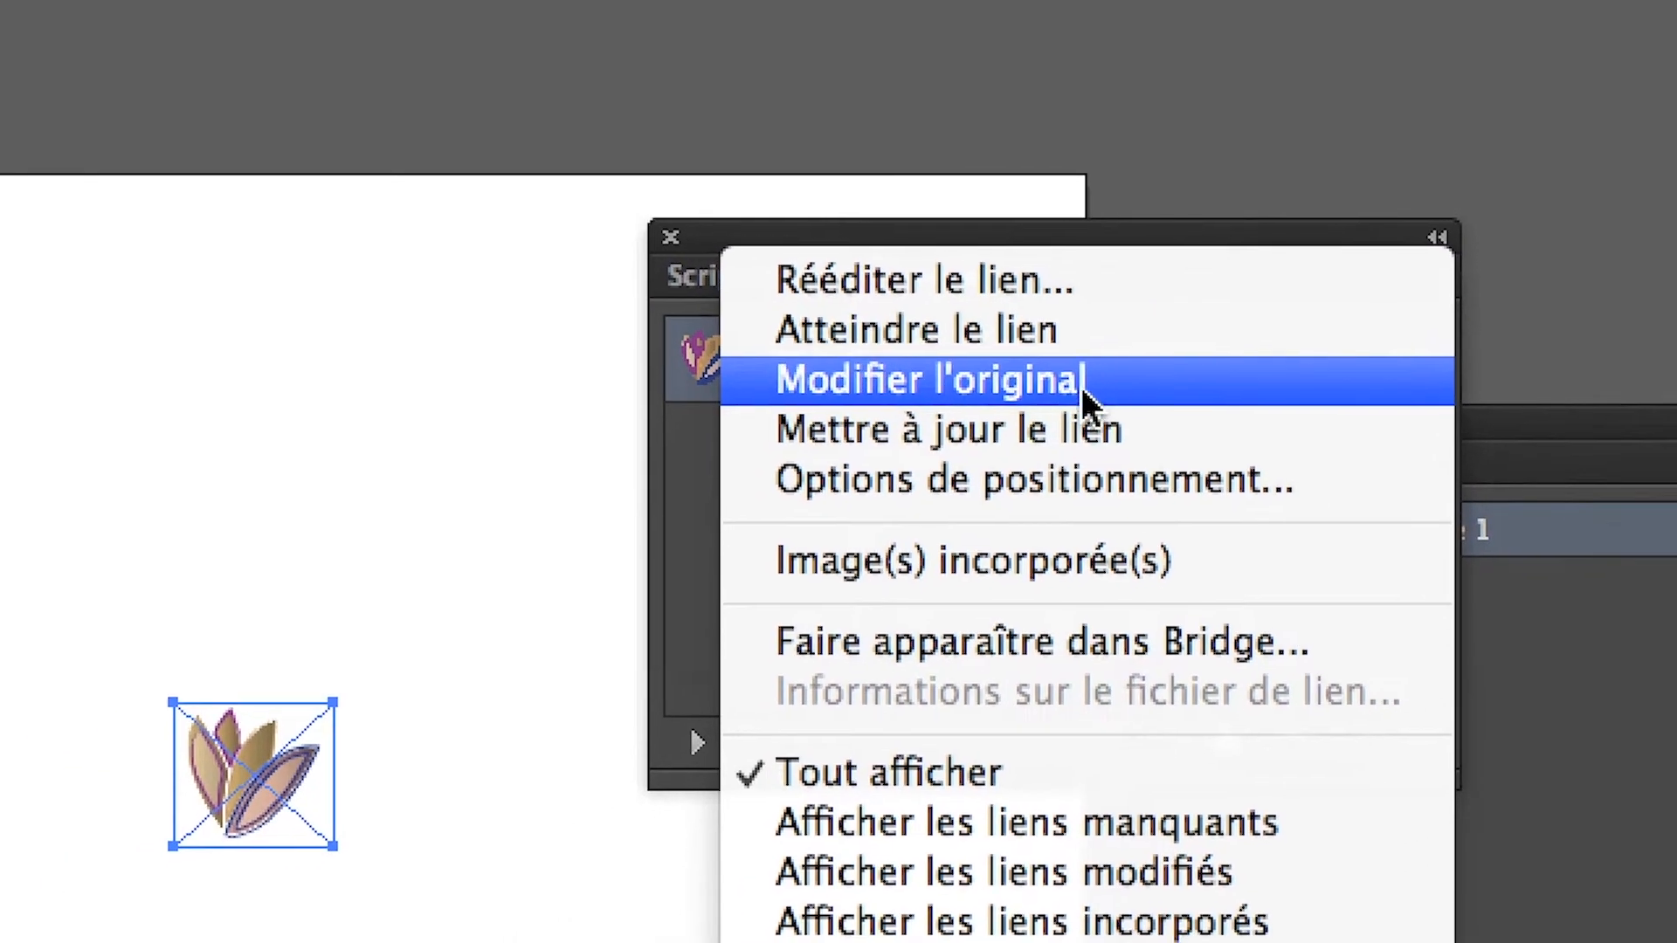
click(1083, 427)
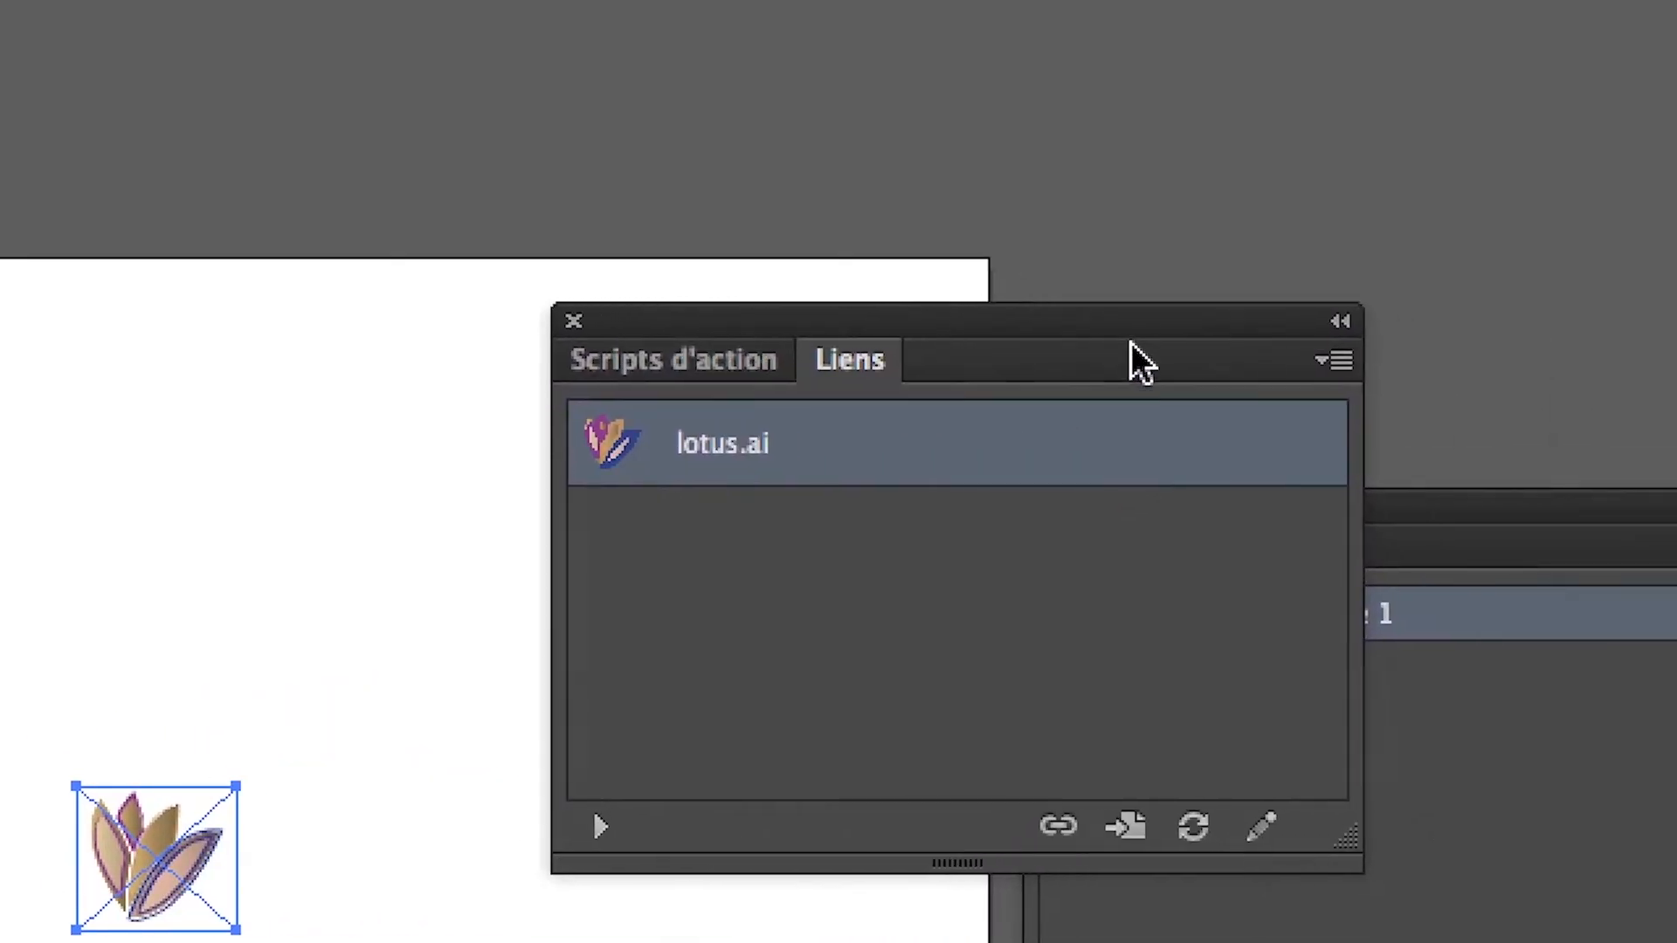
click(941, 336)
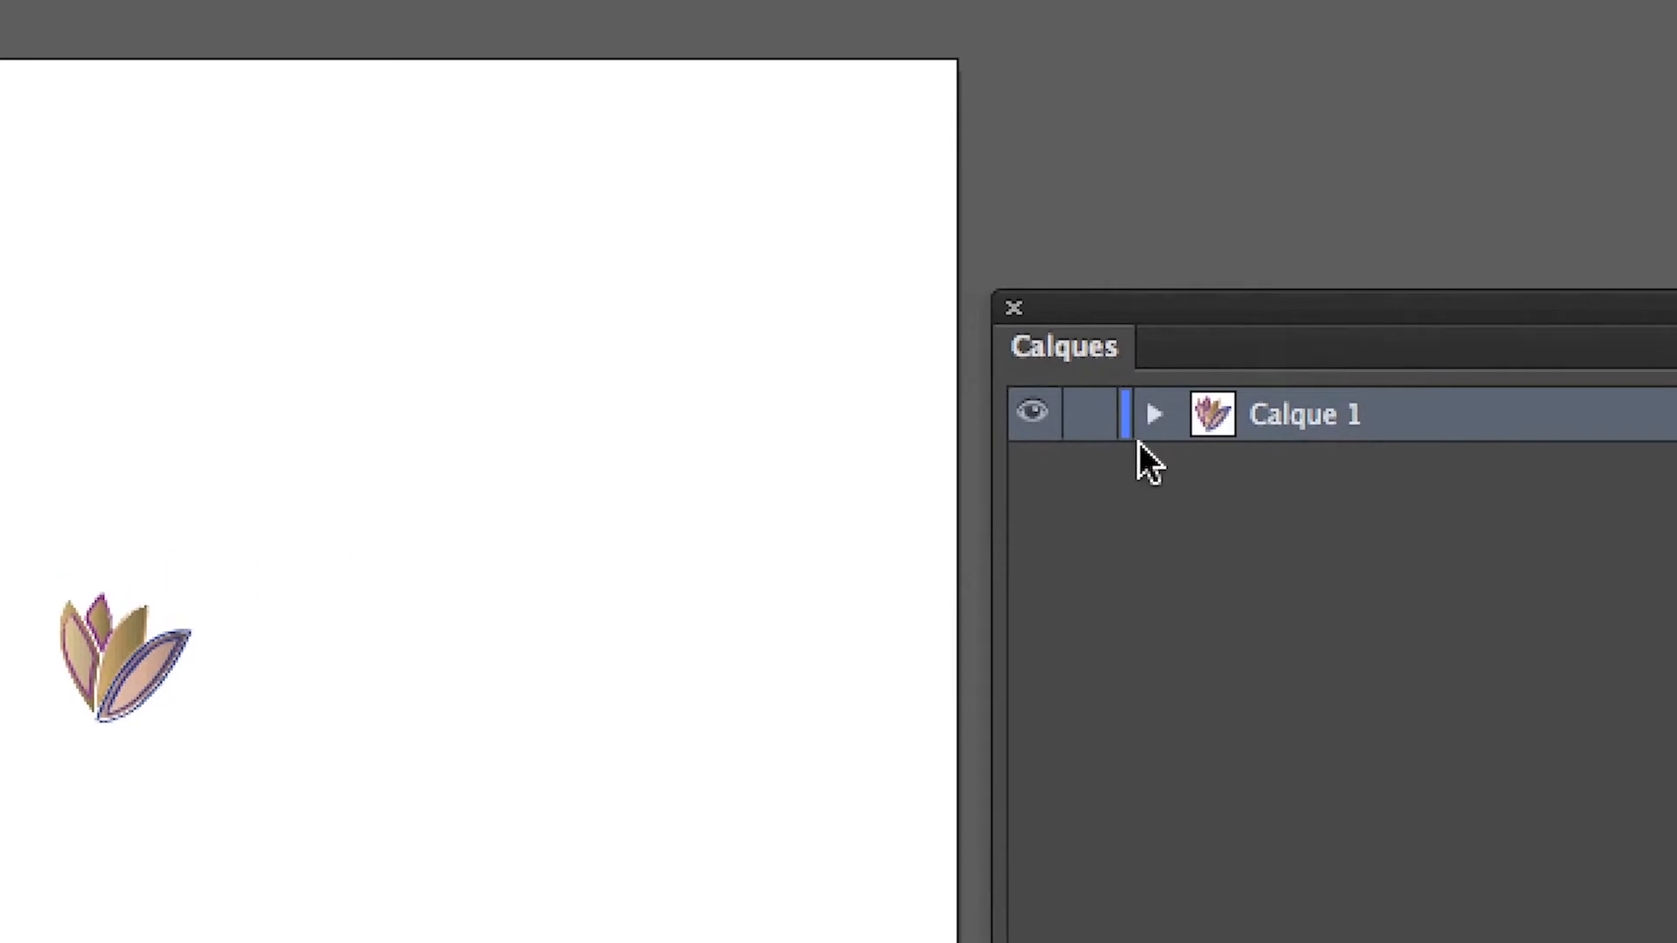
Expand Calque 1 to its linked-file entry and examine the lotus image enlarged to 300%
click(1136, 424)
click(1249, 454)
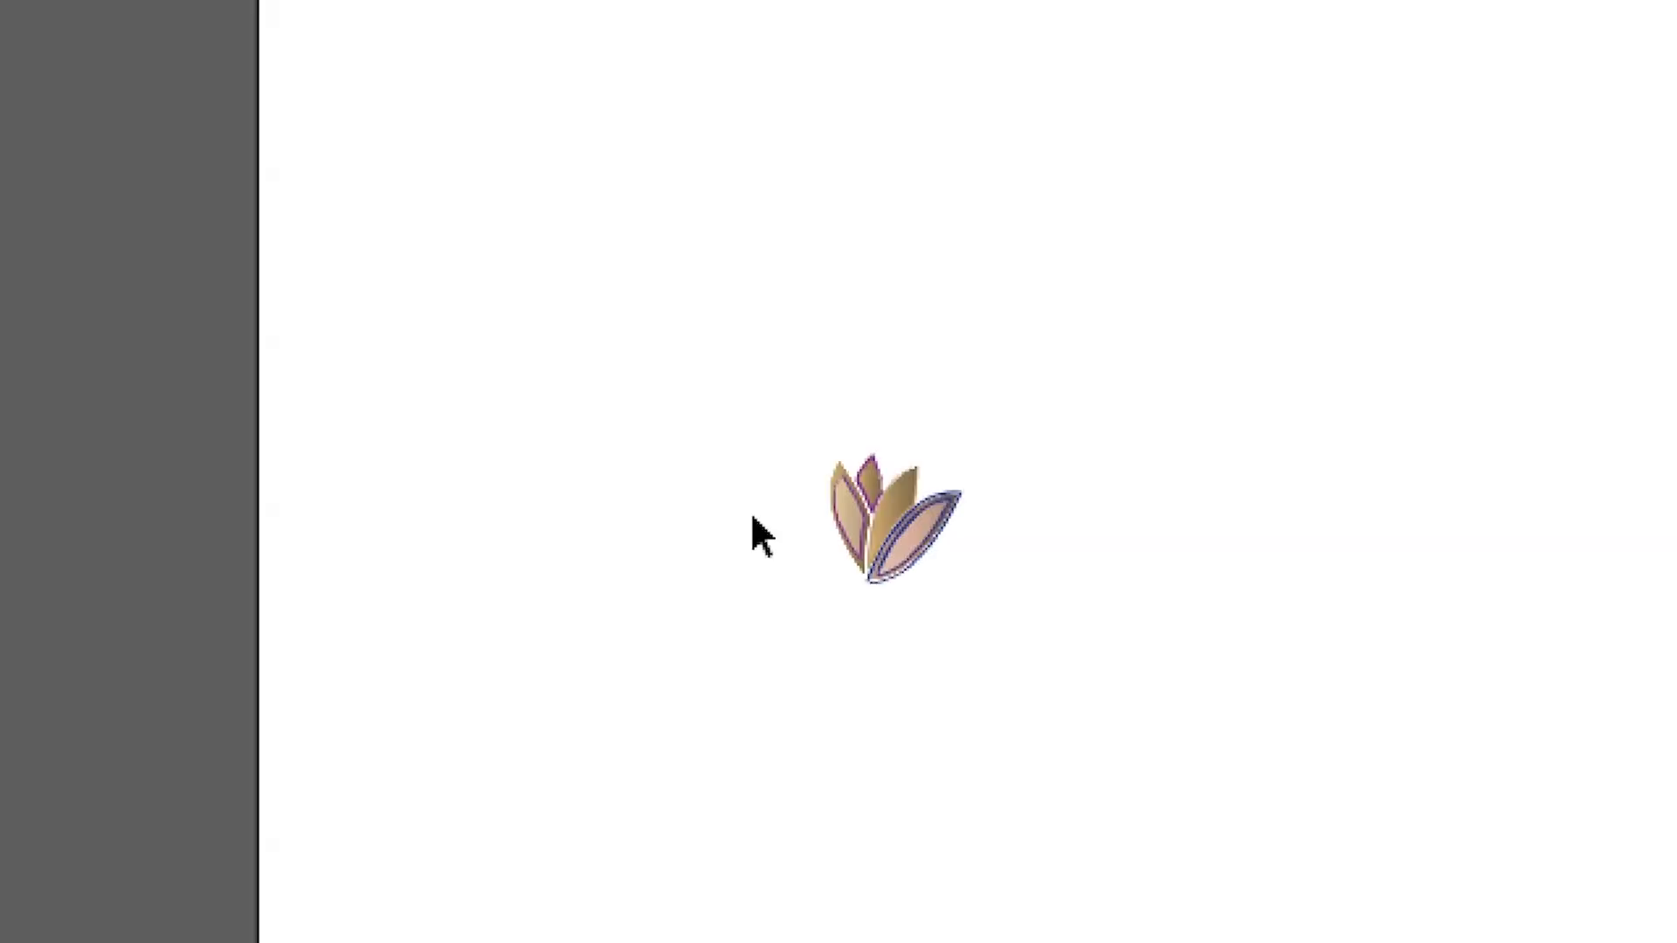
click(793, 543)
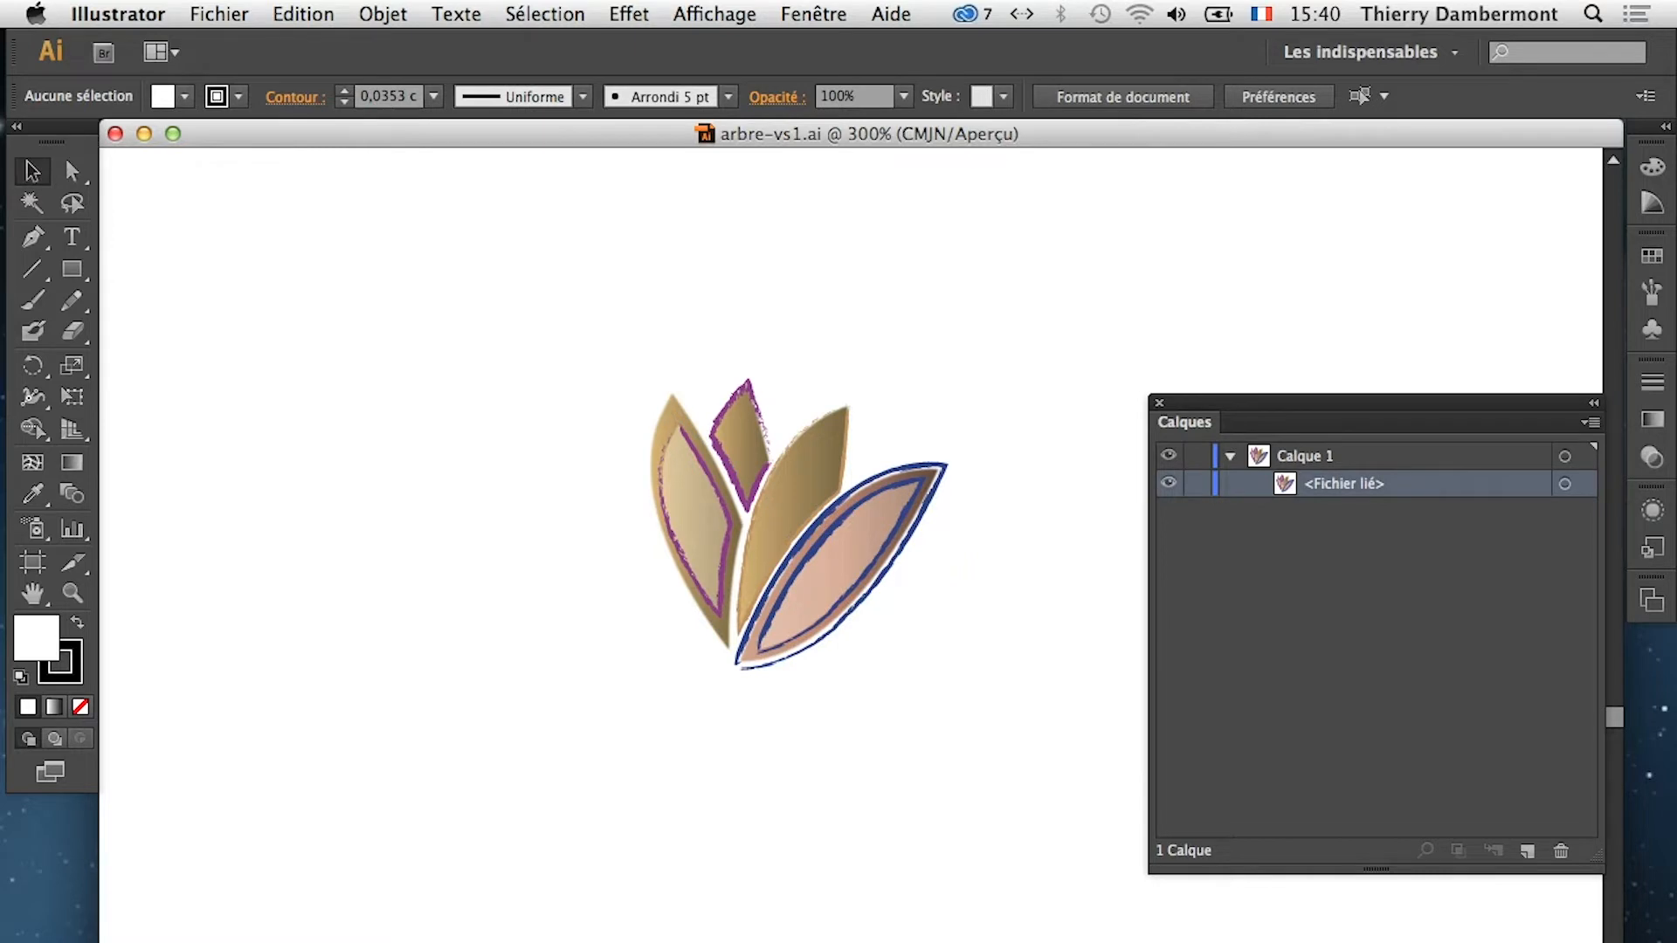
Narrow the arbre-vs1.ai window to about half the screen and reopen the recent file lotus.ai
drag(1621, 942, 859, 942)
drag(580, 621, 264, 585)
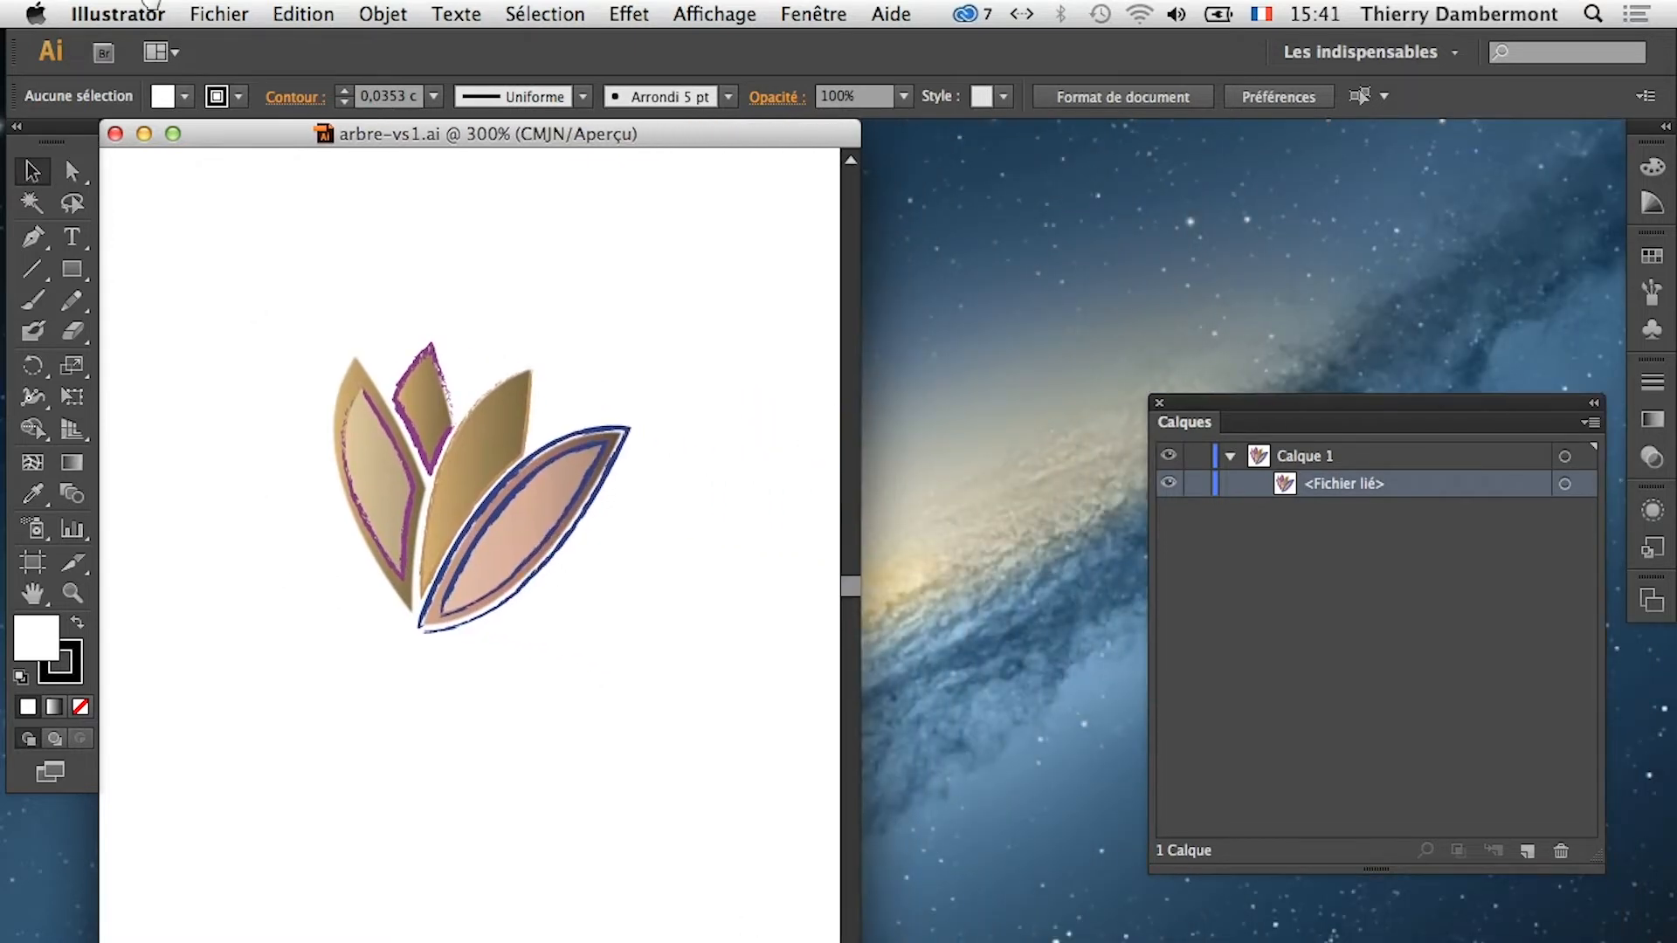
click(214, 13)
mouse_move(354, 122)
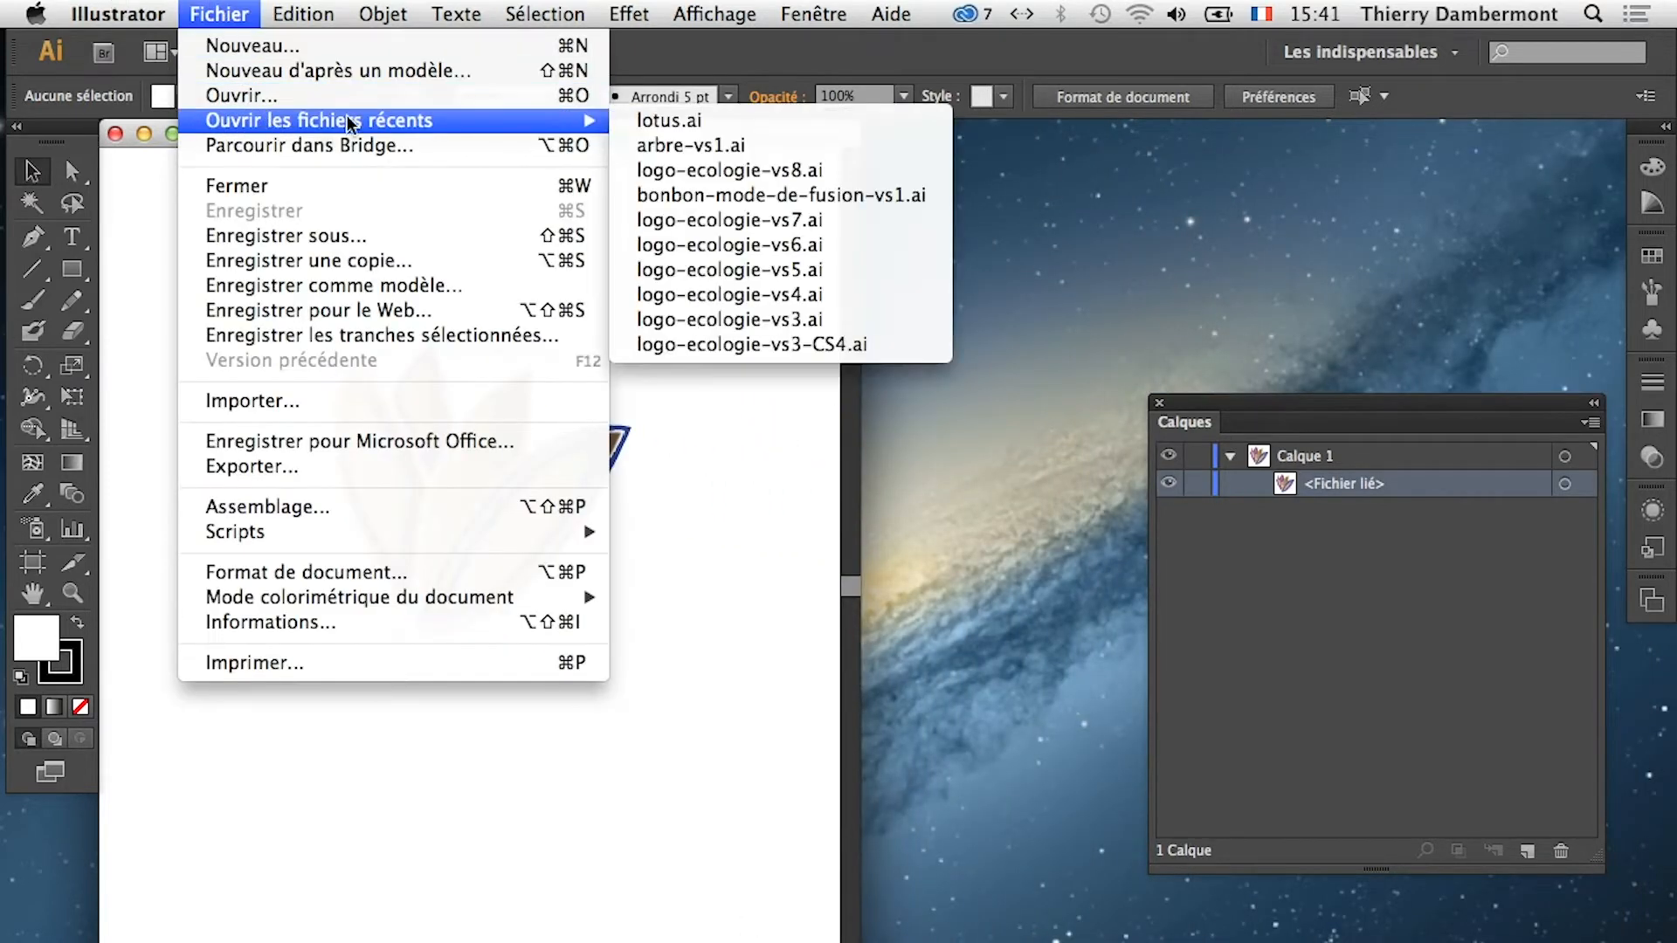
click(699, 121)
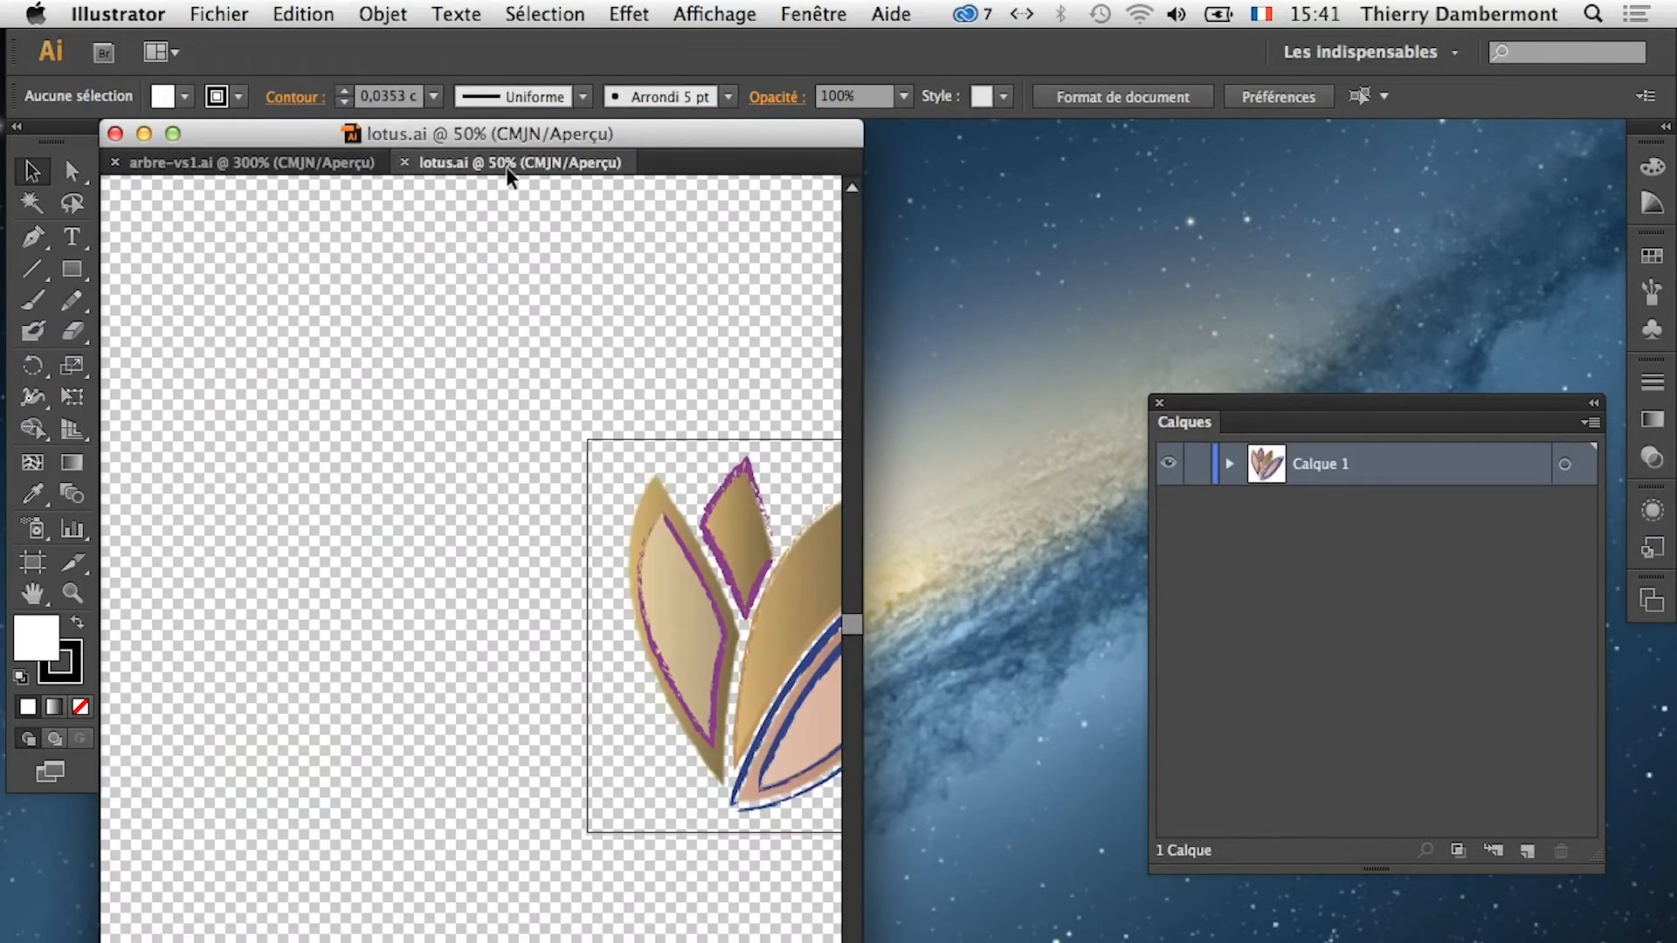
Detach lotus.ai into its own window beside arbre-vs1.ai and move the layer list clear of both lotus drawings
drag(511, 174, 918, 152)
drag(1241, 402, 755, 898)
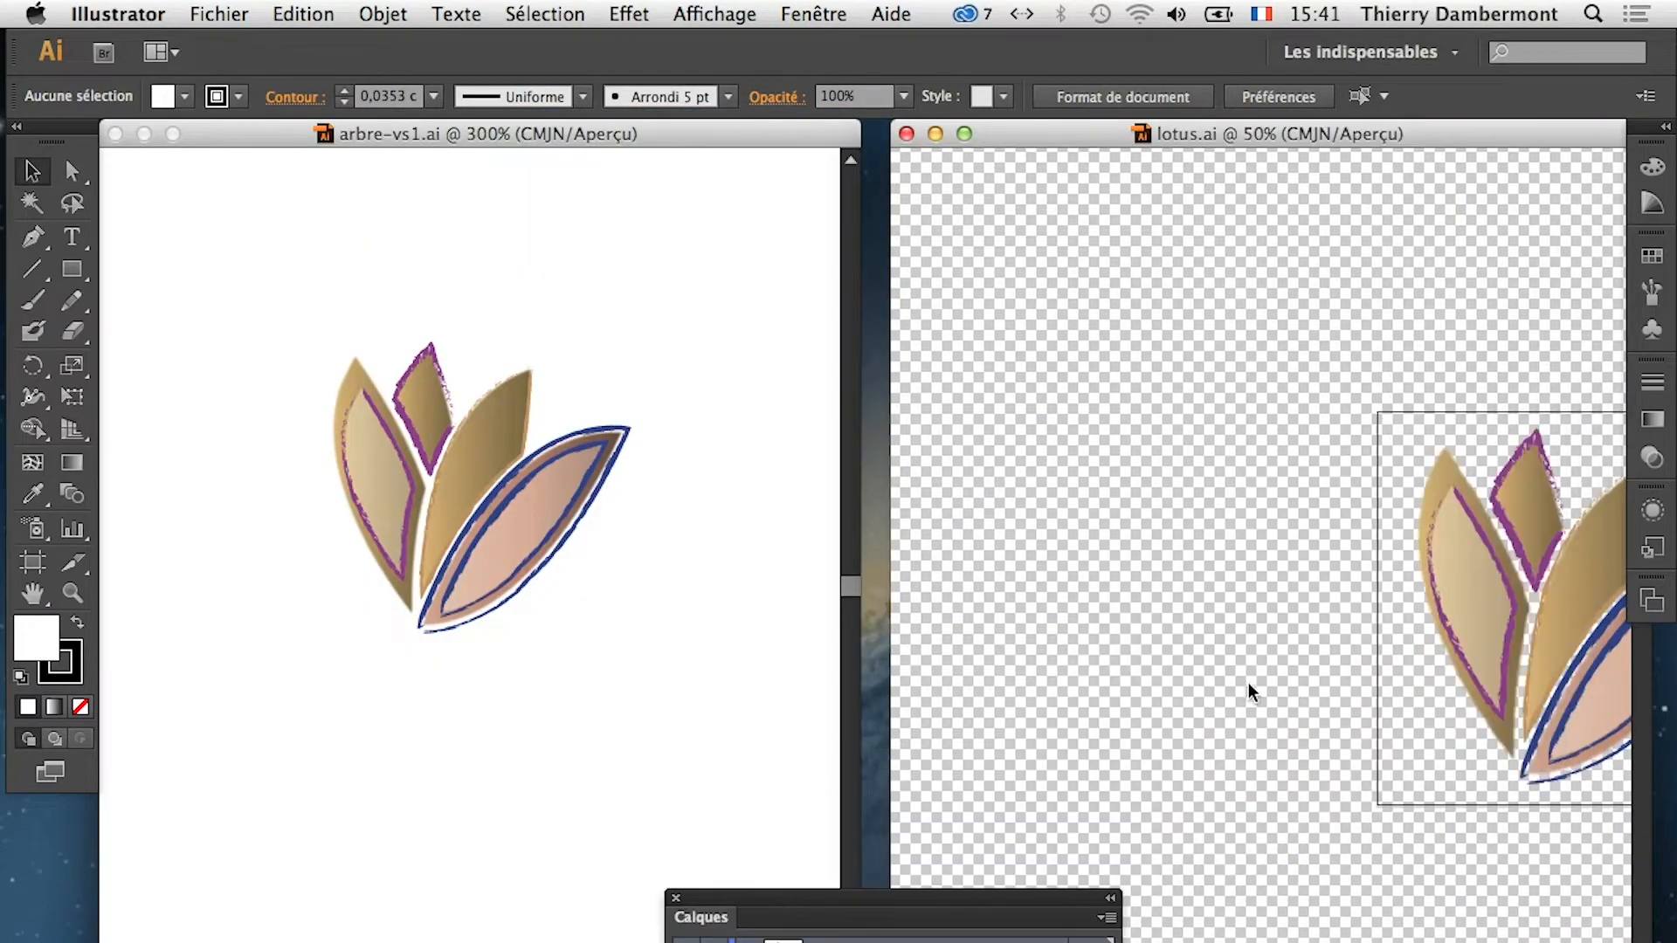
key(space)
drag(1249, 687, 961, 552)
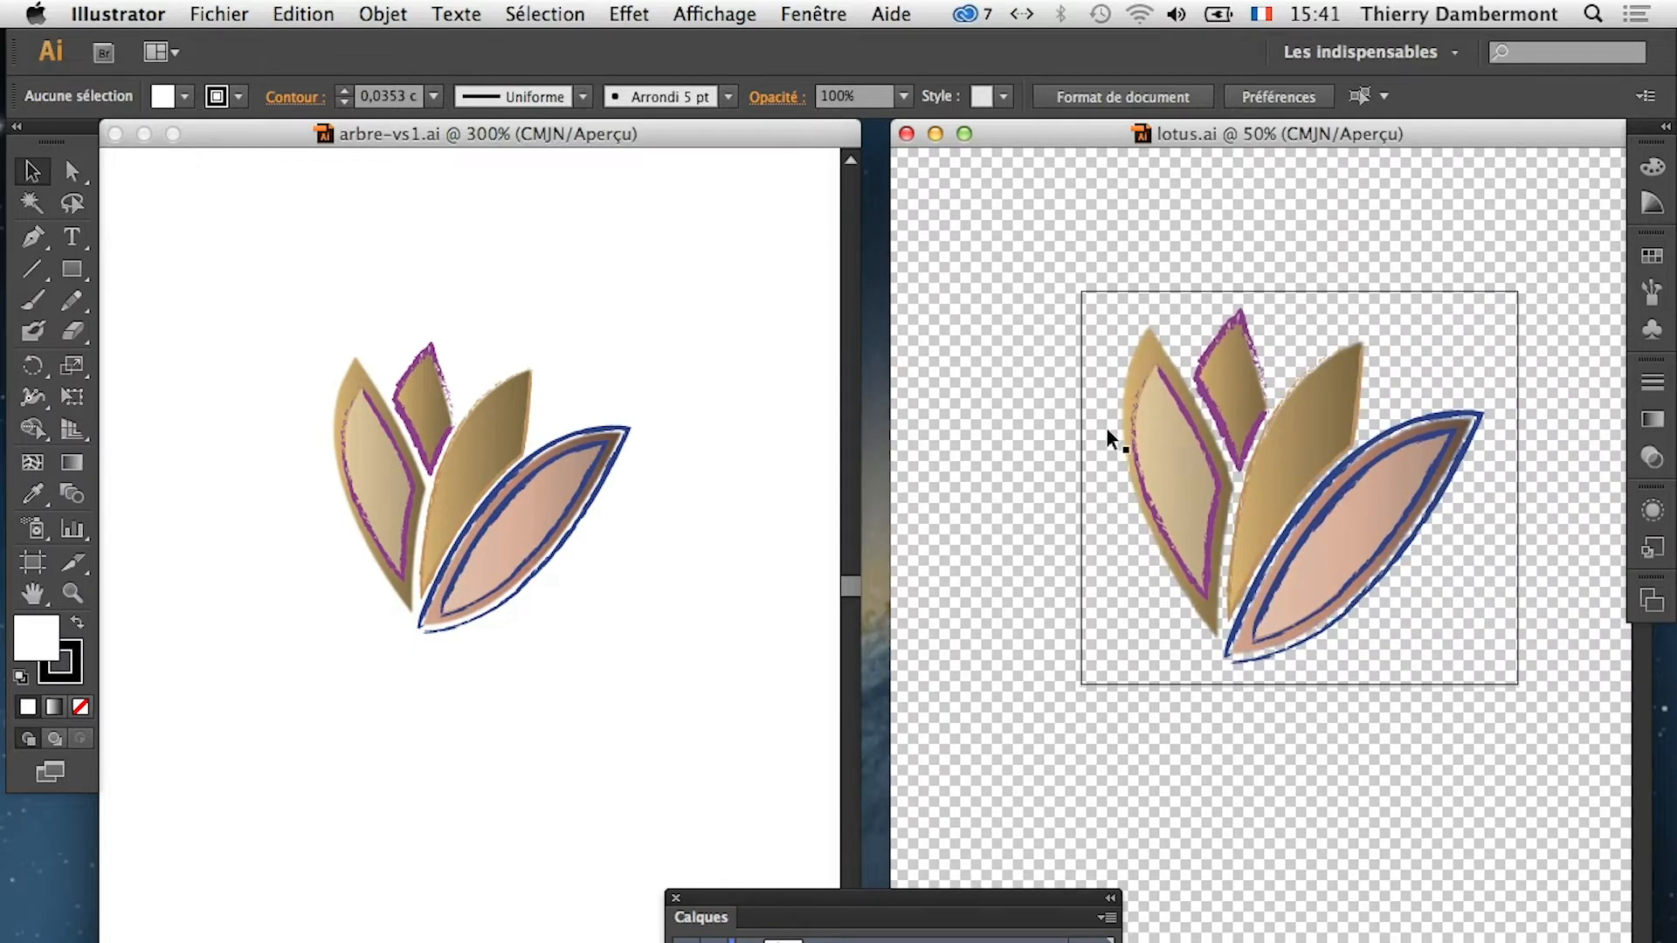
drag(1214, 492, 486, 659)
scroll(472, 405, up, 6)
key(space)
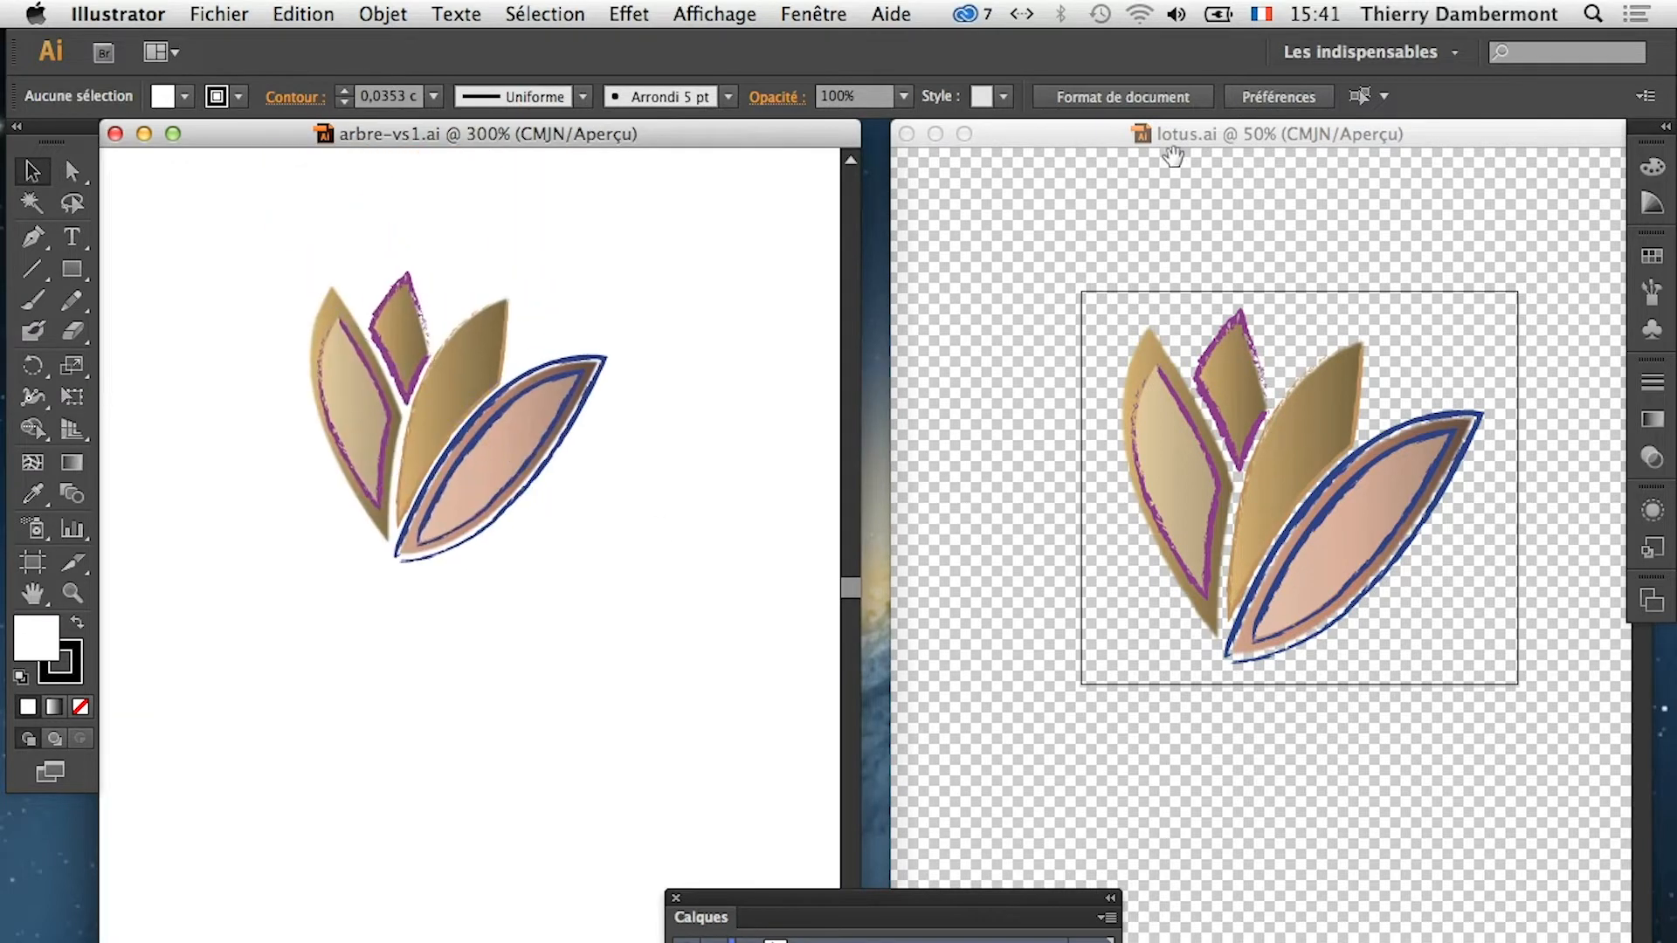
Draw a small star beside the base of the petals in lotus.ai and fill it with Rouge CMJN
click(1184, 140)
click(70, 271)
drag(68, 278, 144, 393)
mouse_move(1122, 607)
mouse_down()
mouse_move(1162, 642)
mouse_move(1154, 609)
mouse_up()
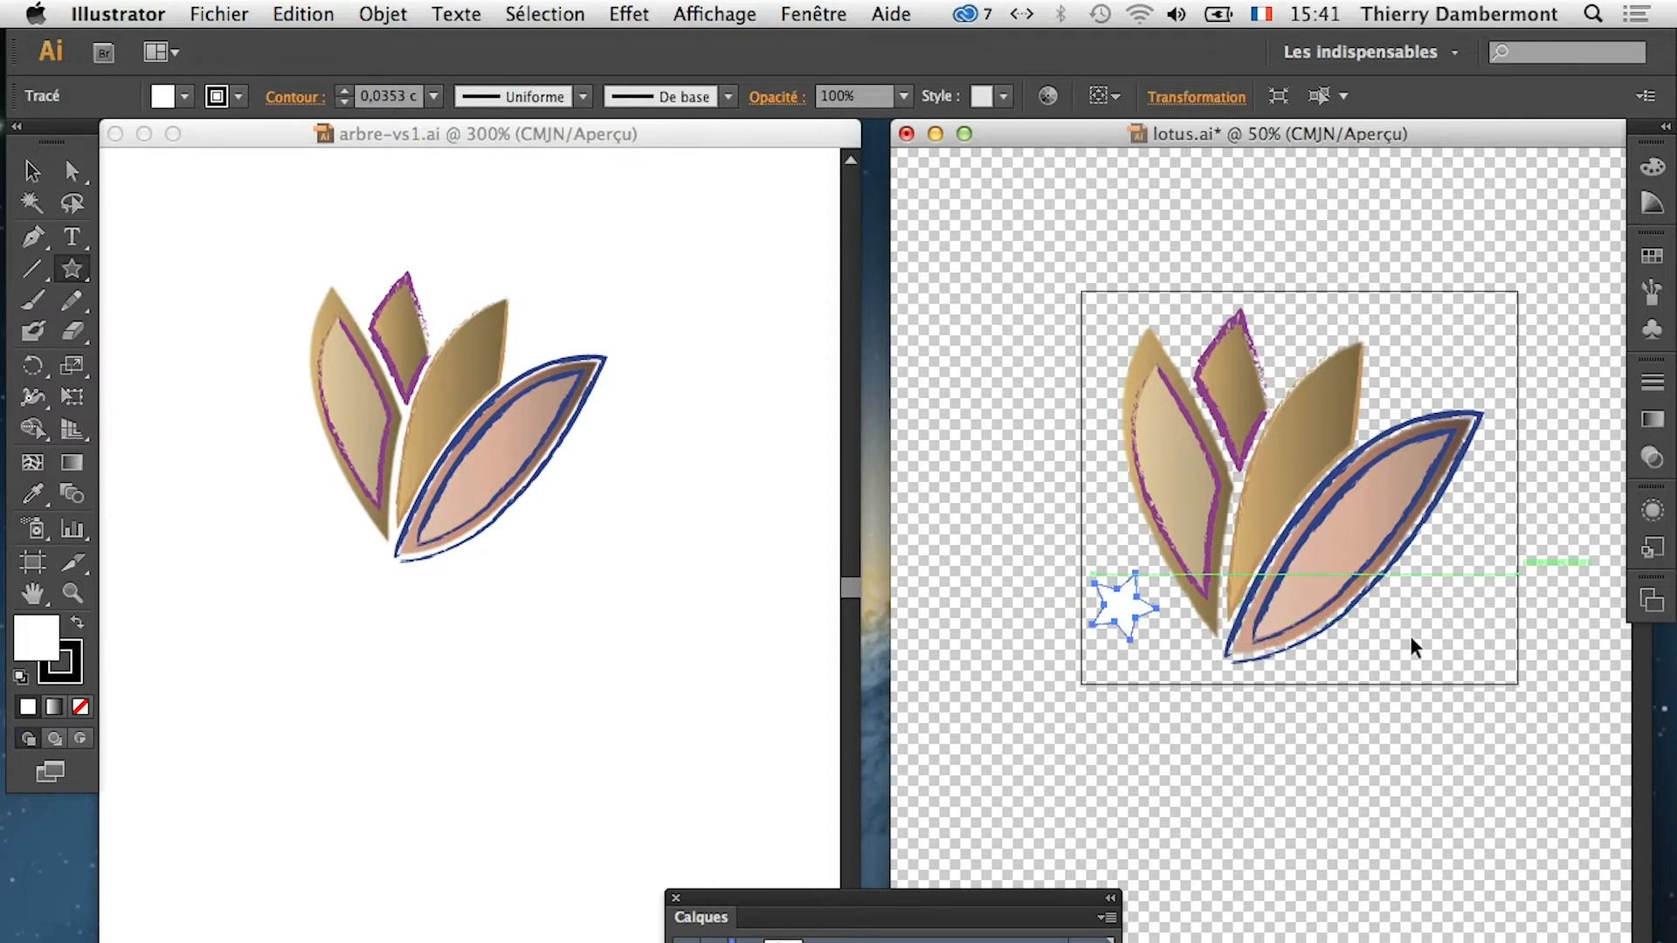
click(1653, 255)
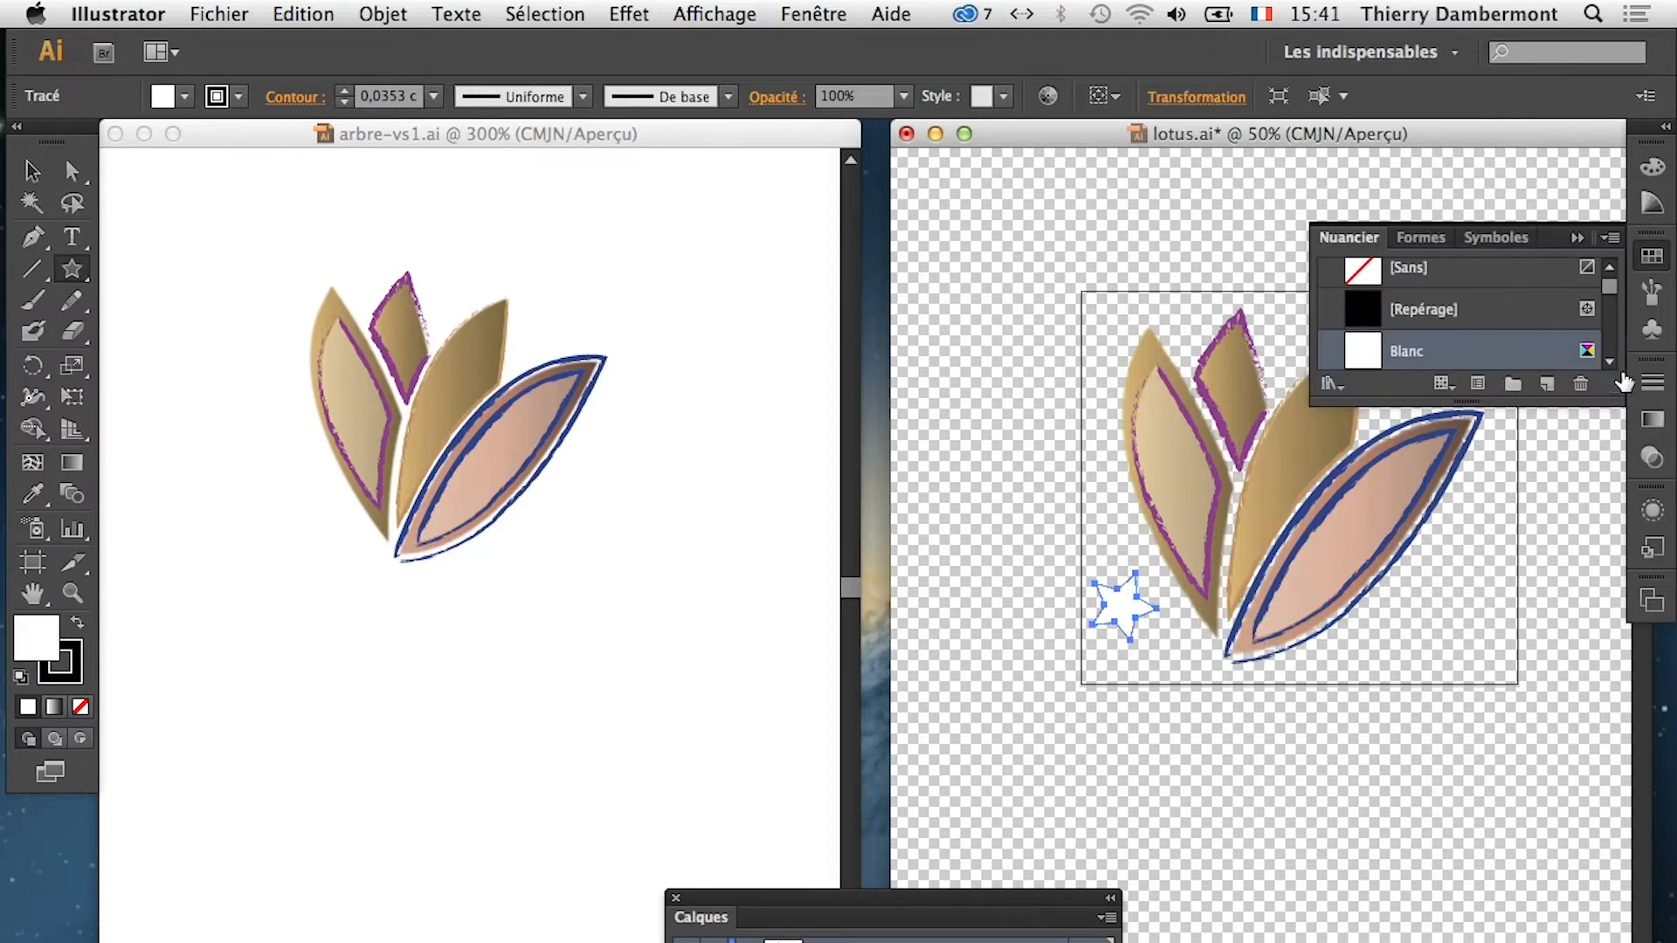
drag(1620, 398, 1616, 939)
click(1422, 435)
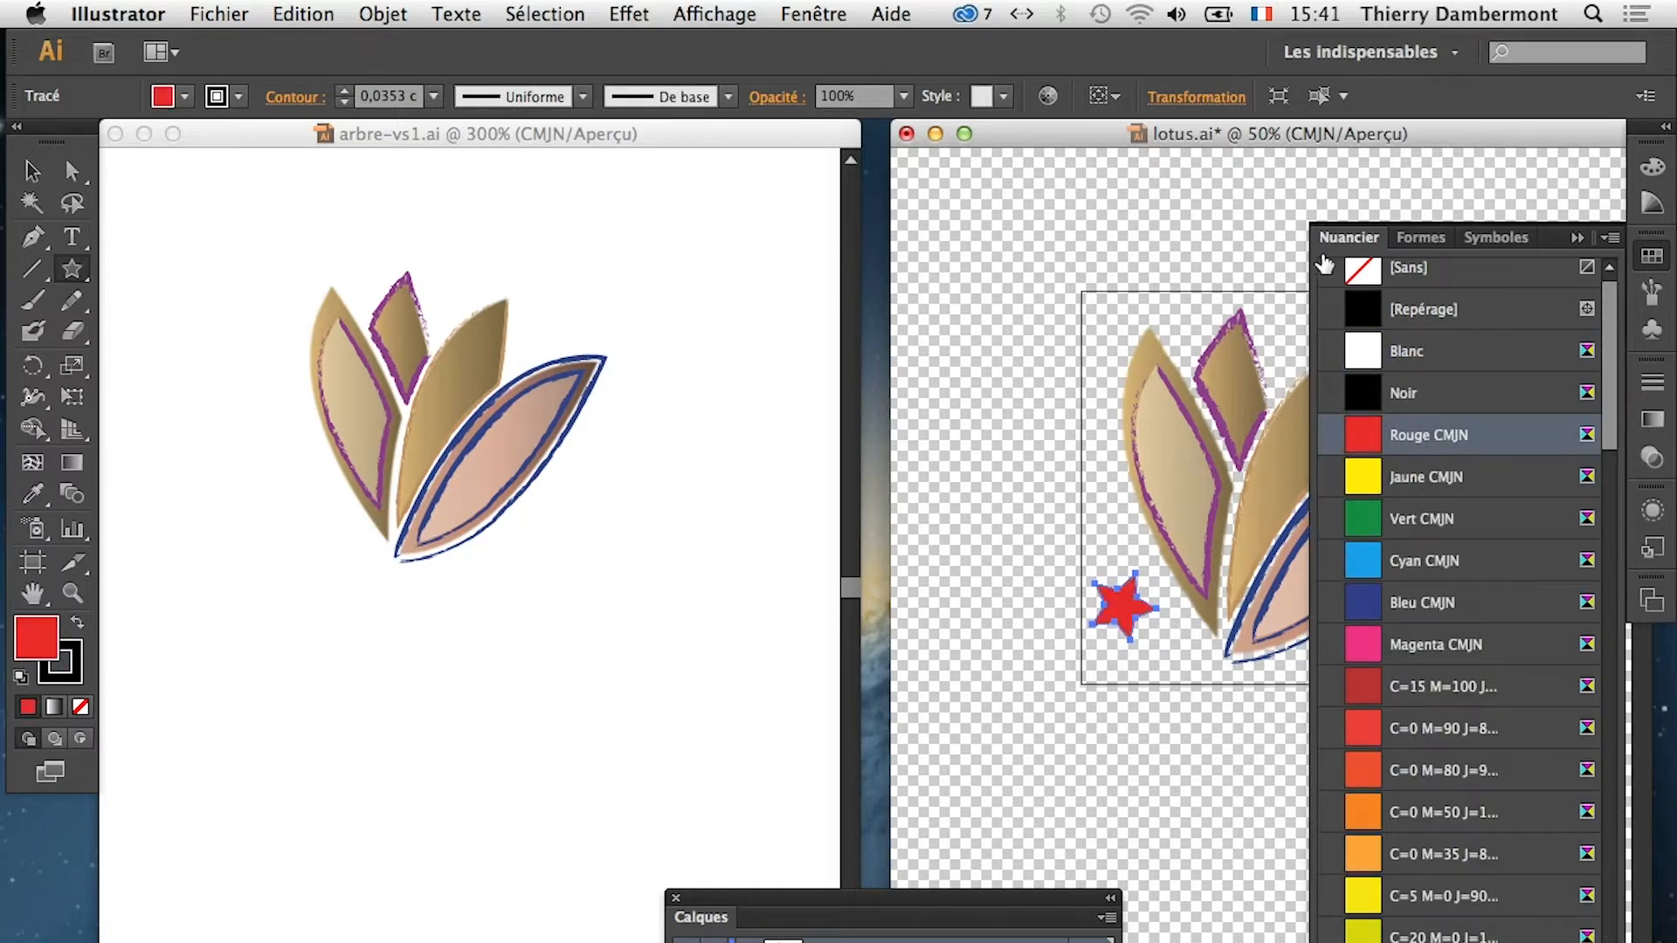
click(1577, 239)
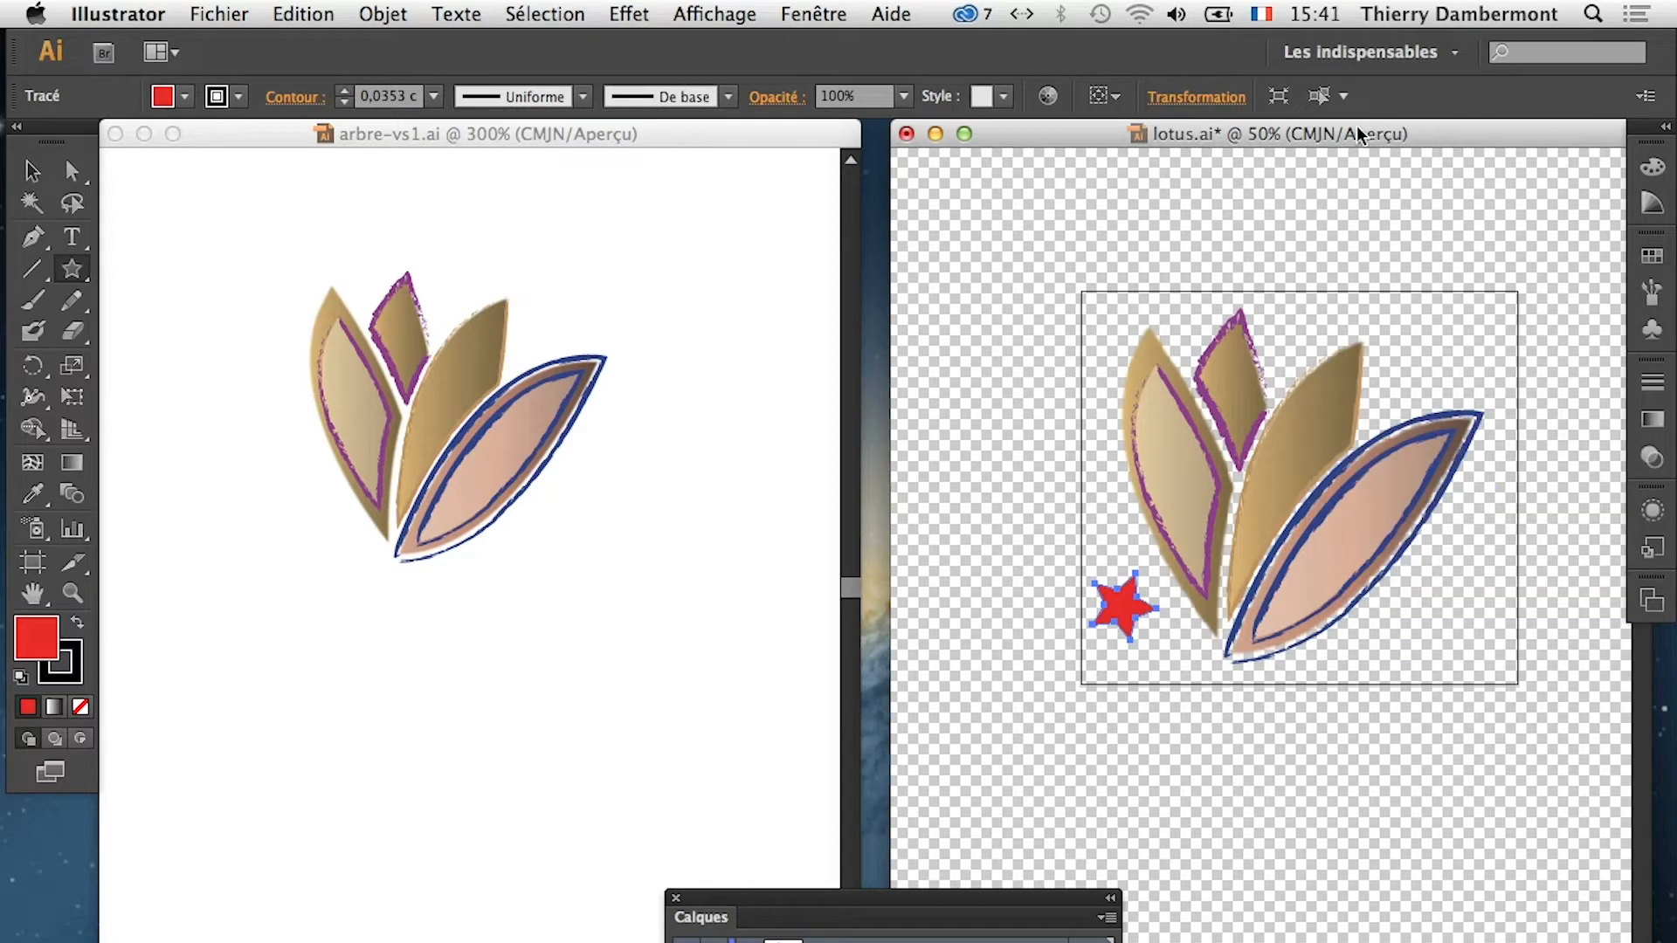
Save lotus.ai, return to arbre-vs1.ai, and show its linked files beneath the lotus image
click(247, 13)
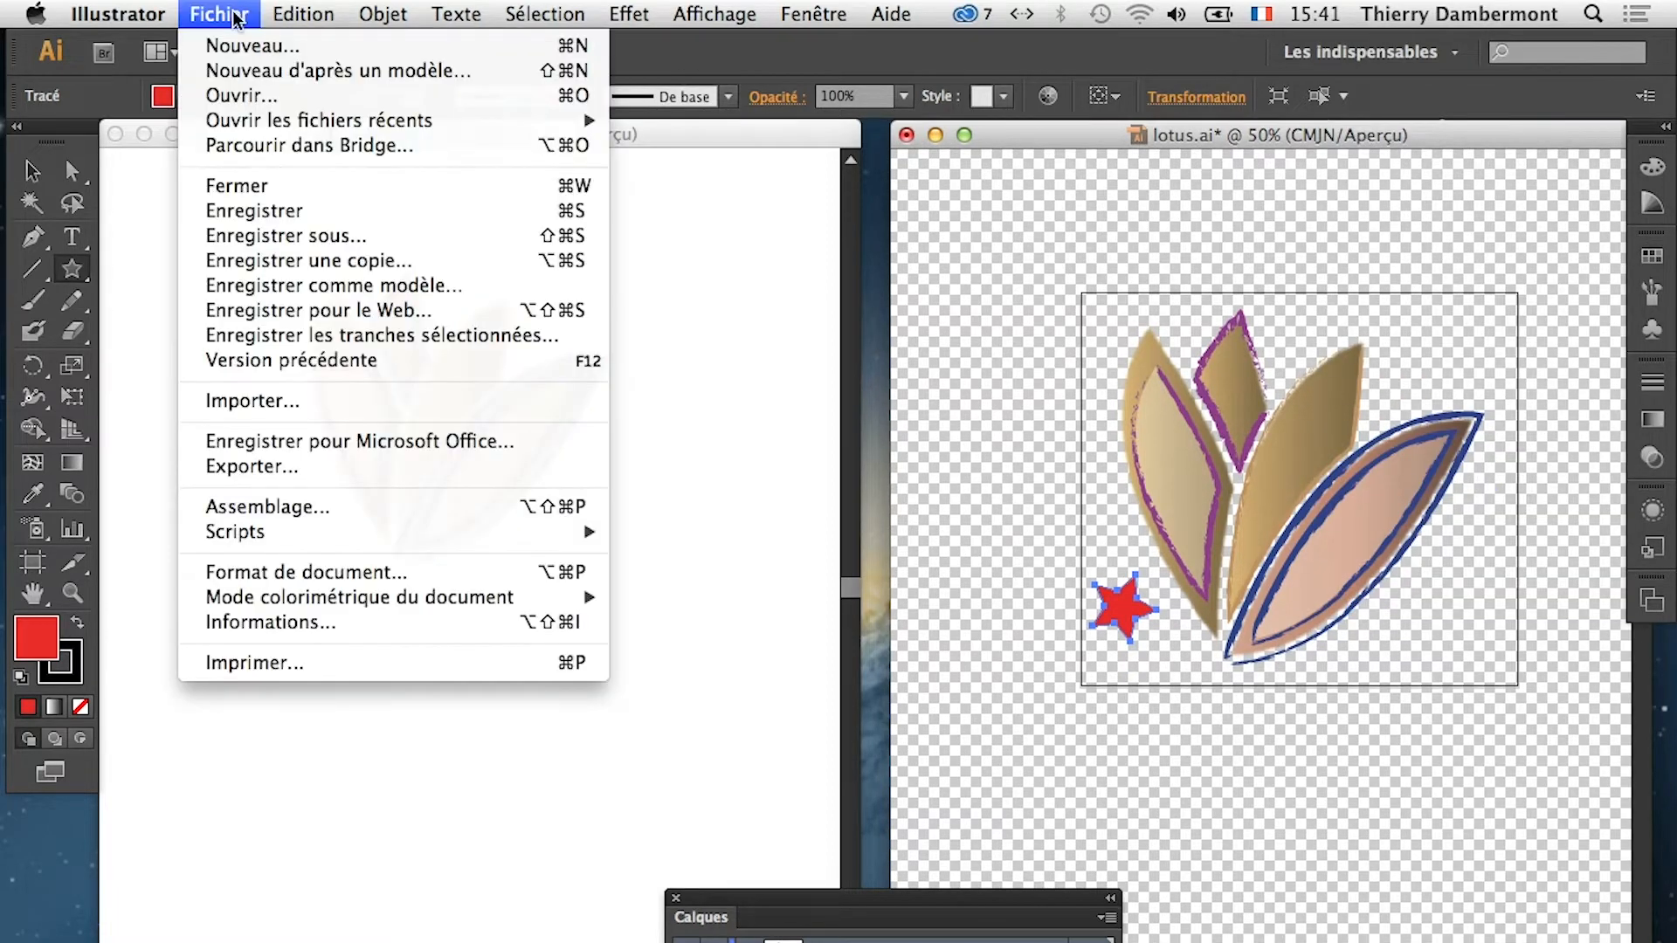
click(289, 211)
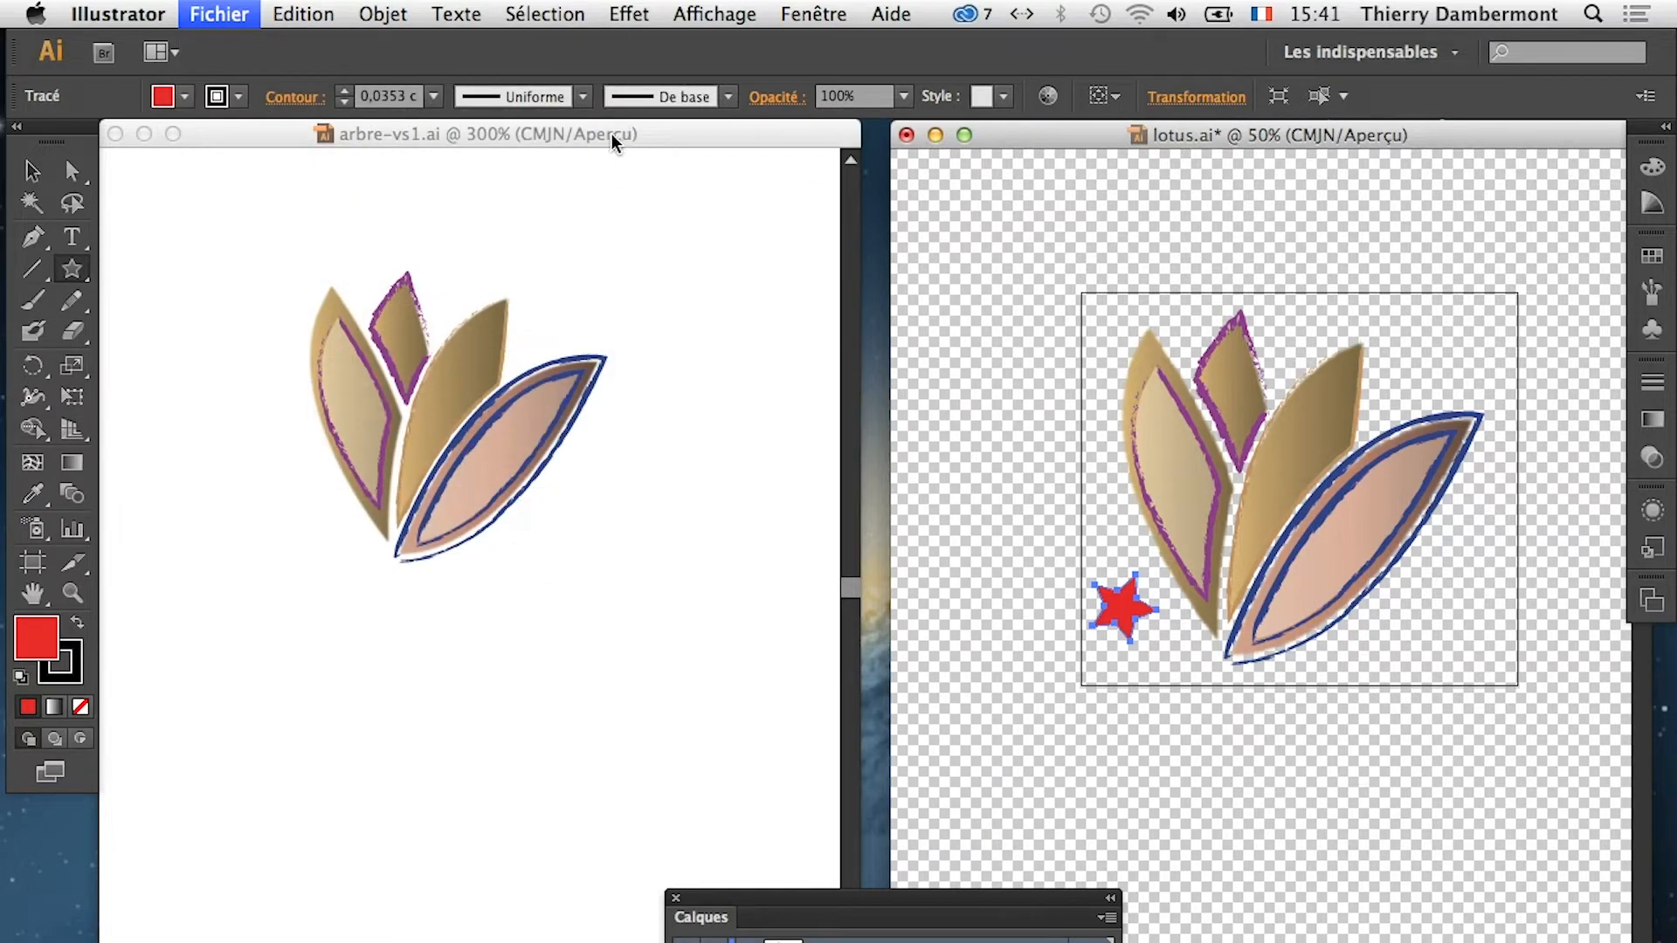
click(615, 140)
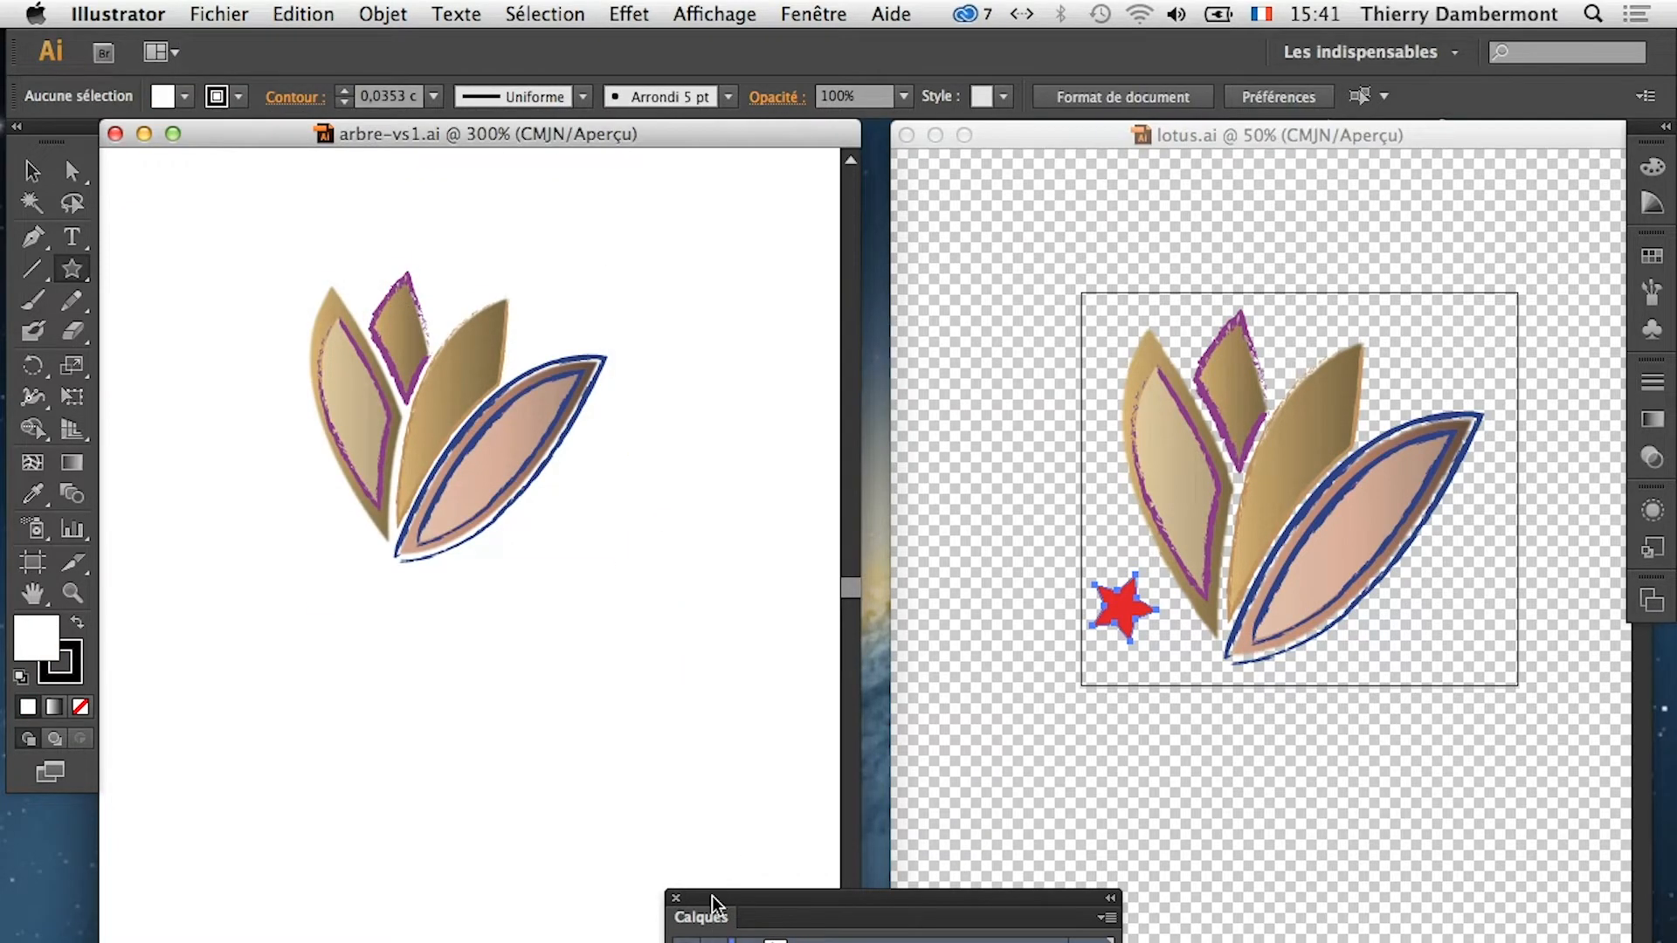
drag(712, 904, 656, 829)
click(799, 13)
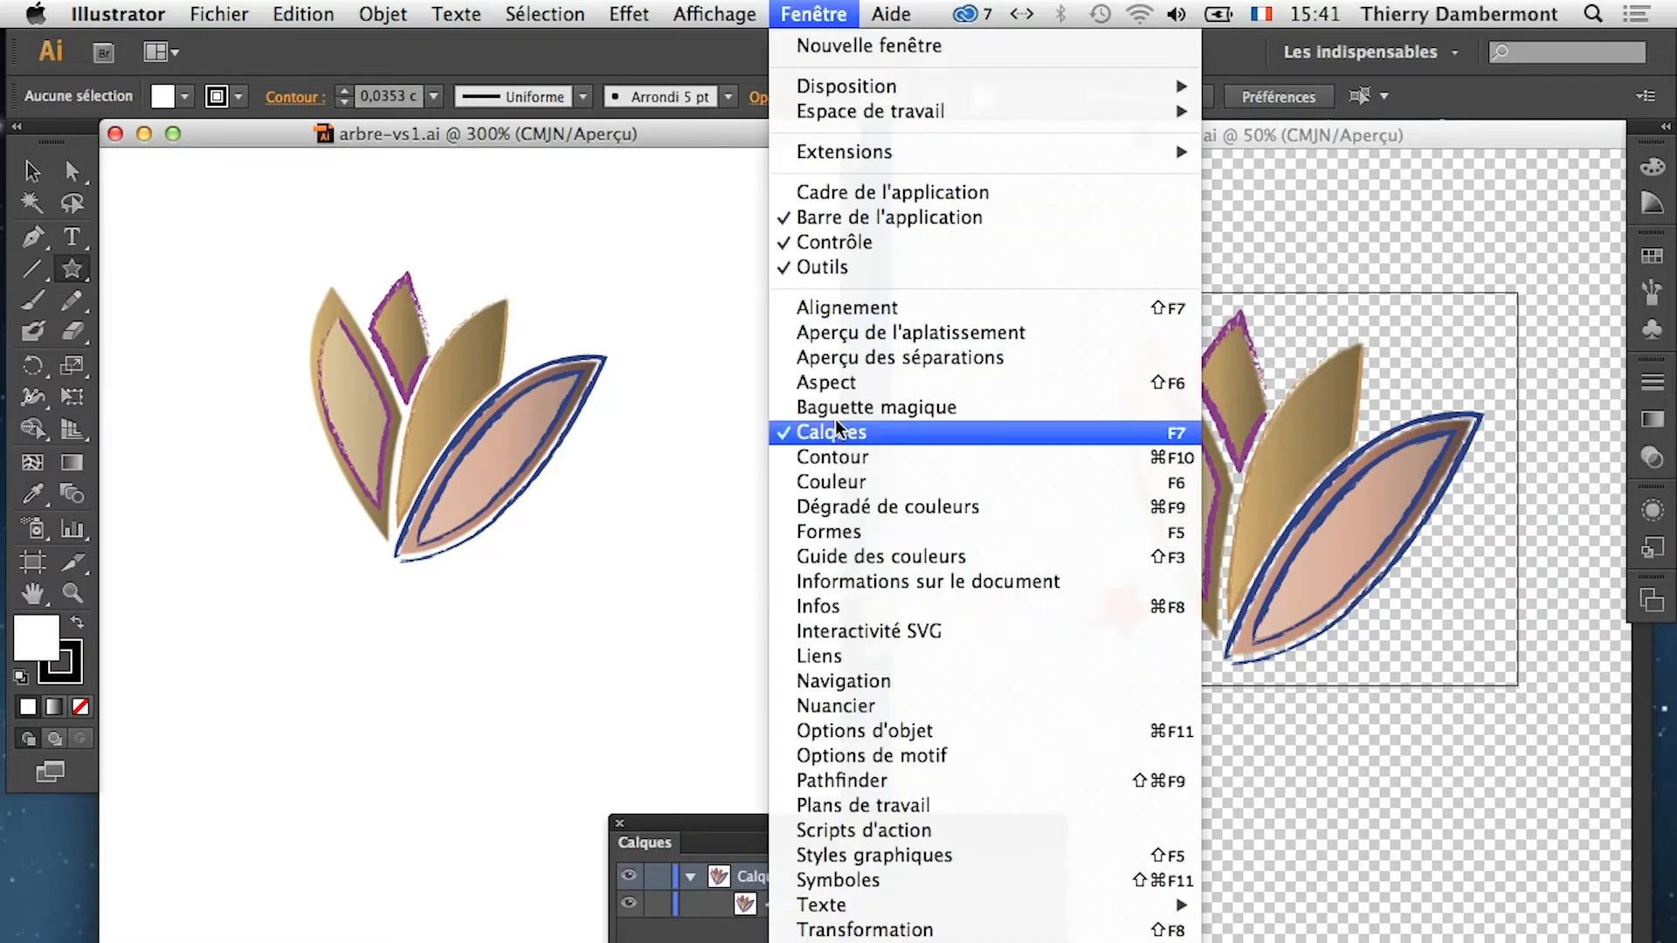
click(842, 657)
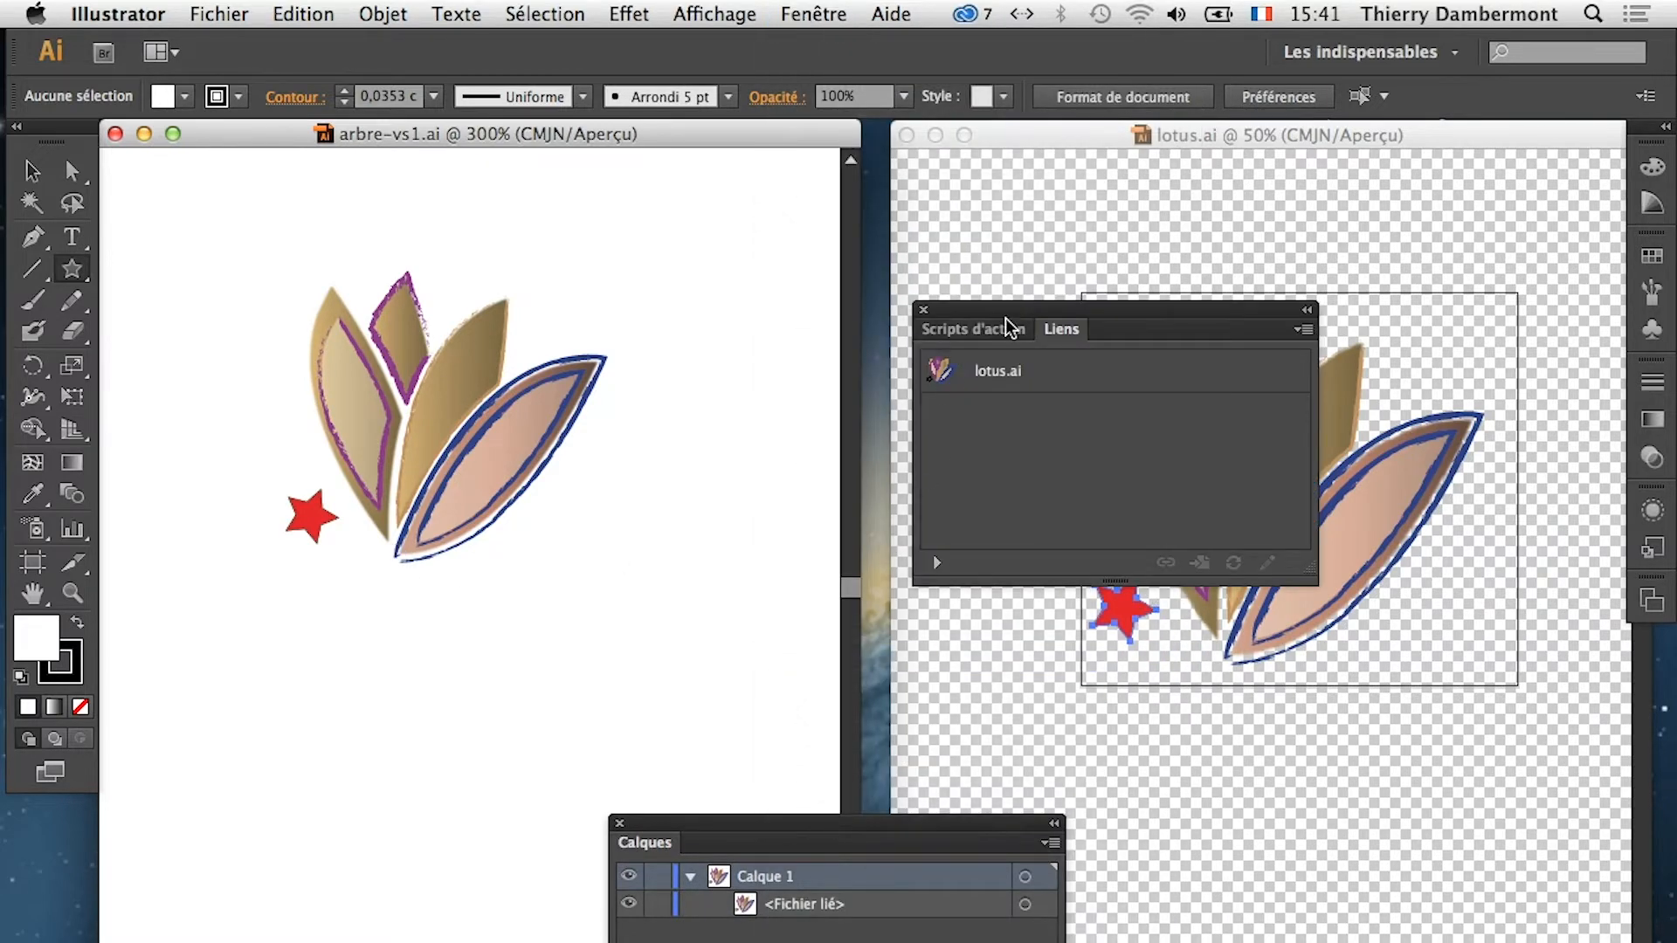
drag(1010, 328, 552, 619)
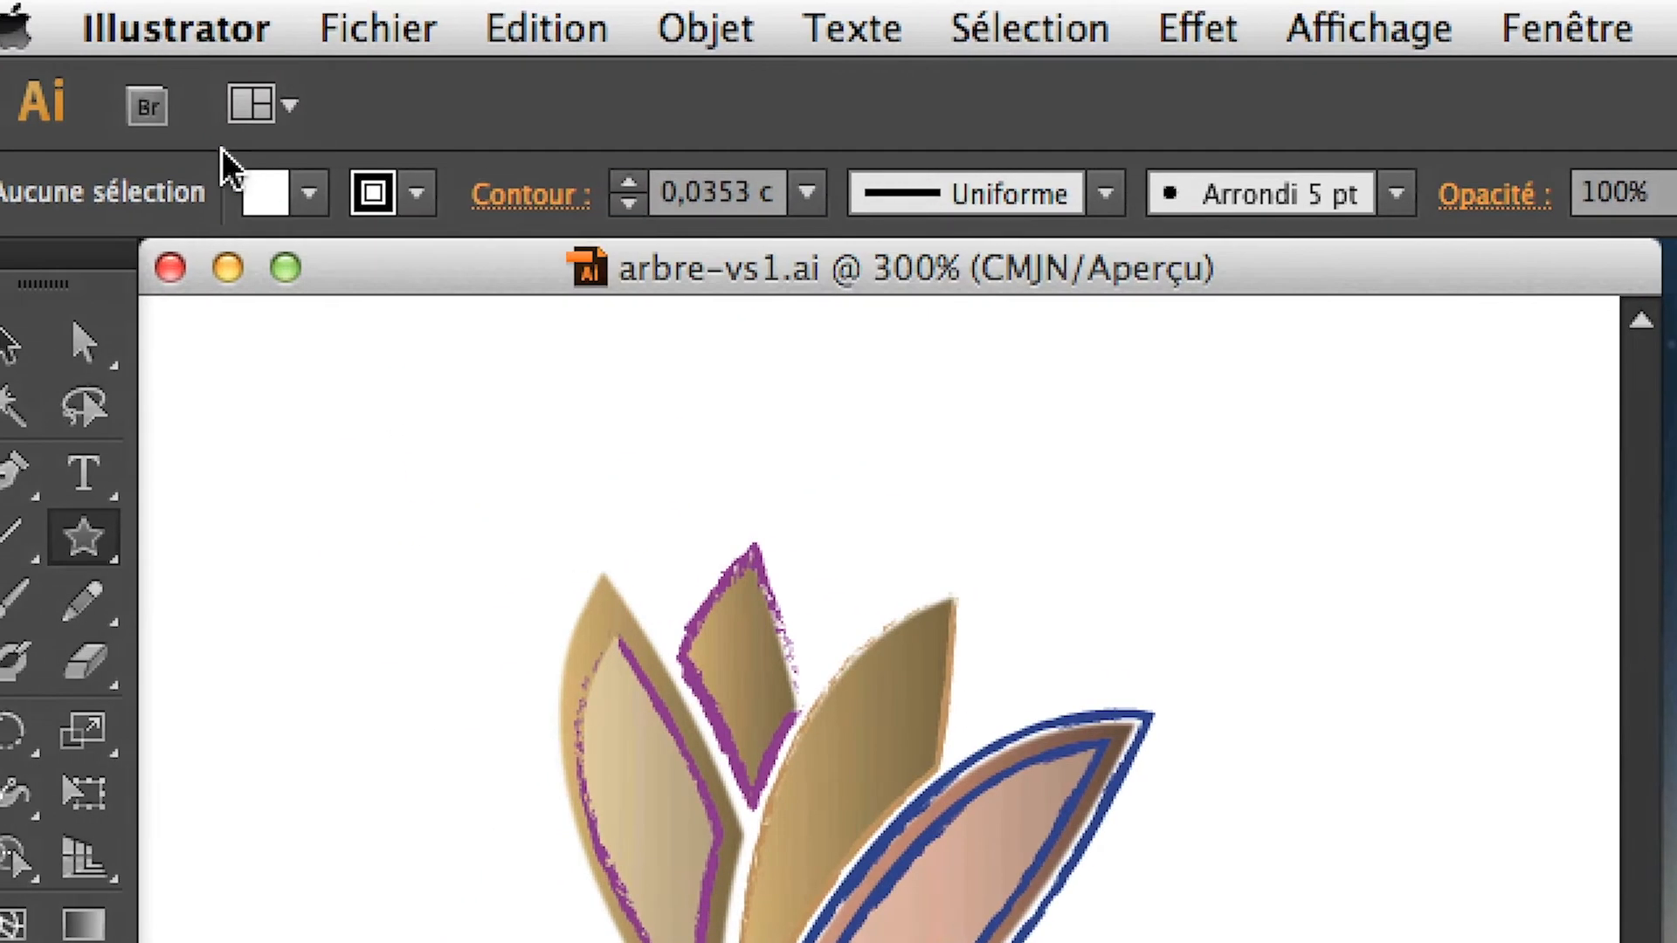
Examine the file handling and clipboard preferences, then leave them without changes
click(206, 30)
mouse_move(269, 157)
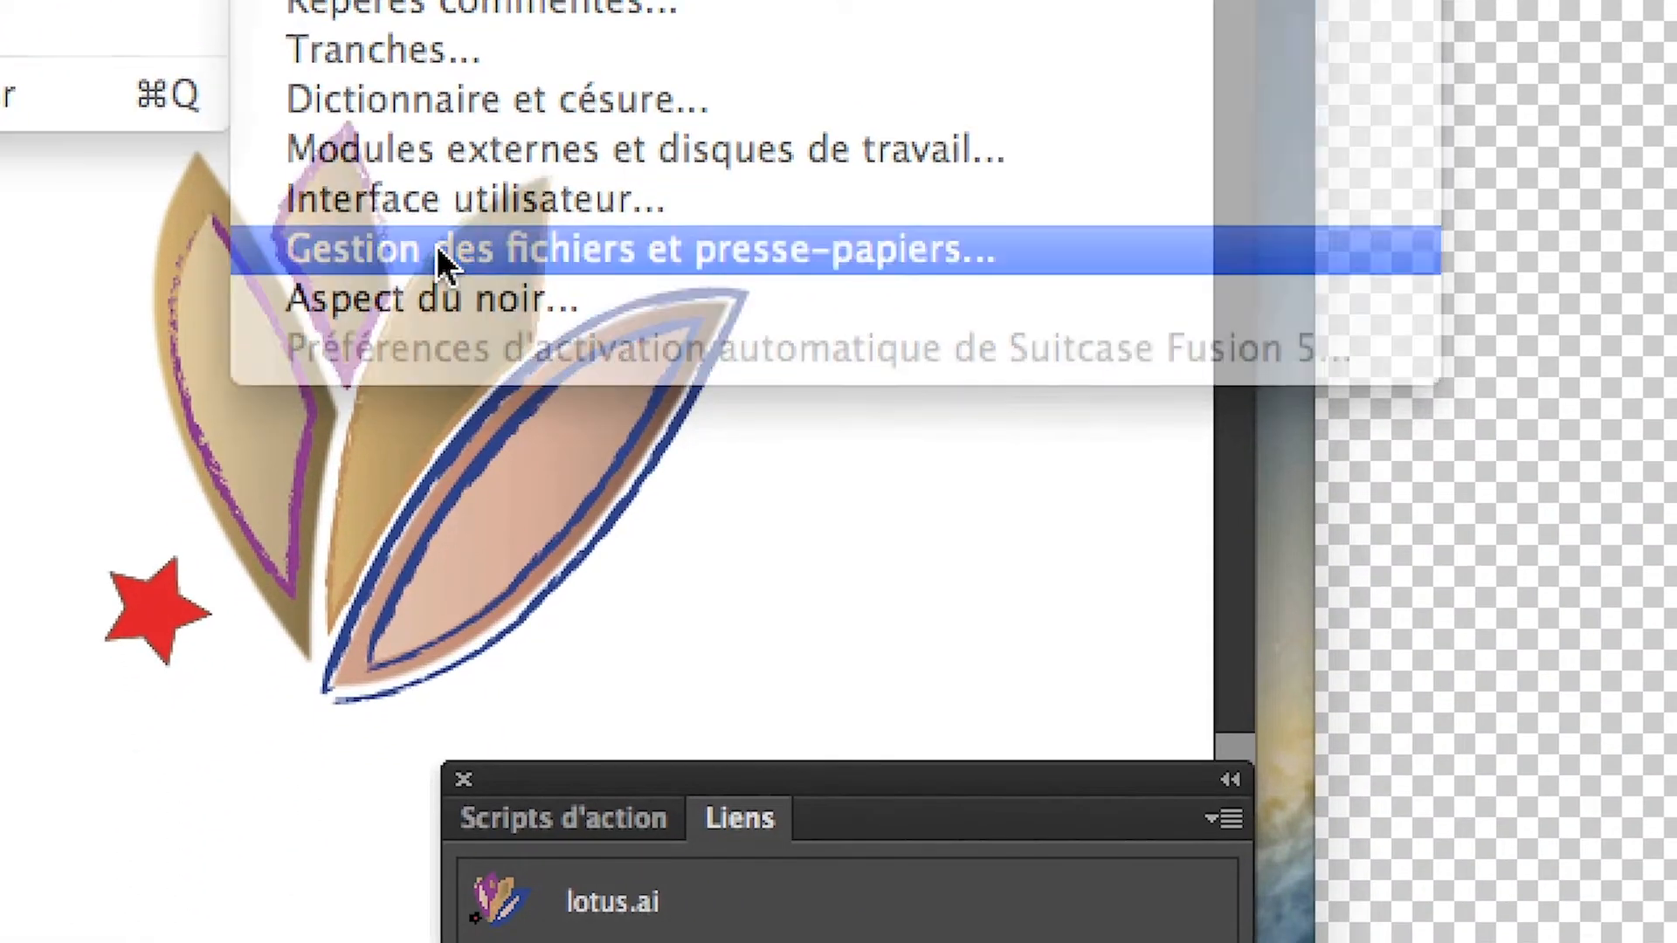
click(439, 254)
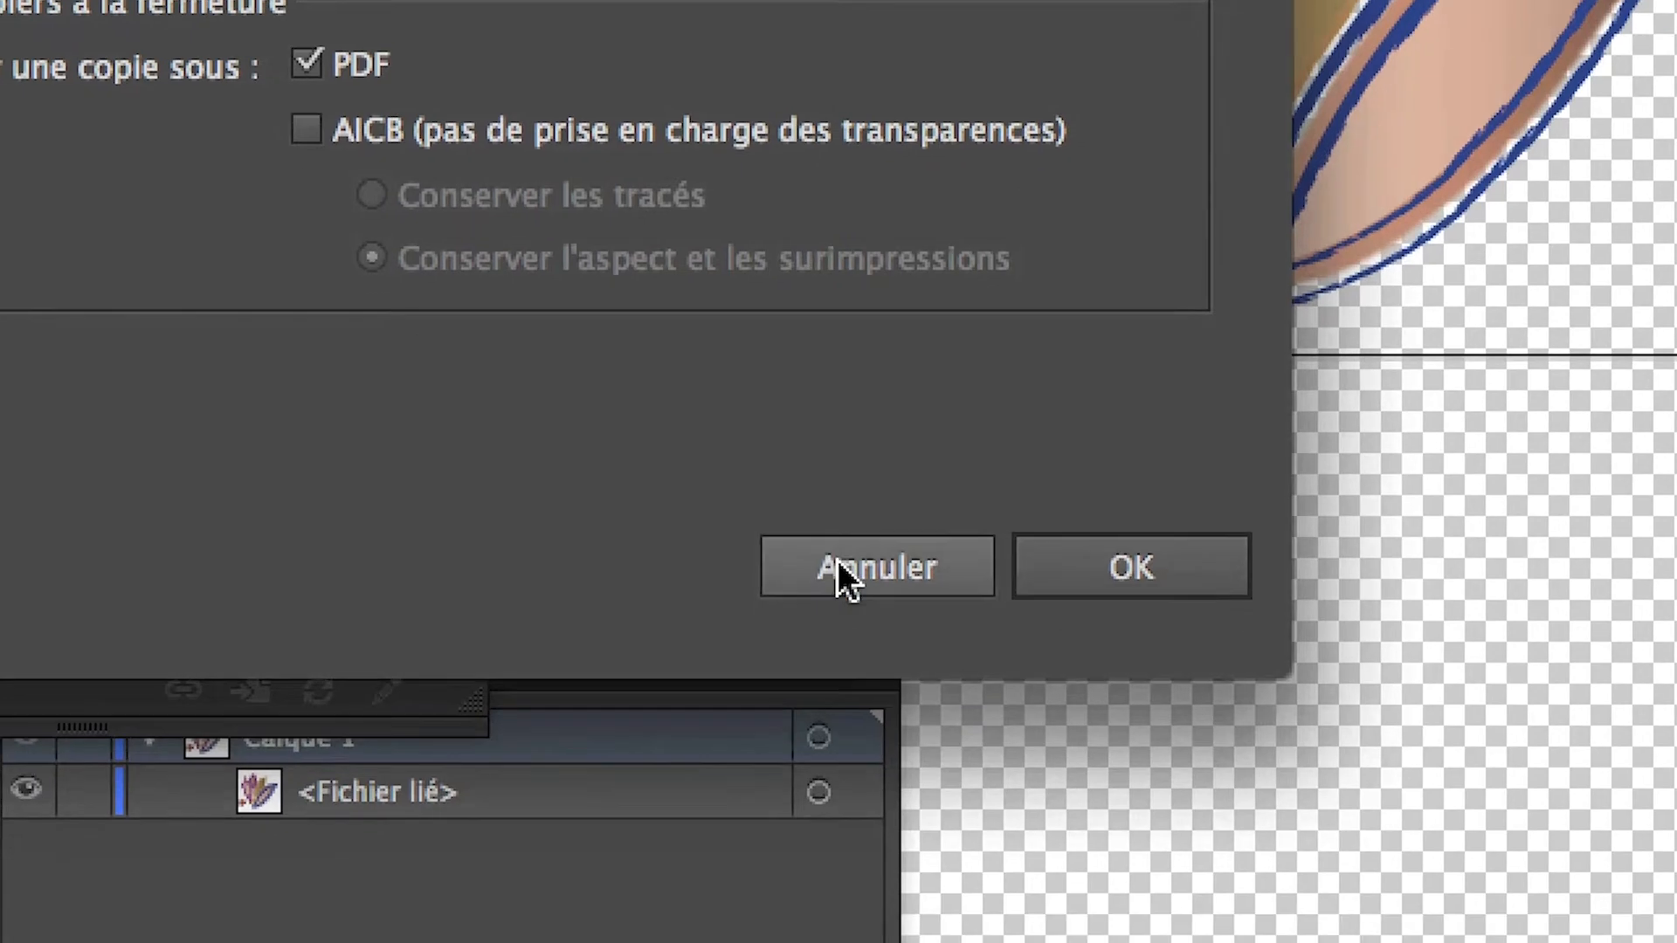
click(839, 570)
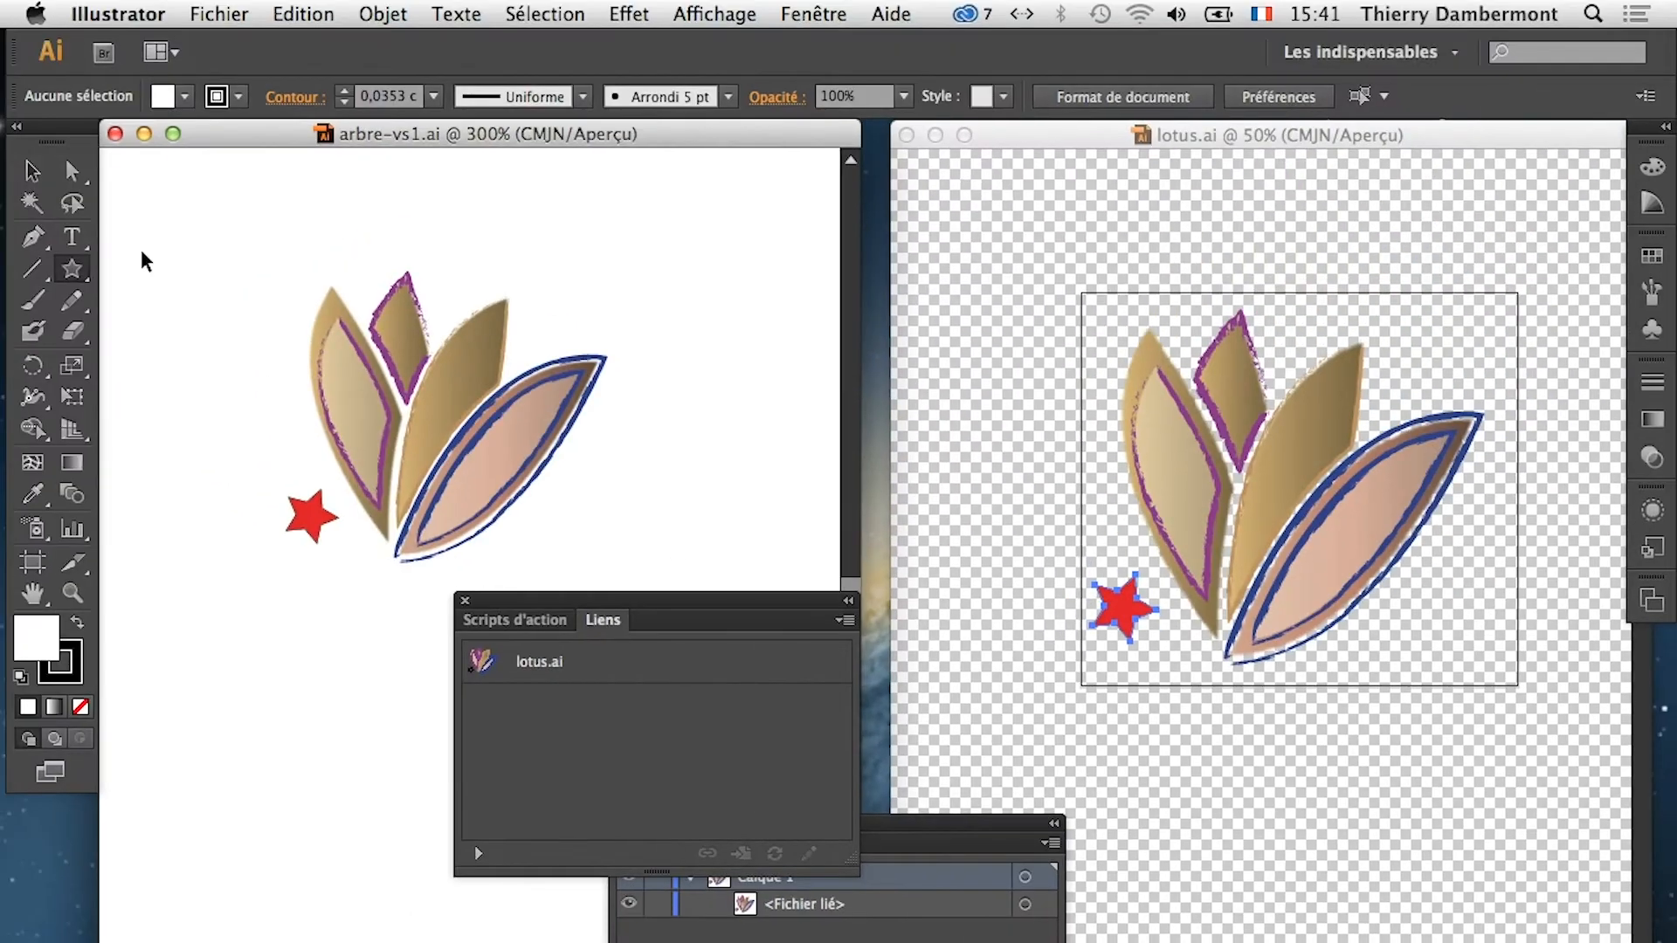
Select the red star in lotus.ai and change its fill to Vert CMJN
click(32, 171)
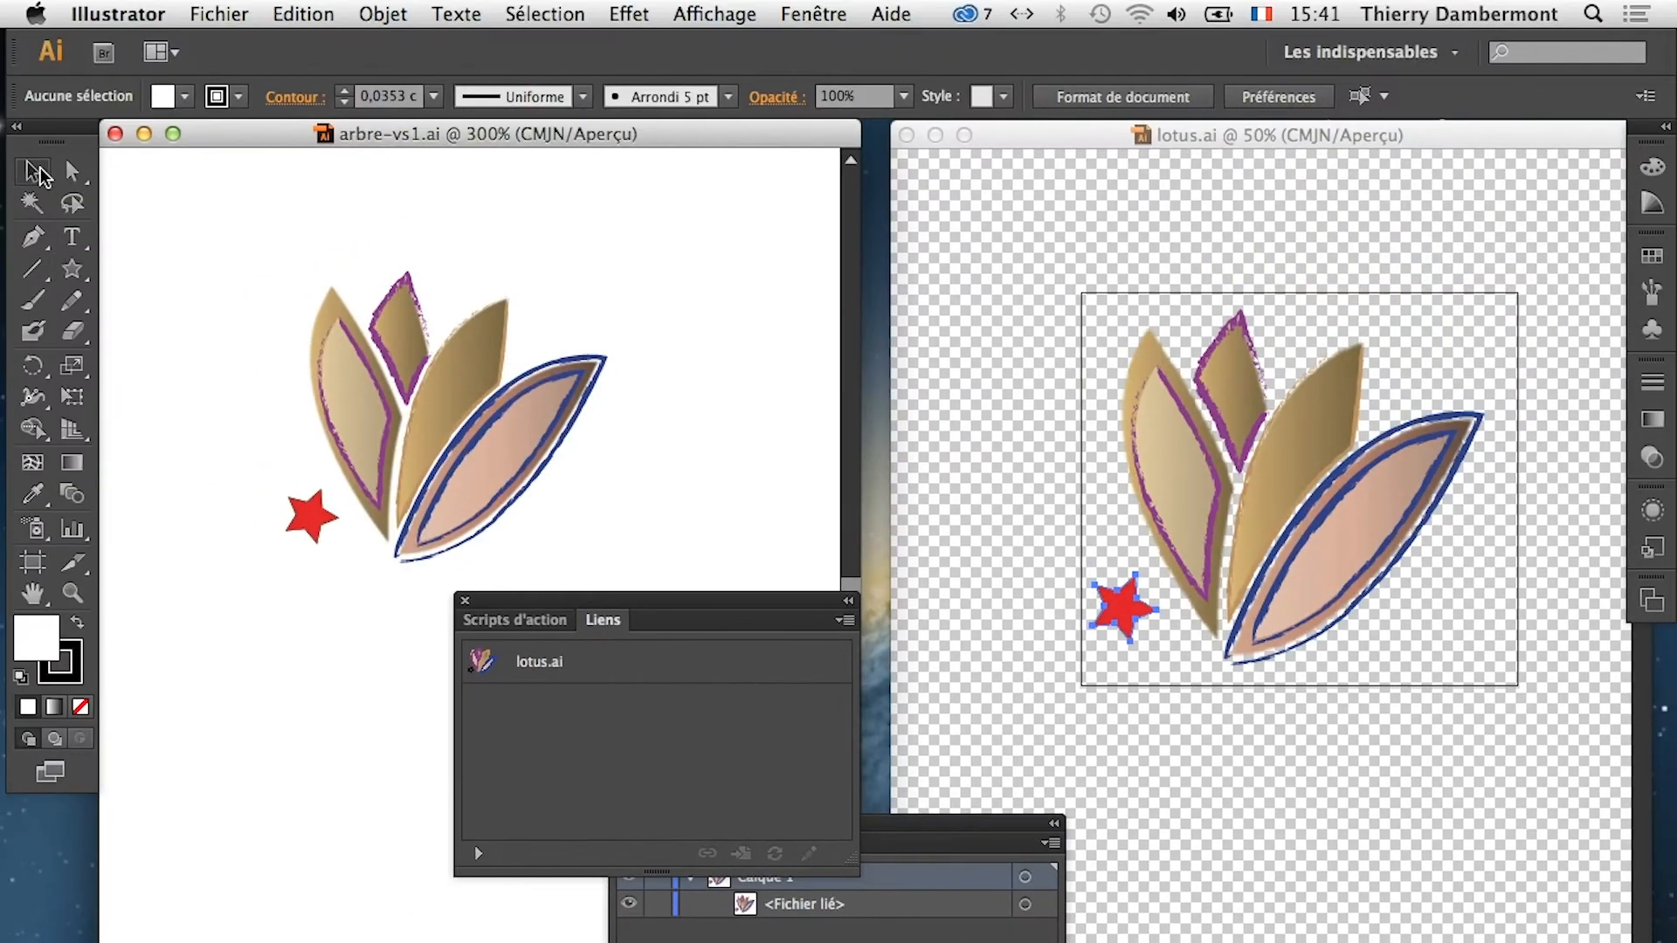
click(1179, 791)
click(1138, 706)
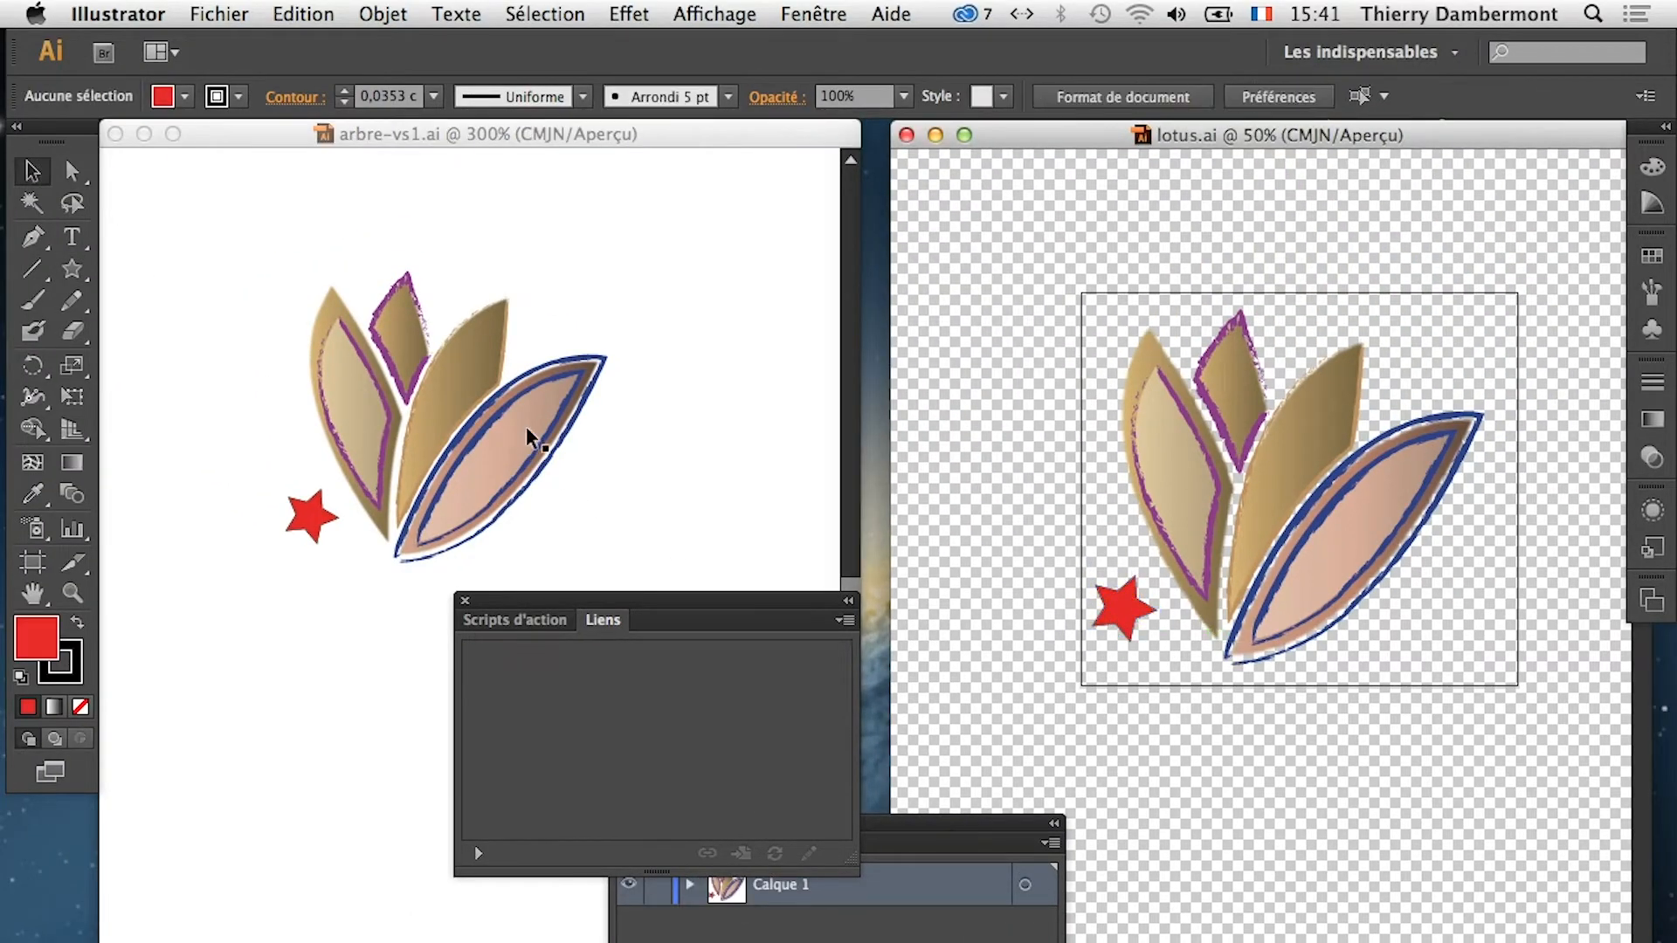
click(1112, 627)
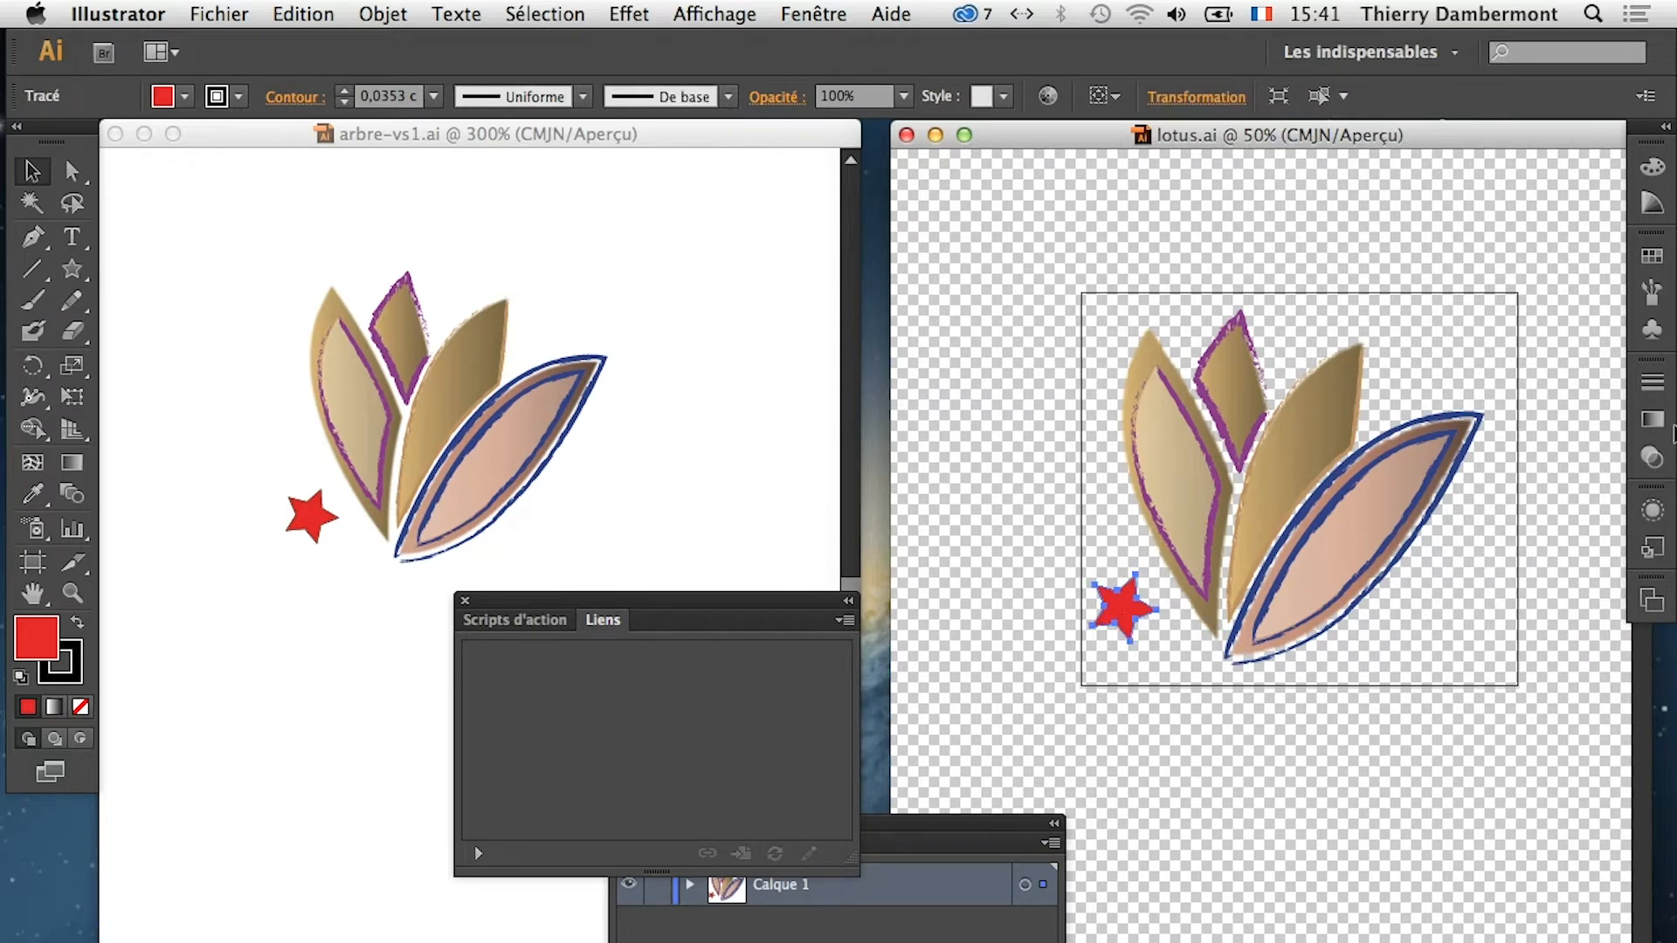
click(1652, 256)
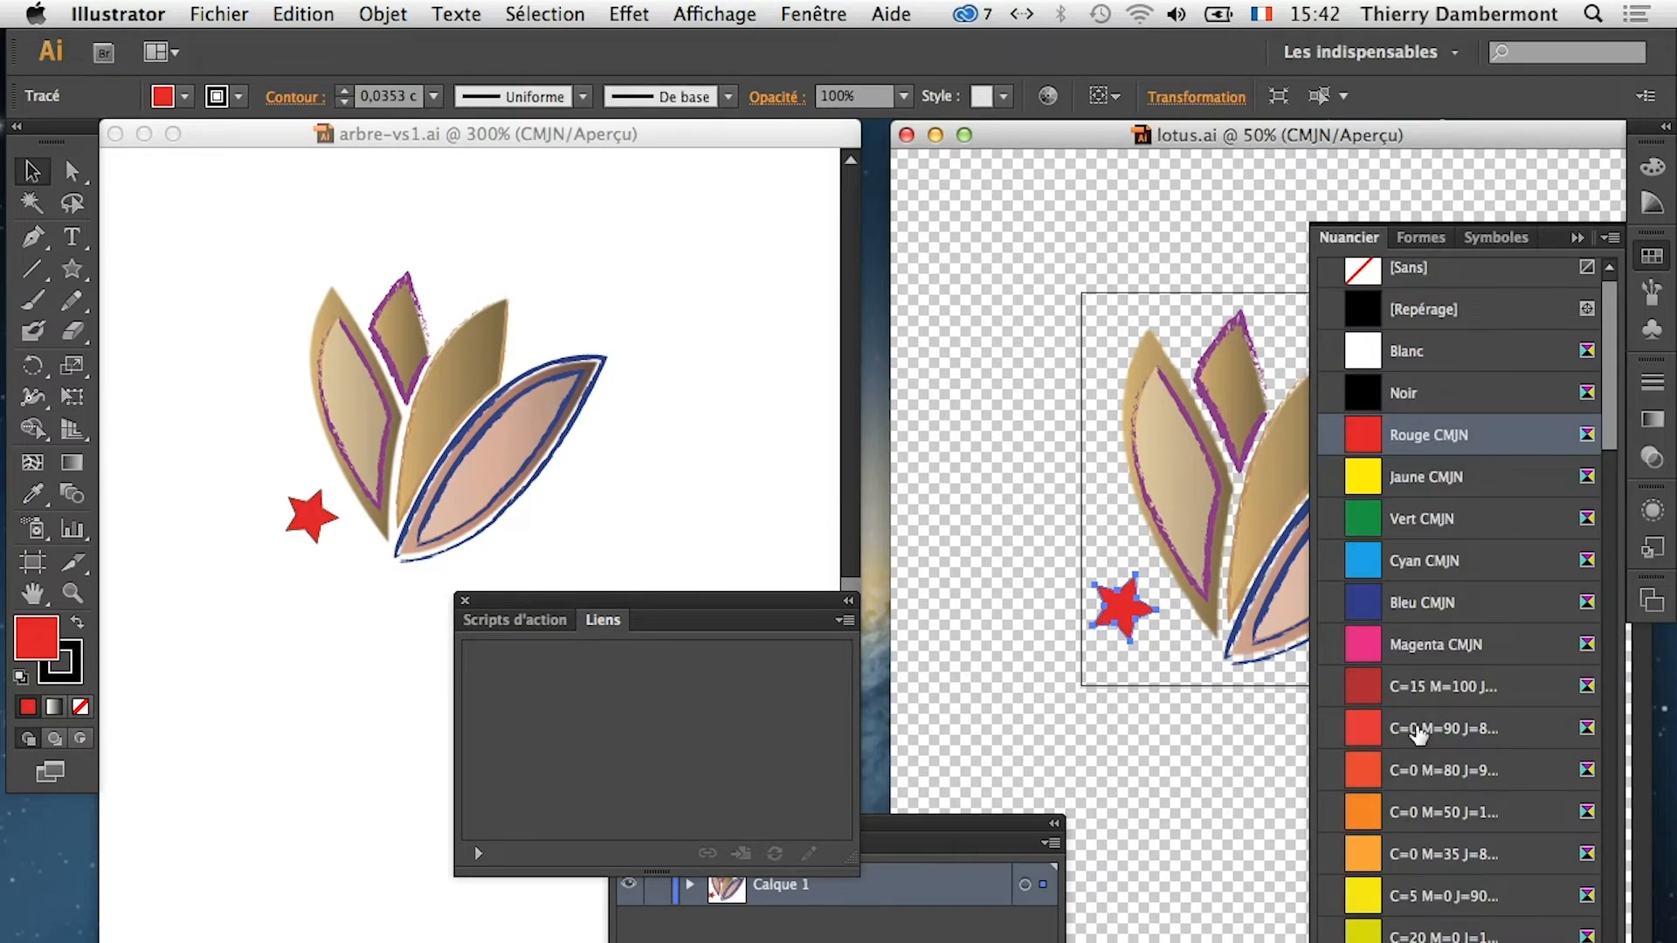
click(1426, 897)
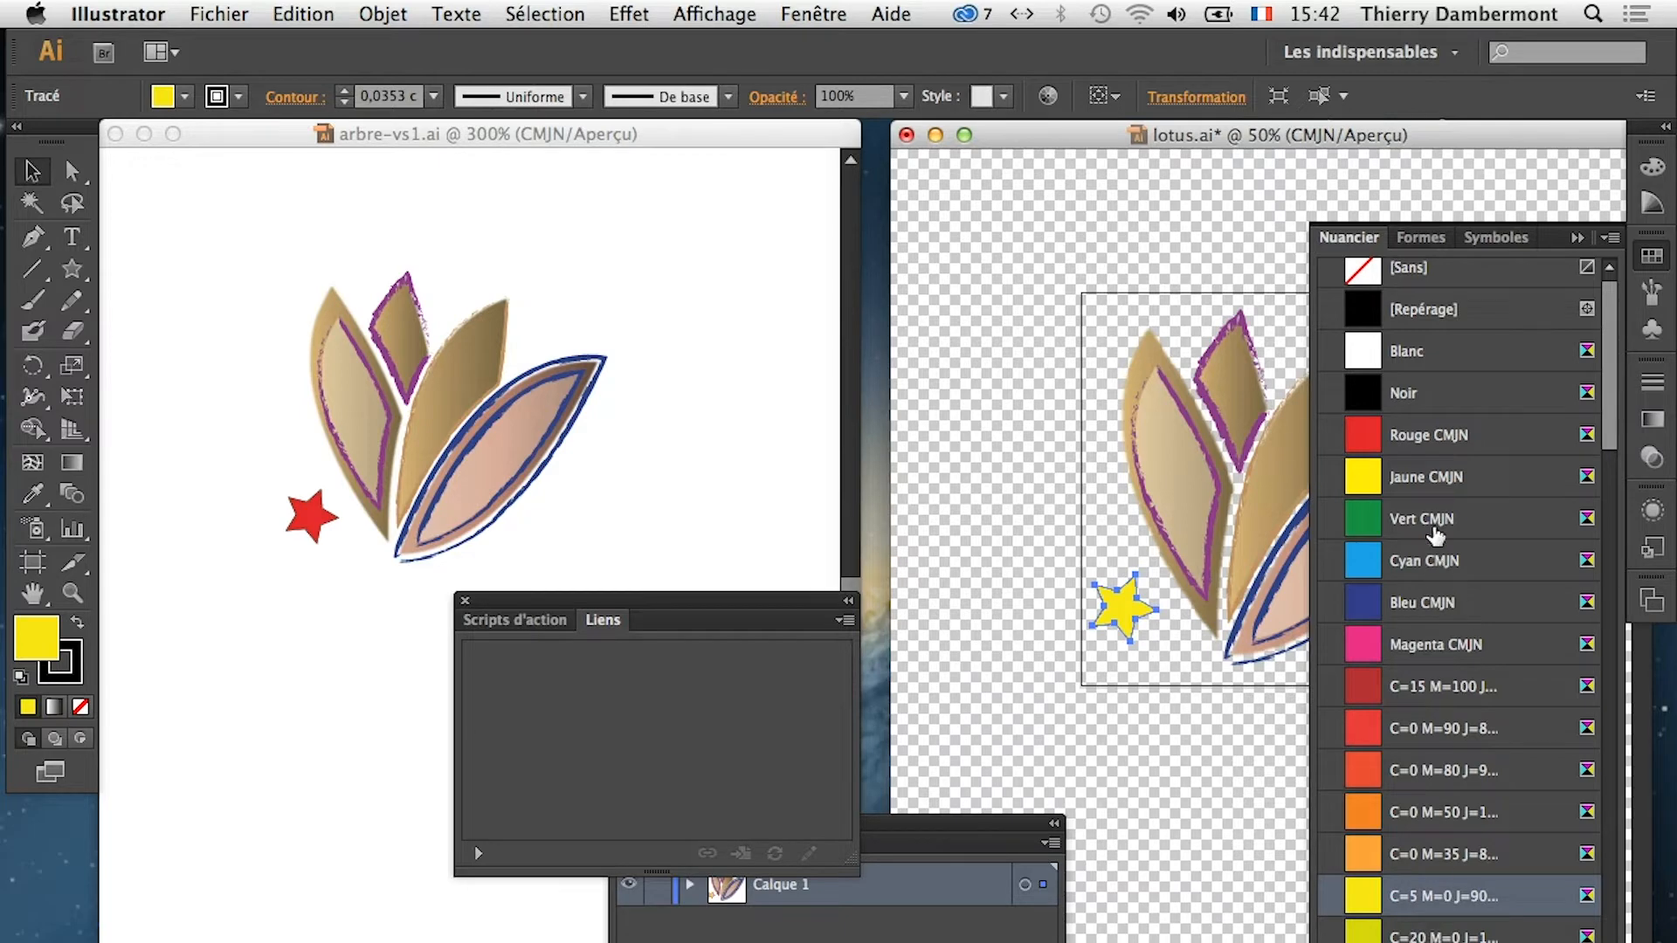
click(1433, 524)
Save the recoloured star in lotus.ai and return to arbre-vs1.ai to refresh the linked image
click(199, 10)
click(262, 210)
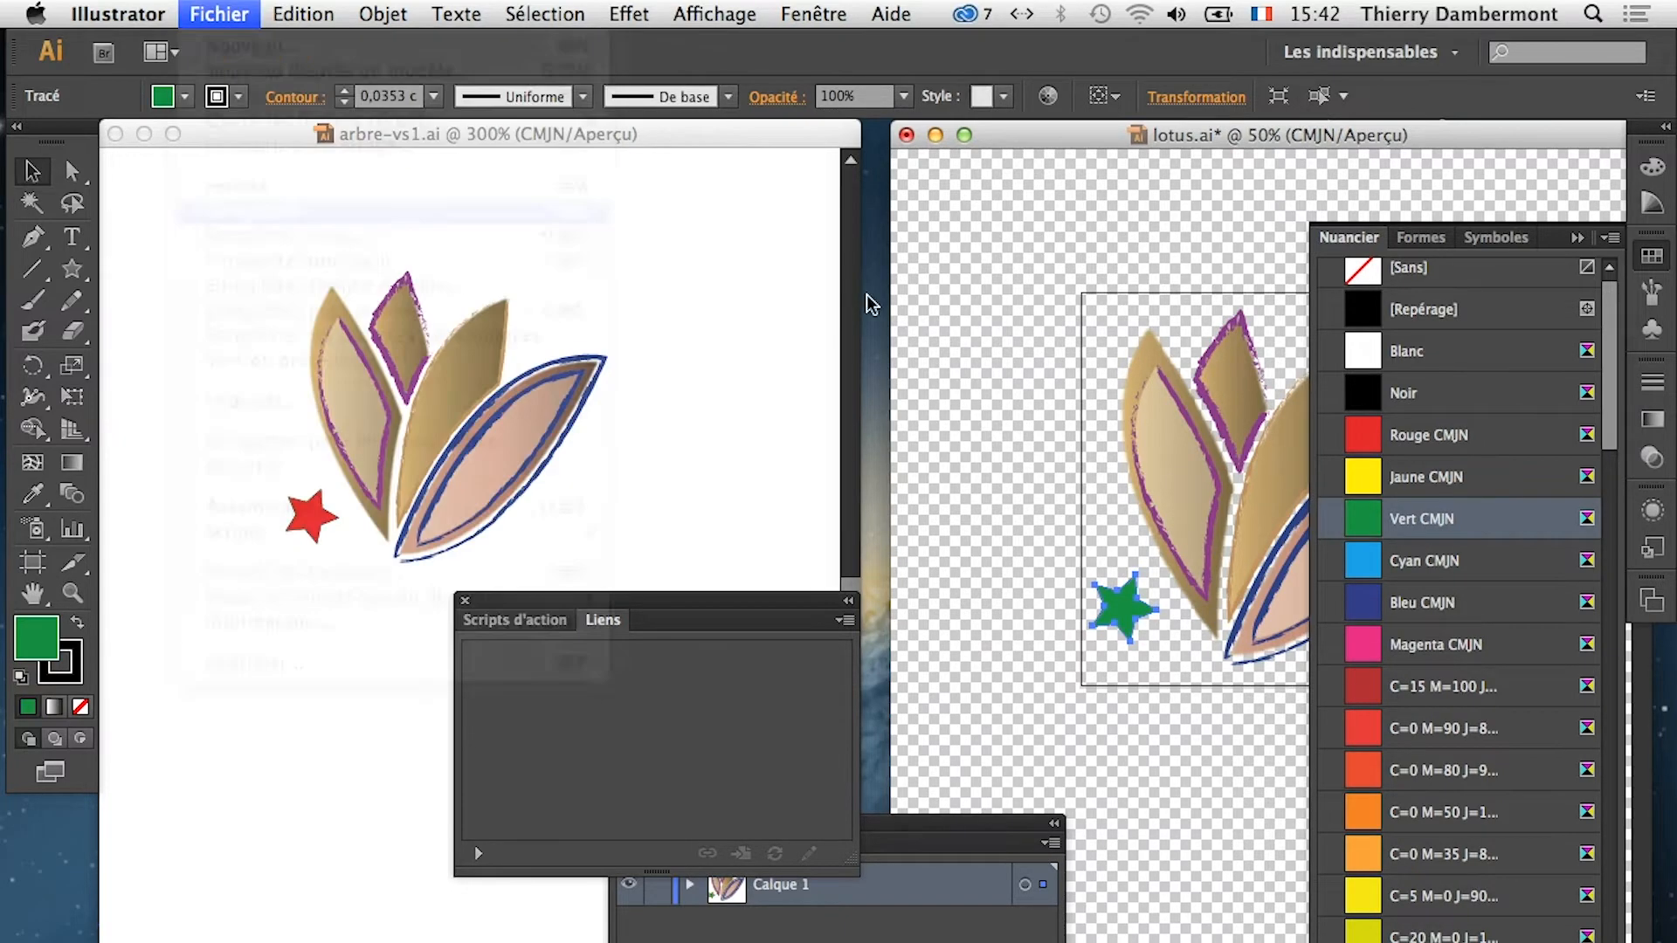
click(595, 133)
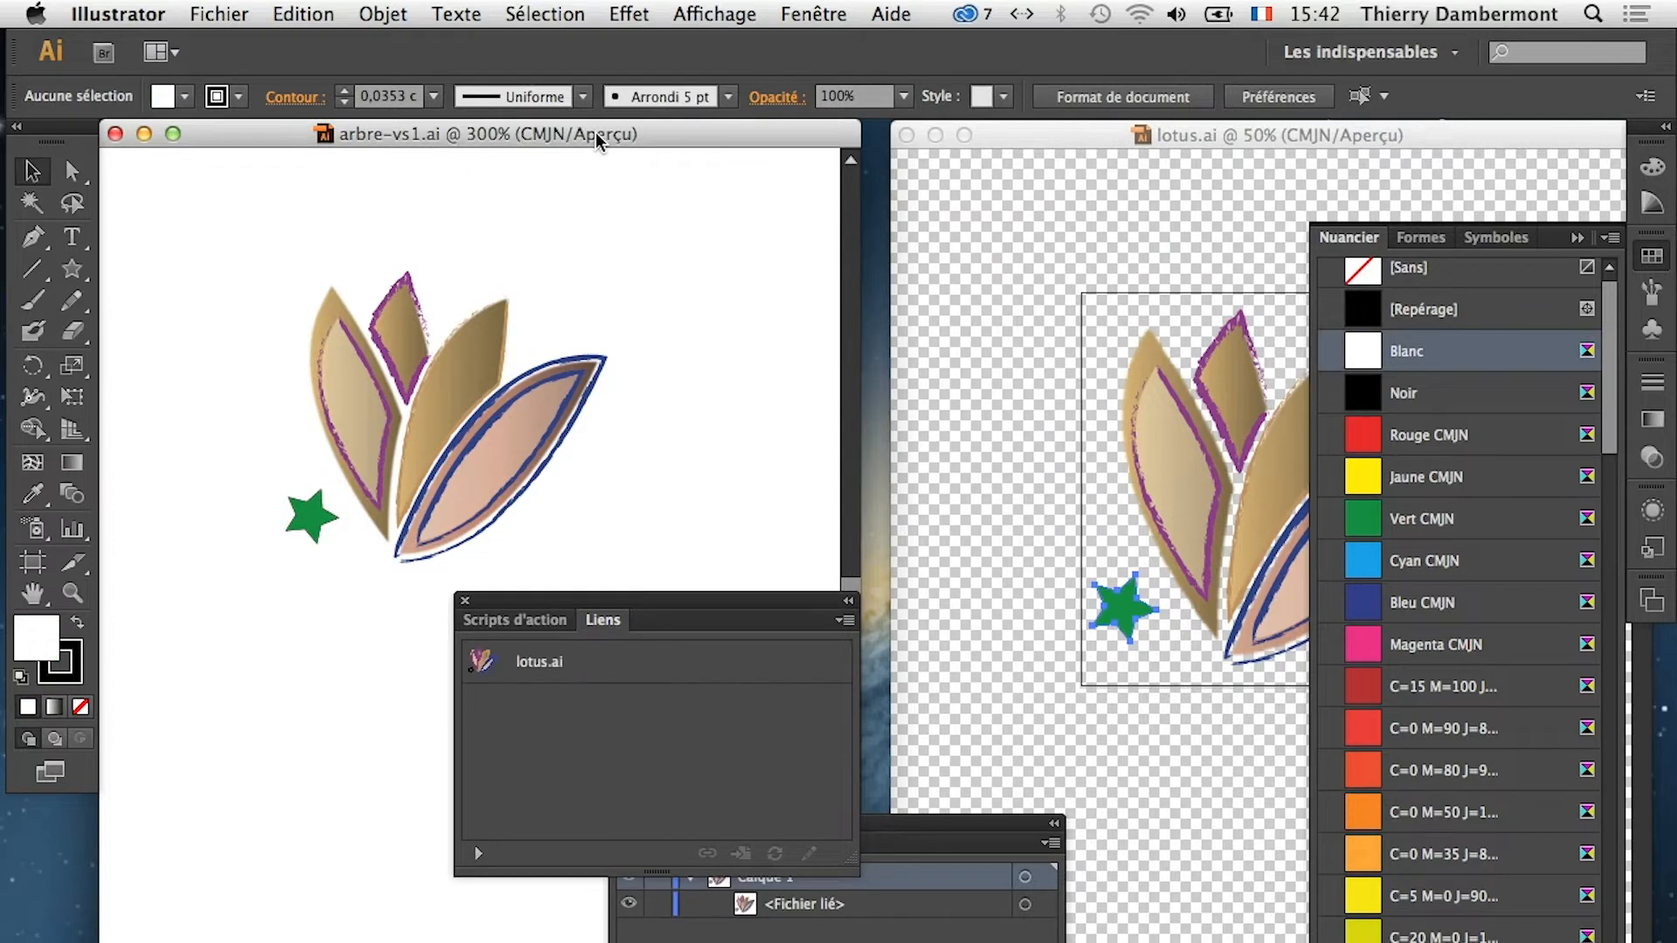
Delete the green star from lotus.ai, and close that document with its changes saved
click(1118, 700)
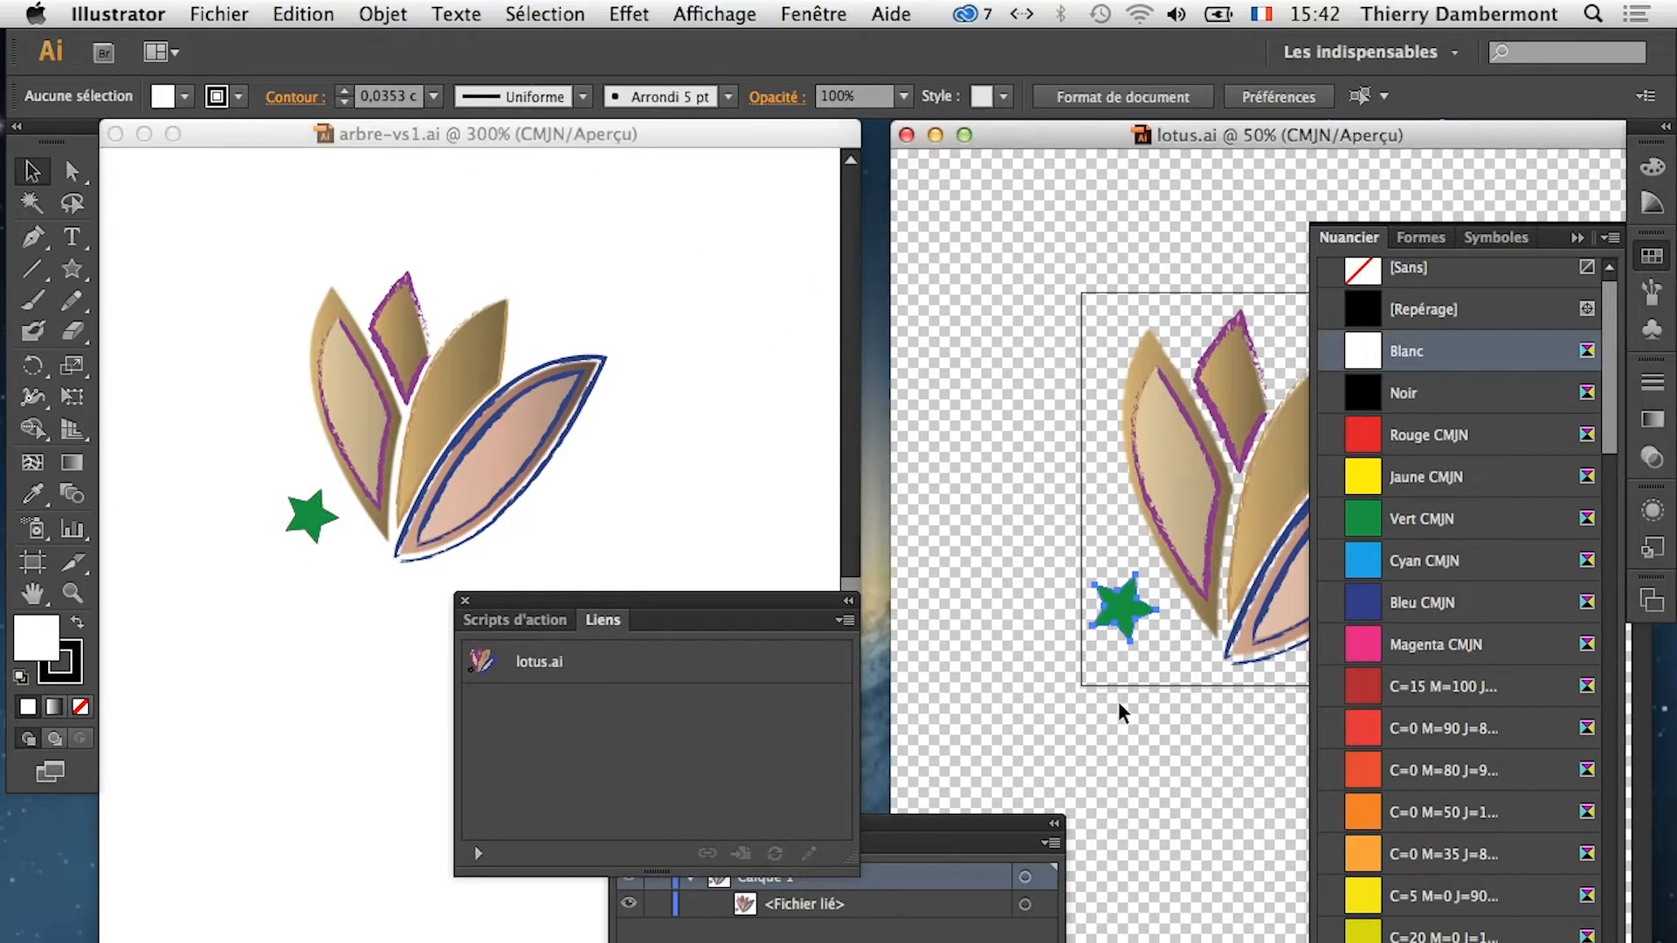
click(1113, 710)
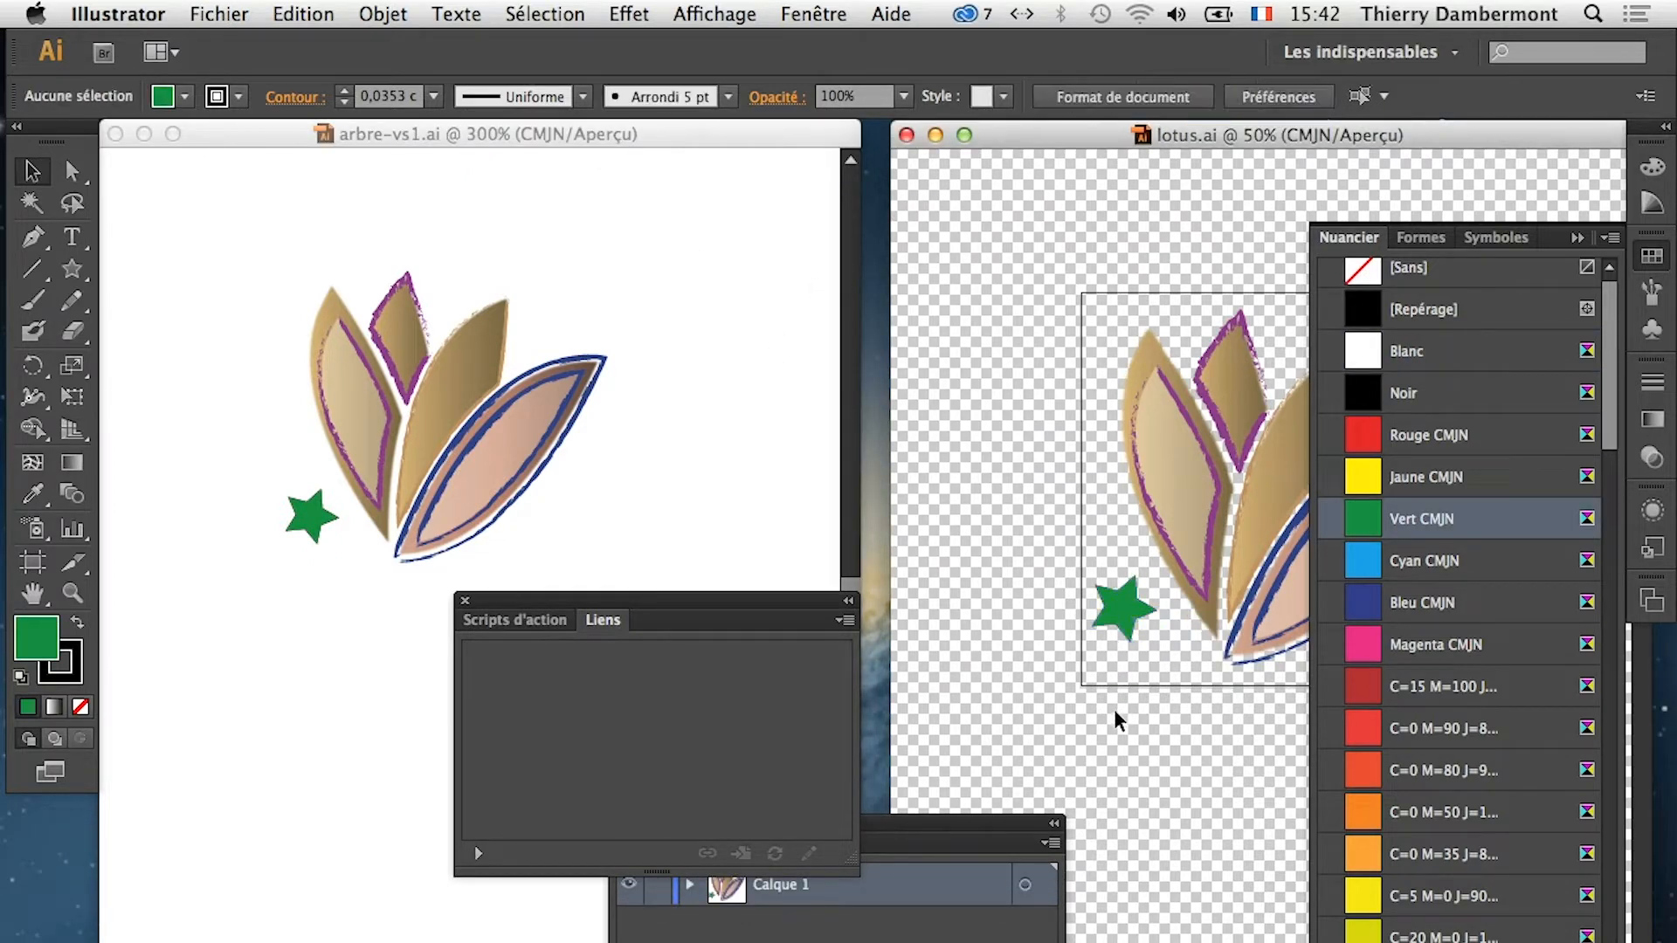
click(1116, 622)
key(Delete)
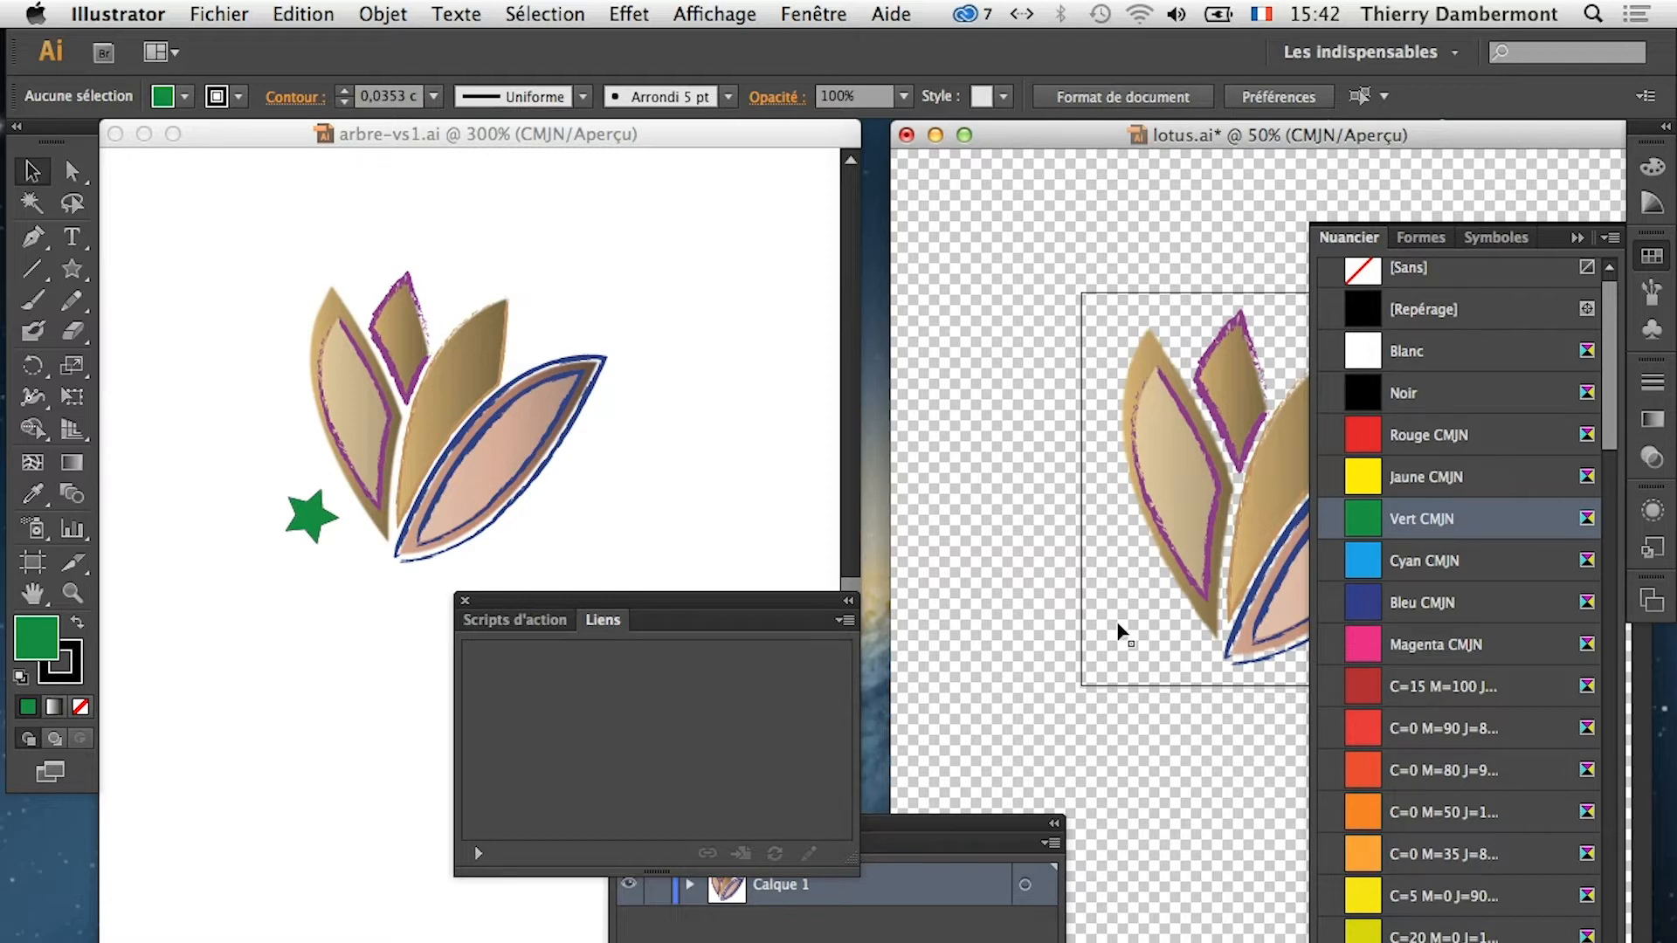
click(907, 136)
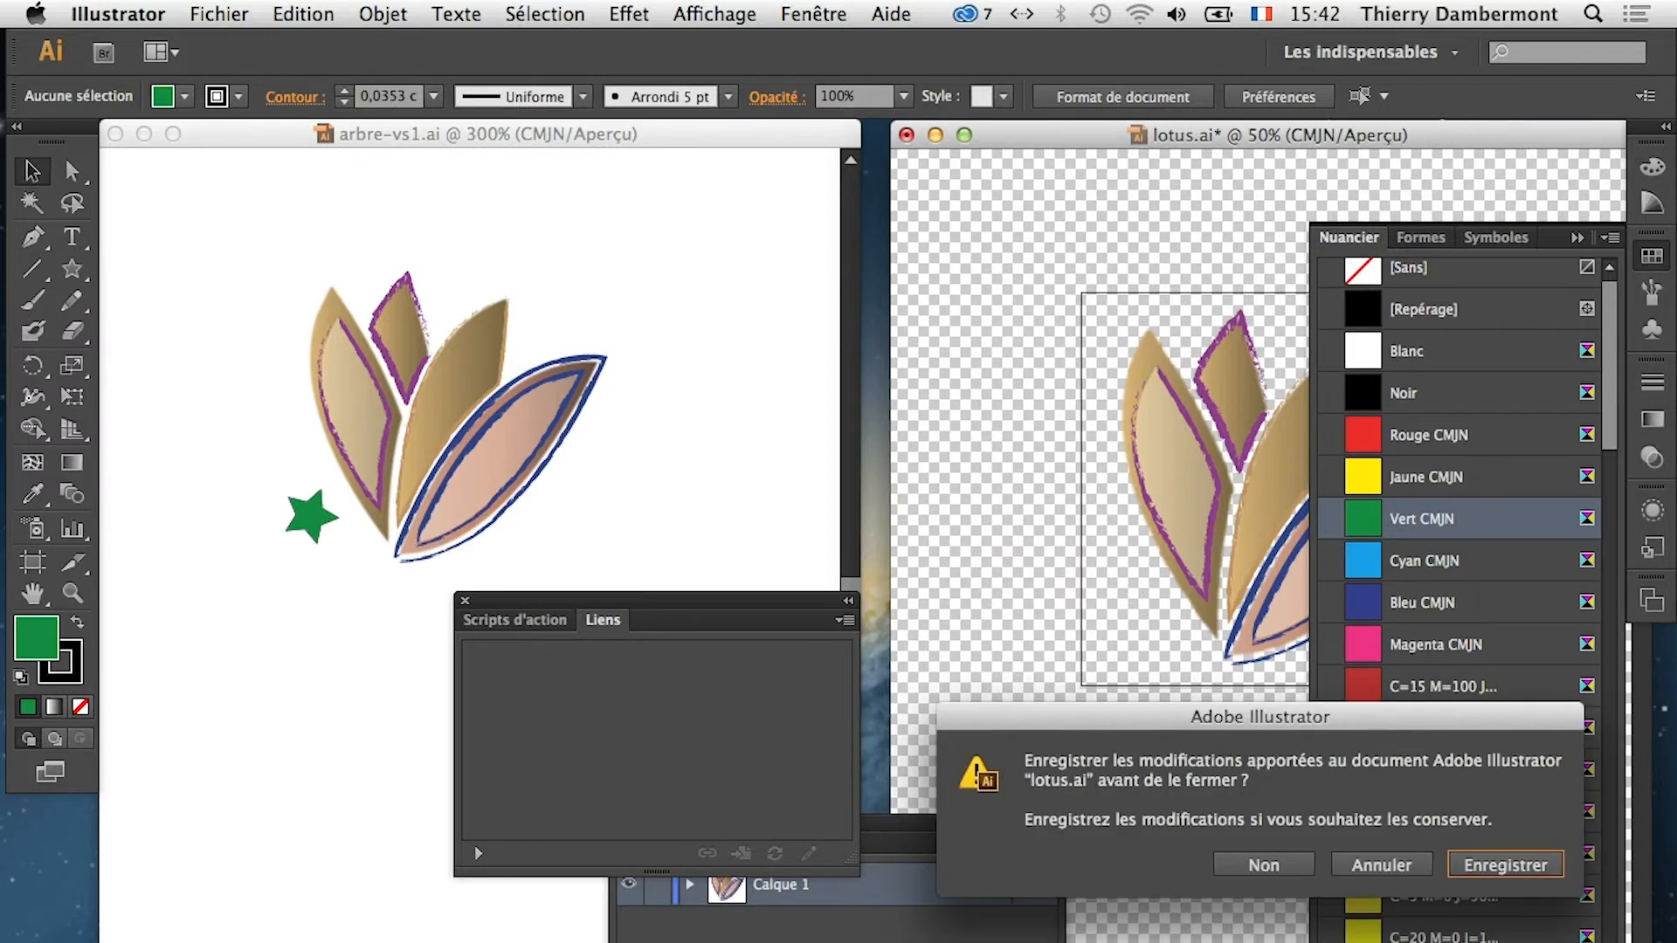
click(1495, 863)
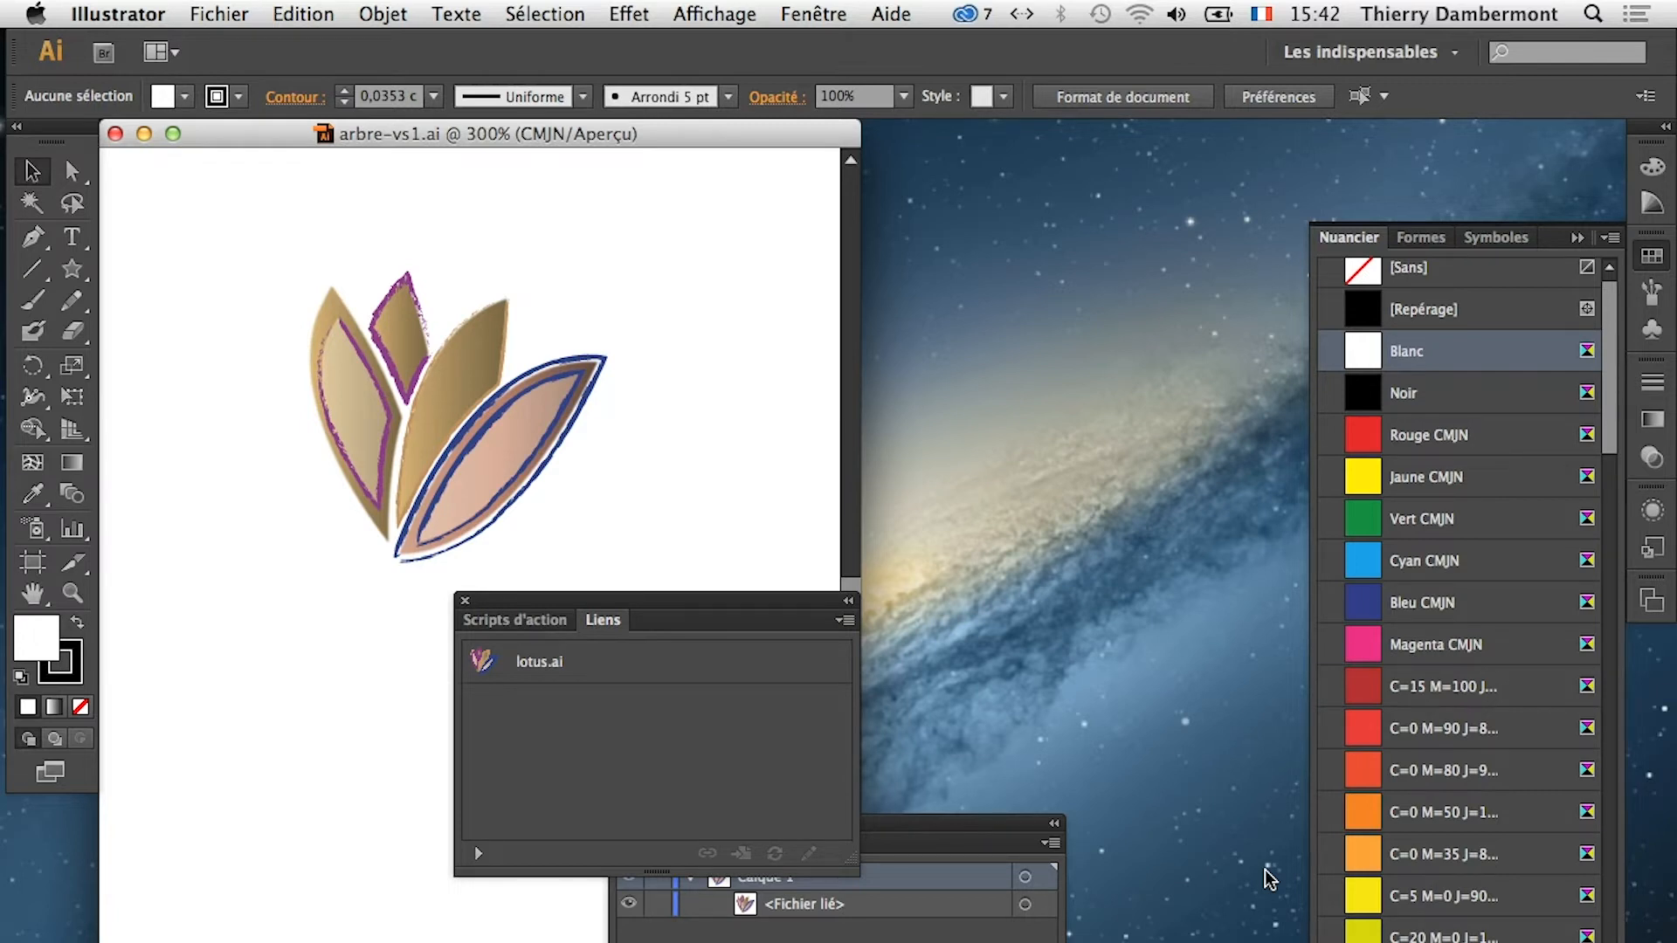
Hide the linked-file, layer and swatch lists, and widen the arbre-vs1.ai window to fill the workspace
click(463, 603)
click(621, 823)
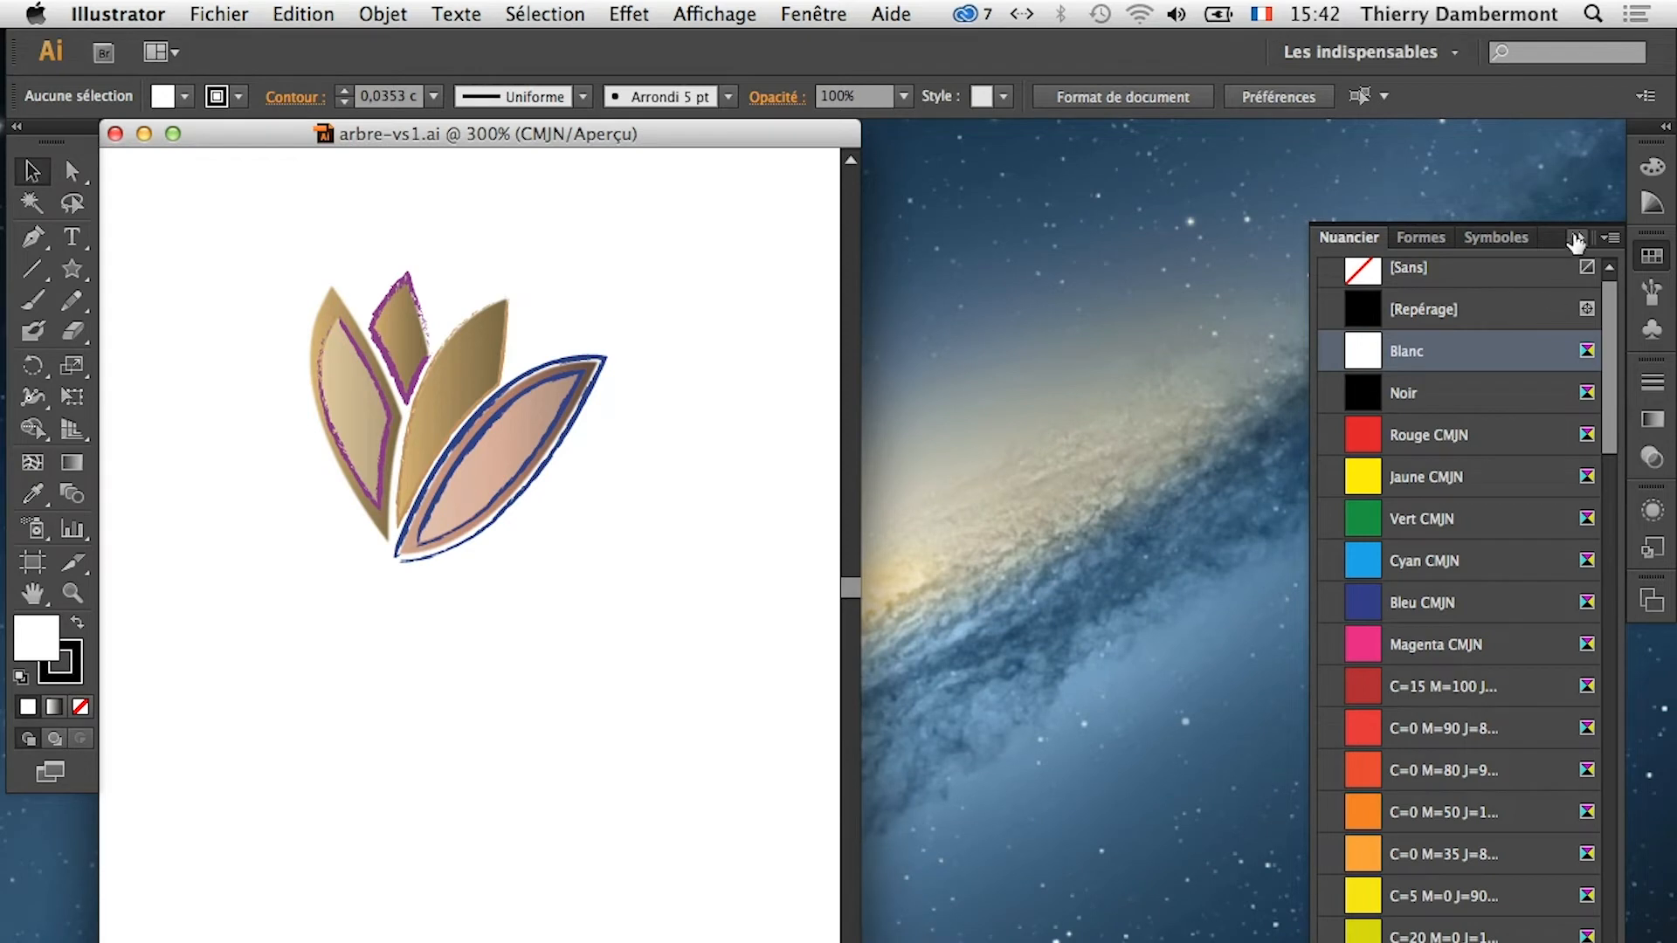
click(1569, 233)
drag(859, 942, 1637, 942)
Select the linked lotus image on the artboard and move it slightly straight down
scroll(718, 800, down, 5)
scroll(699, 772, up, 2)
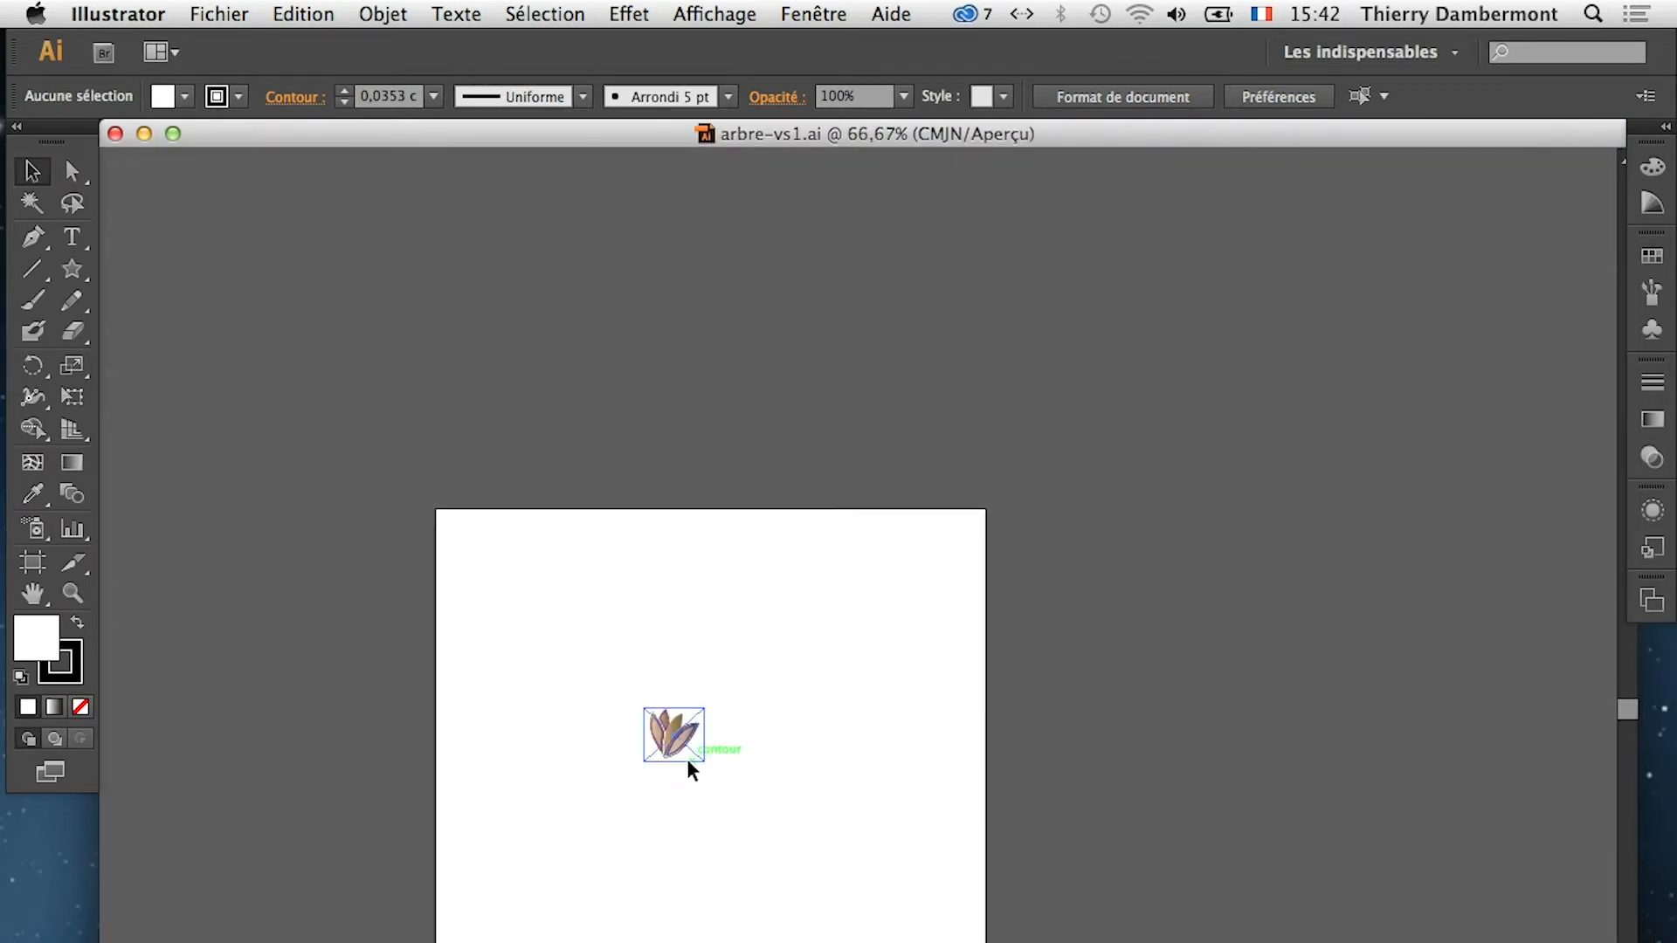
click(657, 709)
scroll(668, 863, down, 1)
scroll(669, 863, down, 1)
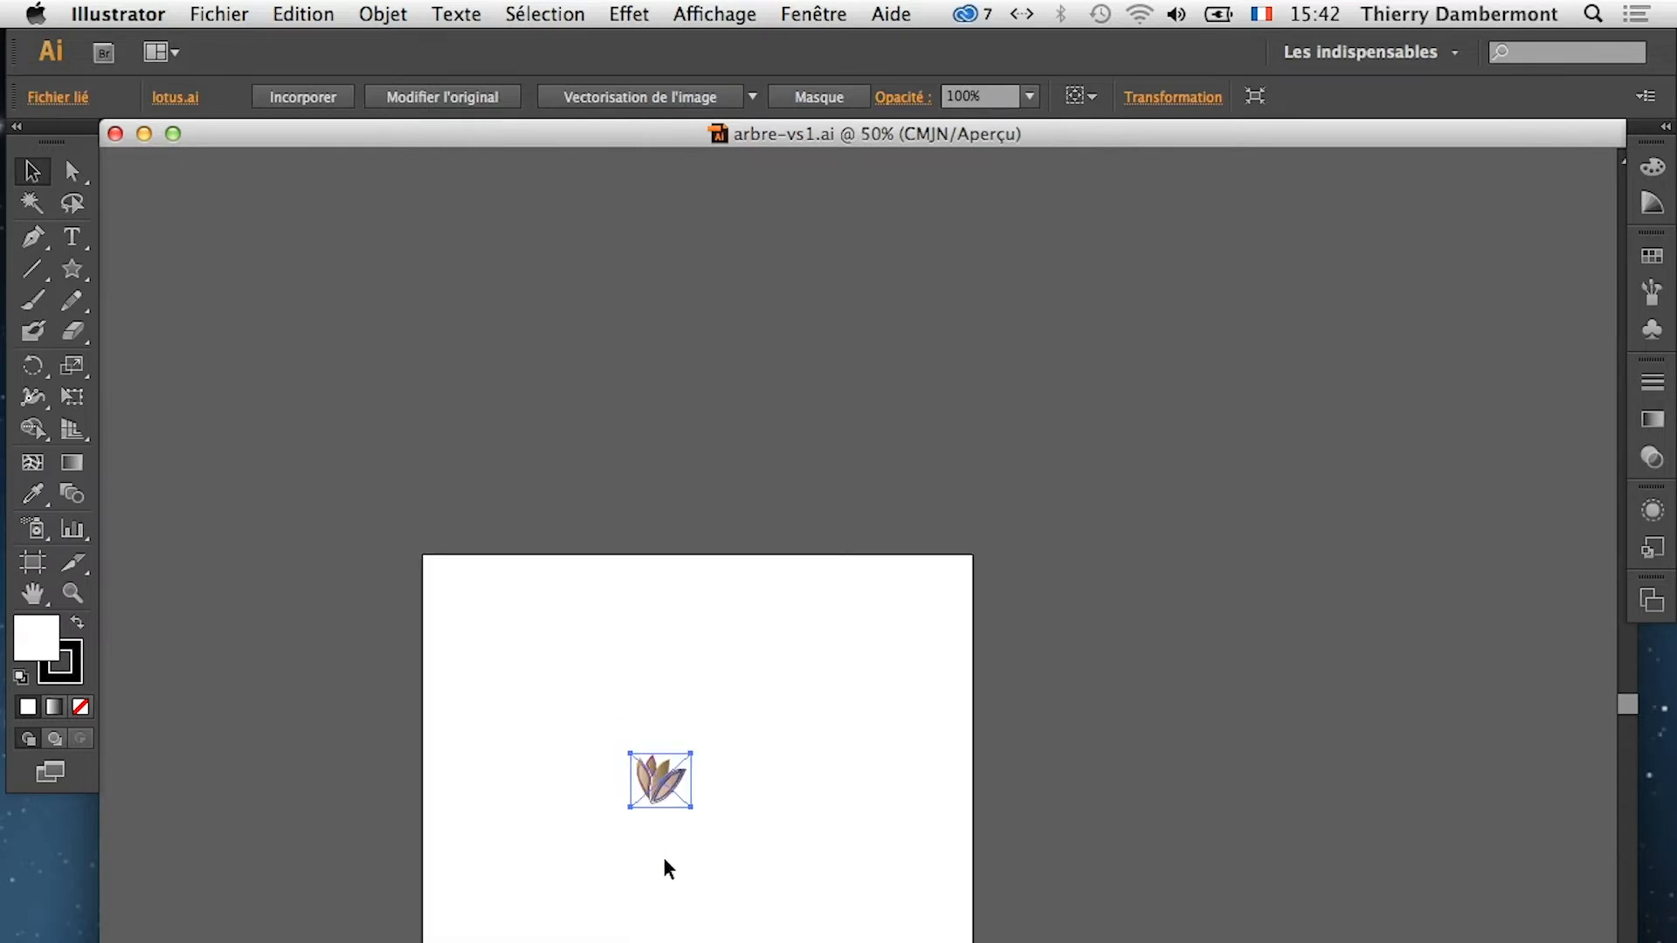
drag(636, 876, 629, 711)
drag(643, 611, 644, 646)
scroll(641, 743, up, 1)
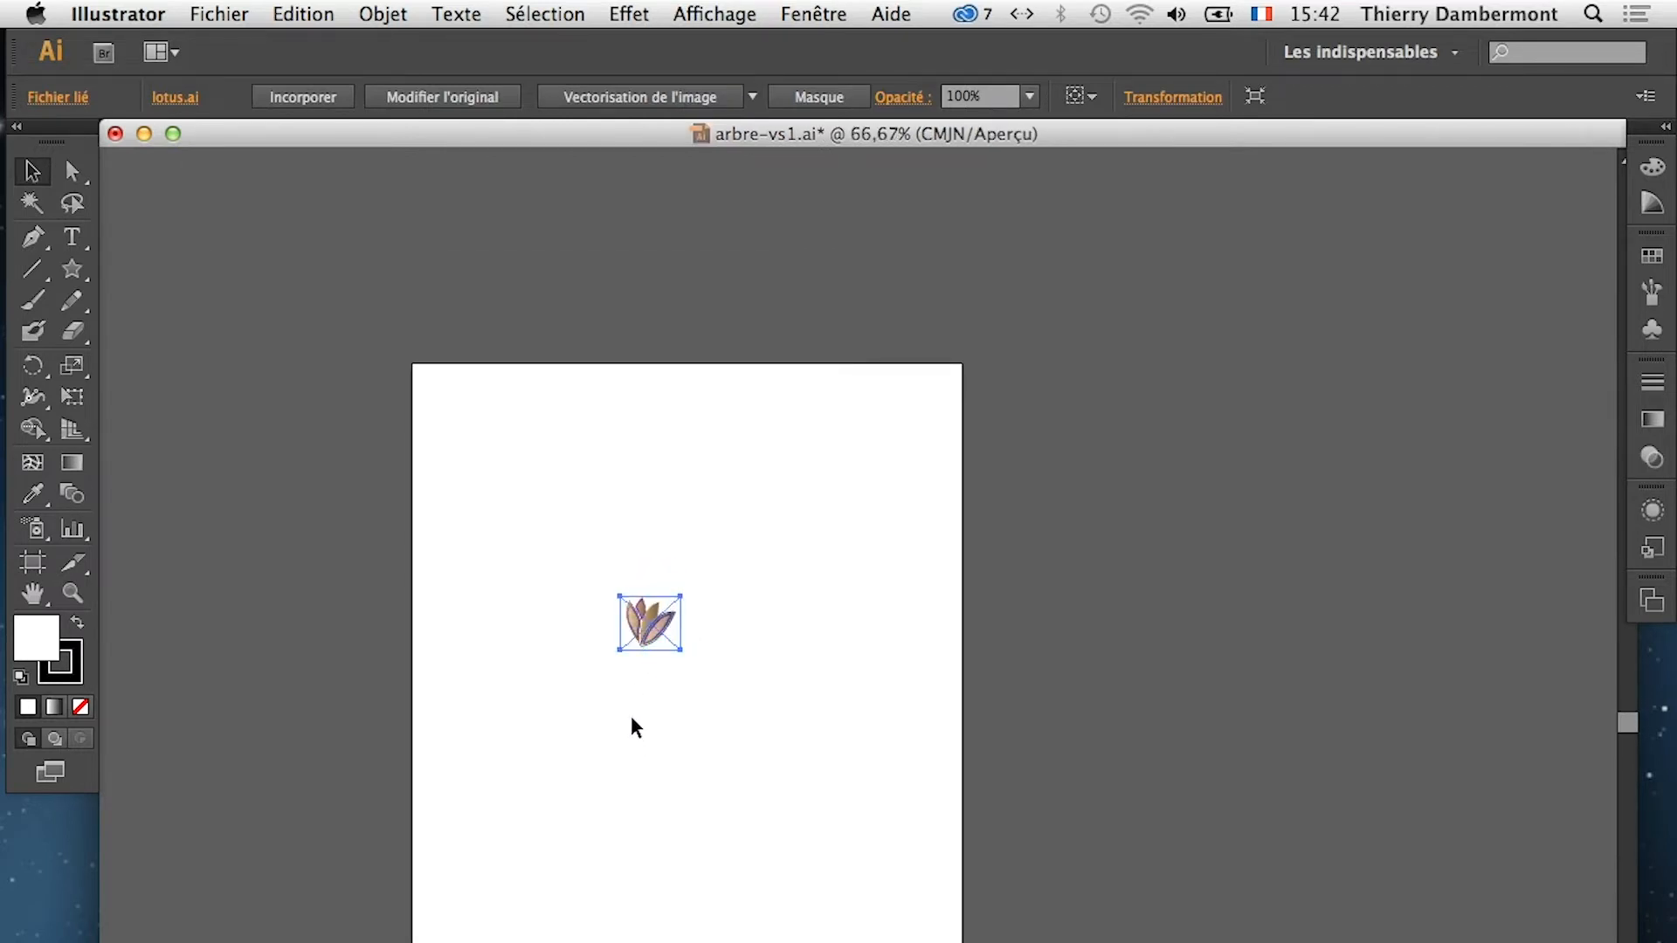
Show the Calques list, place it beside the artboard, and reduce its size
drag(831, 752, 610, 688)
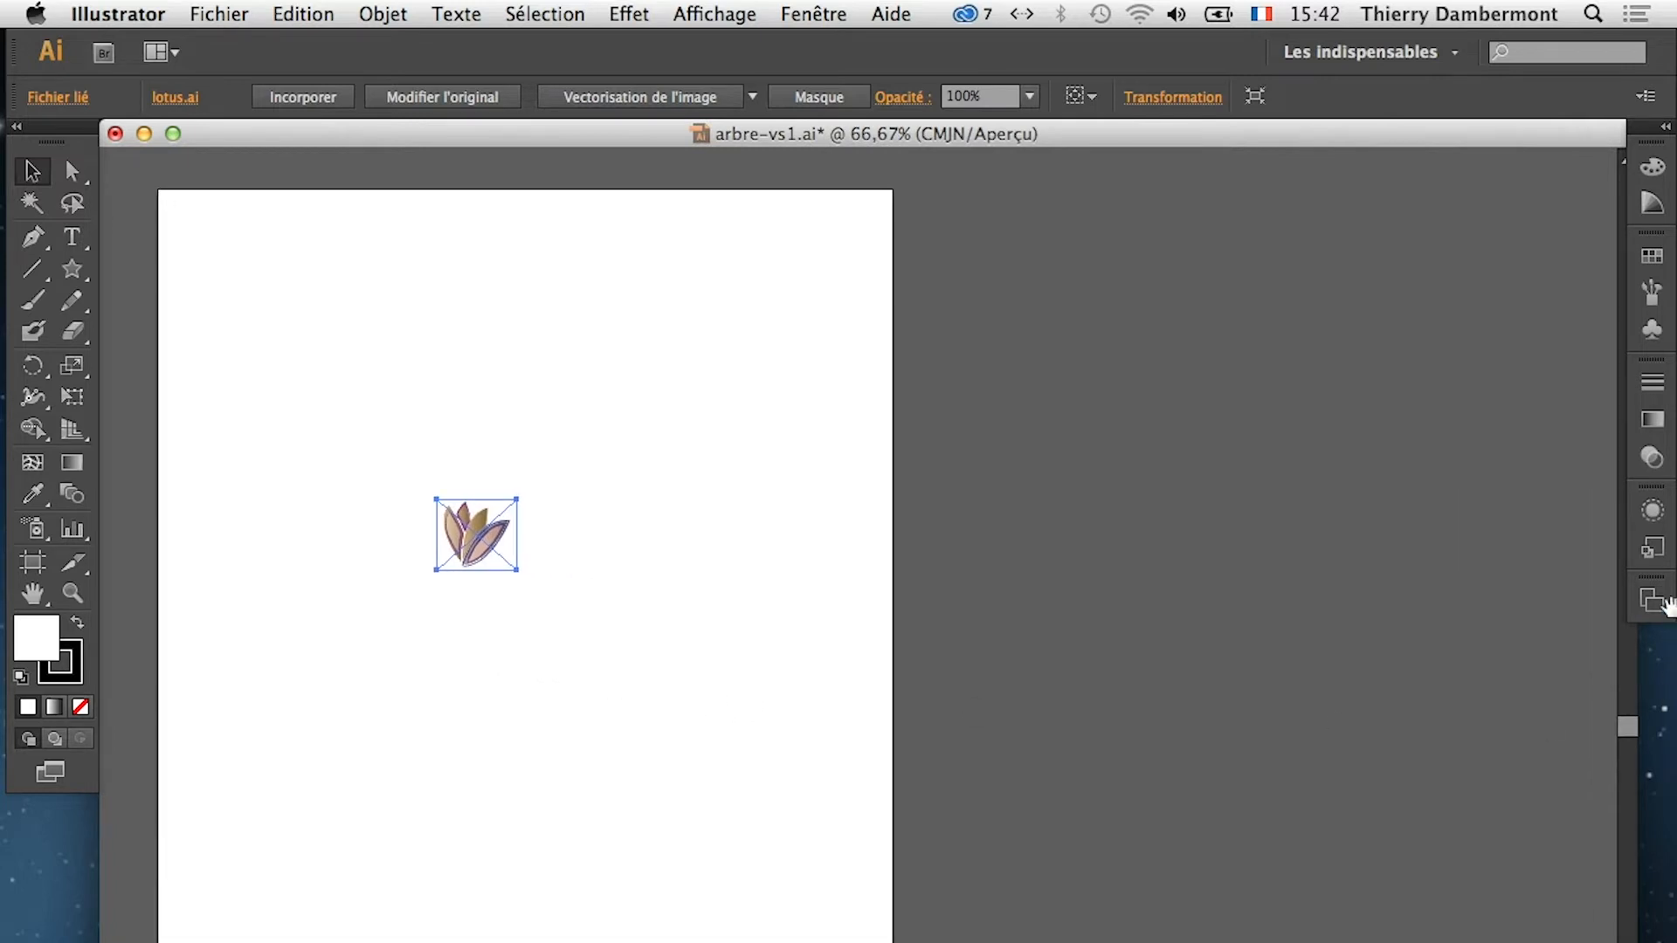
click(840, 11)
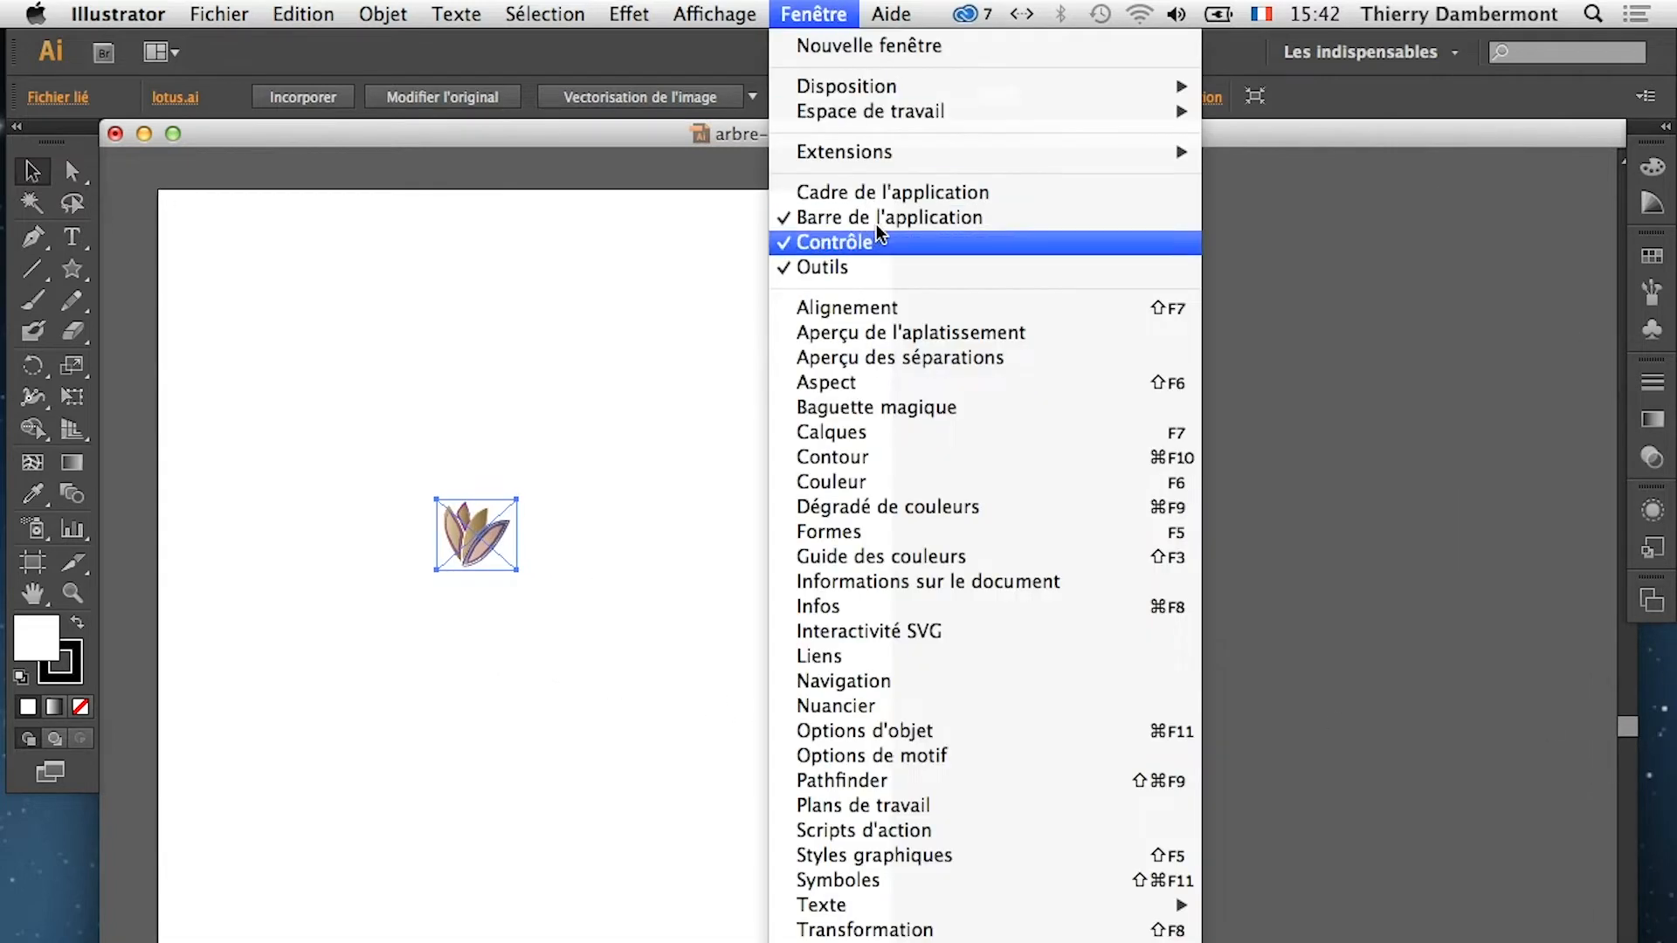
click(889, 434)
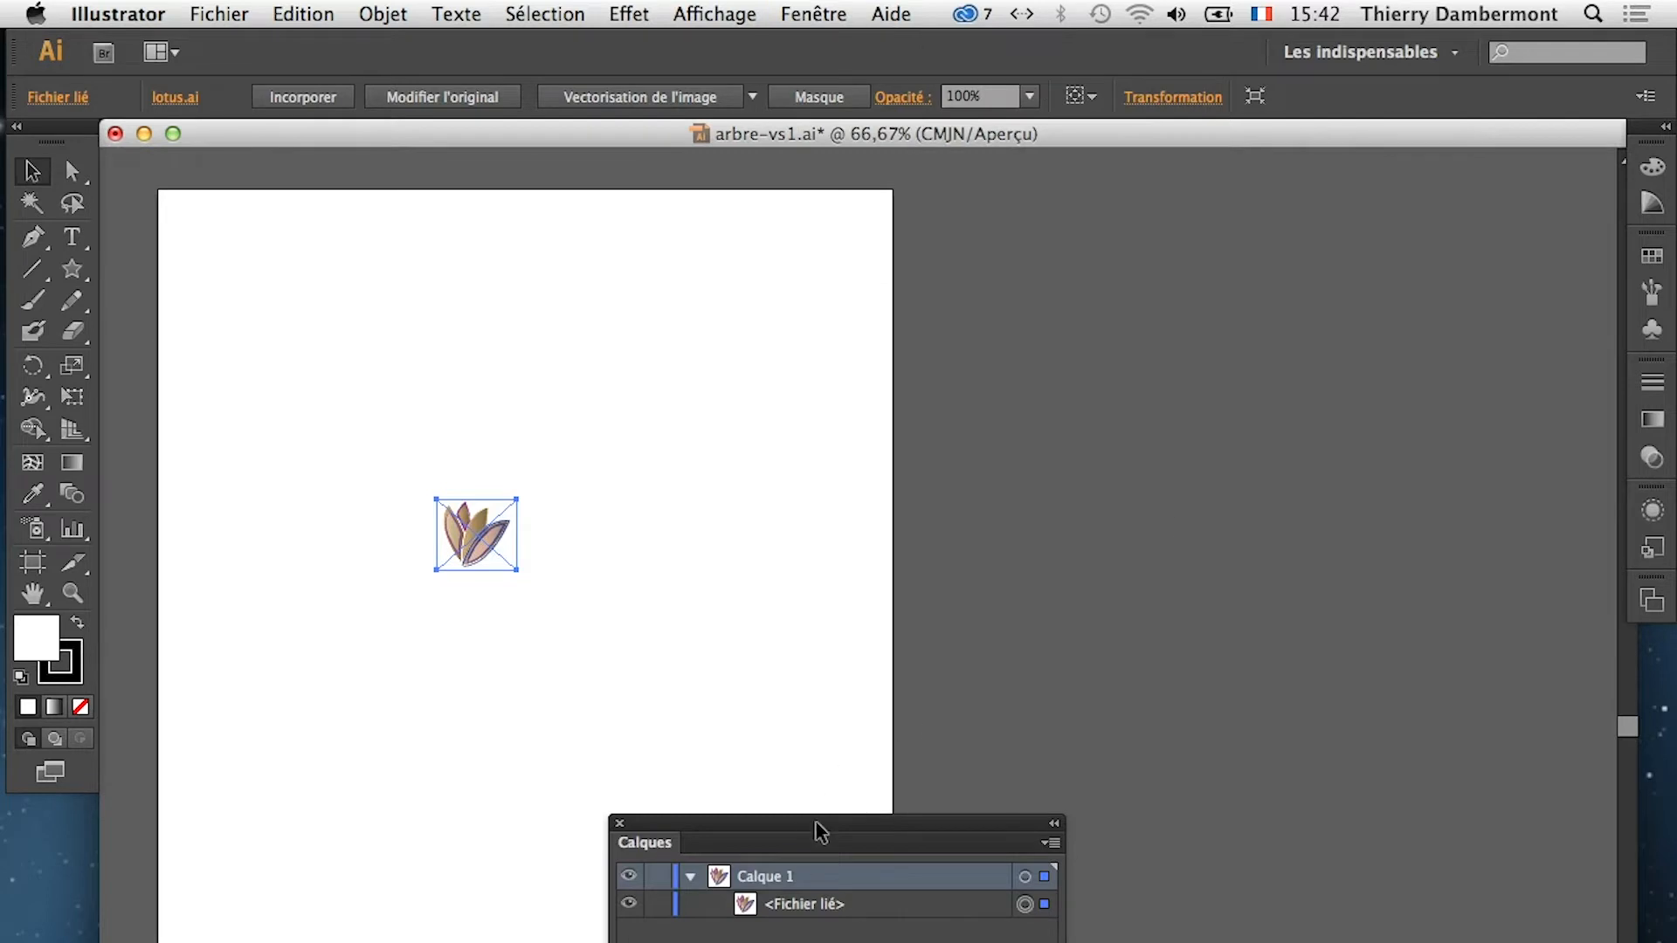
drag(816, 830, 1188, 390)
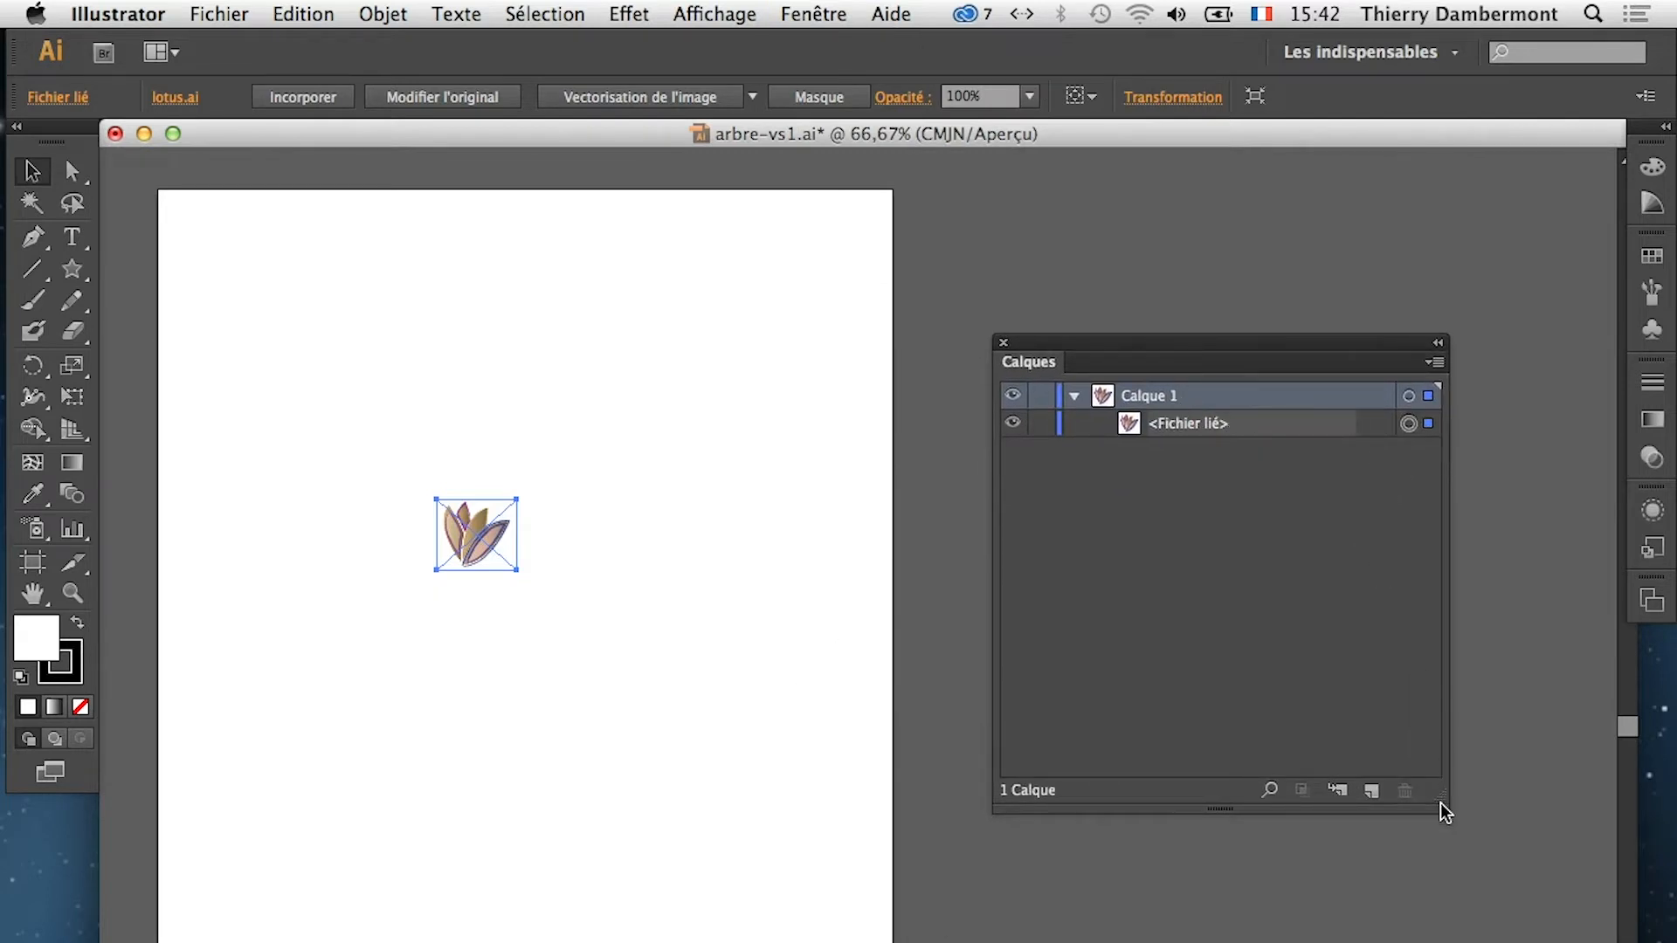
drag(1440, 799, 1365, 729)
Show the Aspect attributes in their own floating window, enlarge it, and arrange it side by side with Calques
click(808, 13)
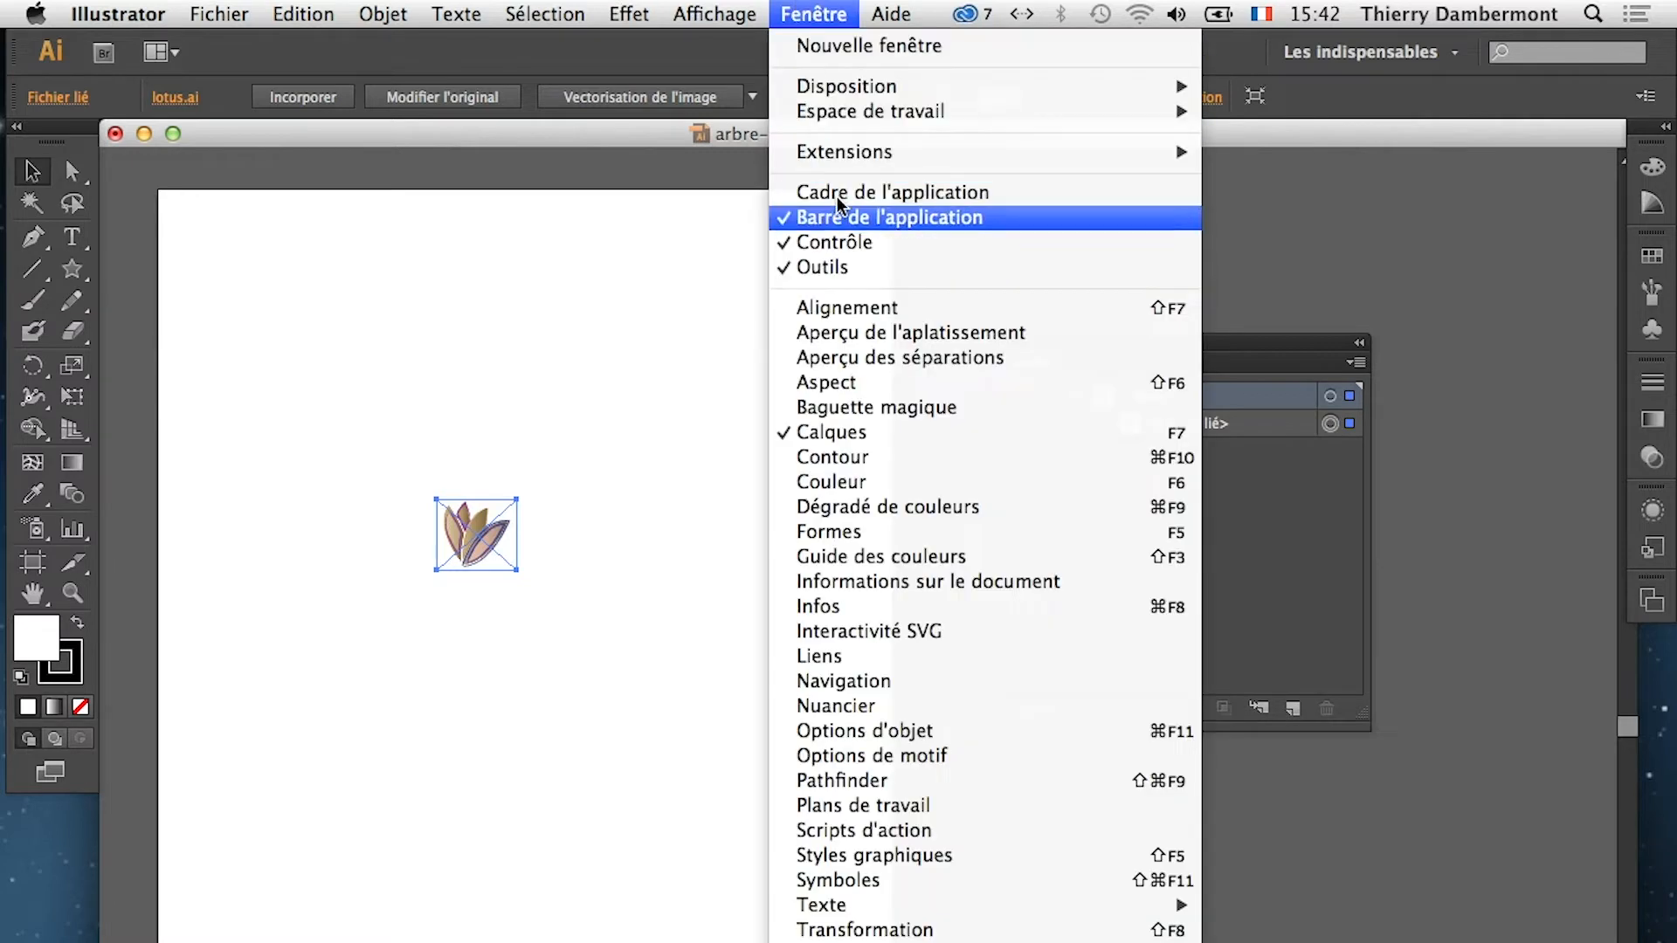
click(865, 382)
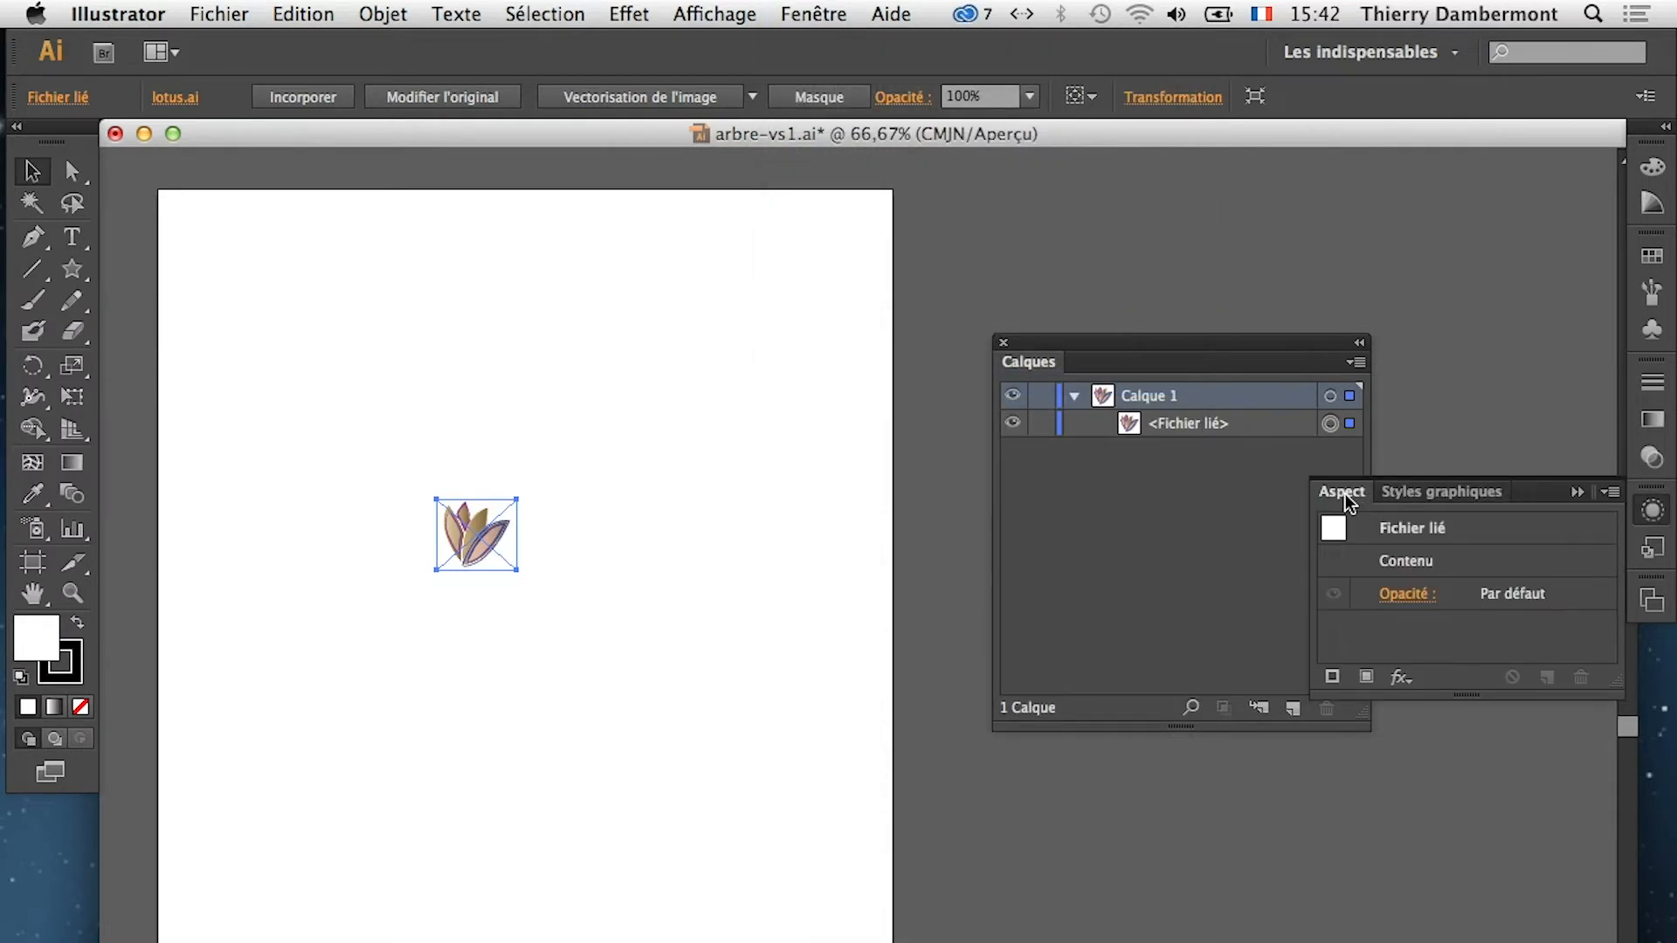
drag(1345, 495, 657, 321)
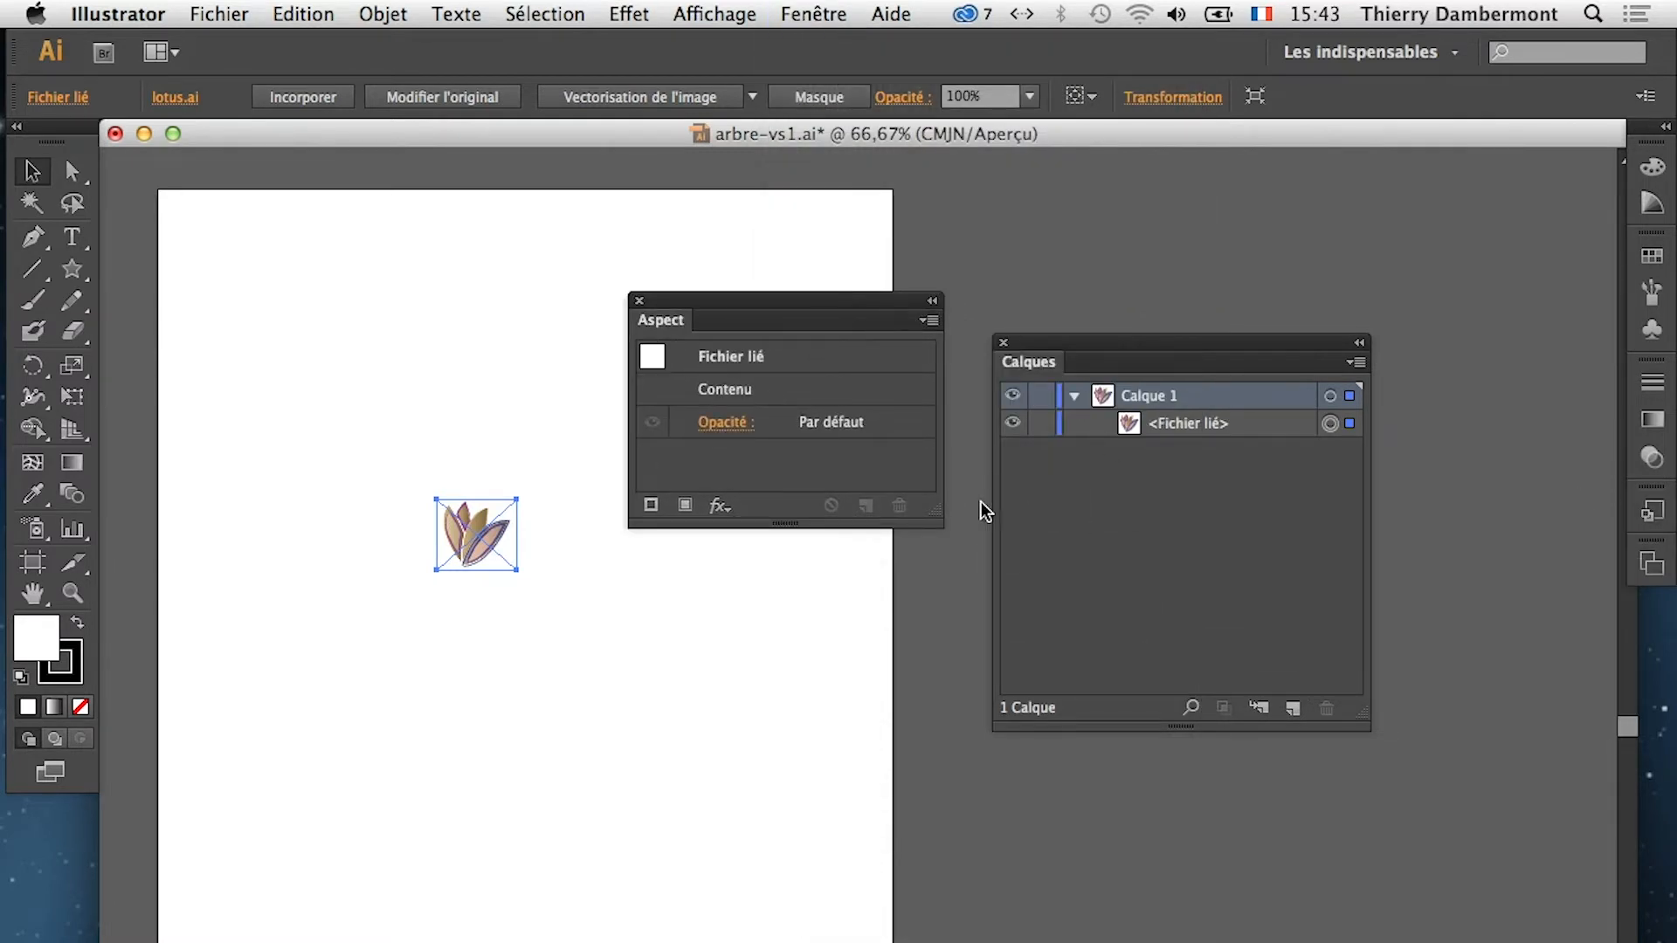
drag(936, 522, 969, 712)
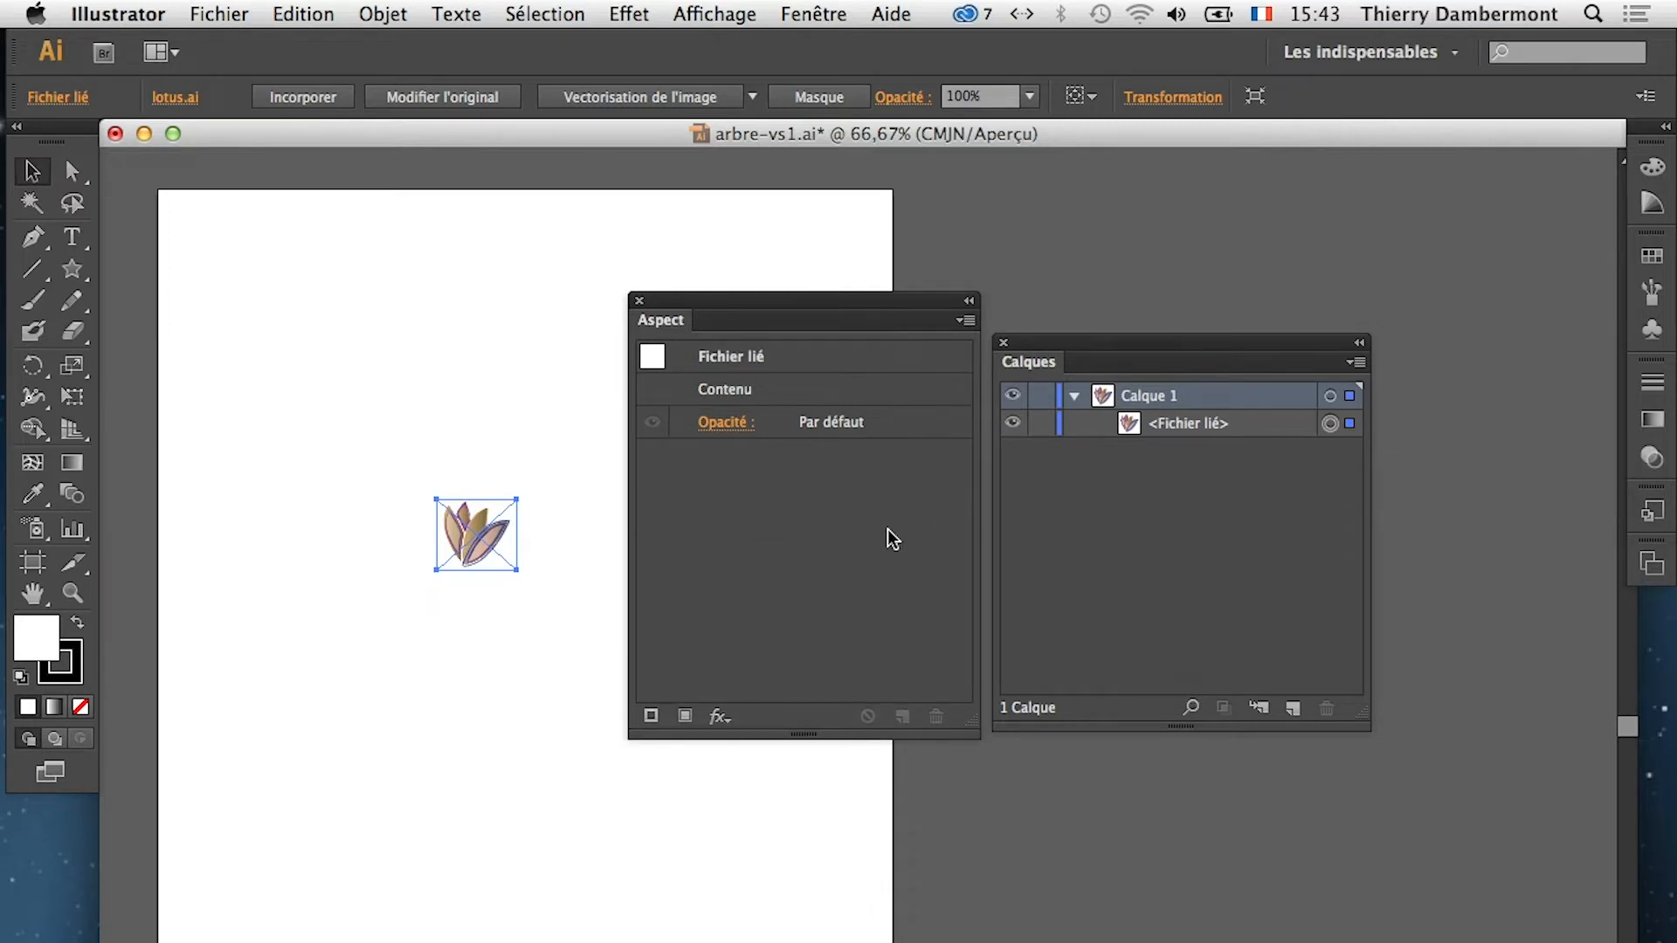
drag(1118, 362, 1321, 265)
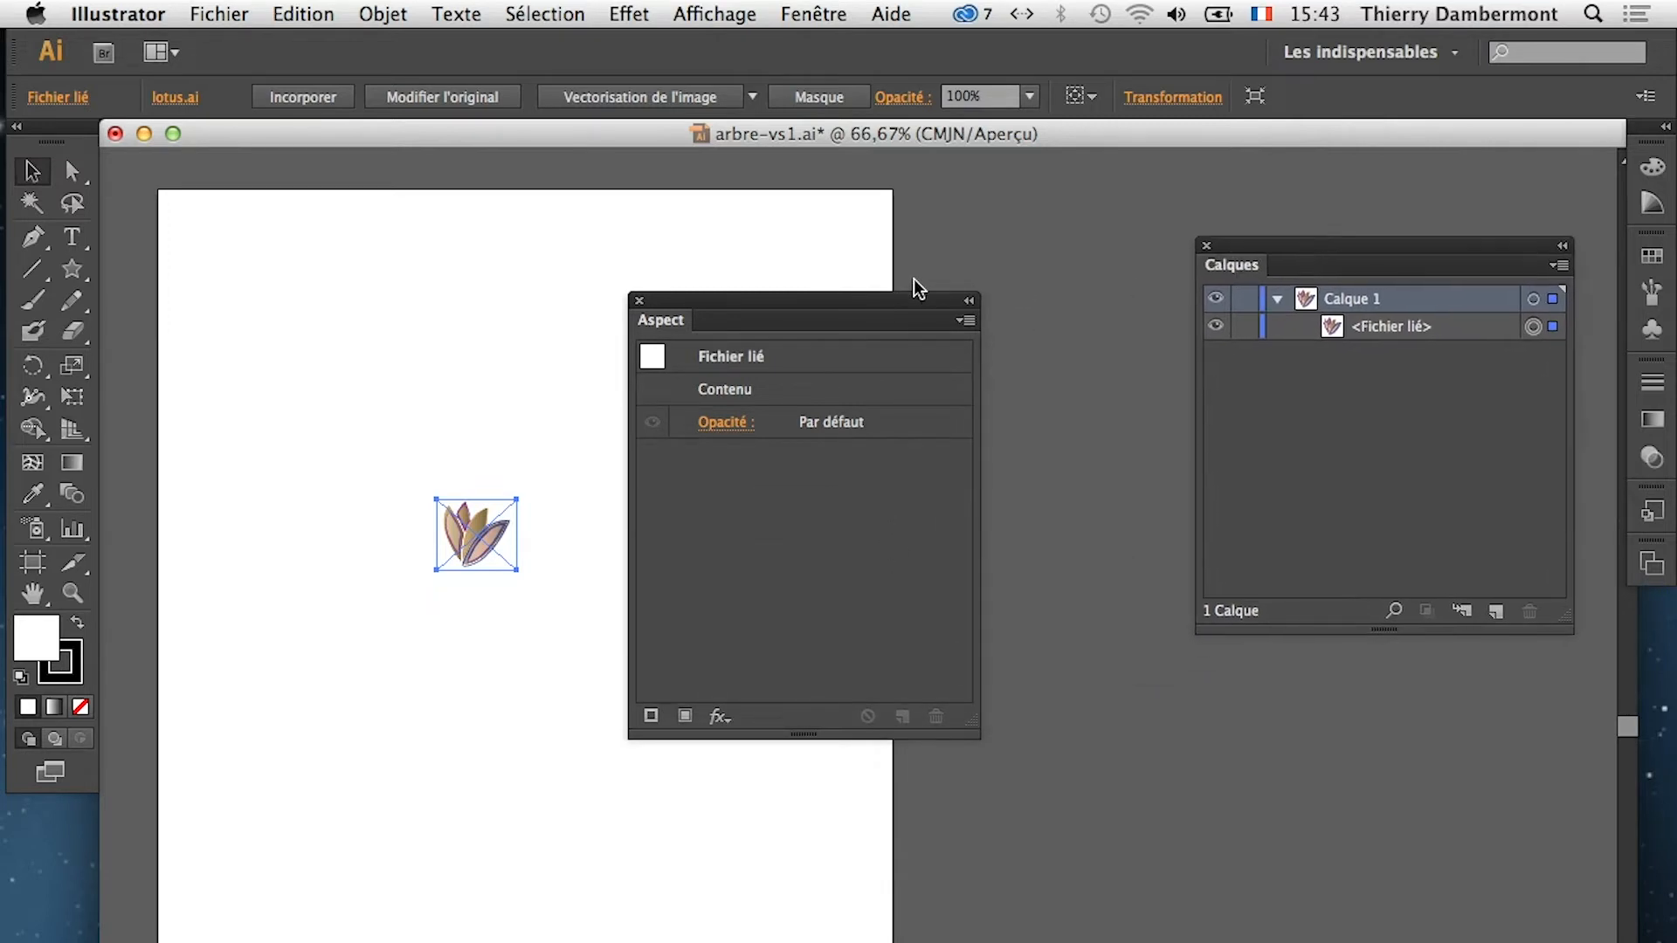
drag(880, 326, 1021, 274)
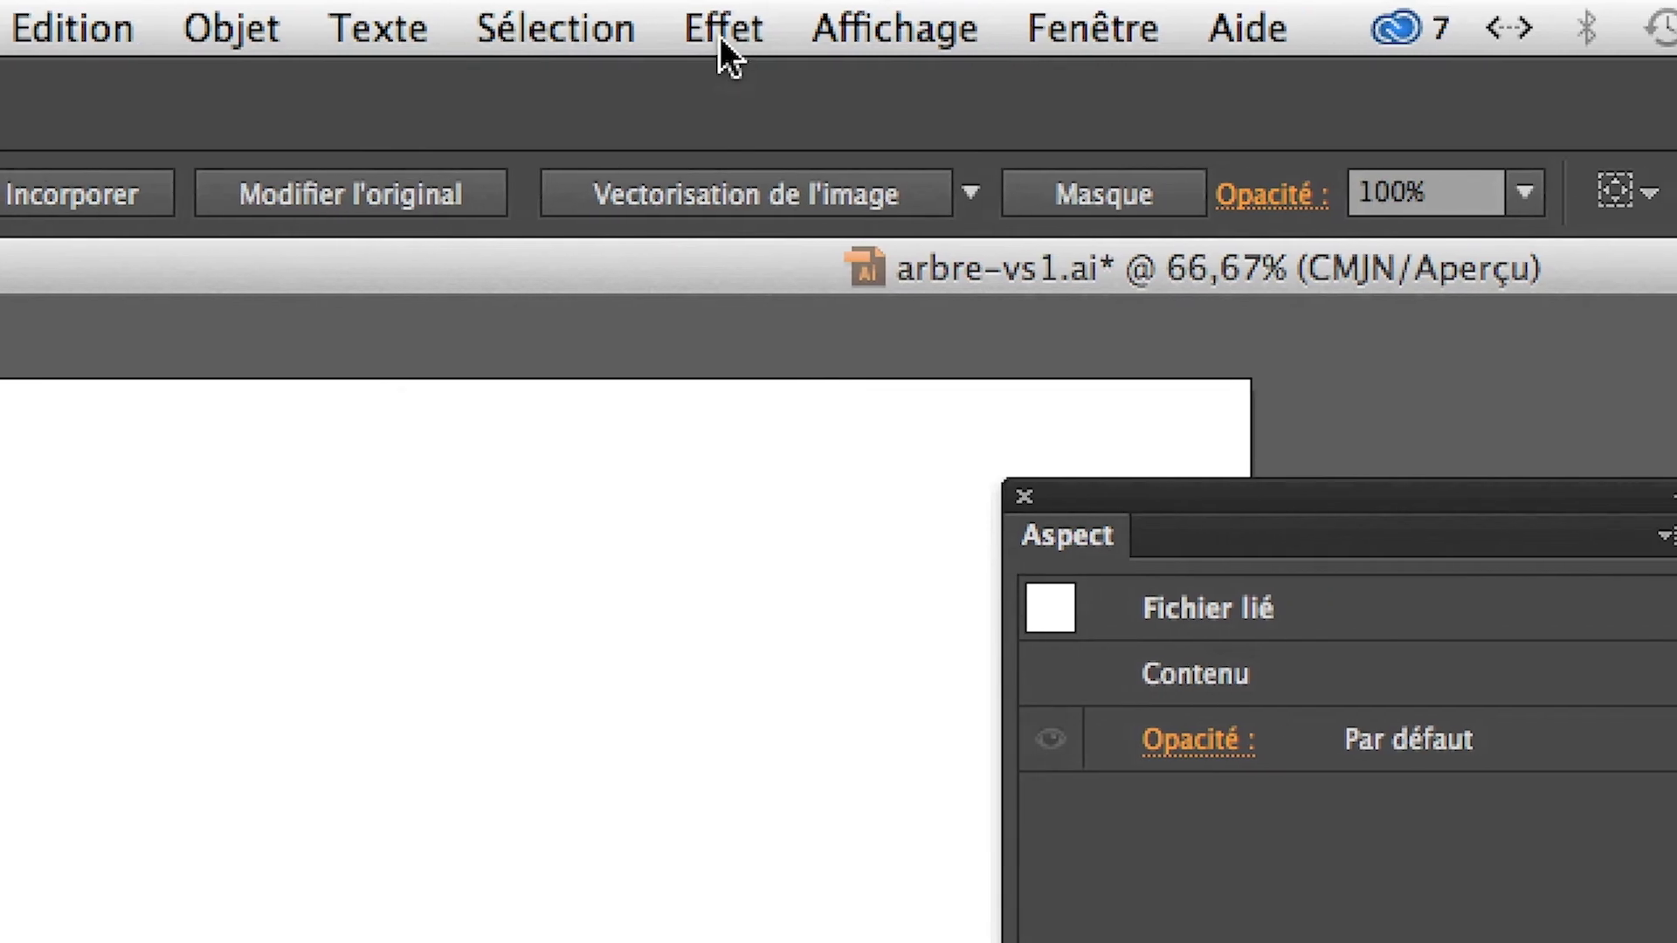
click(724, 33)
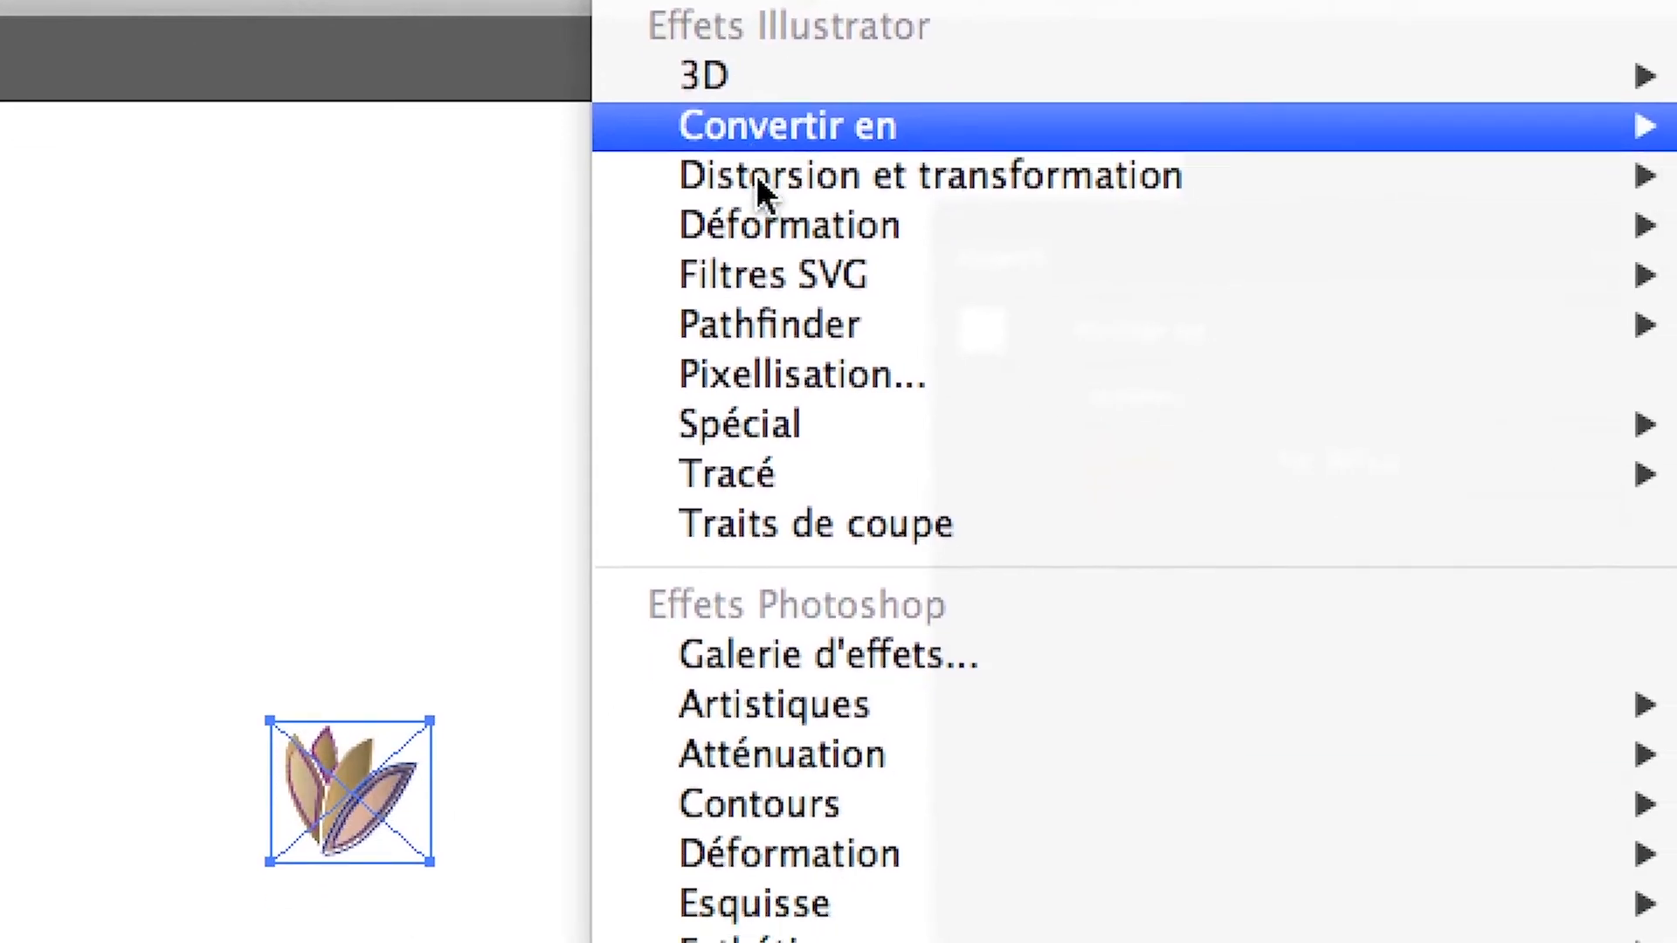
mouse_move(1214, 179)
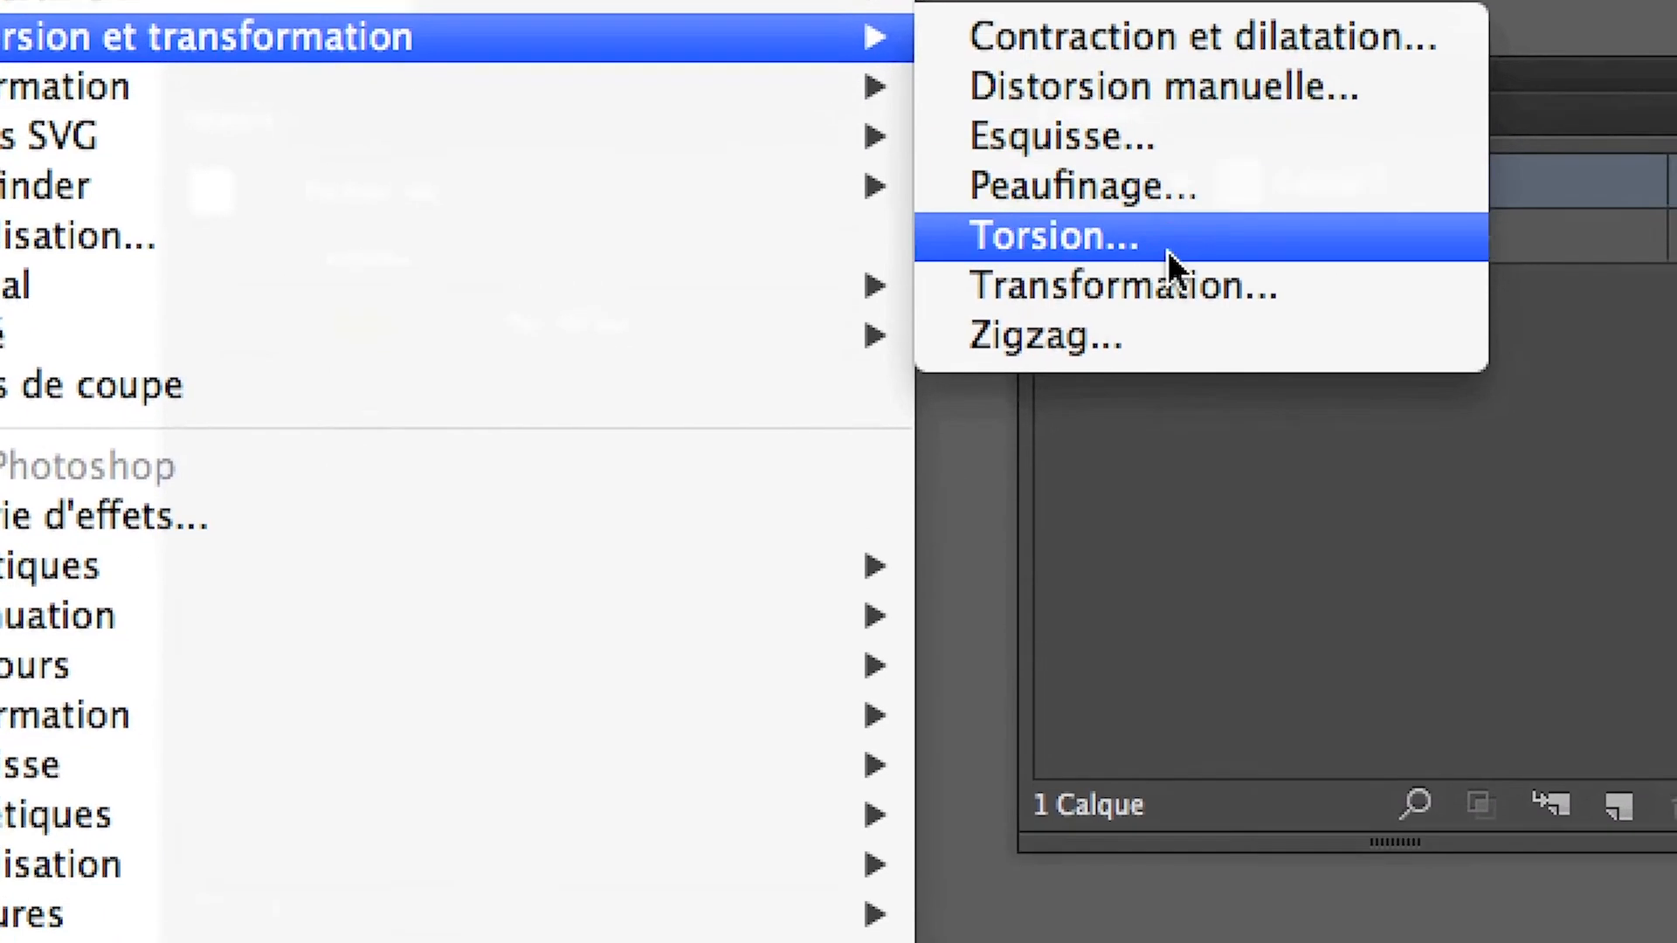
click(1167, 286)
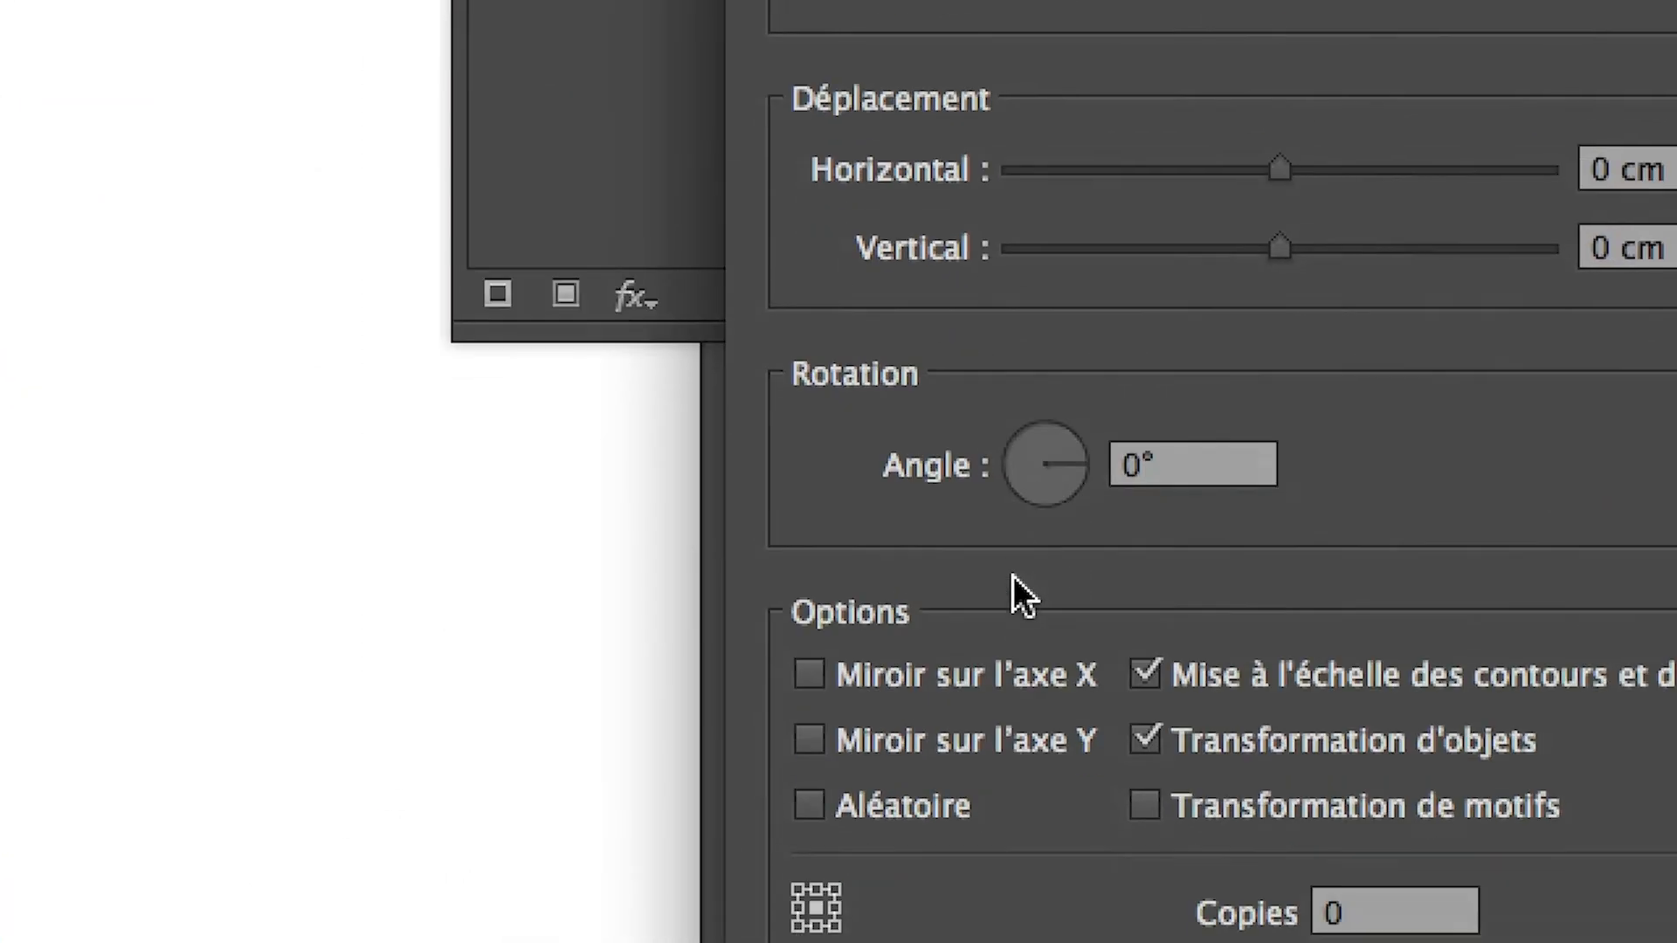
click(973, 756)
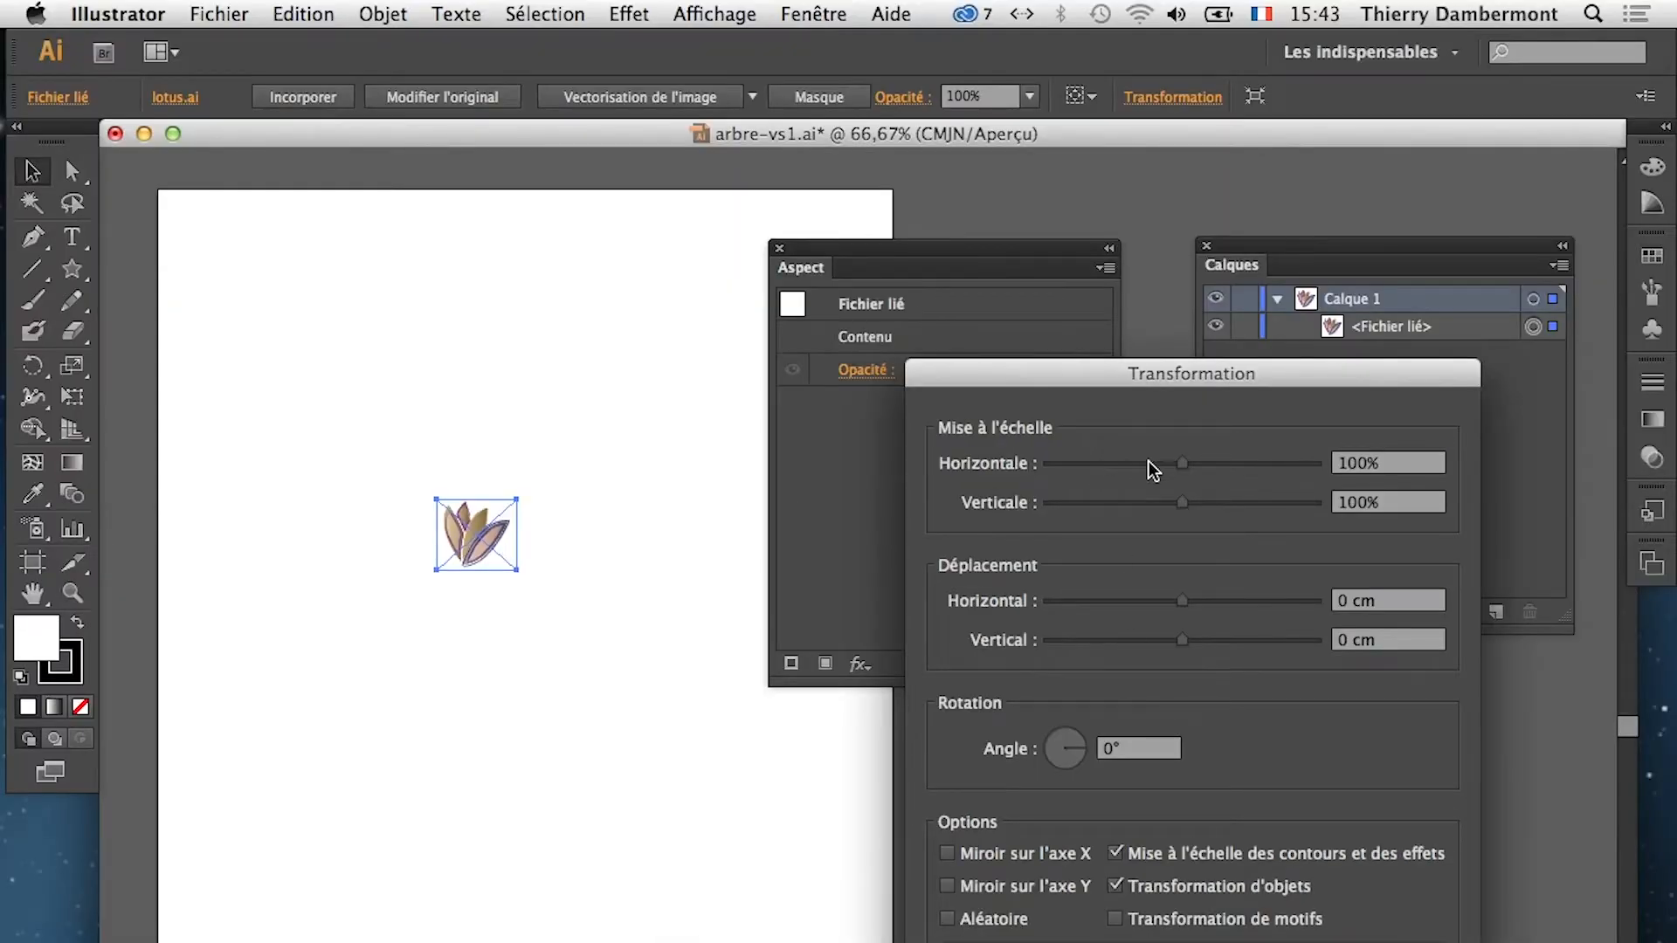
drag(1061, 767, 1071, 720)
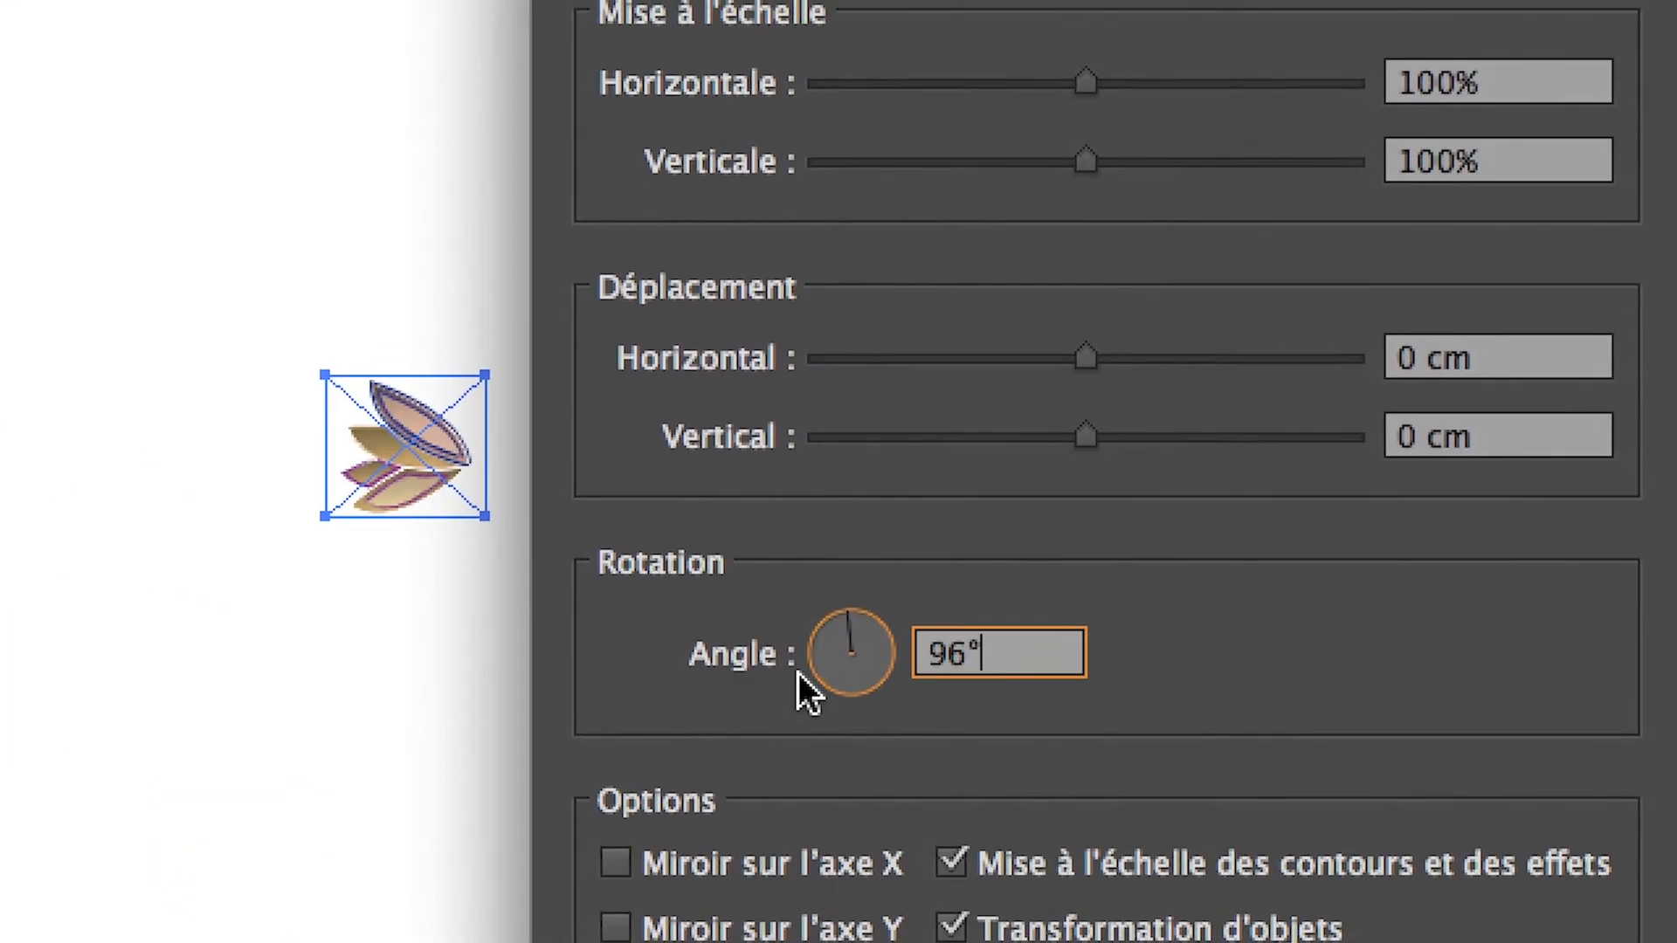
mouse_move(798, 673)
mouse_down()
mouse_move(821, 654)
mouse_move(823, 680)
mouse_up()
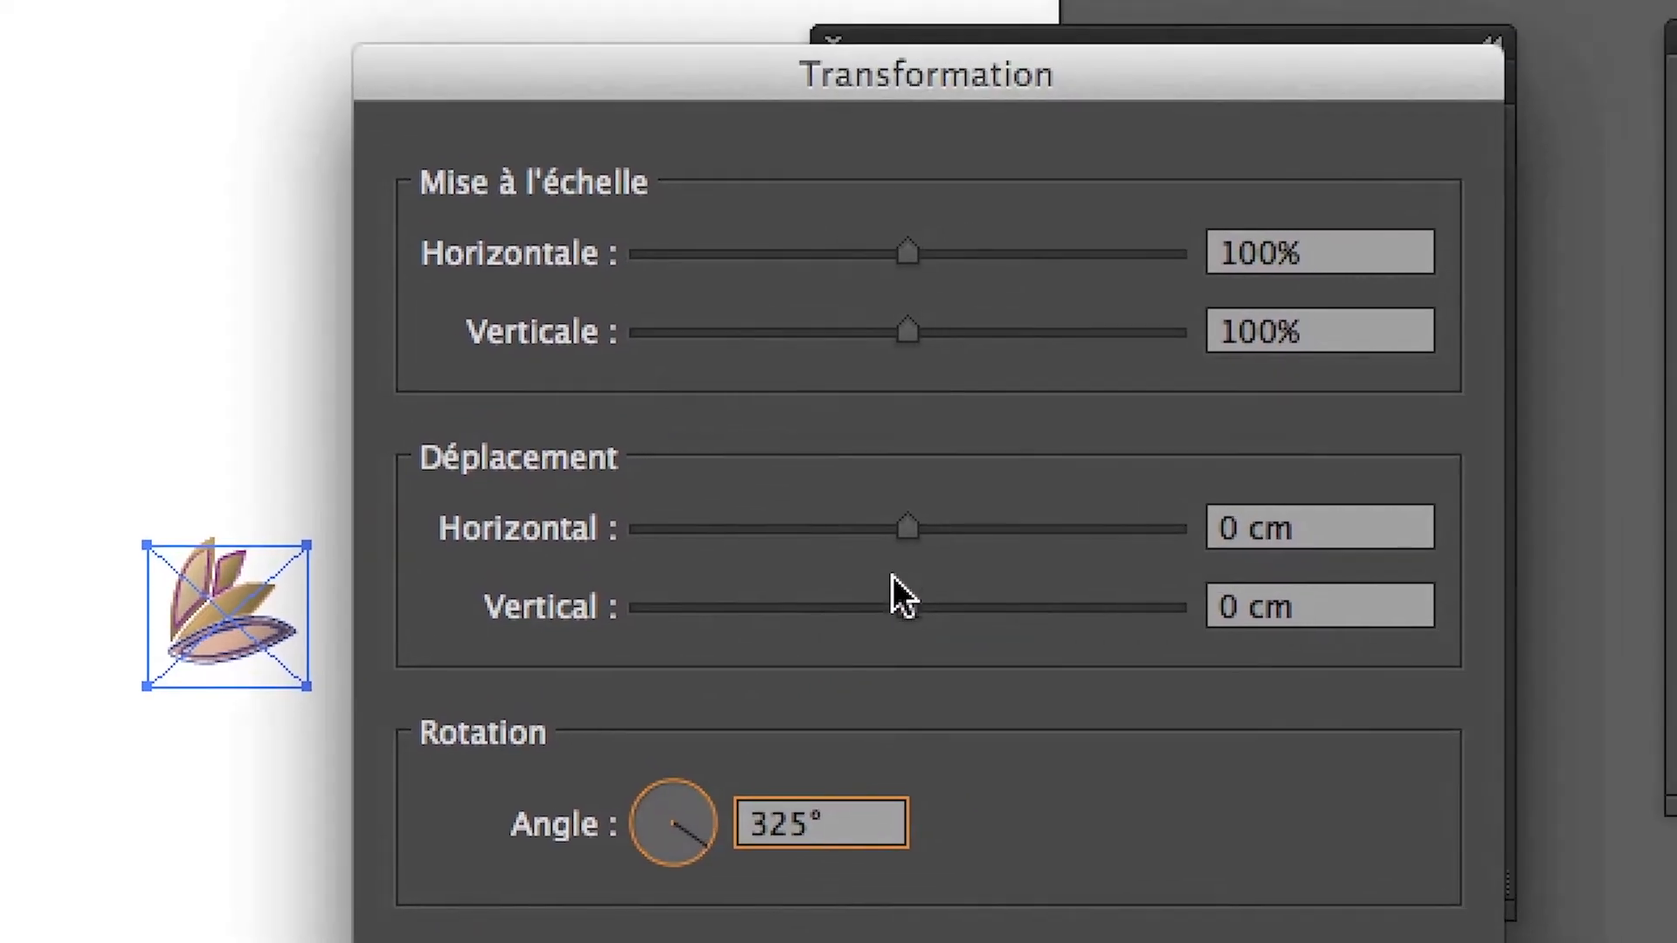
drag(1033, 382, 1051, 393)
drag(904, 561, 945, 559)
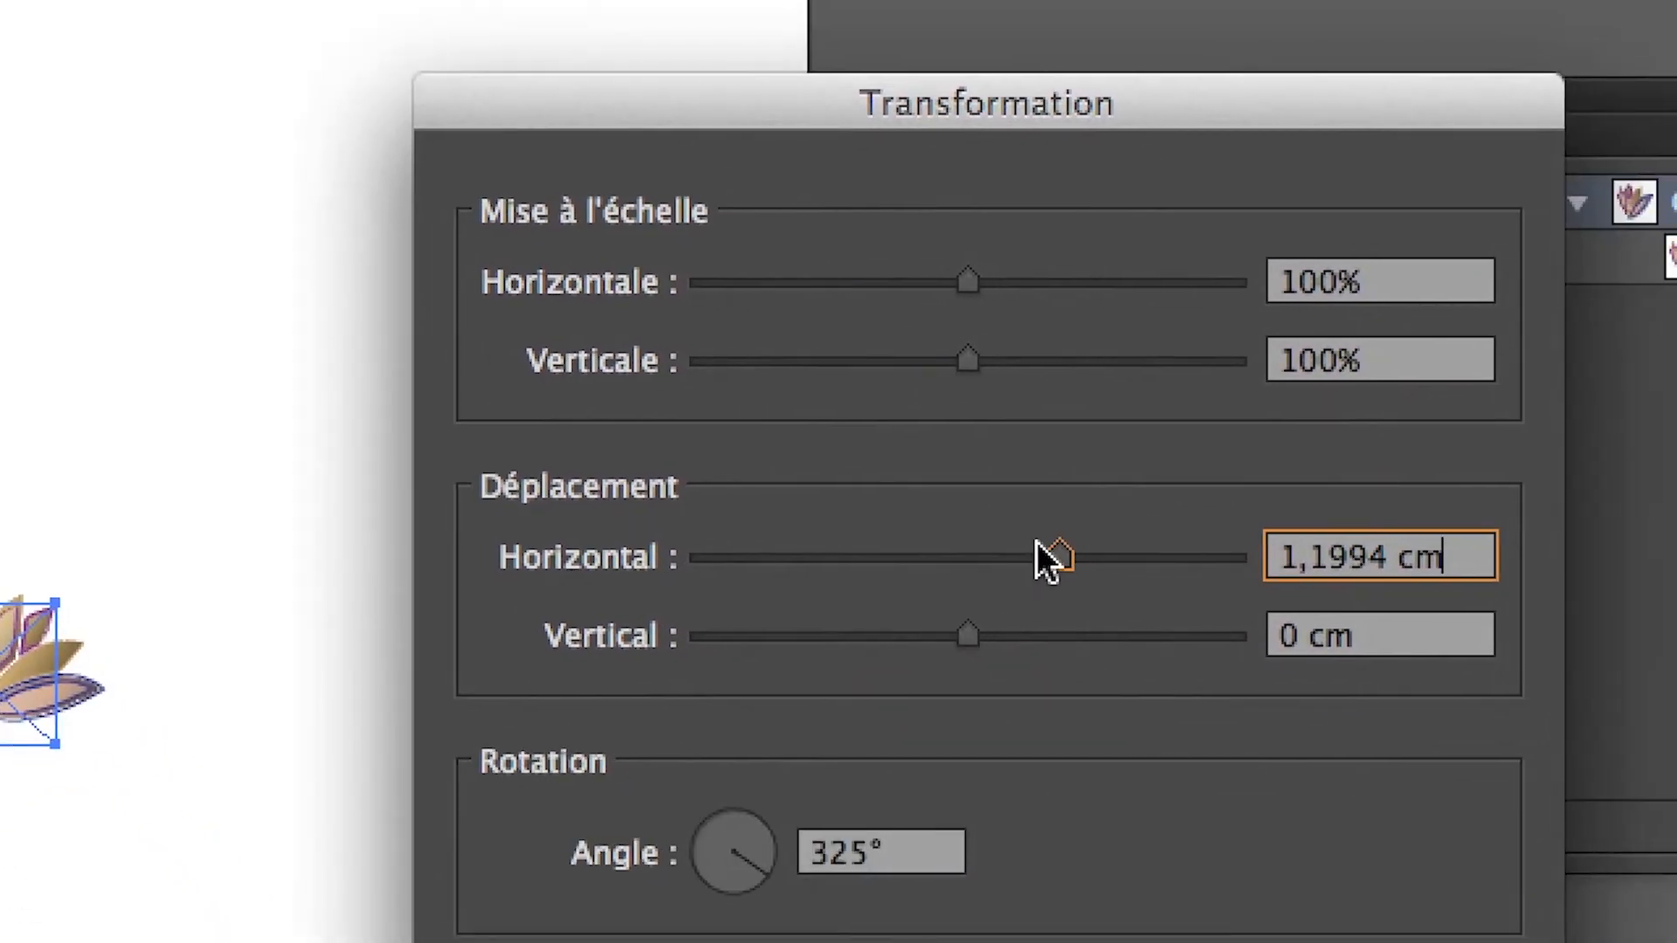
drag(1143, 670, 1171, 671)
drag(1015, 578, 1085, 592)
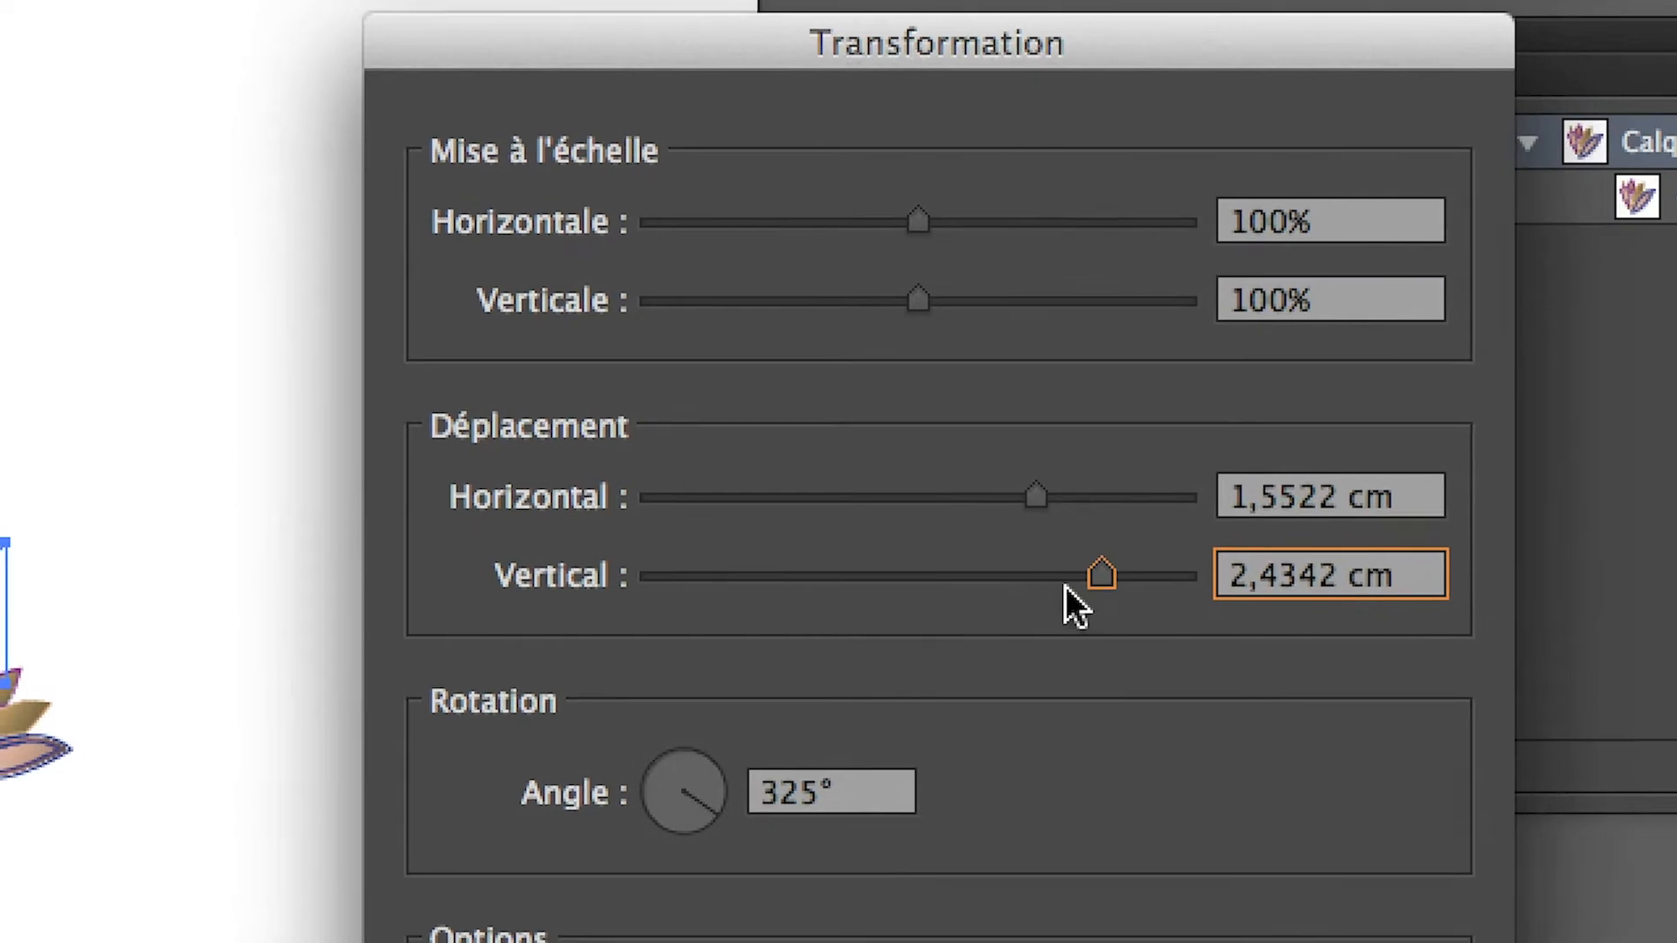
drag(1073, 645, 1047, 647)
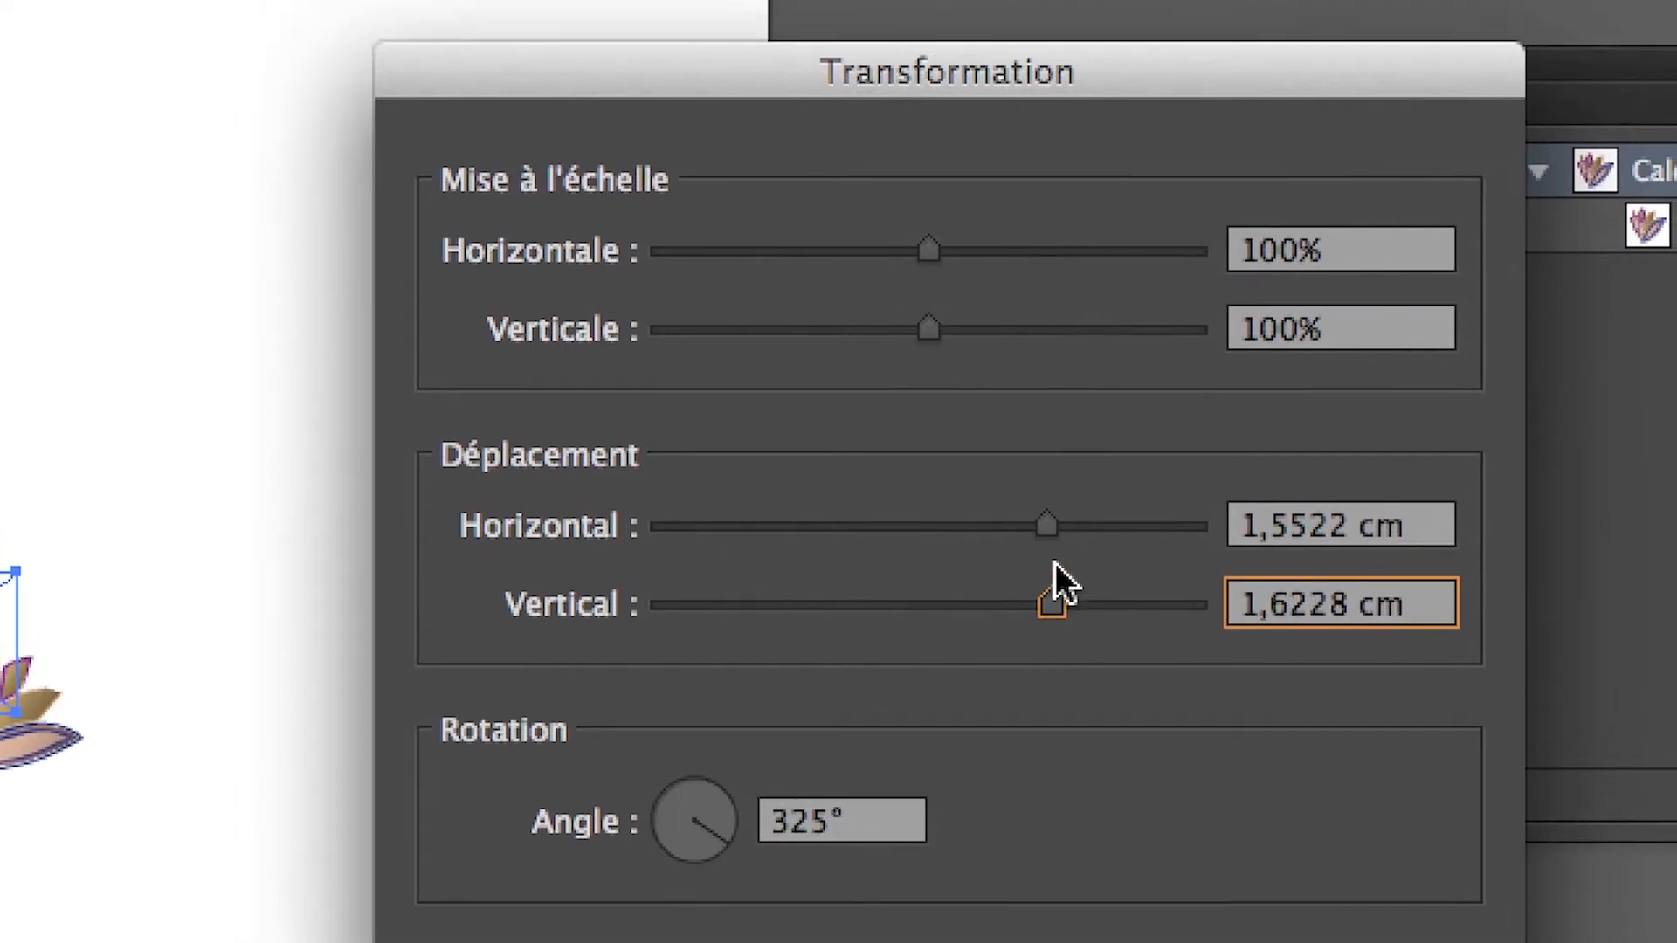
drag(1045, 565, 1068, 564)
click(695, 875)
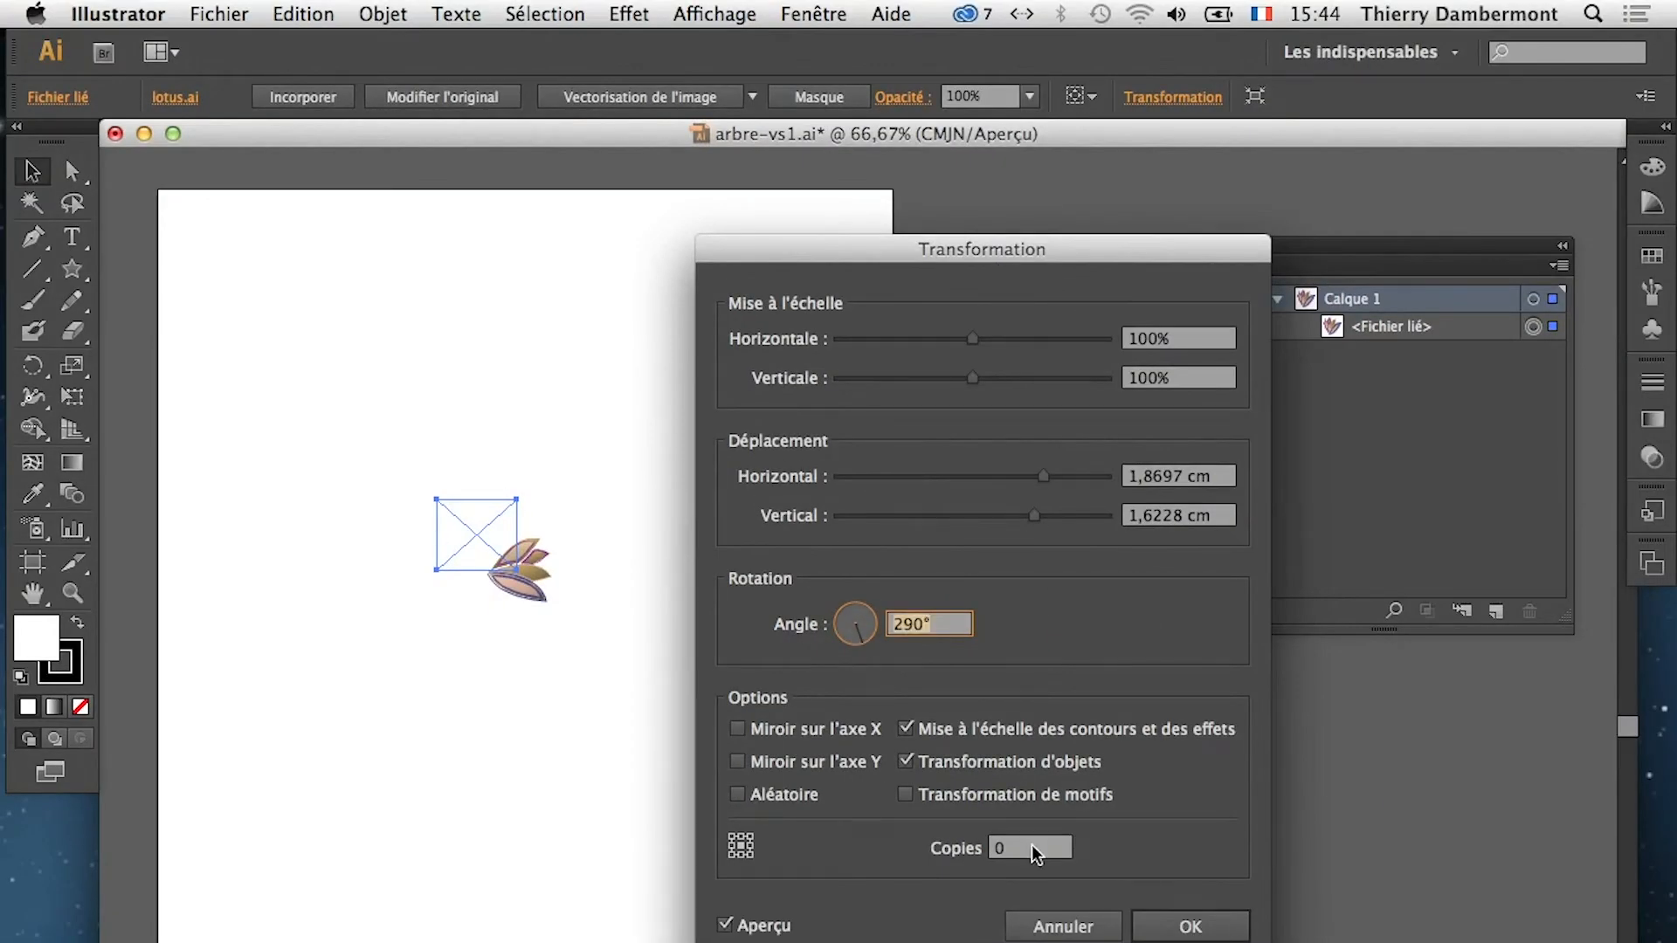
click(1063, 927)
click(395, 14)
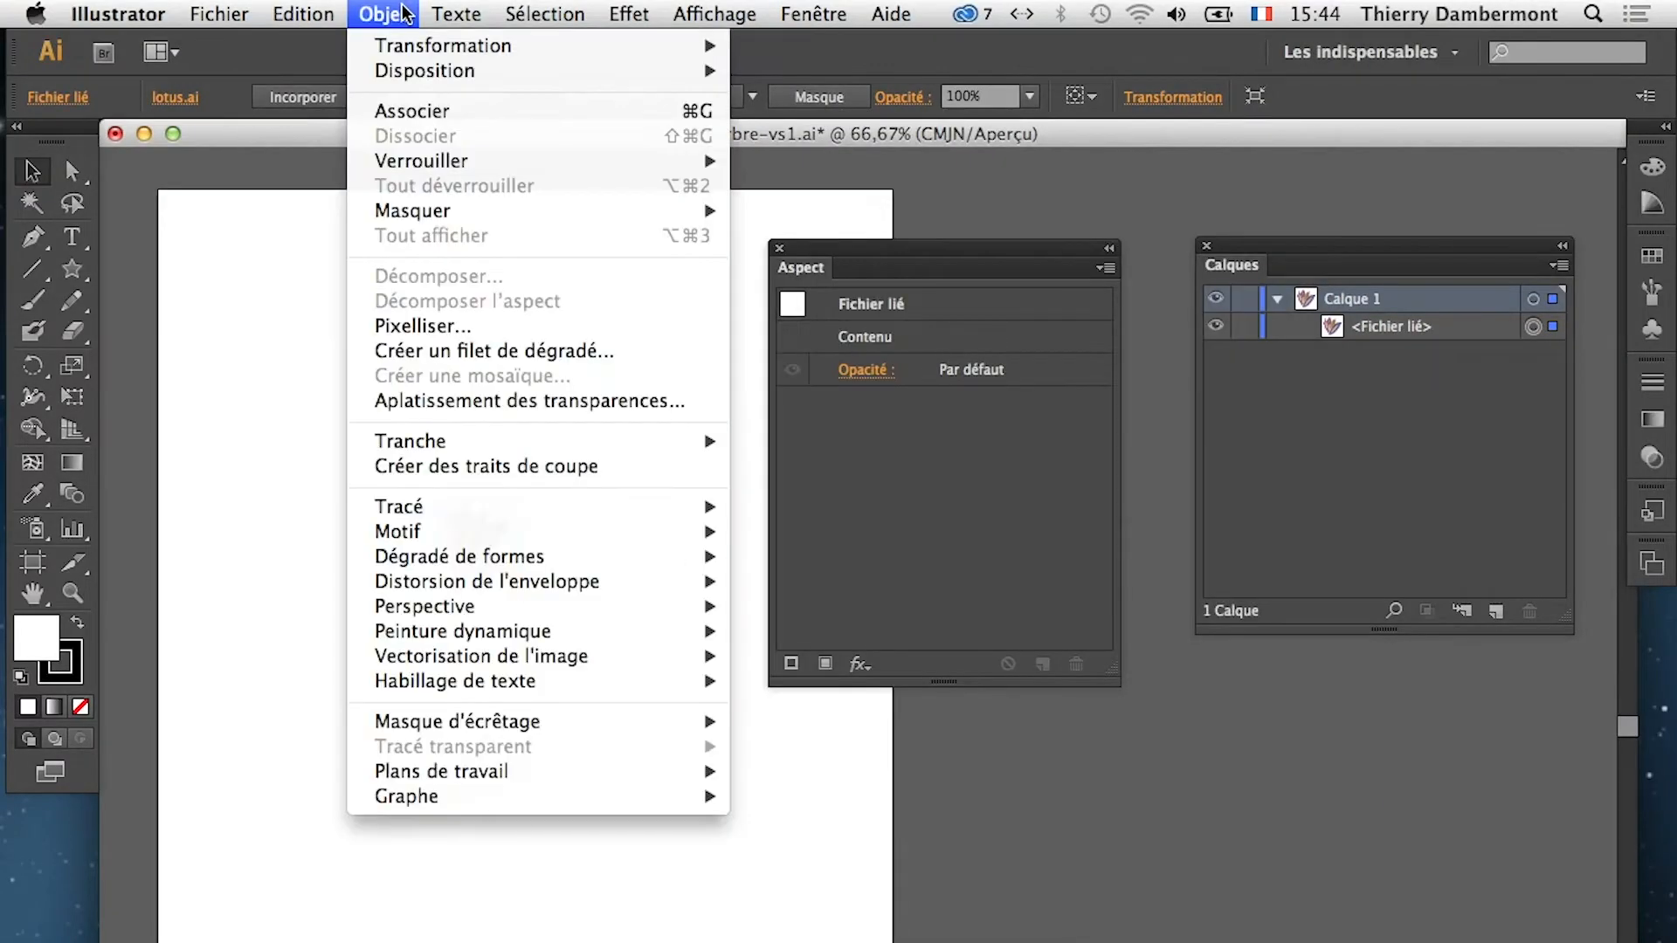
mouse_move(400, 43)
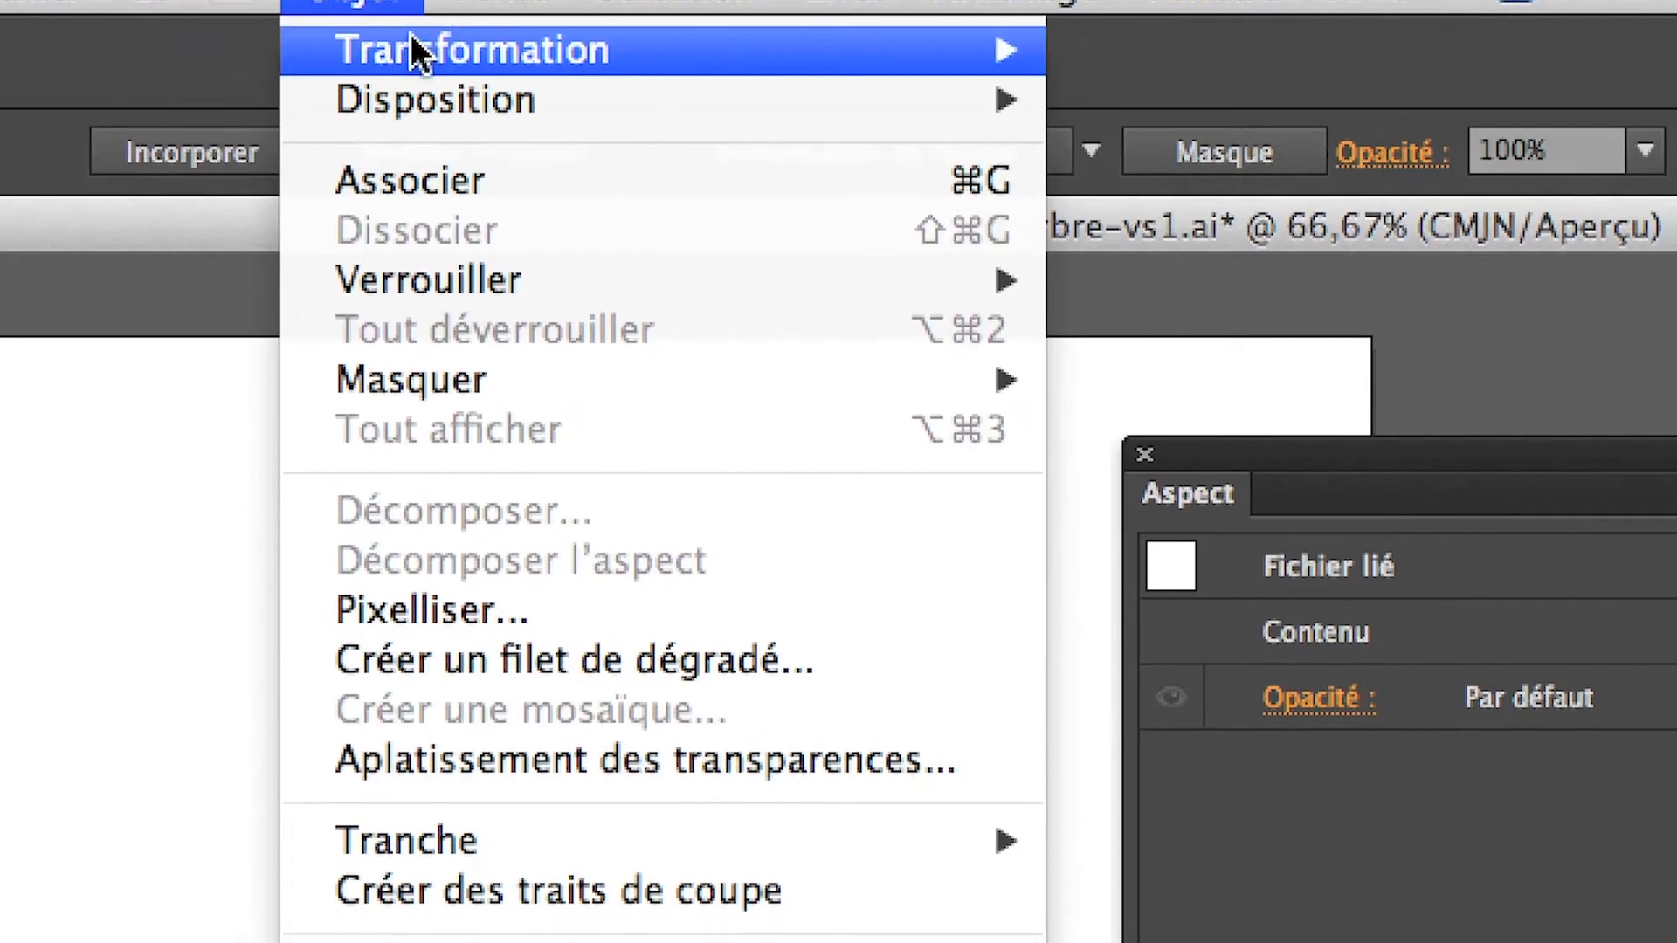
mouse_move(410, 52)
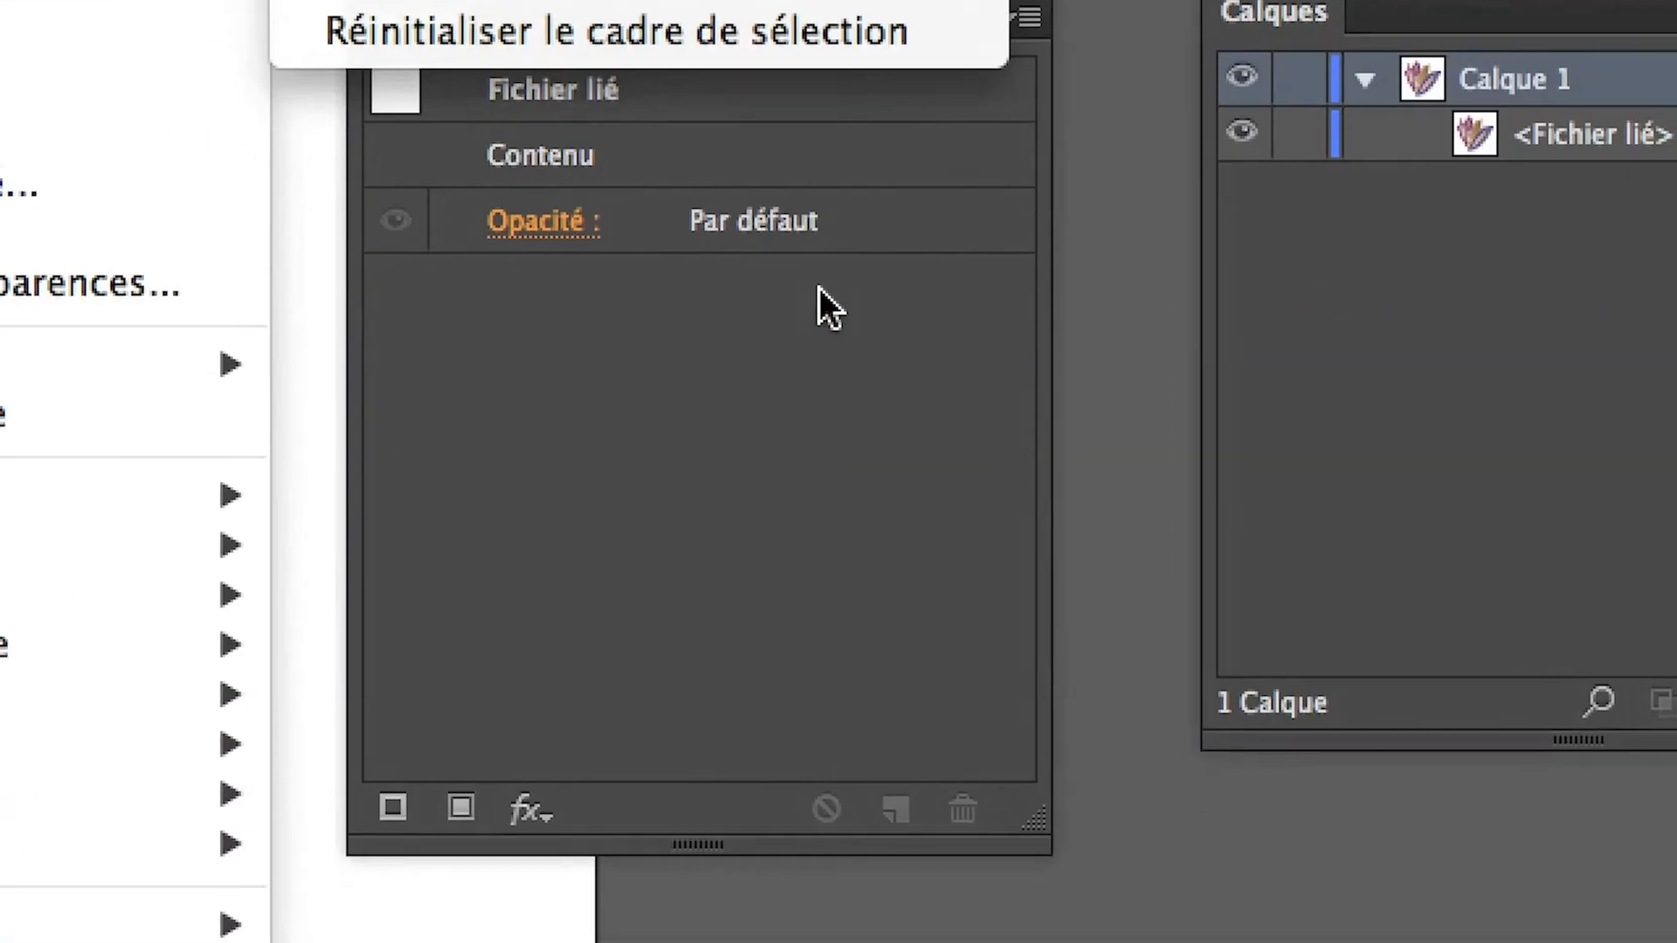
click(1046, 603)
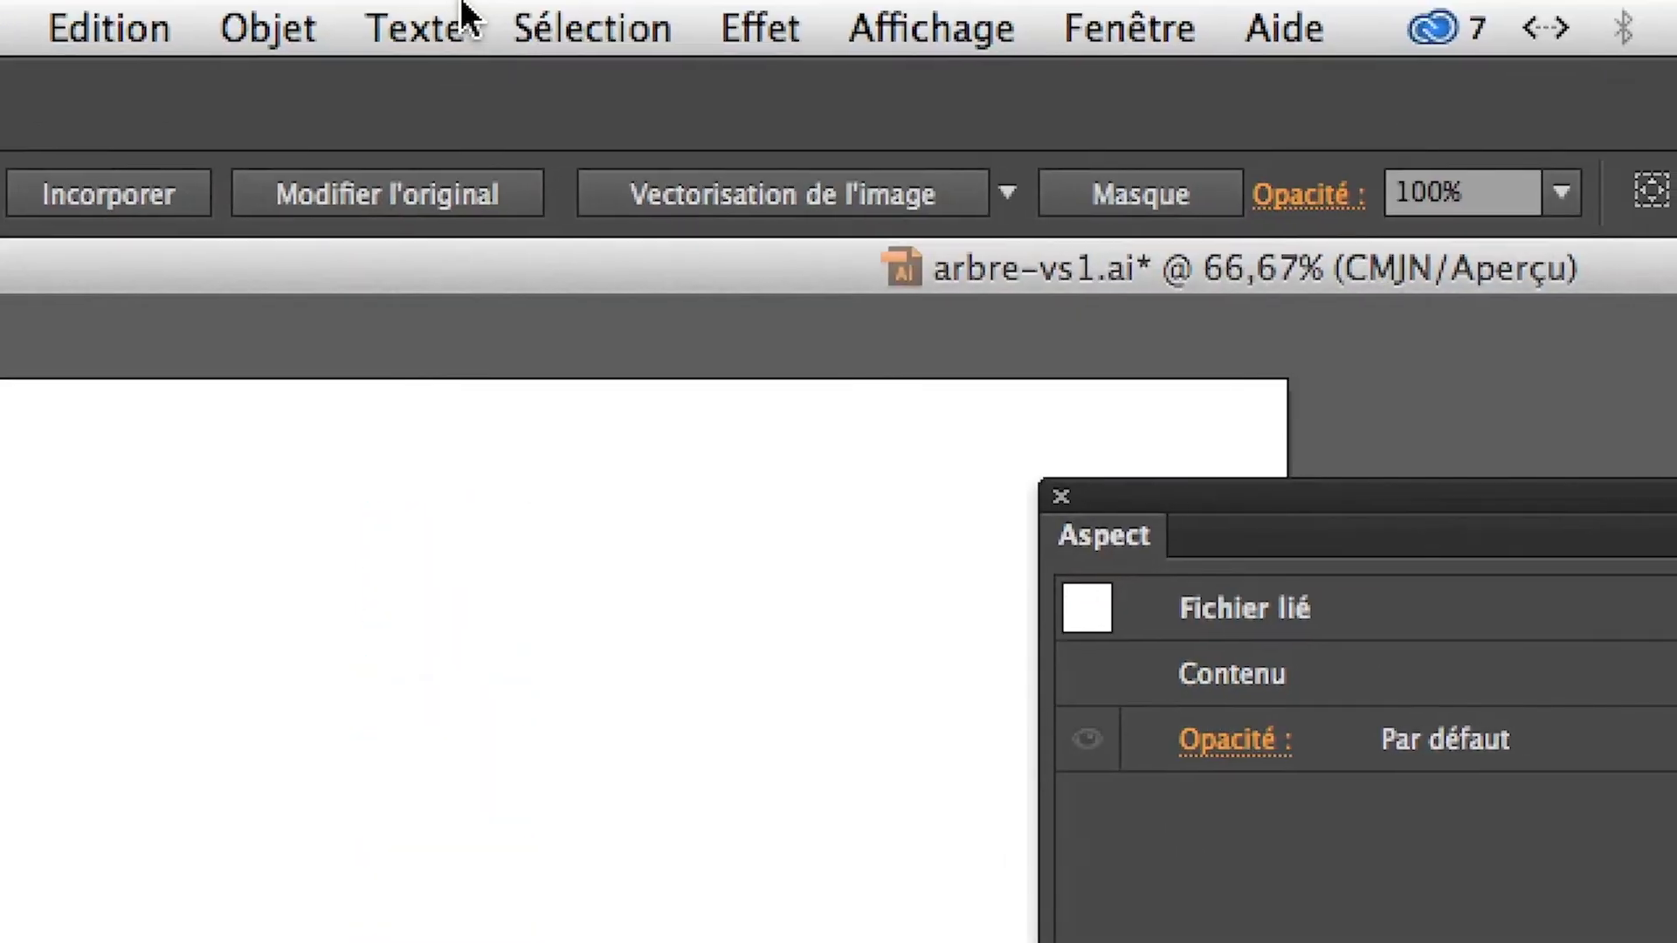
Start a Transformation effect on the linked lotus, with live preview enabled and the rotation angle at 274°
click(567, 7)
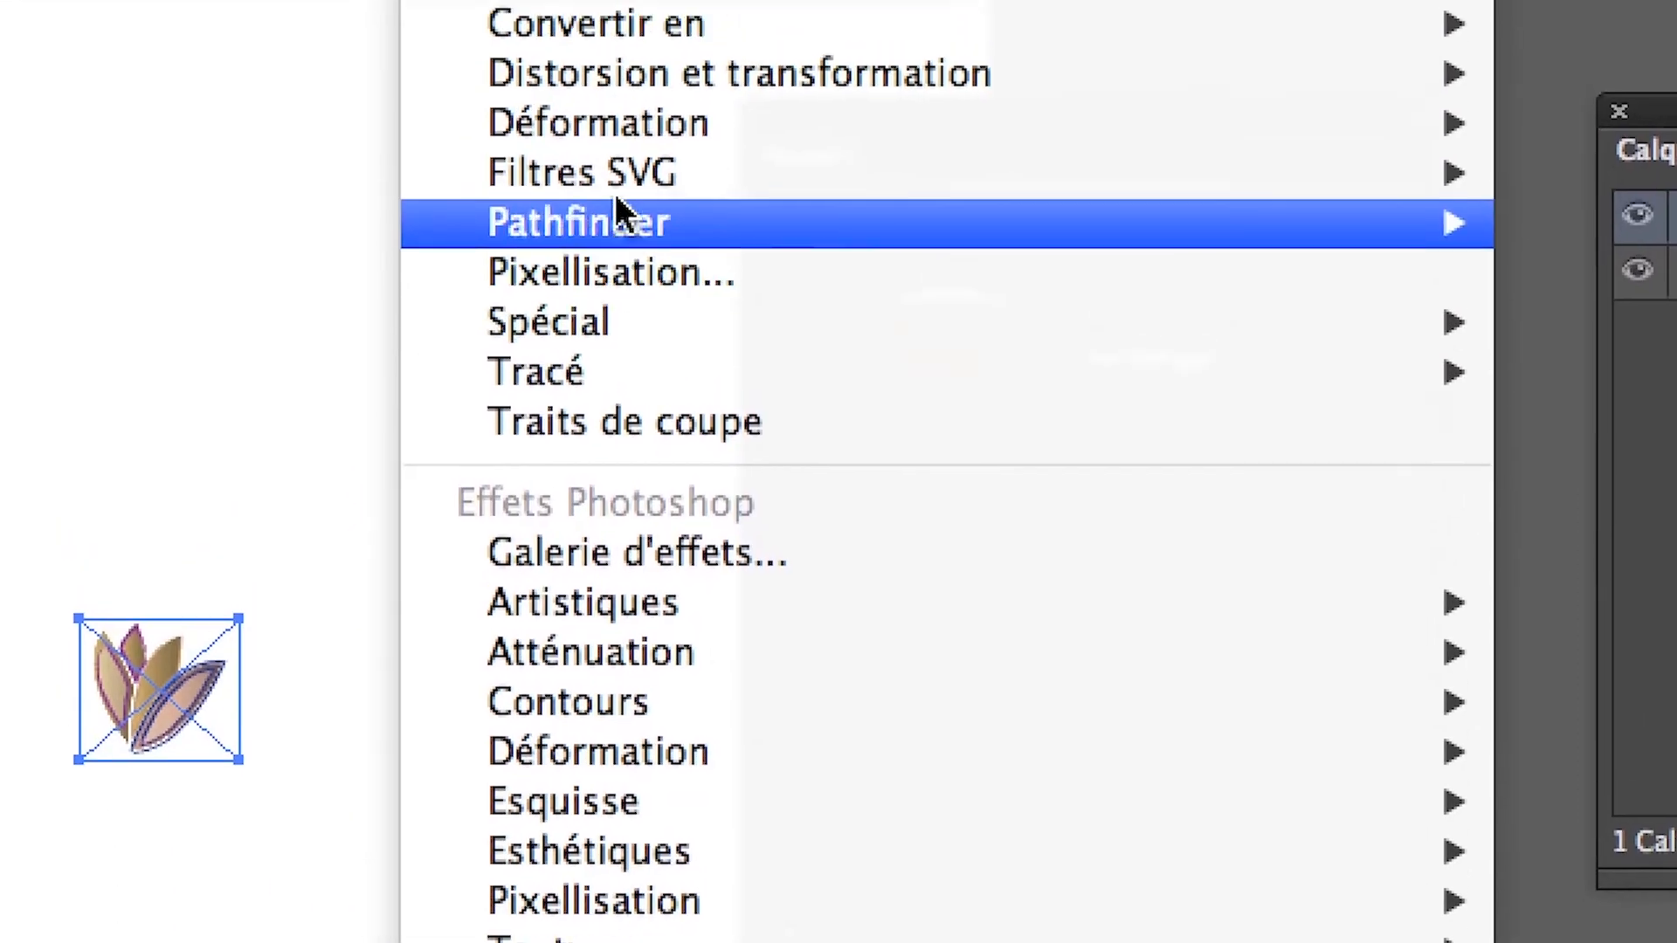
mouse_move(1066, 151)
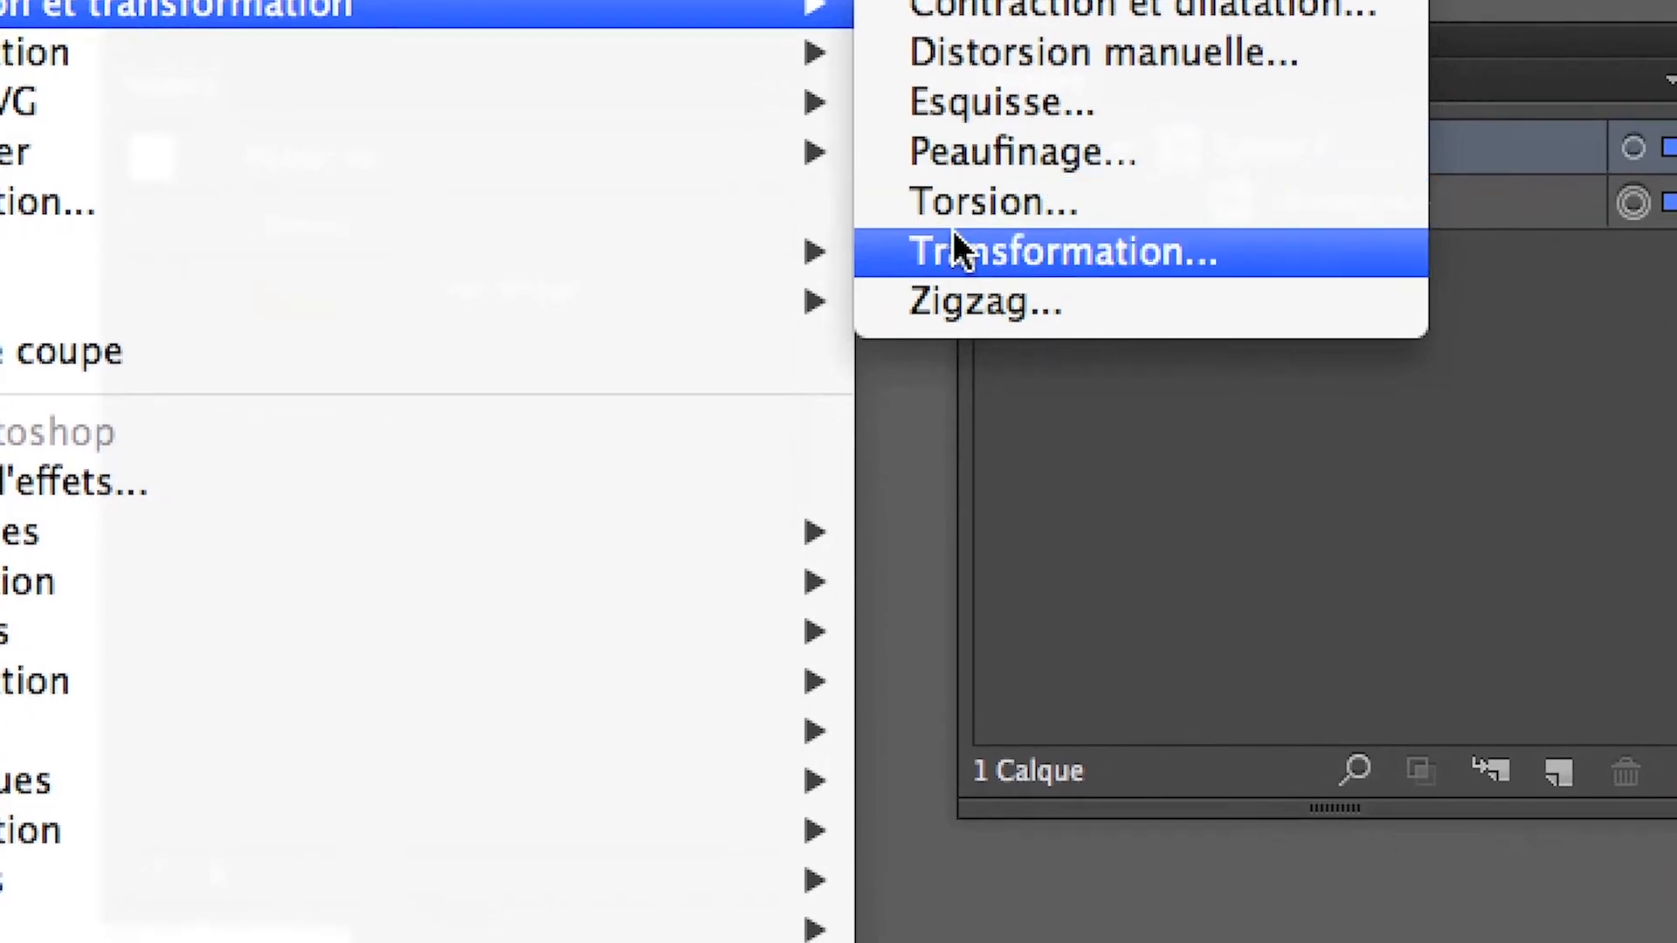
click(1589, 389)
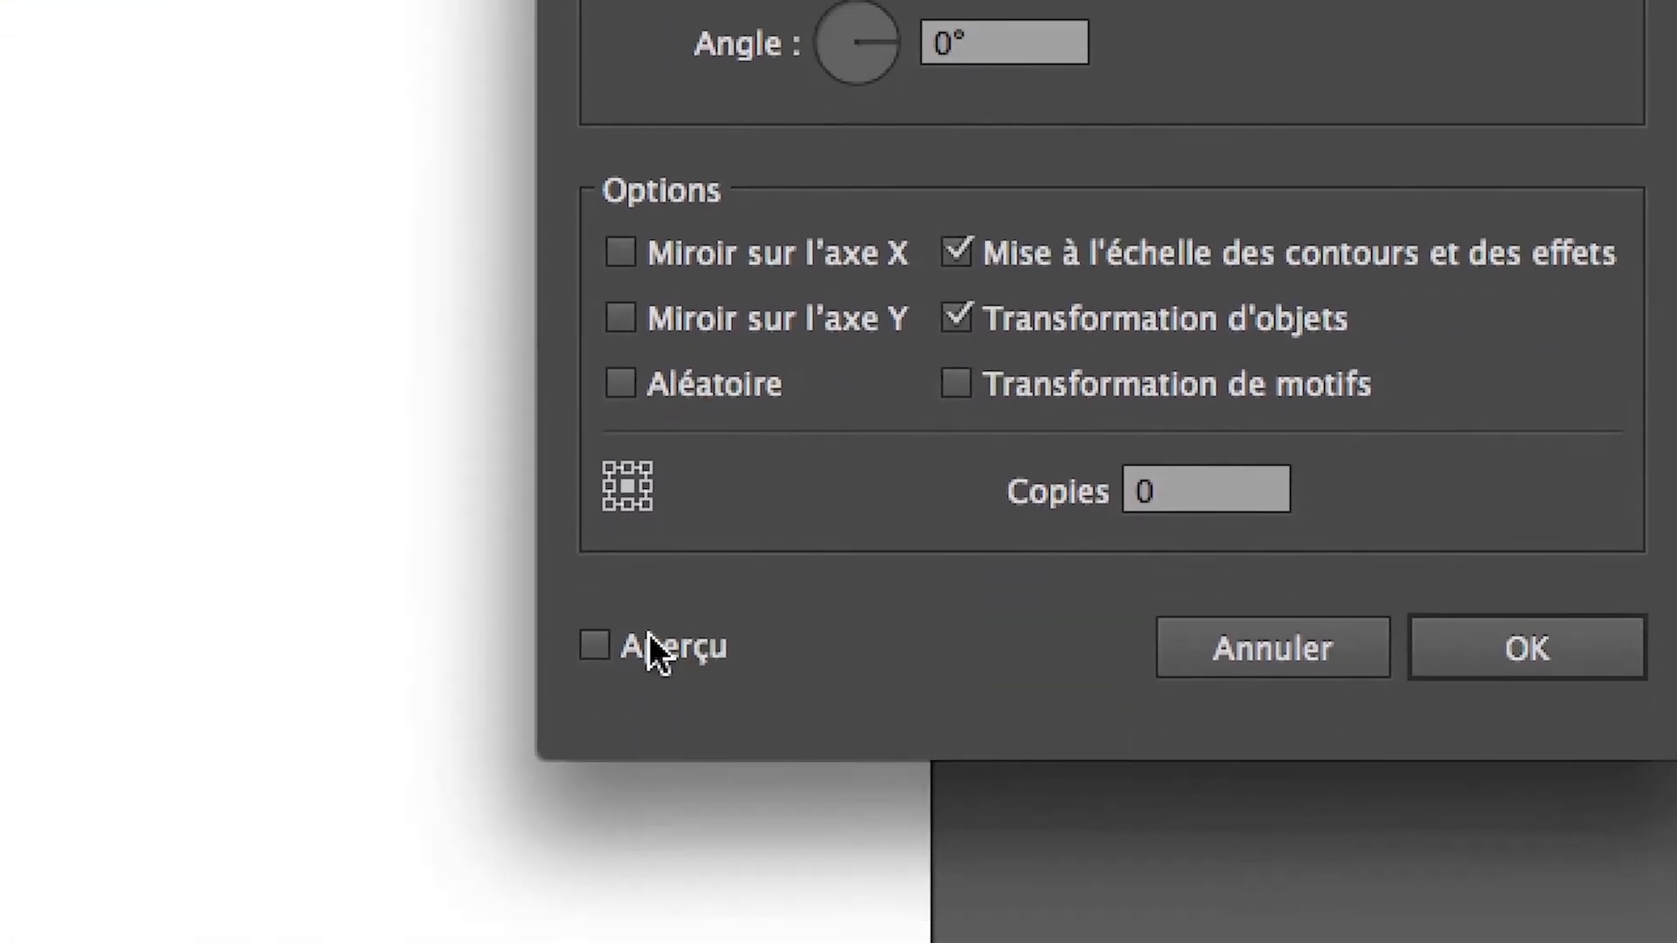
click(649, 646)
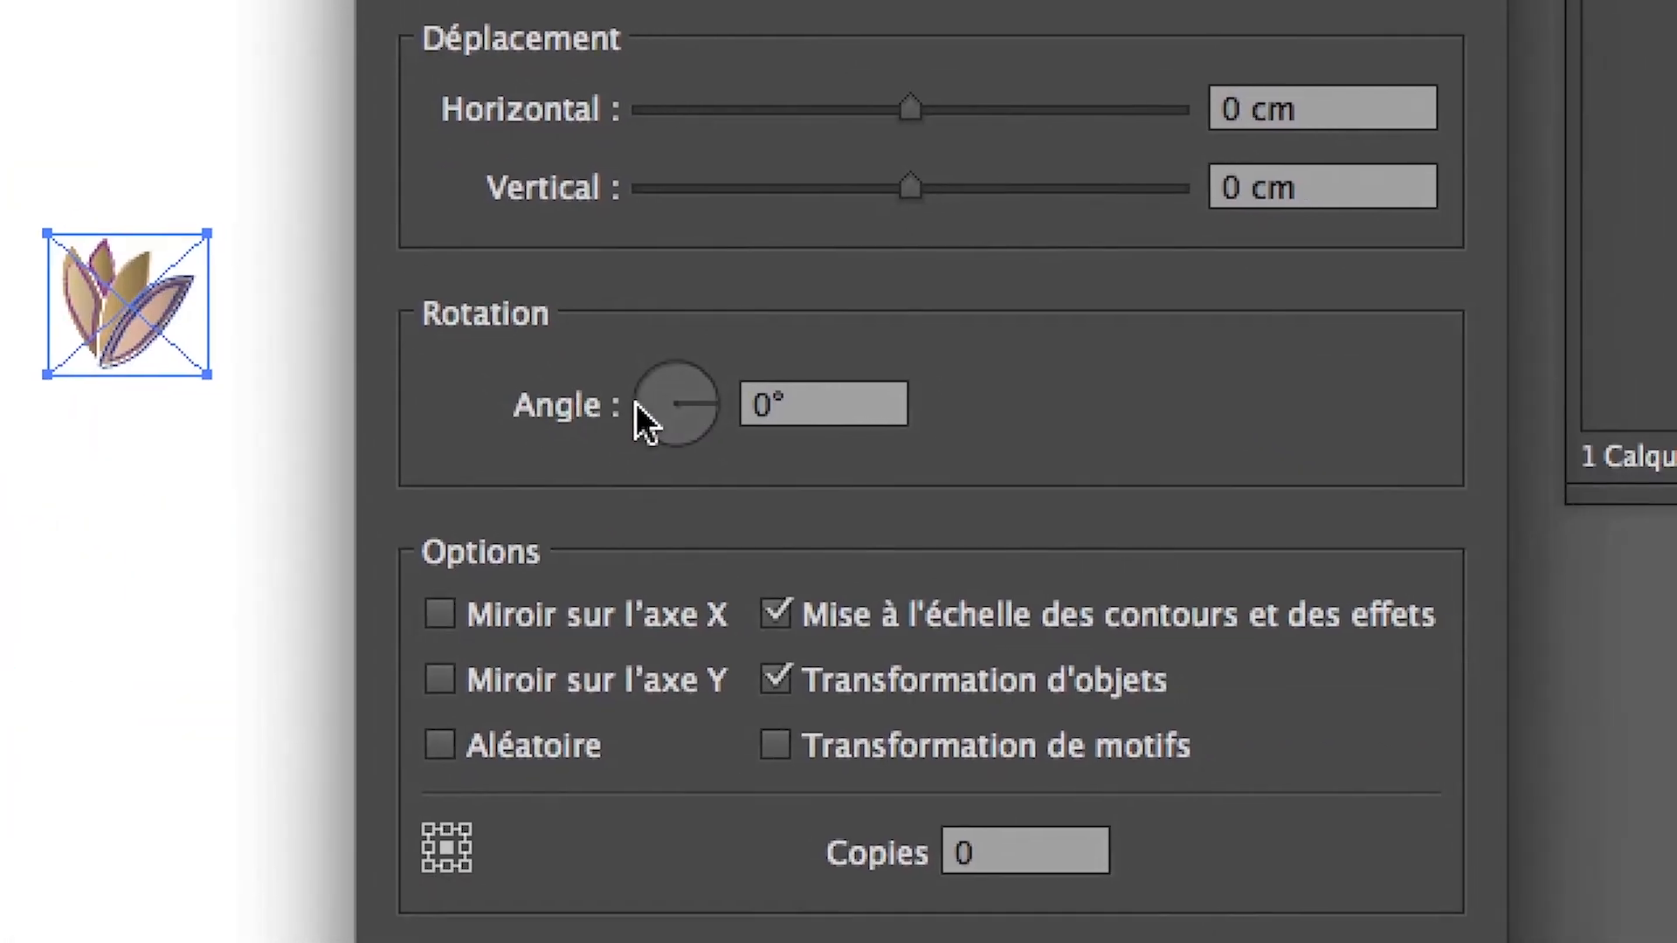
drag(636, 403, 677, 441)
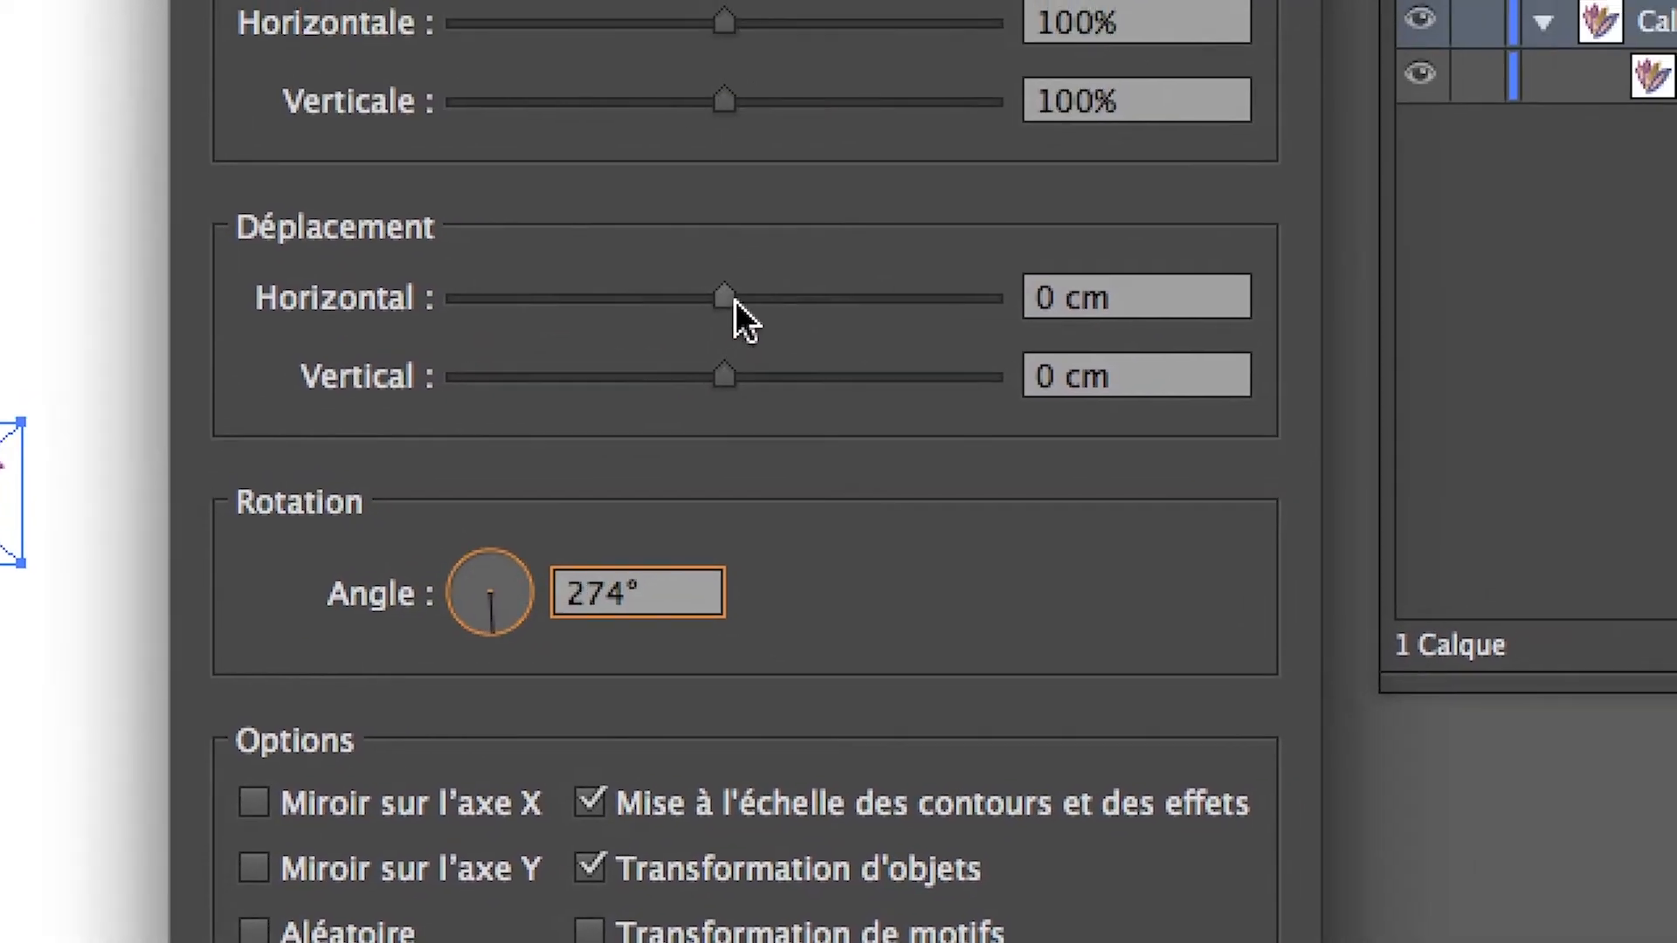
Offset the effect 2,4694 cm horizontally and 2,0461 cm vertically, set its rotation to 238°, and apply it
drag(735, 301, 774, 299)
drag(732, 378, 802, 377)
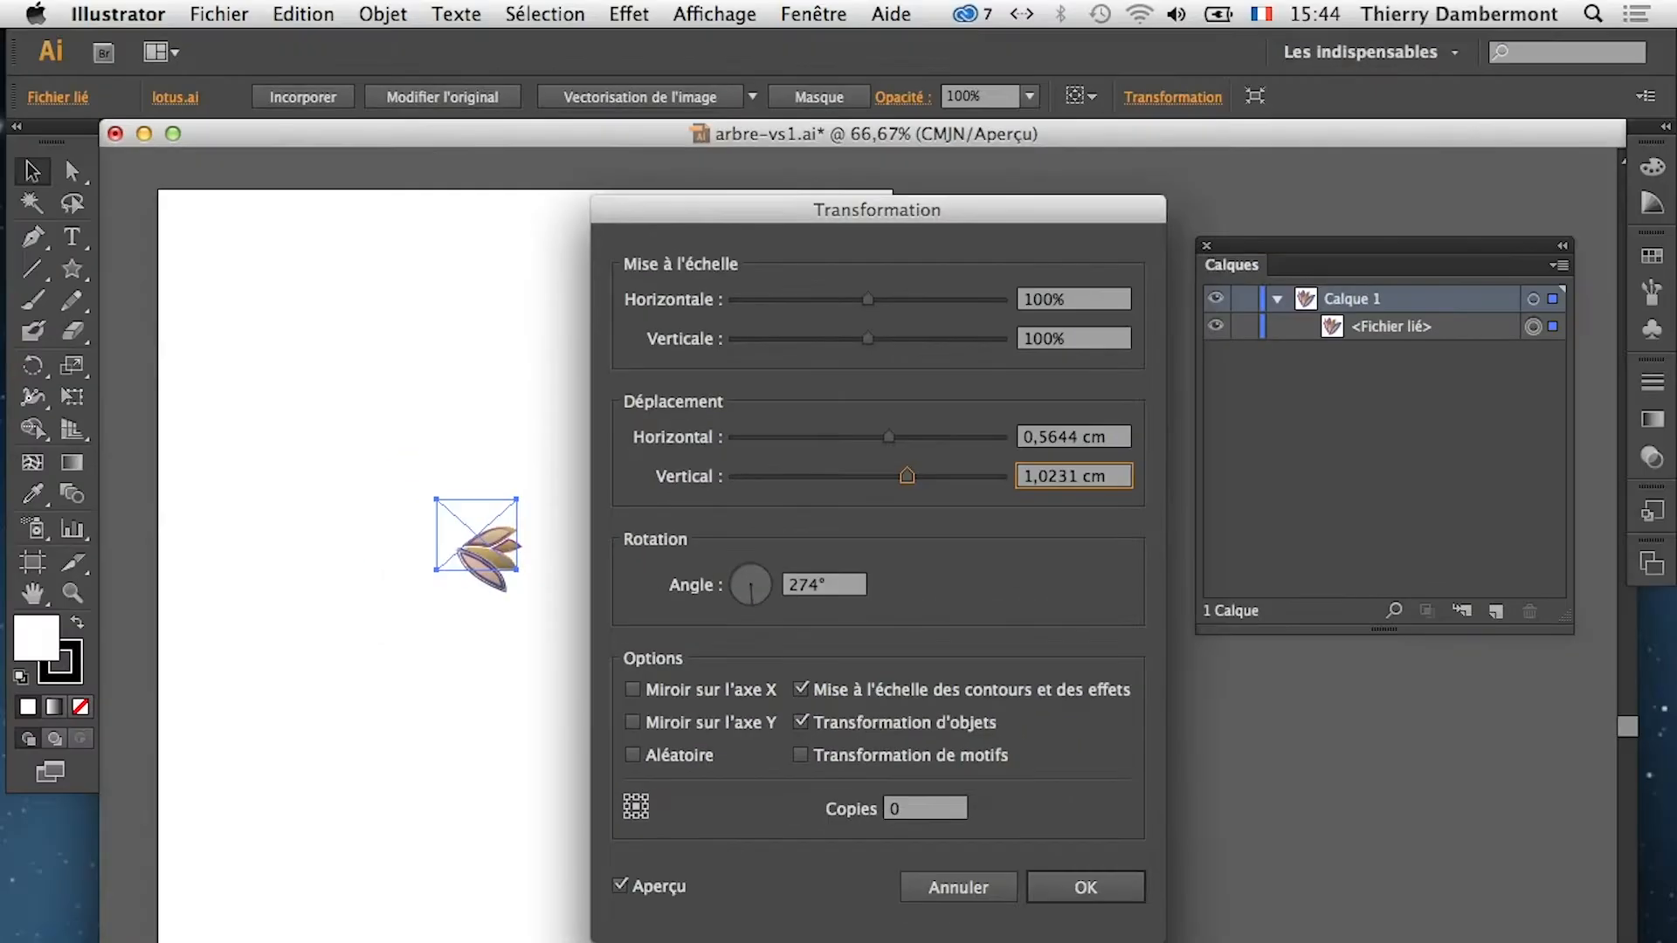
drag(889, 437, 918, 480)
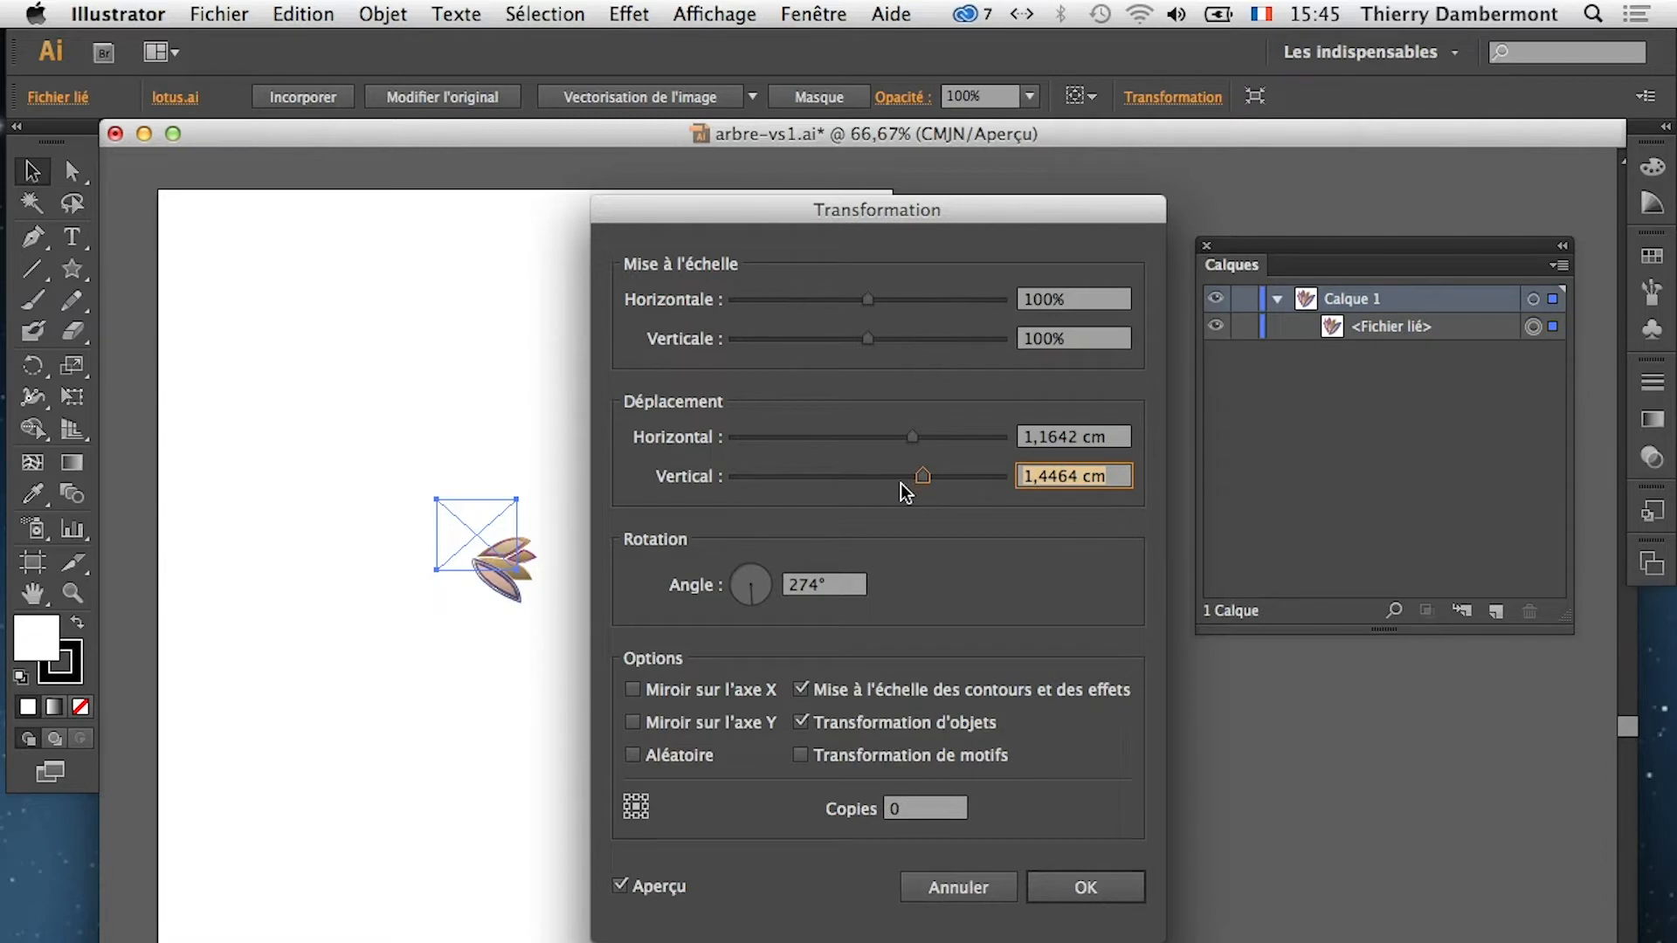
drag(912, 437, 945, 477)
click(742, 599)
drag(743, 599, 737, 599)
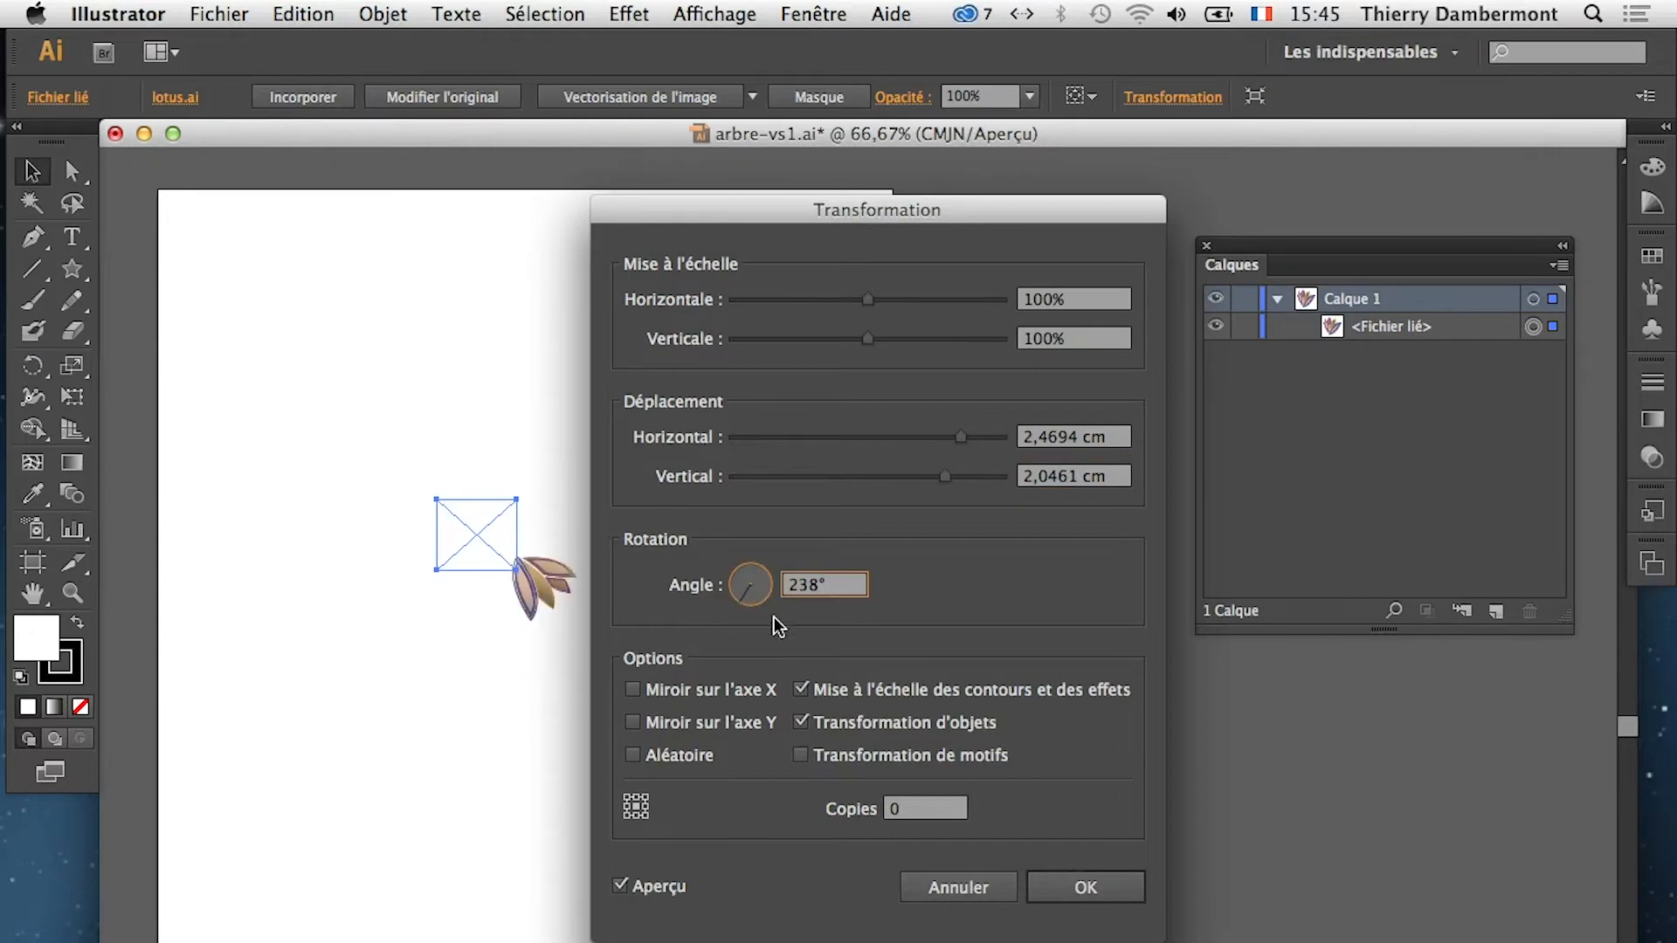
click(1048, 887)
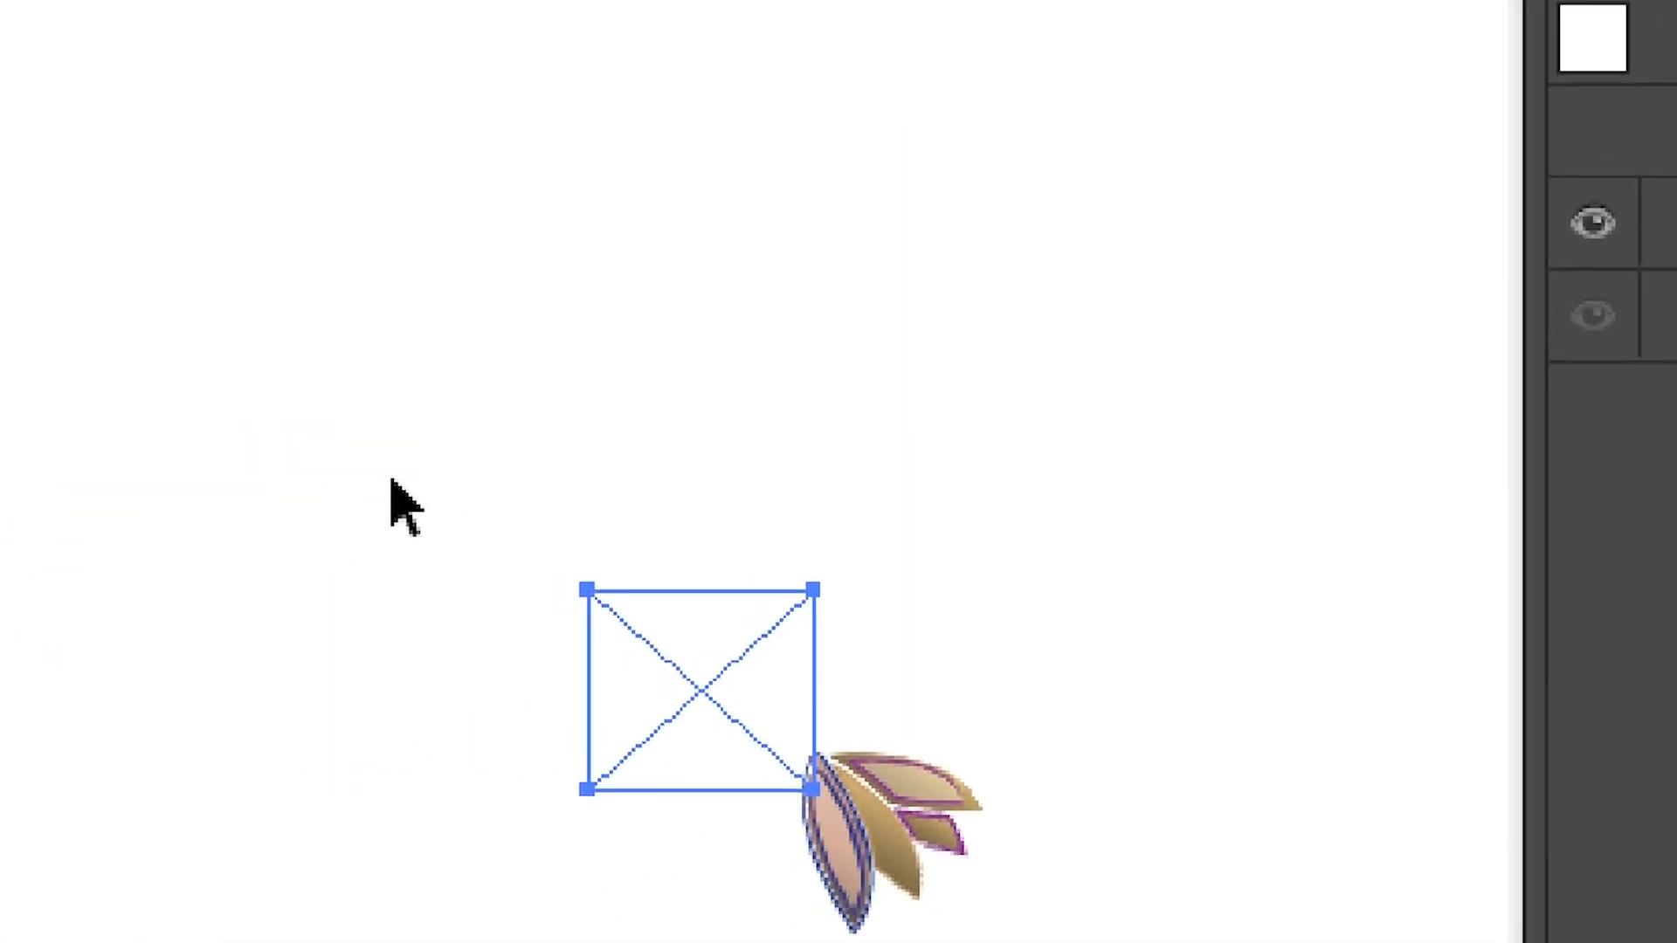
Examine the lotus's original position in Tracés outline display, select it there, and return to the preview display
click(395, 500)
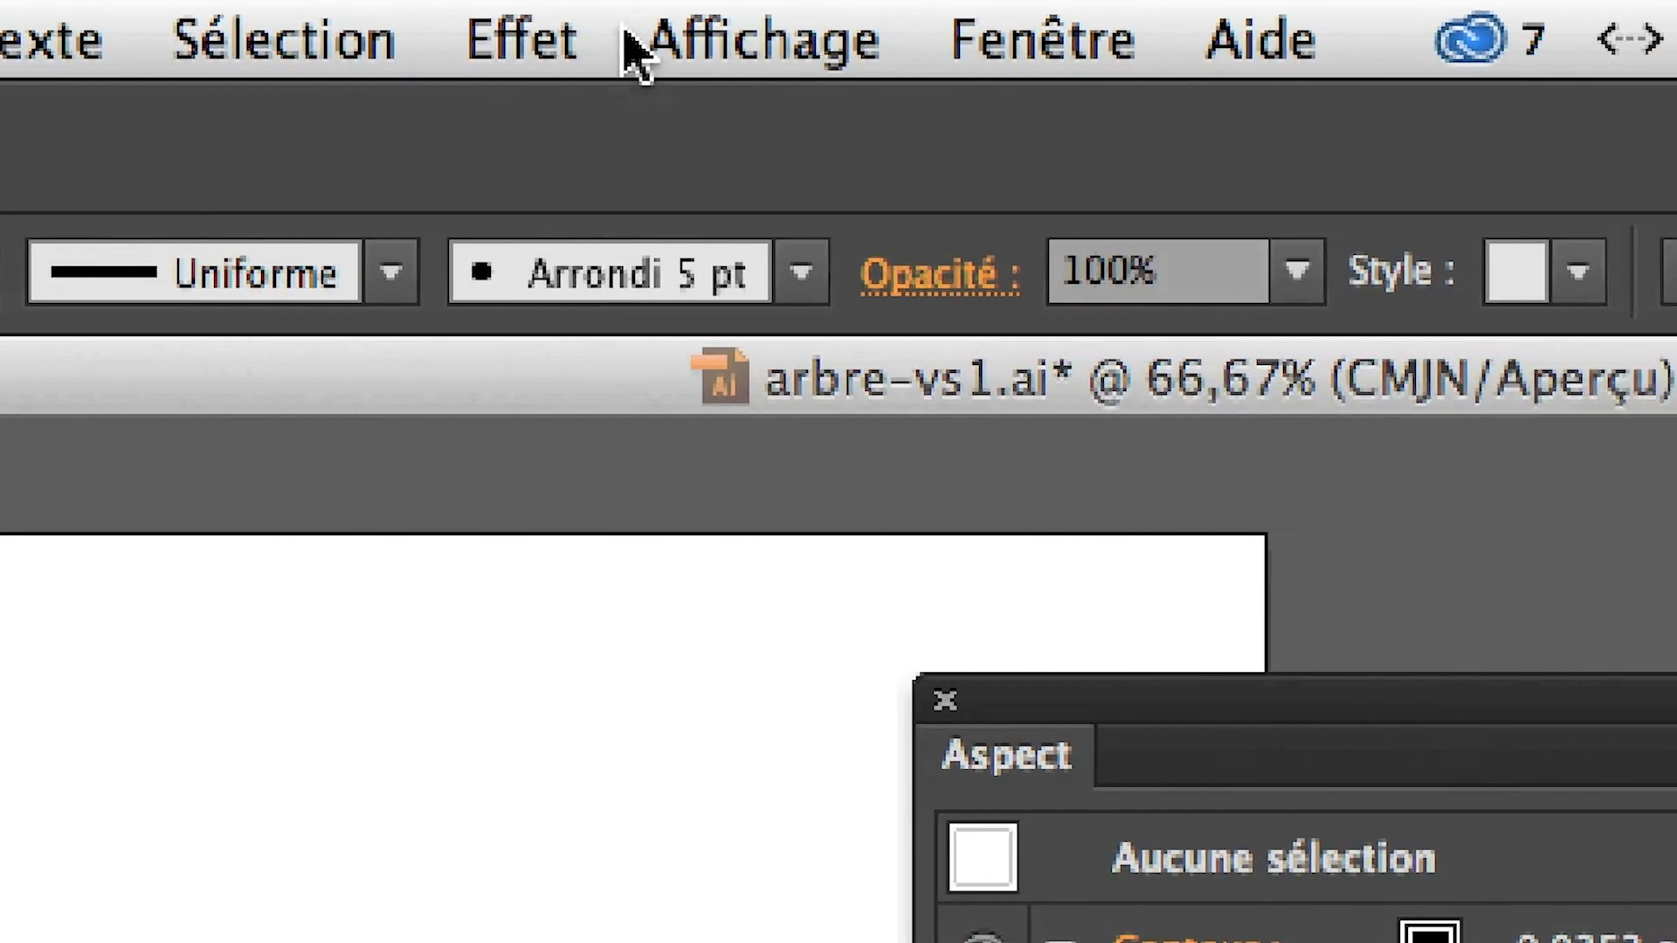
click(633, 48)
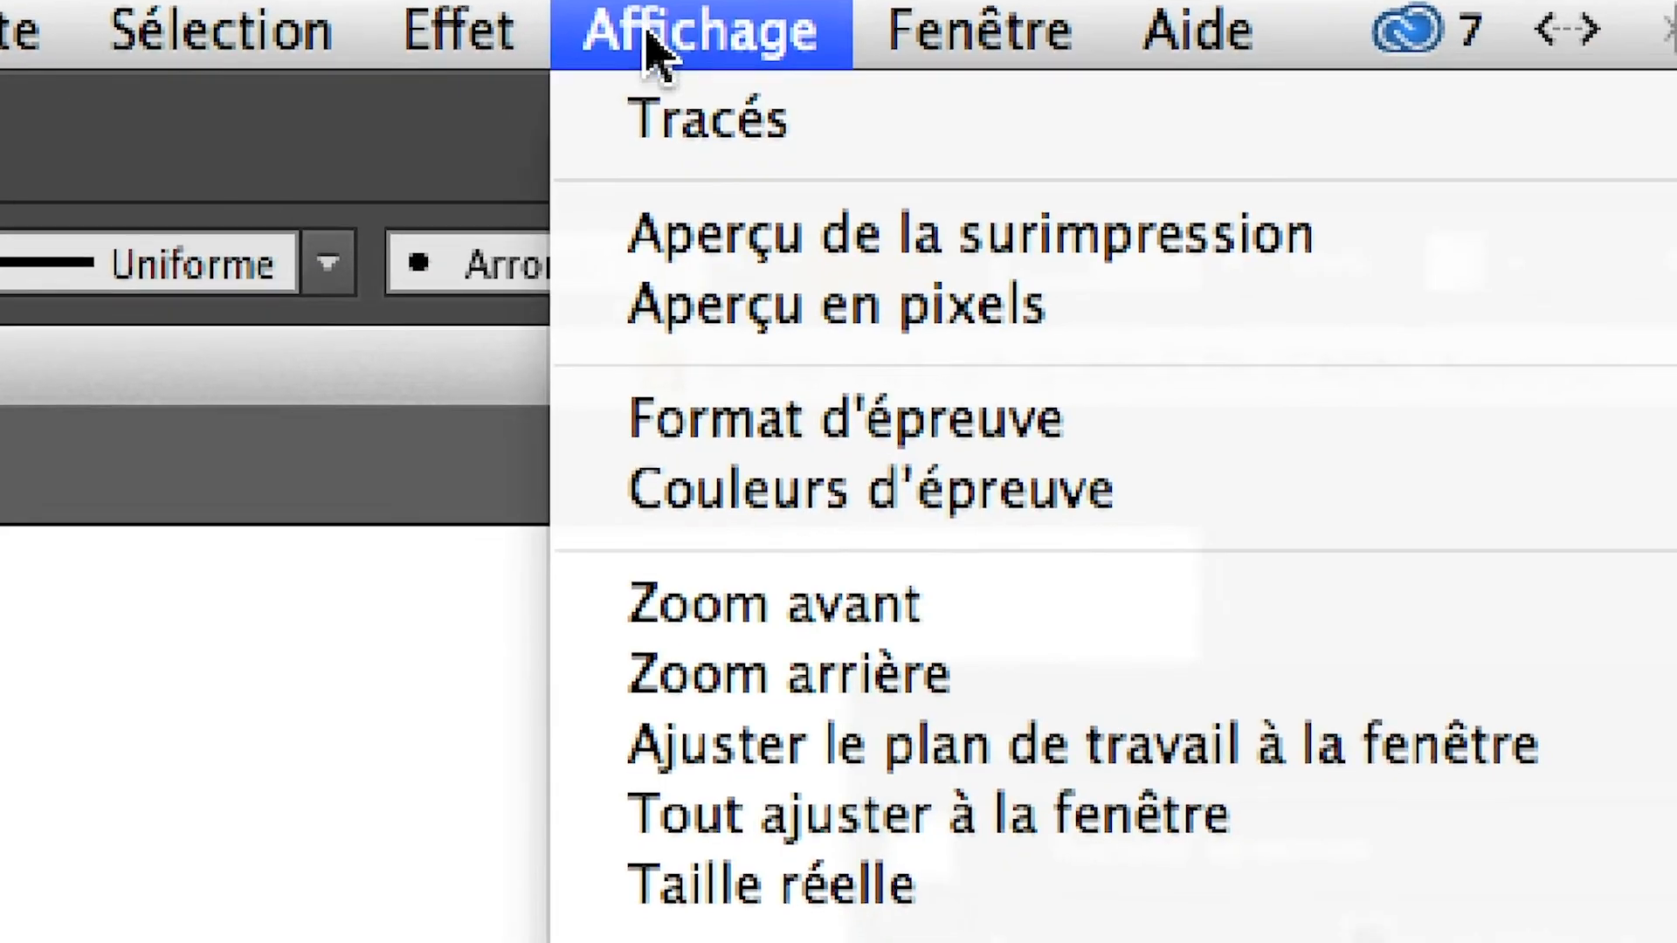
click(738, 127)
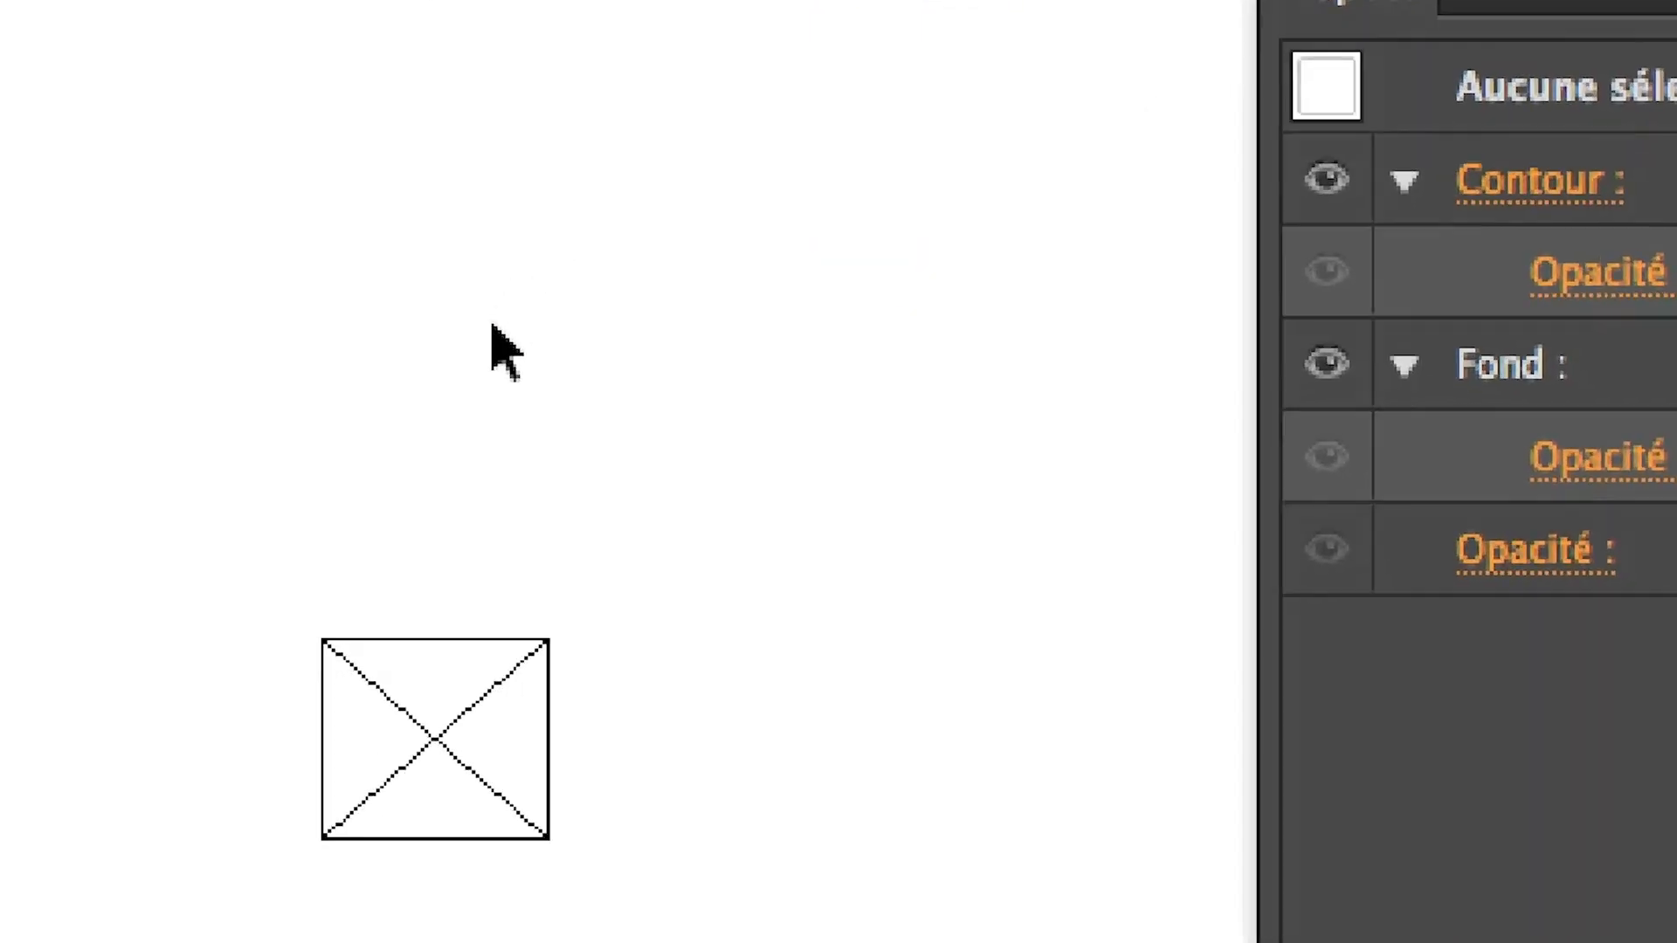
click(462, 417)
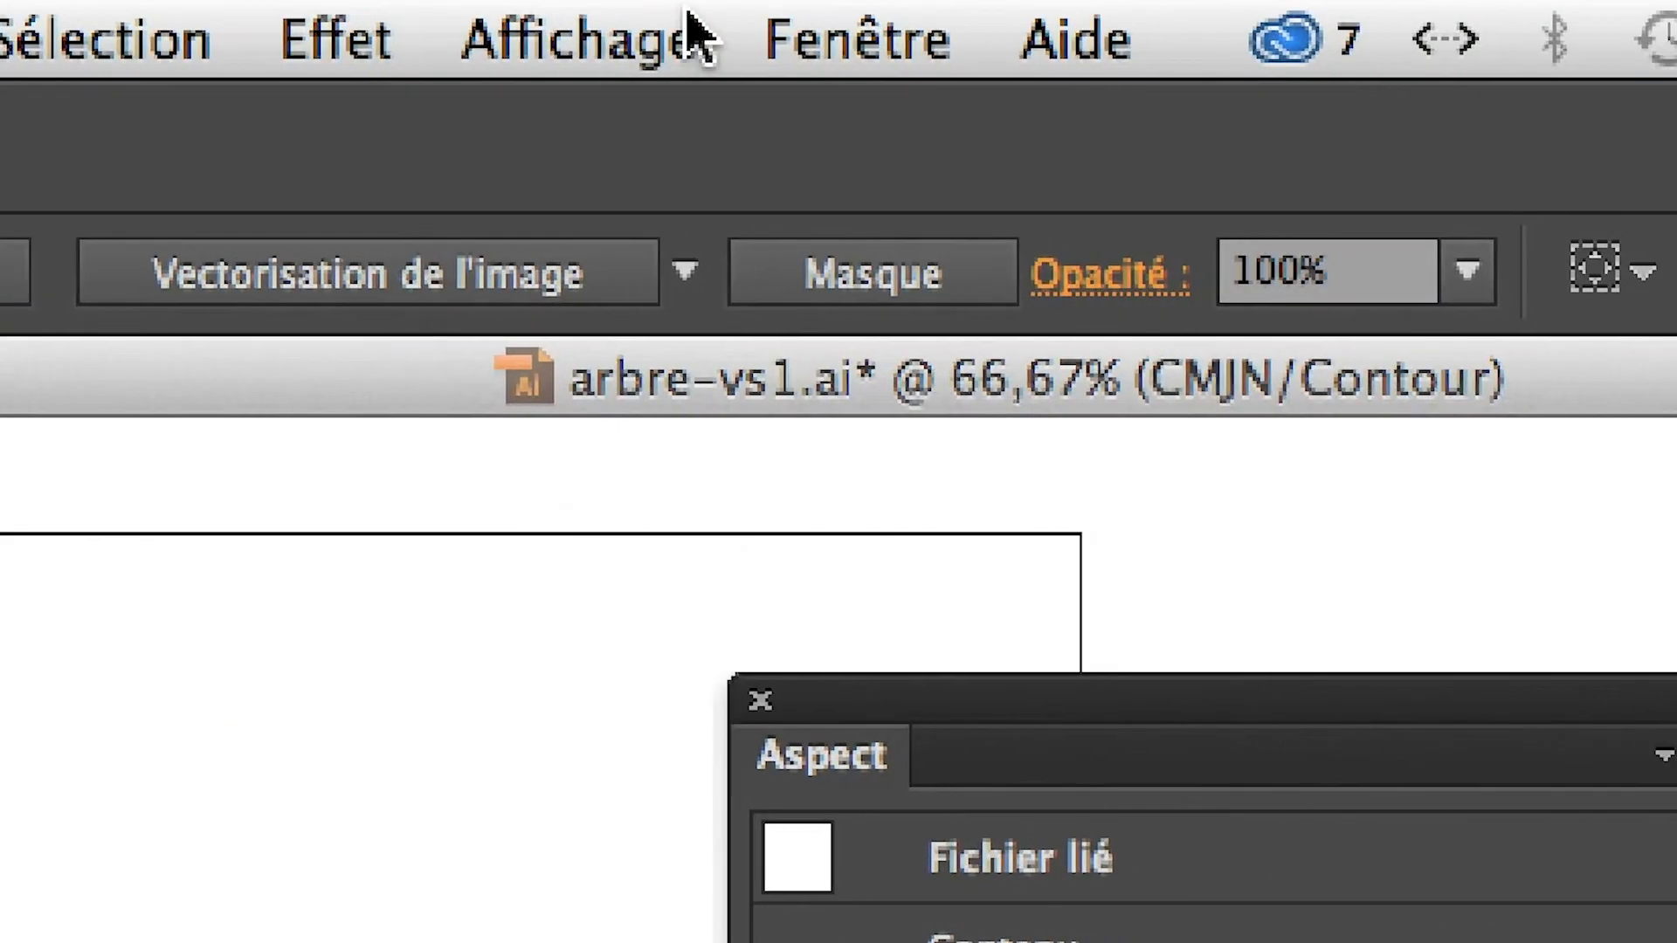
click(690, 18)
click(777, 120)
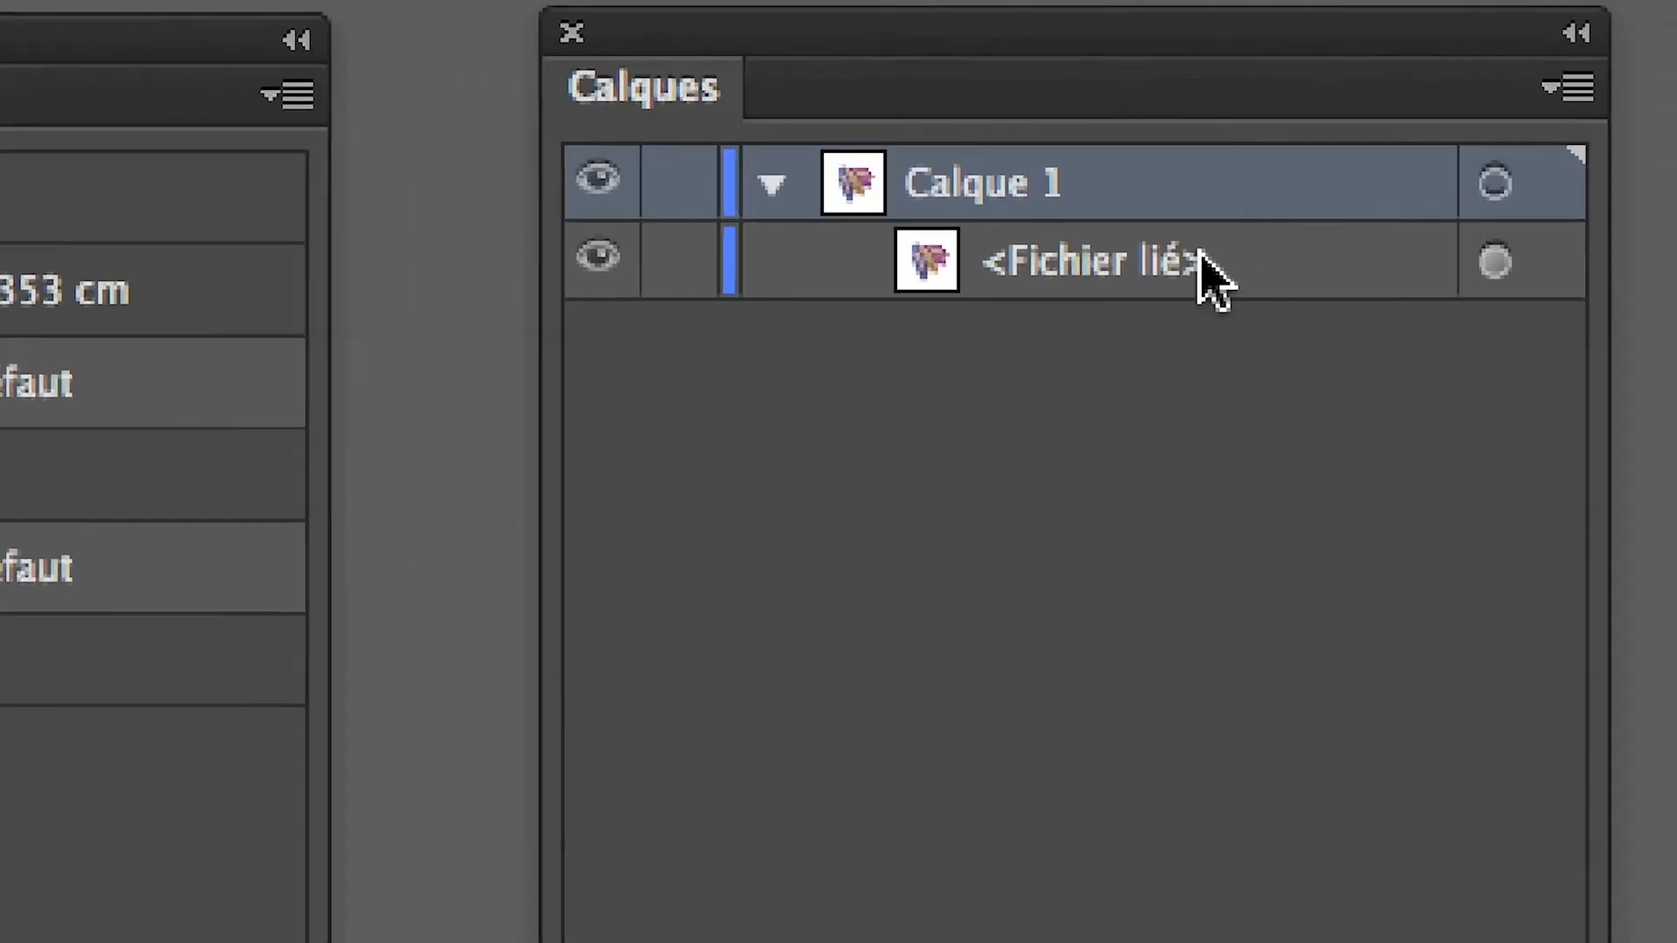
Target the linked lotus, reopen its Transformation effect with live preview enabled, and set the number of copies to 15
click(1494, 262)
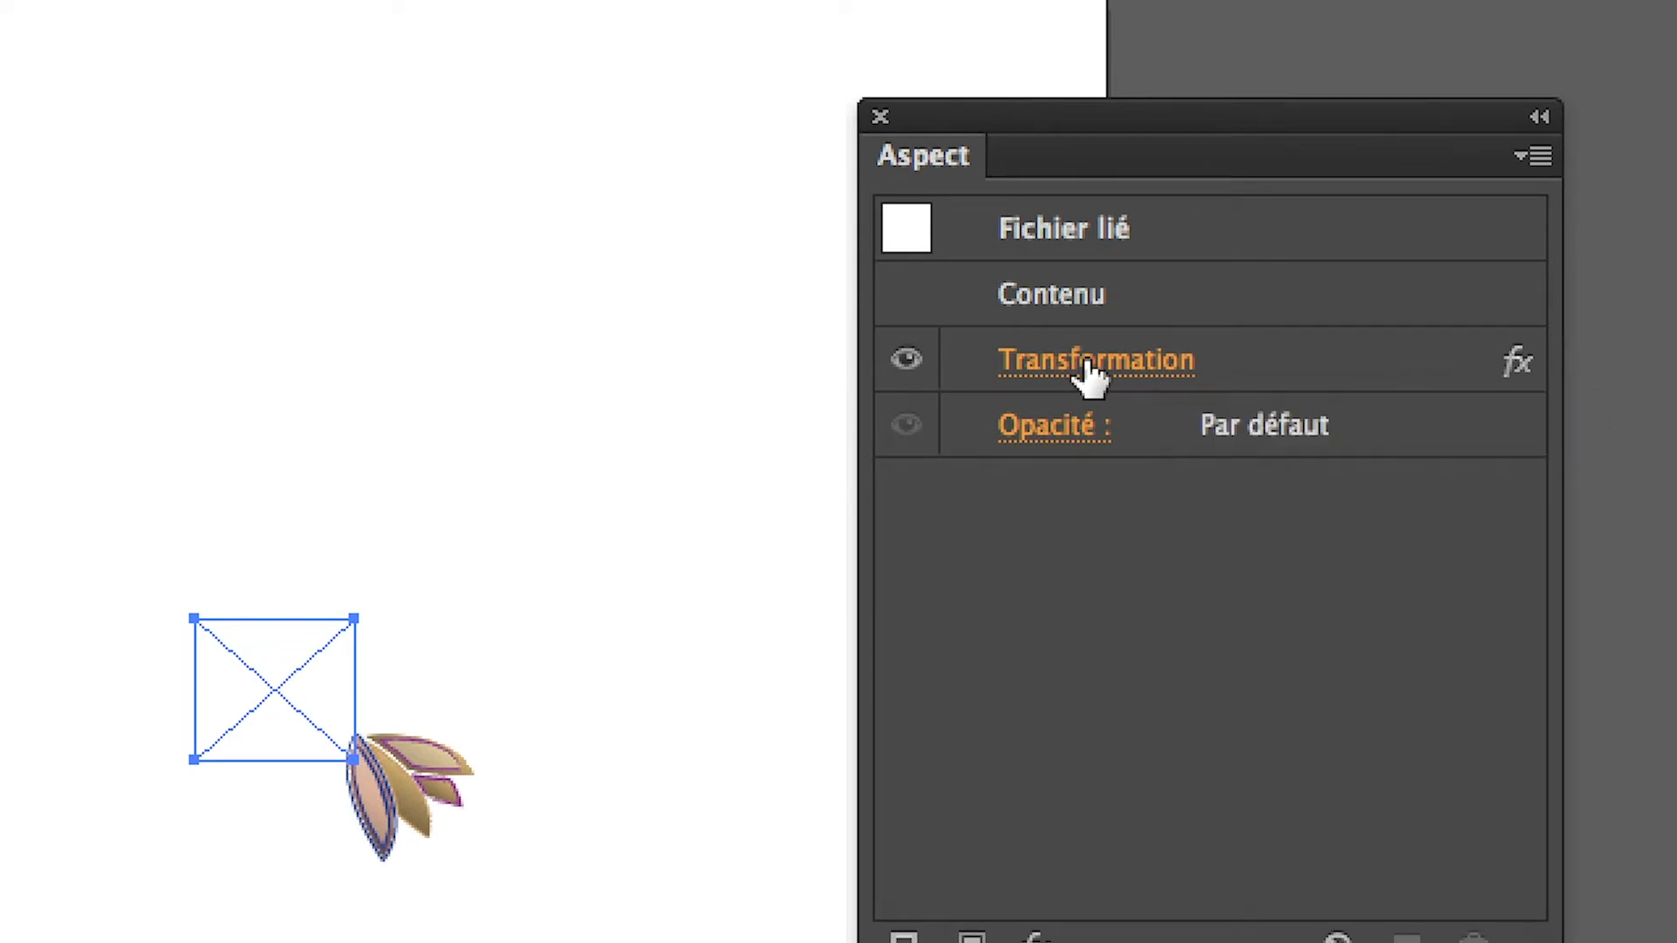
click(1087, 363)
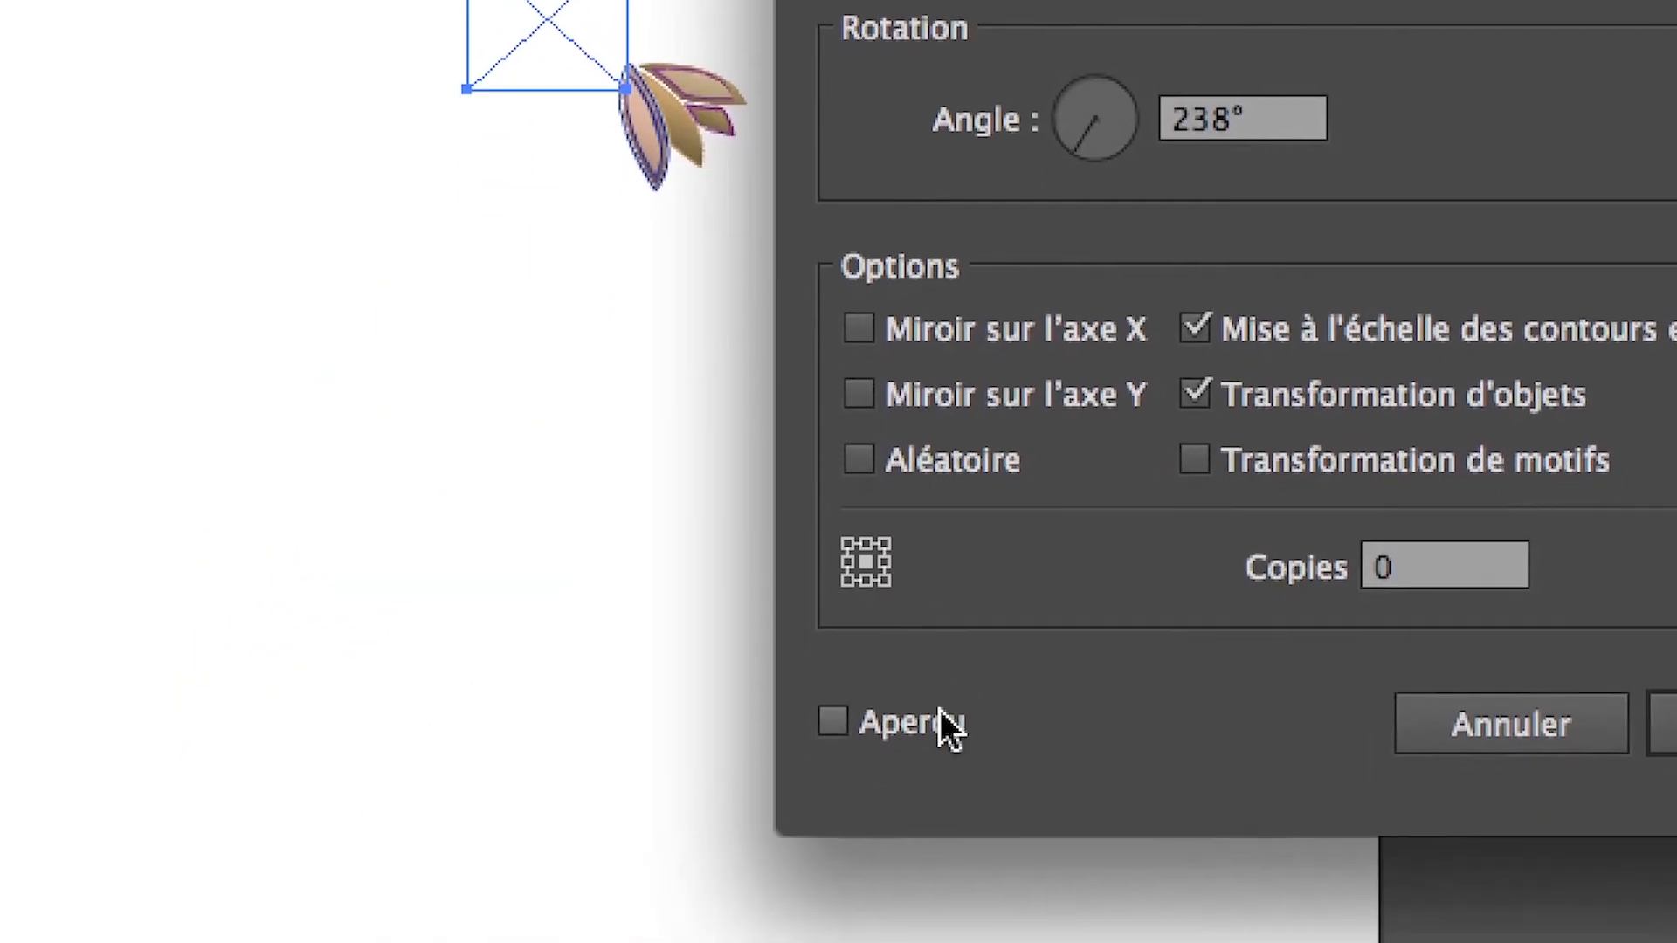
click(942, 718)
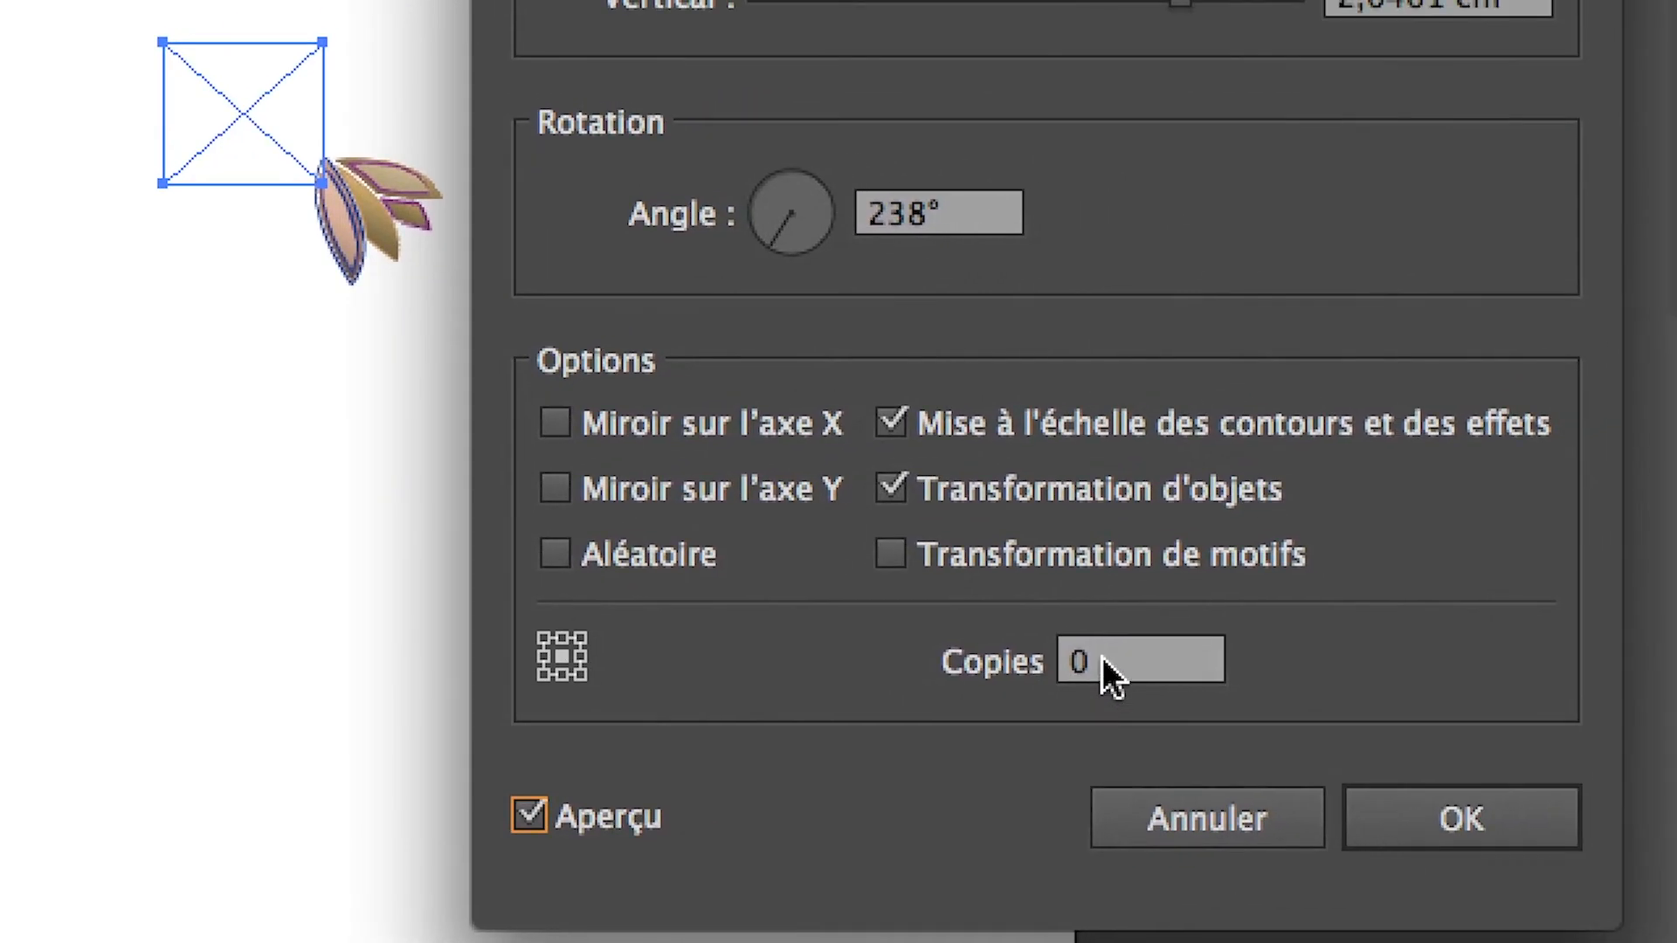
double_click(1375, 564)
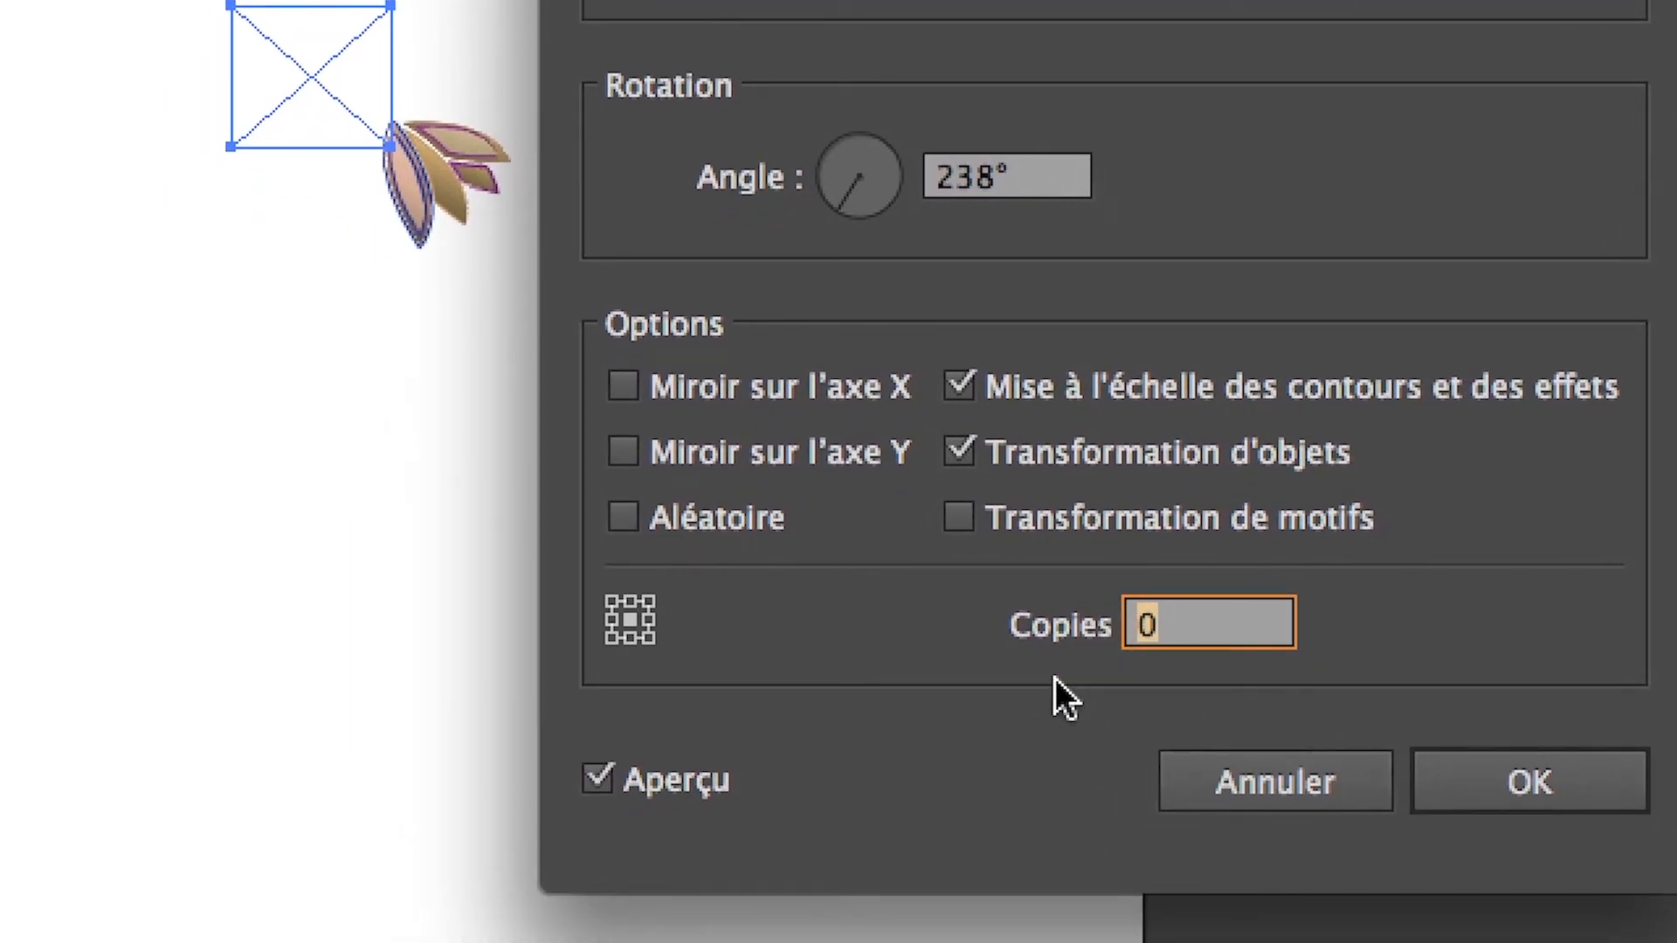
text(15)
key(Tab)
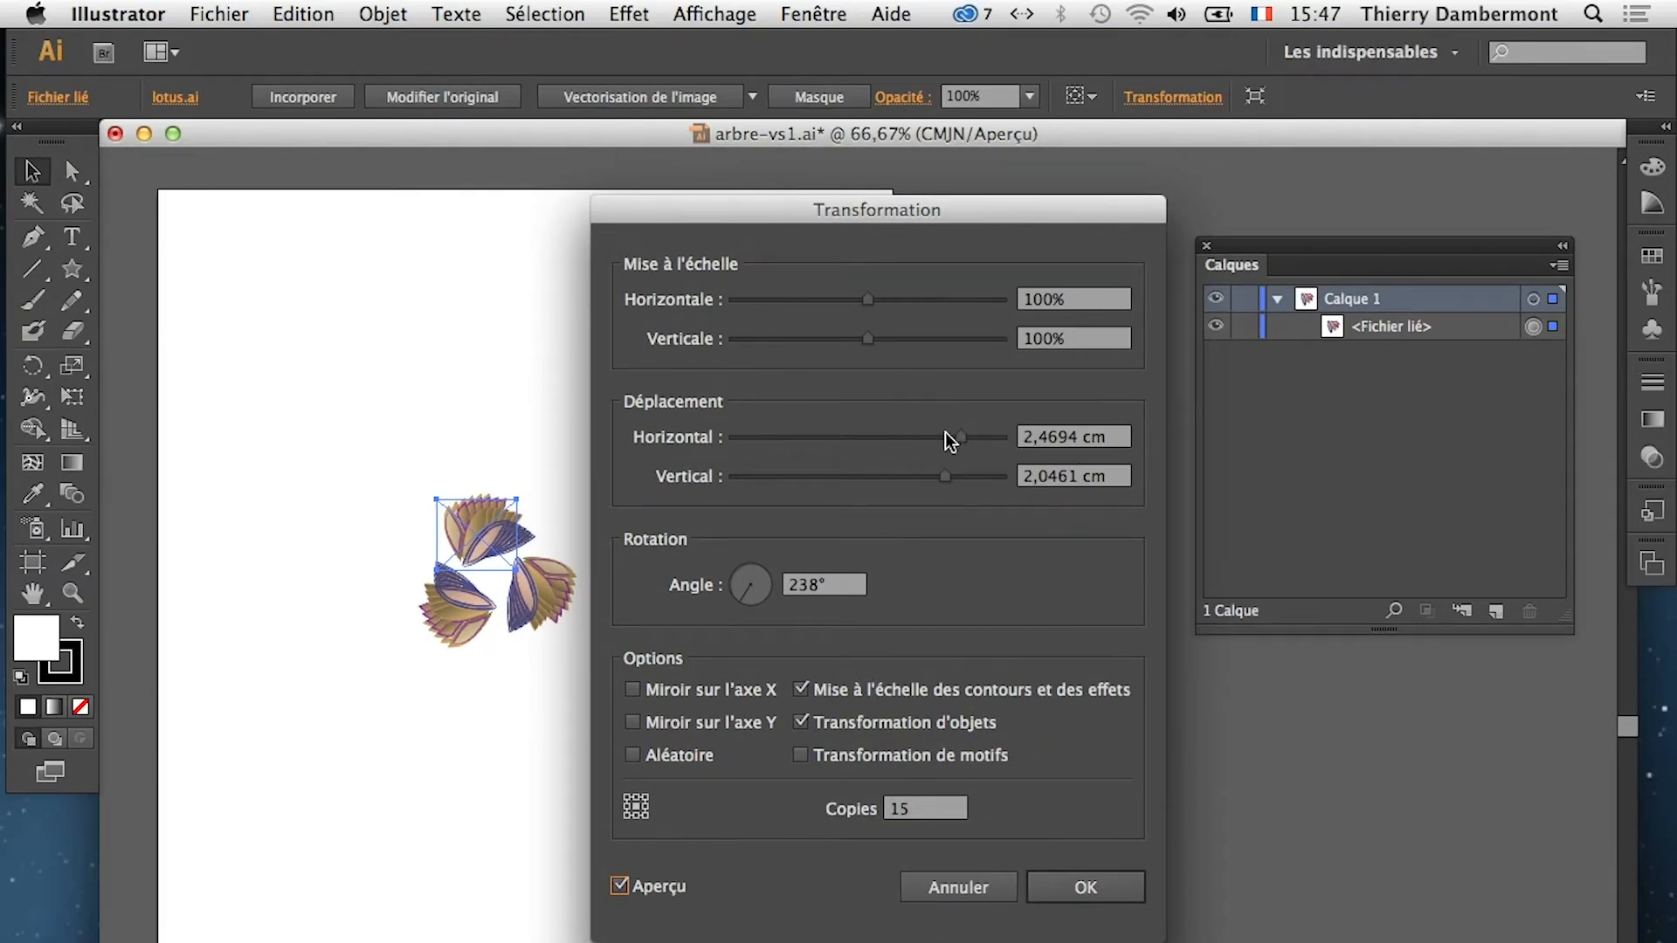
Try an offset of 2,6811 cm horizontally and 2,6106 cm vertically, with rotations such as 40° and 354°, keeping the copies in view
mouse_move(960, 437)
mouse_down()
mouse_move(868, 440)
mouse_move(969, 438)
mouse_up()
click(966, 477)
click(906, 439)
mouse_move(751, 594)
mouse_down()
mouse_move(742, 580)
mouse_move(763, 571)
mouse_up()
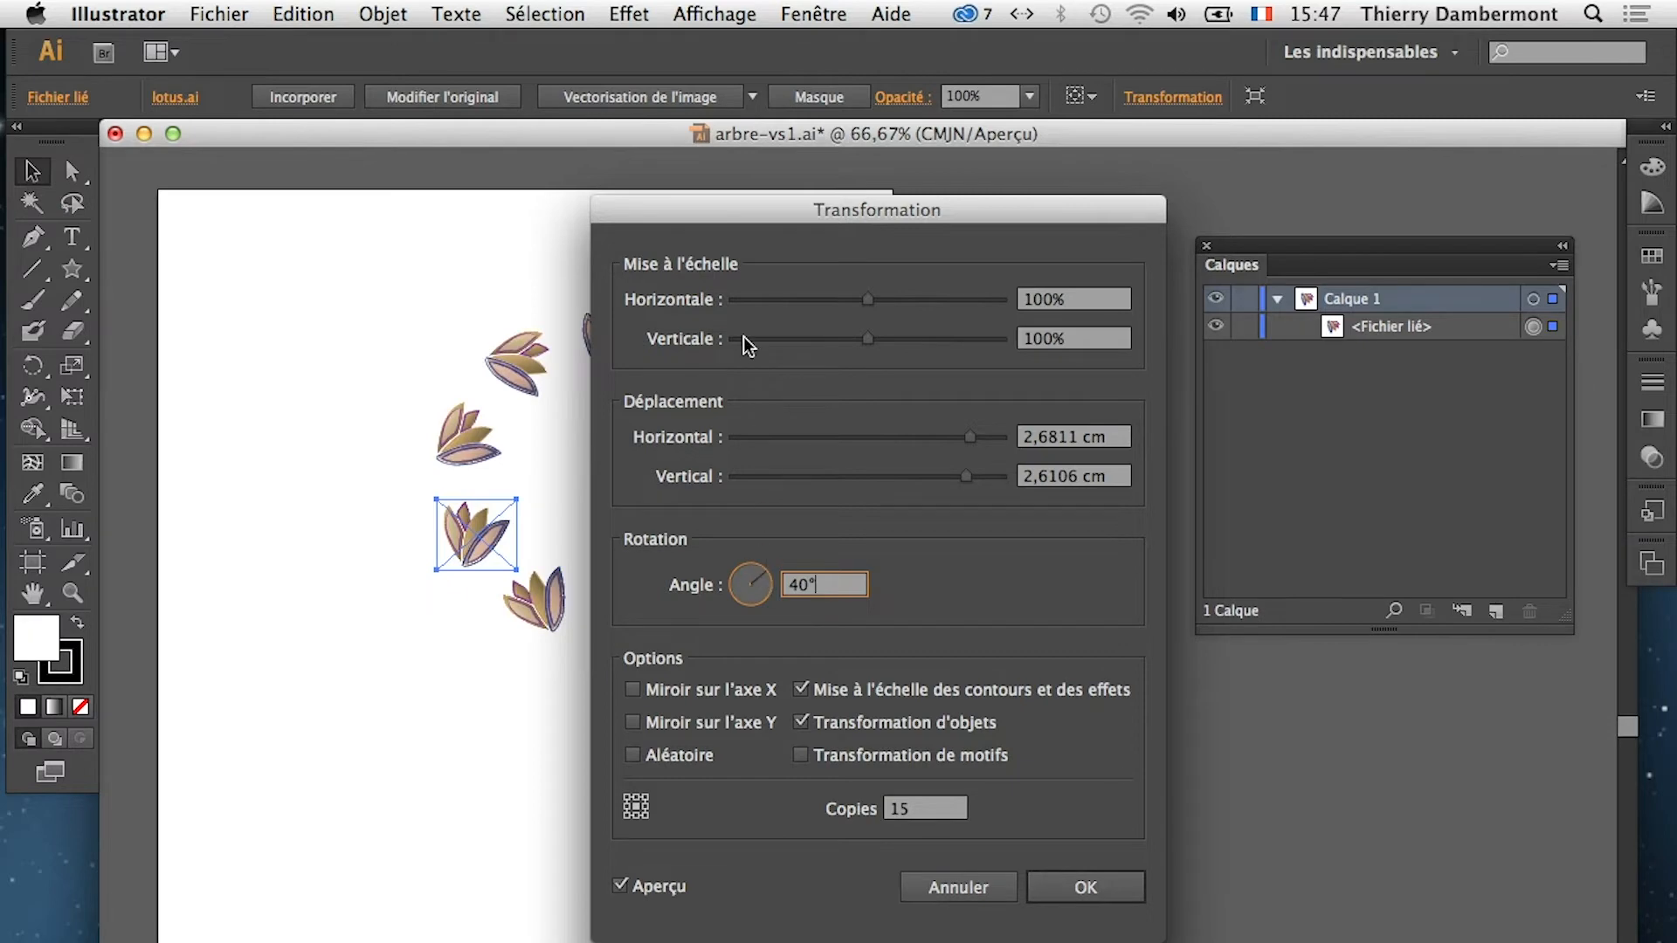
drag(718, 220, 1137, 761)
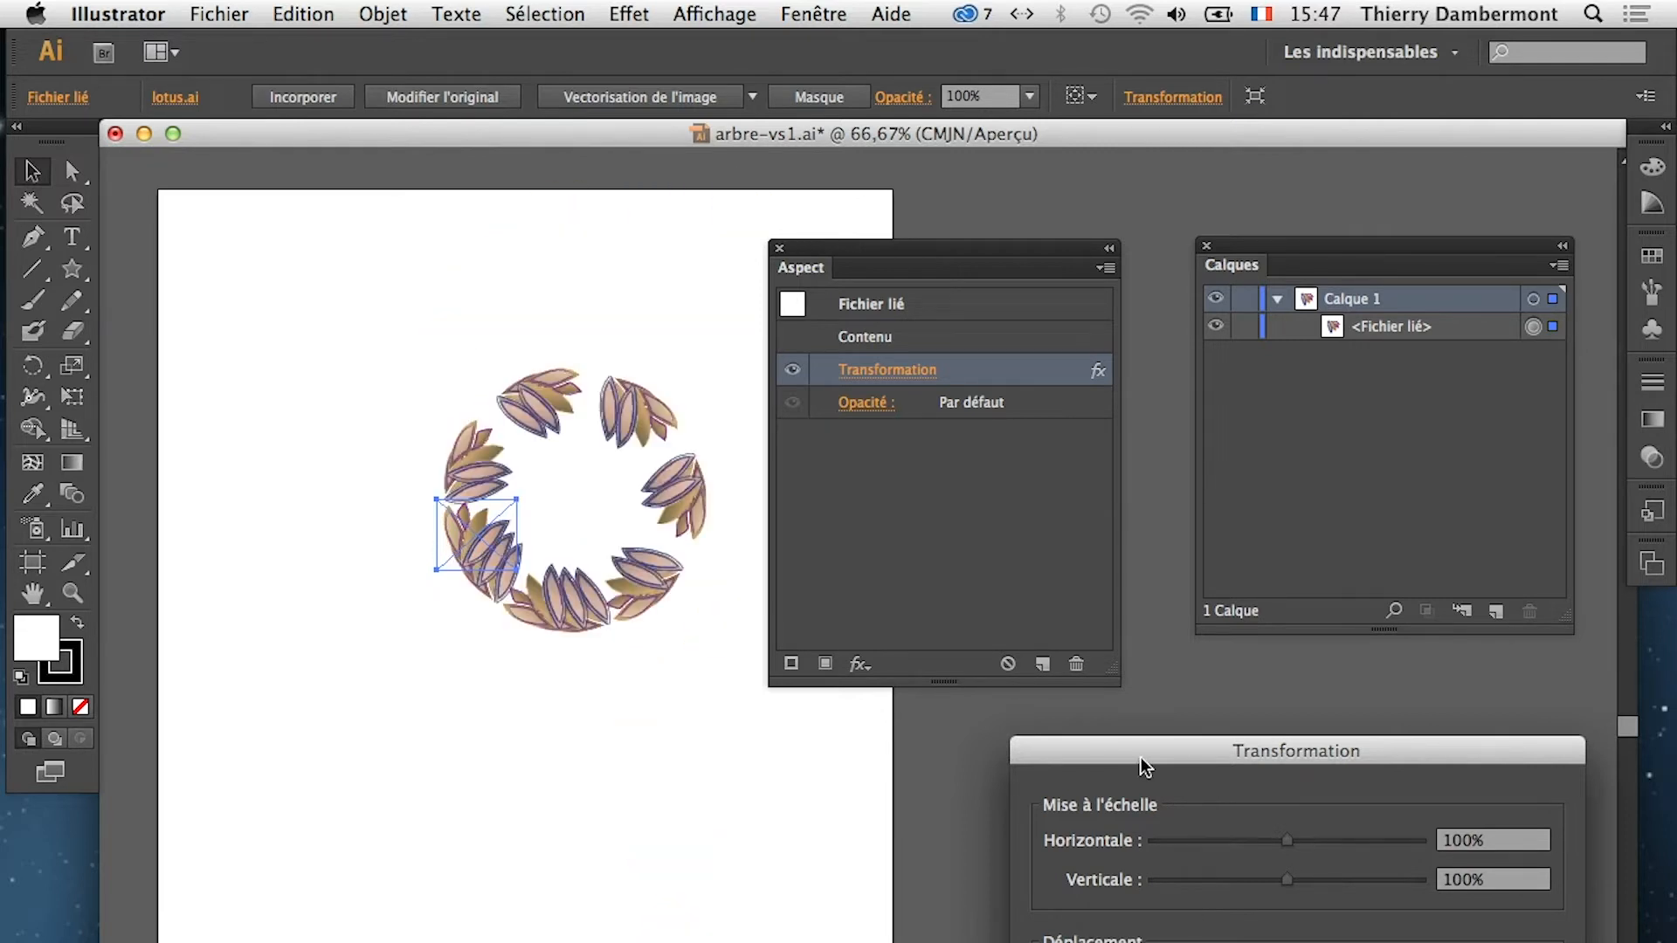
drag(1140, 757, 955, 410)
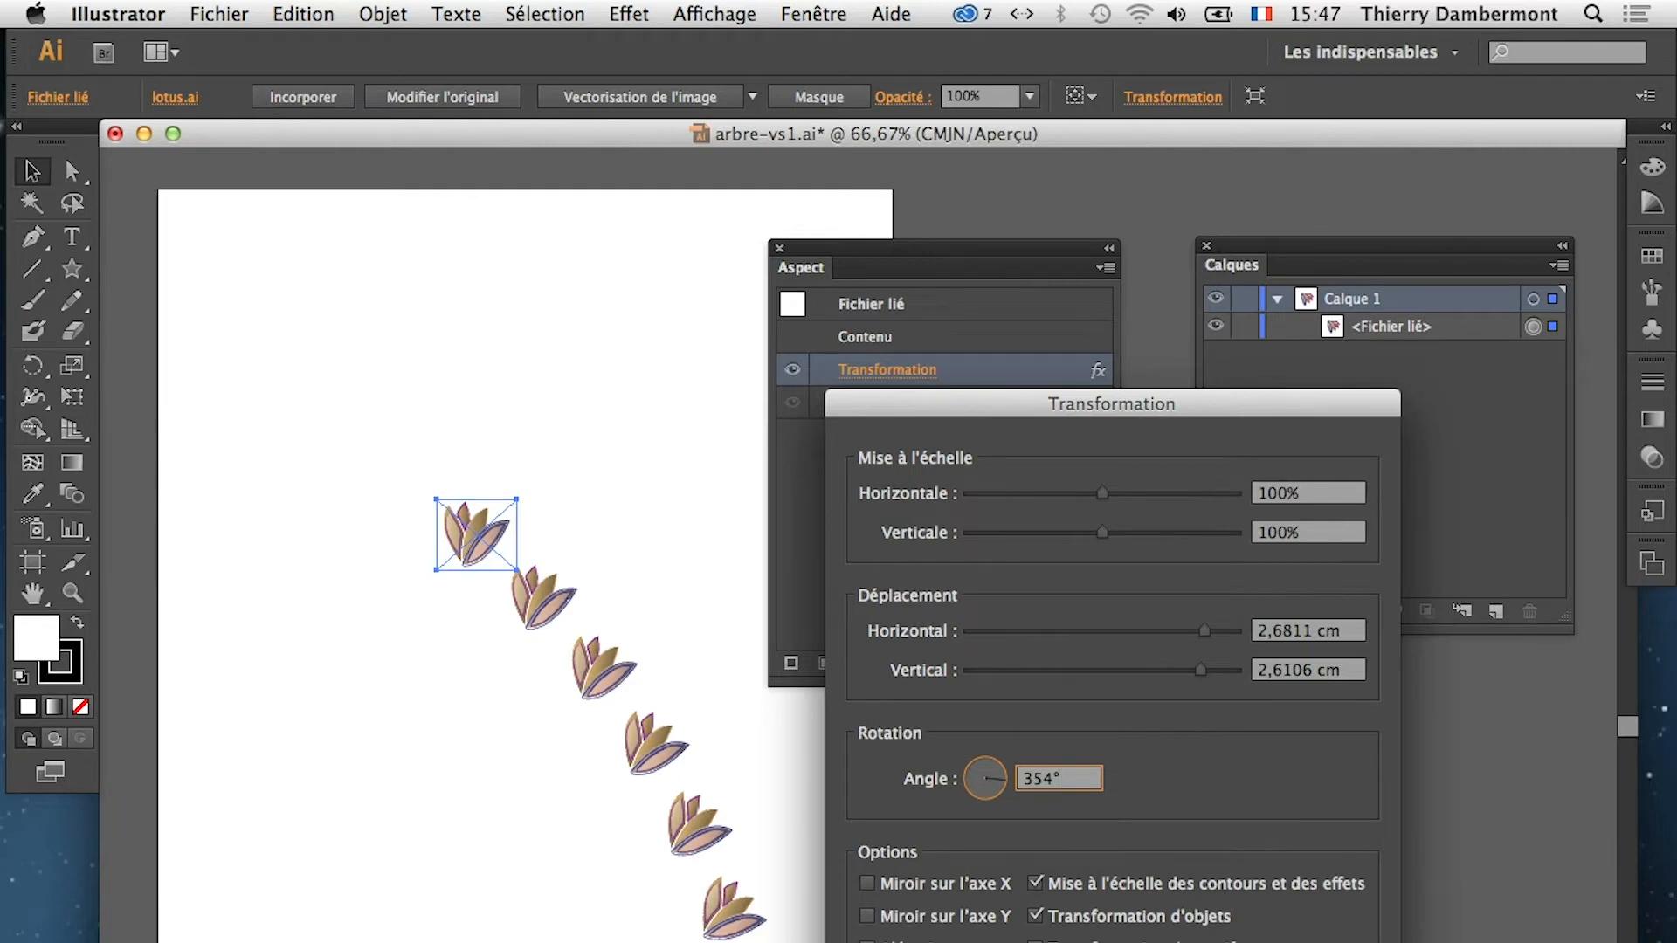
key(Return)
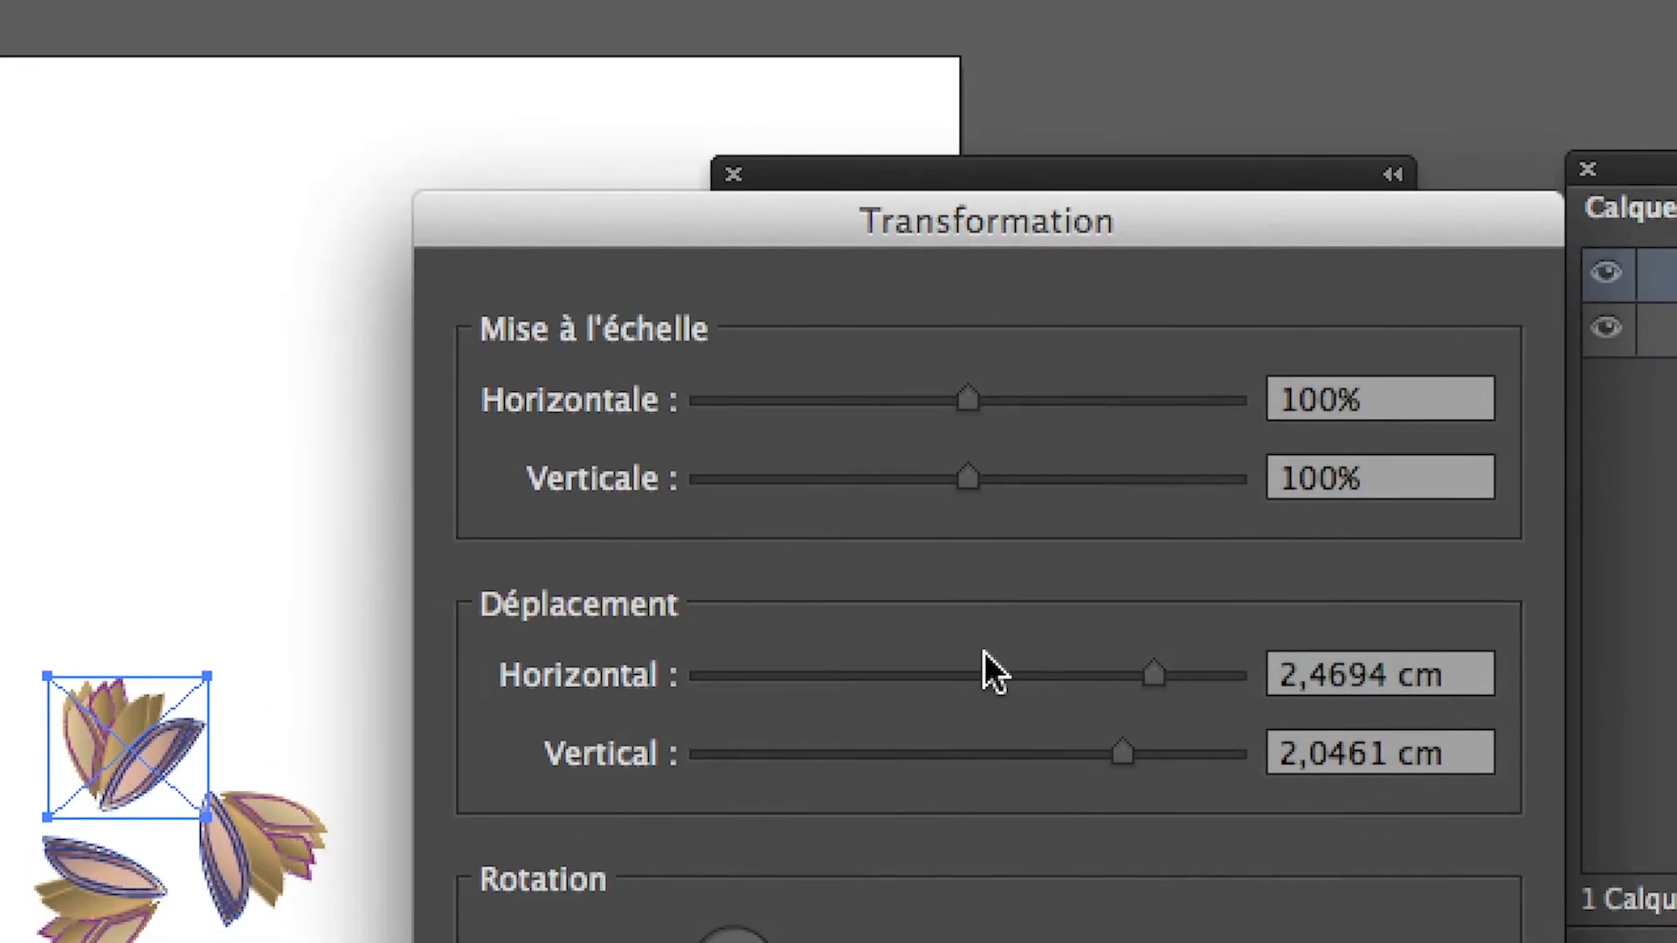
Try offsetting the lotus copies -3,5278 cm horizontally and -3,2808 cm vertically in the Transformation effect
click(1251, 942)
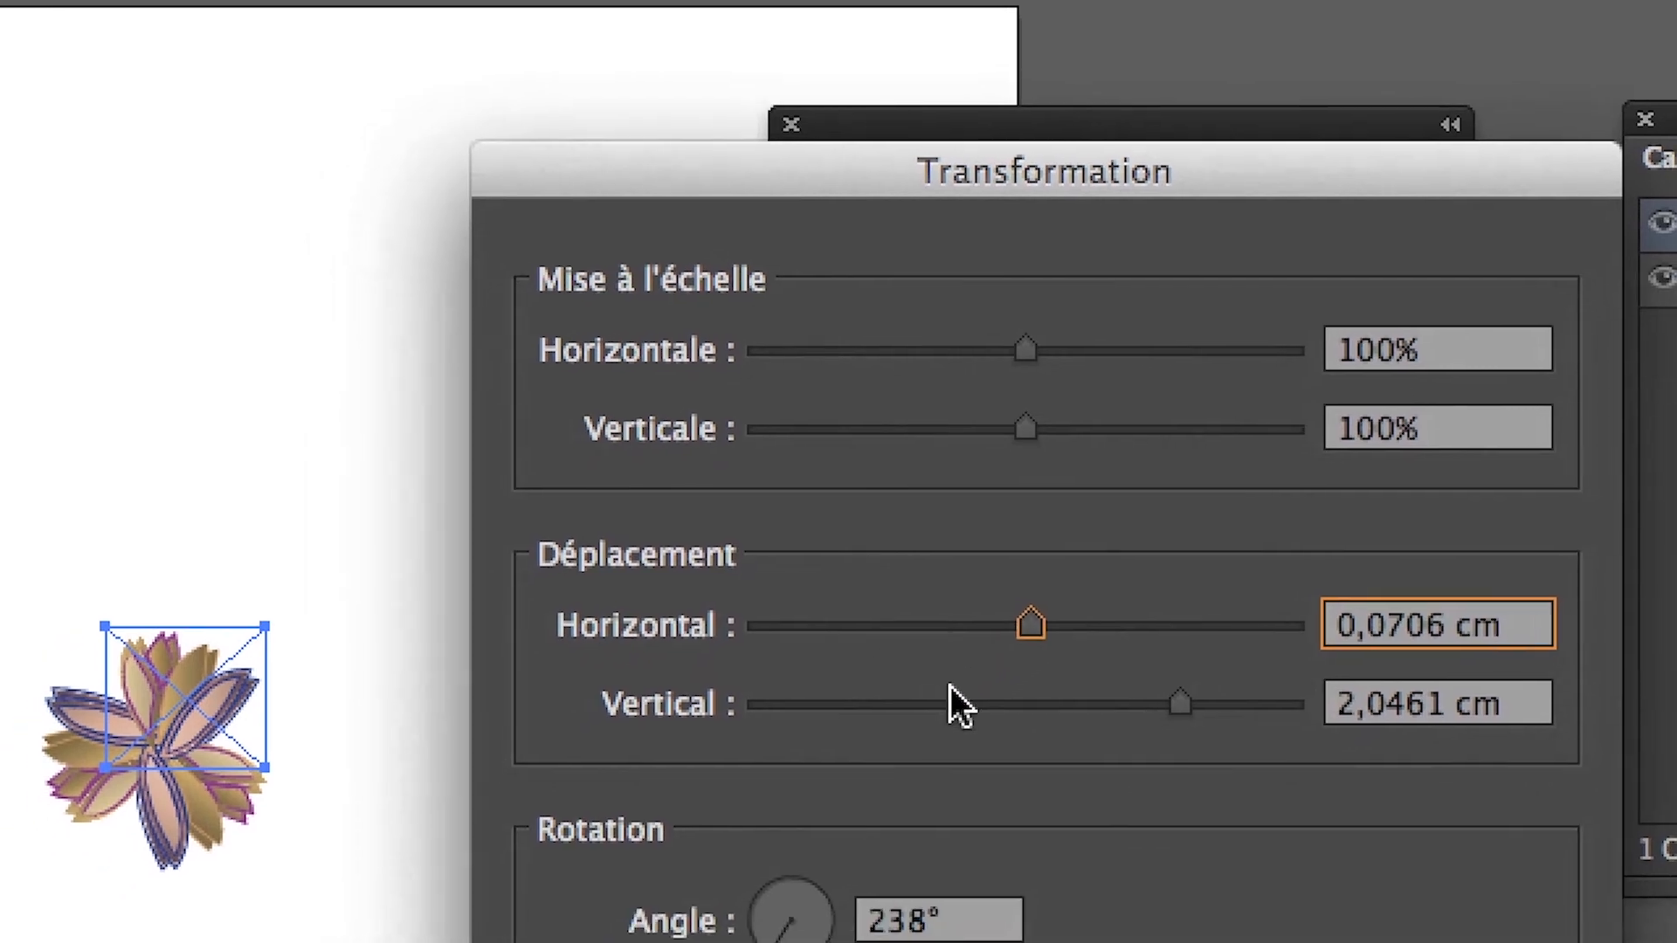
drag(906, 740, 790, 741)
drag(903, 693, 809, 662)
click(927, 617)
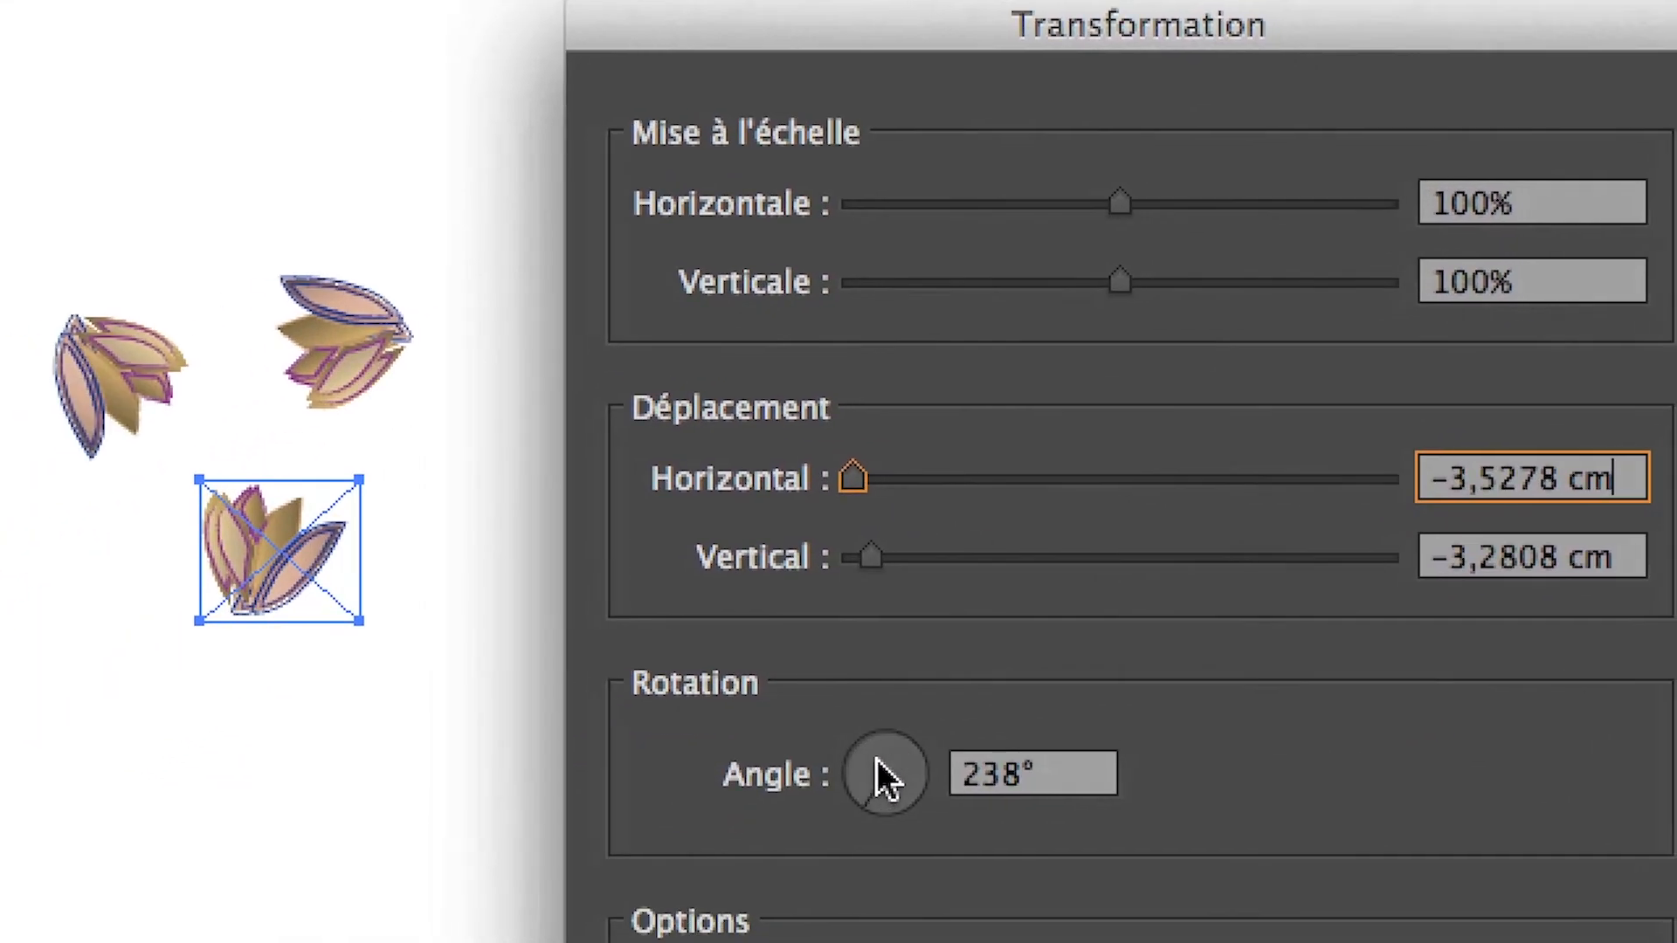
Try several rotation angles for the lotus copies, including 64°, 30° and 69°, ending at 318°
click(869, 769)
drag(866, 763, 889, 746)
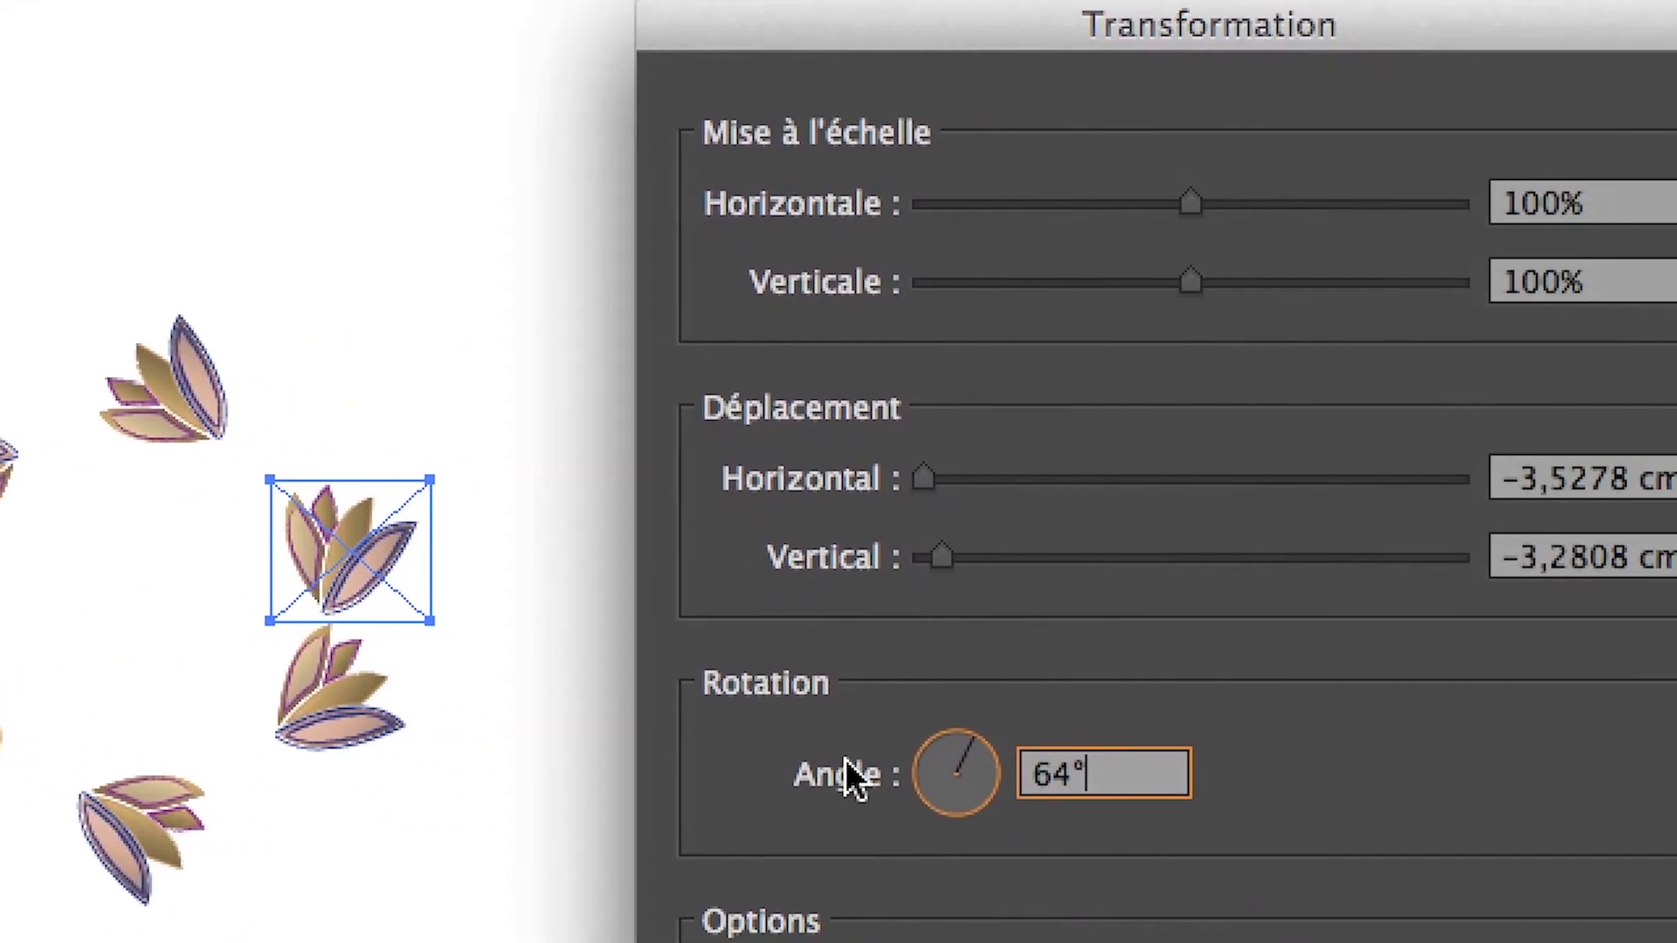
drag(975, 762, 981, 756)
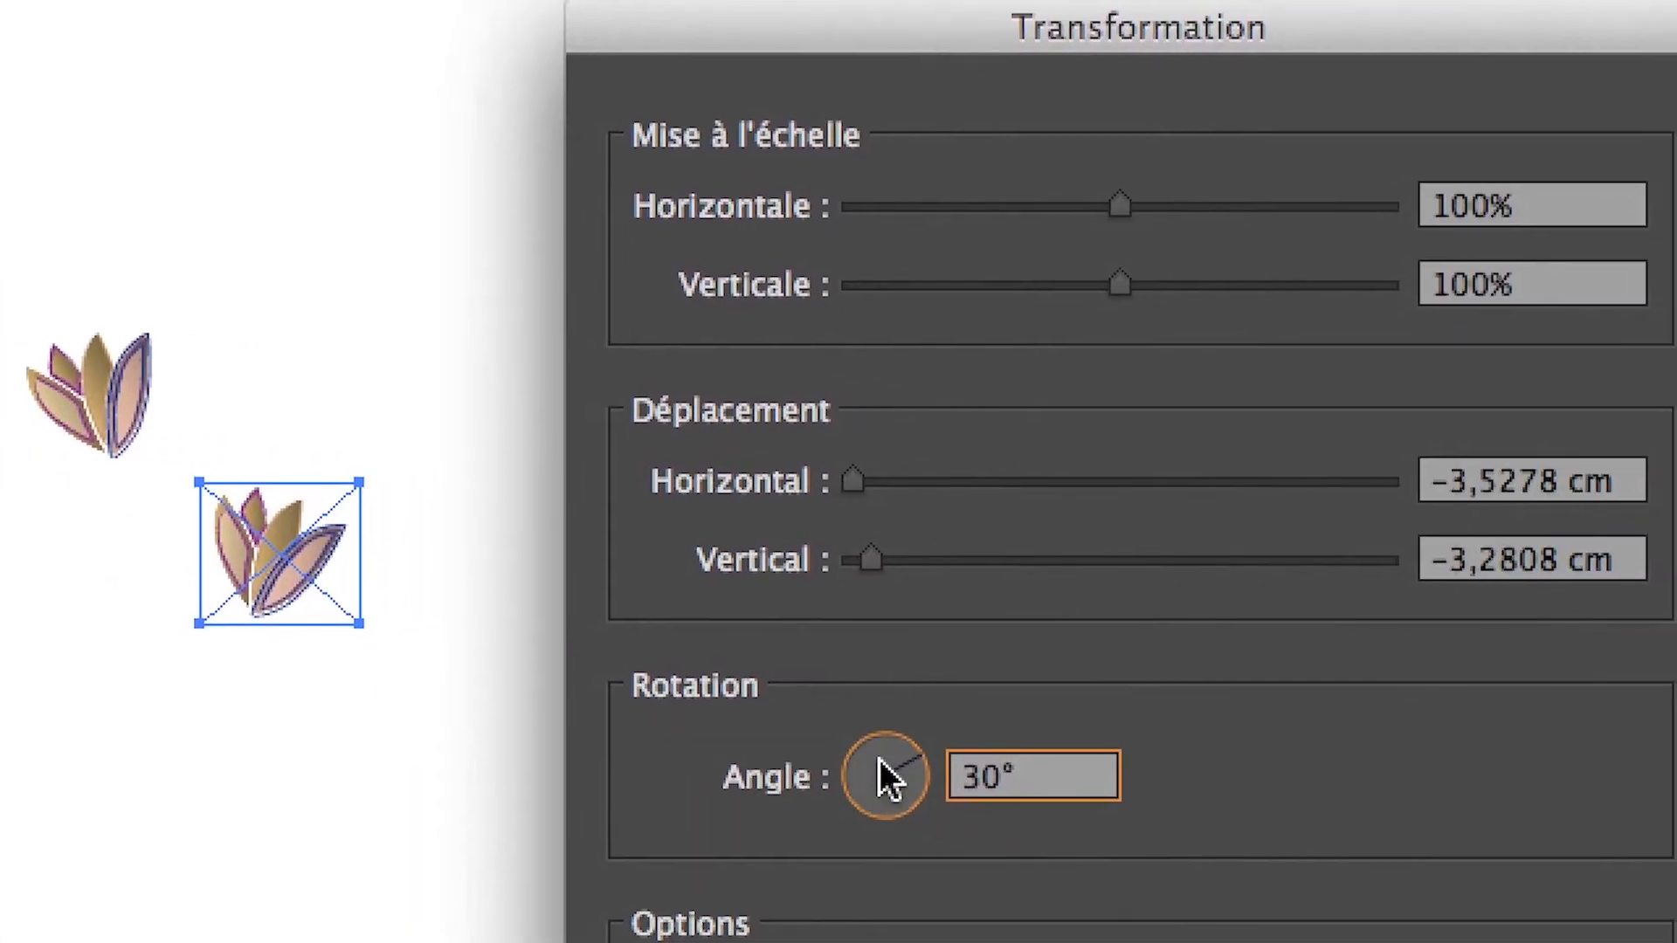
drag(1326, 857, 1336, 845)
drag(889, 753, 884, 762)
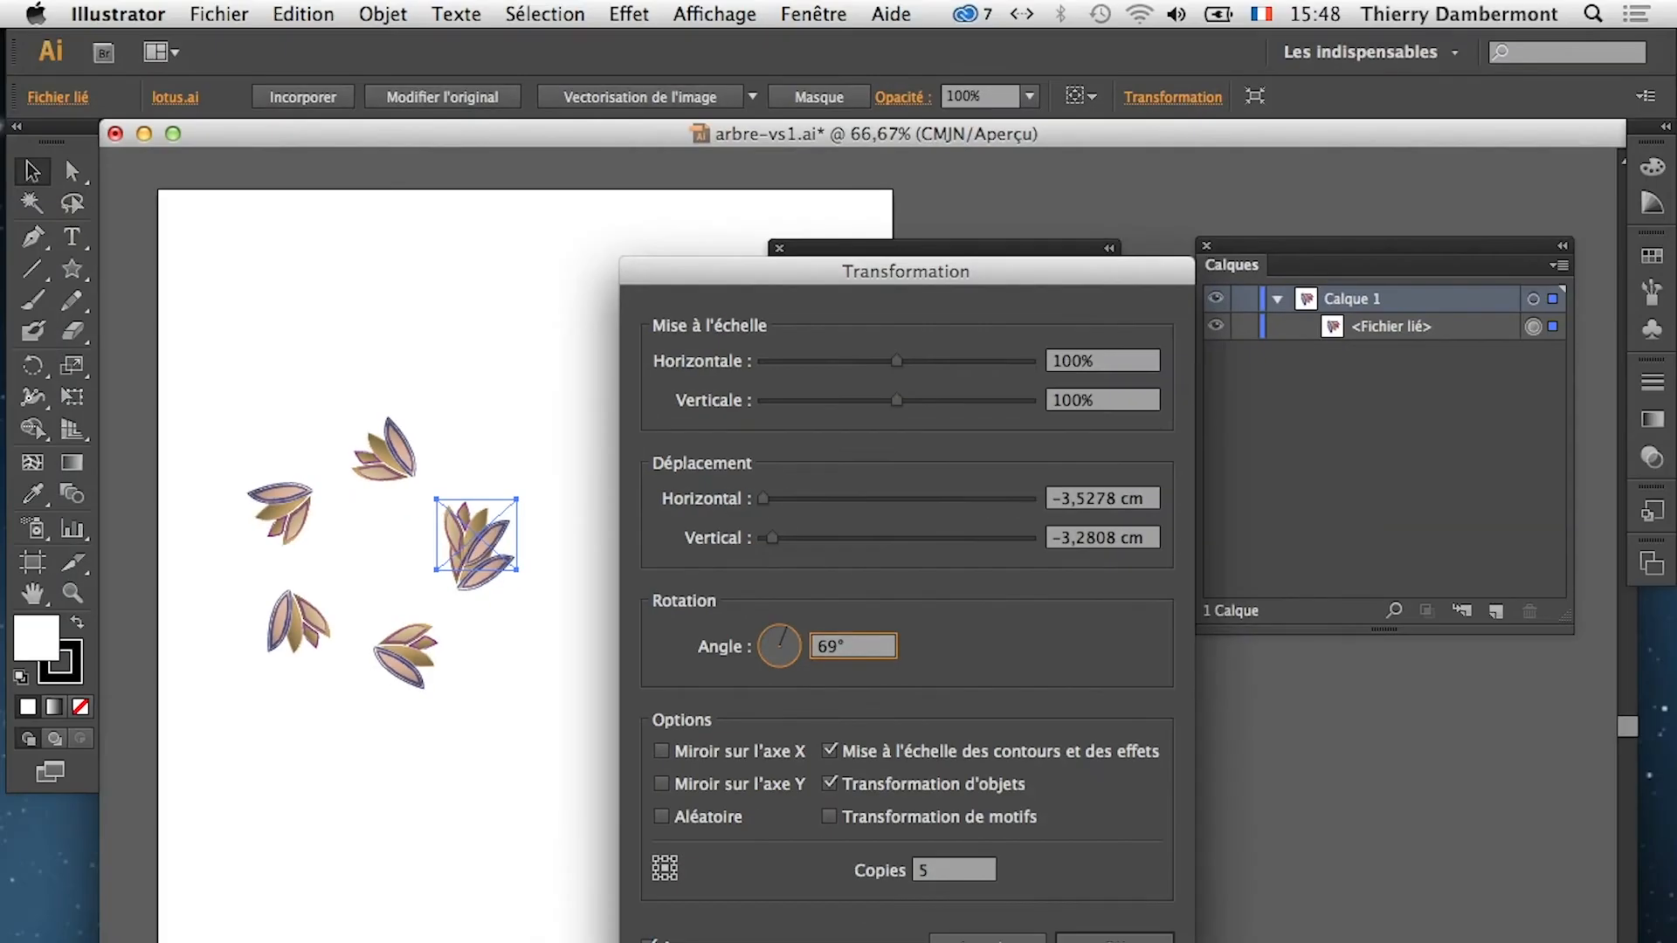
mouse_move(782, 638)
mouse_down()
mouse_move(767, 637)
mouse_move(773, 659)
mouse_move(793, 655)
mouse_up()
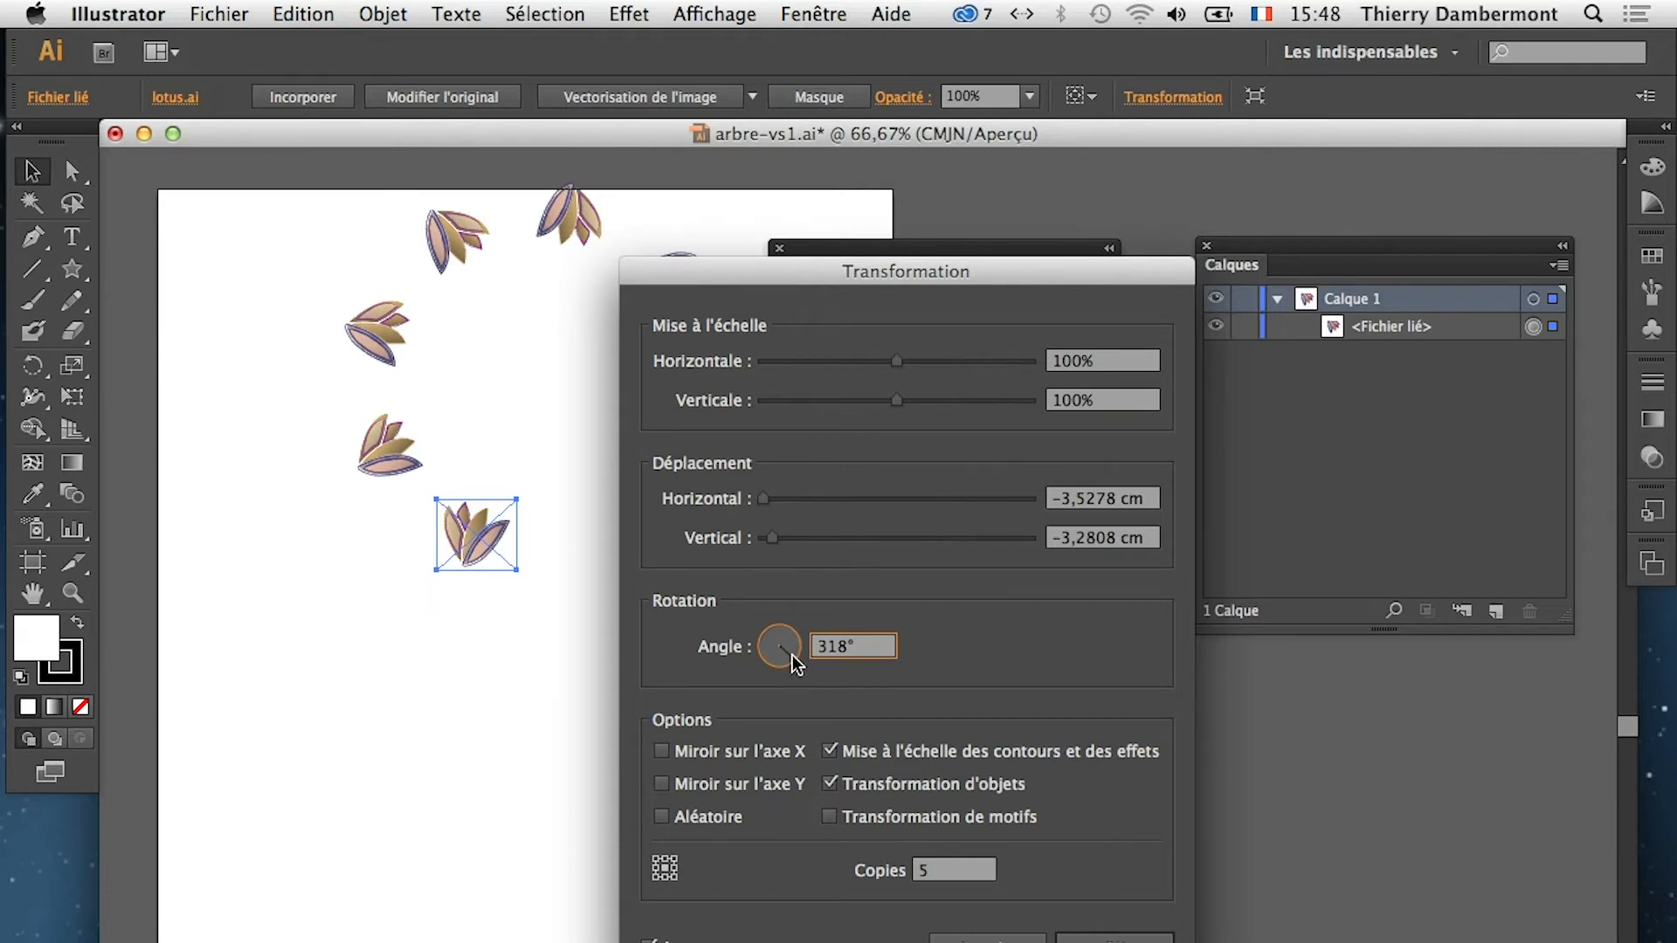
click(790, 655)
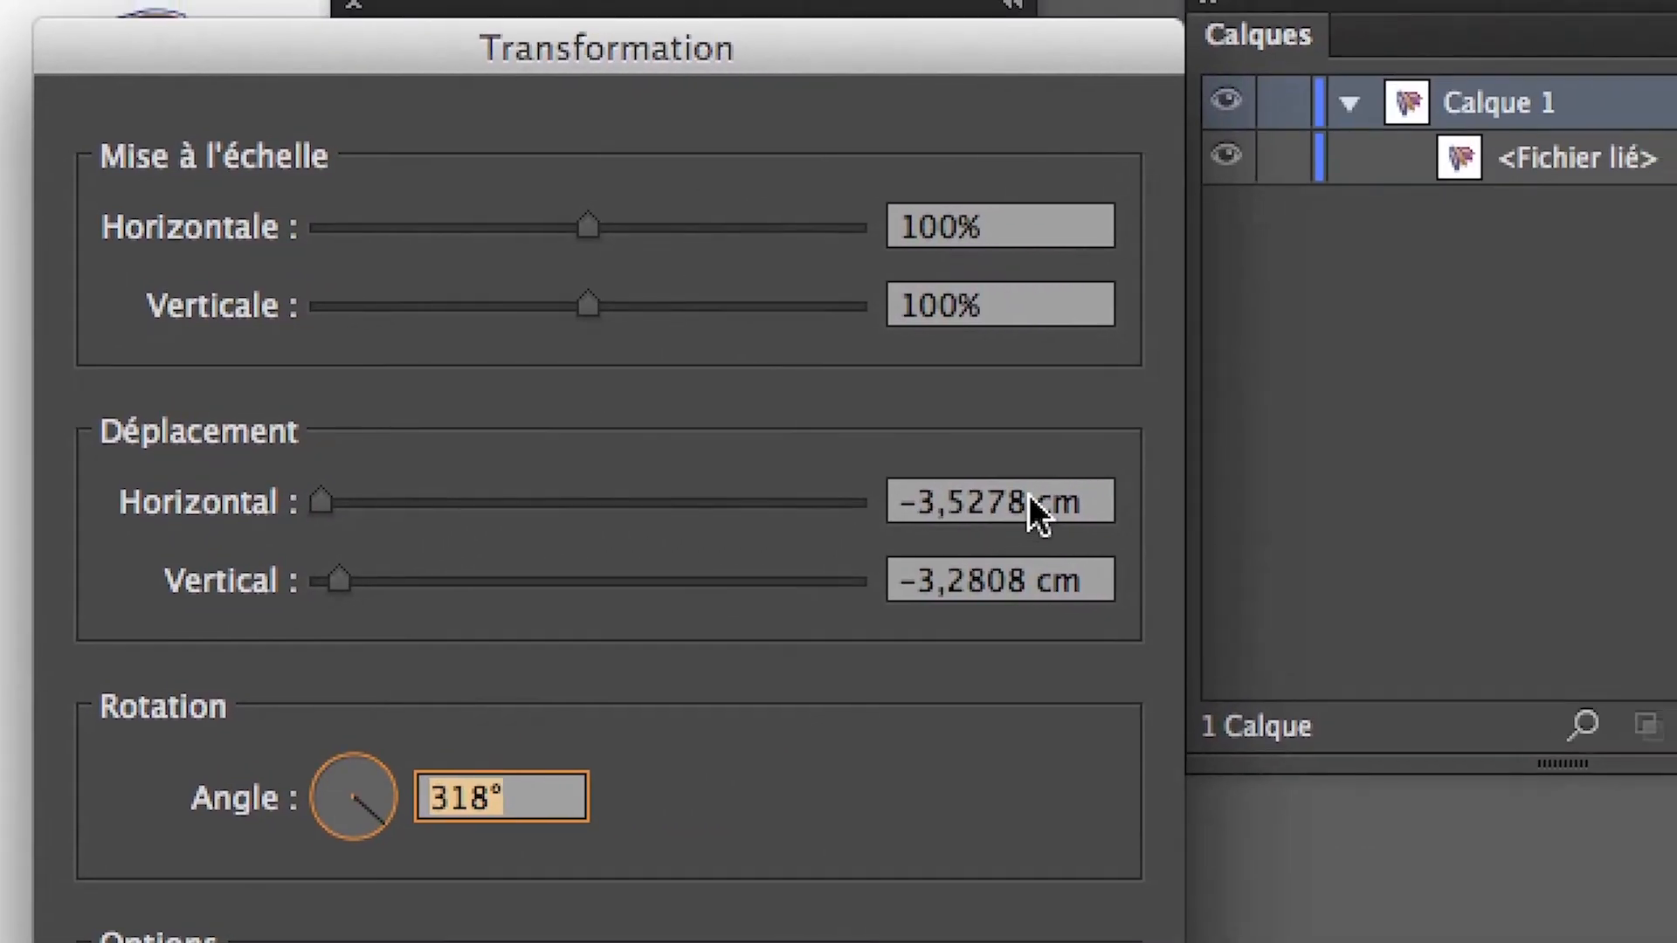
Set both the horizontal and vertical offset of the Transformation effect to 5 cm
click(1441, 486)
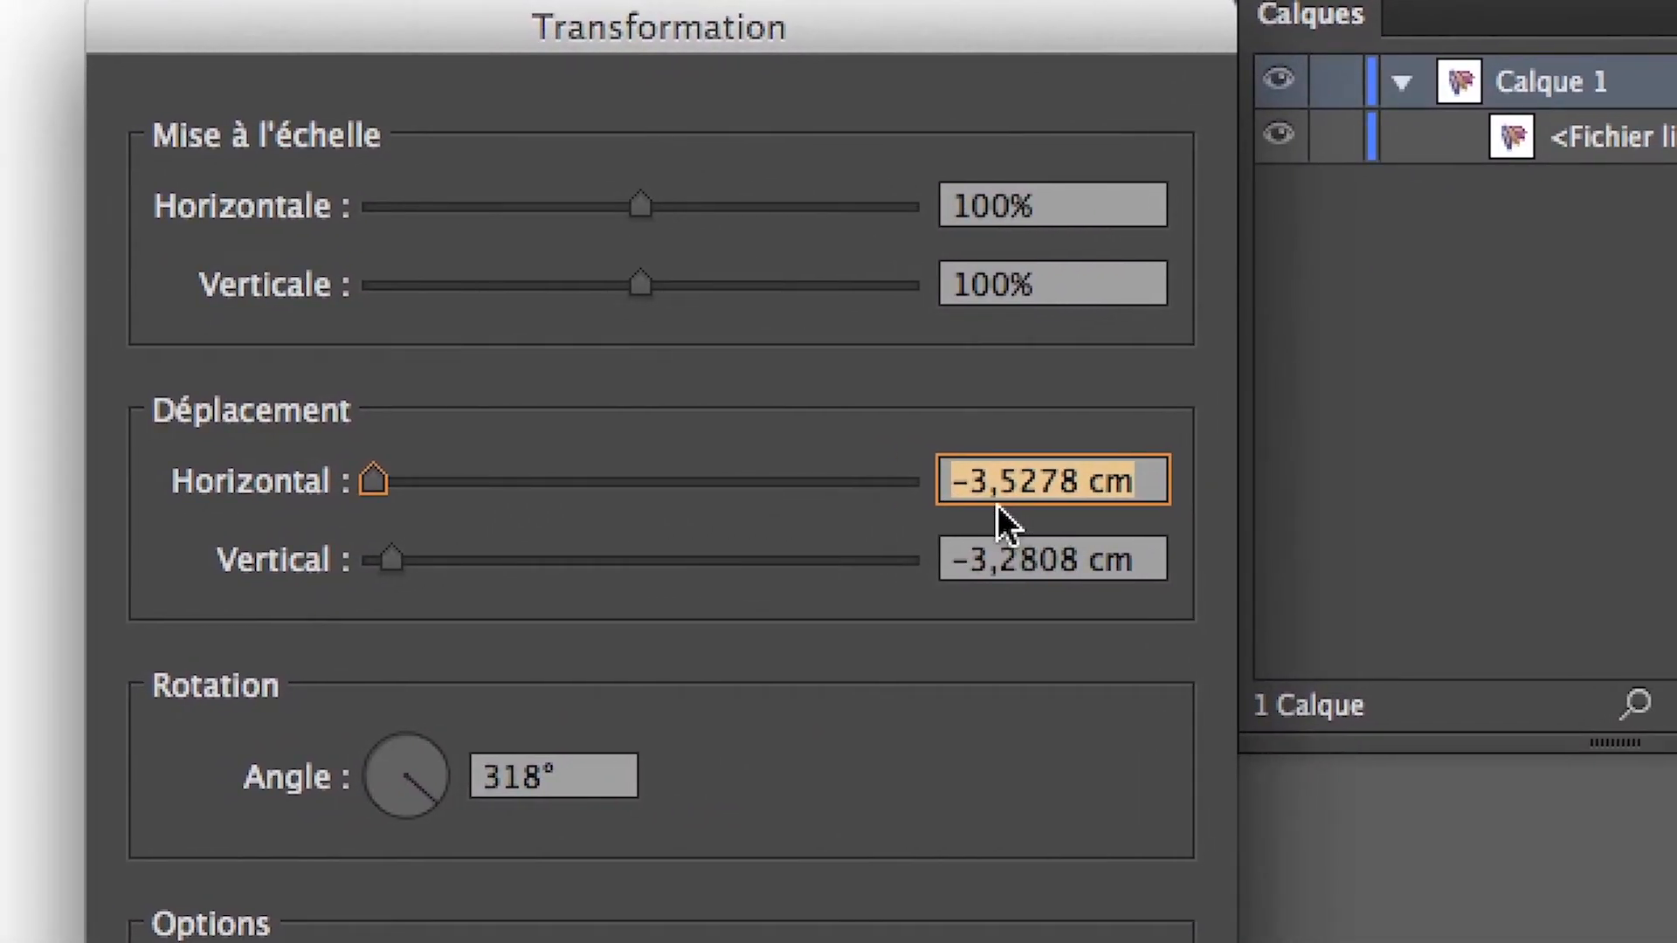
text(5)
key(Tab)
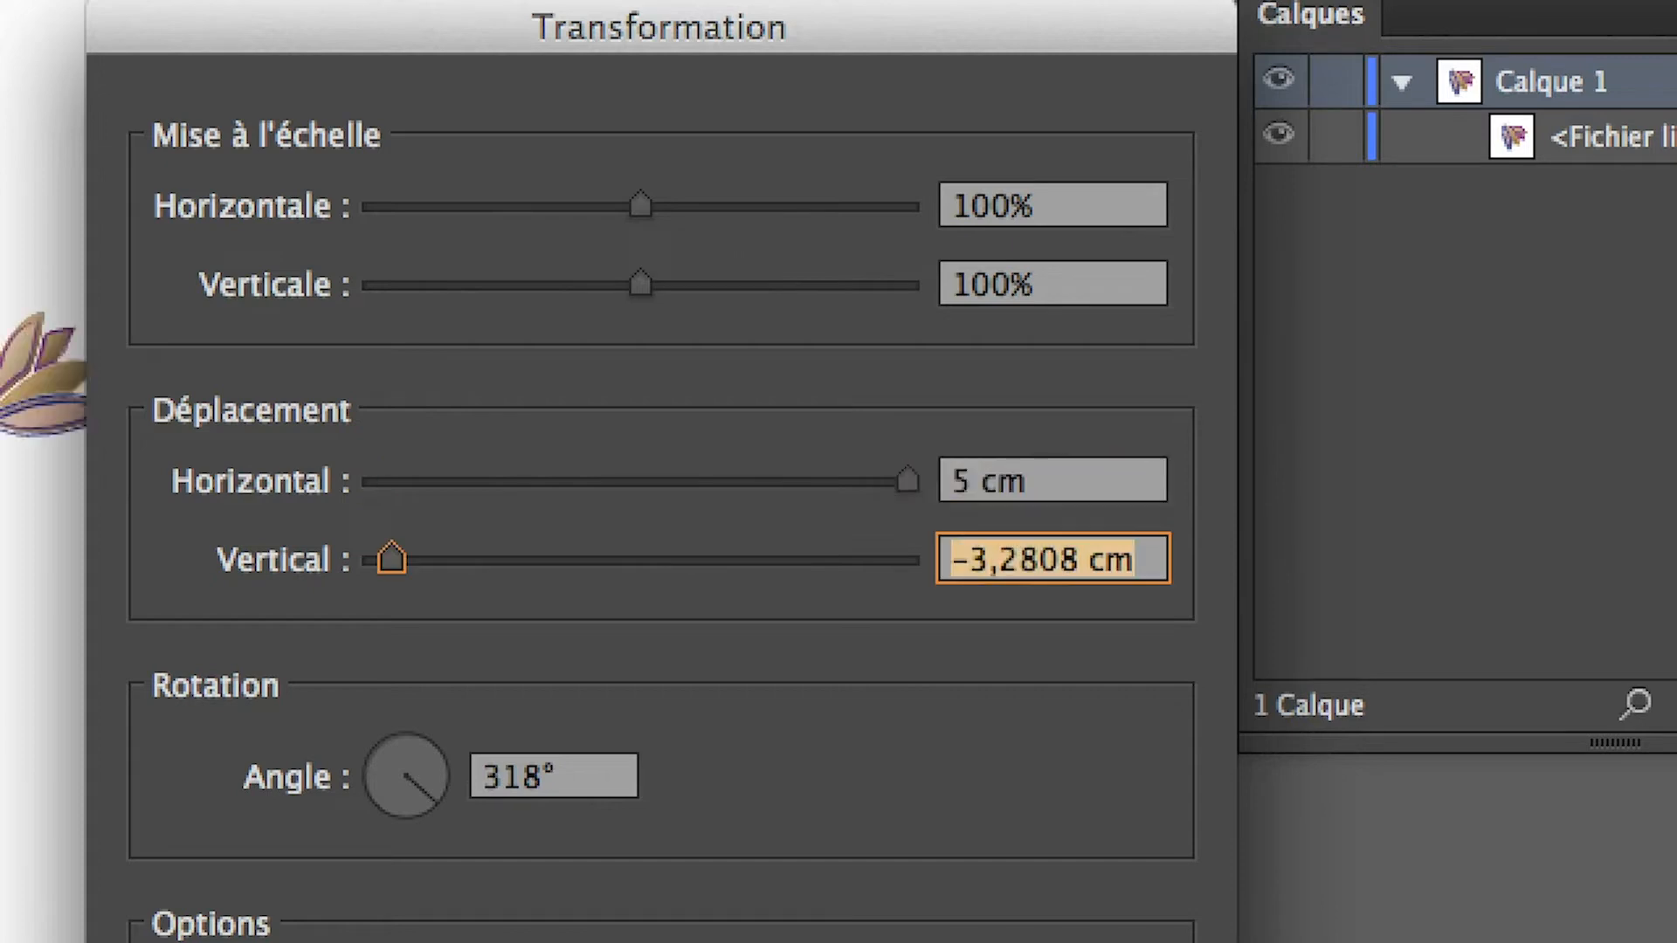
text(5)
key(Tab)
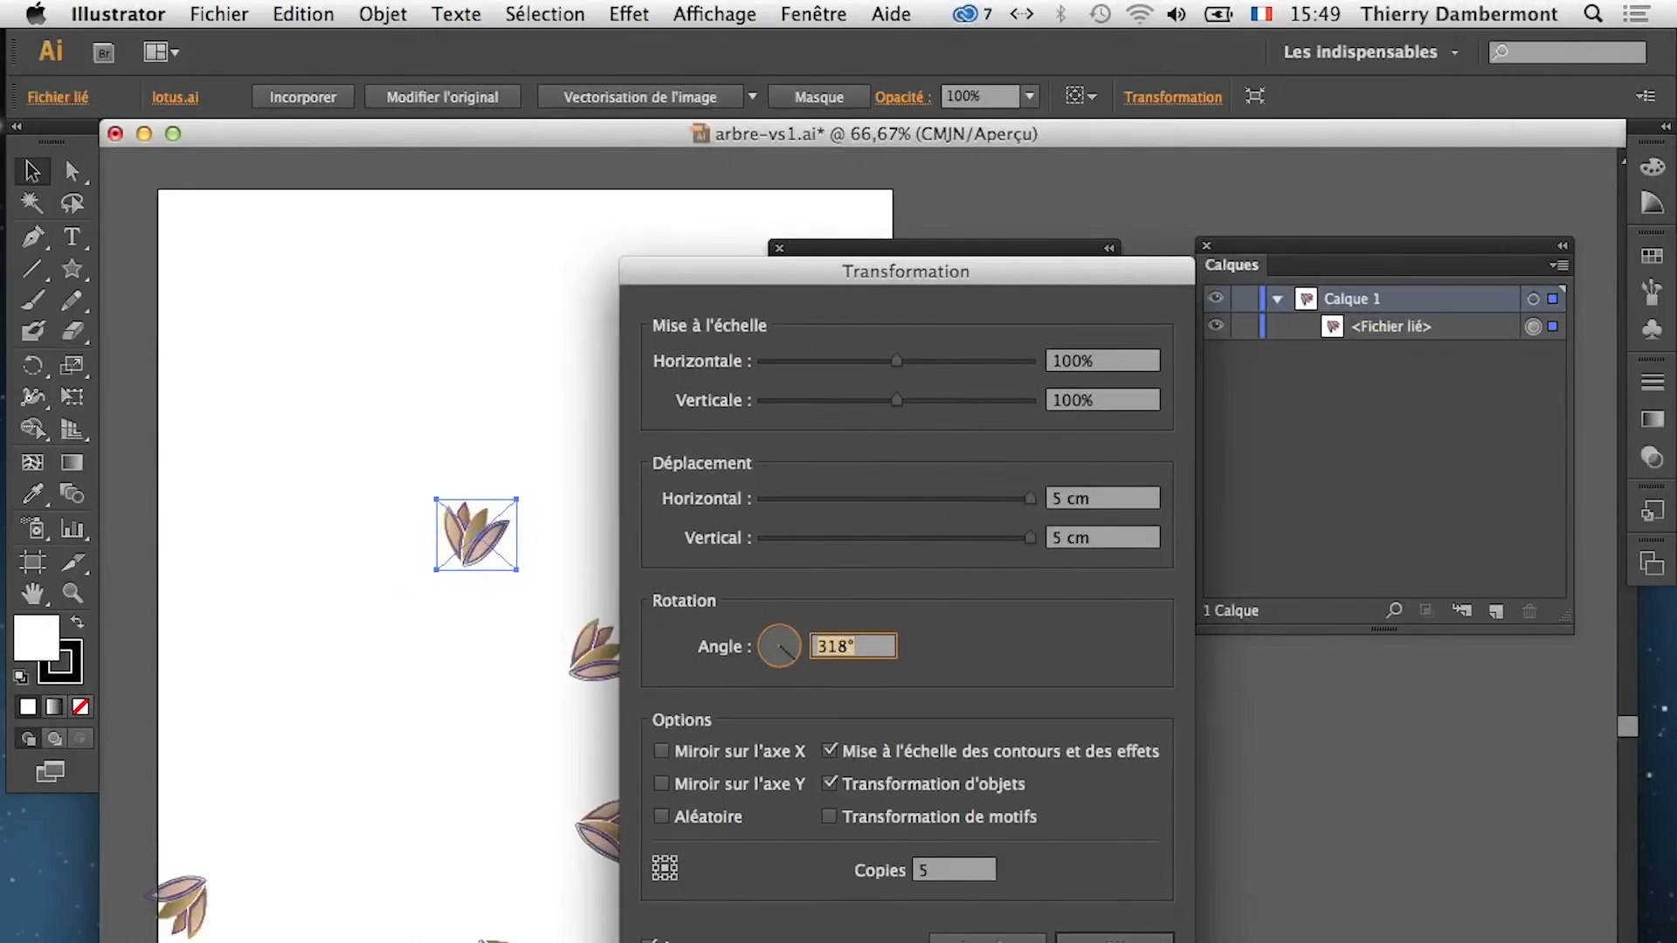
Move the Transformation dialog clear of the artboard, set the rotation to 264° with 5 copies, and apply the effect
drag(906, 271, 1222, 174)
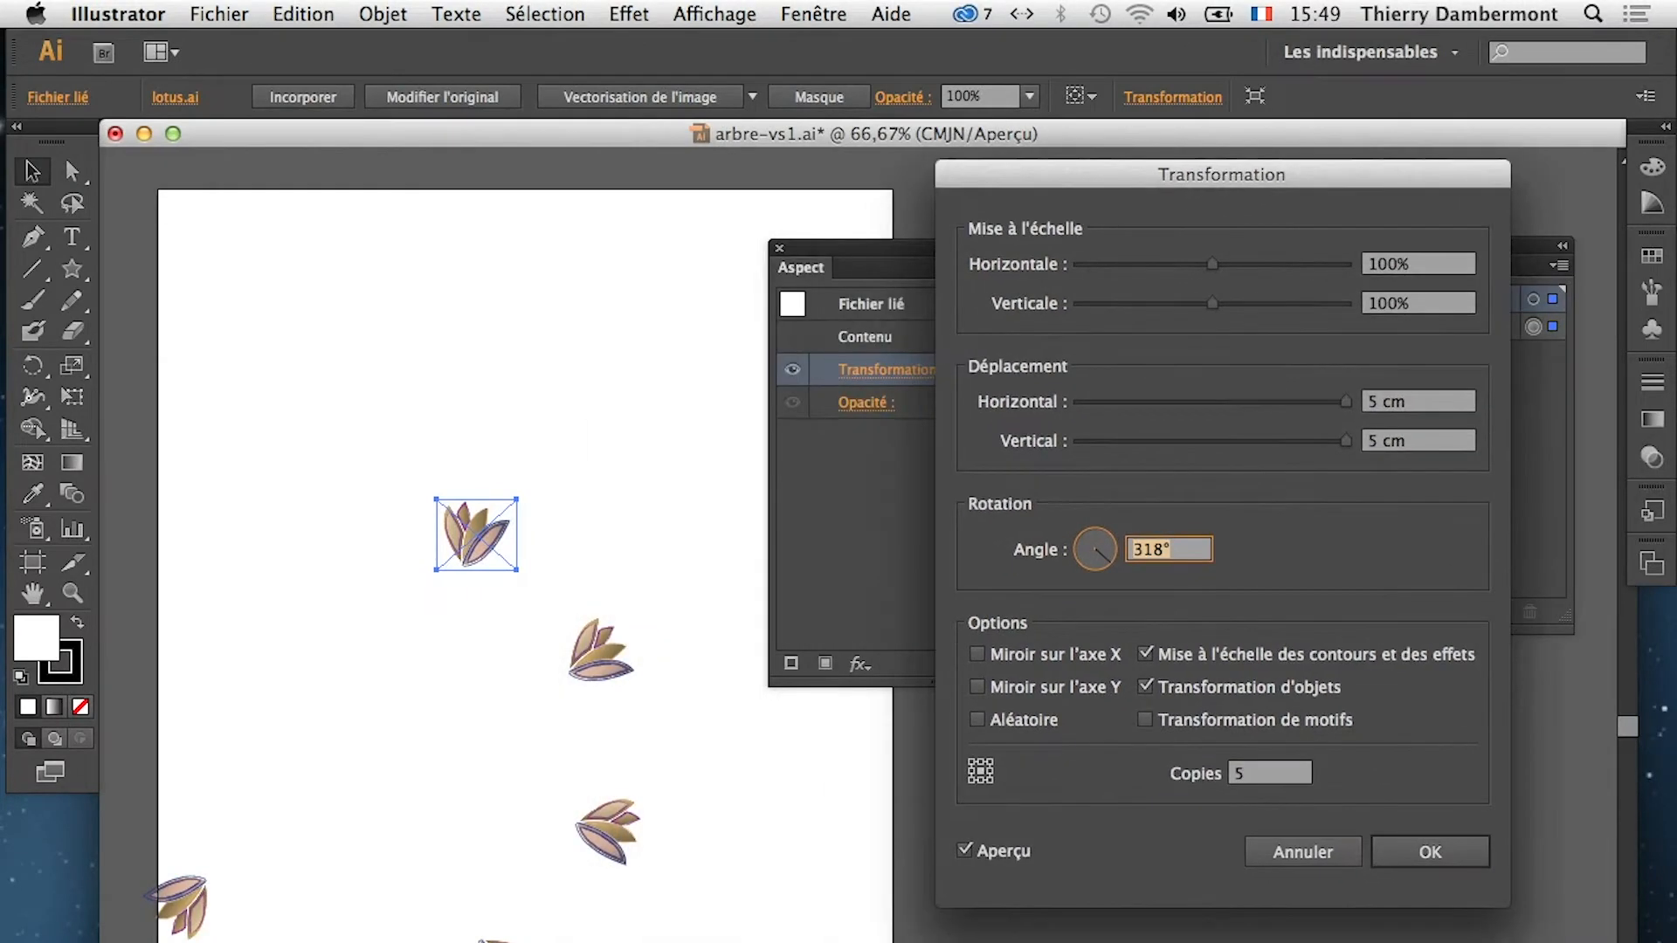
double_click(1389, 402)
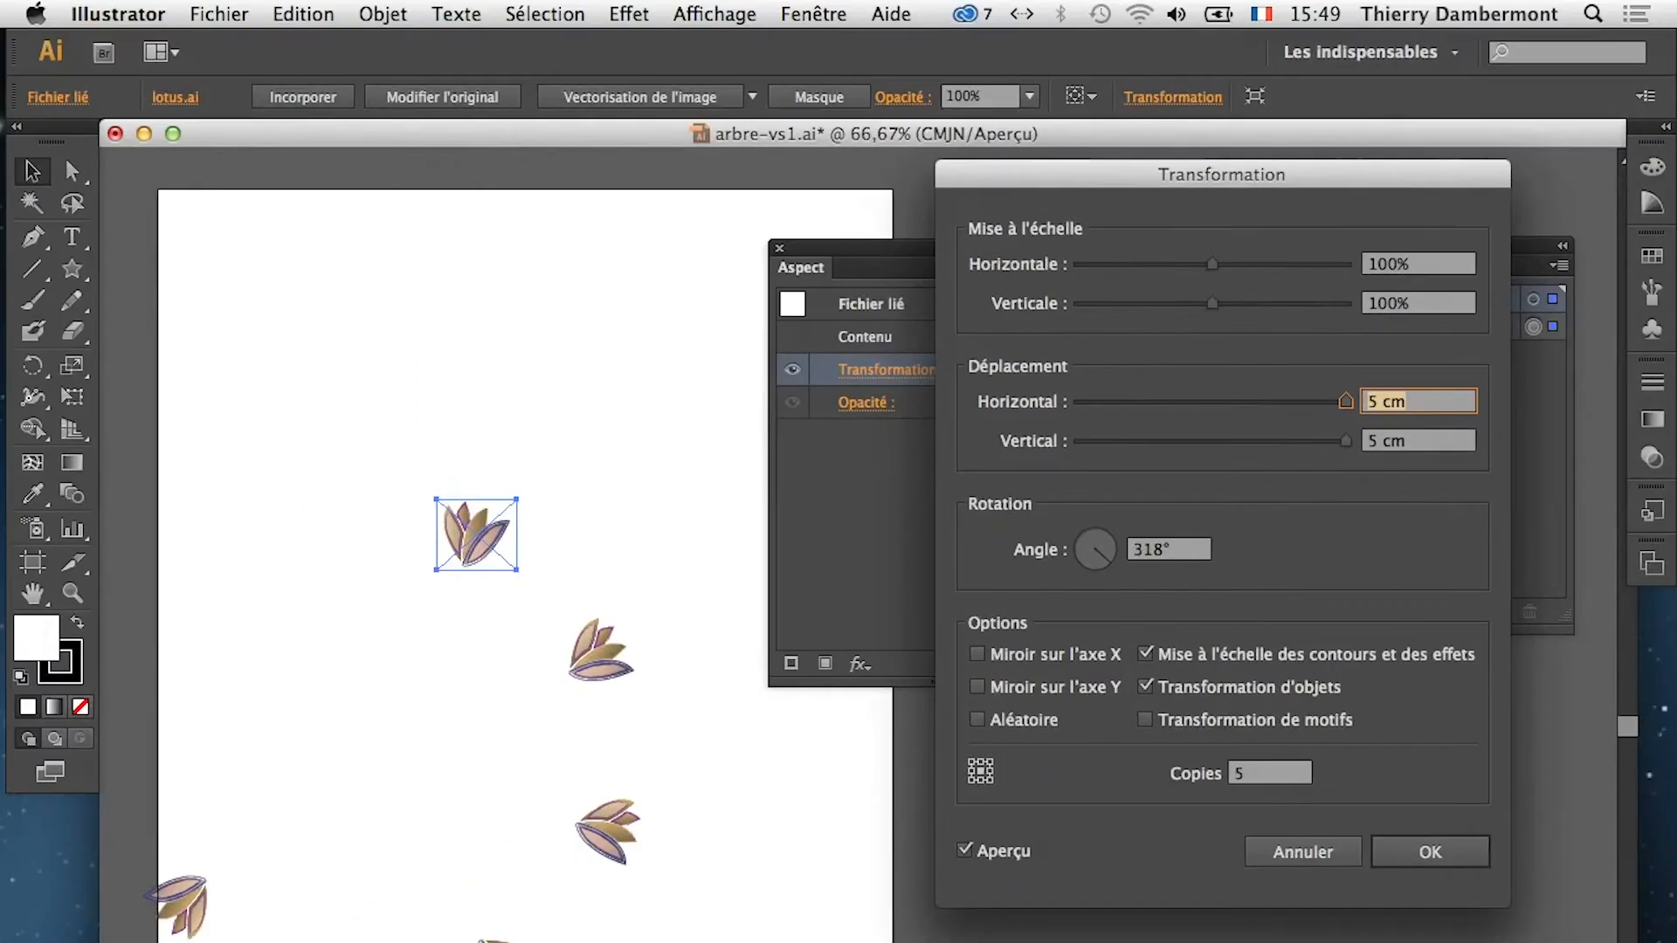
mouse_move(1106, 559)
mouse_down()
mouse_move(1082, 542)
mouse_move(1093, 565)
mouse_up()
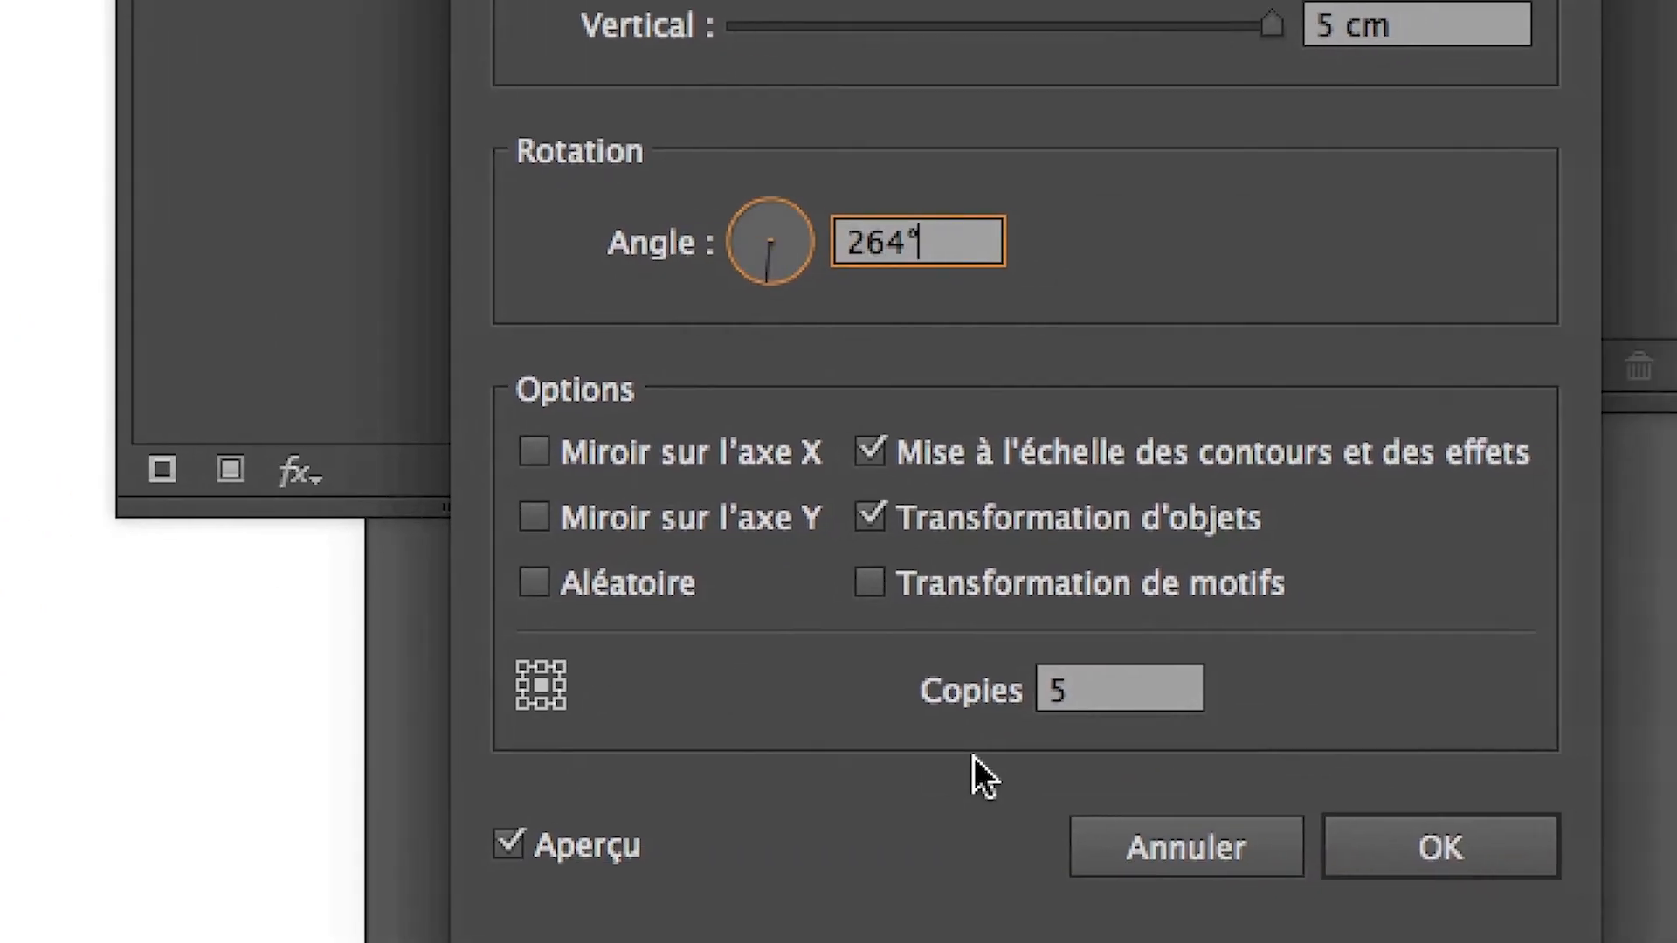
click(1676, 914)
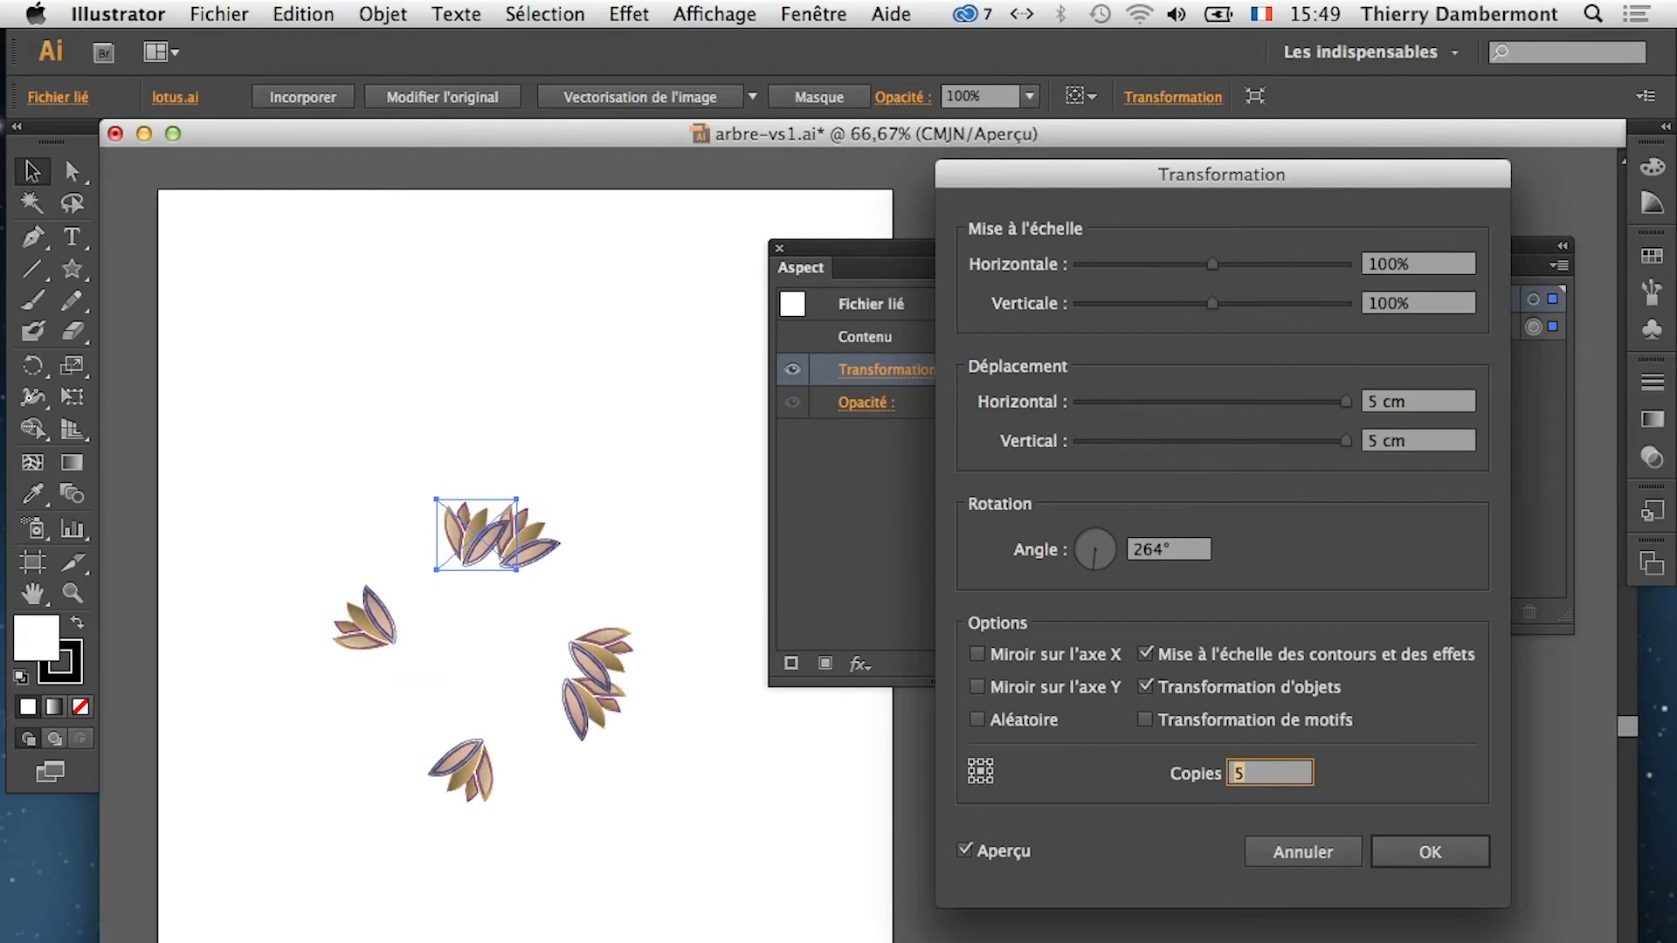
click(1429, 851)
Save the document as a new version named arbre-vs2.ai in the same folder, in Illustrator CS6 format
click(219, 14)
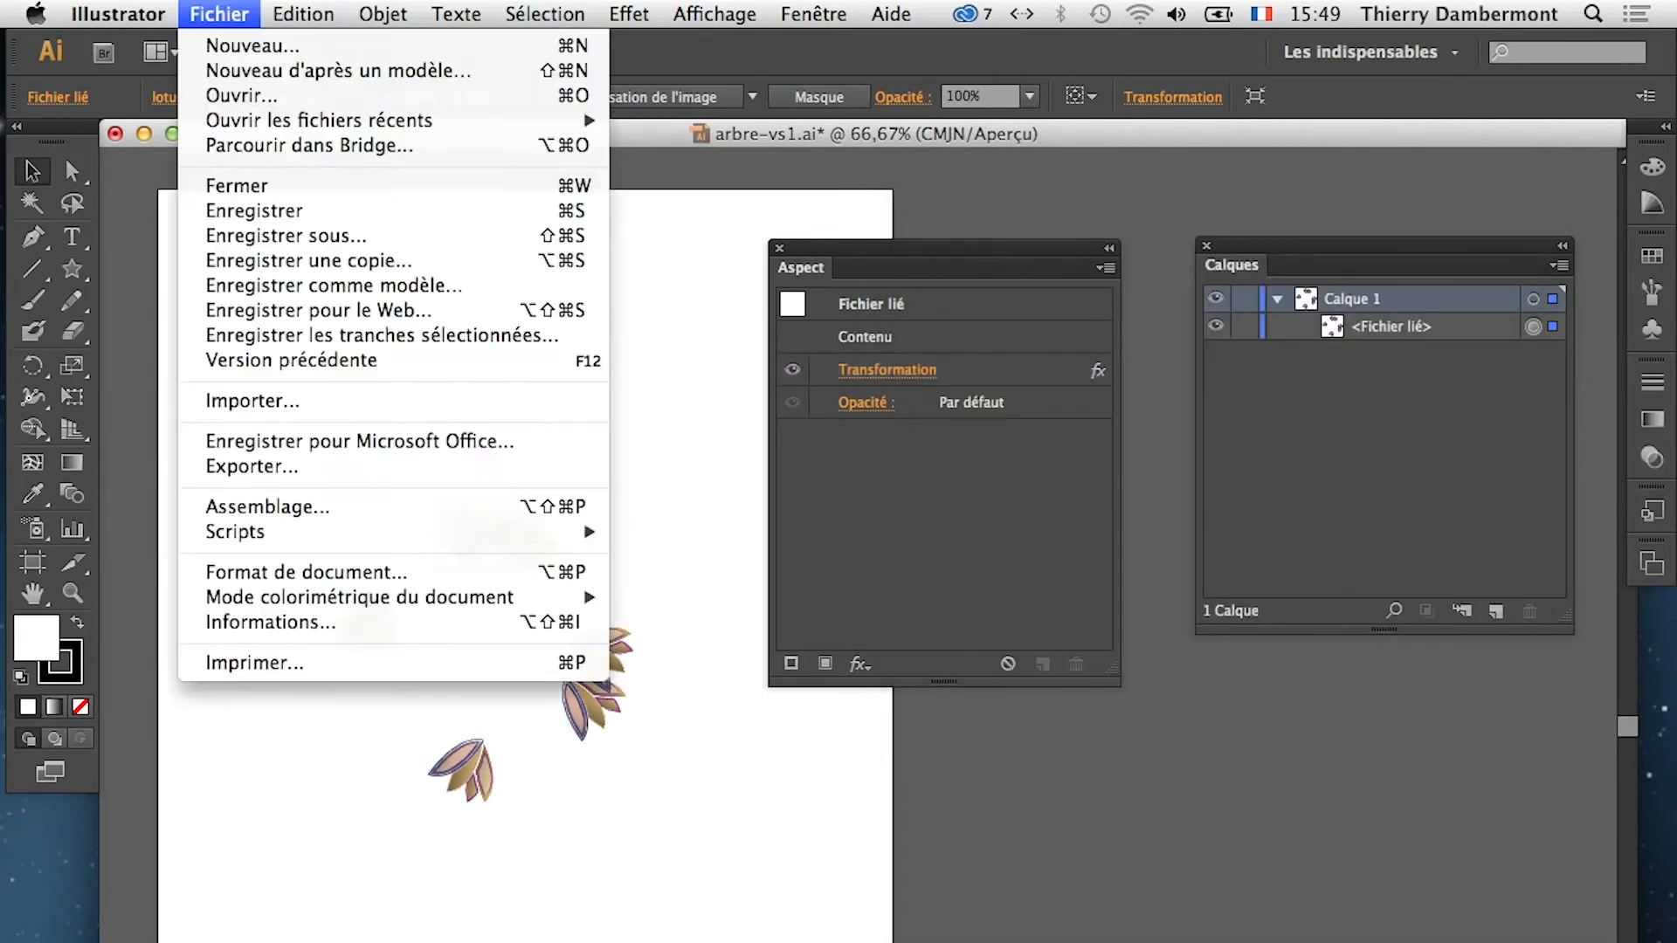
click(323, 236)
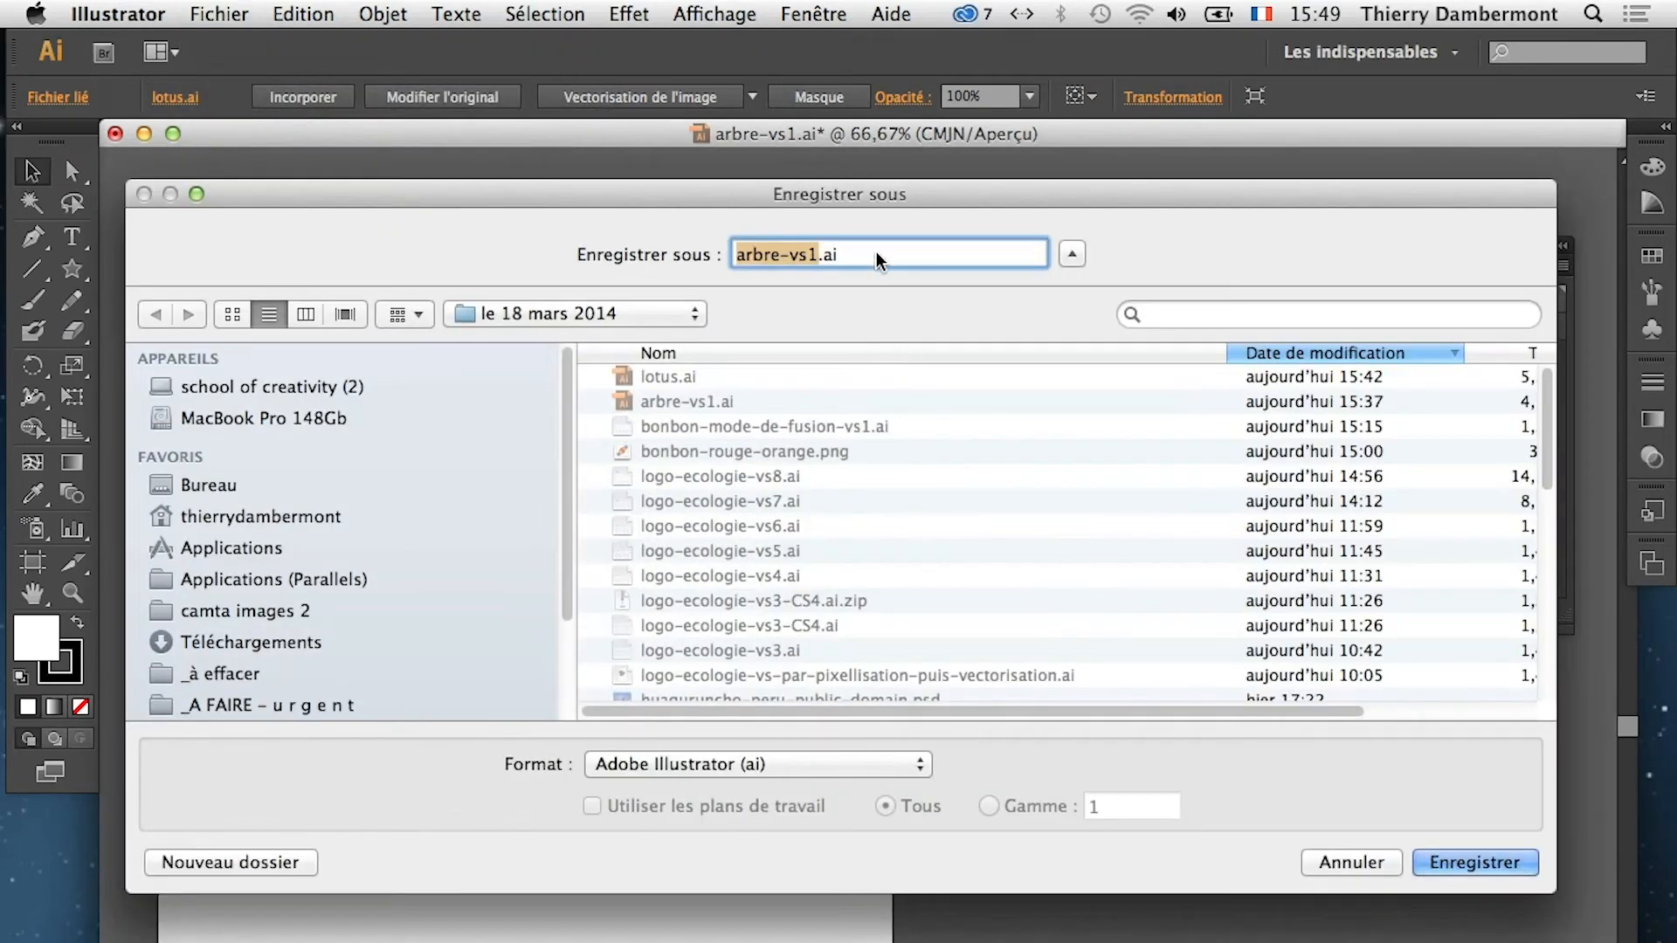
click(851, 251)
drag(819, 256, 802, 262)
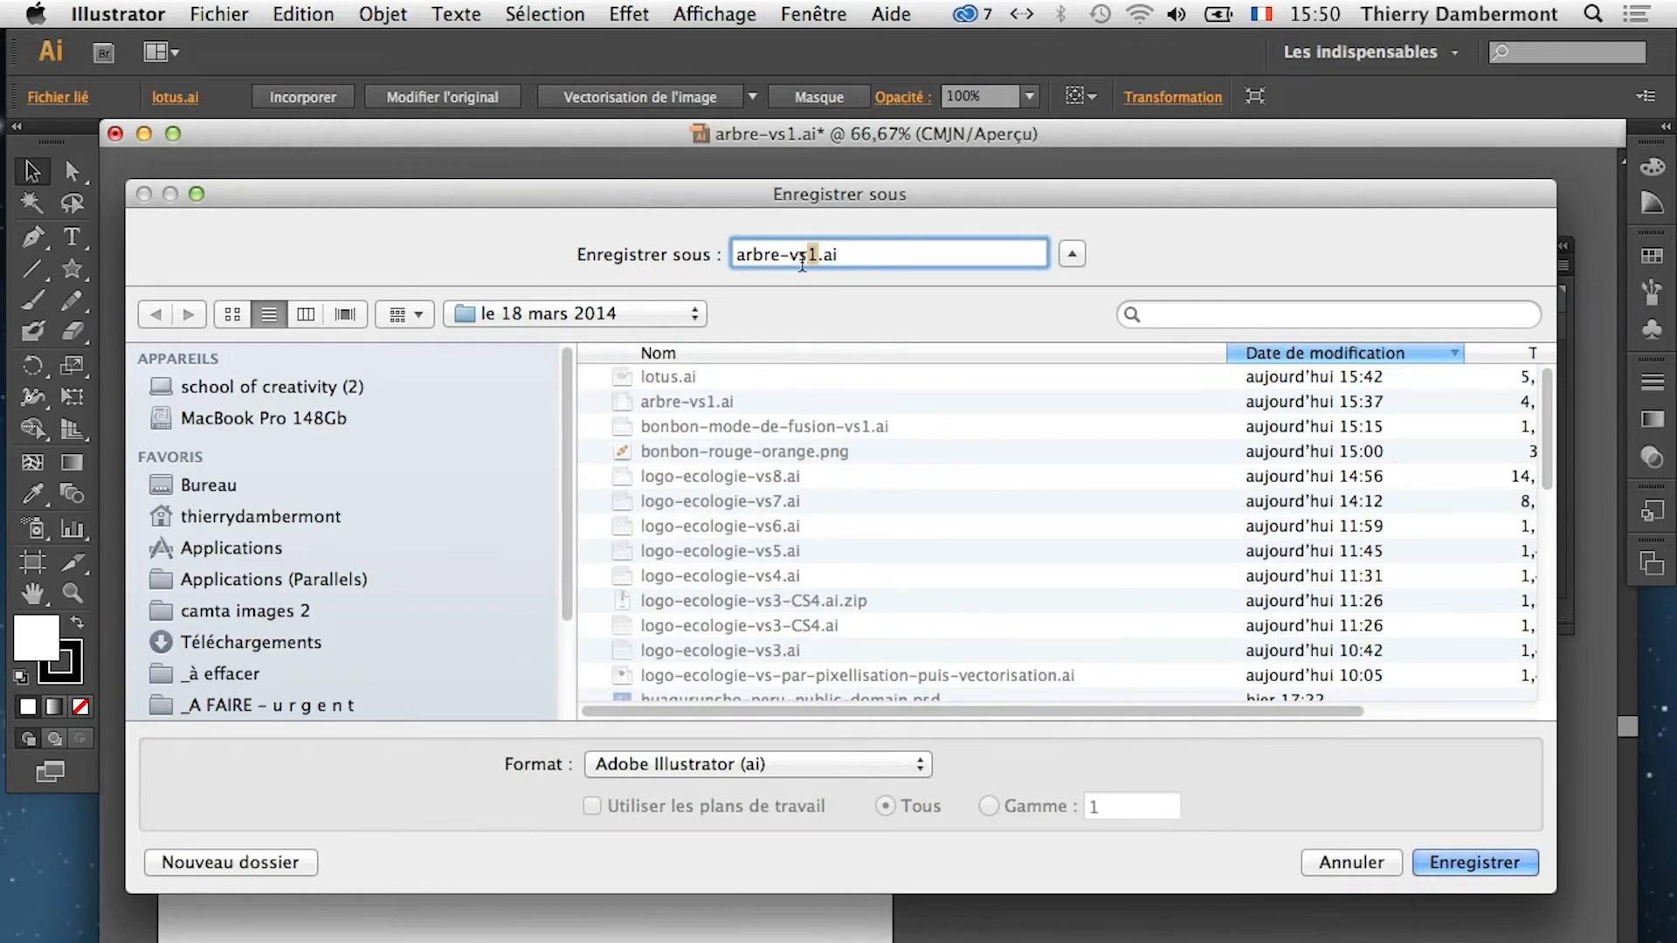
text(2)
key(Return)
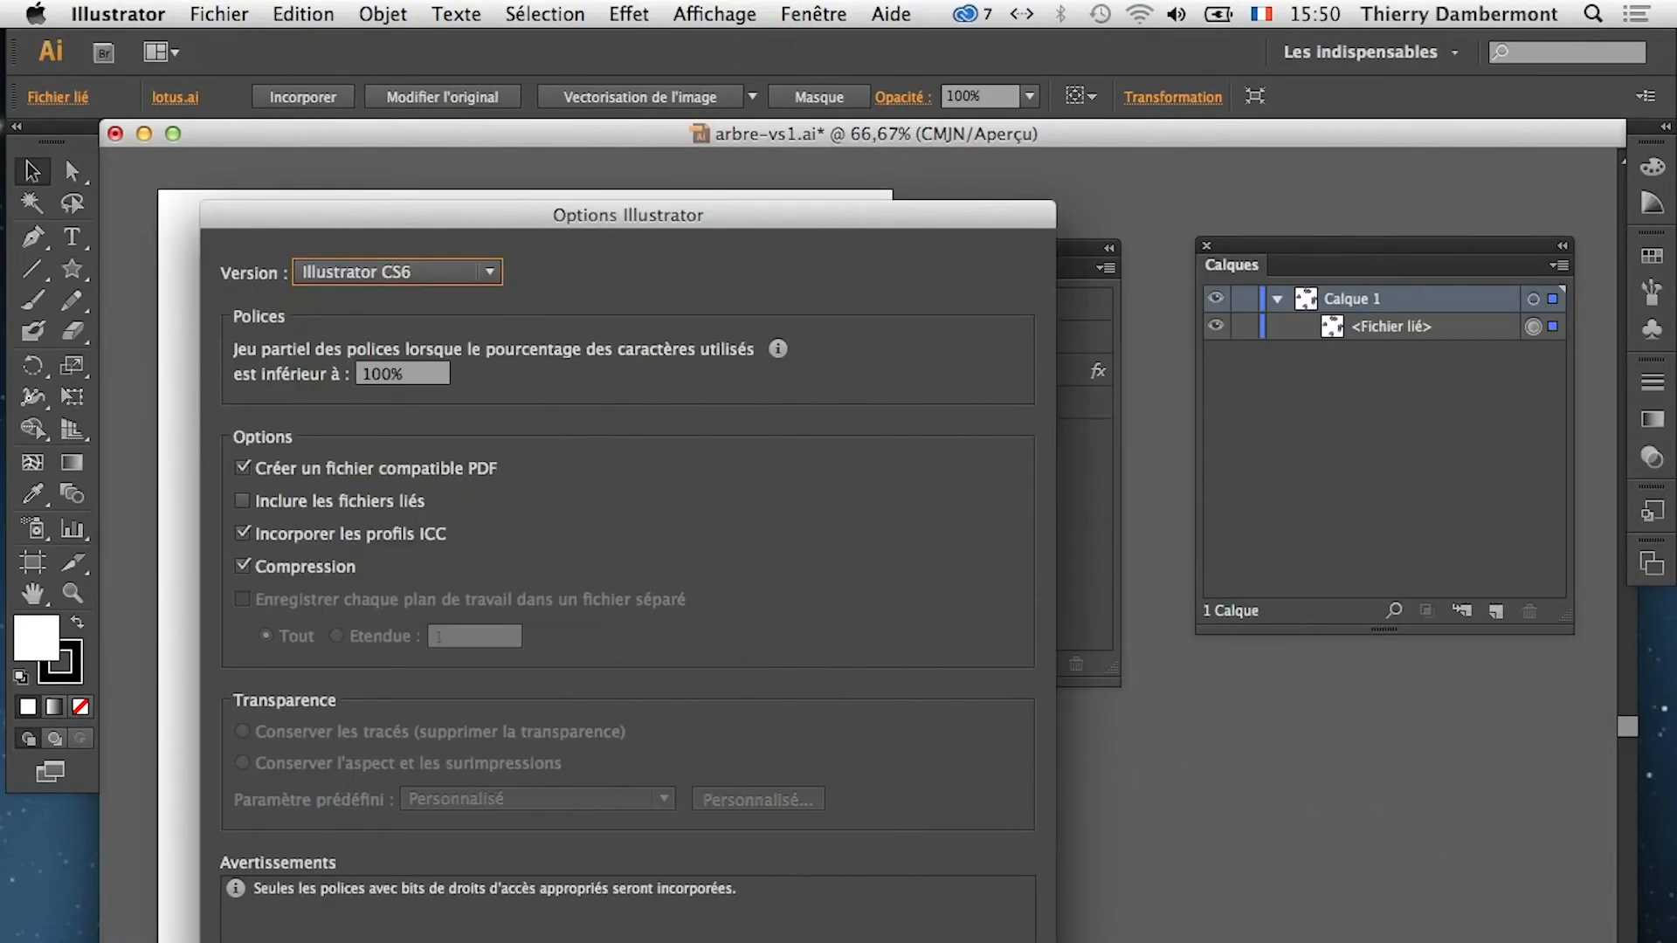
key(Return)
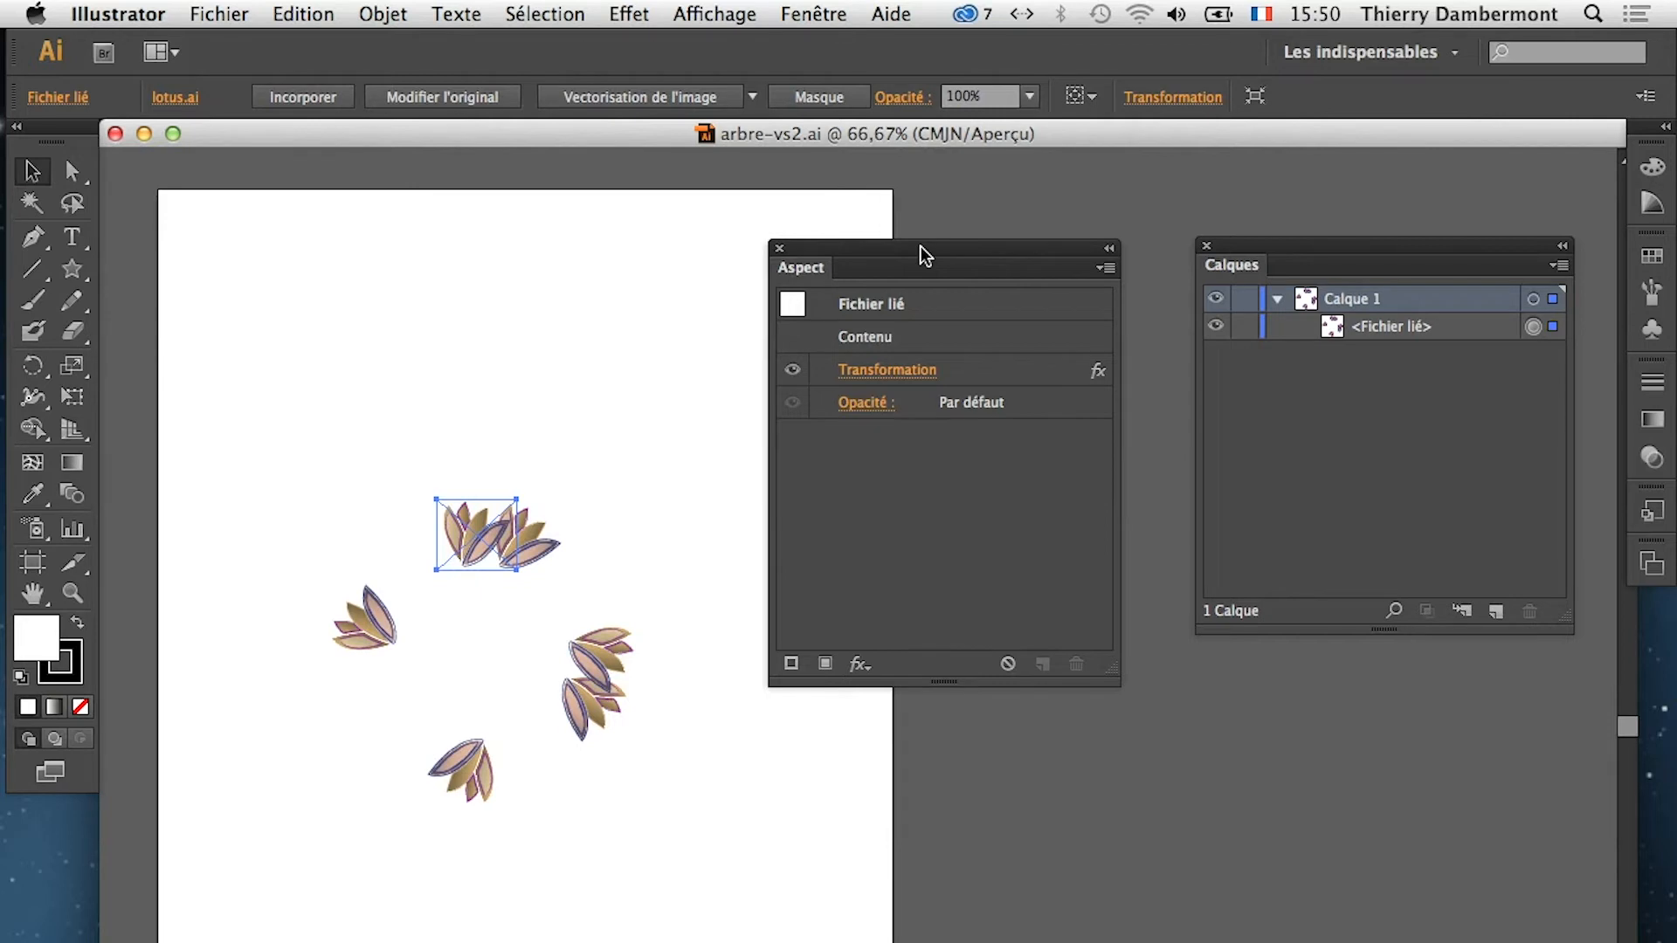
Edit the lotus image's Transformation effect to scale the copies to 105% both horizontally and vertically, preview it, and apply
drag(921, 251, 944, 374)
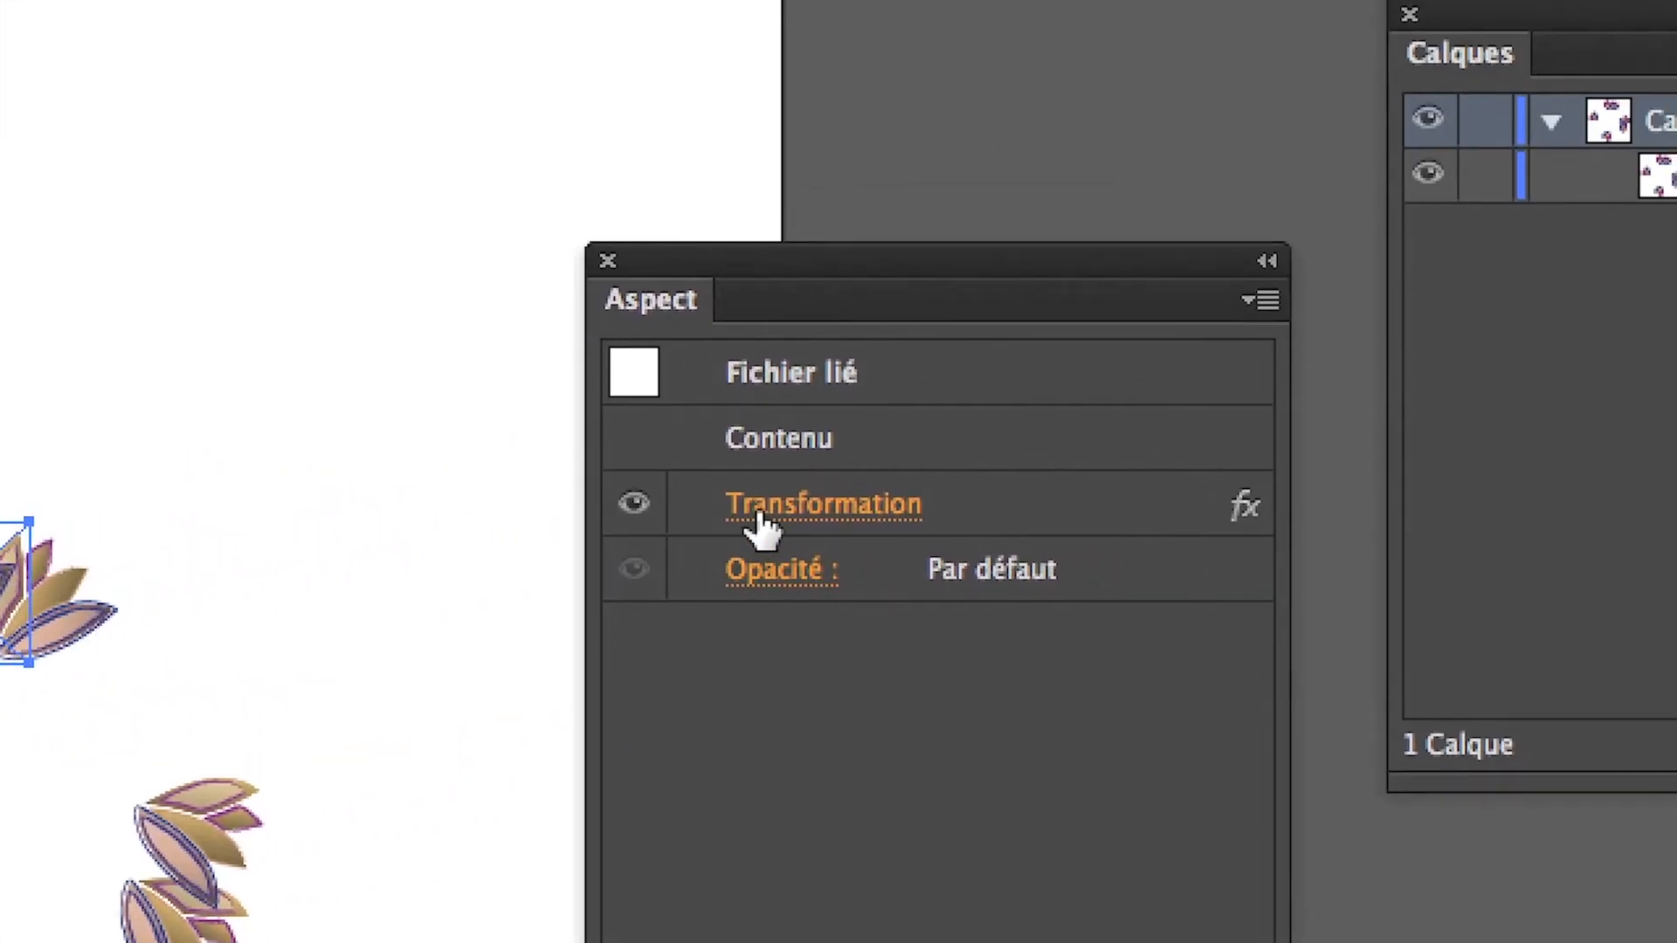
click(1275, 426)
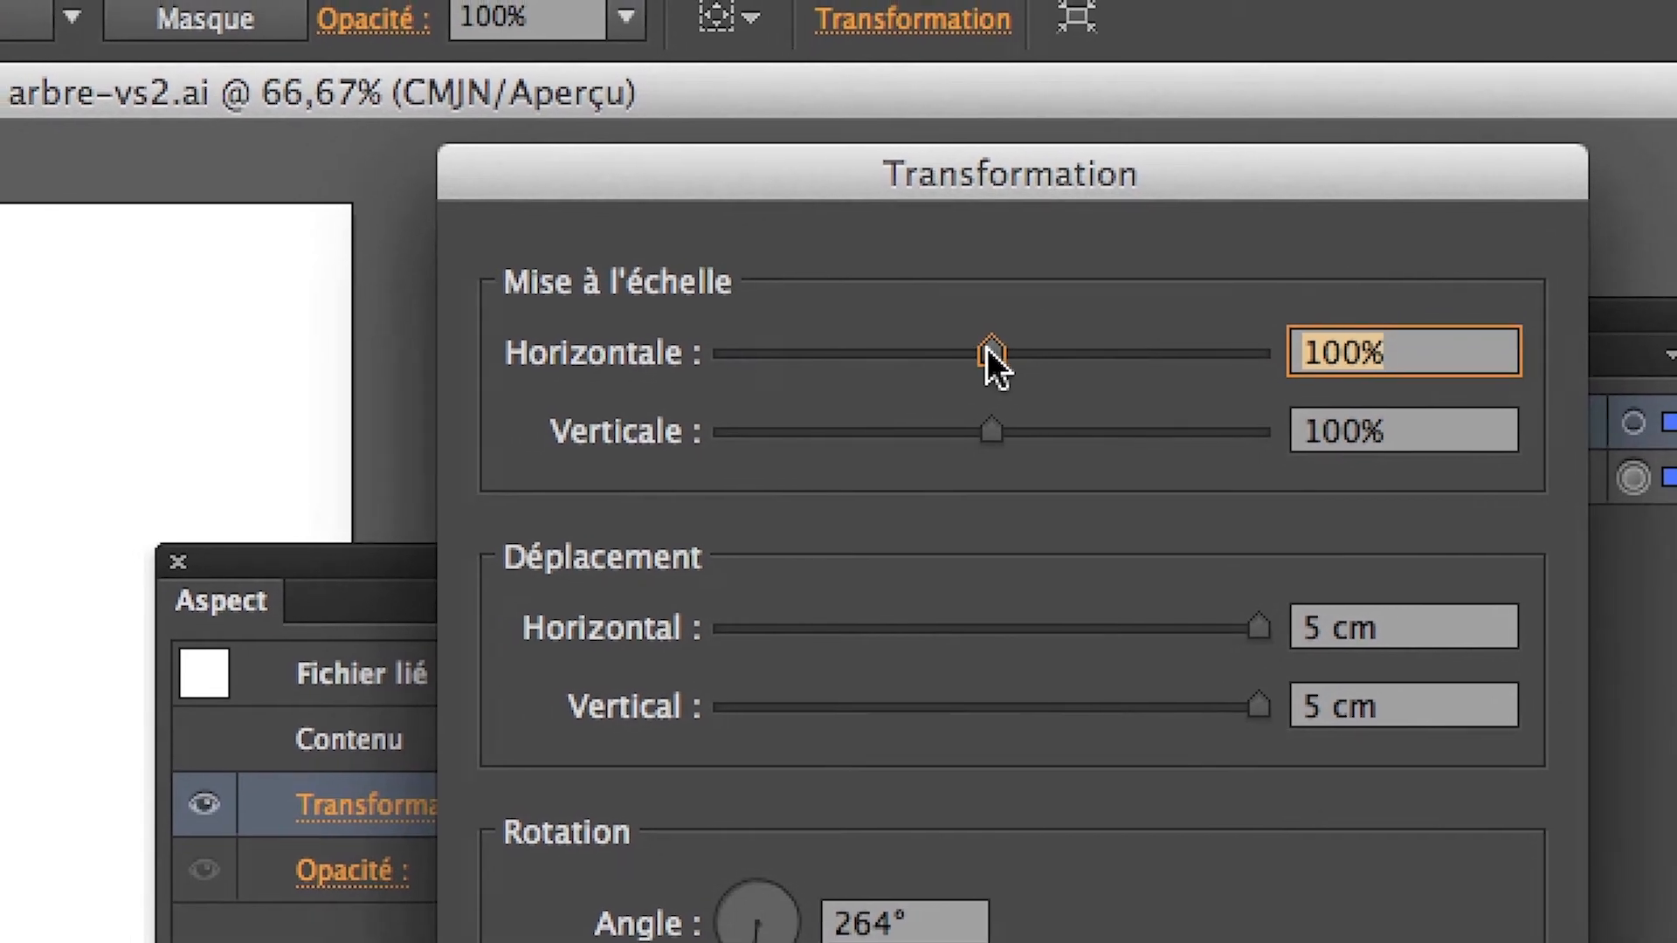
drag(987, 348, 1020, 380)
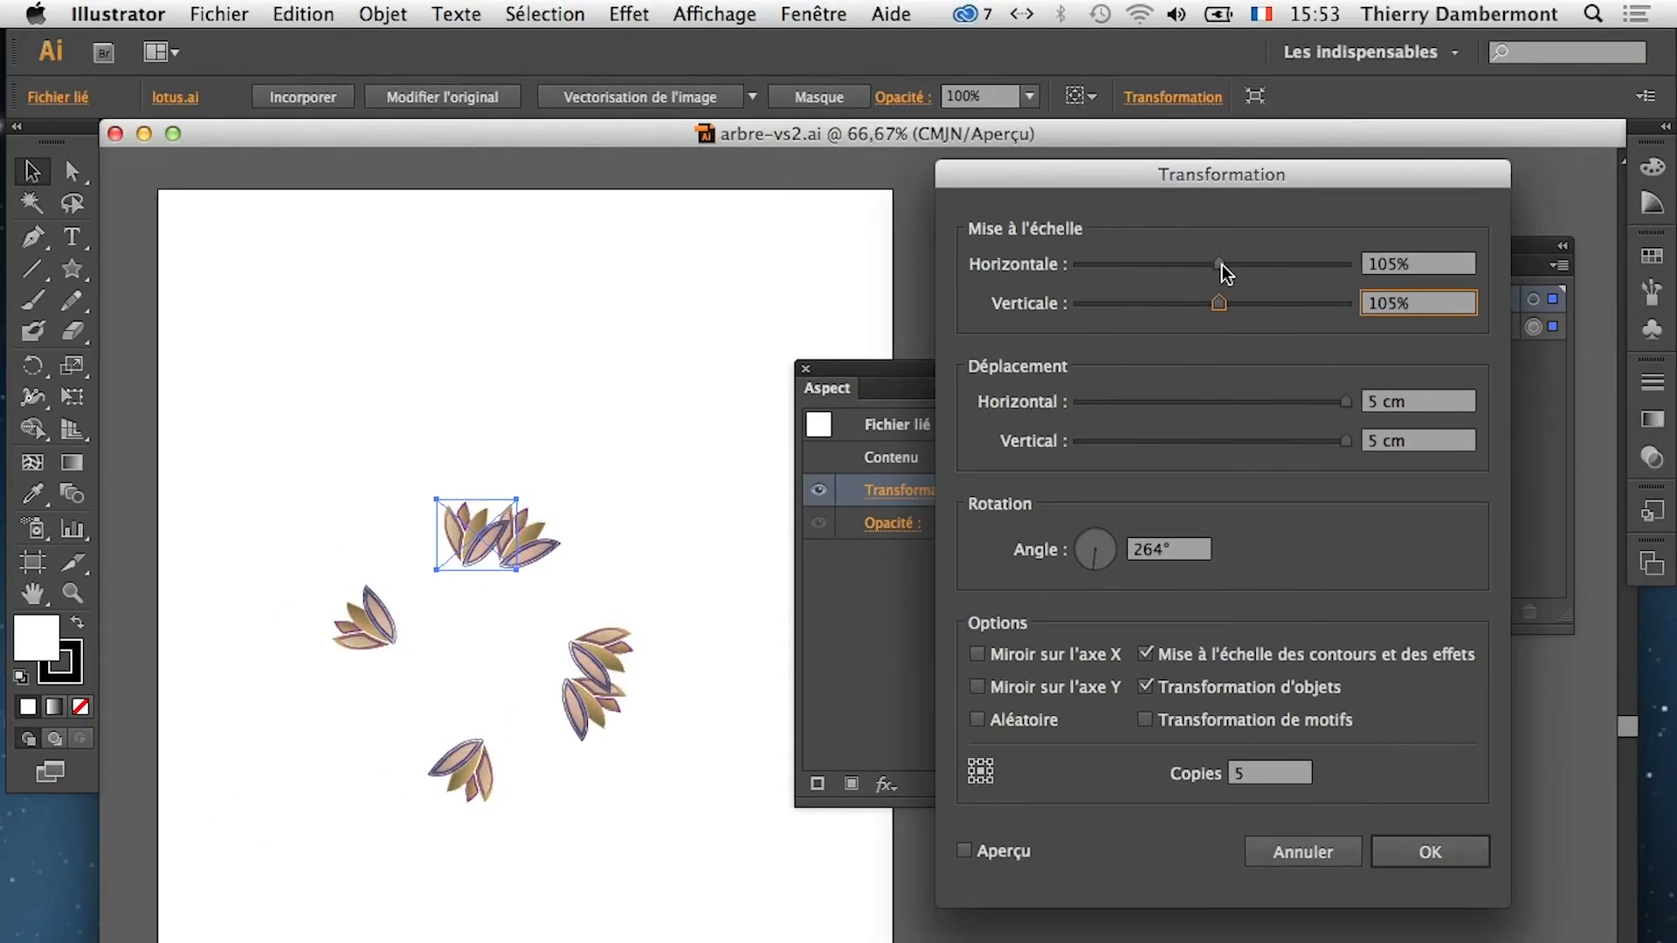
click(1010, 852)
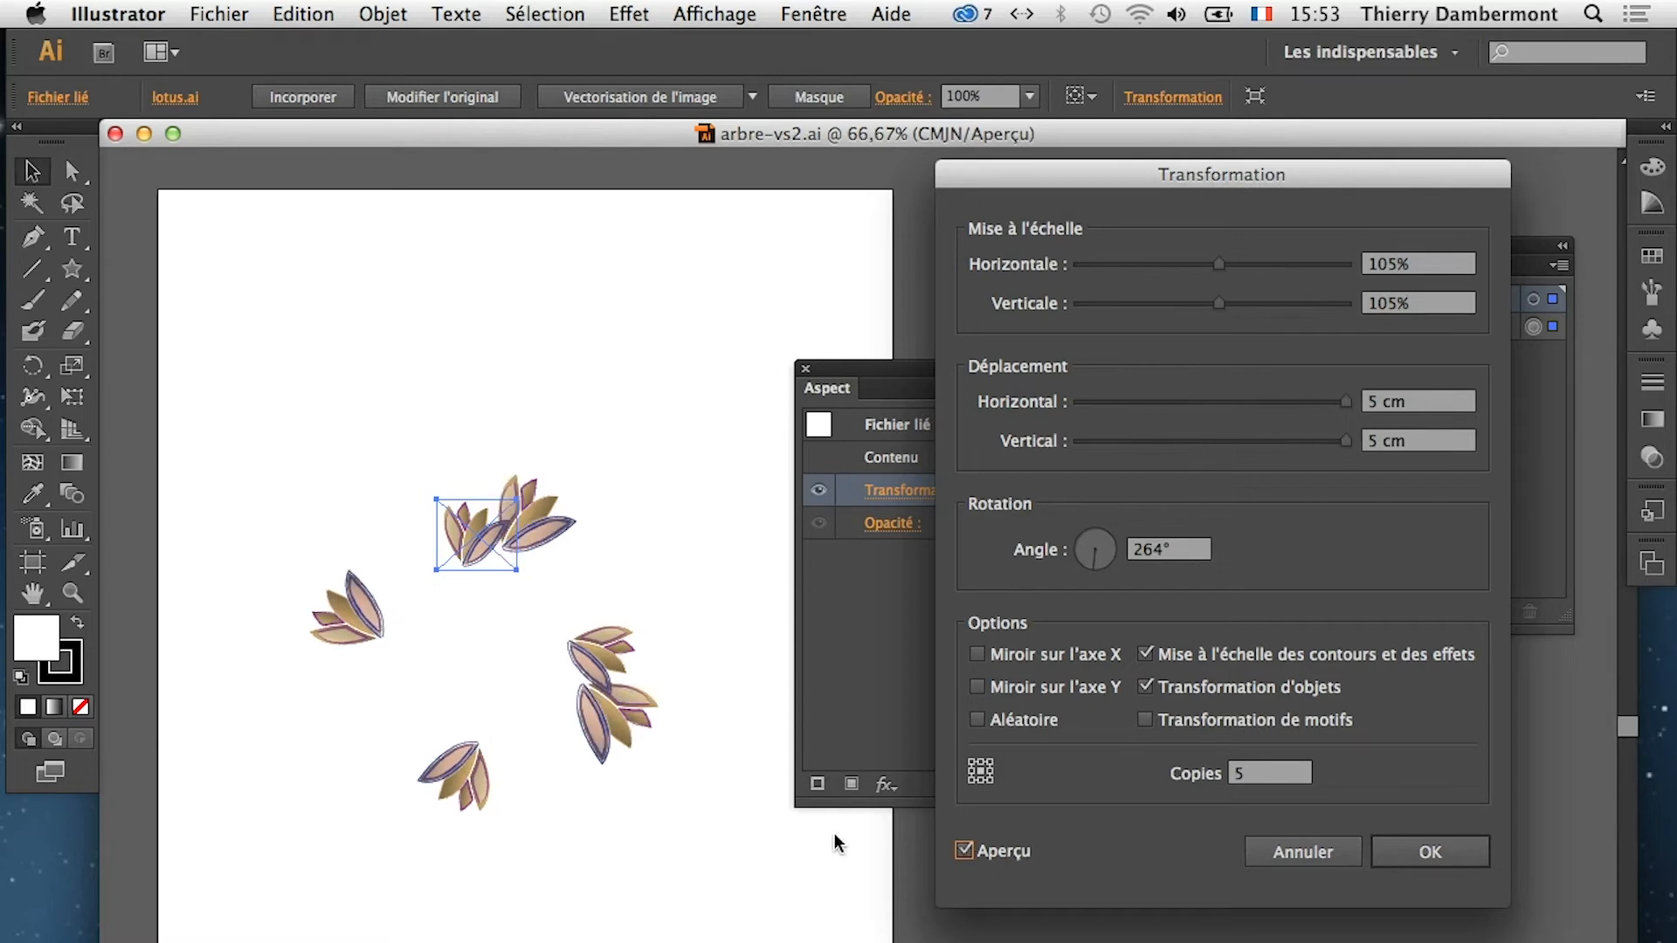
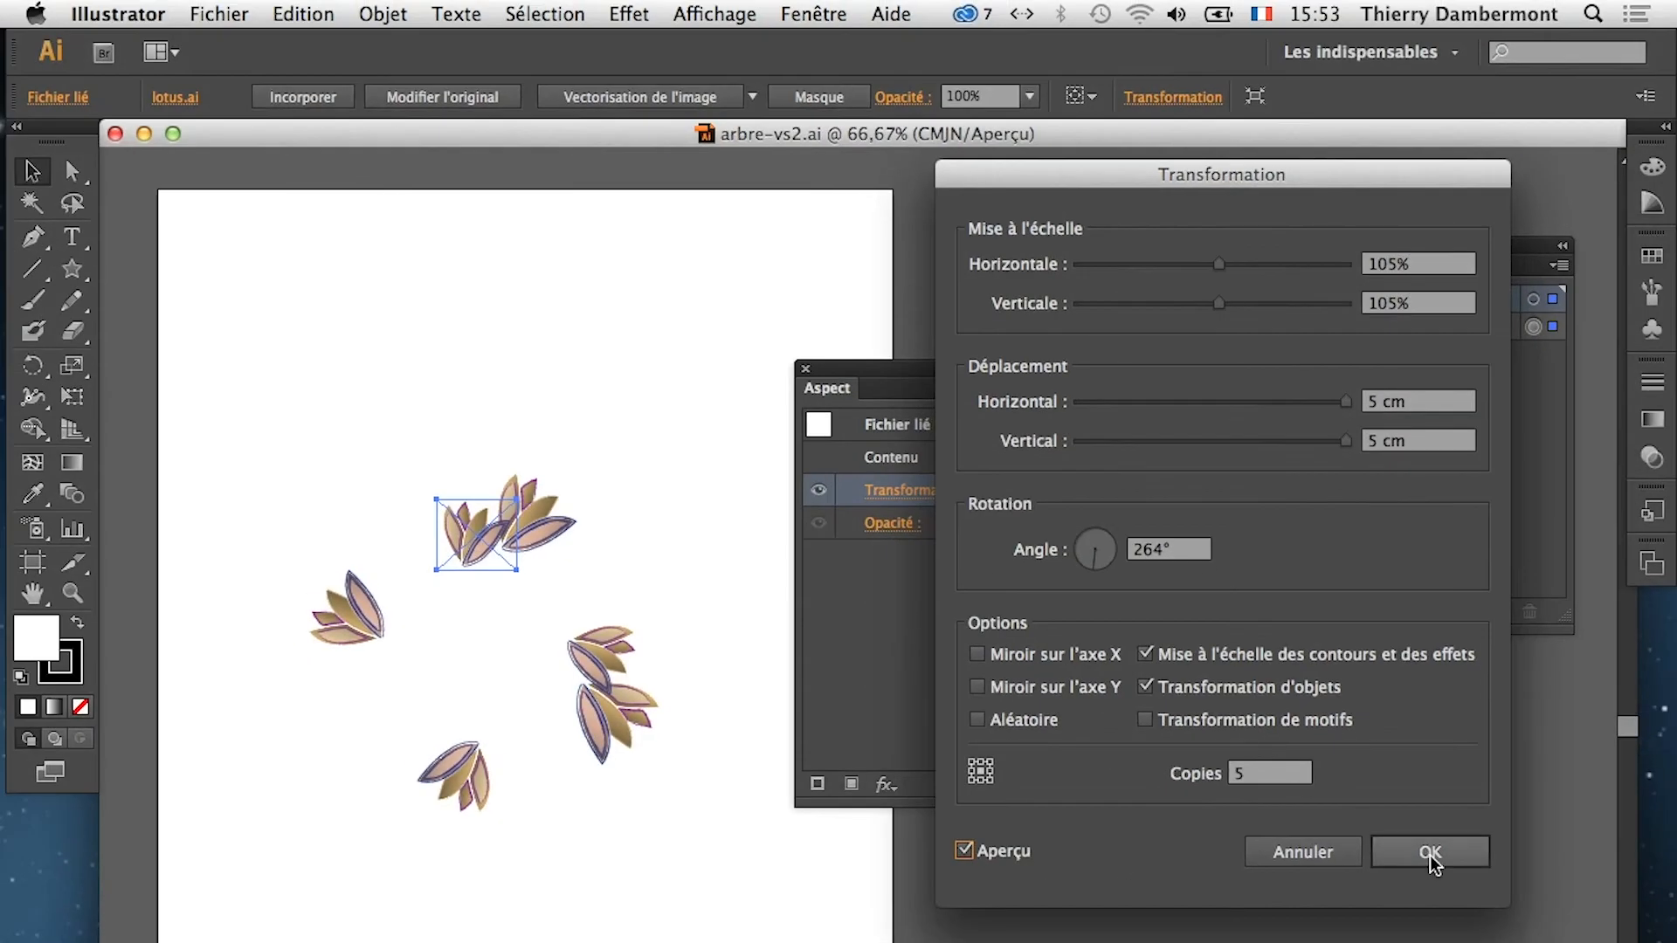
click(1429, 856)
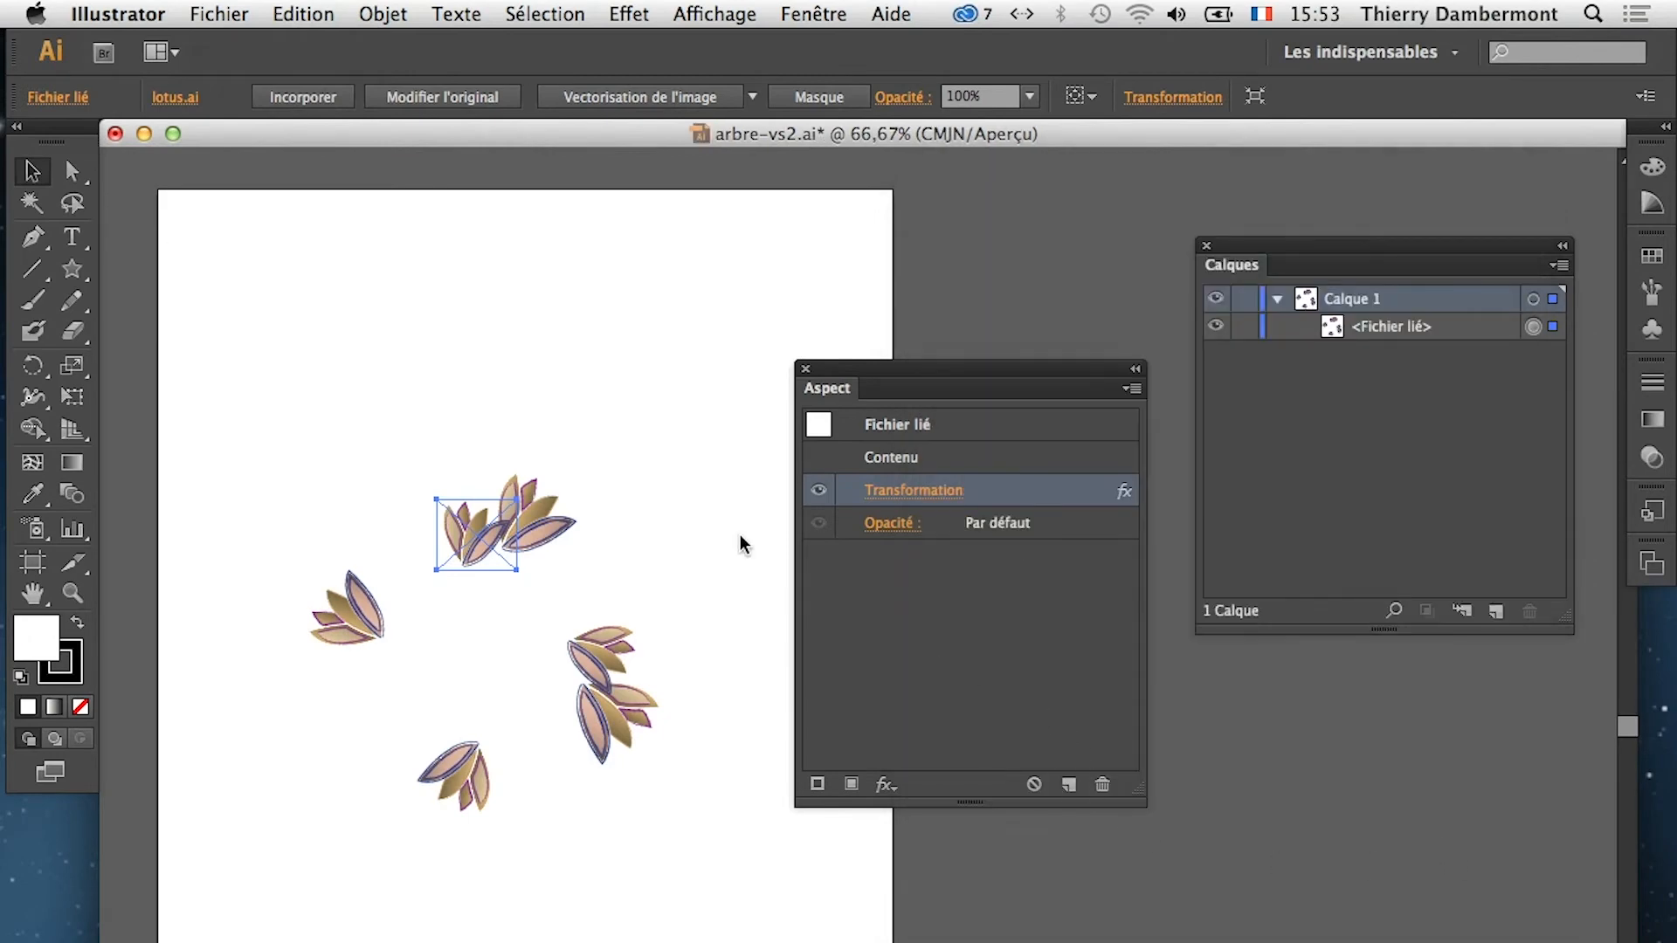
Save the document as a new version named arbre-vs3.ai in the same folder, keeping the default Illustrator options
click(220, 14)
click(308, 230)
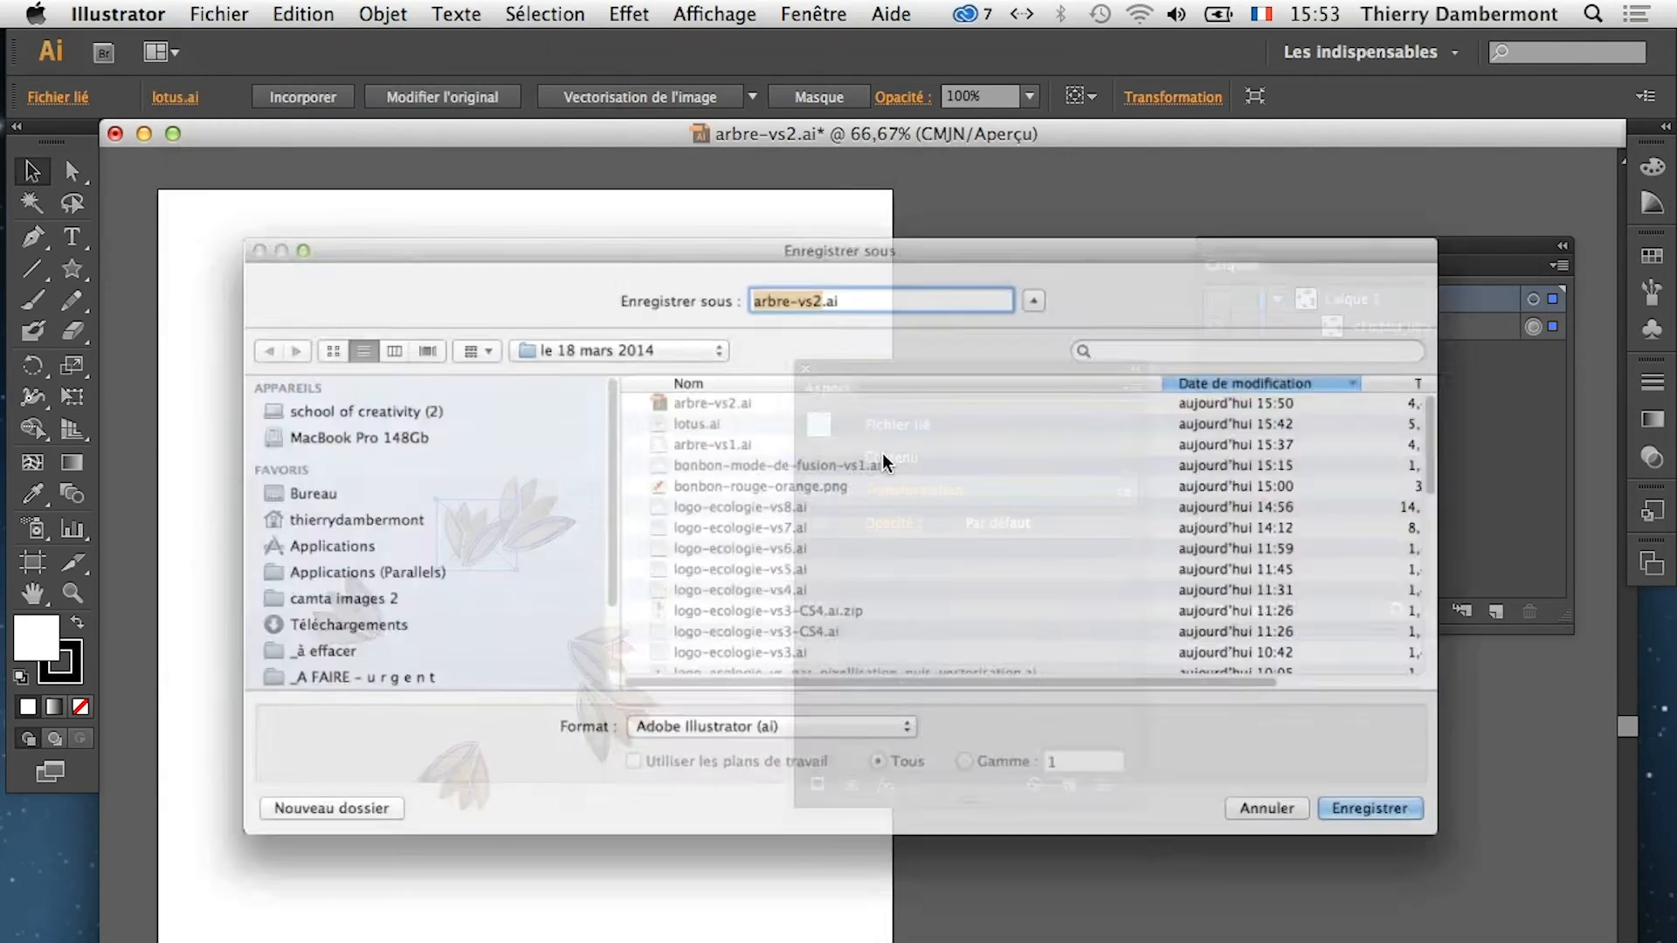
click(809, 255)
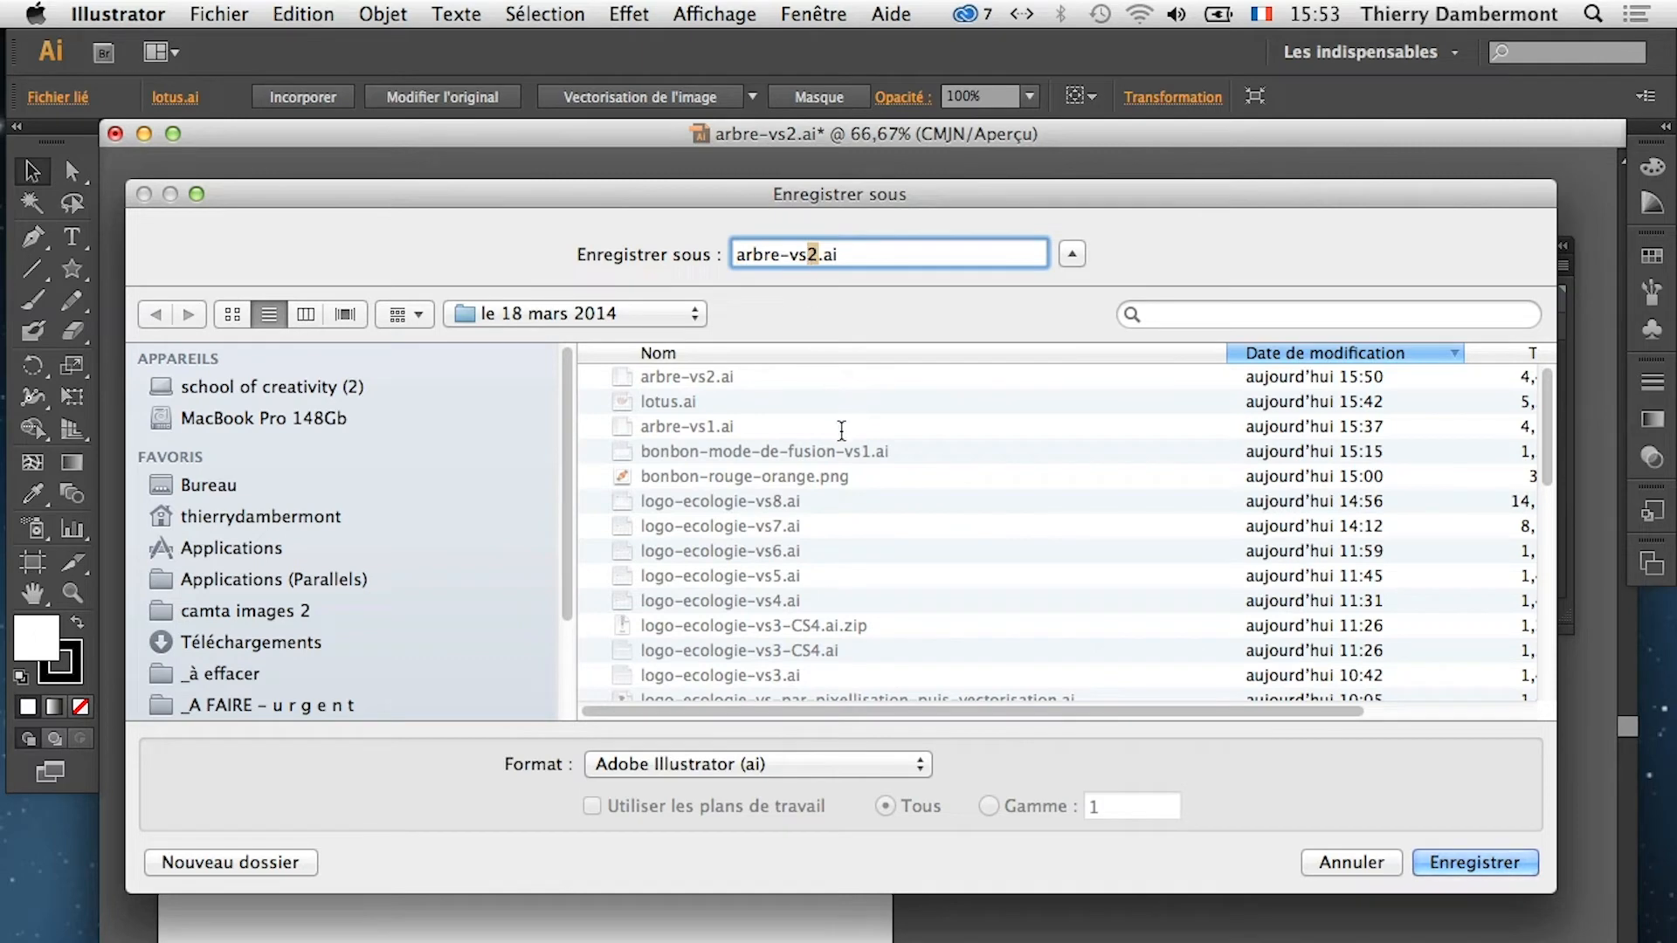
text(3)
click(1485, 862)
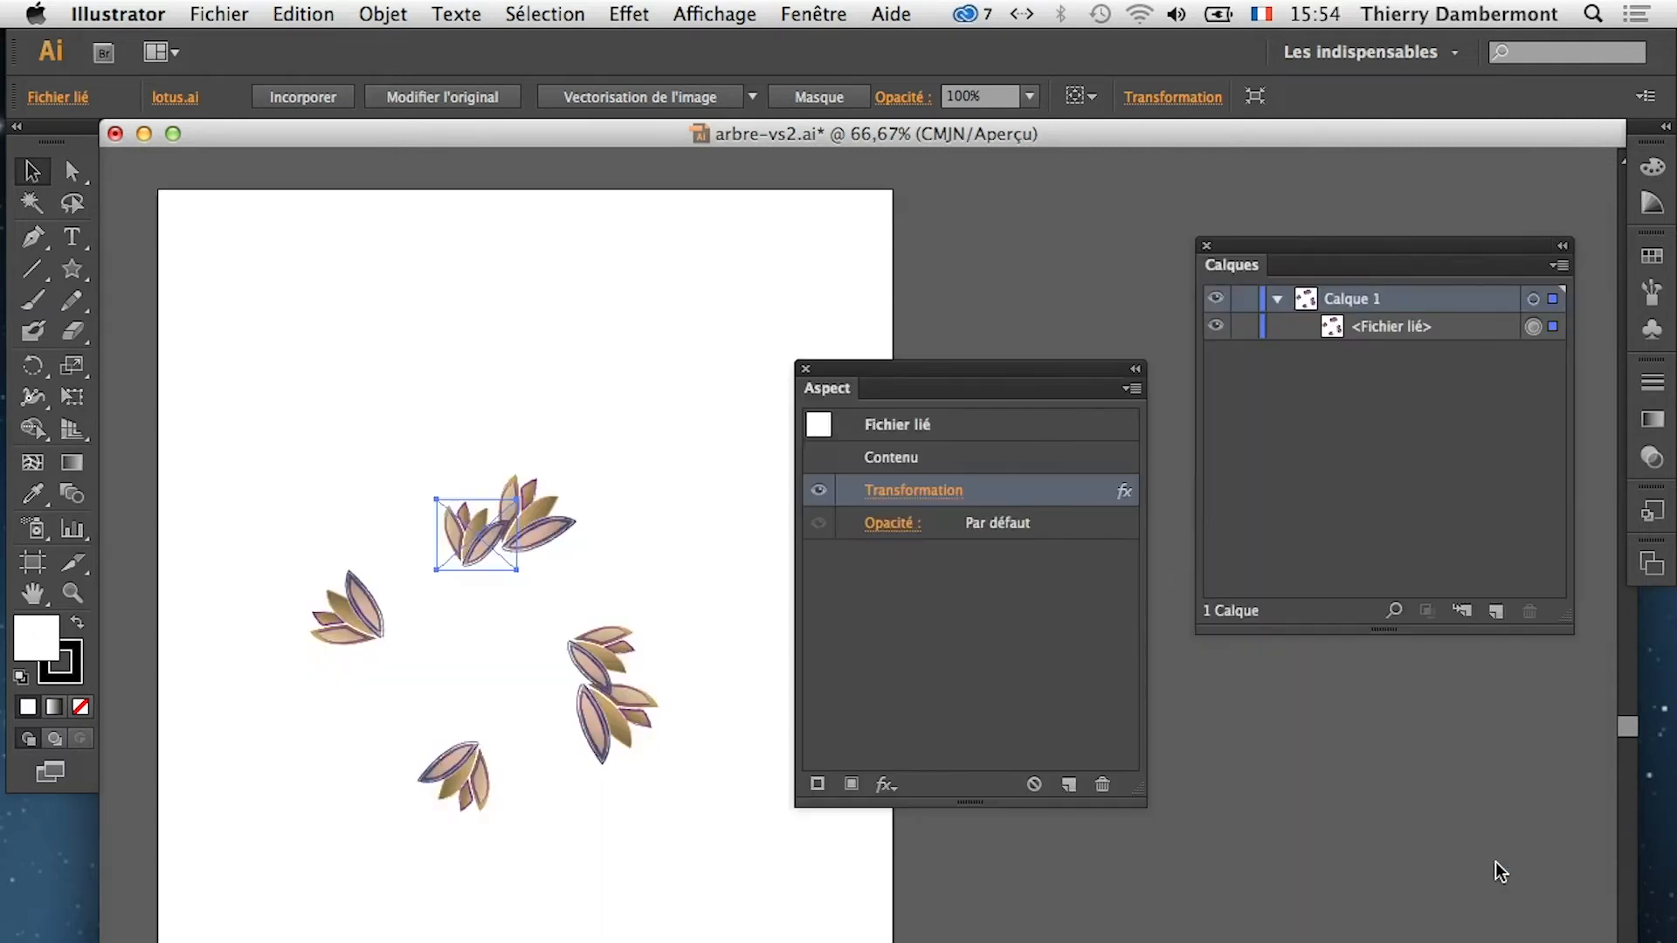
key(Return)
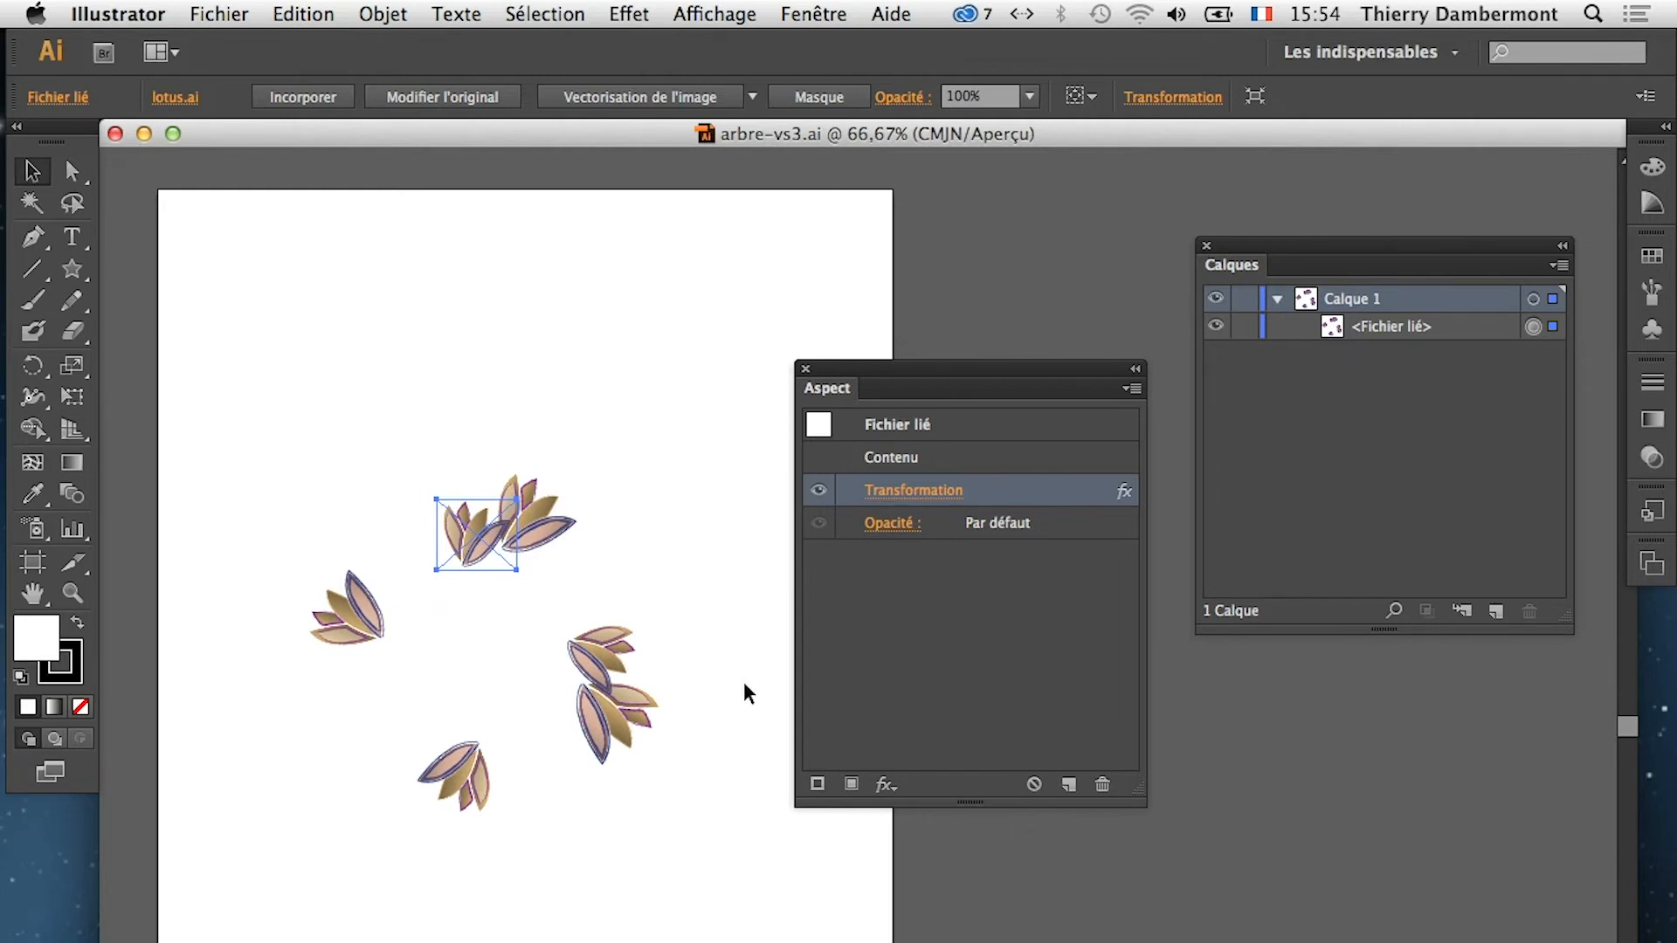
Review the settings of the linked lotus image's Transformation effect with the preview turned on
click(935, 490)
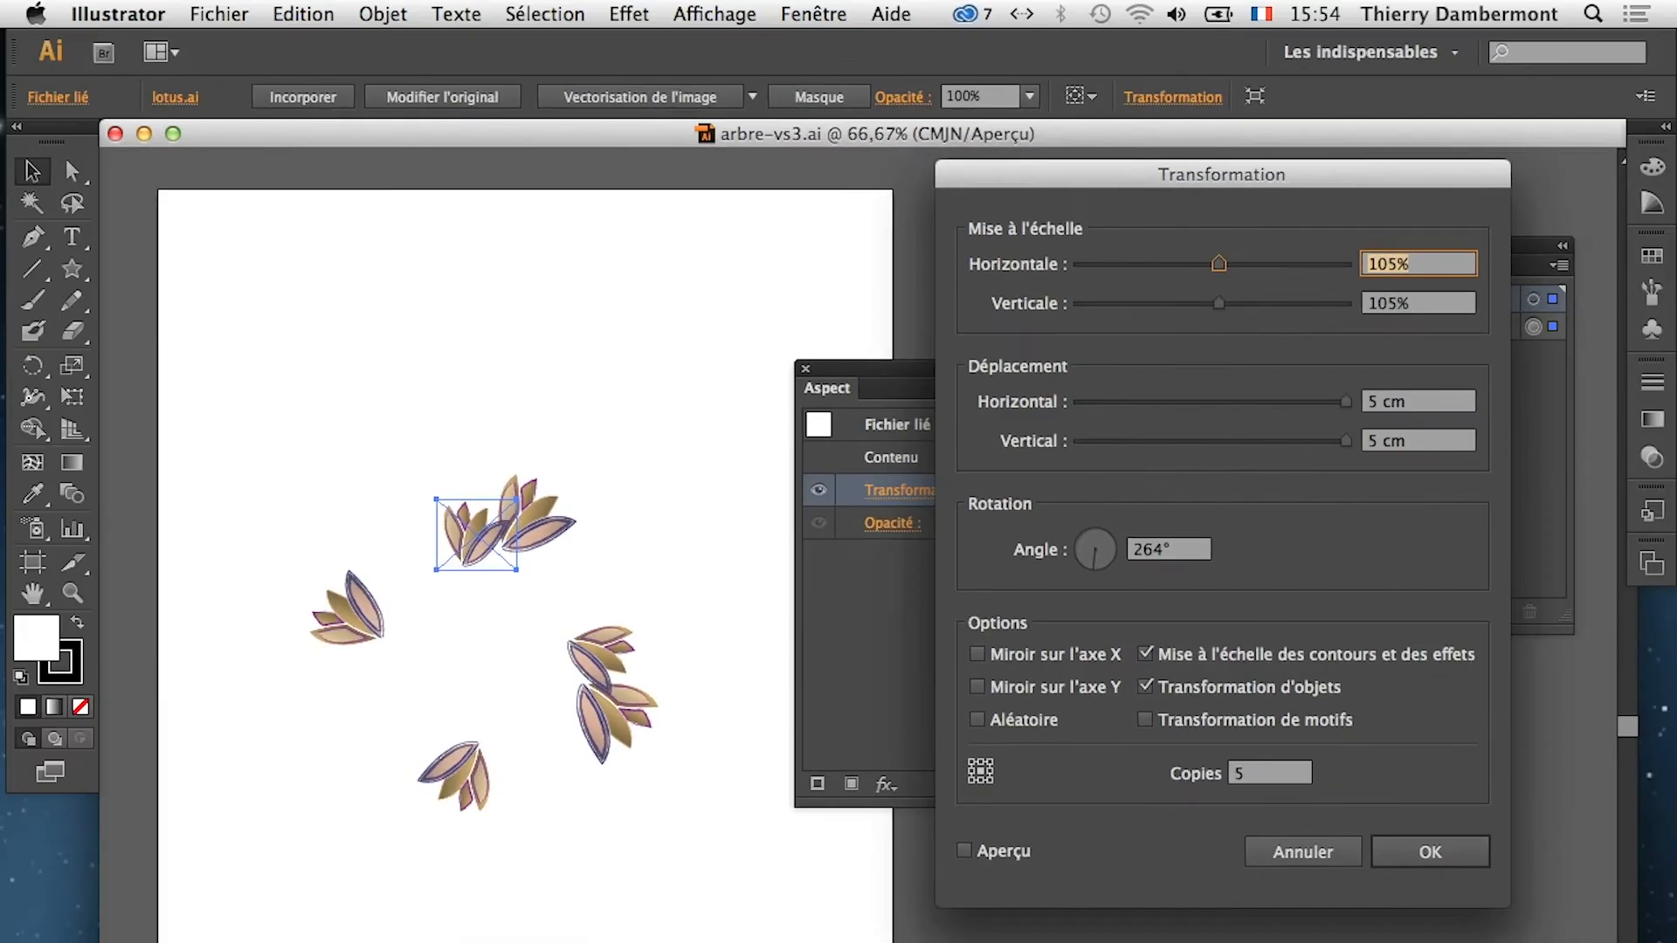
click(1020, 852)
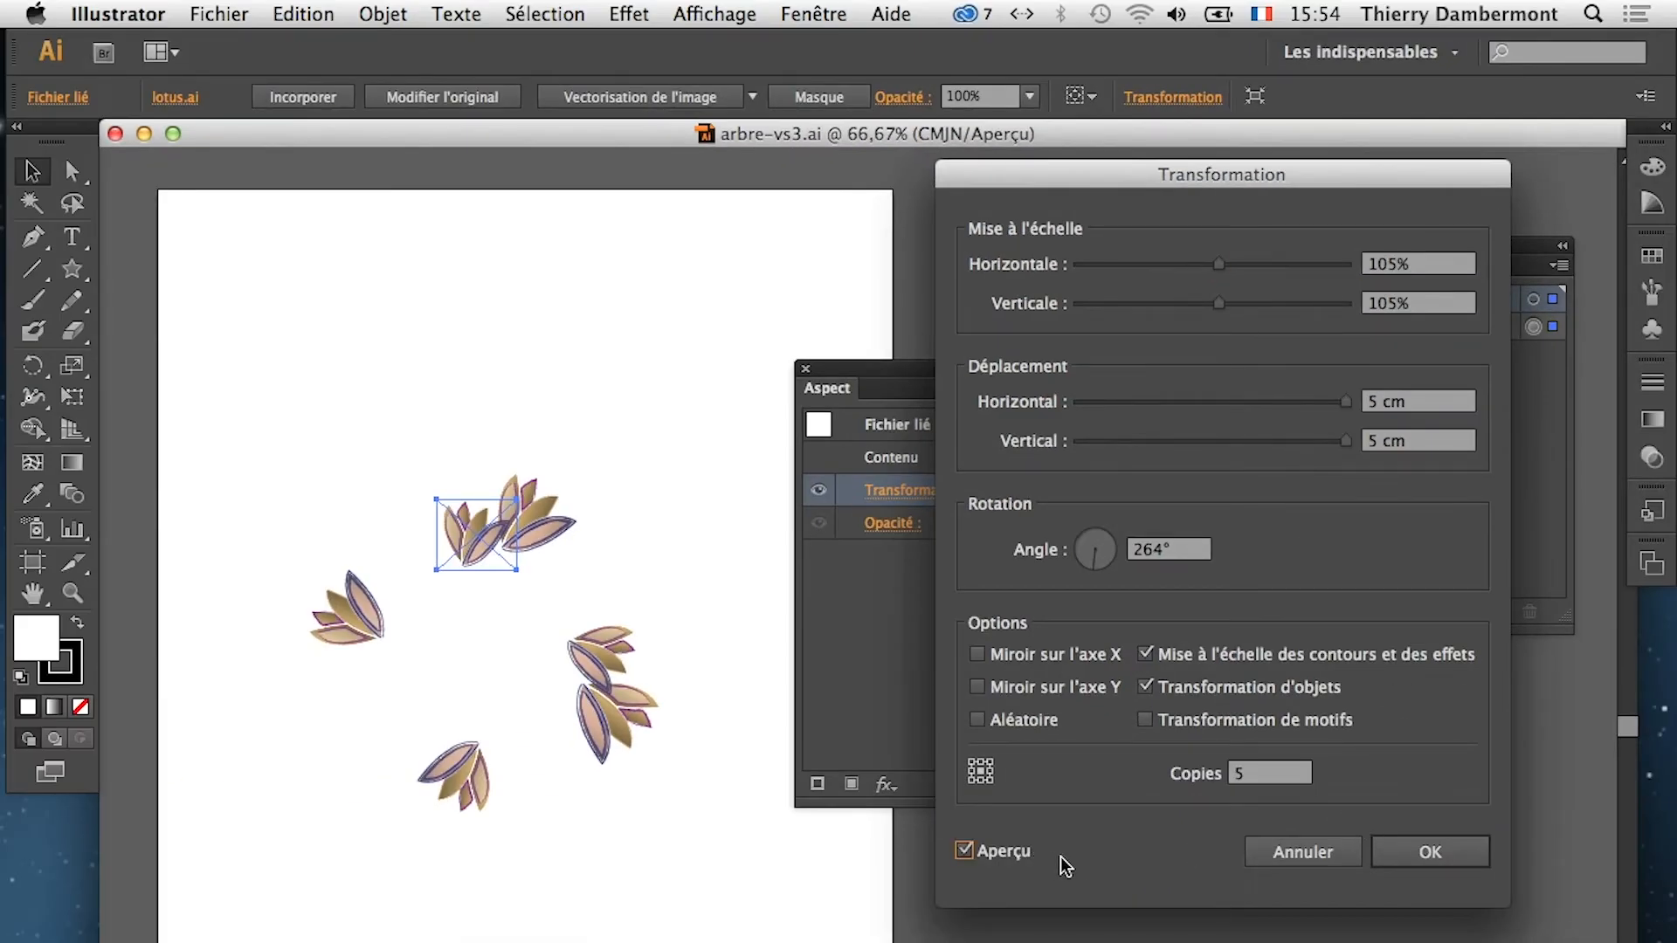
click(1422, 853)
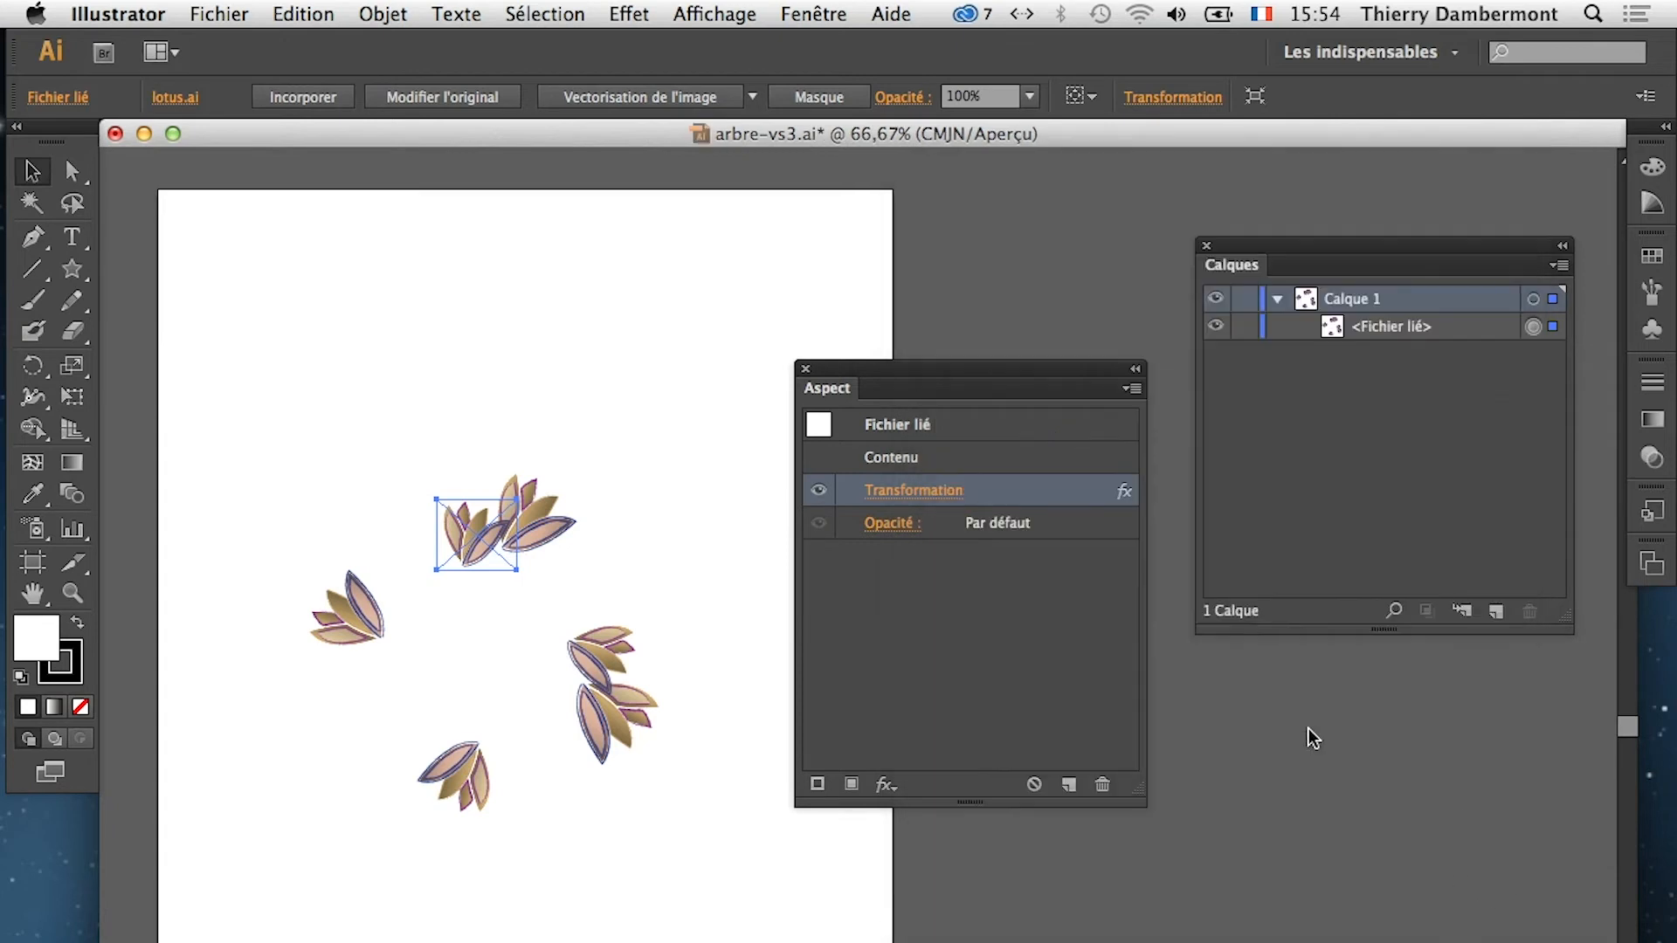
Close the Aspect panel, and reposition and resize the Calques panel beside the artboard
drag(1398, 249, 1367, 379)
click(805, 370)
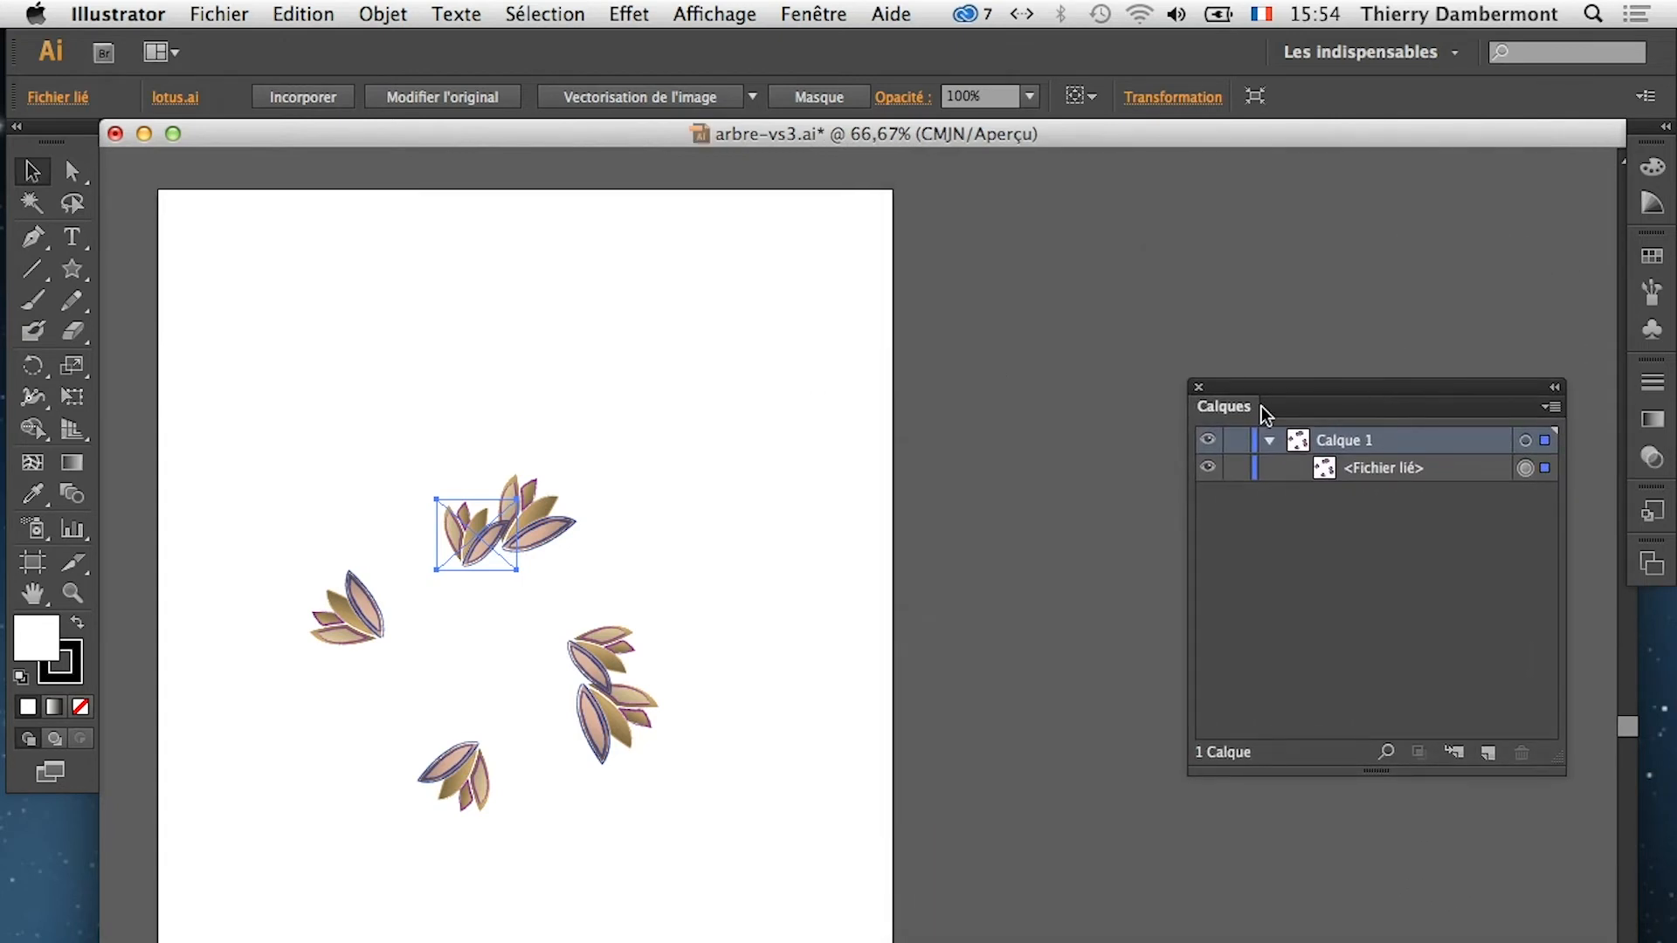
drag(1271, 406, 1130, 360)
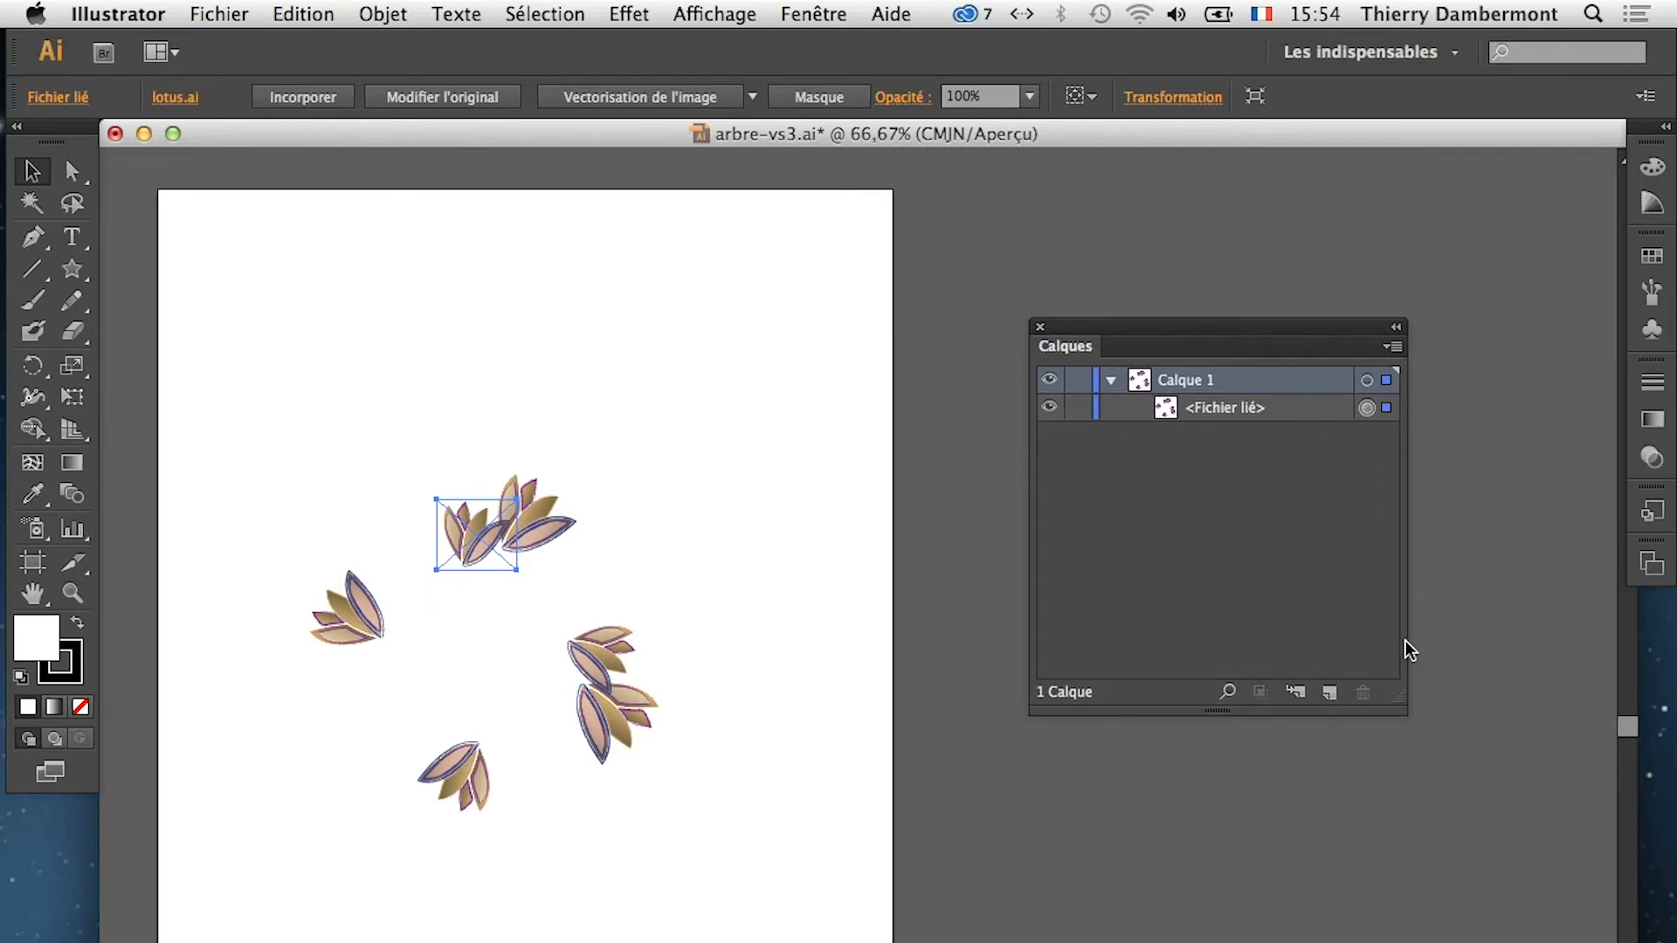
drag(1398, 699, 1485, 600)
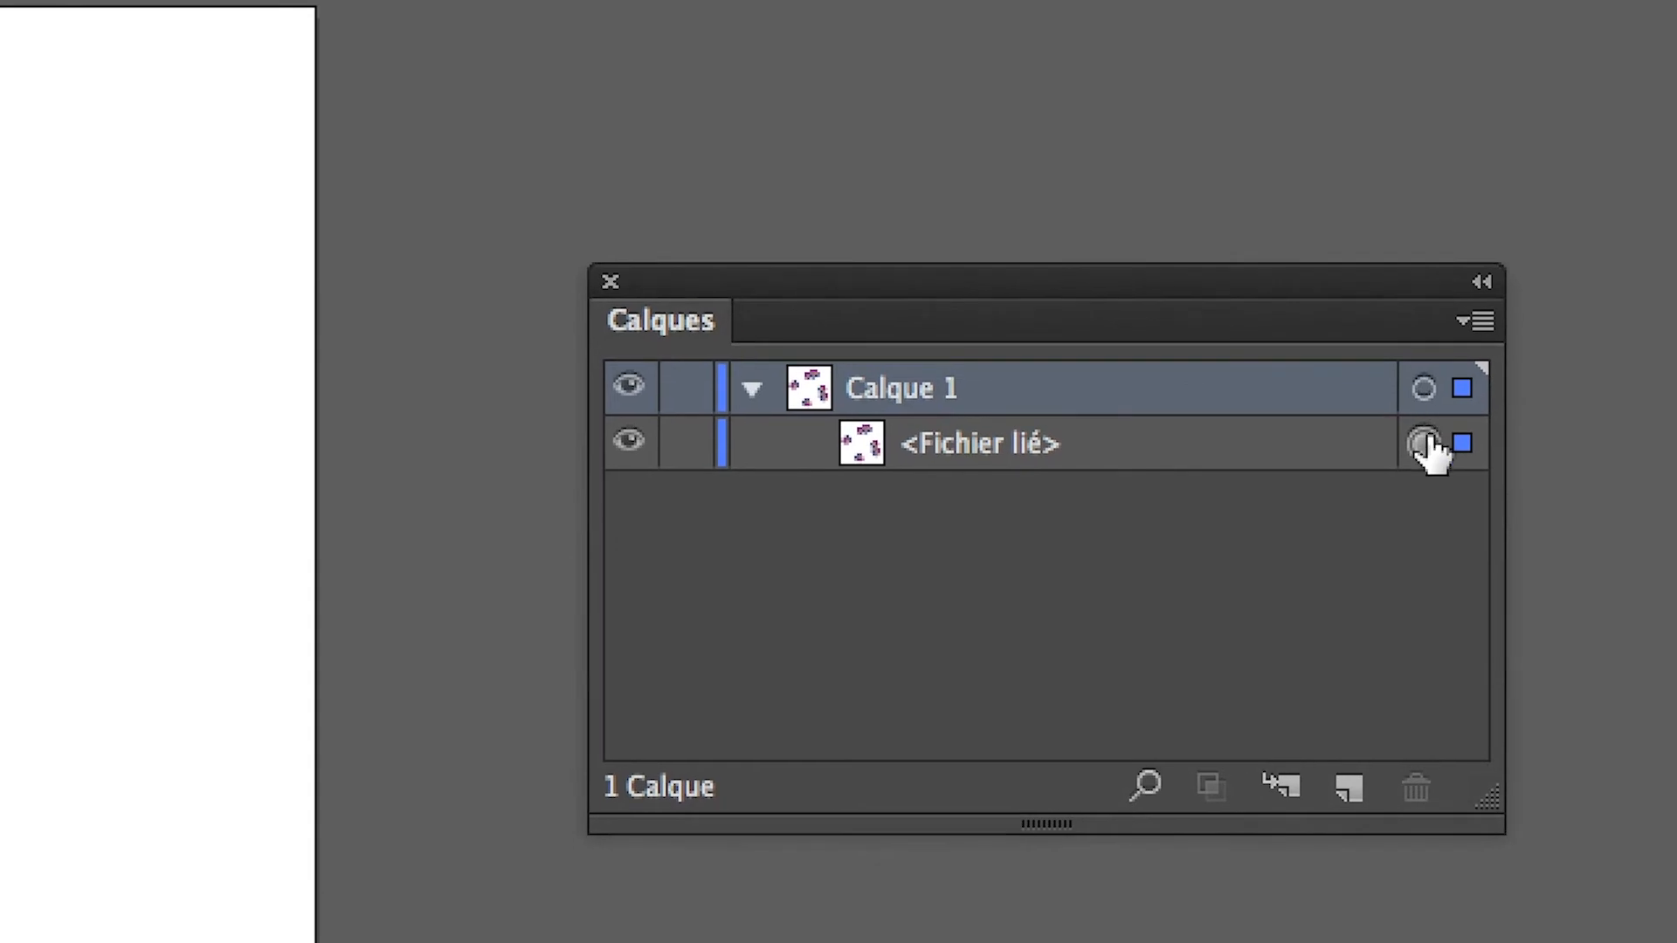
Group the linked lotus image in Calque 1 and expand the group to show the linked file inside it
click(1424, 443)
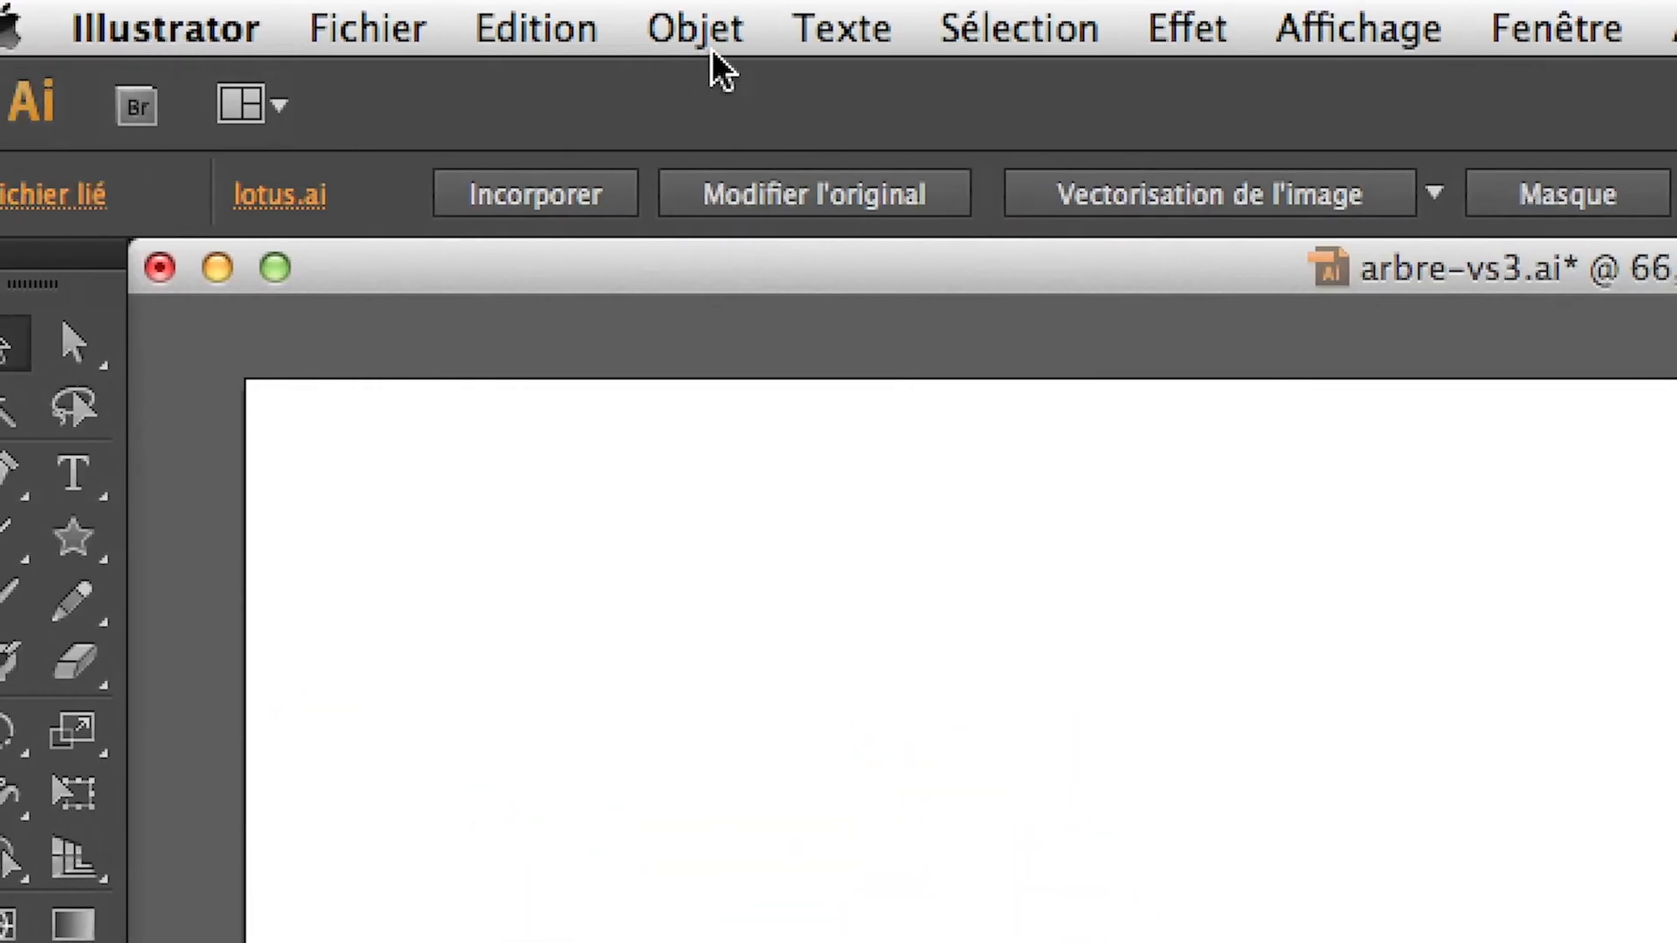
click(709, 43)
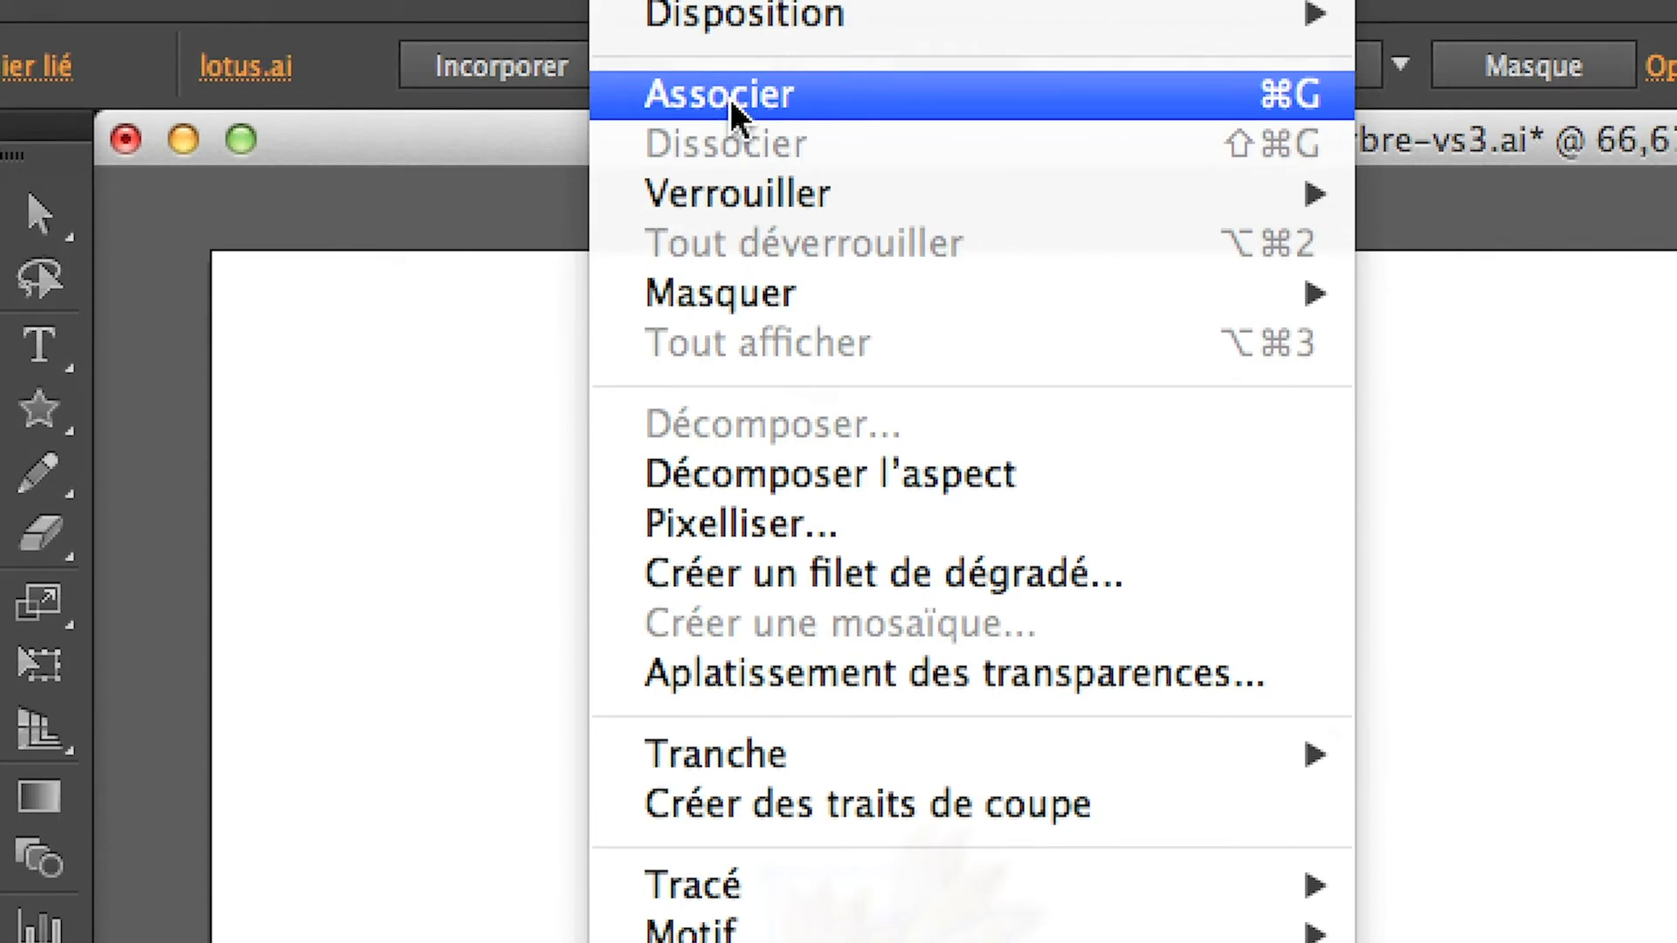
click(759, 222)
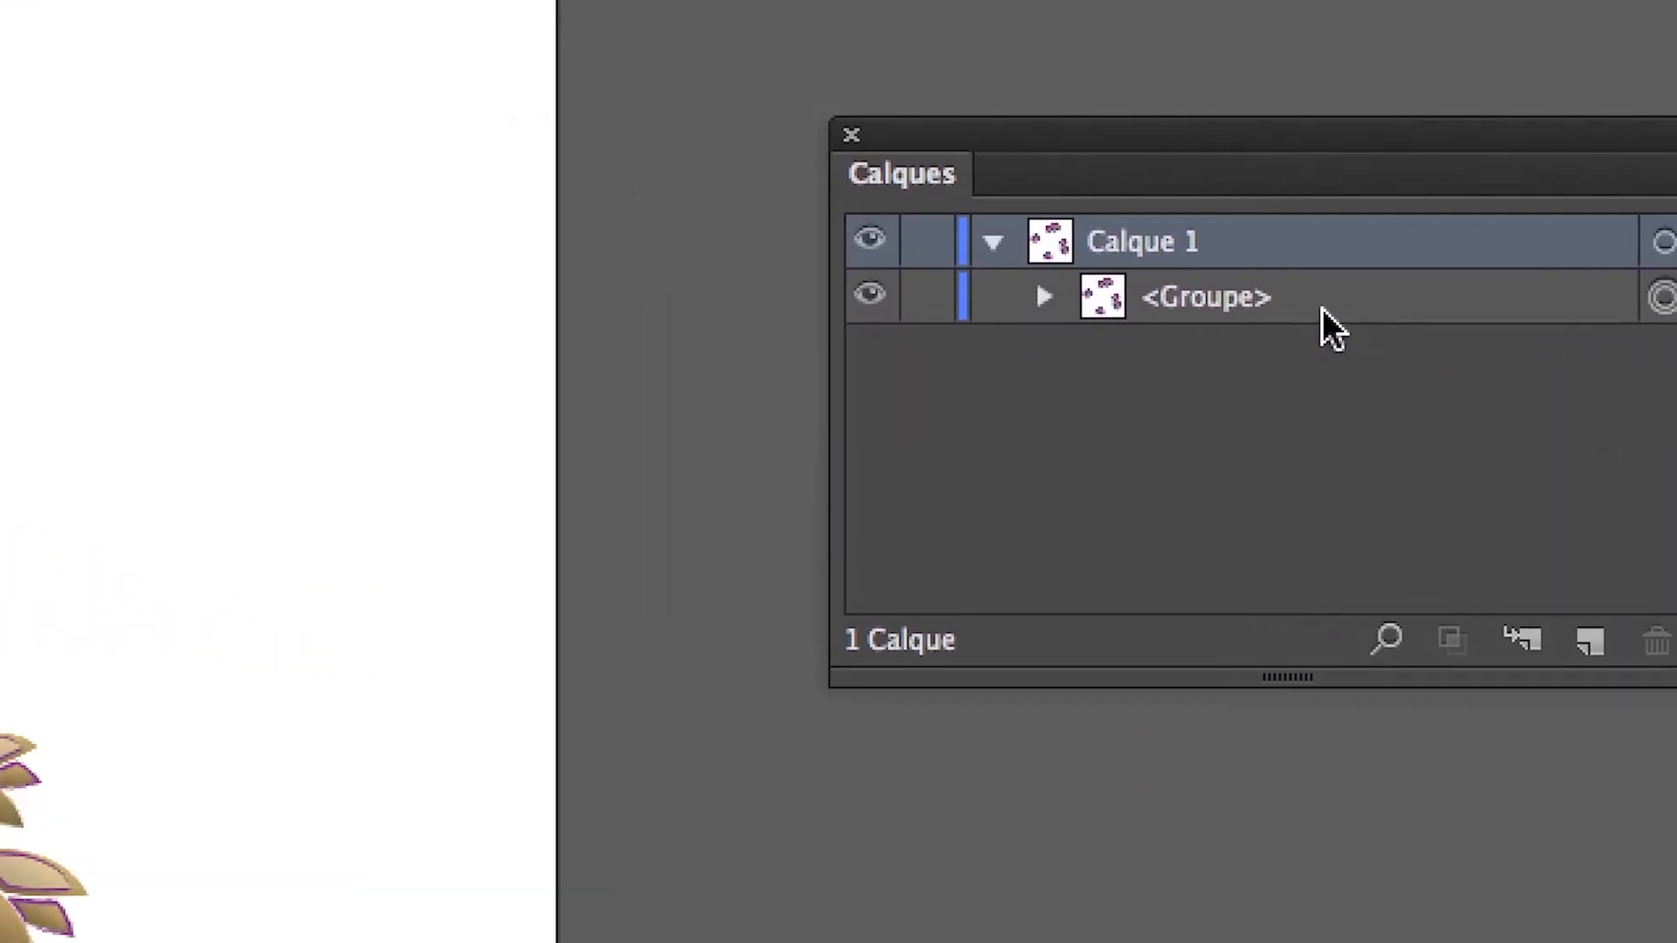
click(1043, 297)
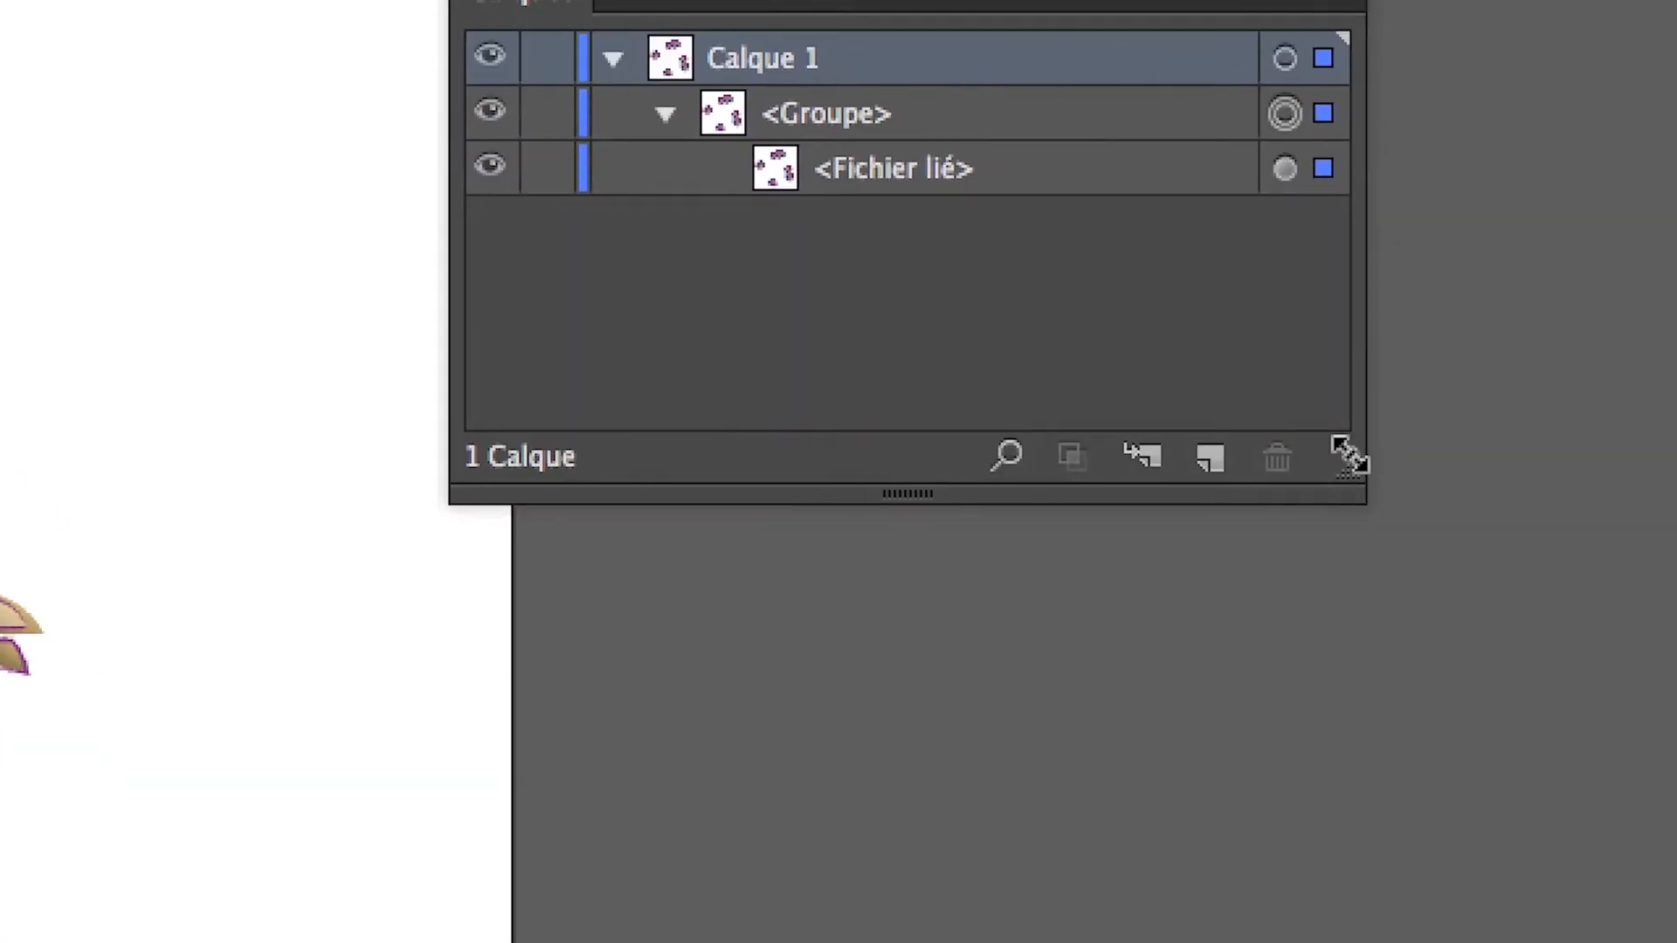
Resize and reposition the Calques panel, and target the group rather than the linked file inside it
drag(1445, 778, 1198, 764)
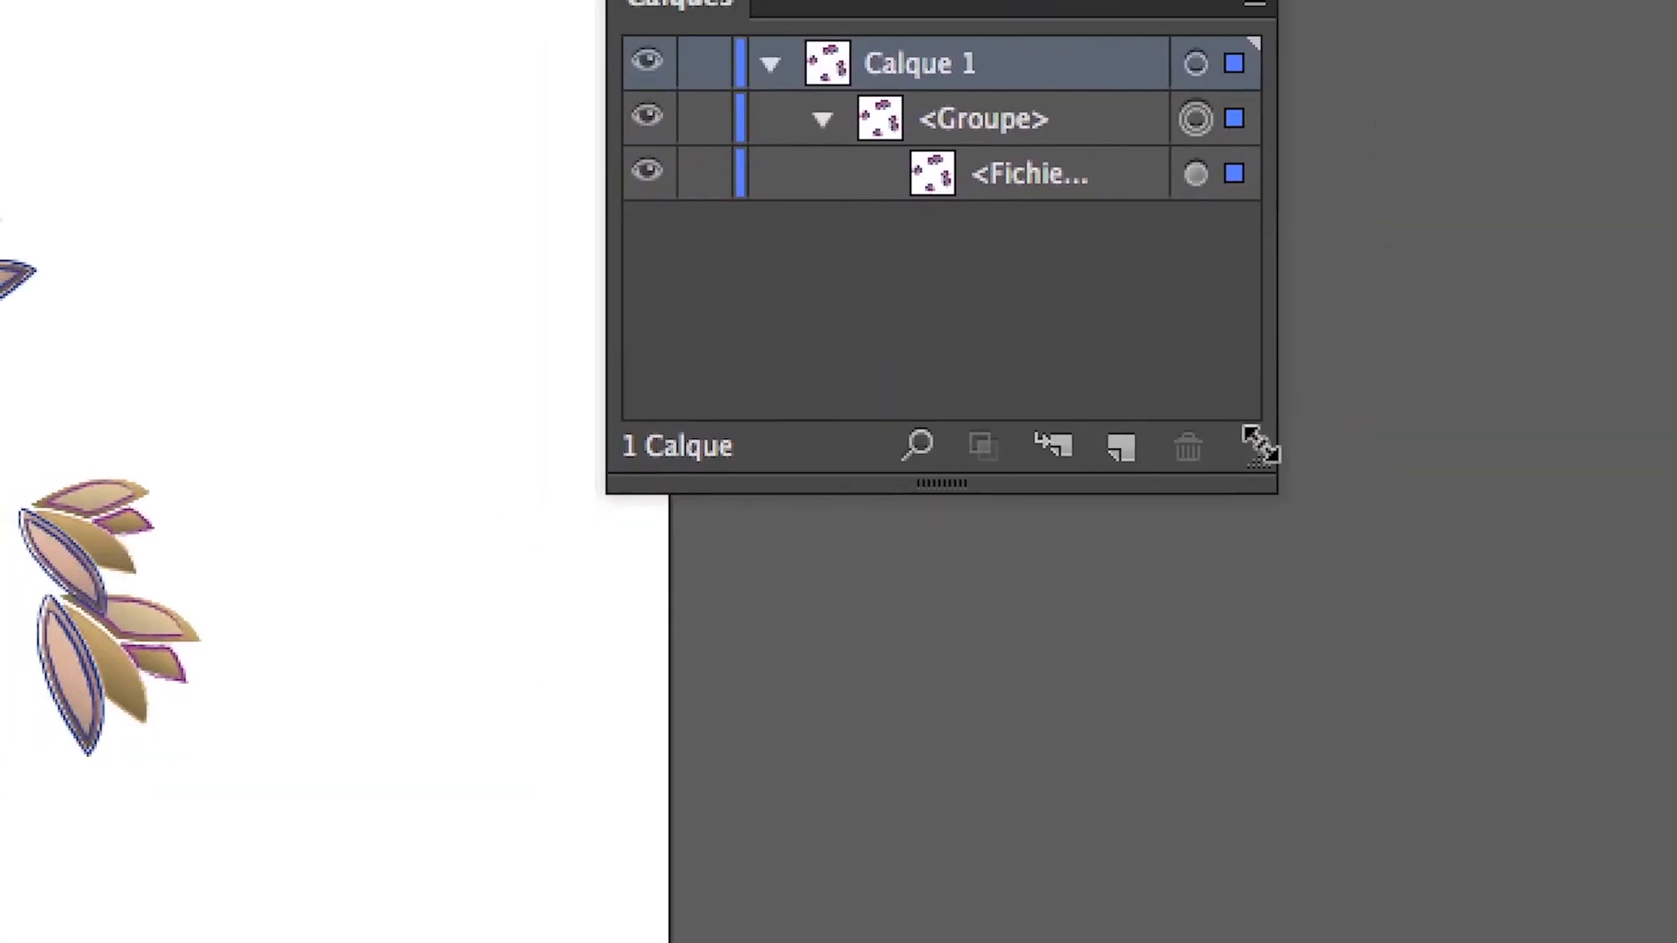
drag(1257, 445, 1344, 382)
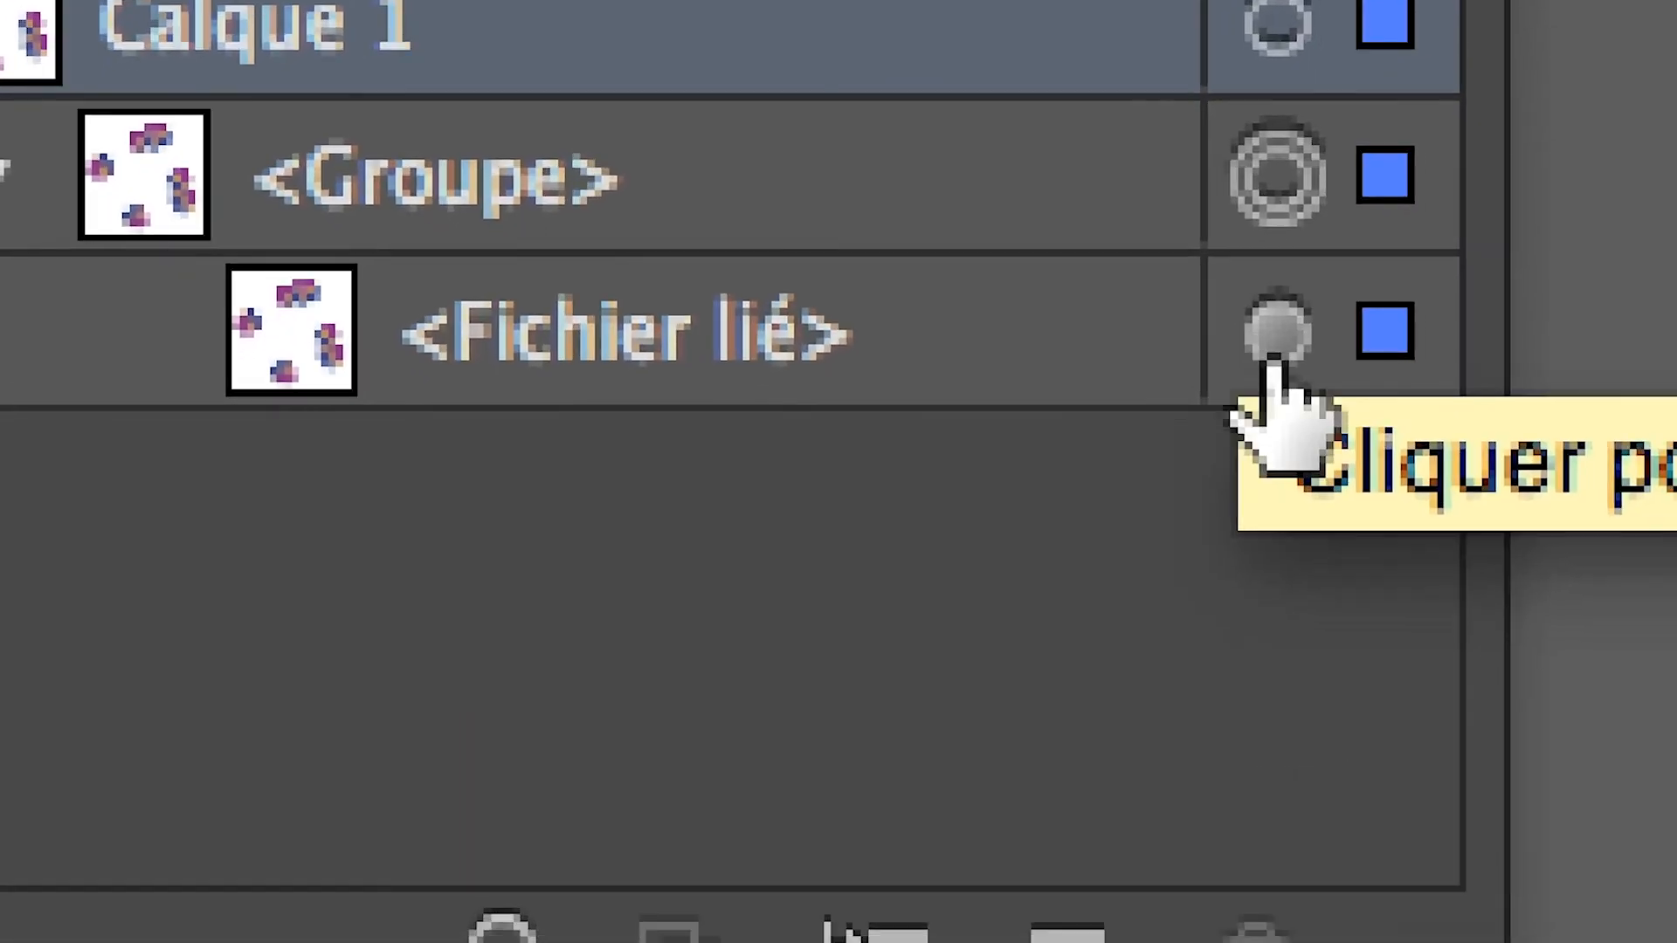
click(1242, 467)
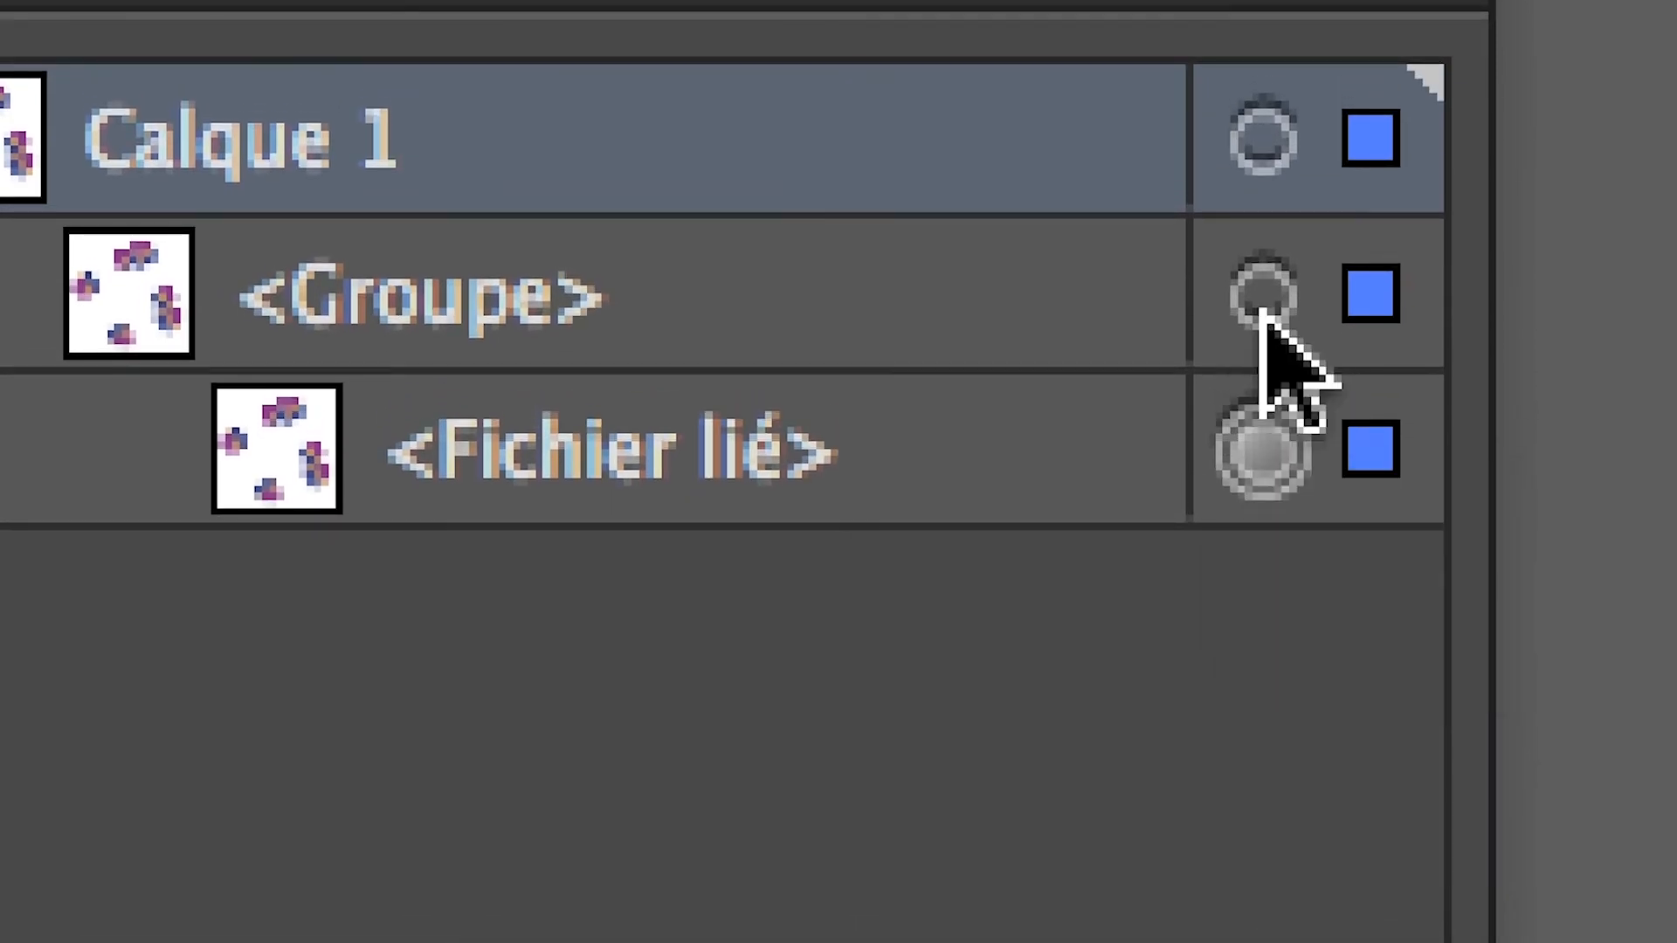
click(1272, 180)
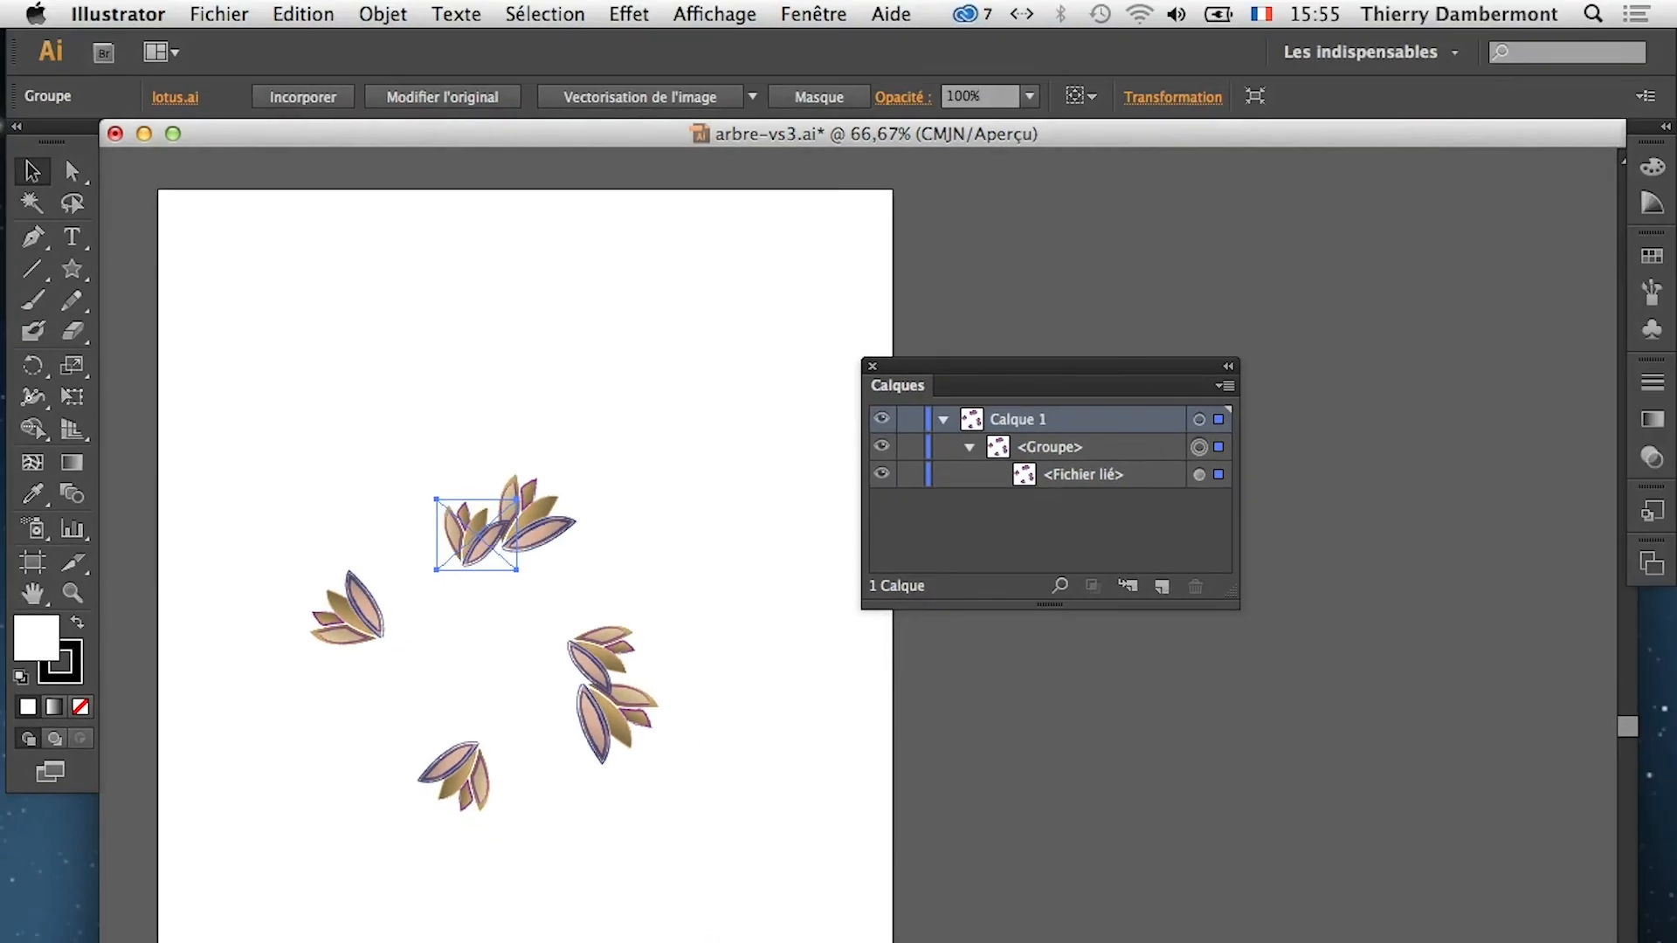
drag(1145, 373, 1291, 365)
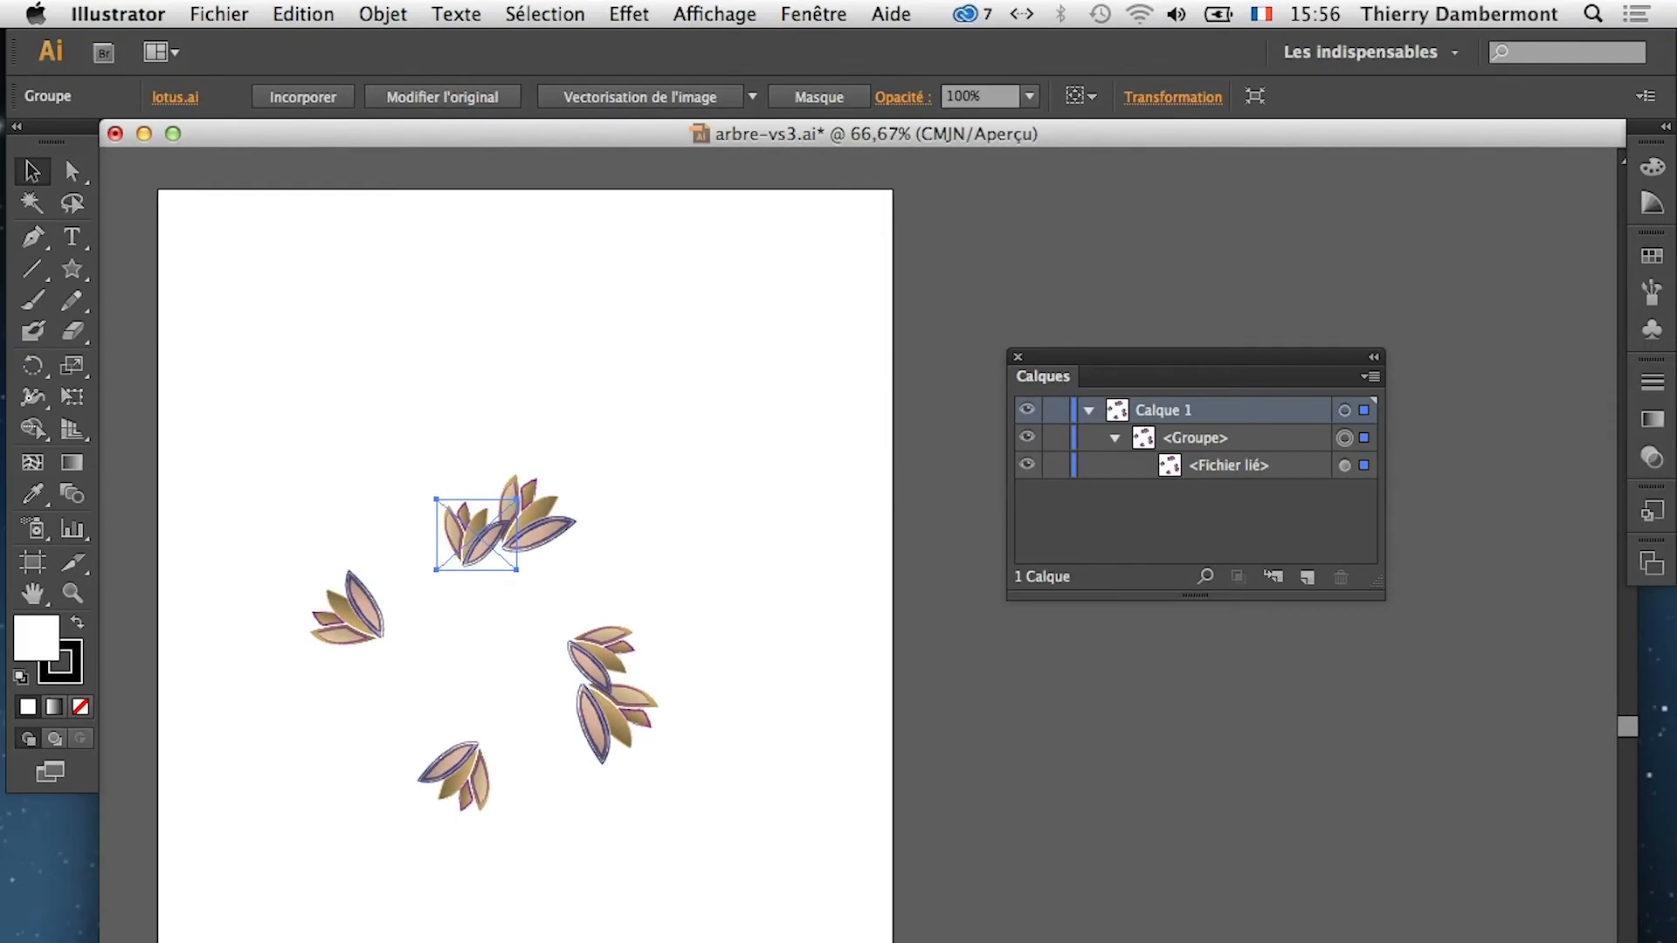
Add a second Transformation effect to the group with a rotation of 250° and 5 copies, with the preview on
click(628, 14)
mouse_move(758, 225)
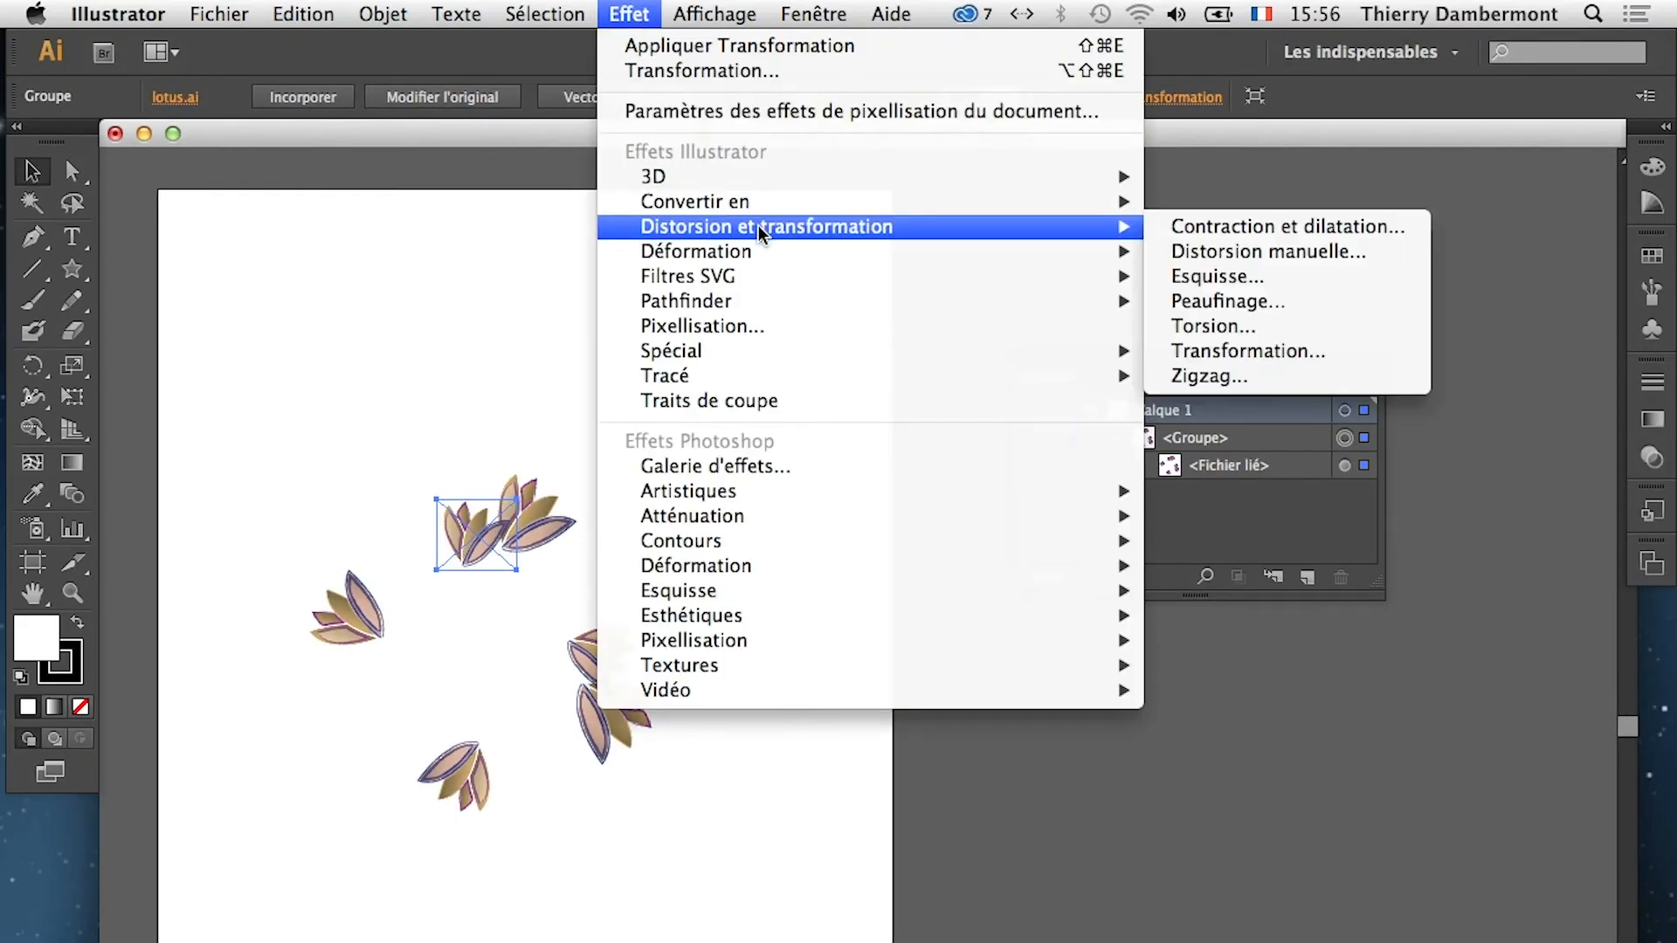
click(1292, 351)
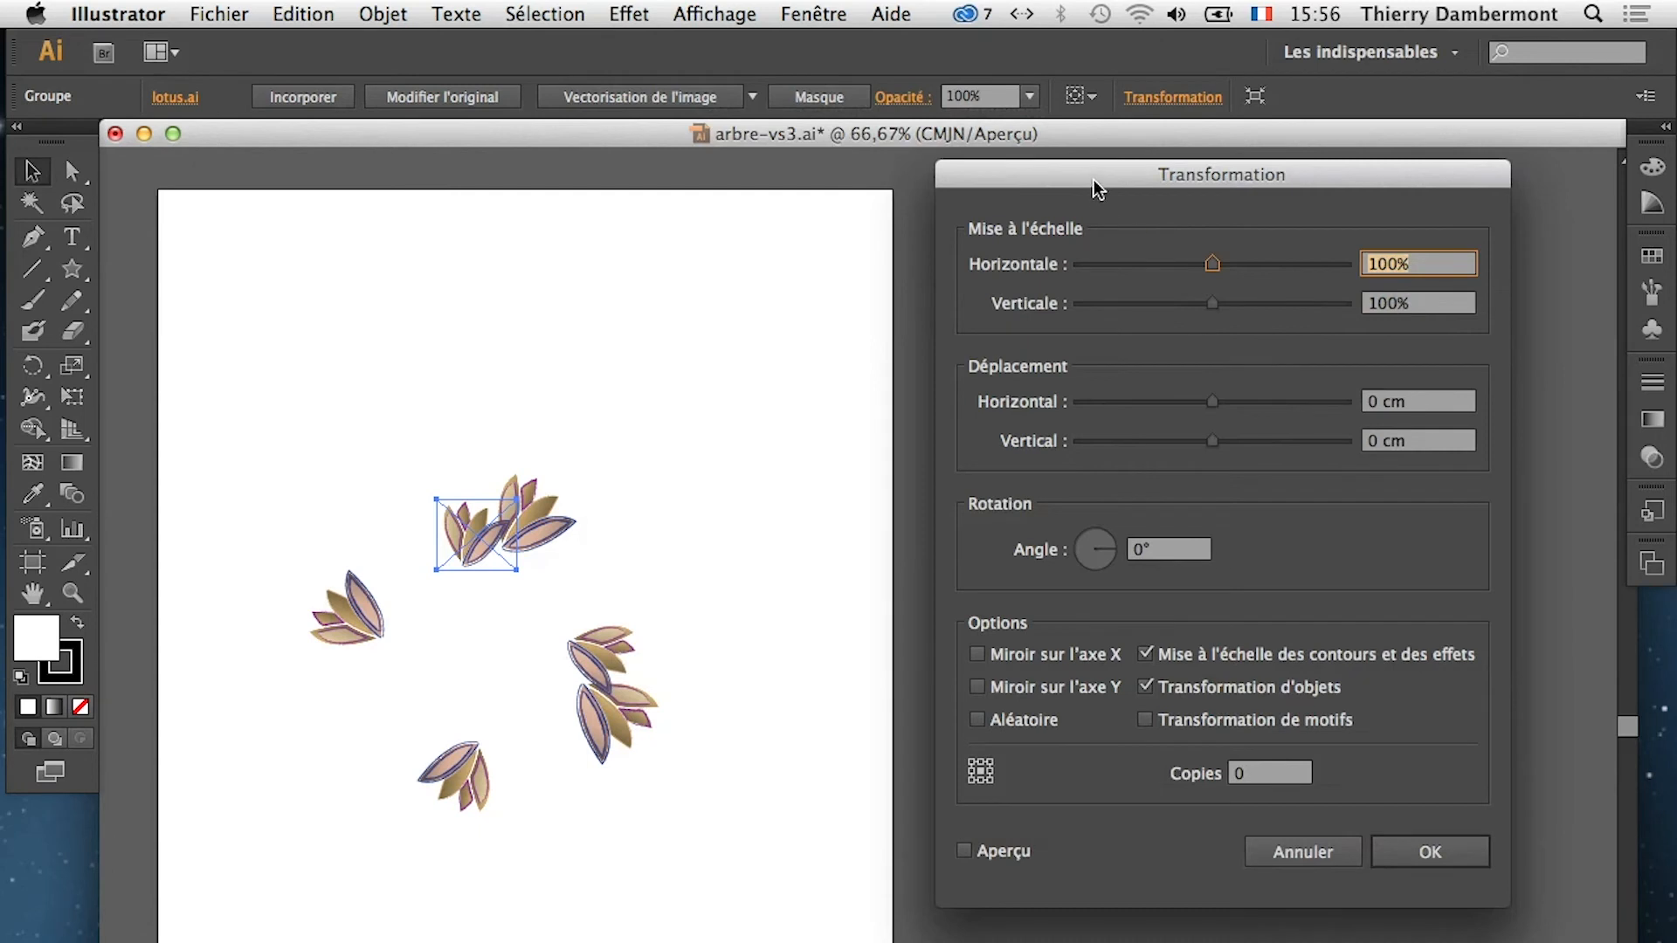
drag(1098, 188, 1019, 213)
click(911, 881)
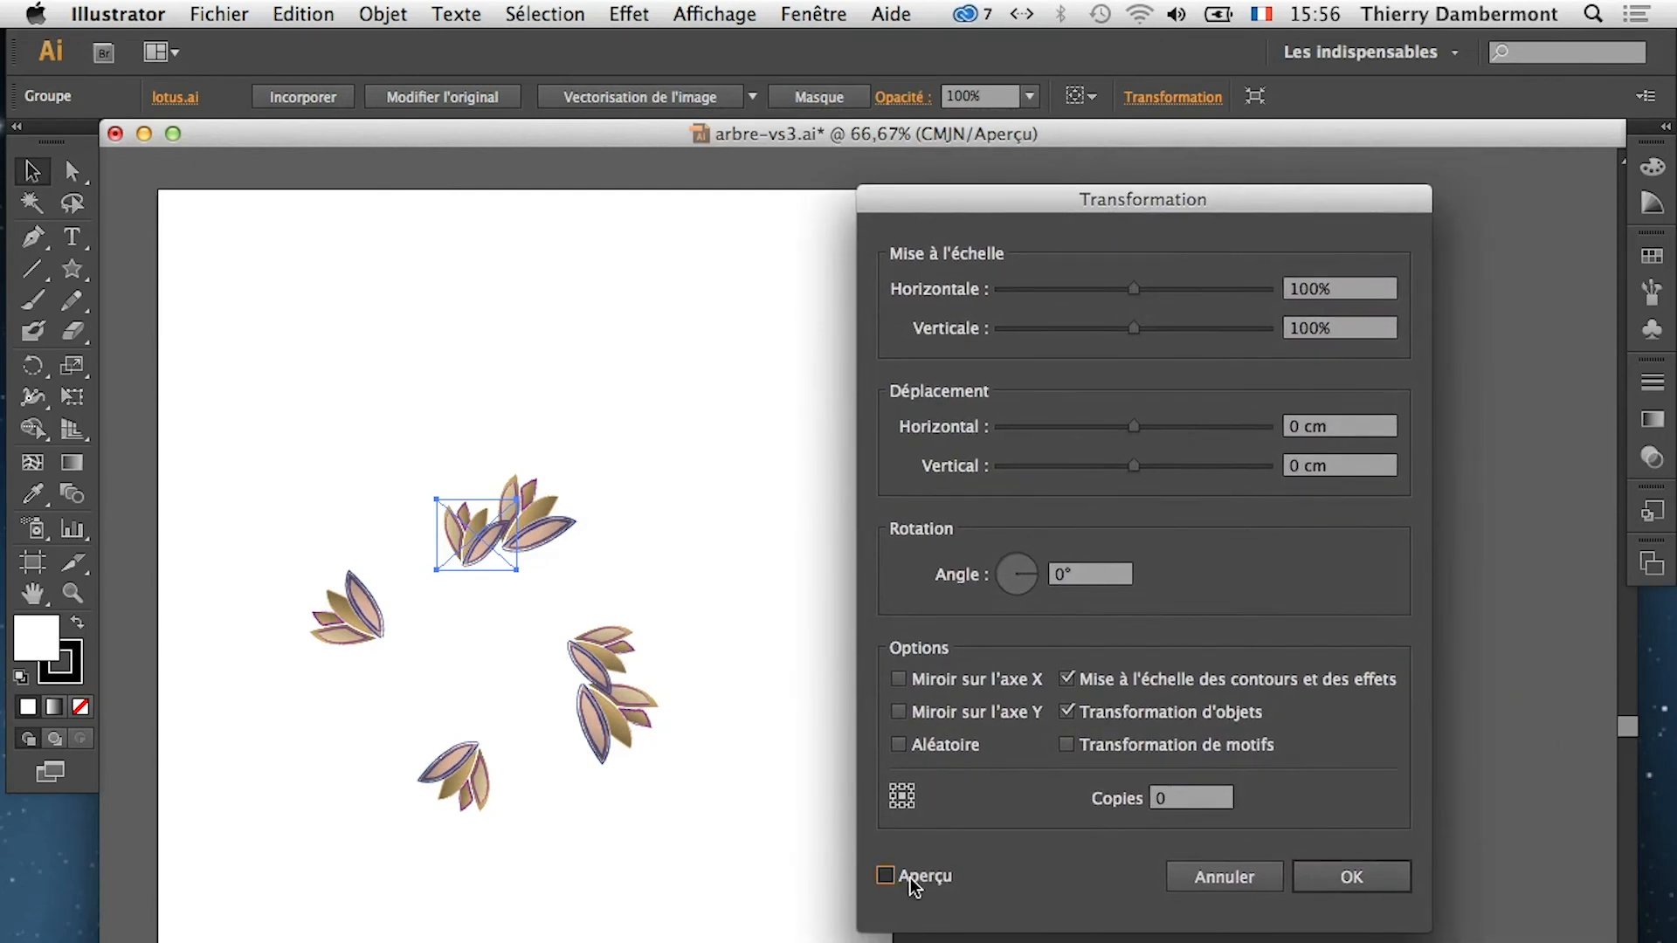
drag(1031, 578, 1009, 594)
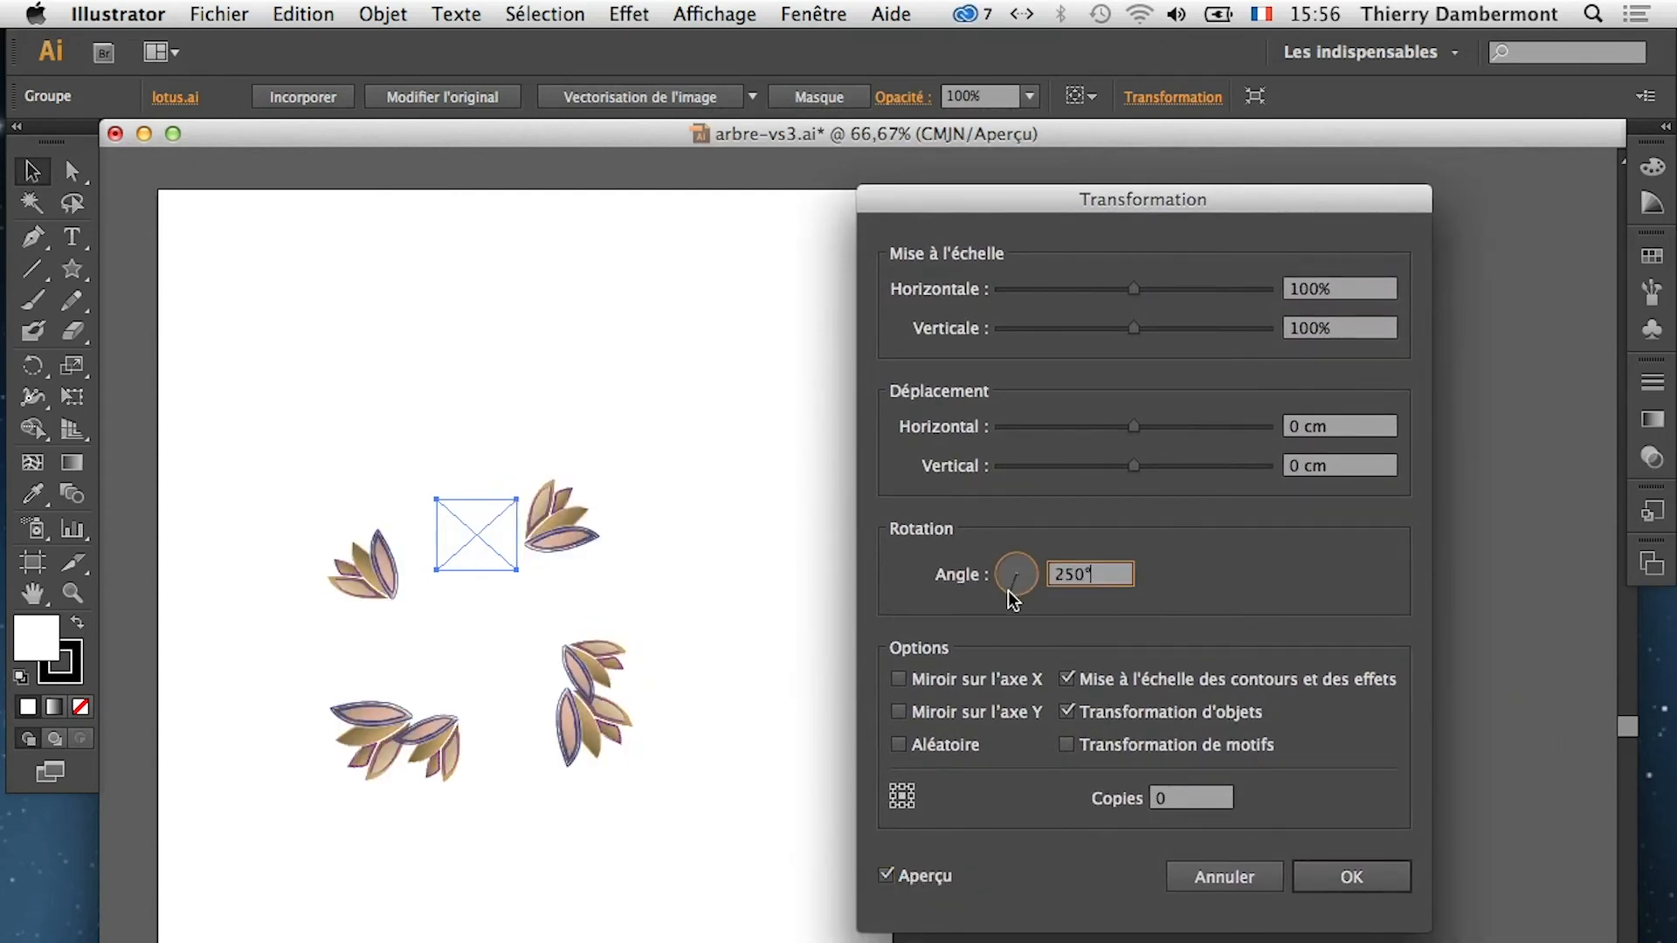
click(1151, 790)
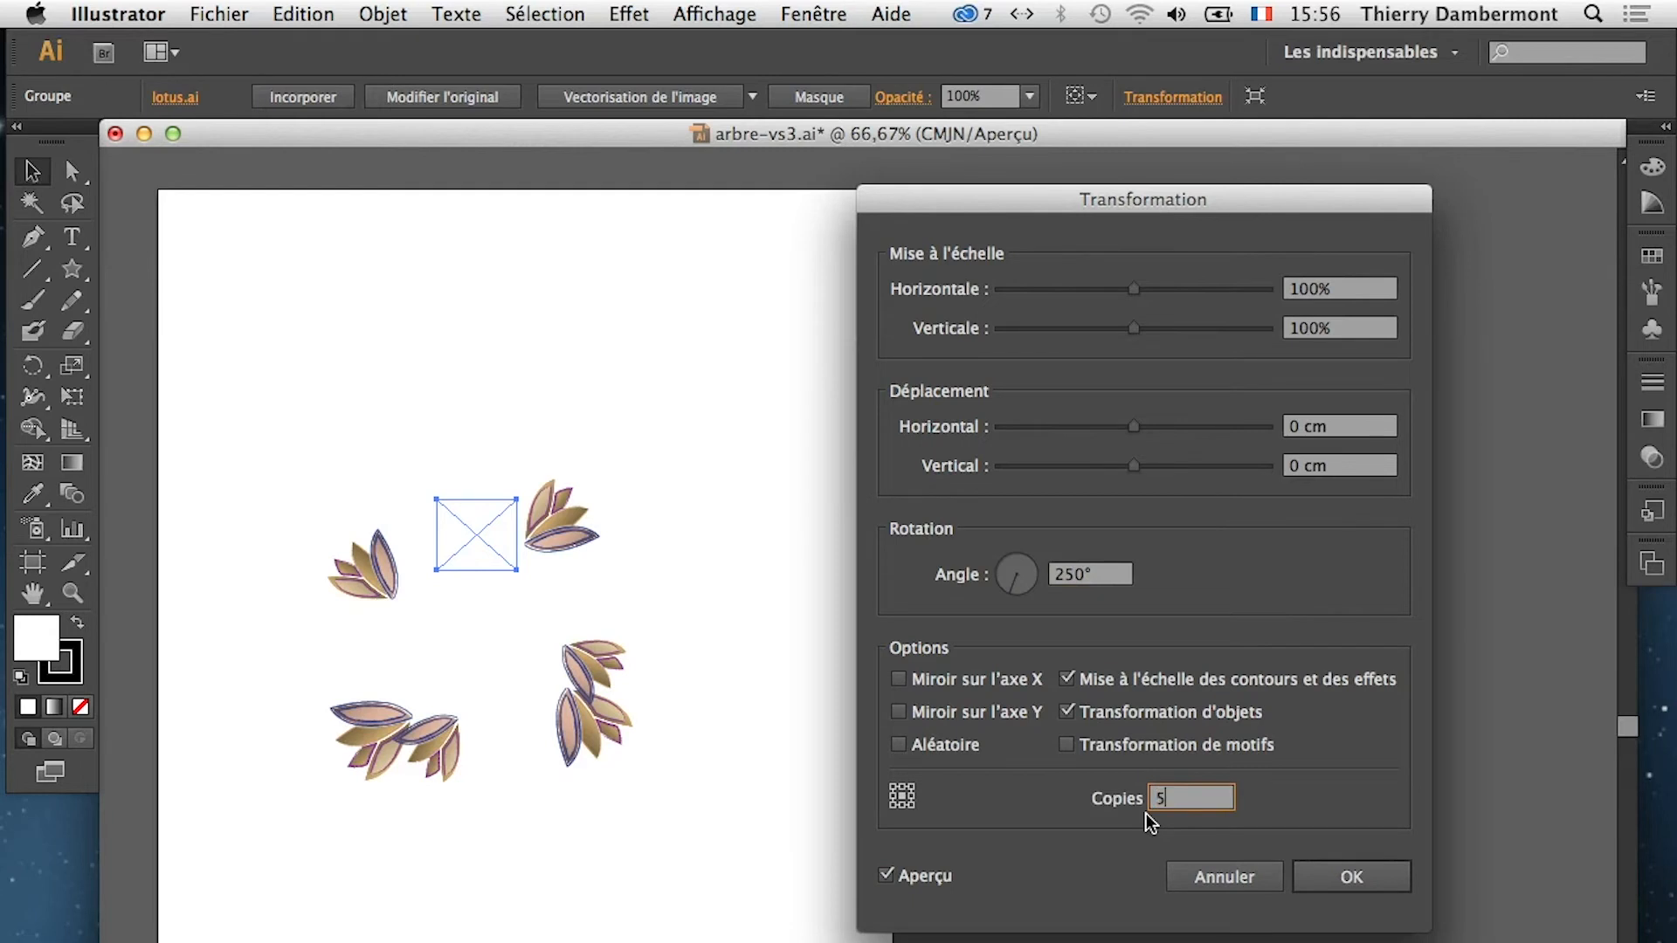
key(Tab)
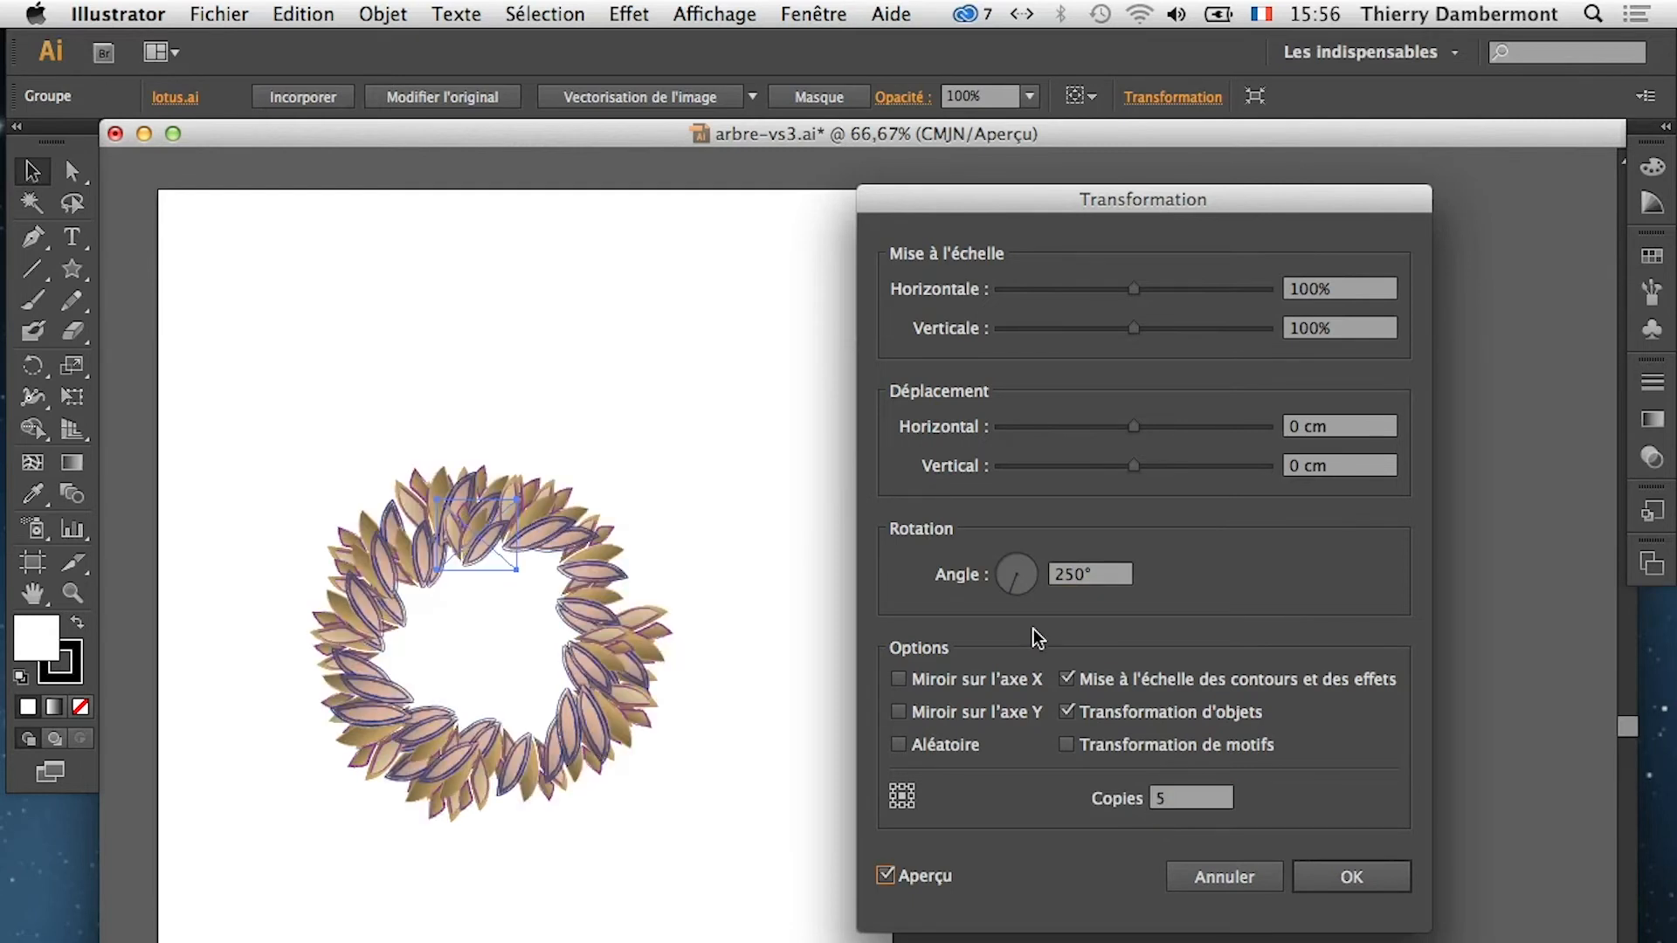
Set the group's Transformation effect to move 2,5753 cm horizontally and 3,5278 cm vertically, with a rotation of 104°
drag(1153, 428, 1222, 463)
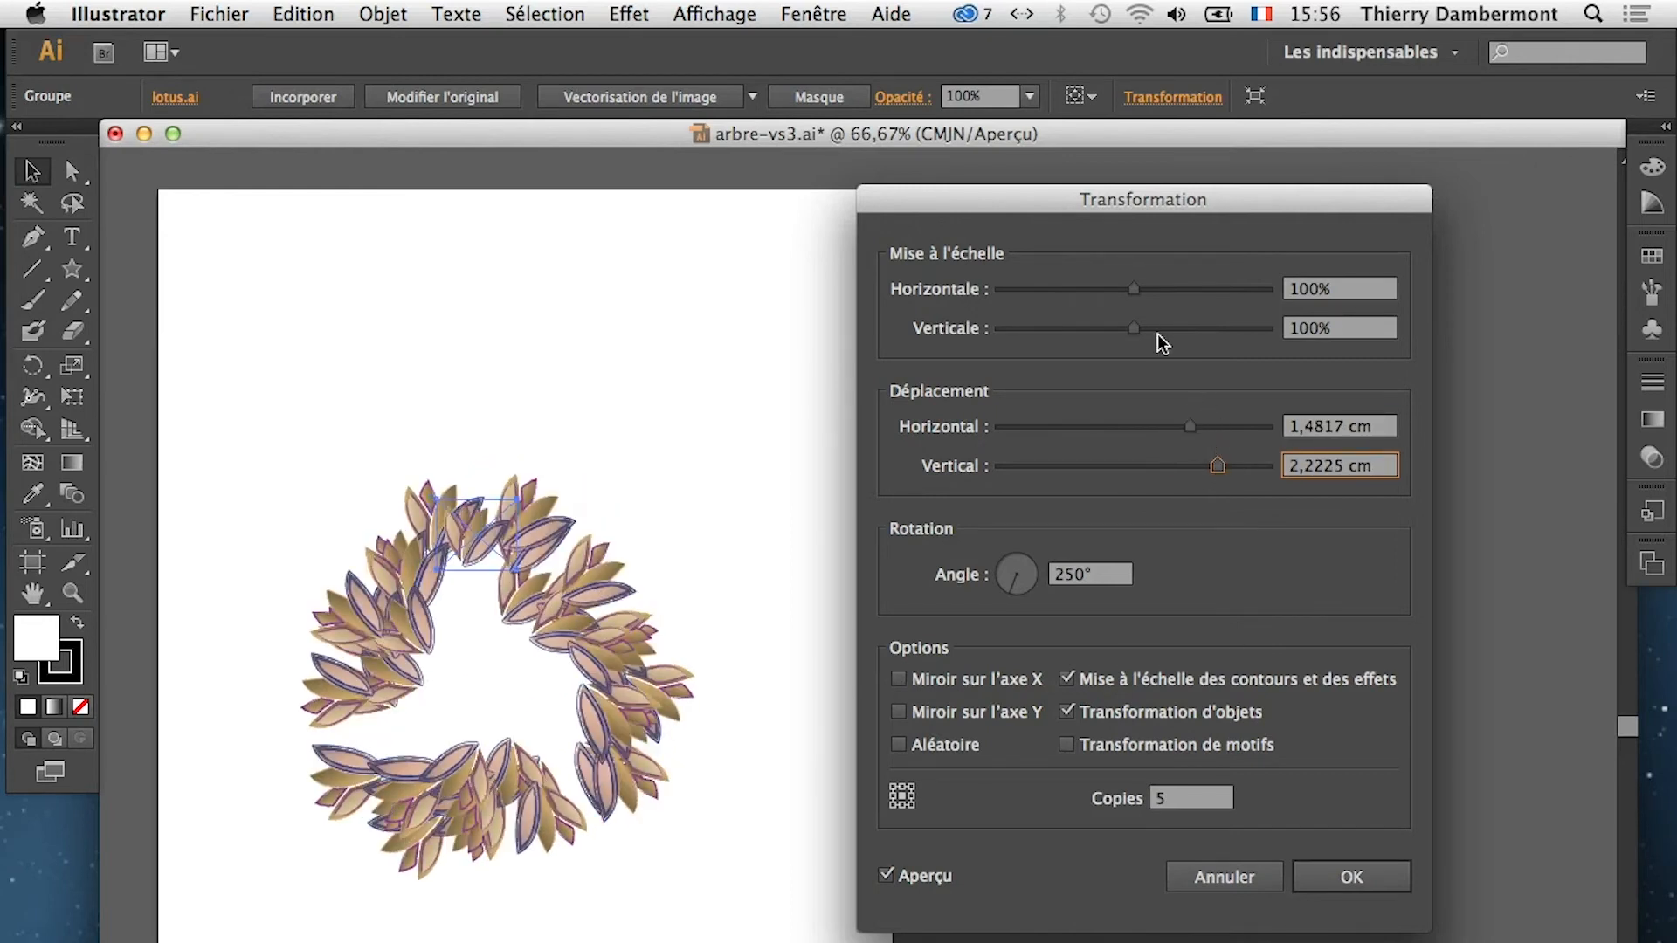
drag(1013, 583, 1013, 559)
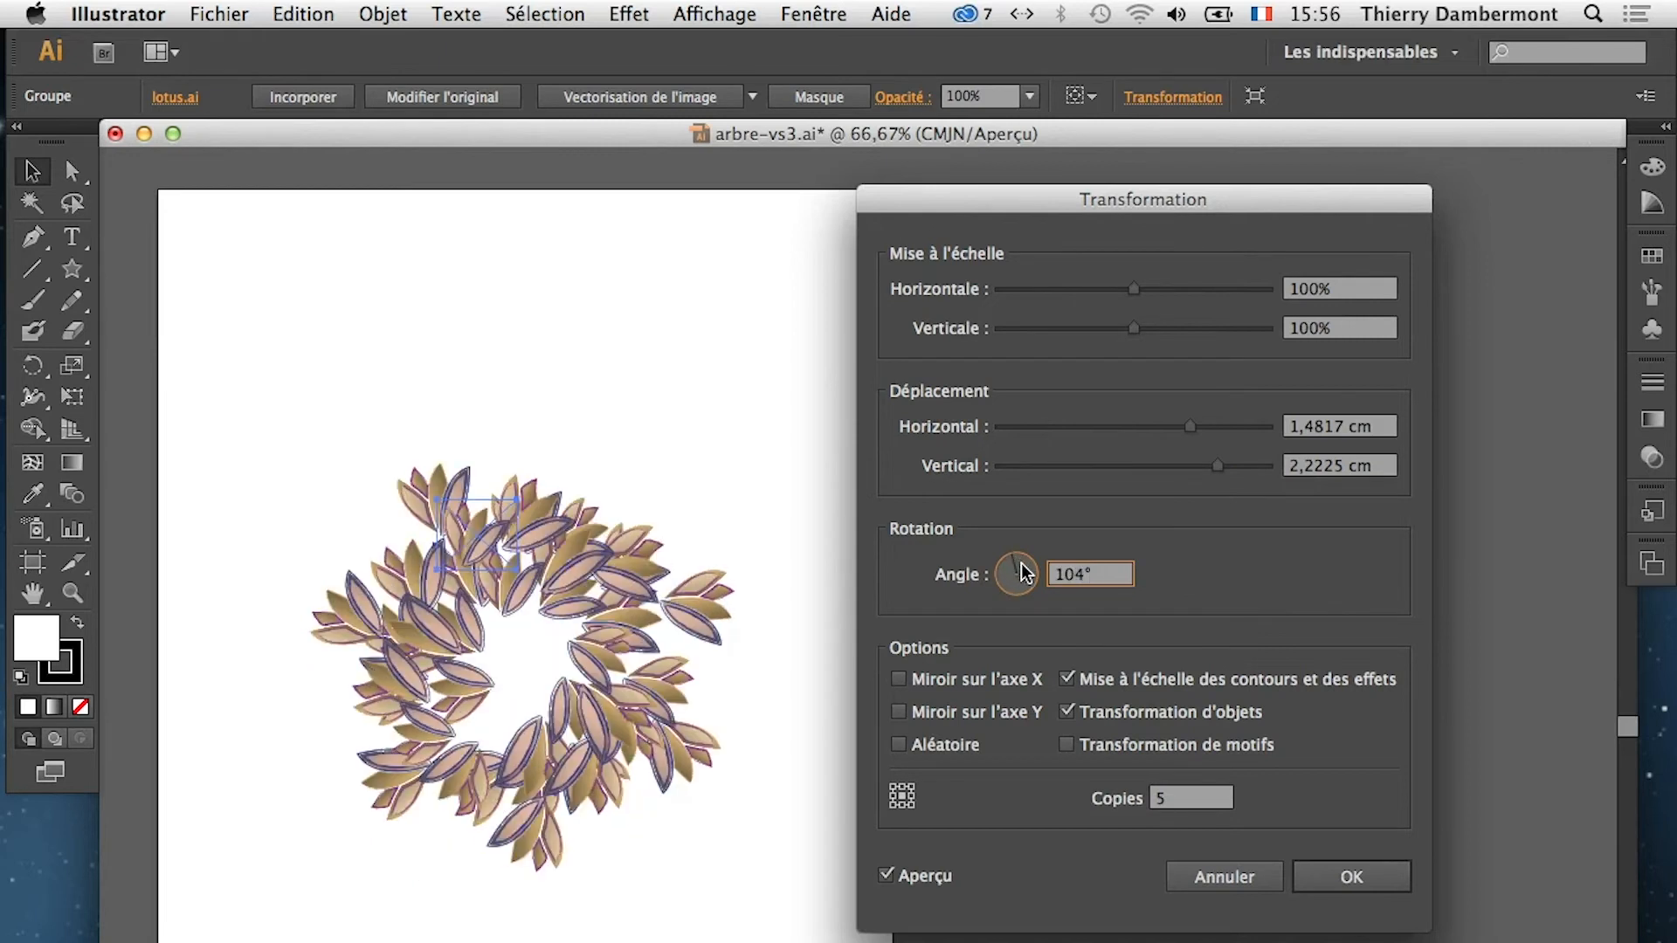
drag(1209, 428, 1231, 427)
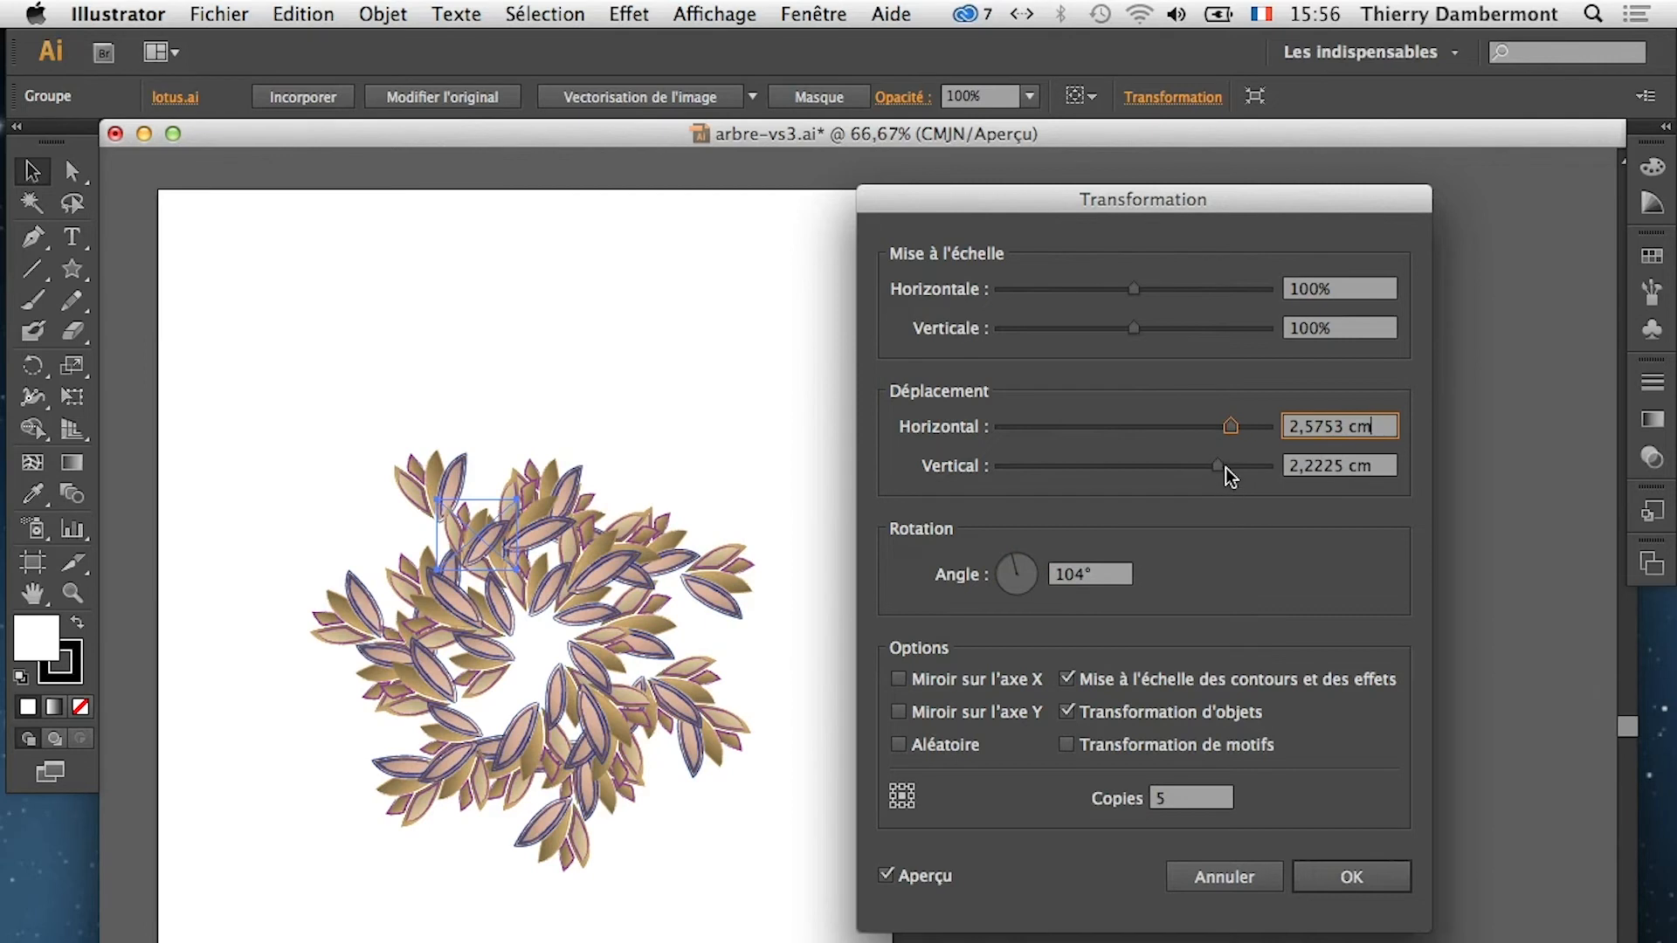
click(1249, 466)
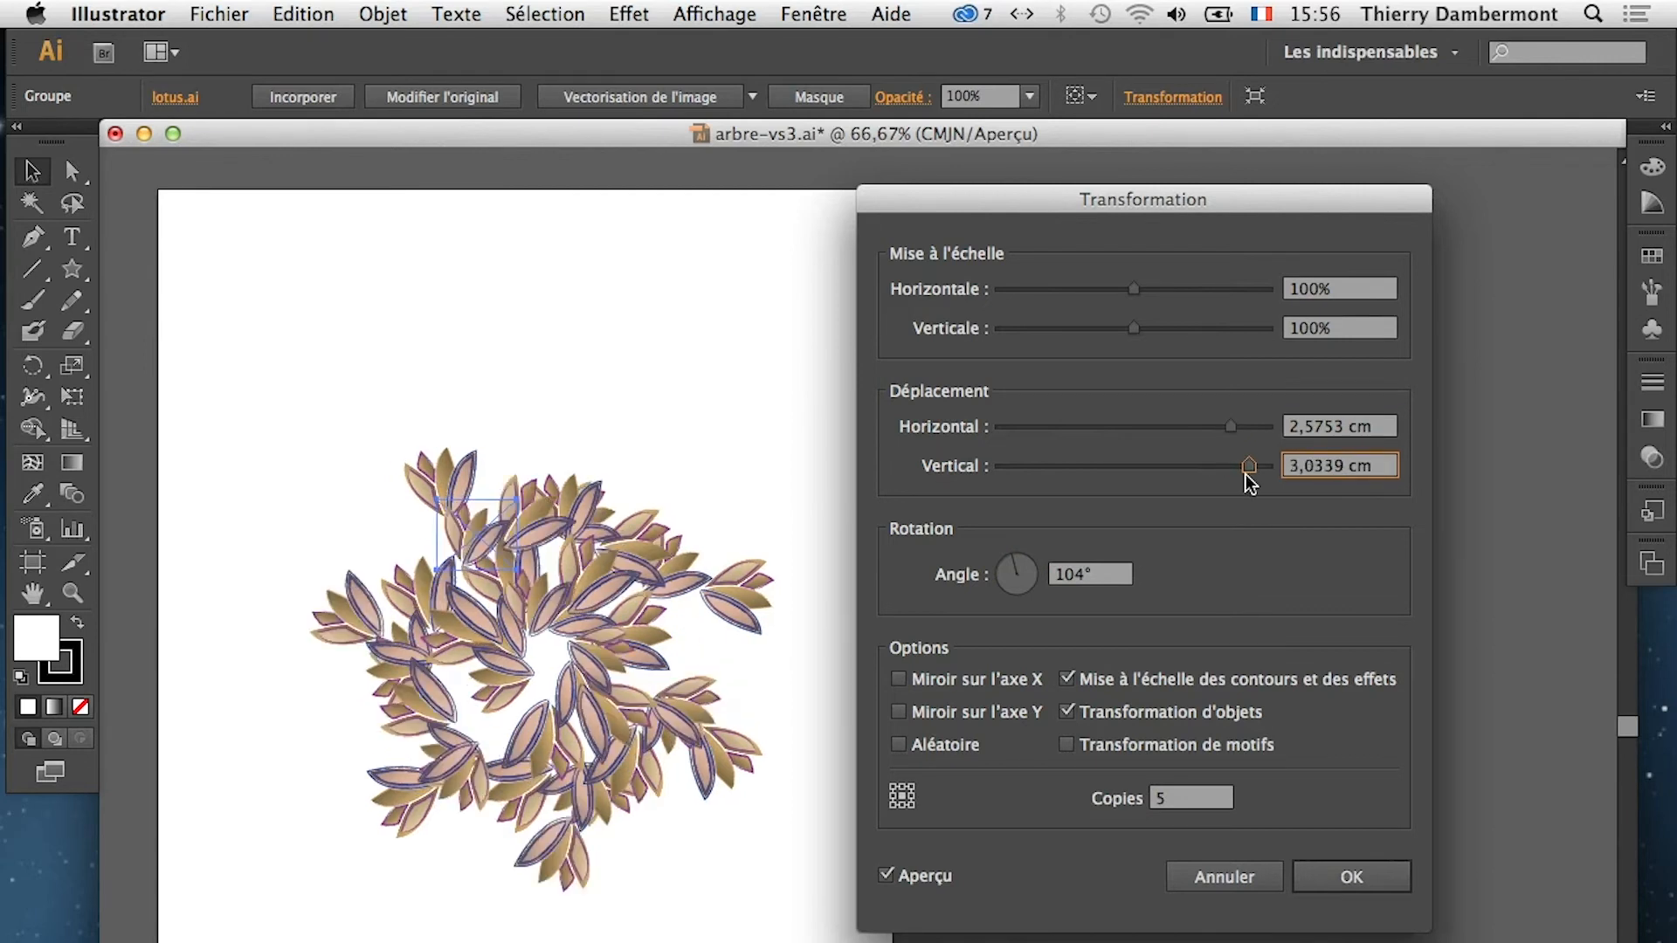
drag(1251, 478, 1265, 473)
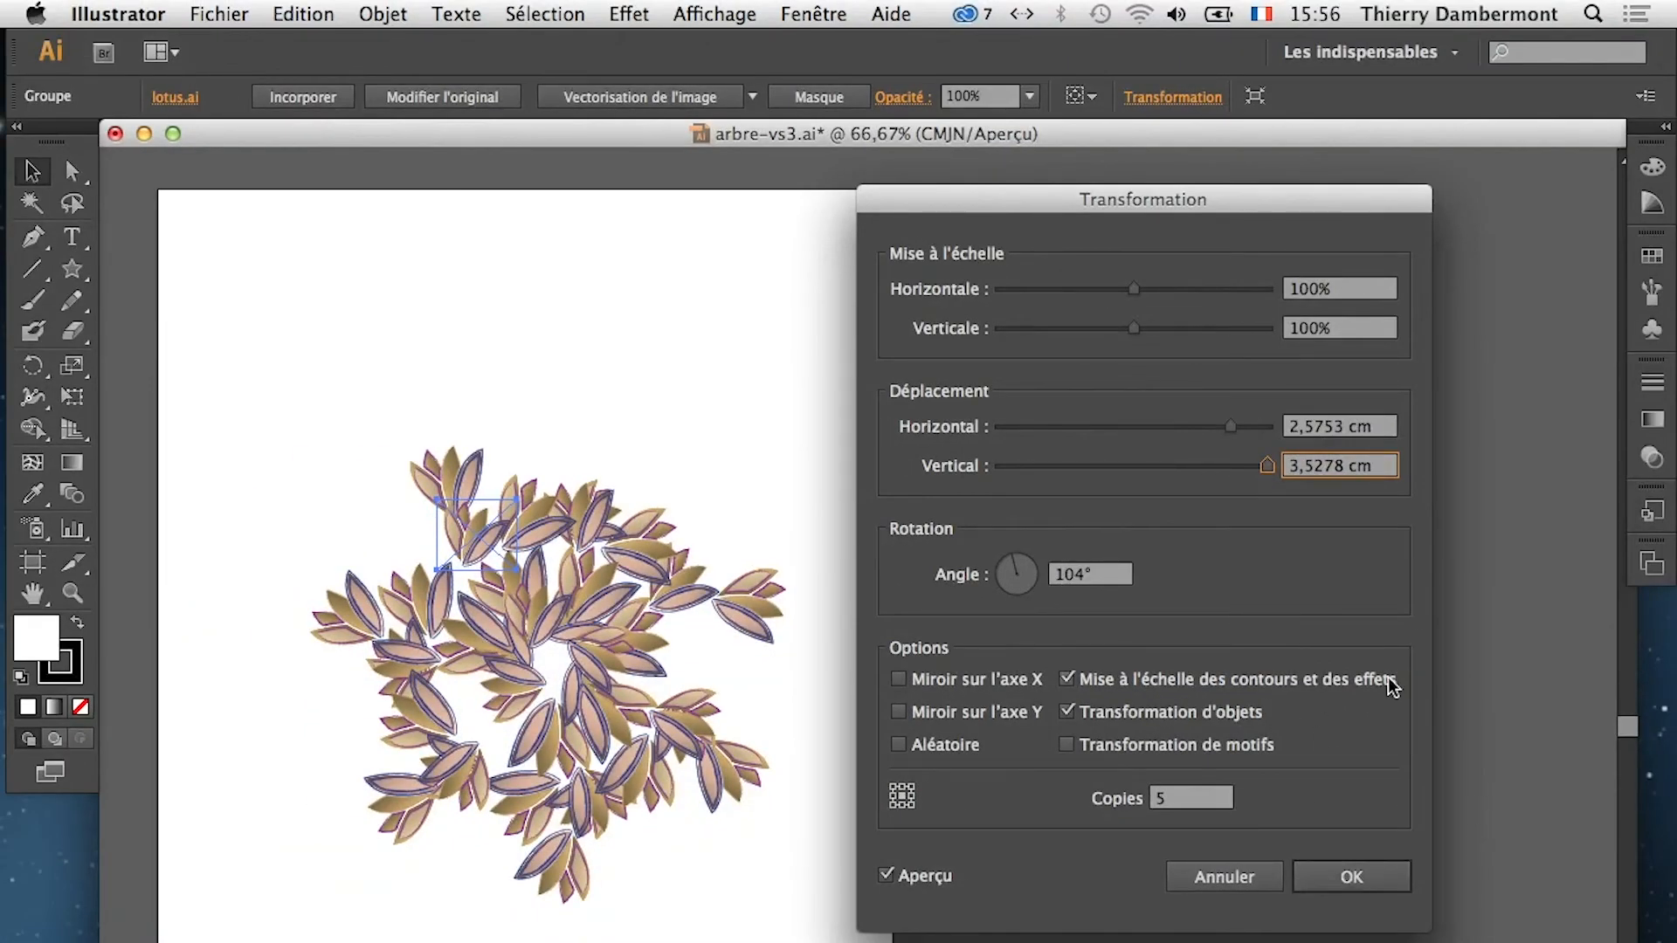
Try a horizontal and vertical scale of 105% in the group's Transformation effect
click(1331, 288)
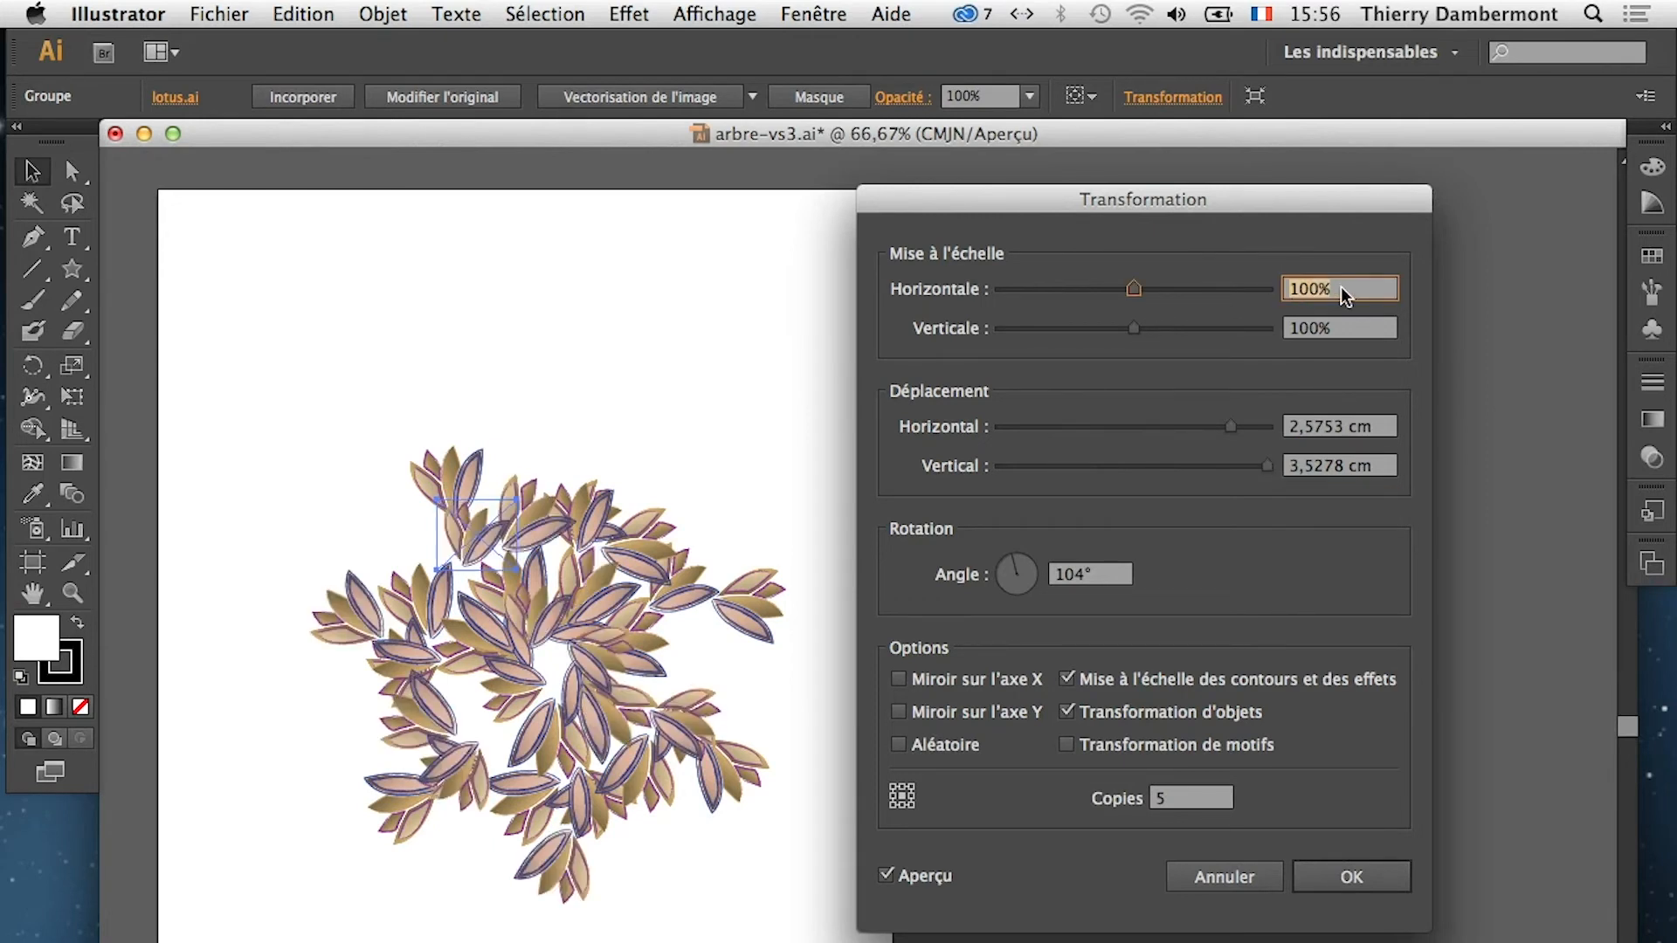
text(105)
key(Tab)
text(105)
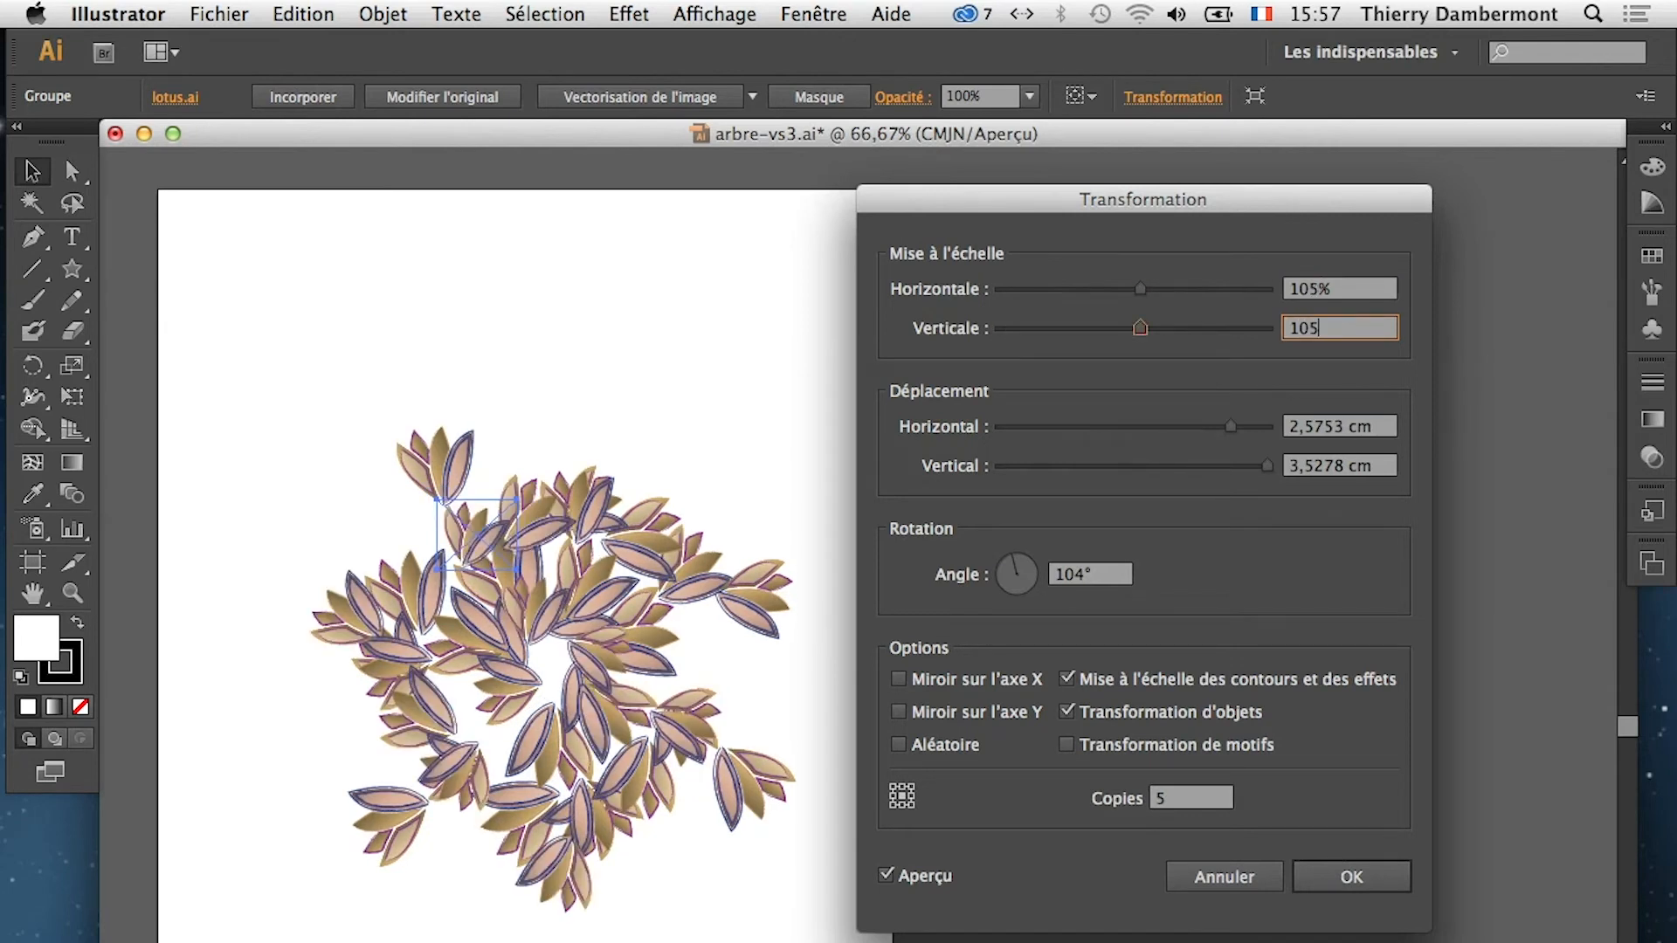
key(Tab)
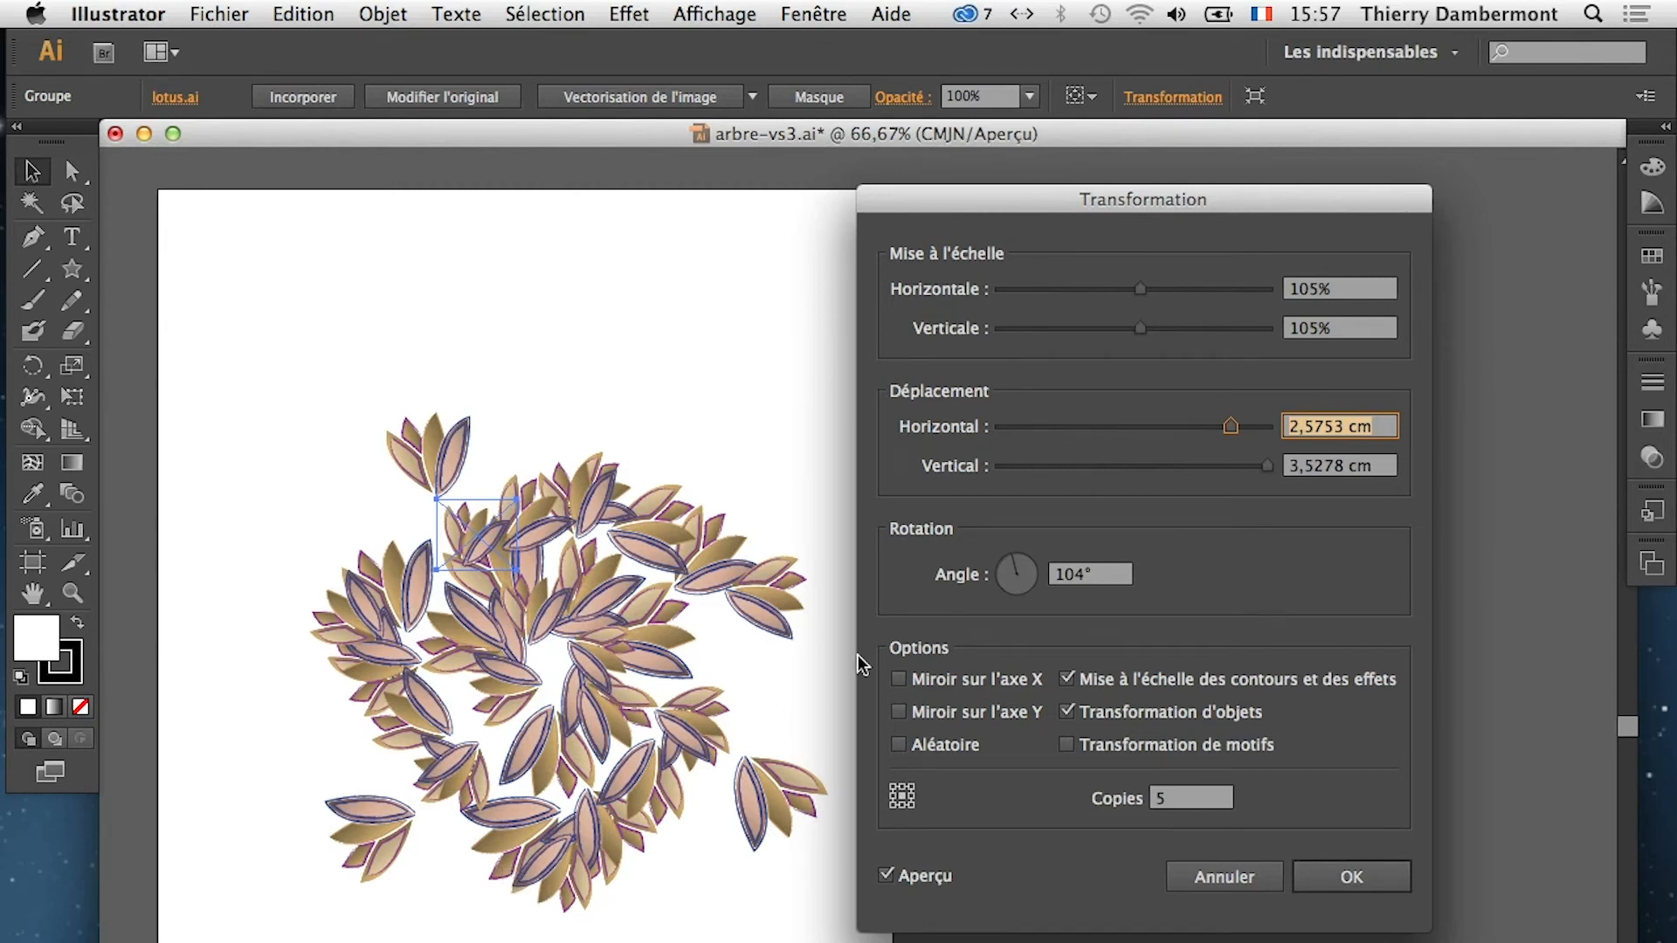
Set the horizontal and vertical scale back to 100% and apply the Transformation effect to the group
double_click(1329, 288)
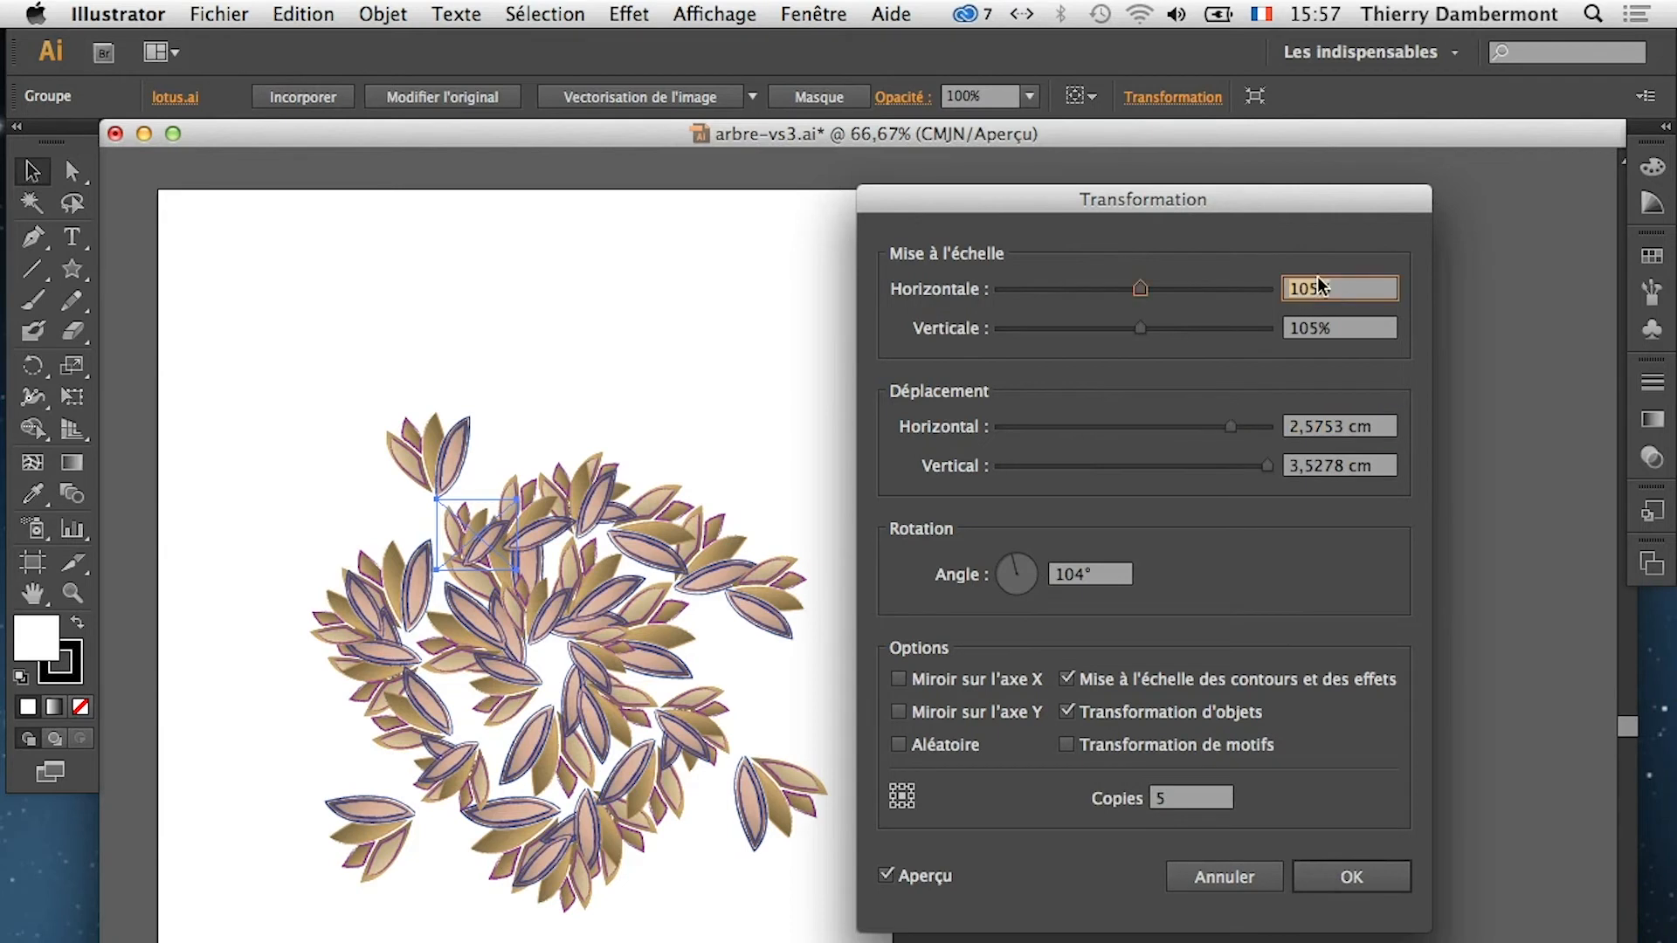
text(100)
key(Tab)
text(100)
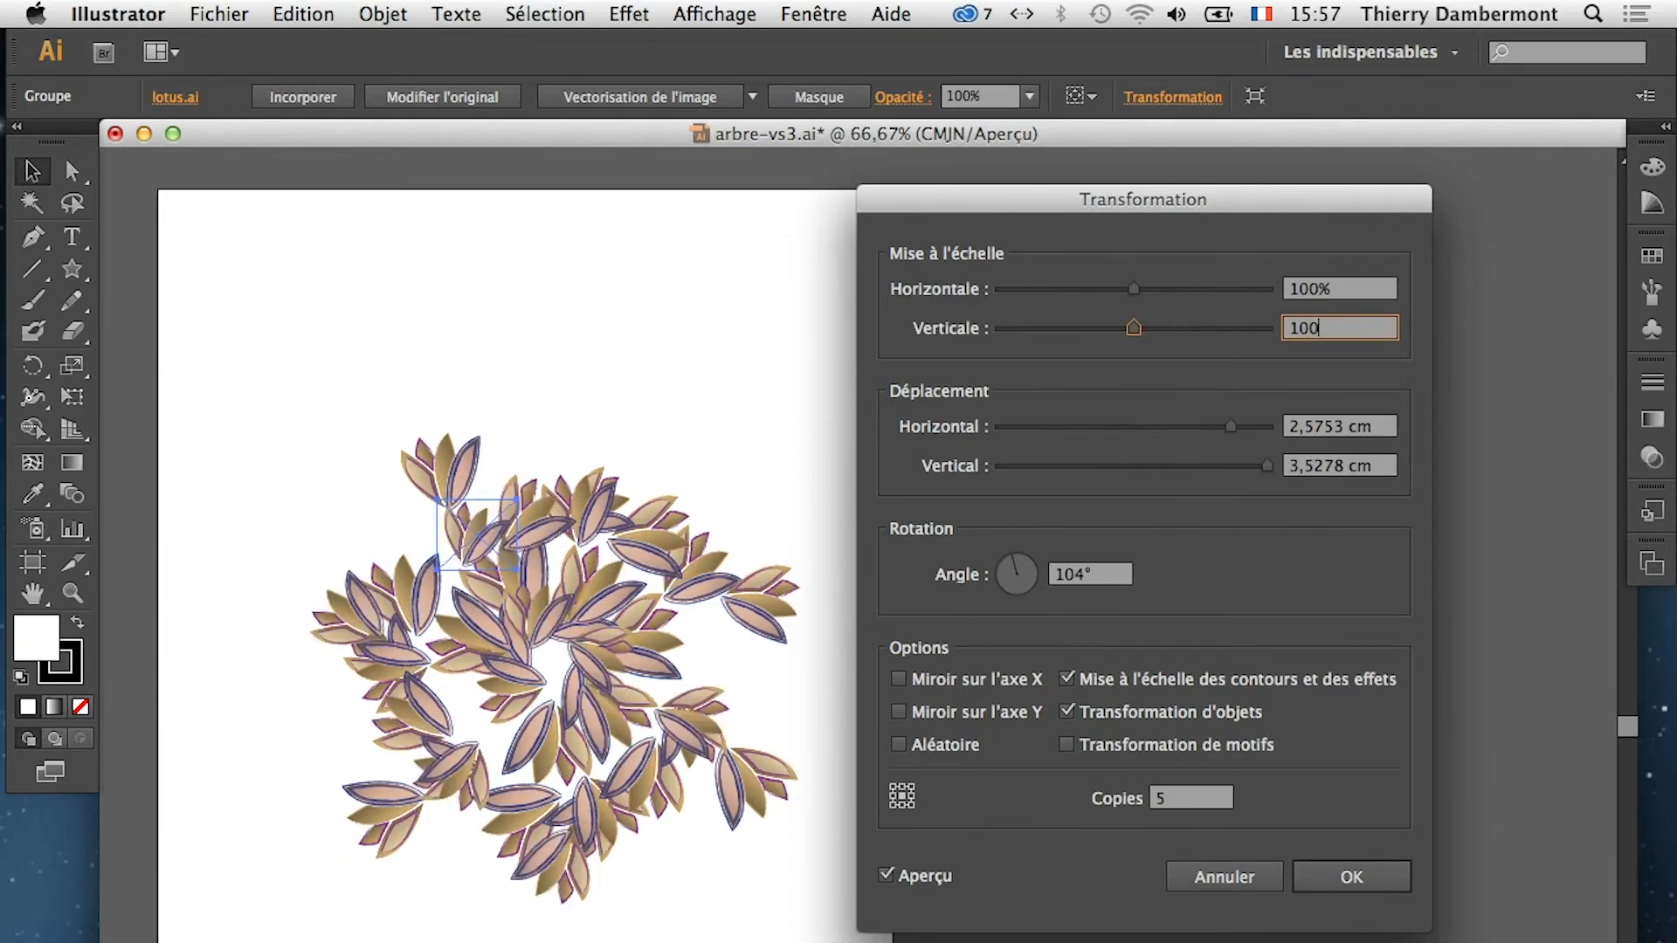
key(Tab)
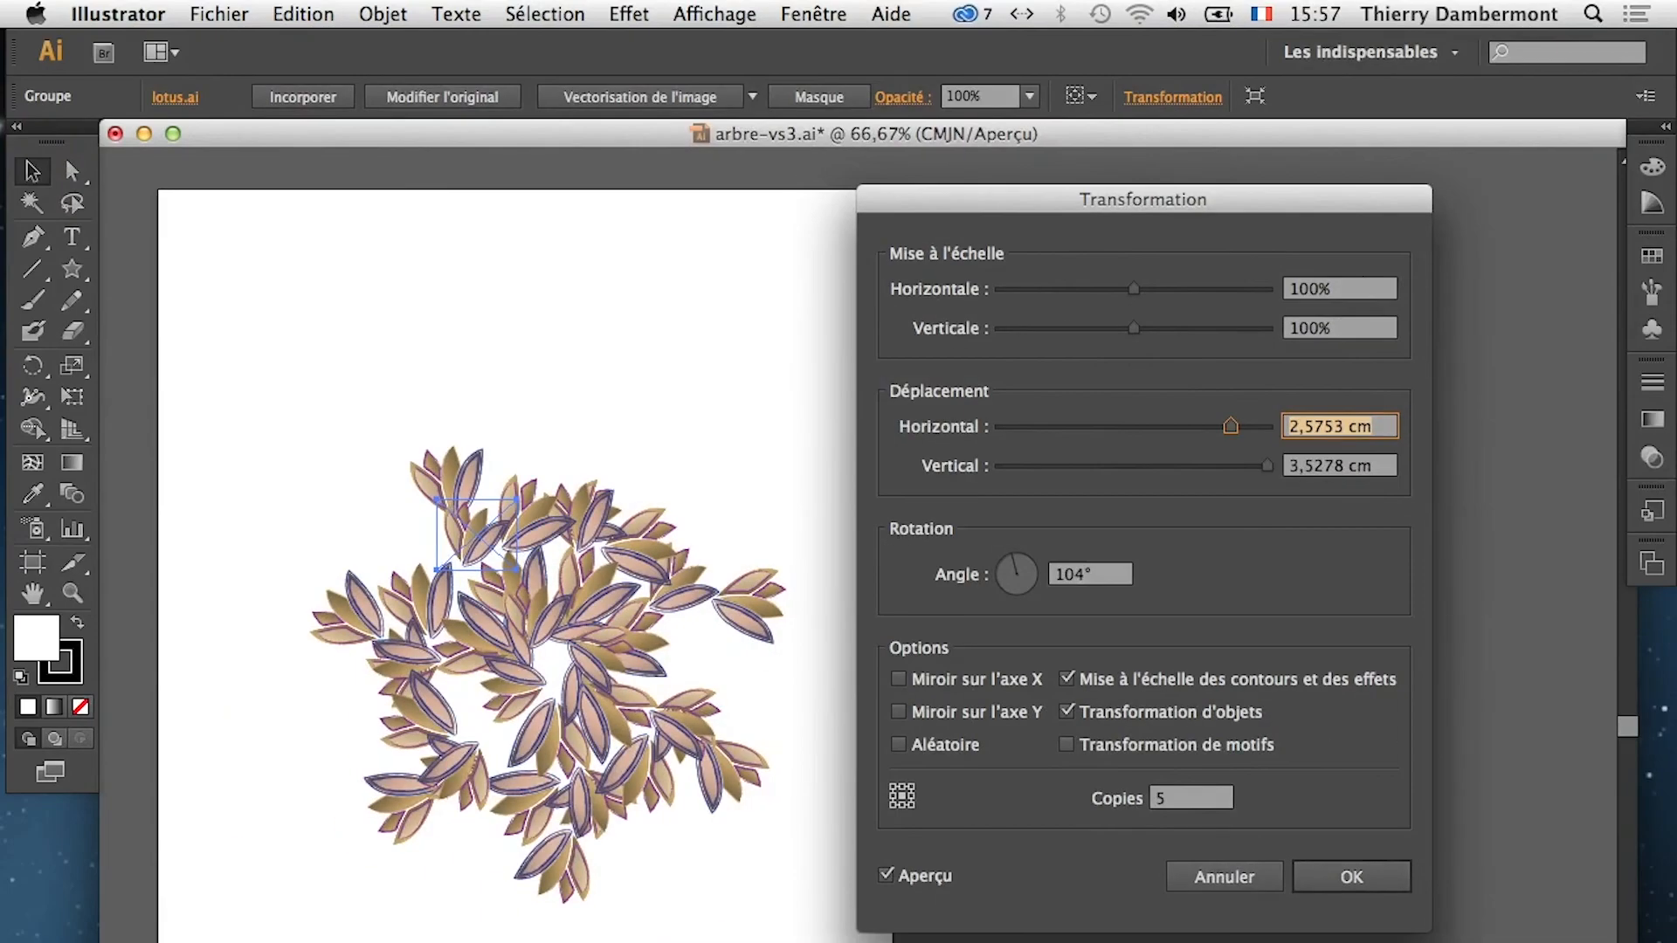
click(1378, 880)
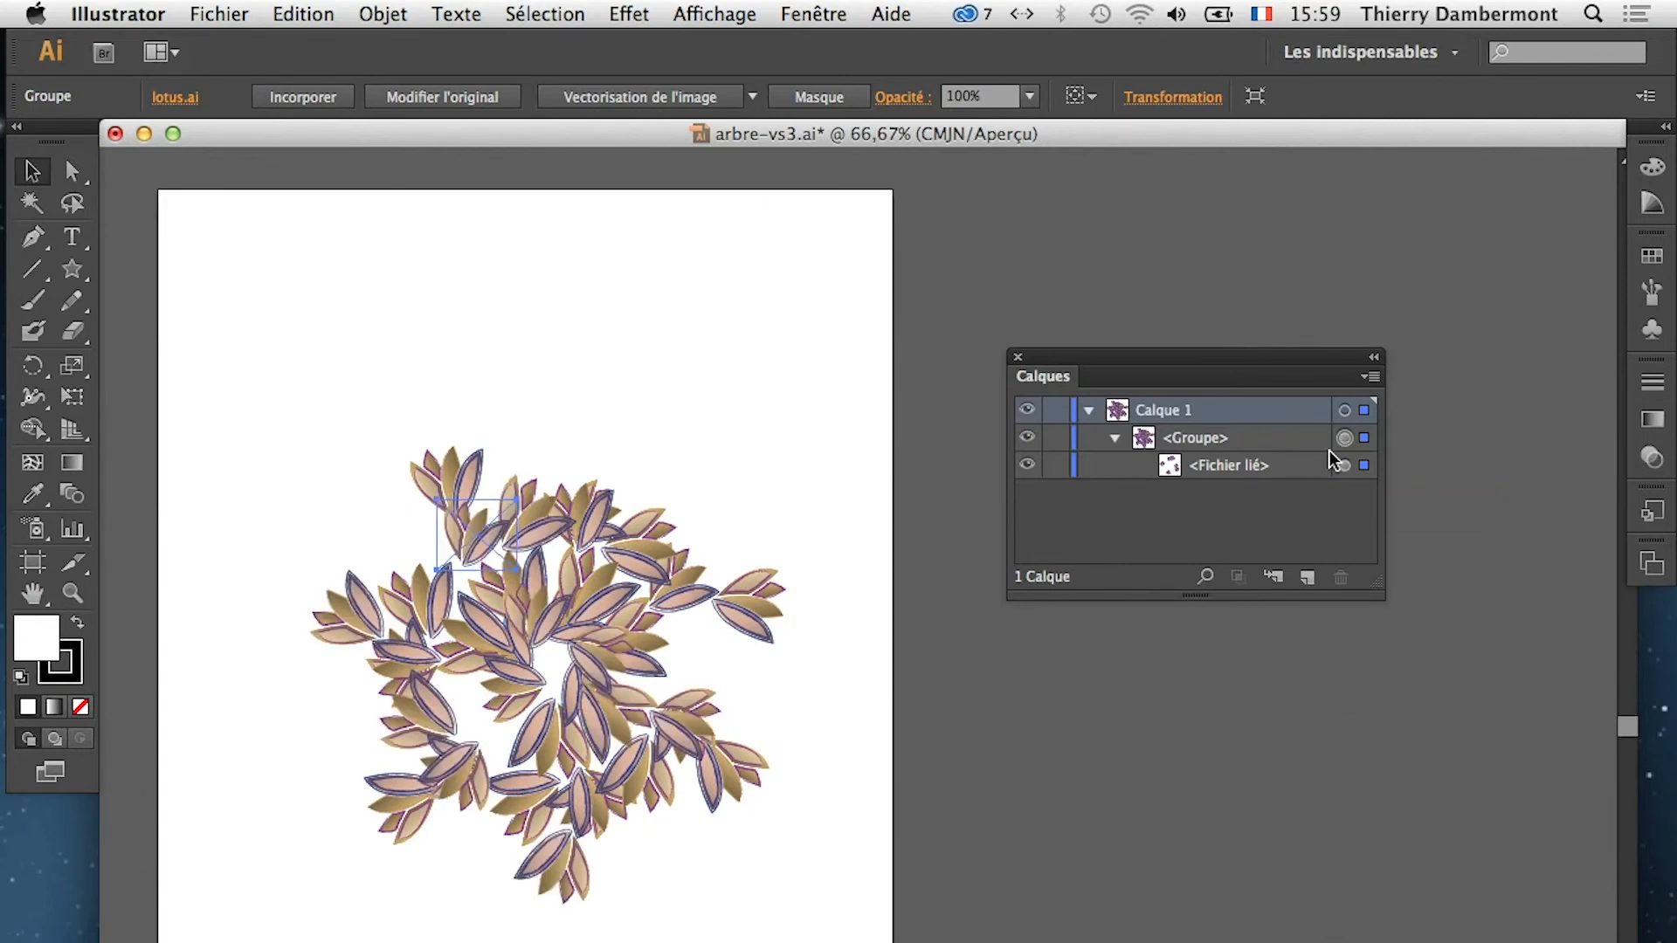
Widen the Calques panel and save the document
drag(1380, 587, 1489, 592)
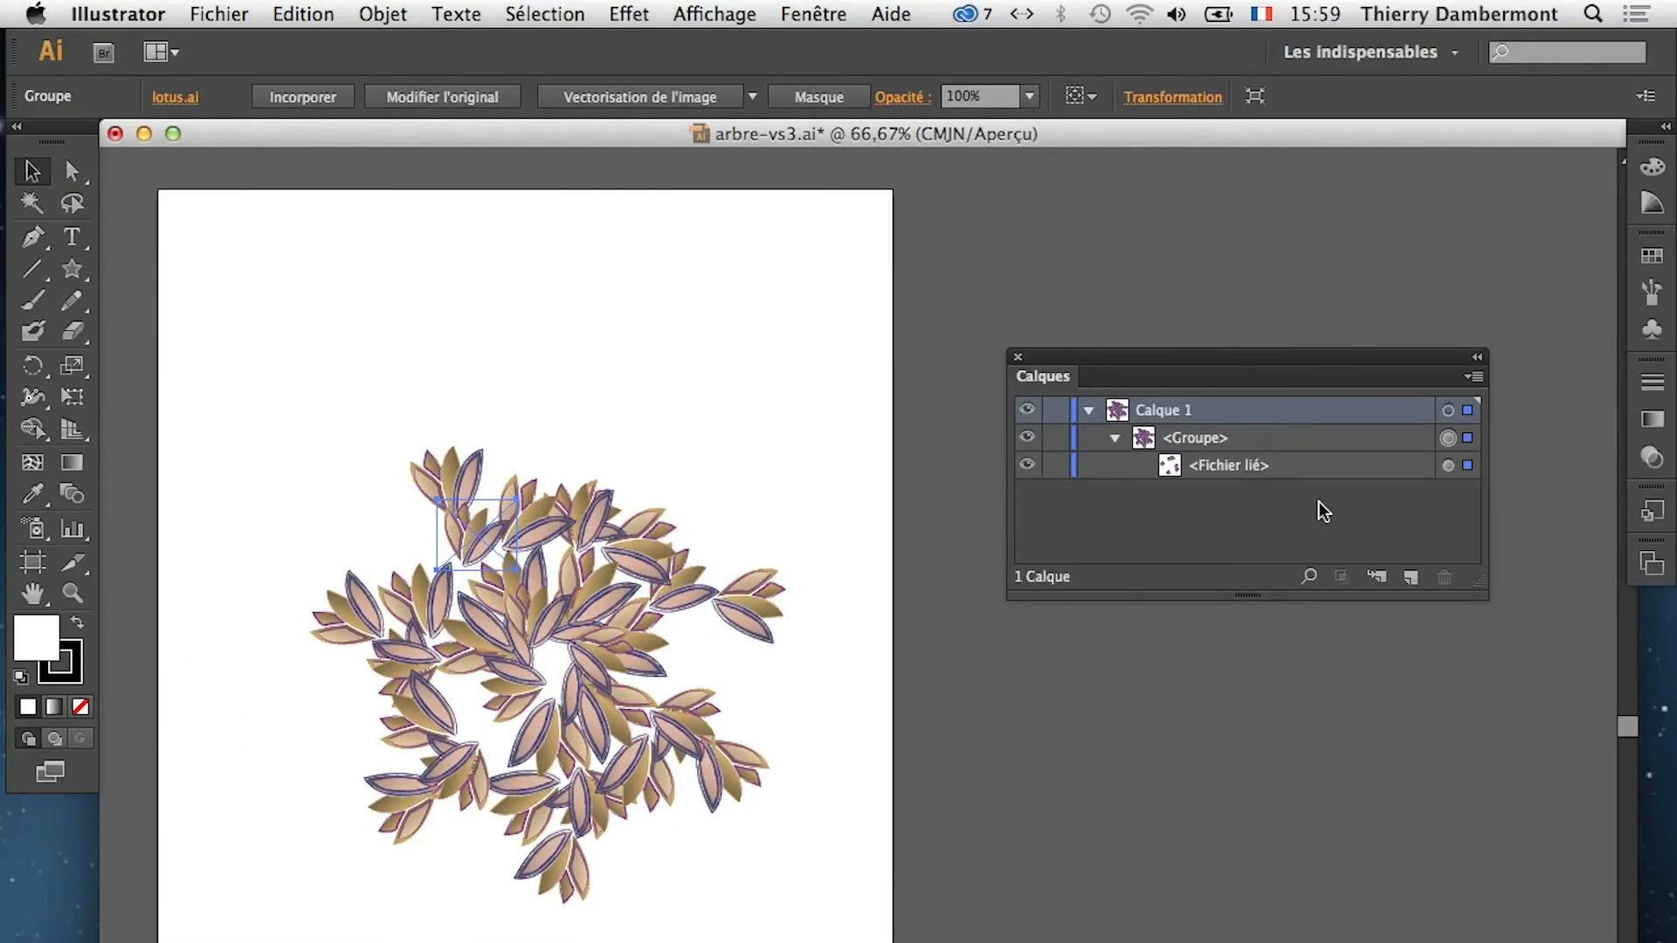
click(234, 13)
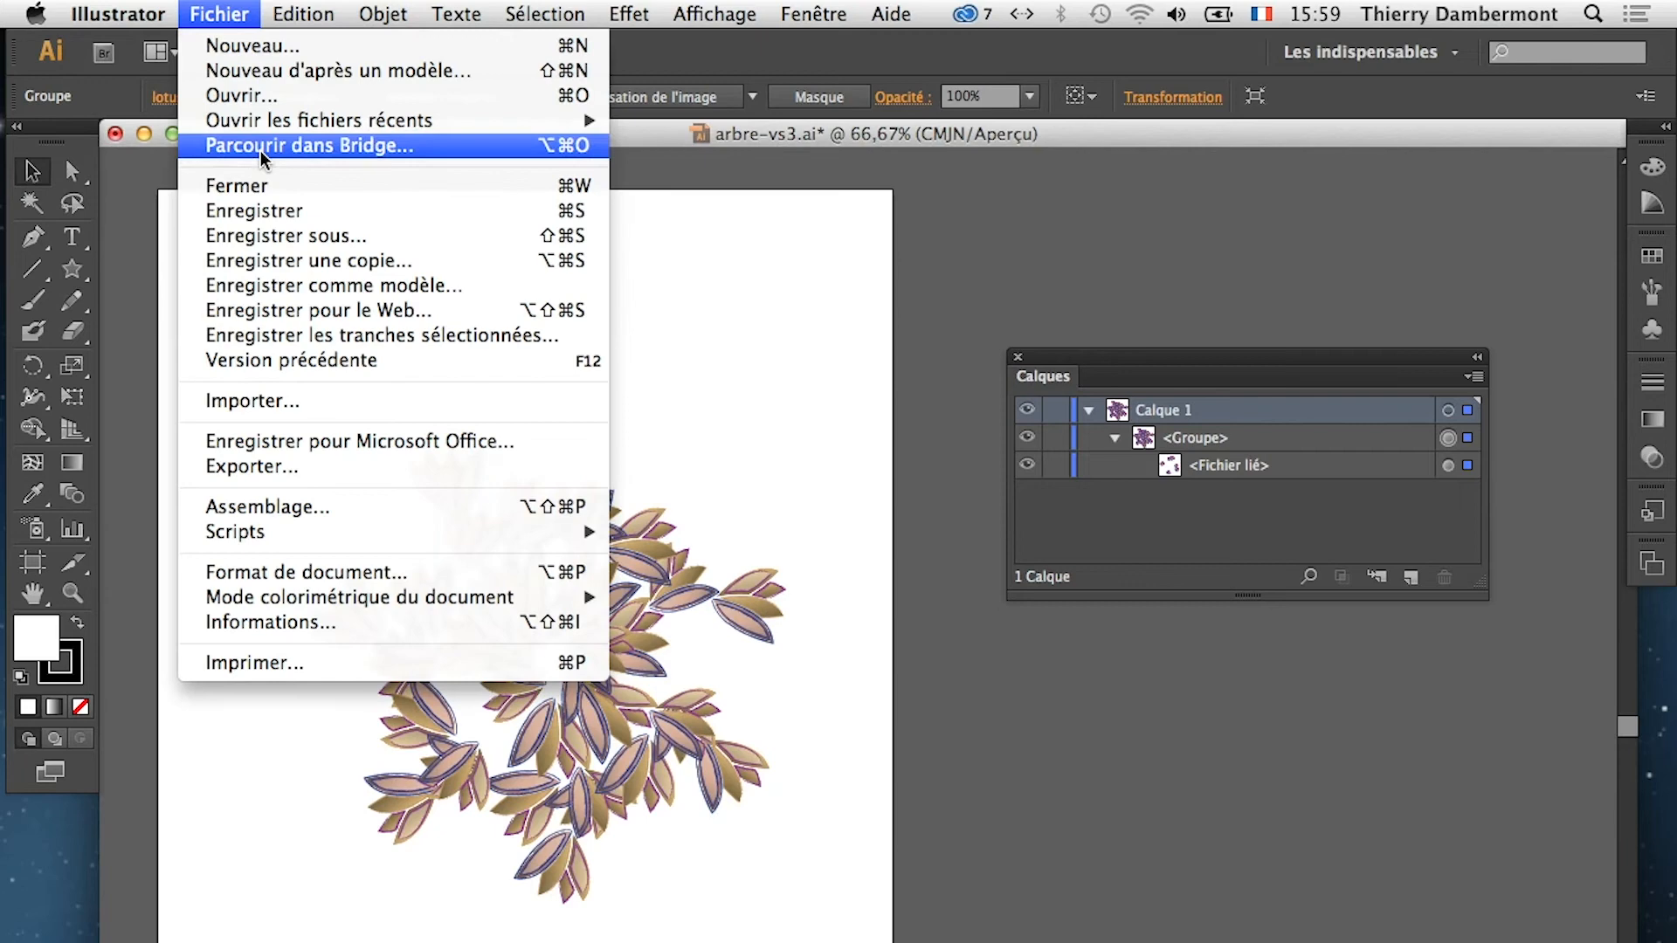
click(278, 214)
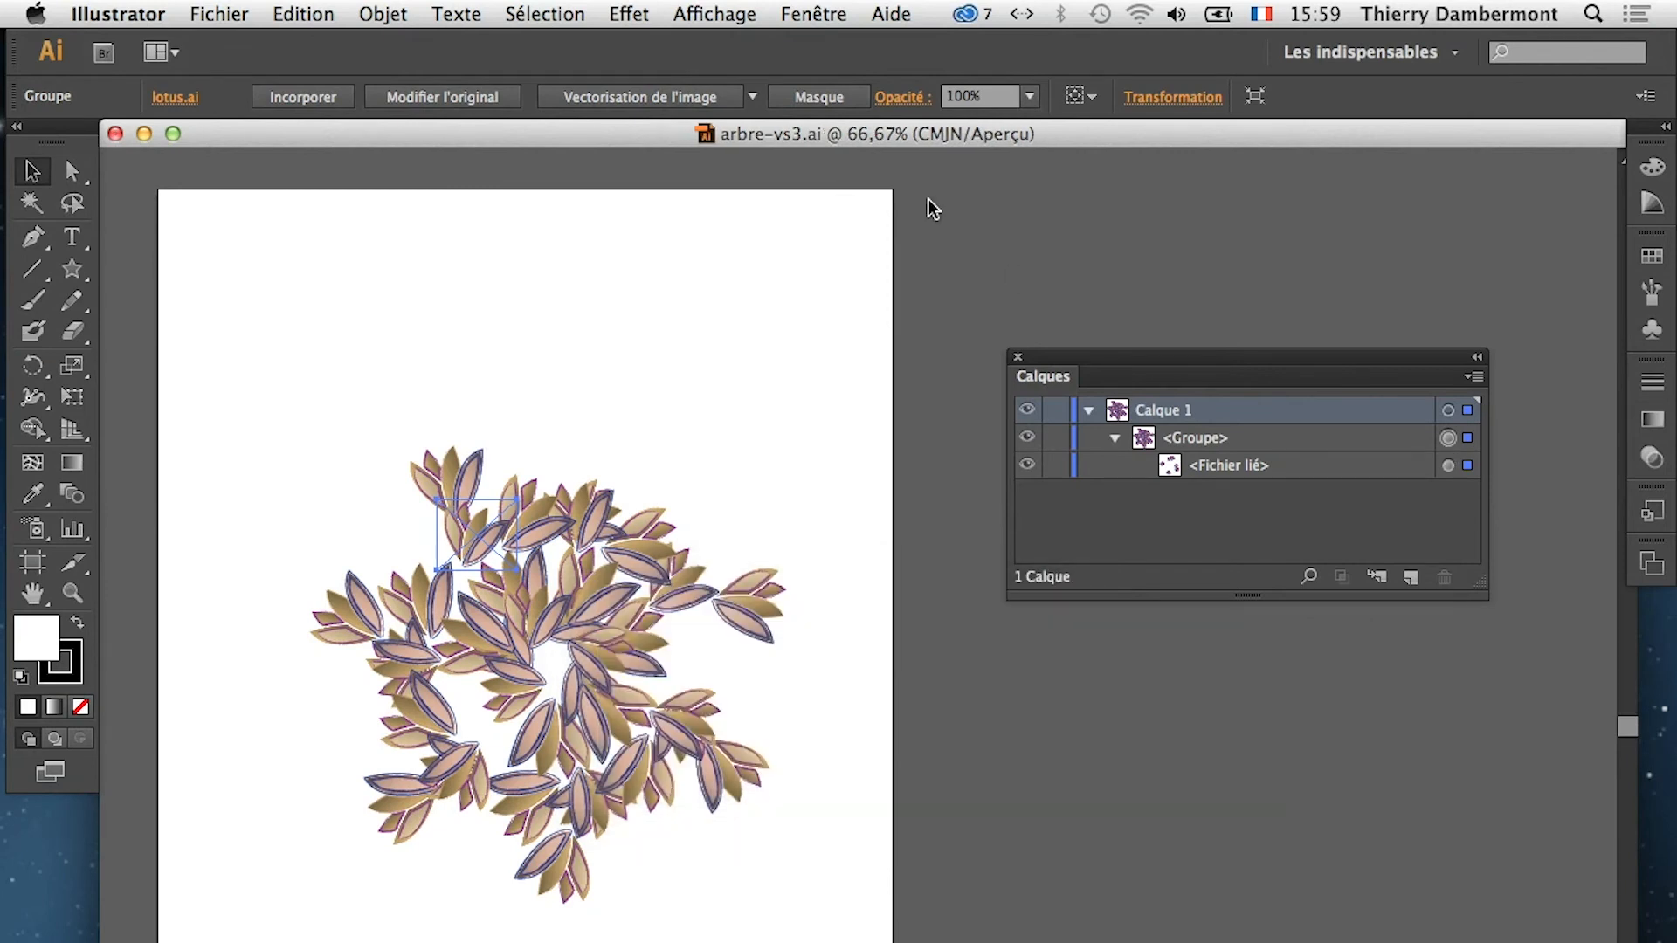
Try to nest the selected group inside another group, and move the Calques panel closer to the artwork
click(384, 15)
click(411, 113)
drag(1159, 356, 997, 284)
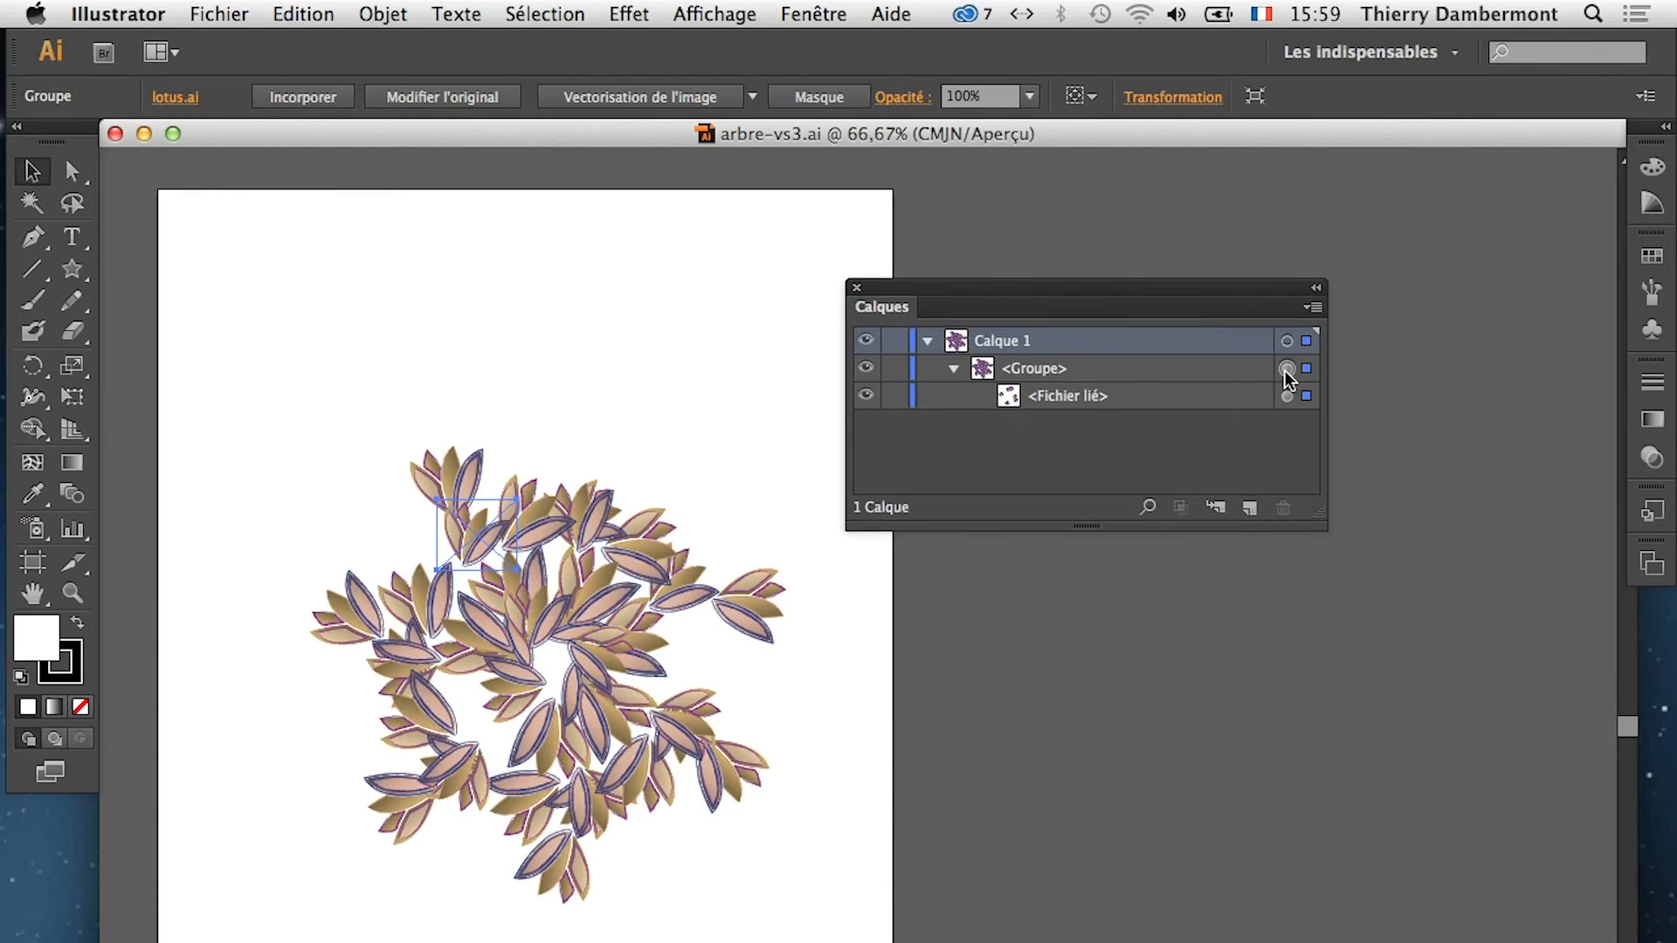
click(383, 13)
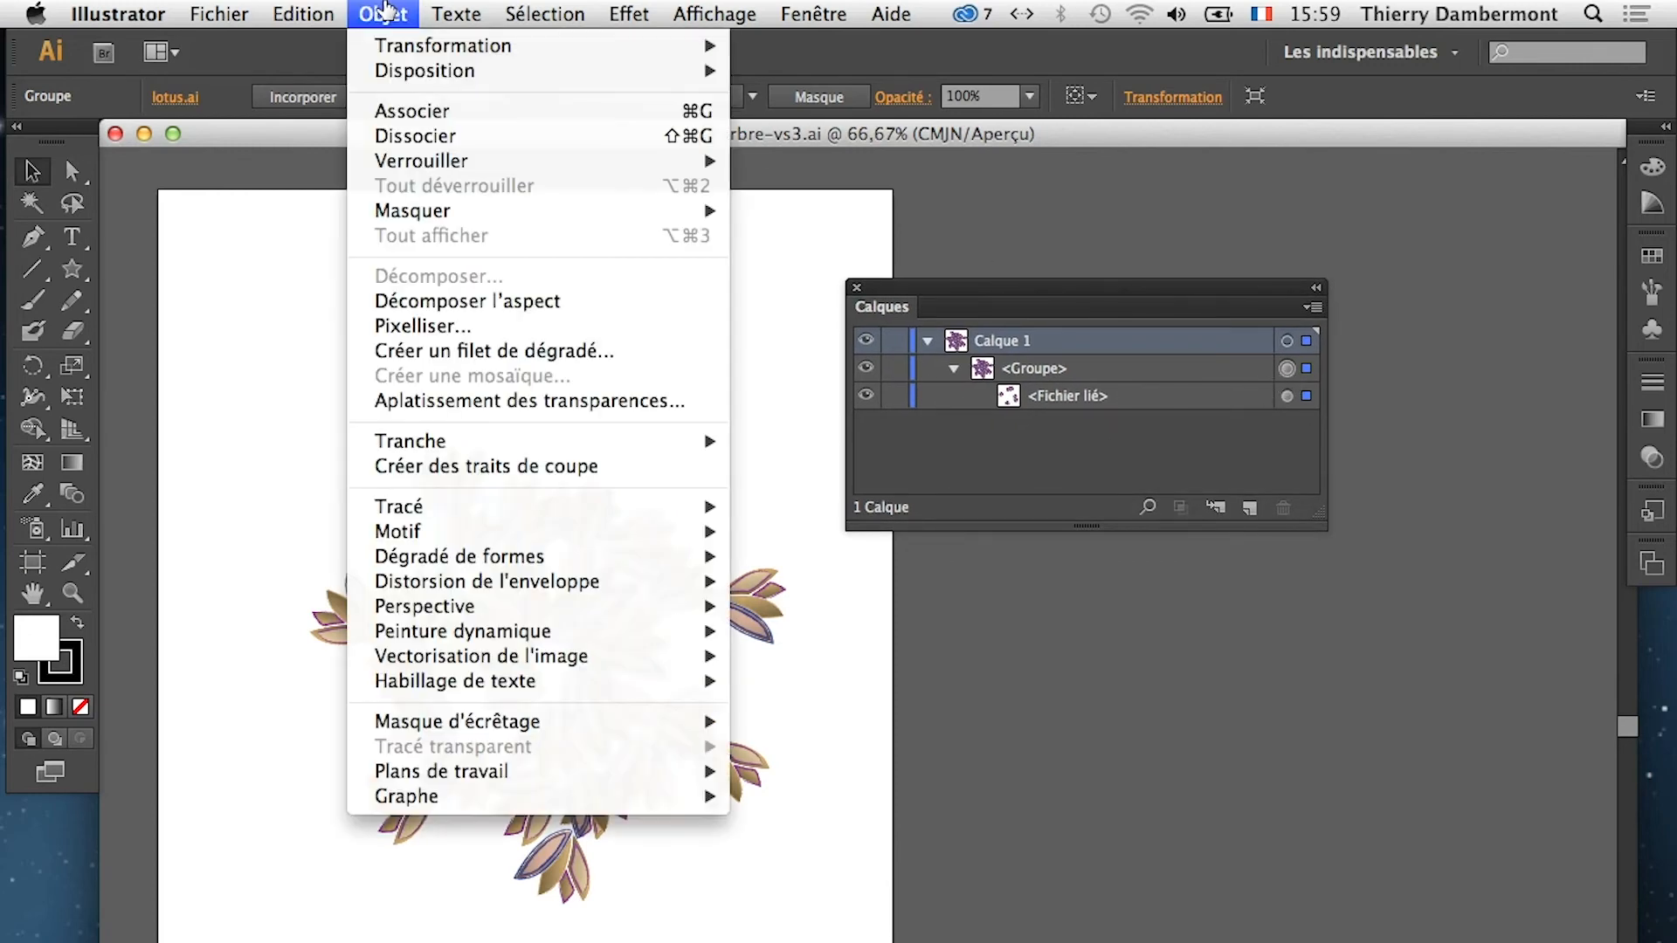
click(426, 108)
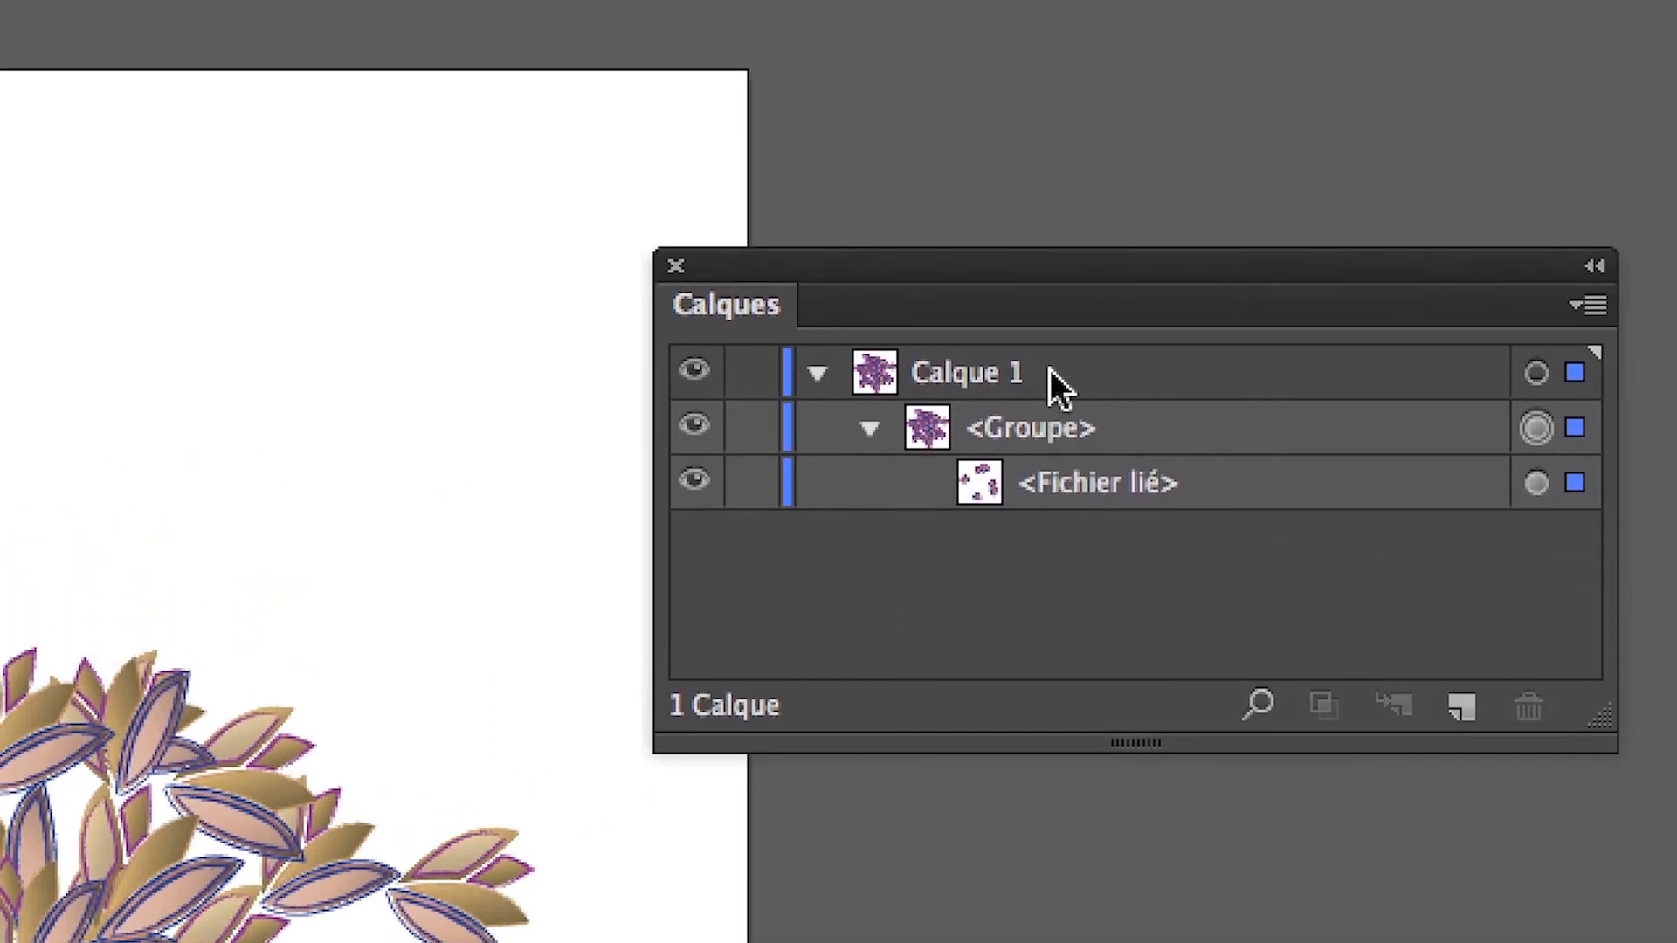
Create a new sublayer inside Calque 1 with the default options
click(1052, 371)
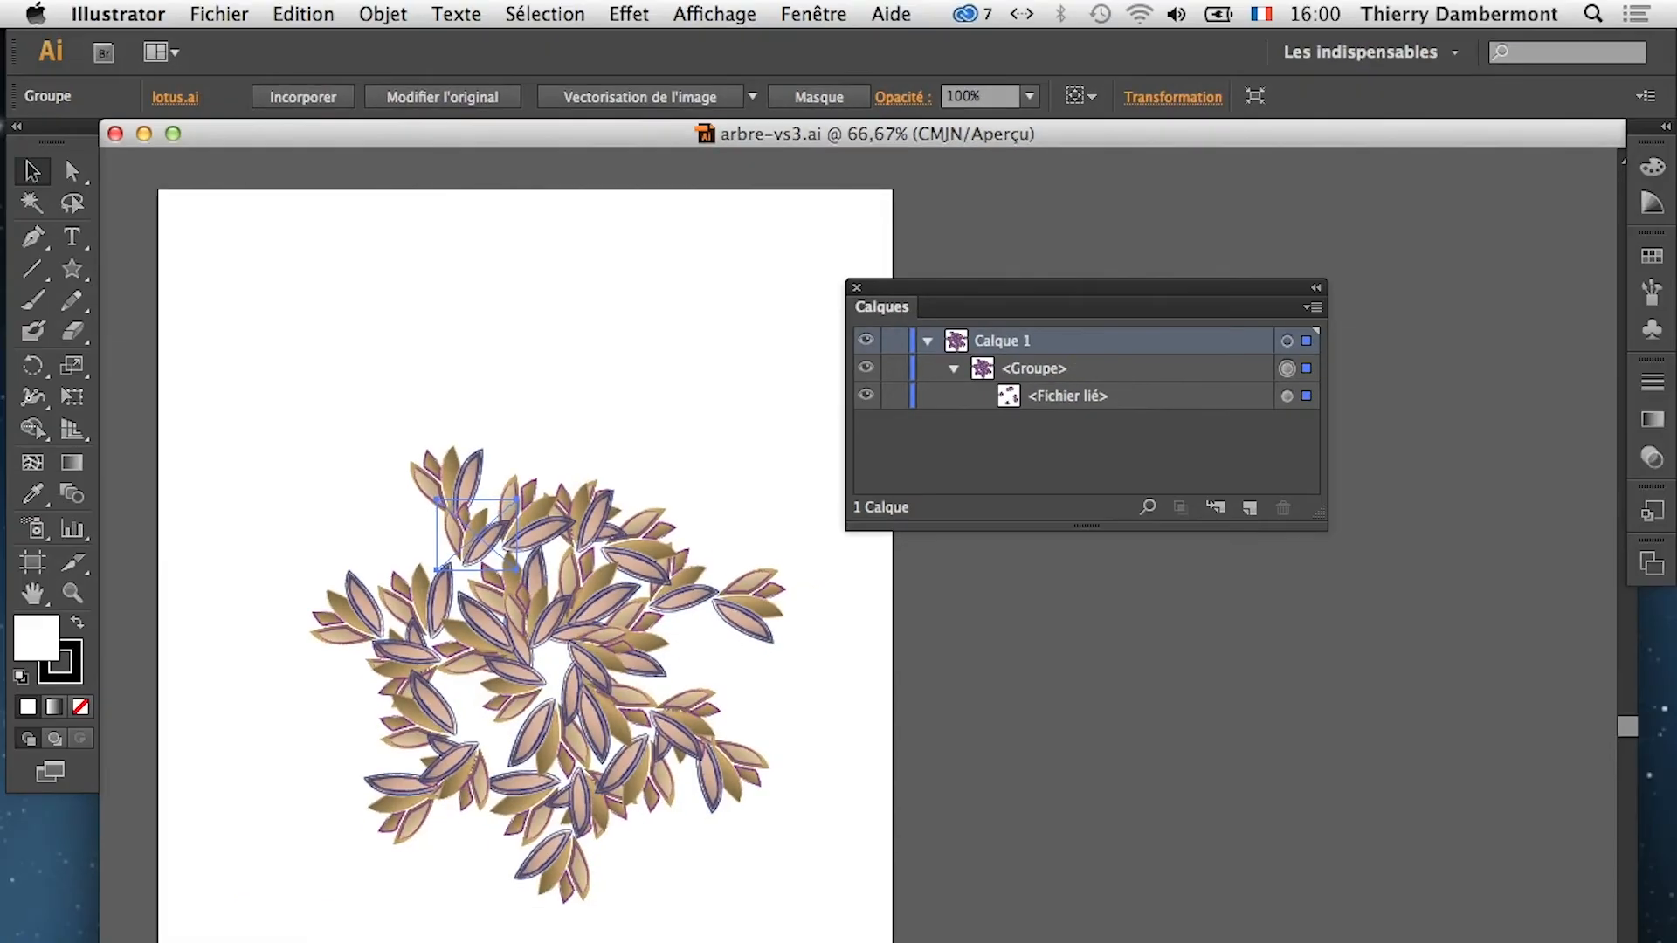
click(1312, 309)
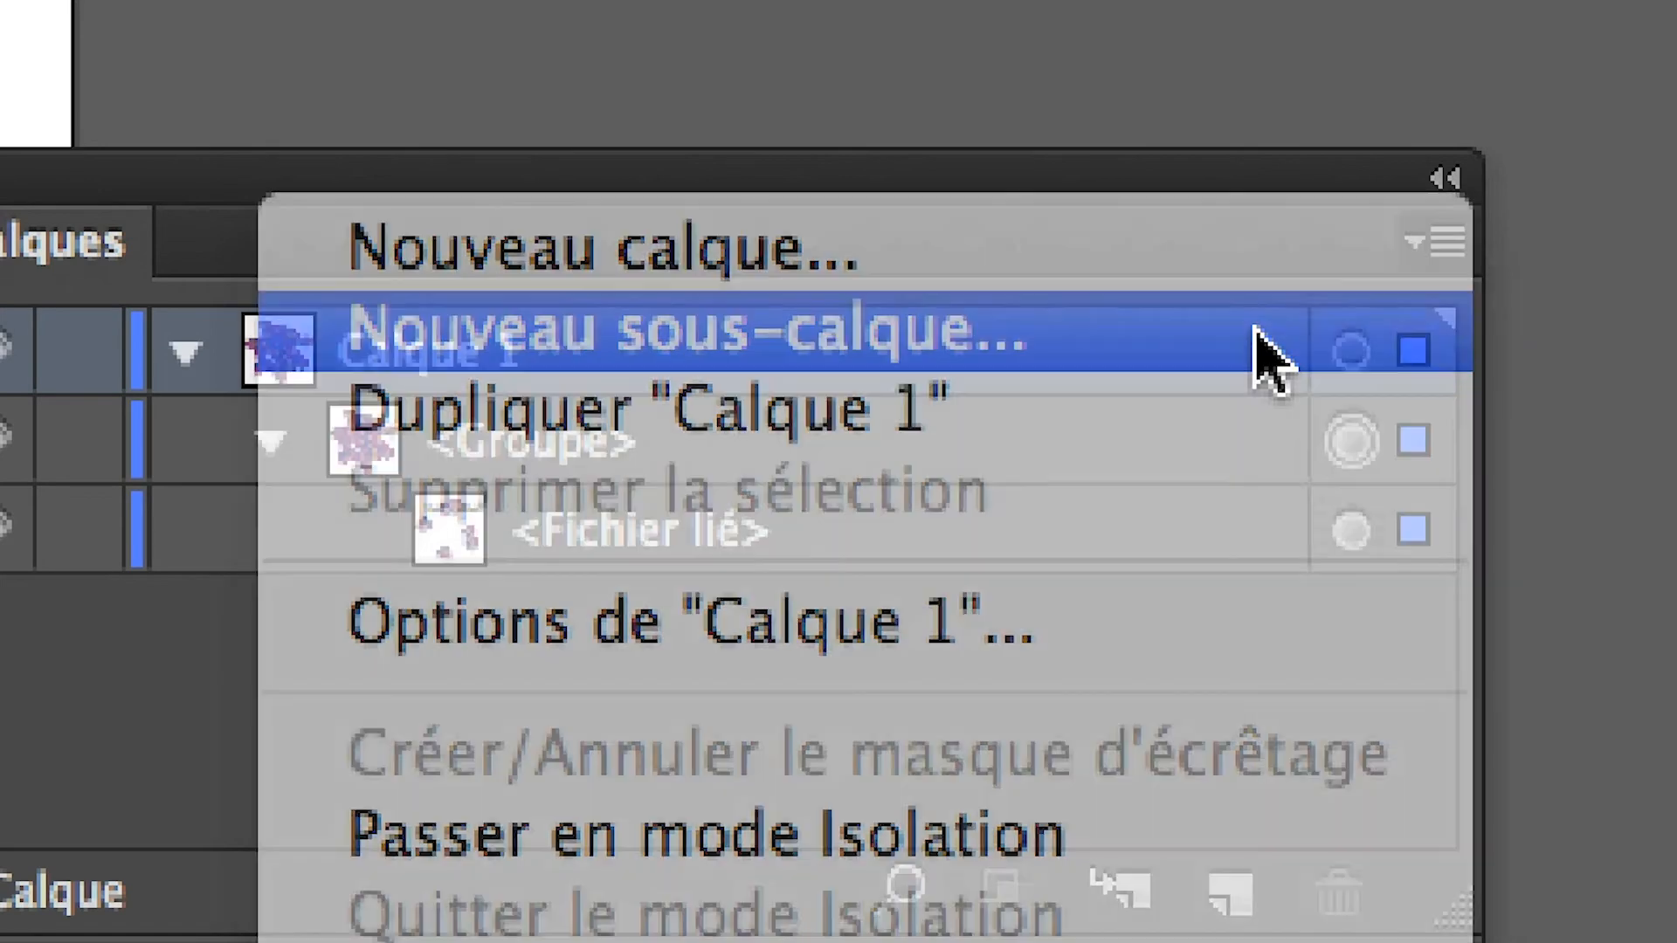
click(1267, 354)
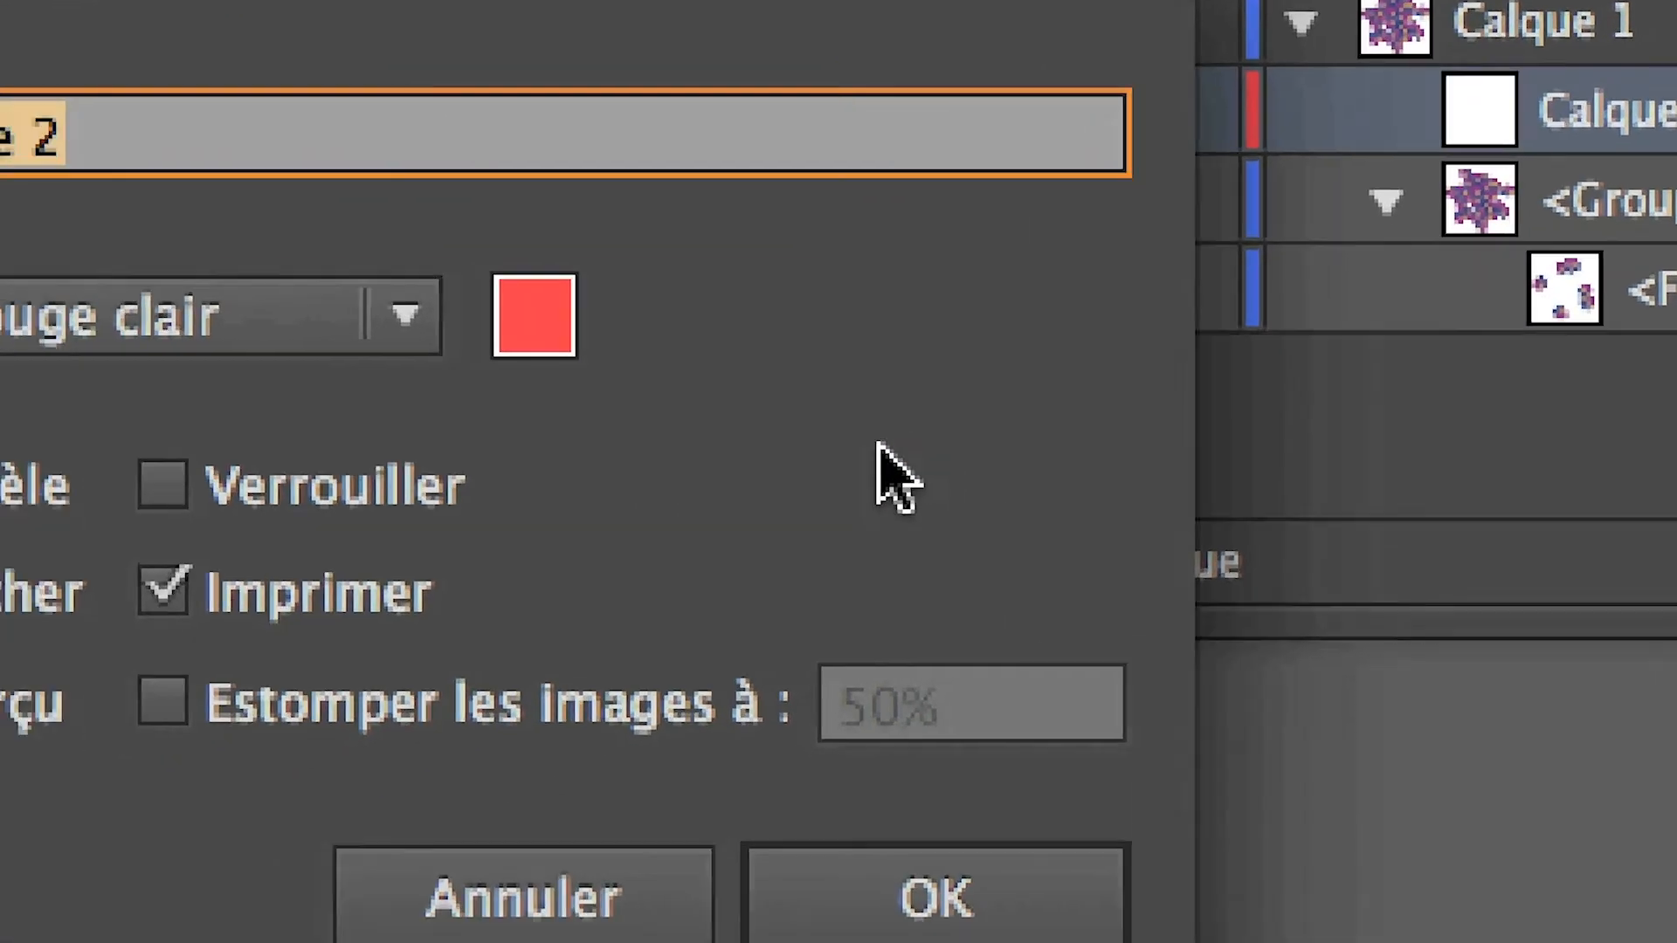
click(1123, 898)
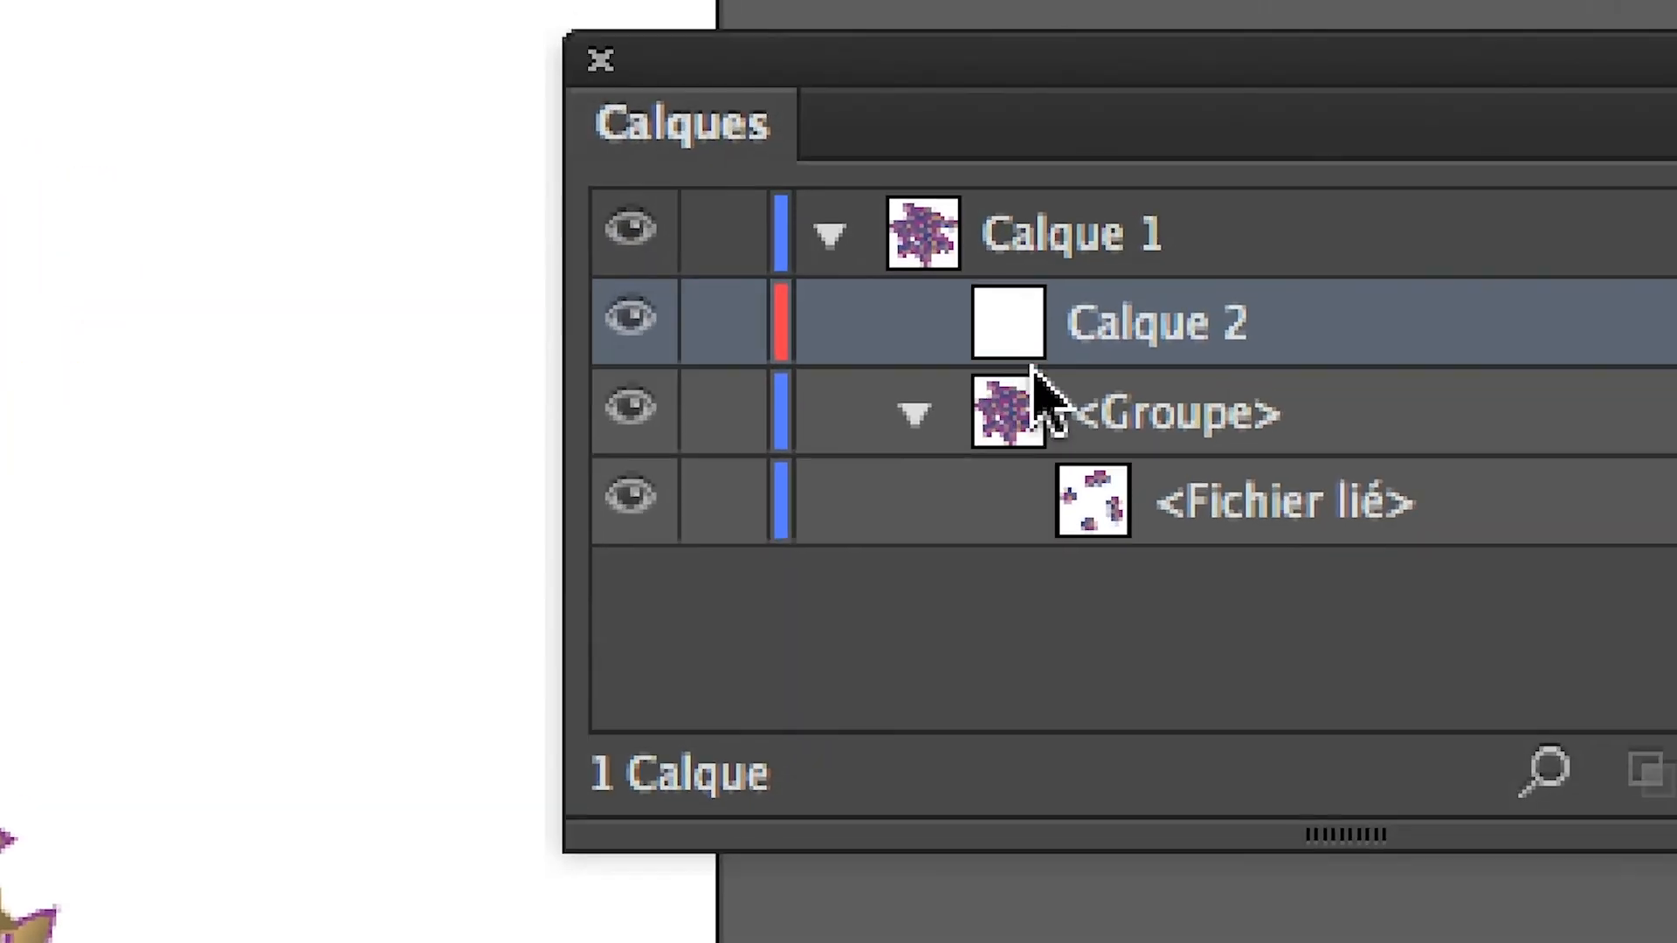
Move the group into the new sublayer Calque 2 and expand the sublayer to show its contents
click(1033, 408)
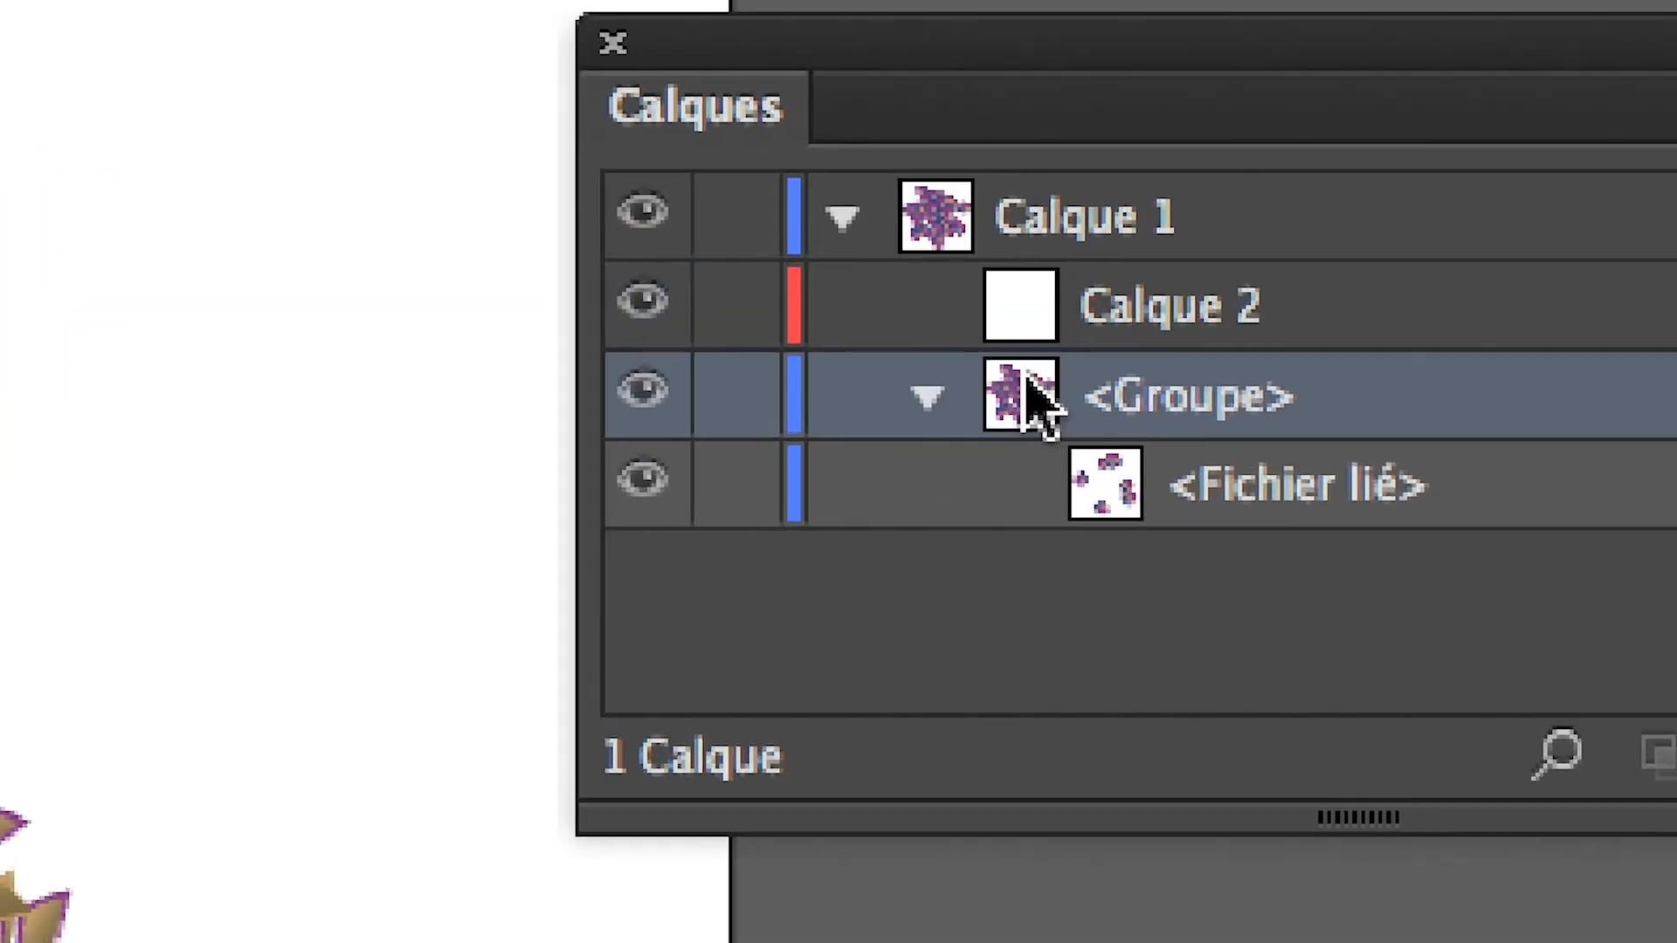
drag(1033, 408, 1029, 350)
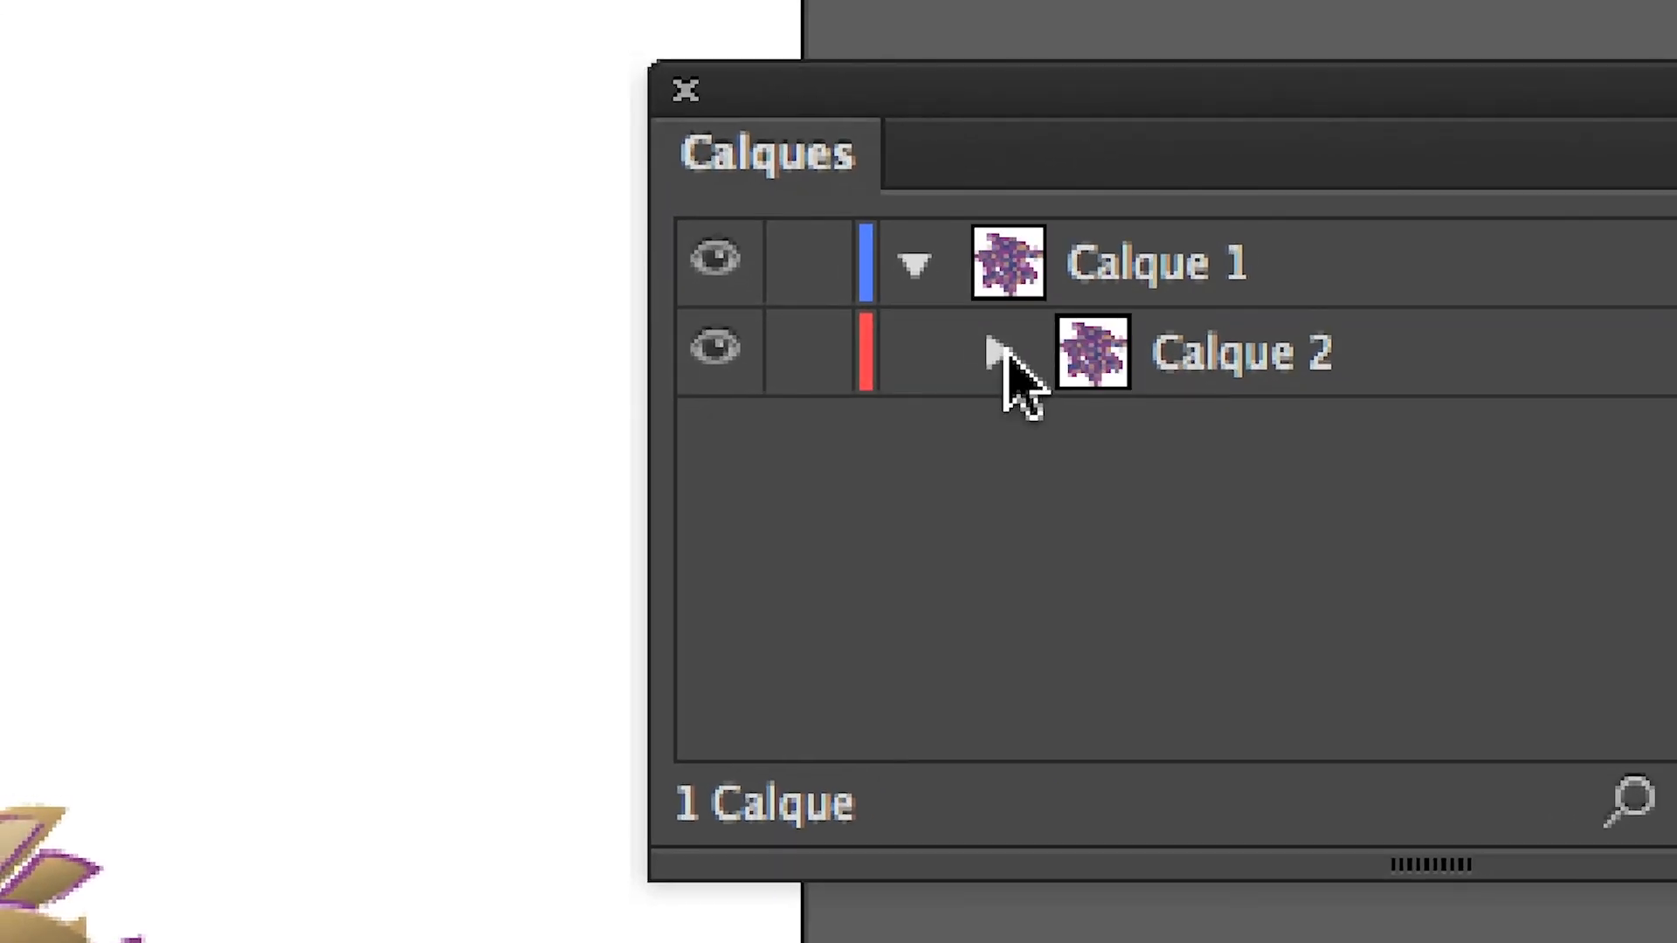
click(999, 352)
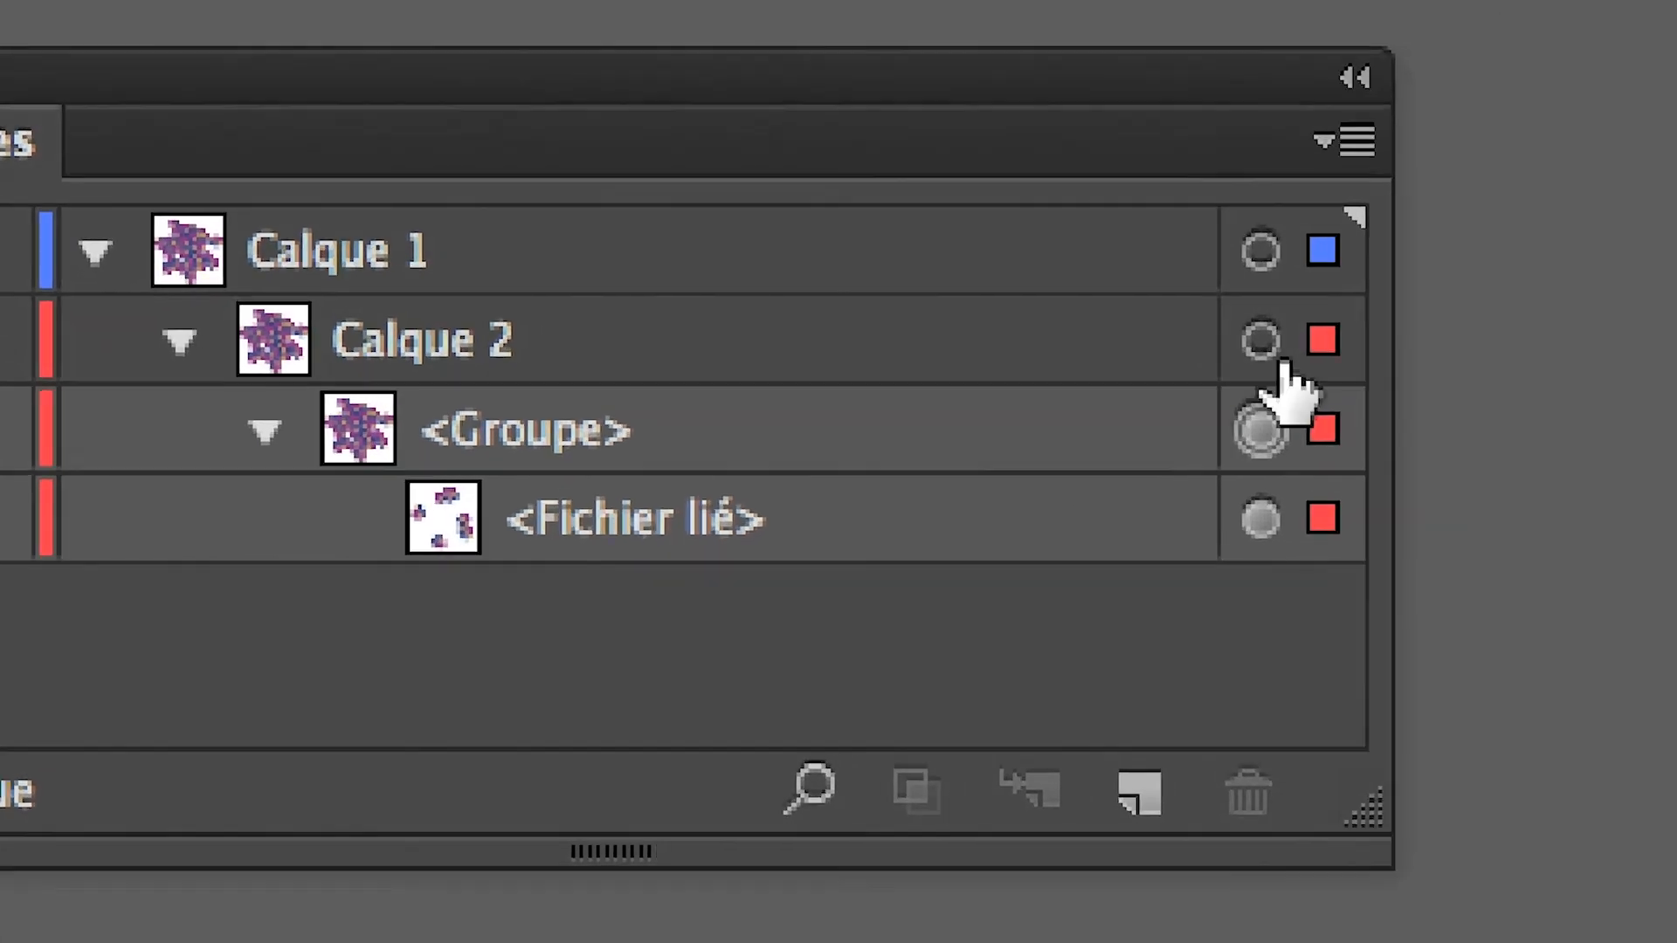
Rename the sublayer Calque 2 as super-groupe and target it
click(1413, 267)
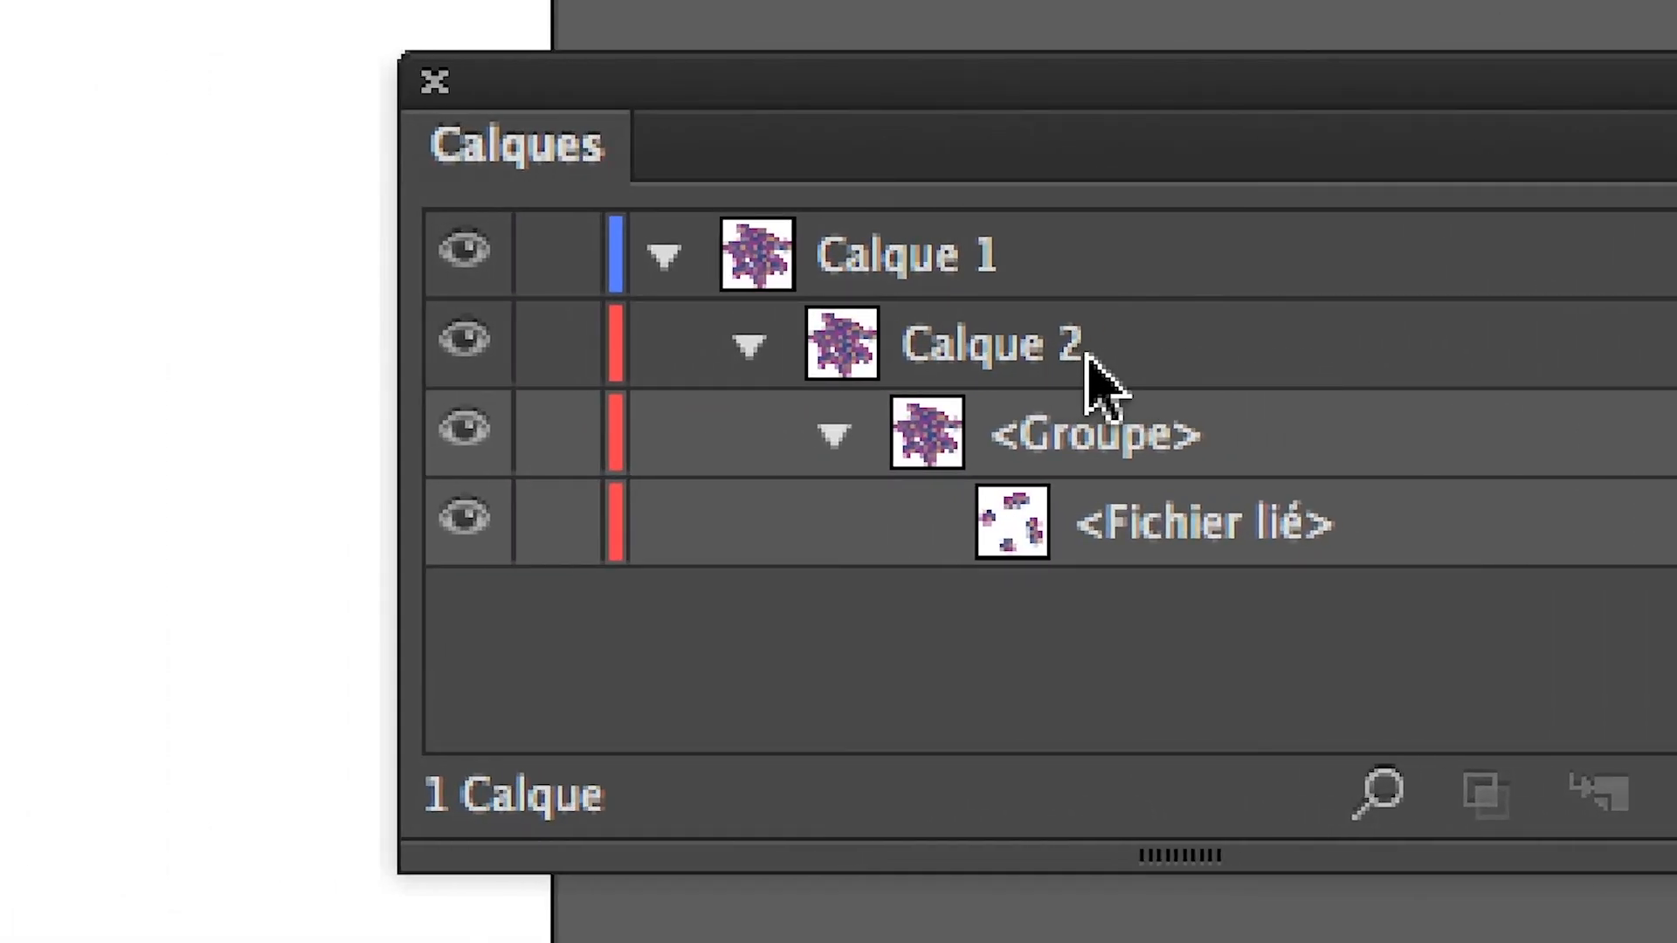
double_click(1087, 349)
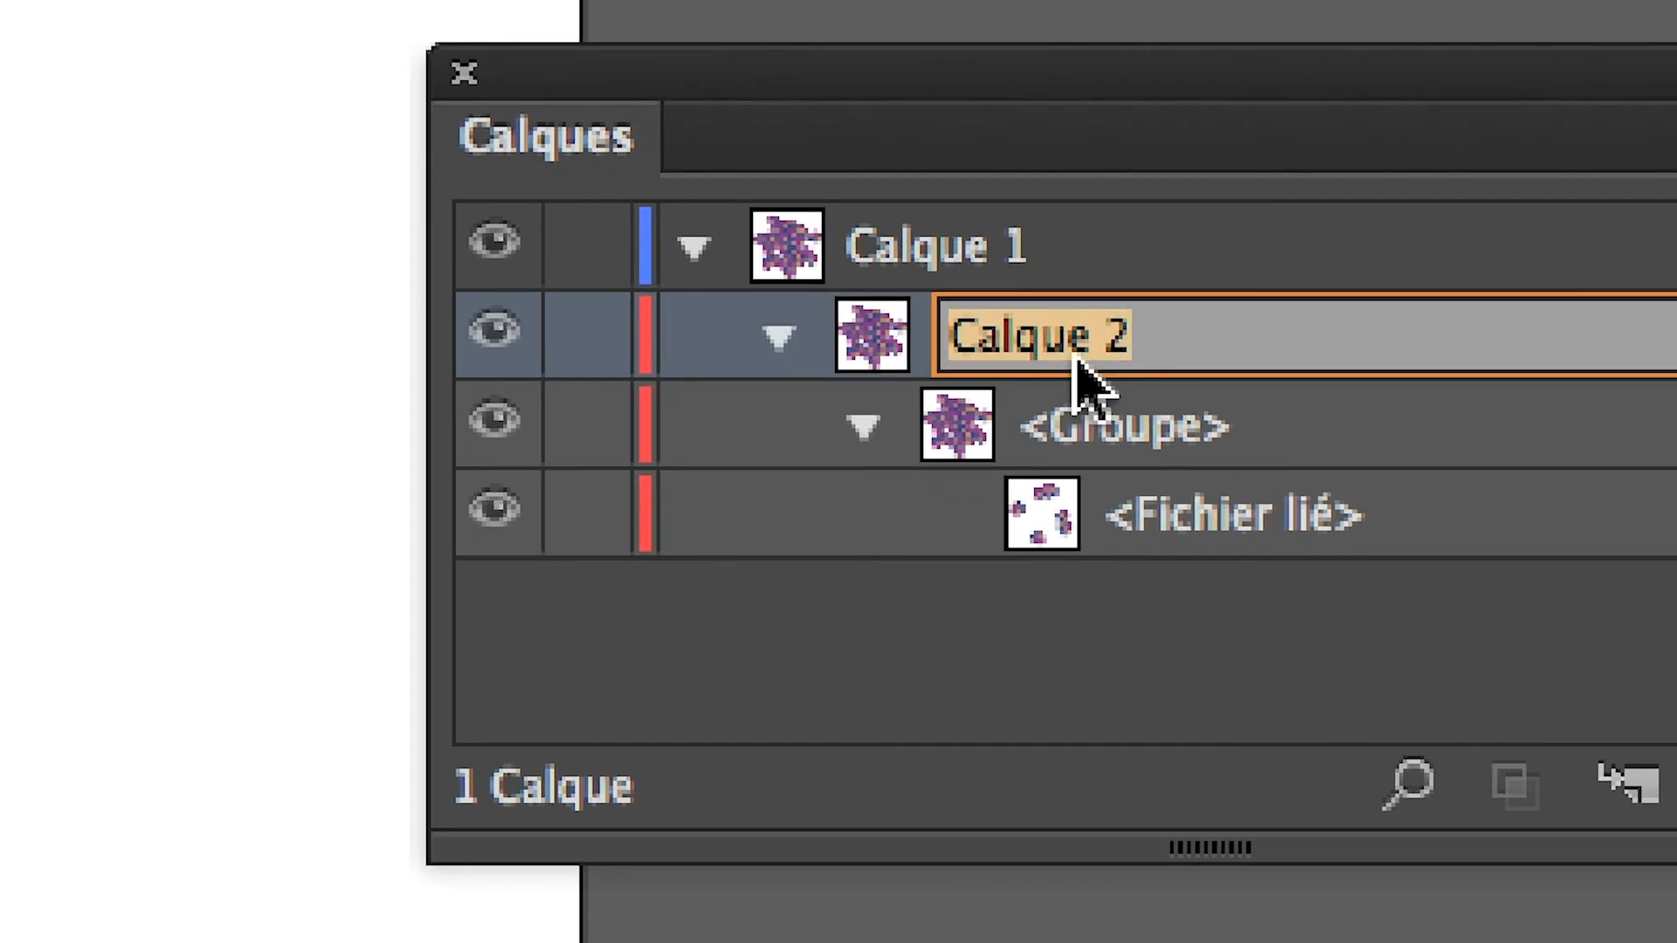
text(super-group)
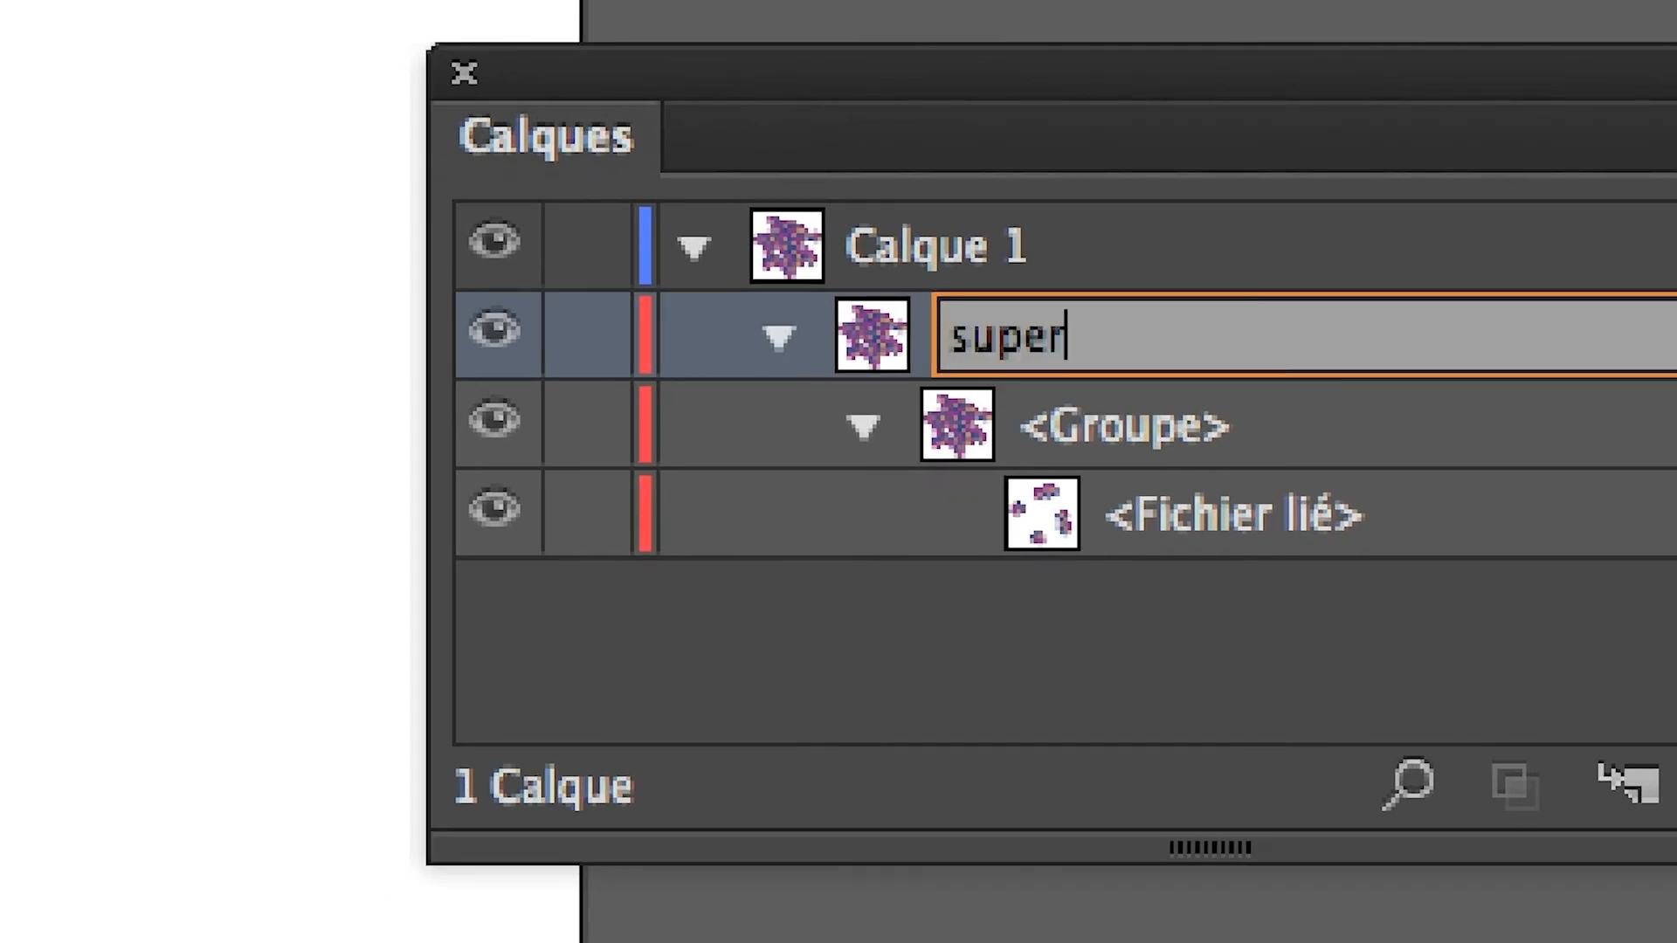
text(e)
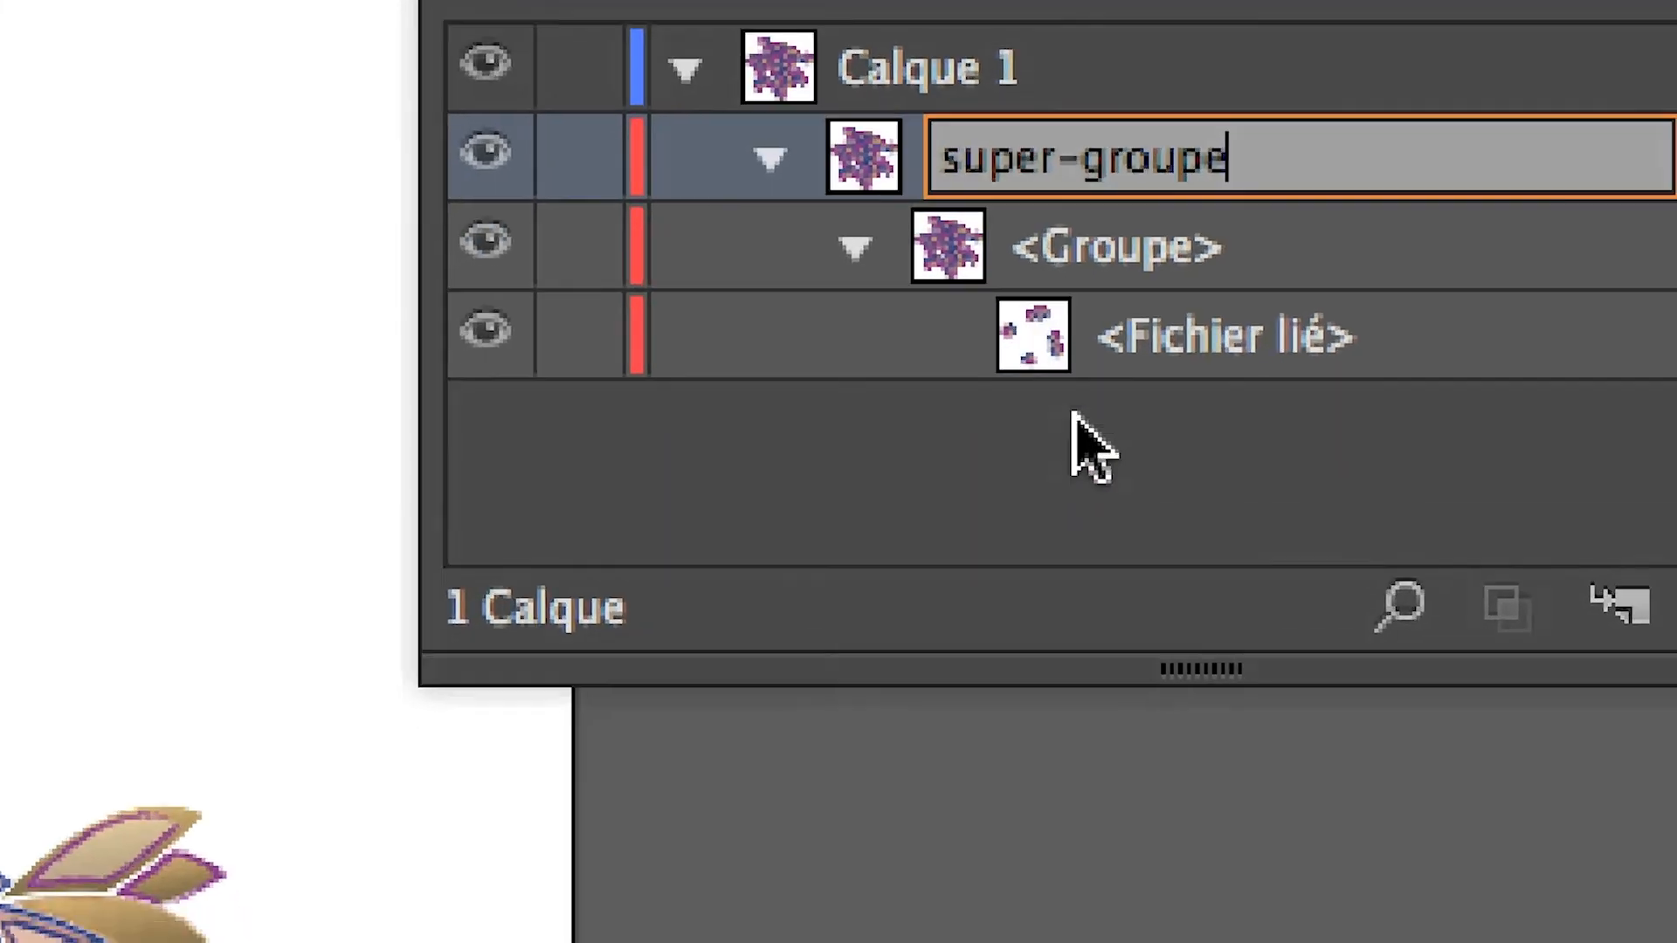
click(1111, 636)
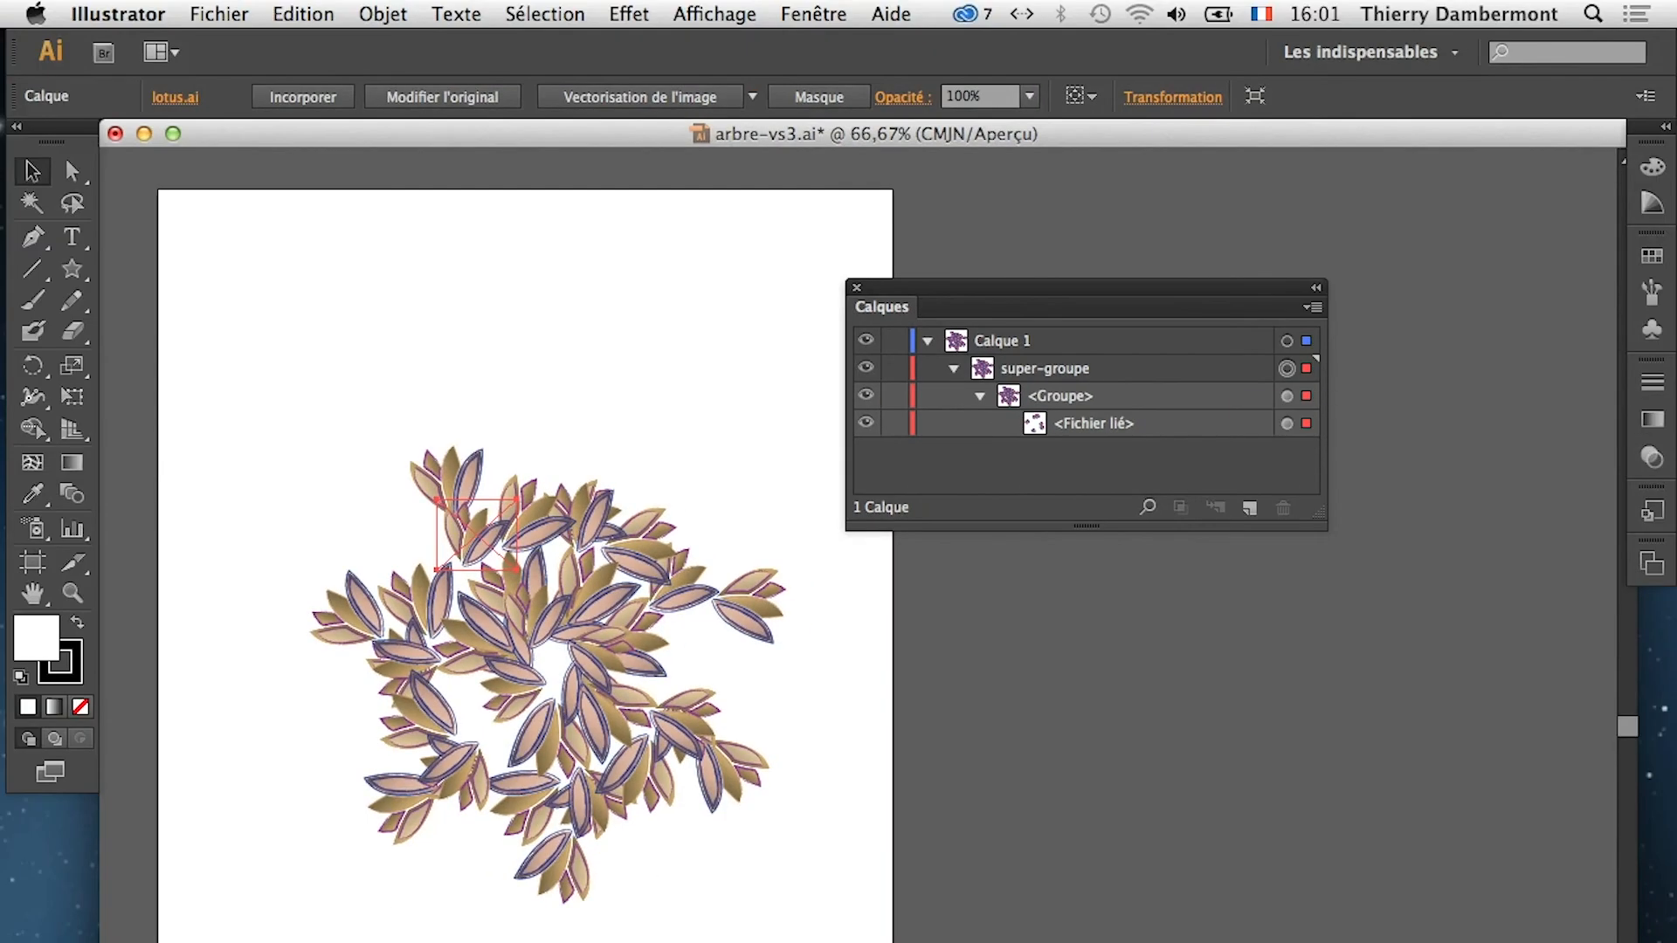
Apply a new Transformation effect to the super-groupe sublayer with a 220° rotation, 5 copies and the preview enabled
click(559, 14)
mouse_move(629, 14)
mouse_move(727, 229)
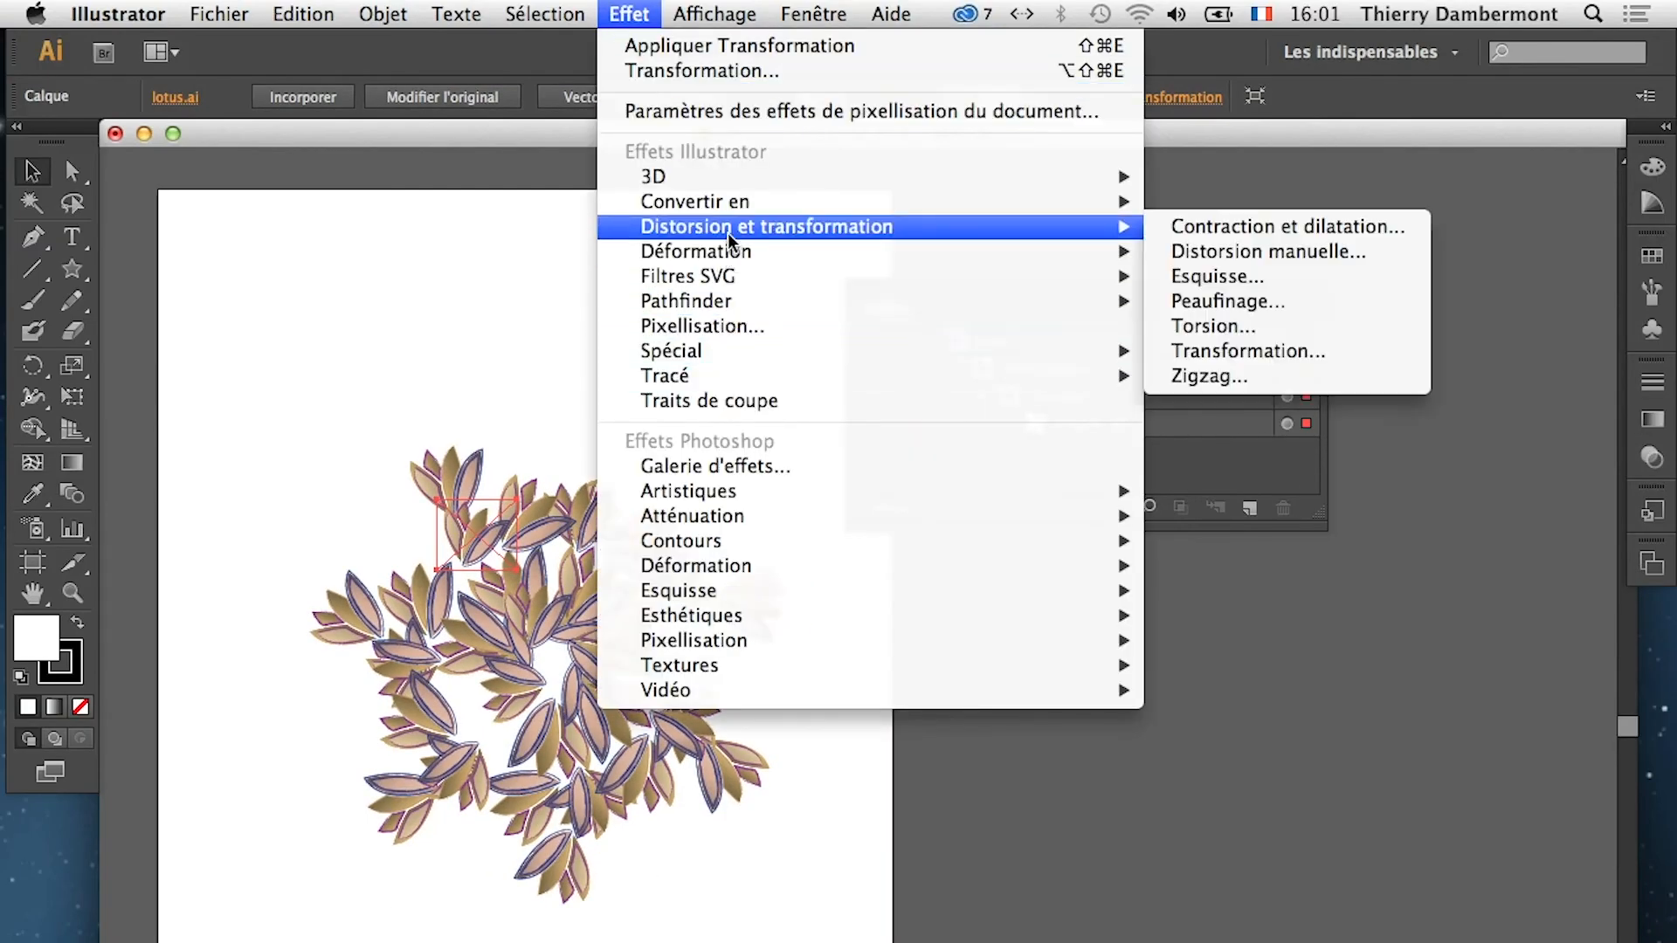
click(1223, 349)
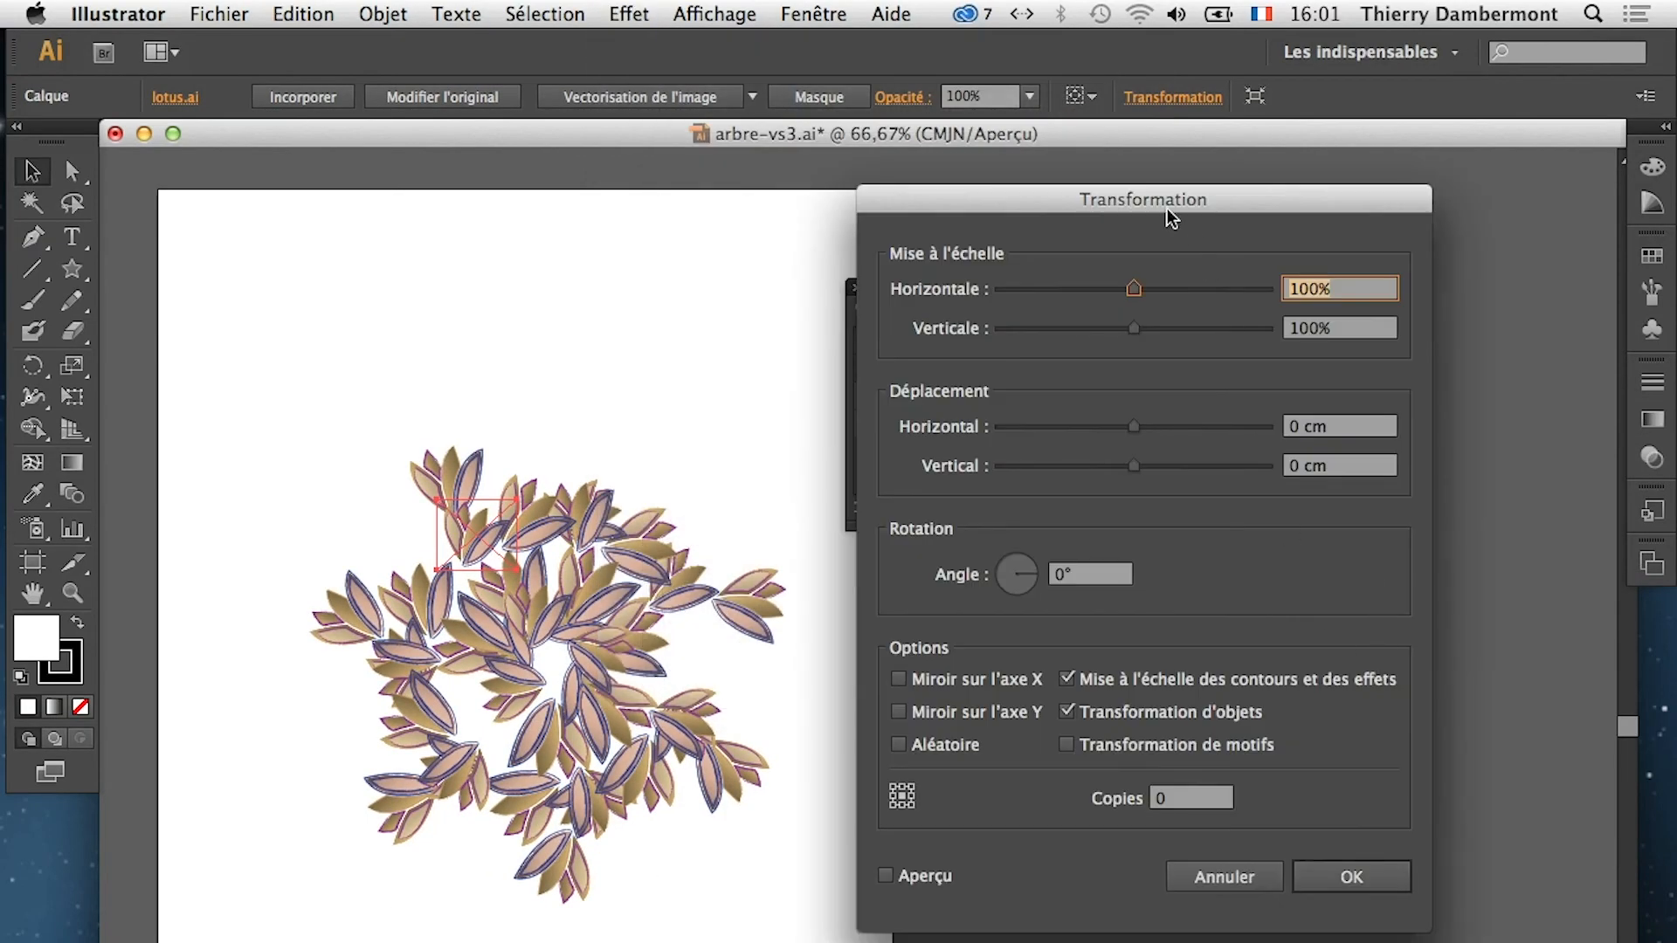
drag(1167, 207, 1371, 301)
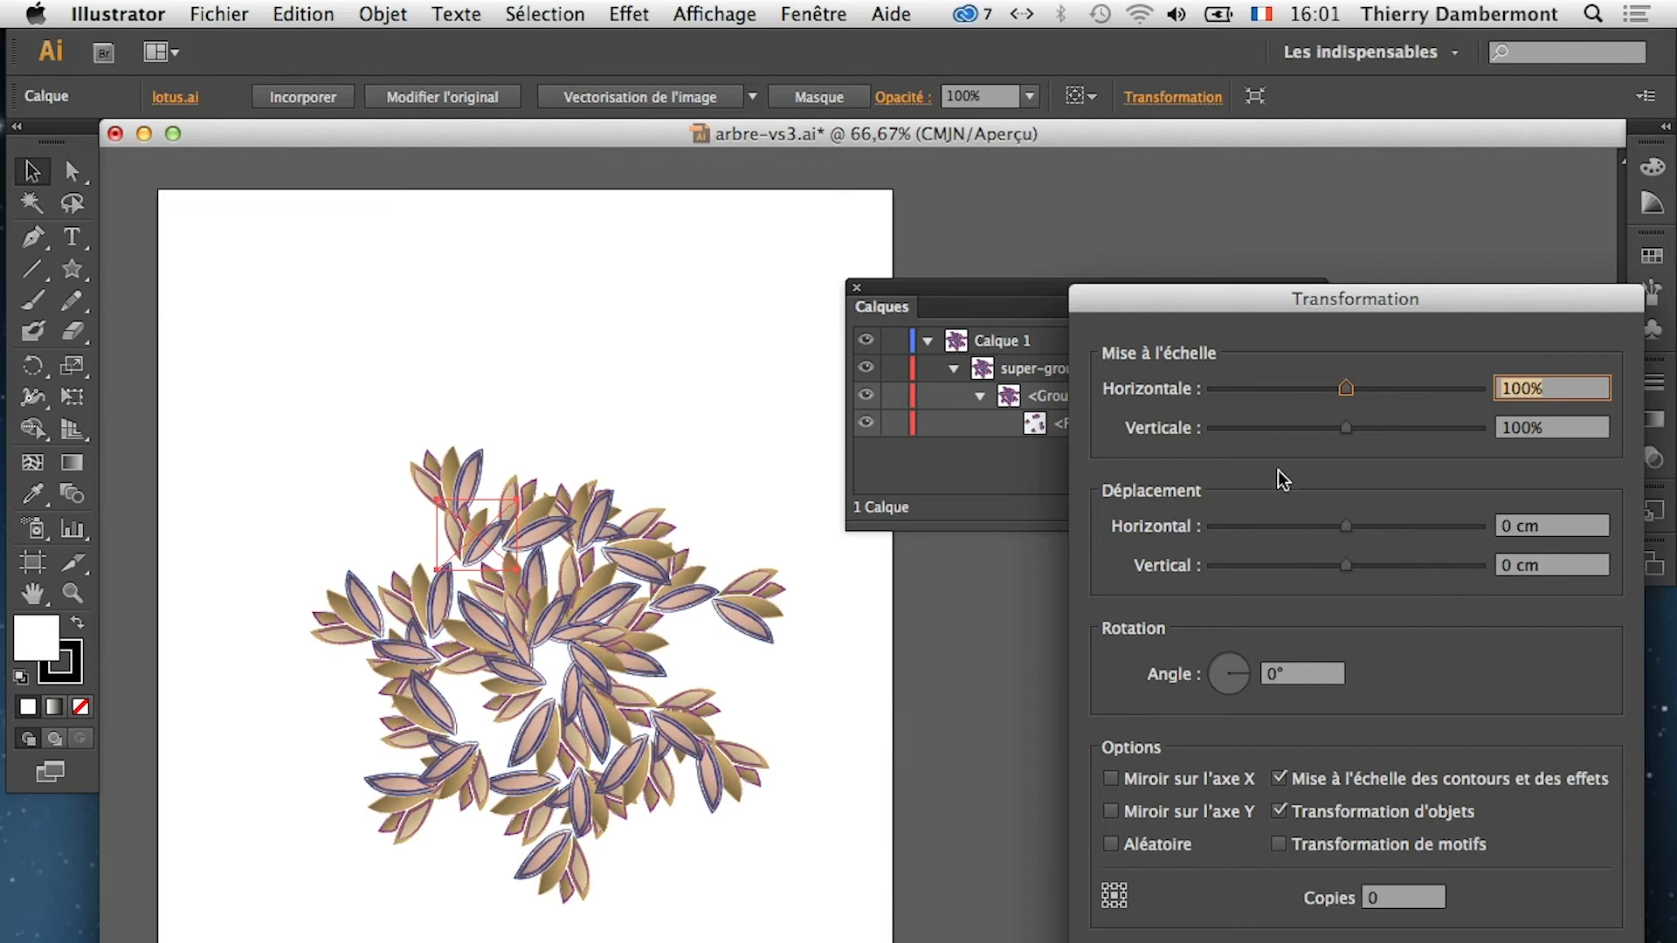
click(1118, 941)
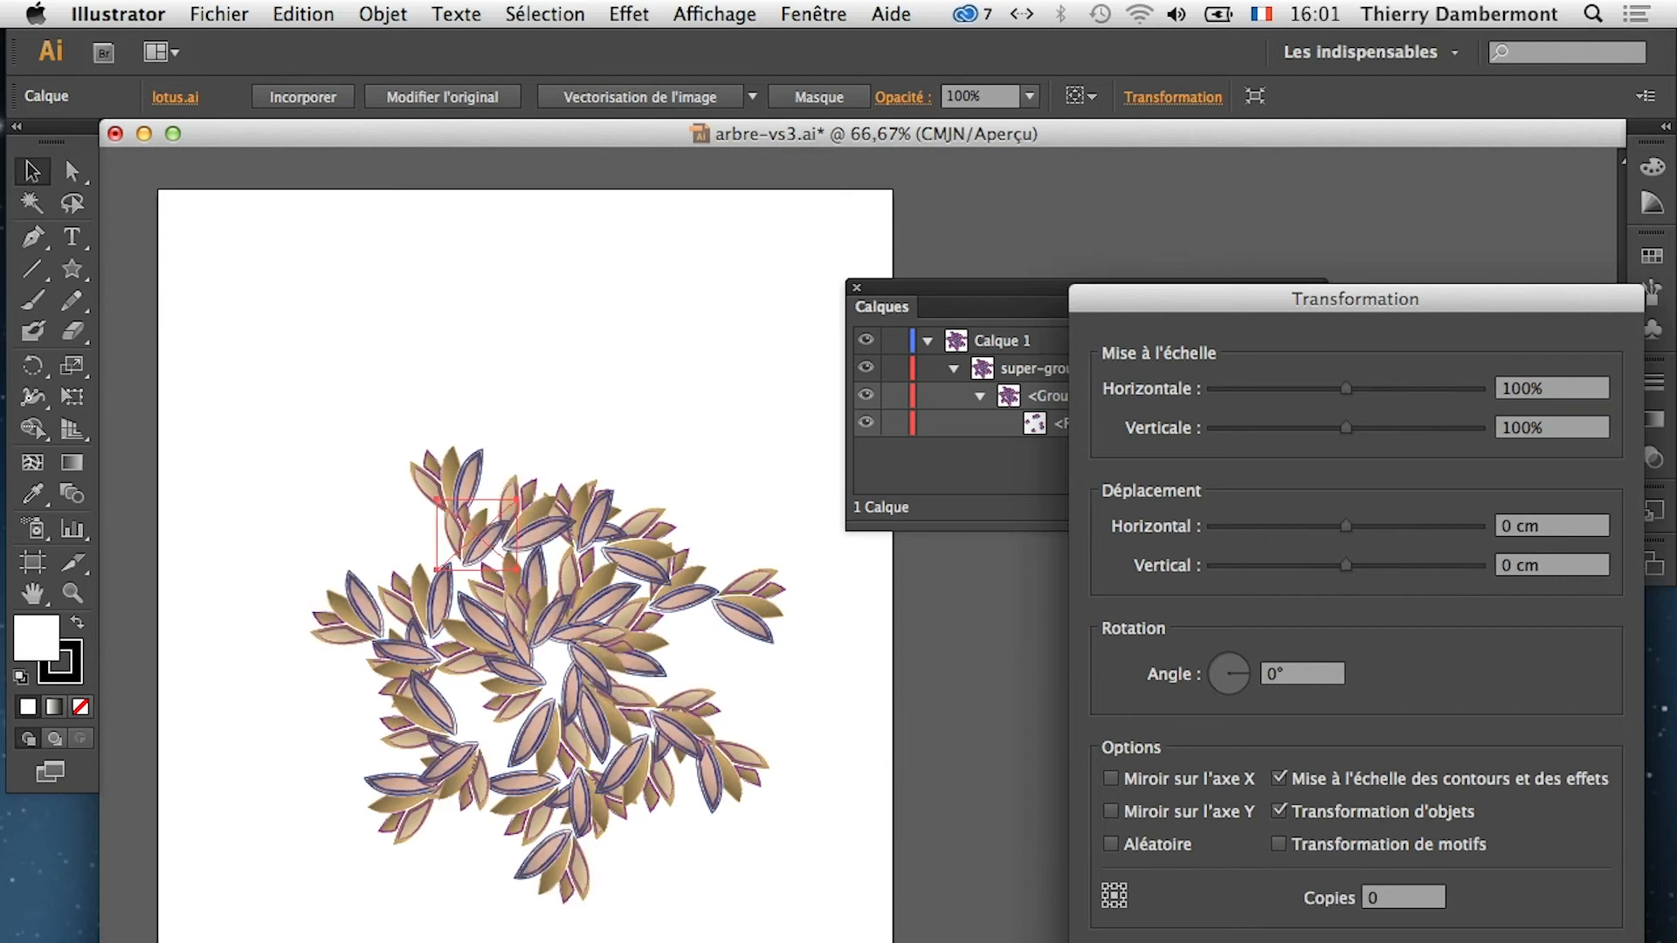
click(1220, 683)
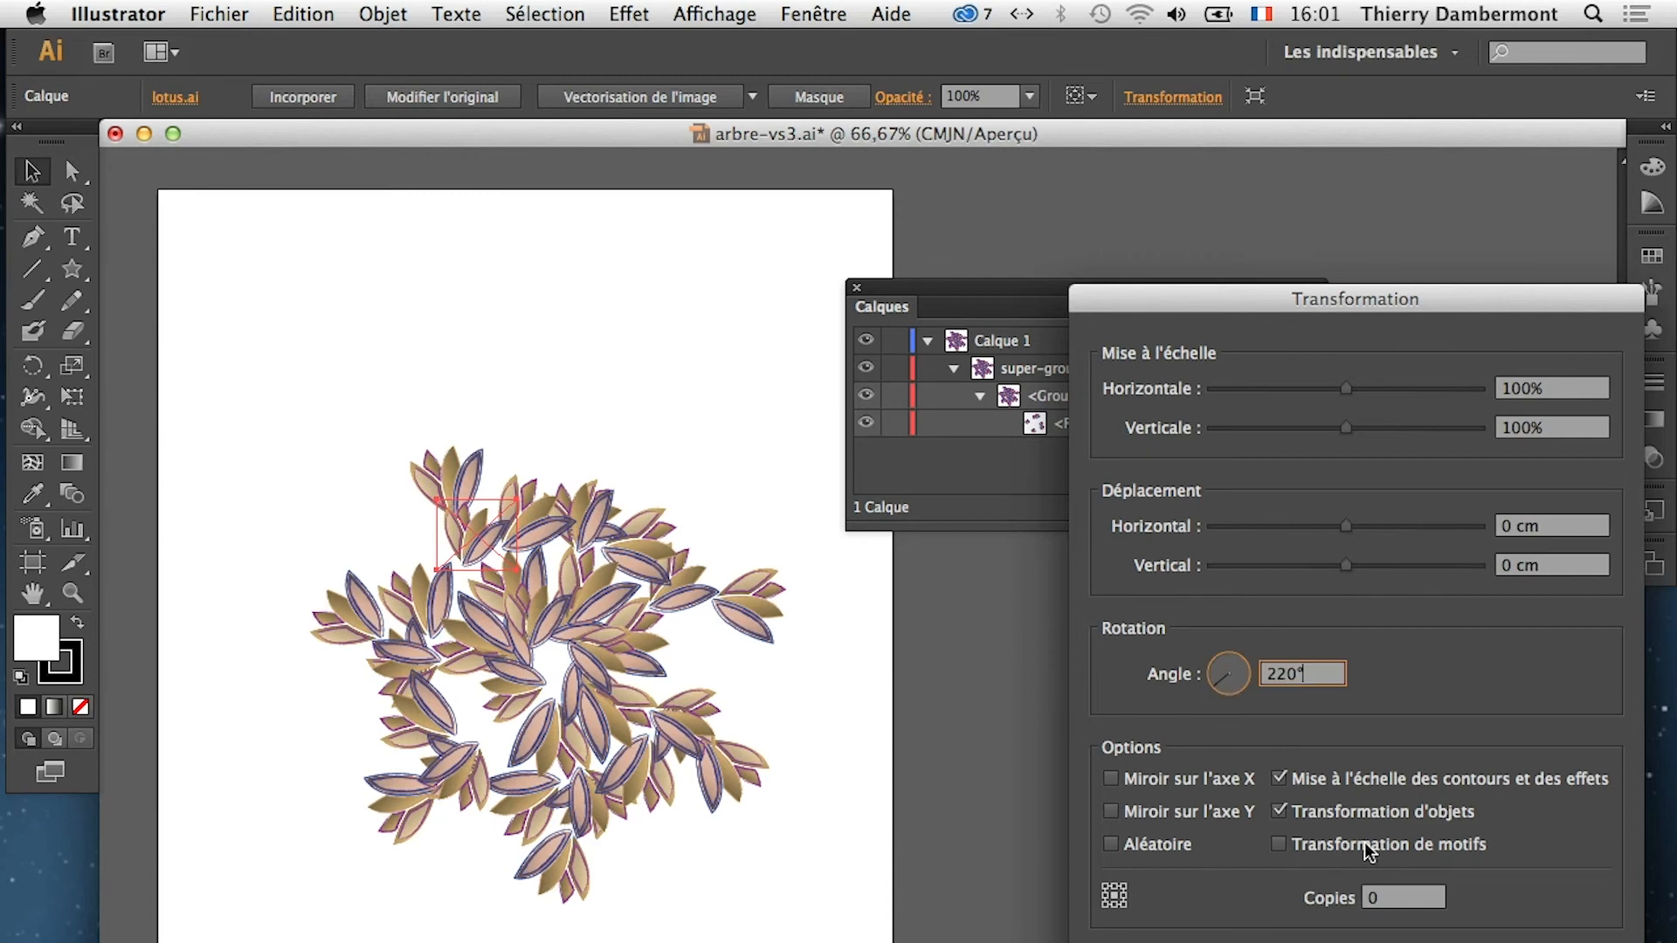
click(1389, 898)
text(5)
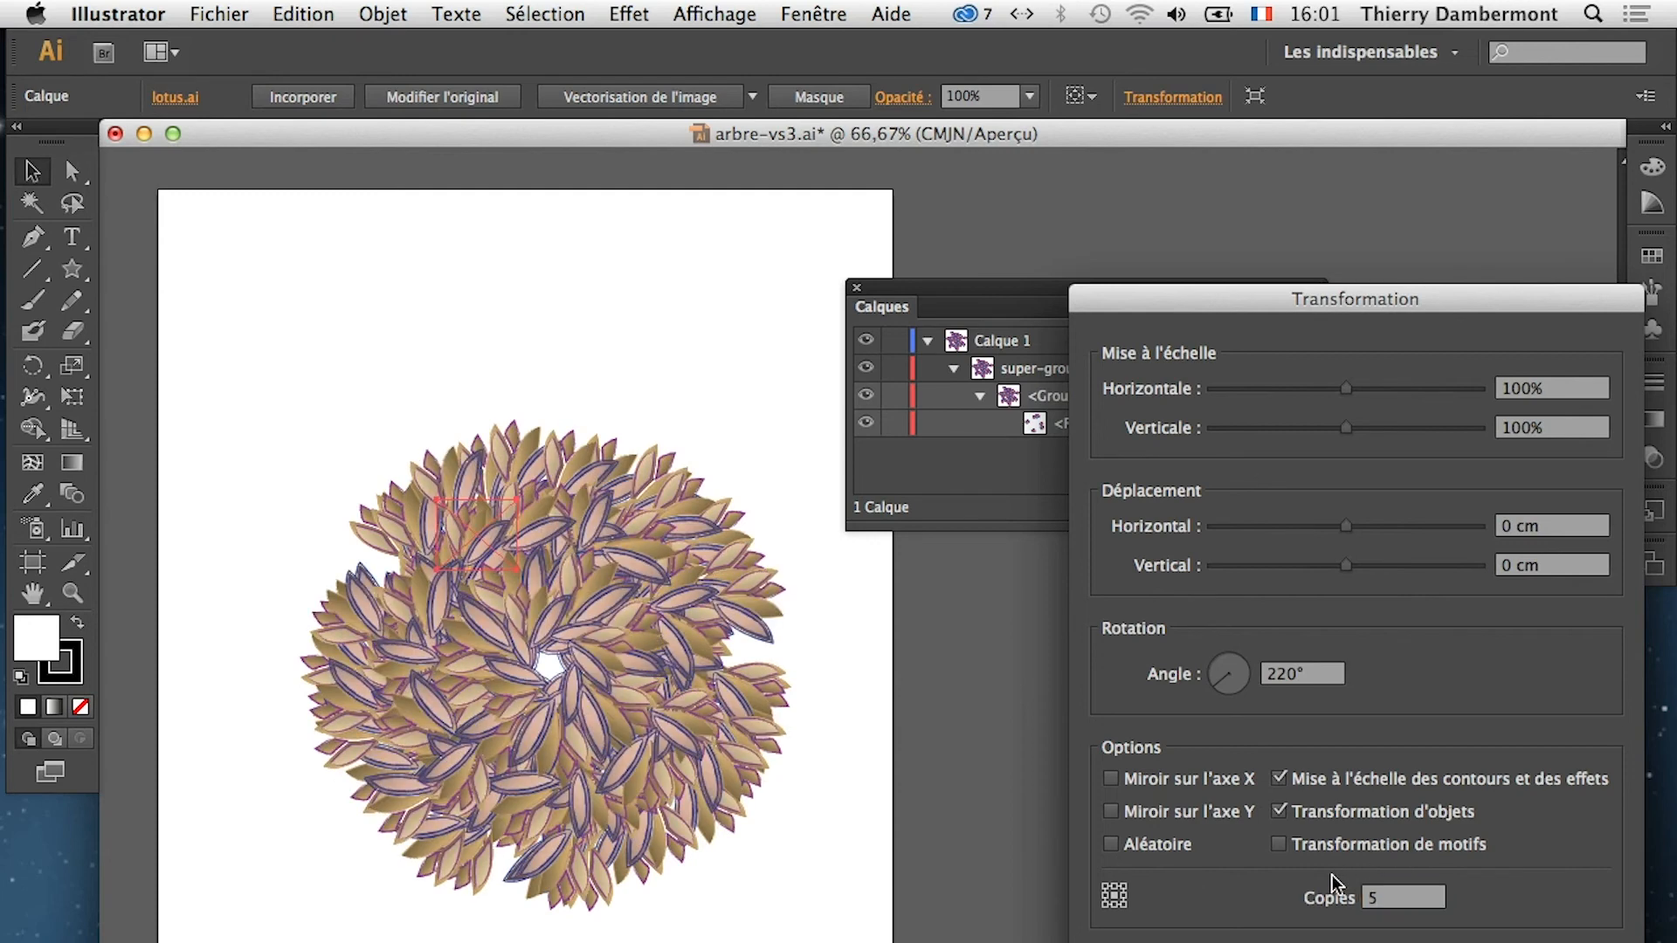
Set the super-groupe effect's horizontal displacement to -0,2117 cm and apply the transformation
drag(1374, 524, 1401, 526)
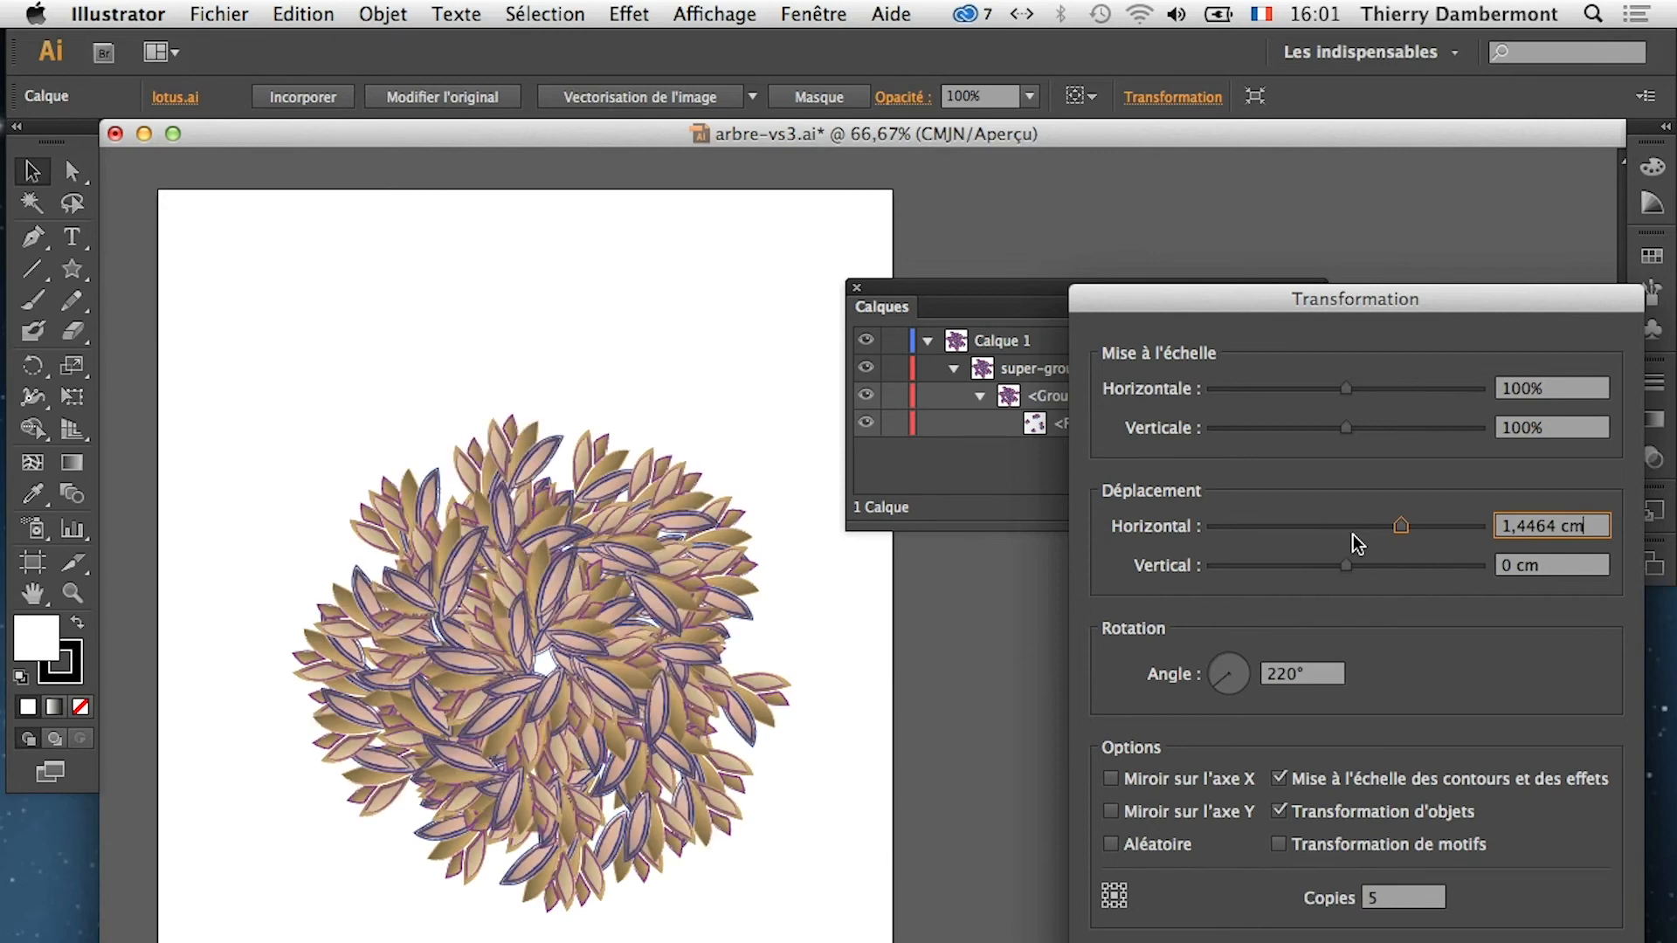
click(1350, 542)
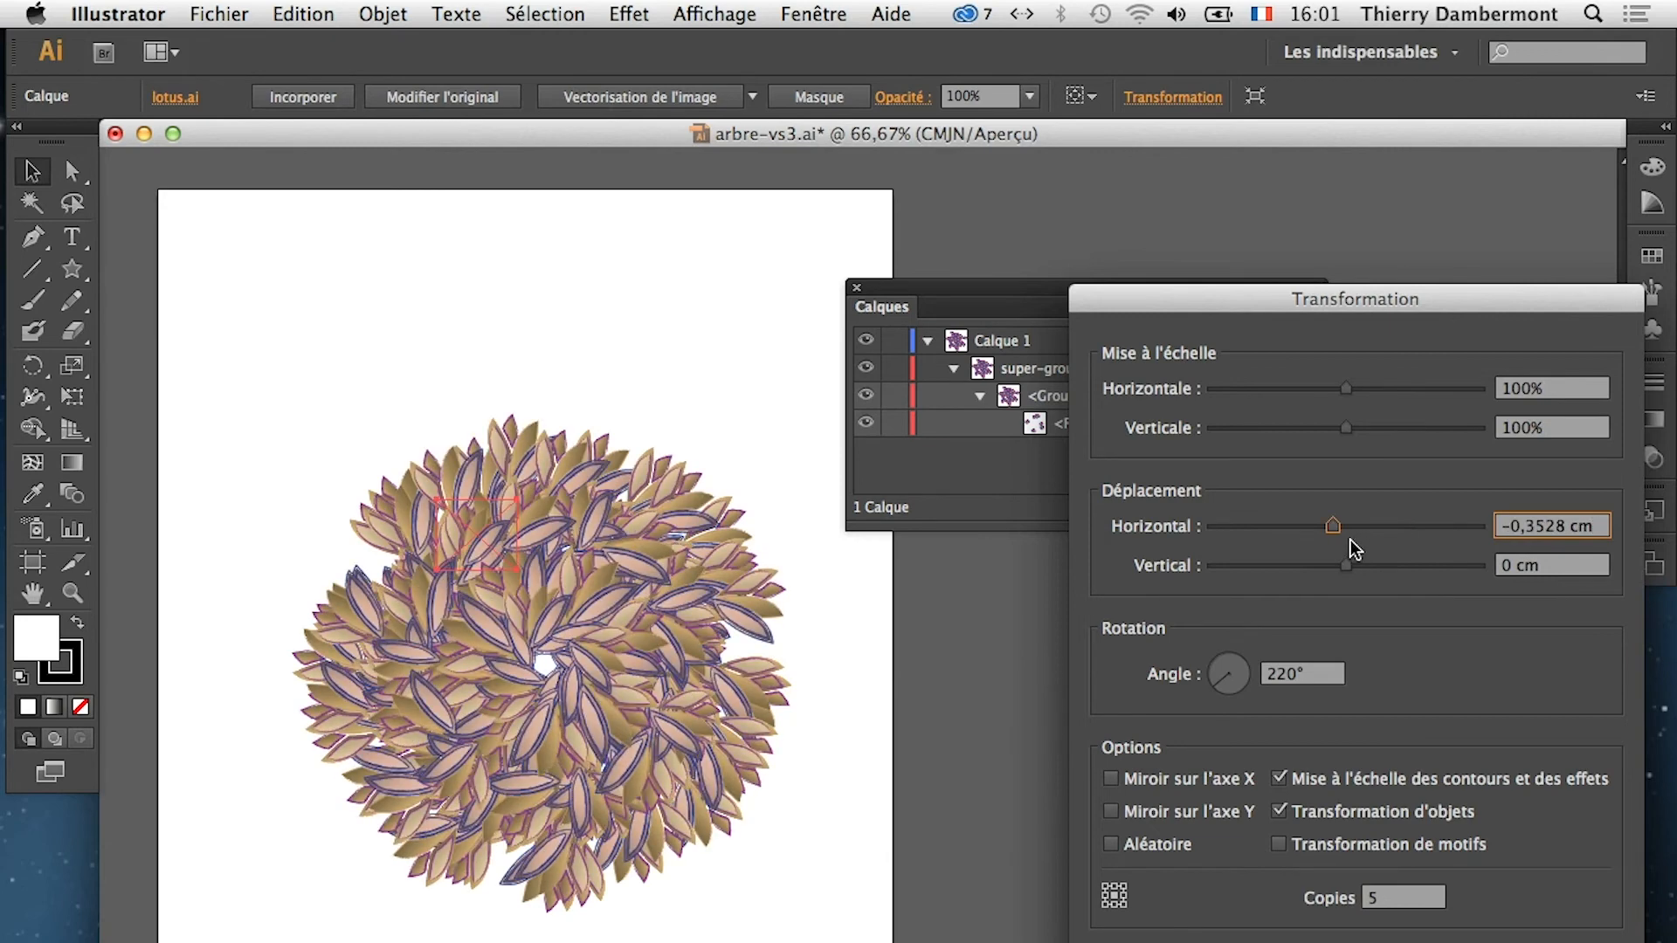
drag(1354, 534, 1360, 533)
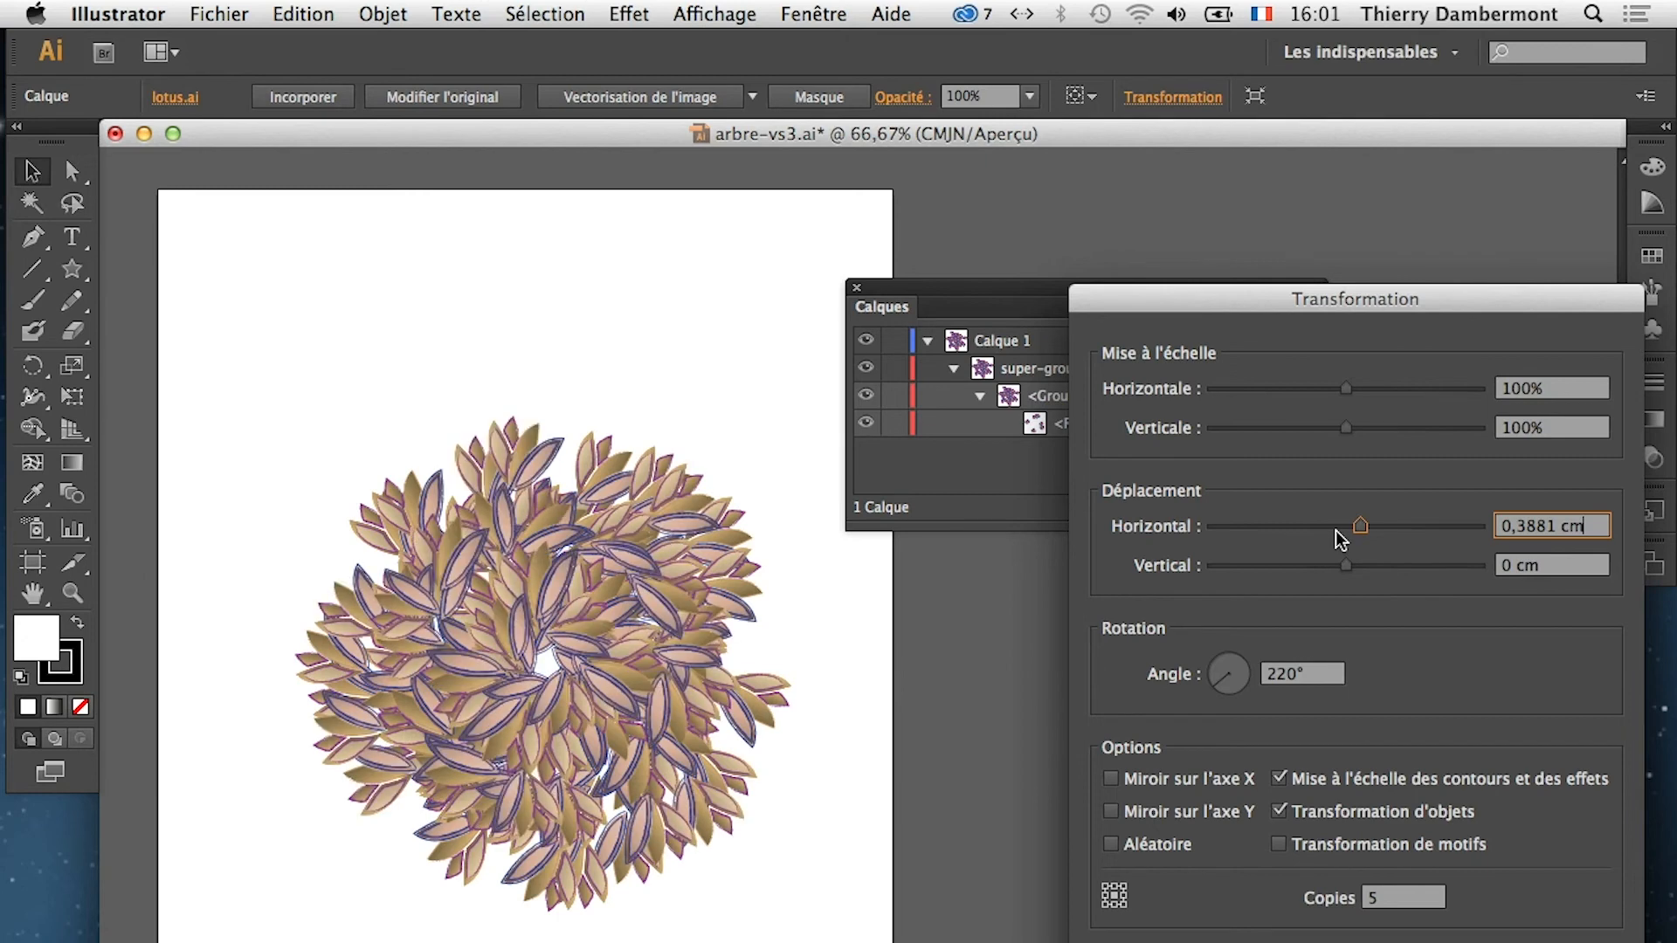
click(1336, 528)
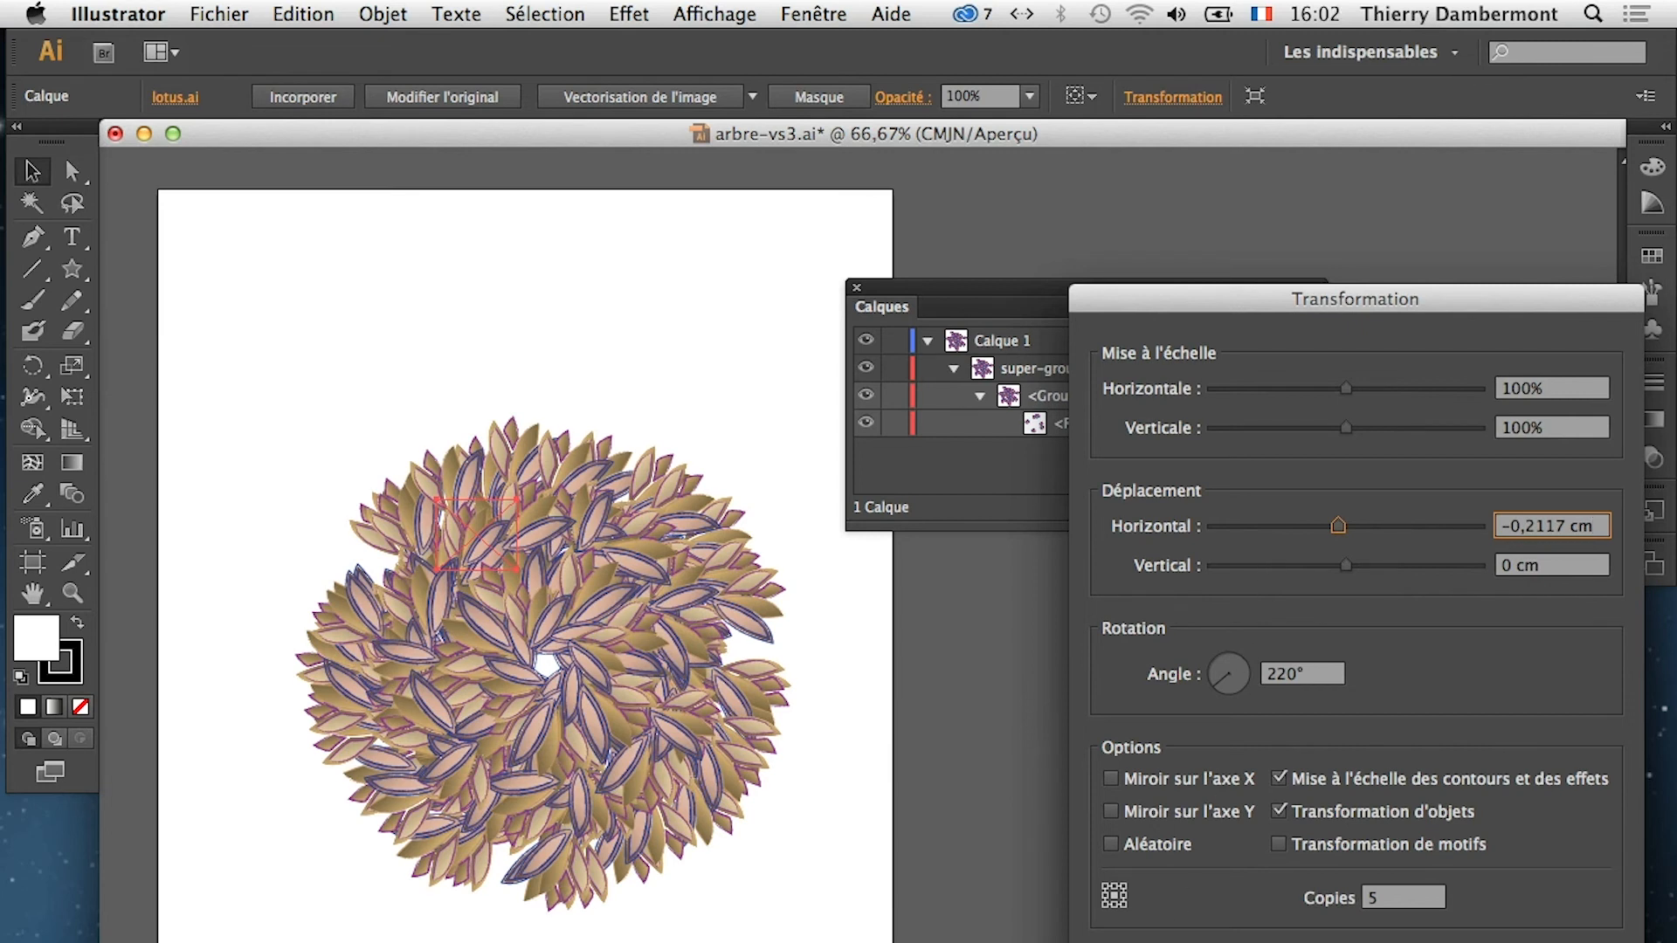
key(Return)
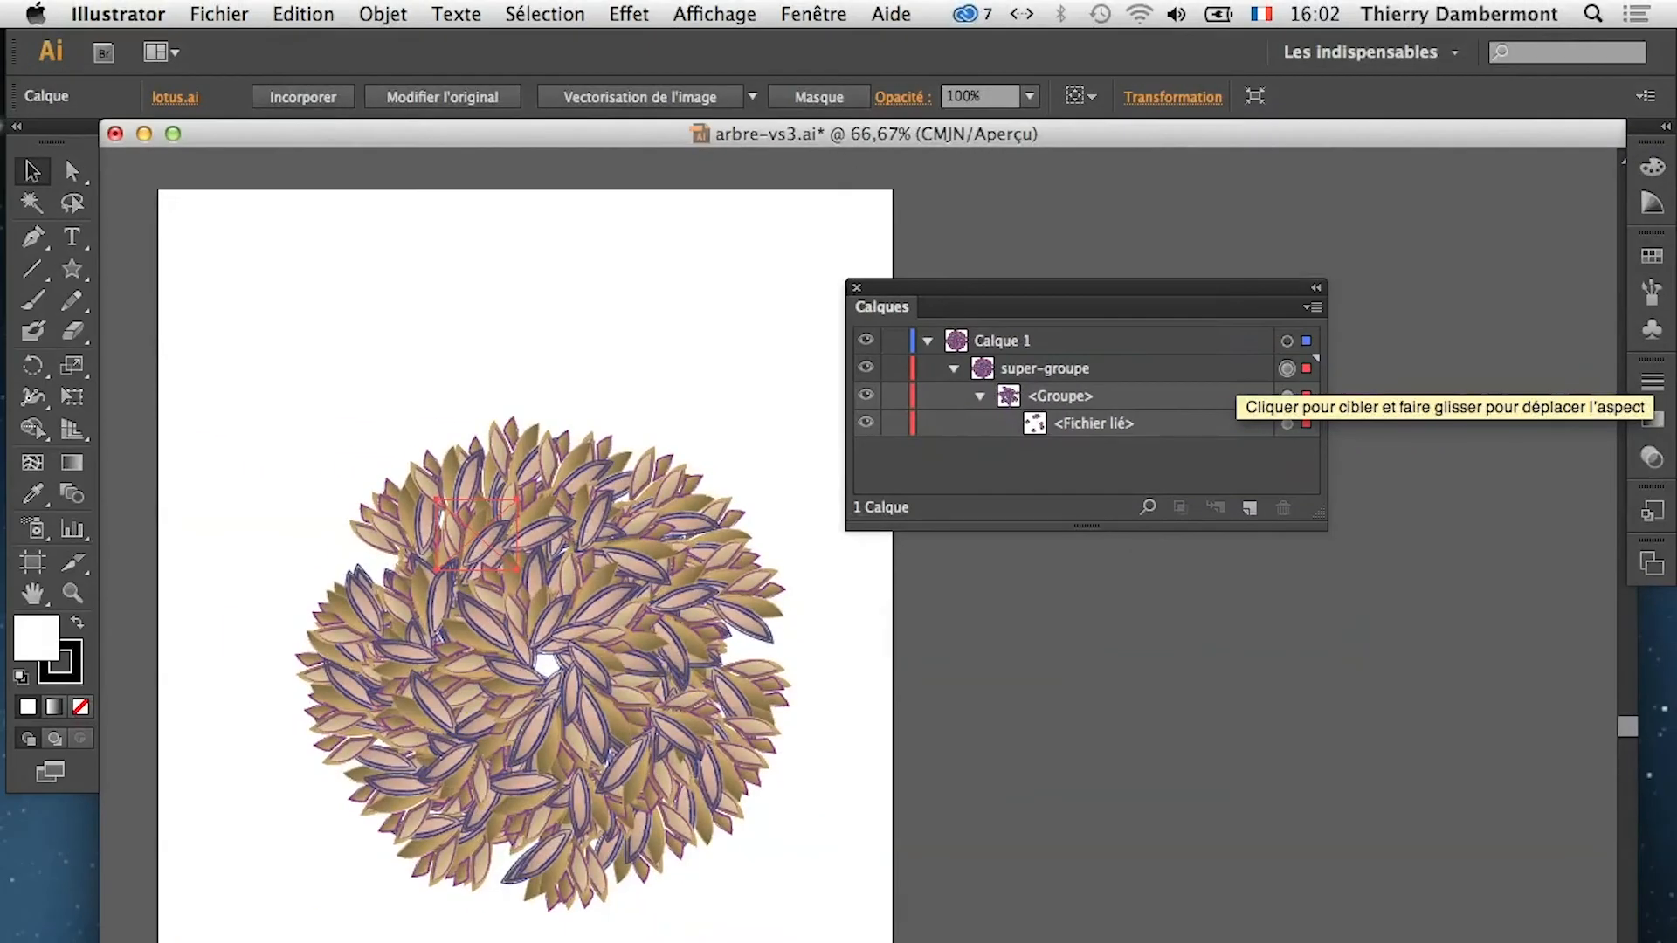
Show the Aspect panel and place it below the Calques panel, clear of the artwork
click(791, 7)
click(790, 7)
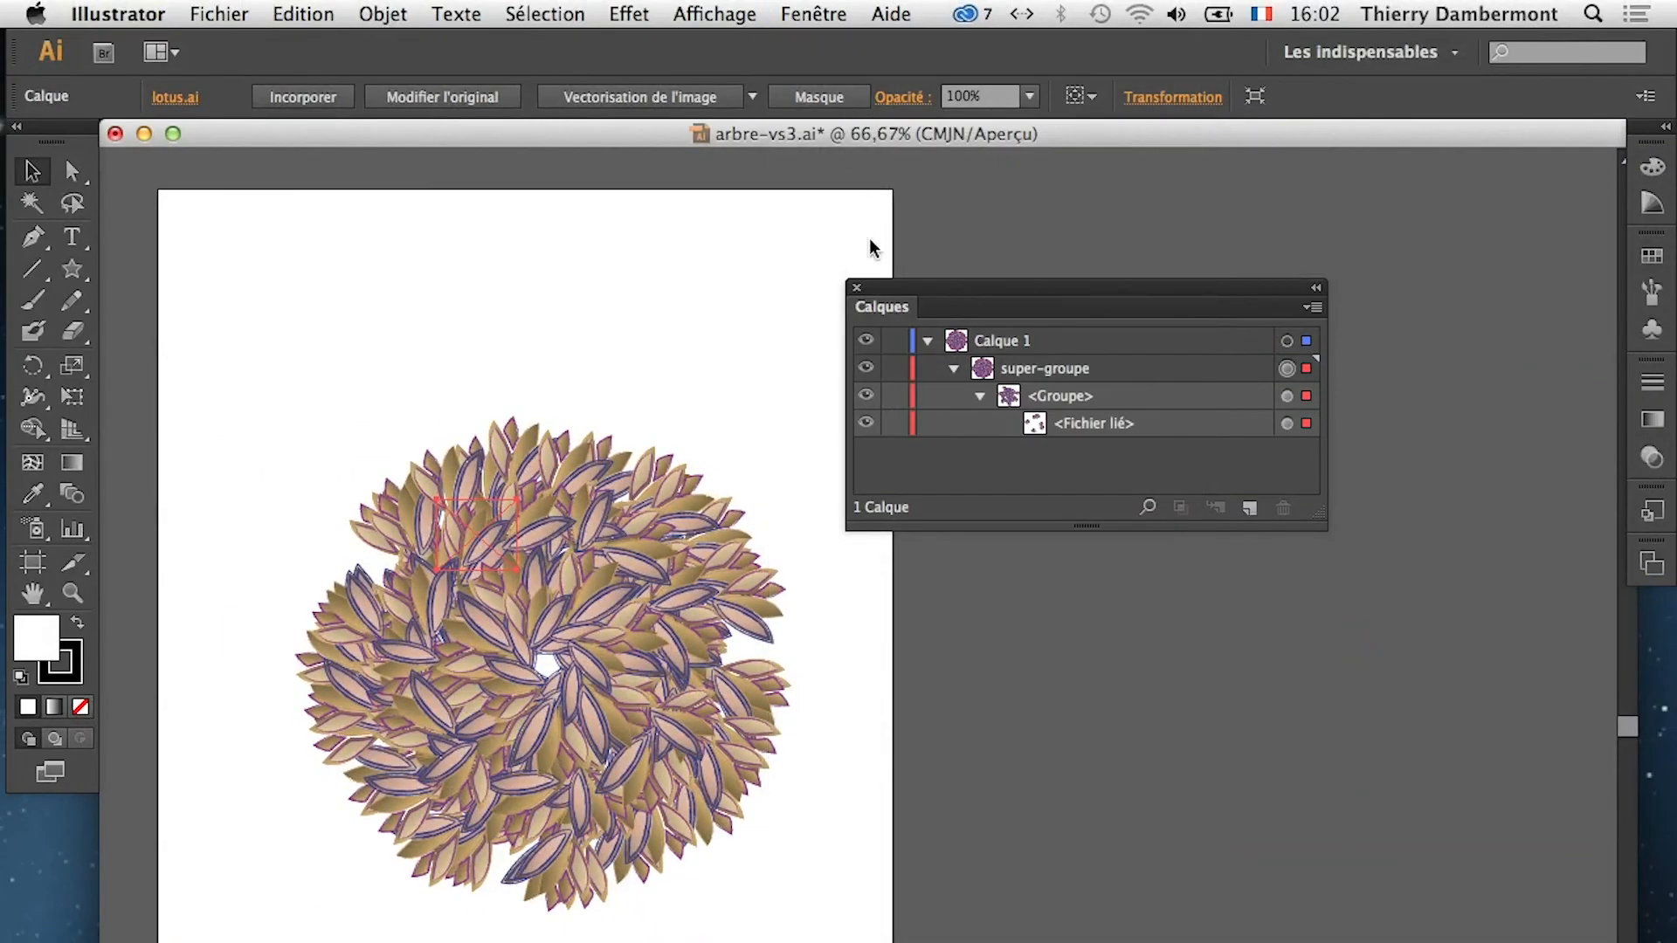
click(827, 7)
click(872, 385)
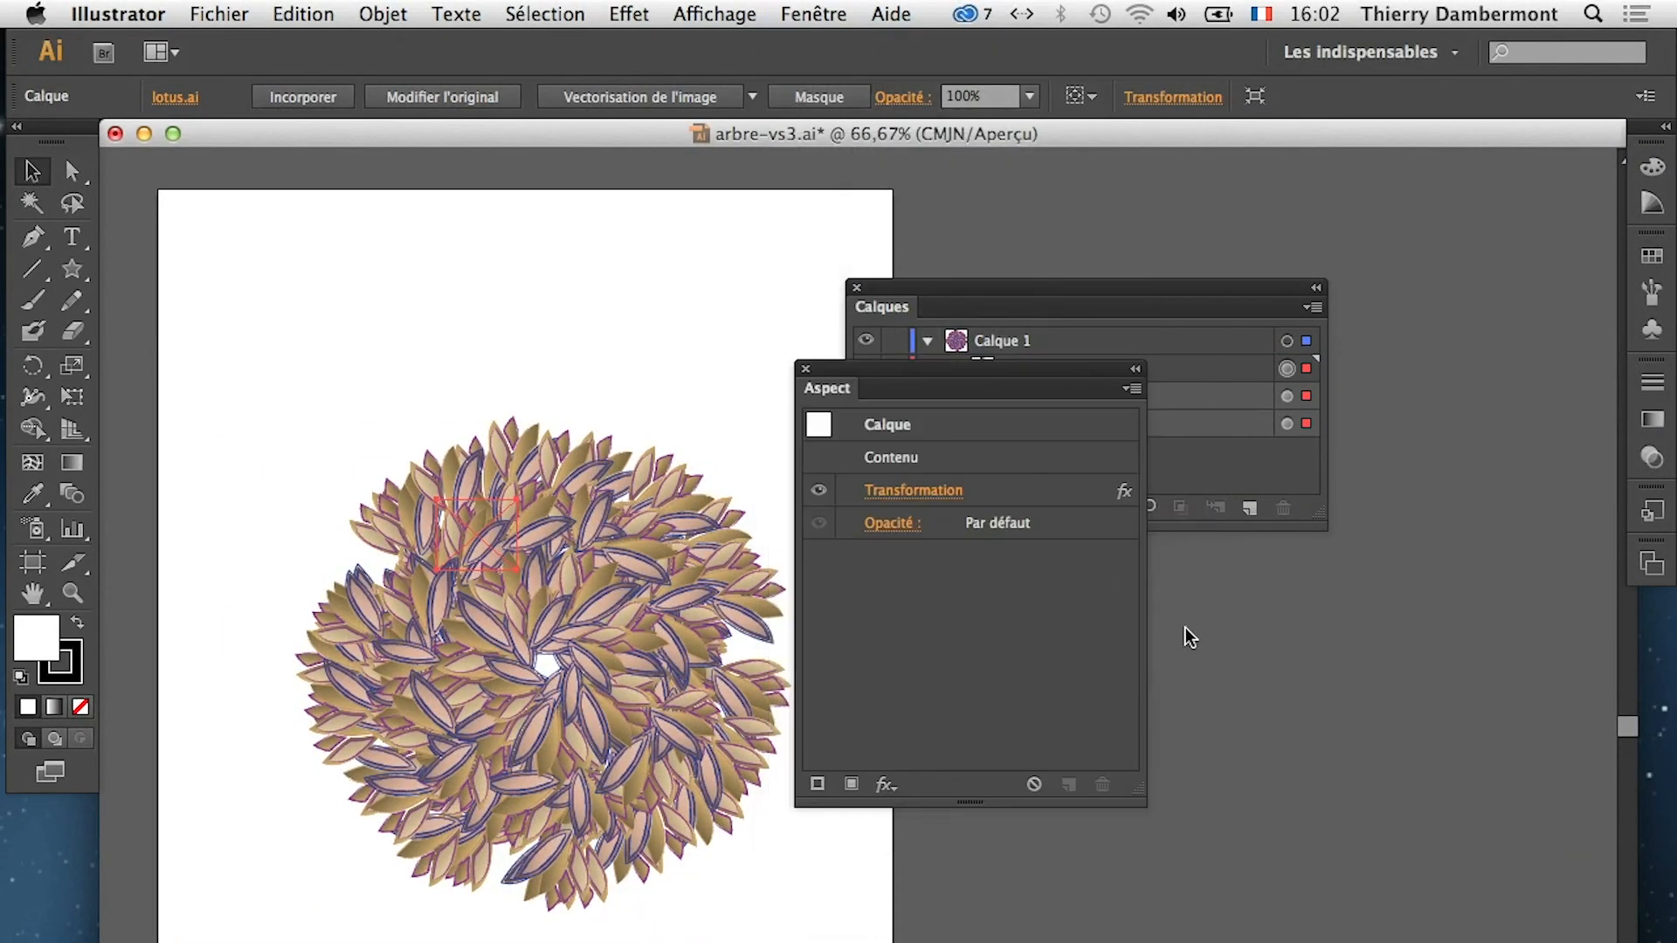
drag(915, 374, 1105, 596)
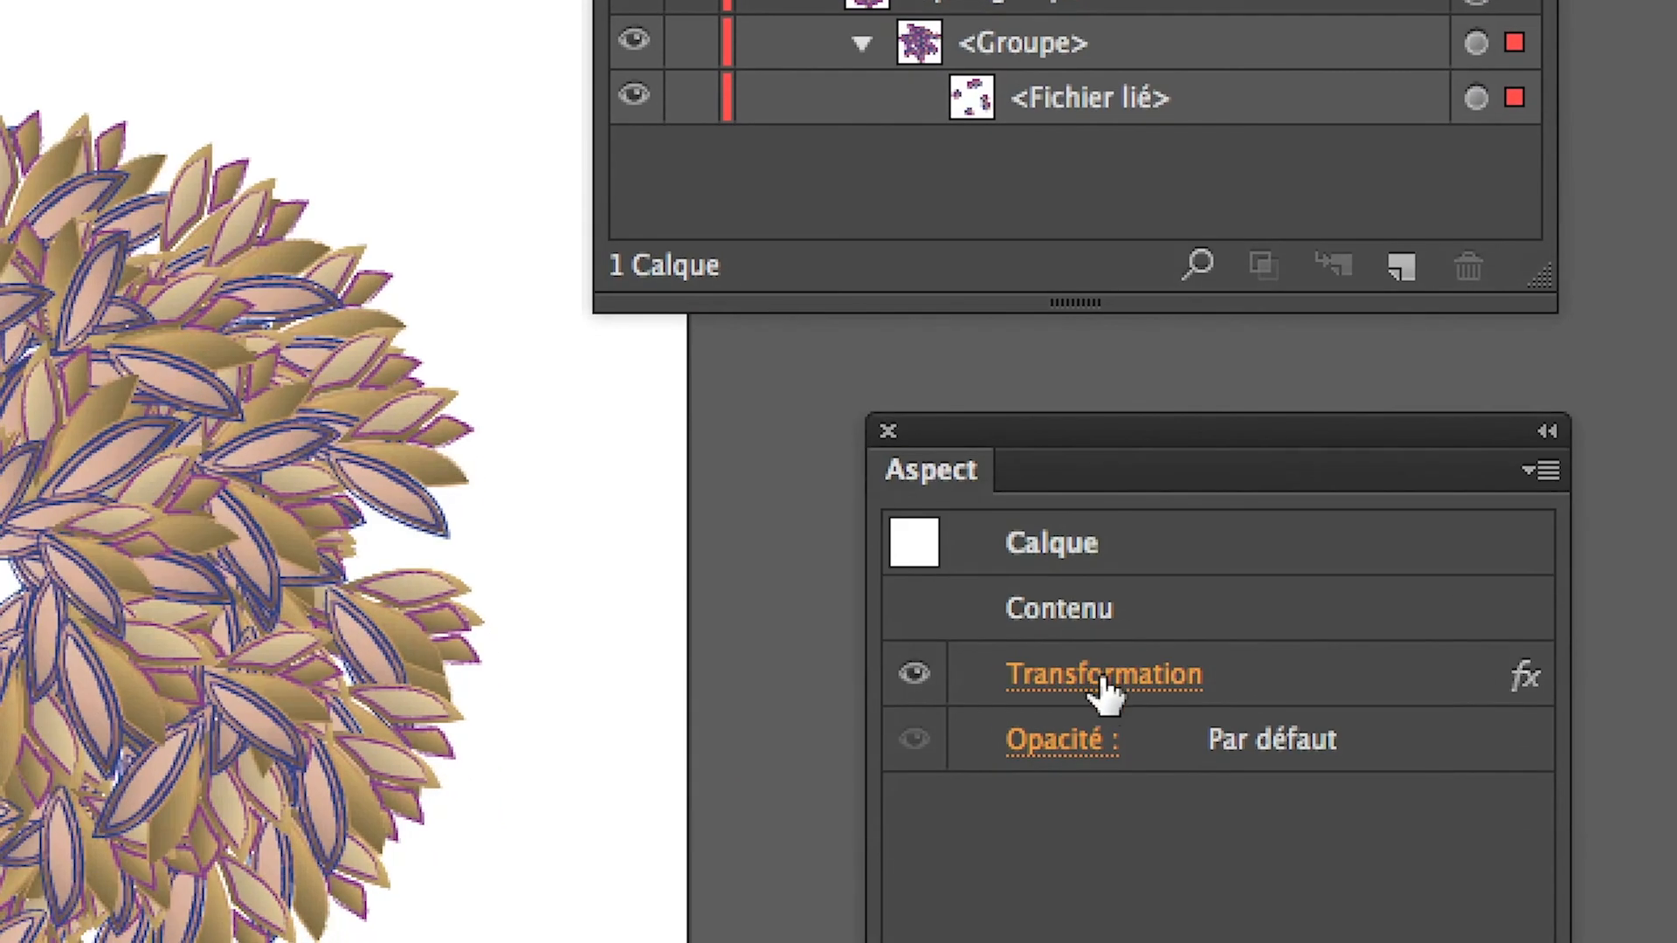
Edit super-groupe's existing Transformation effect, setting both horizontal and vertical displacement to -3,5278 cm and the rotation to 195°
click(1099, 830)
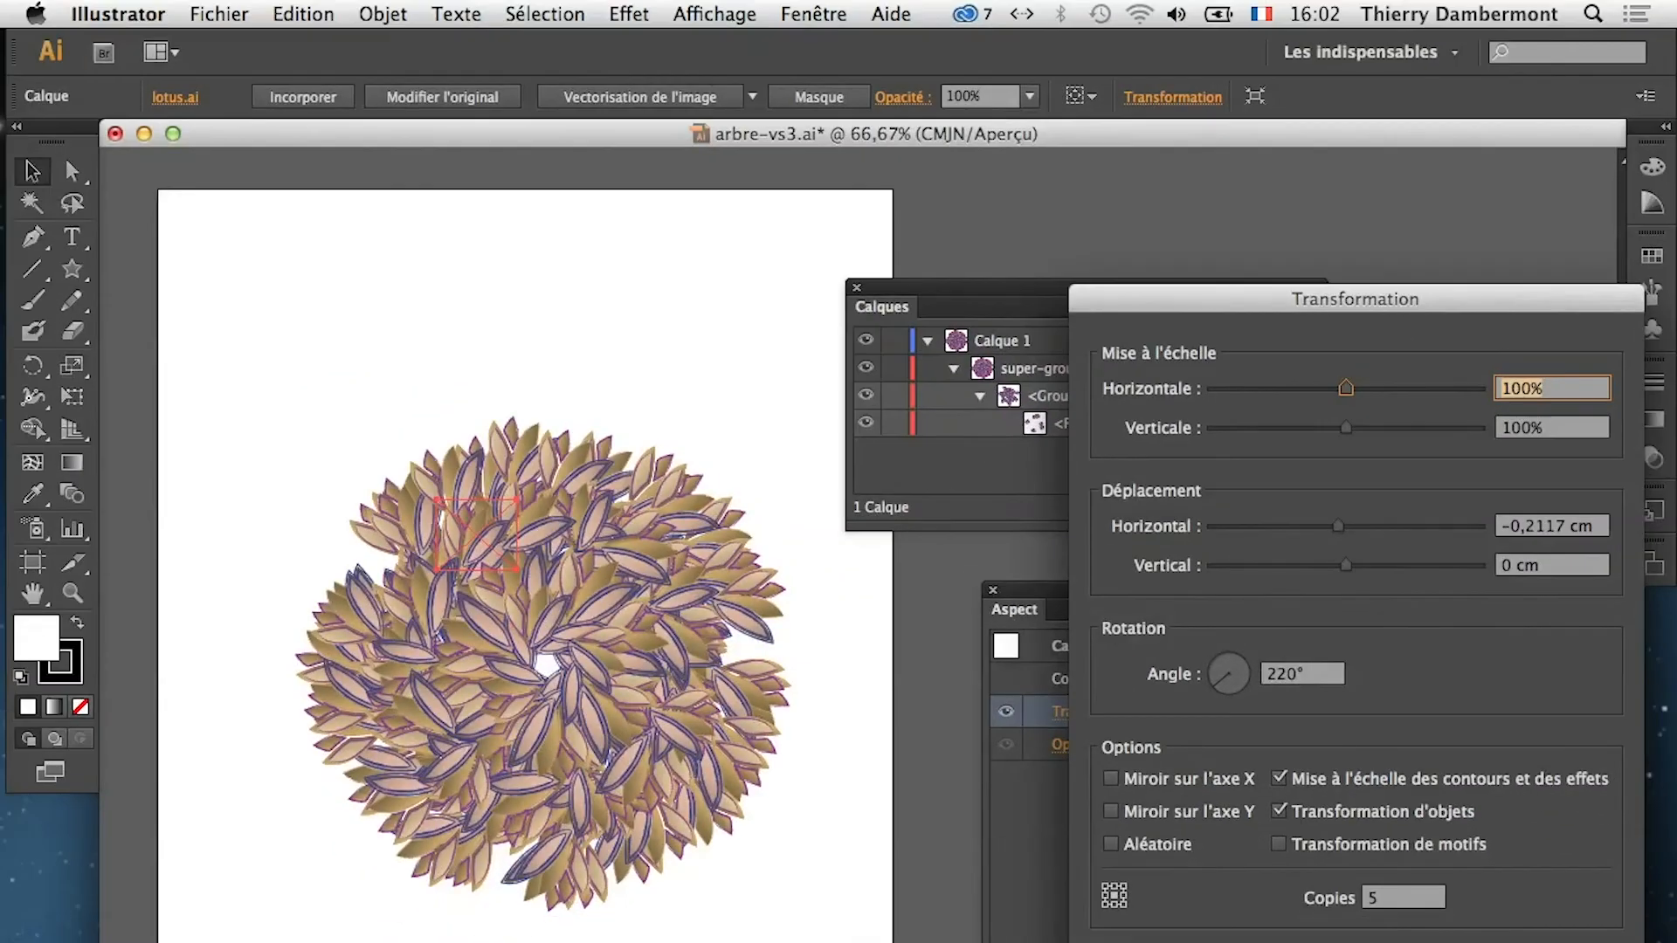
drag(1337, 526, 1307, 565)
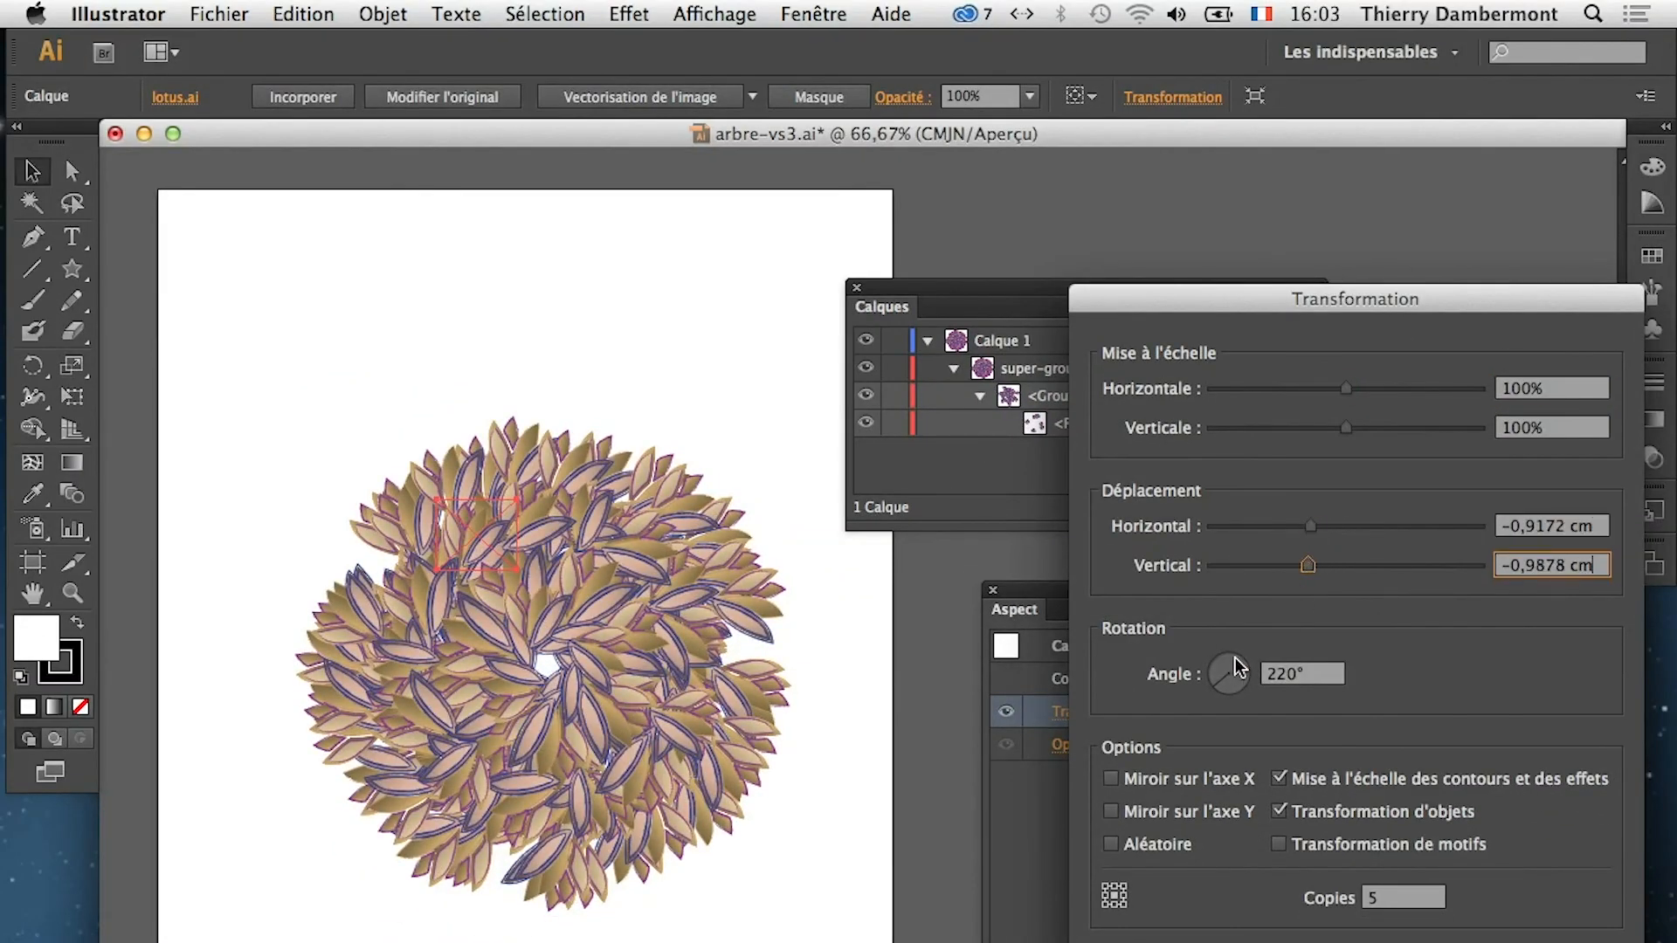
click(1216, 669)
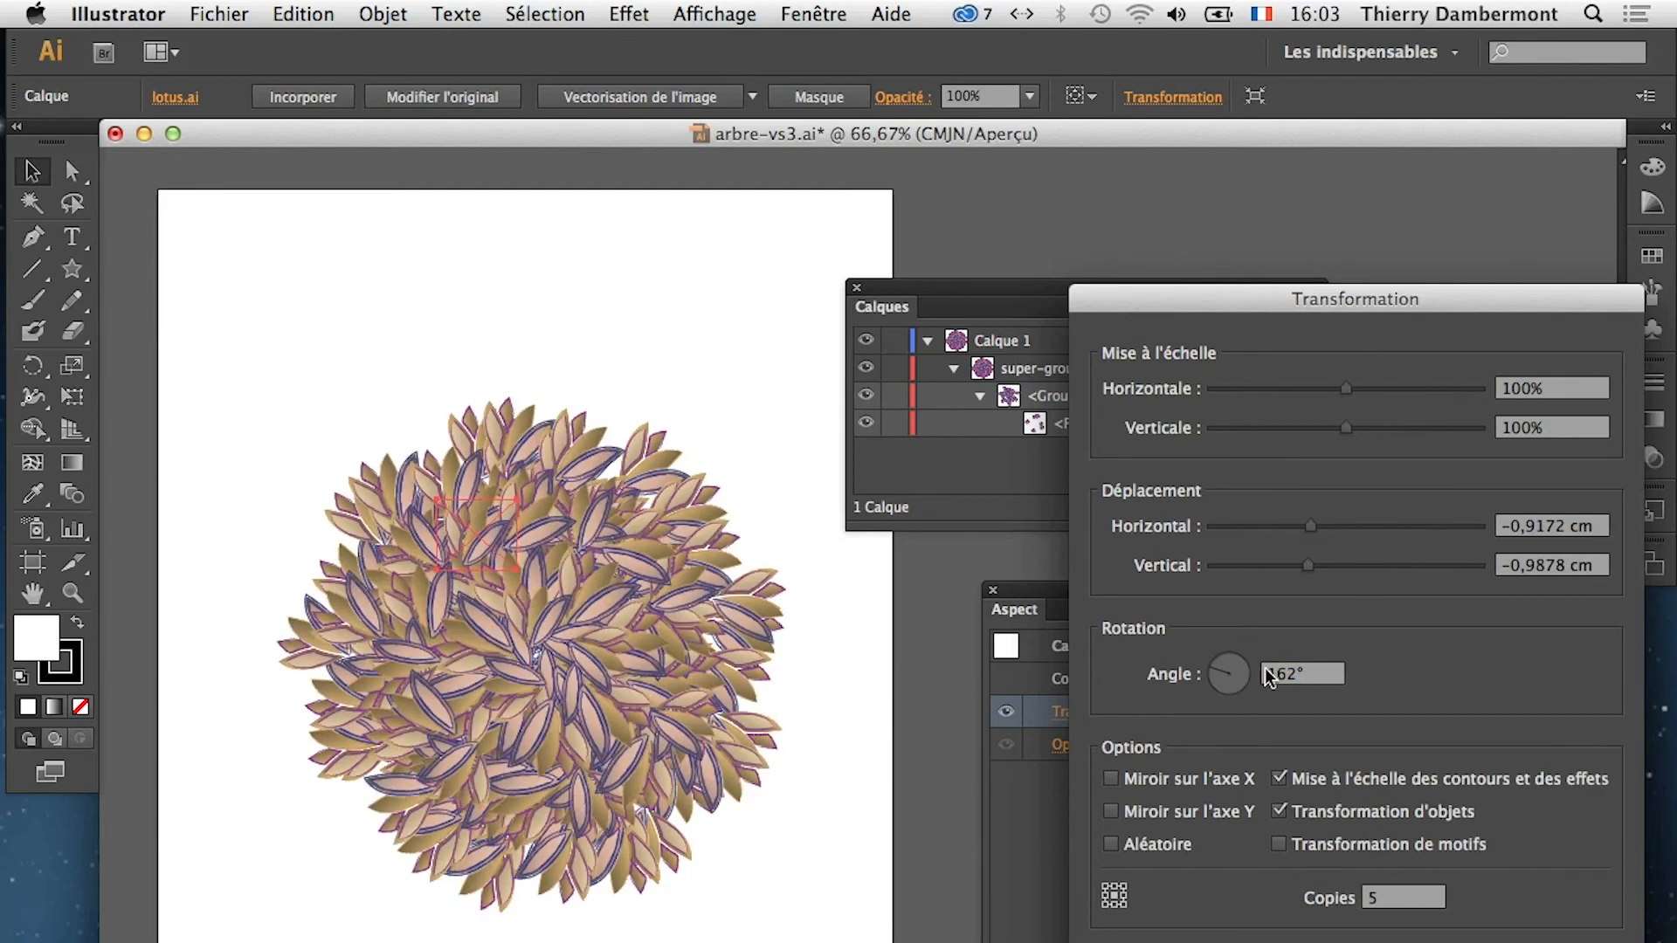
click(1214, 527)
click(1214, 567)
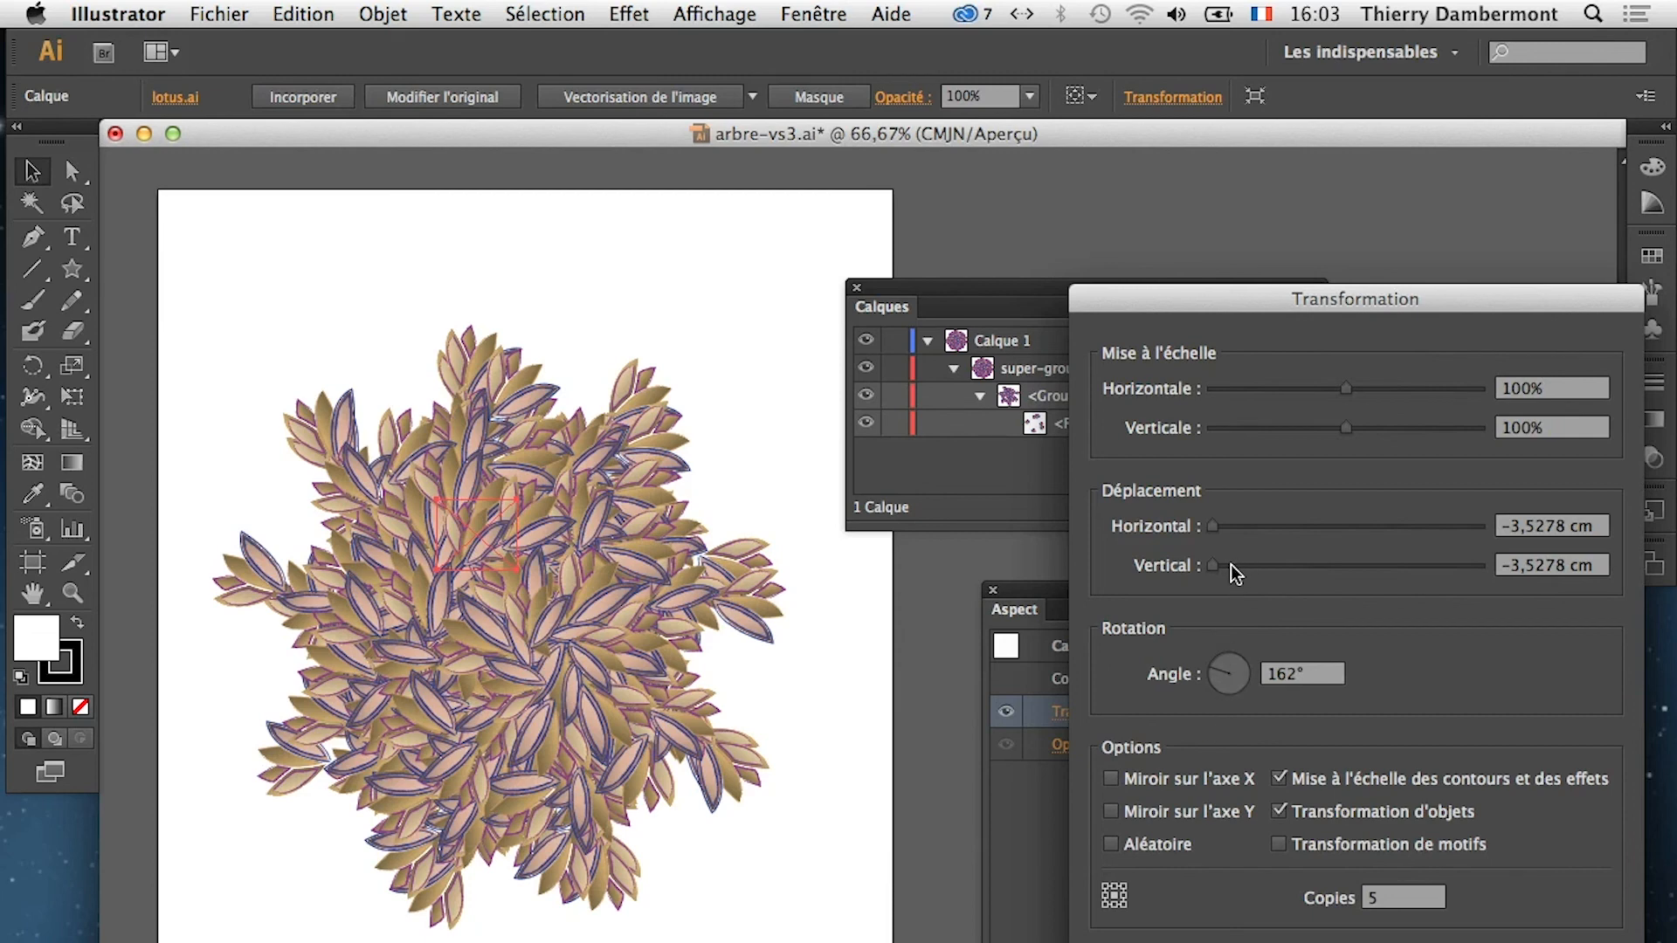
click(1224, 682)
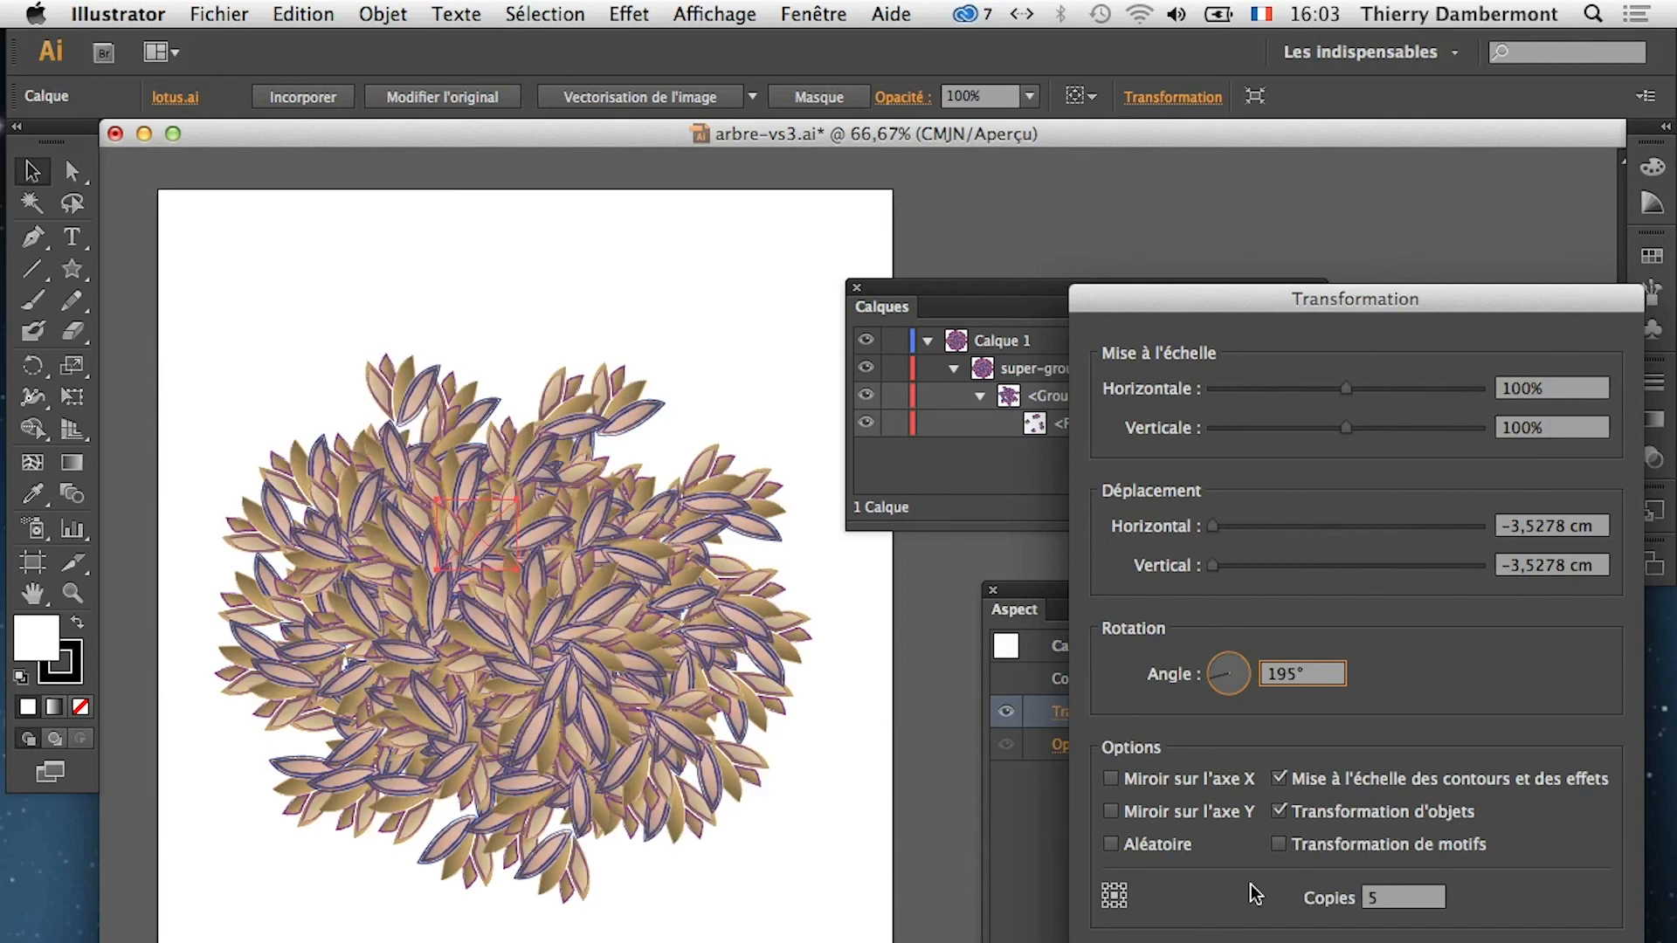
key(Escape)
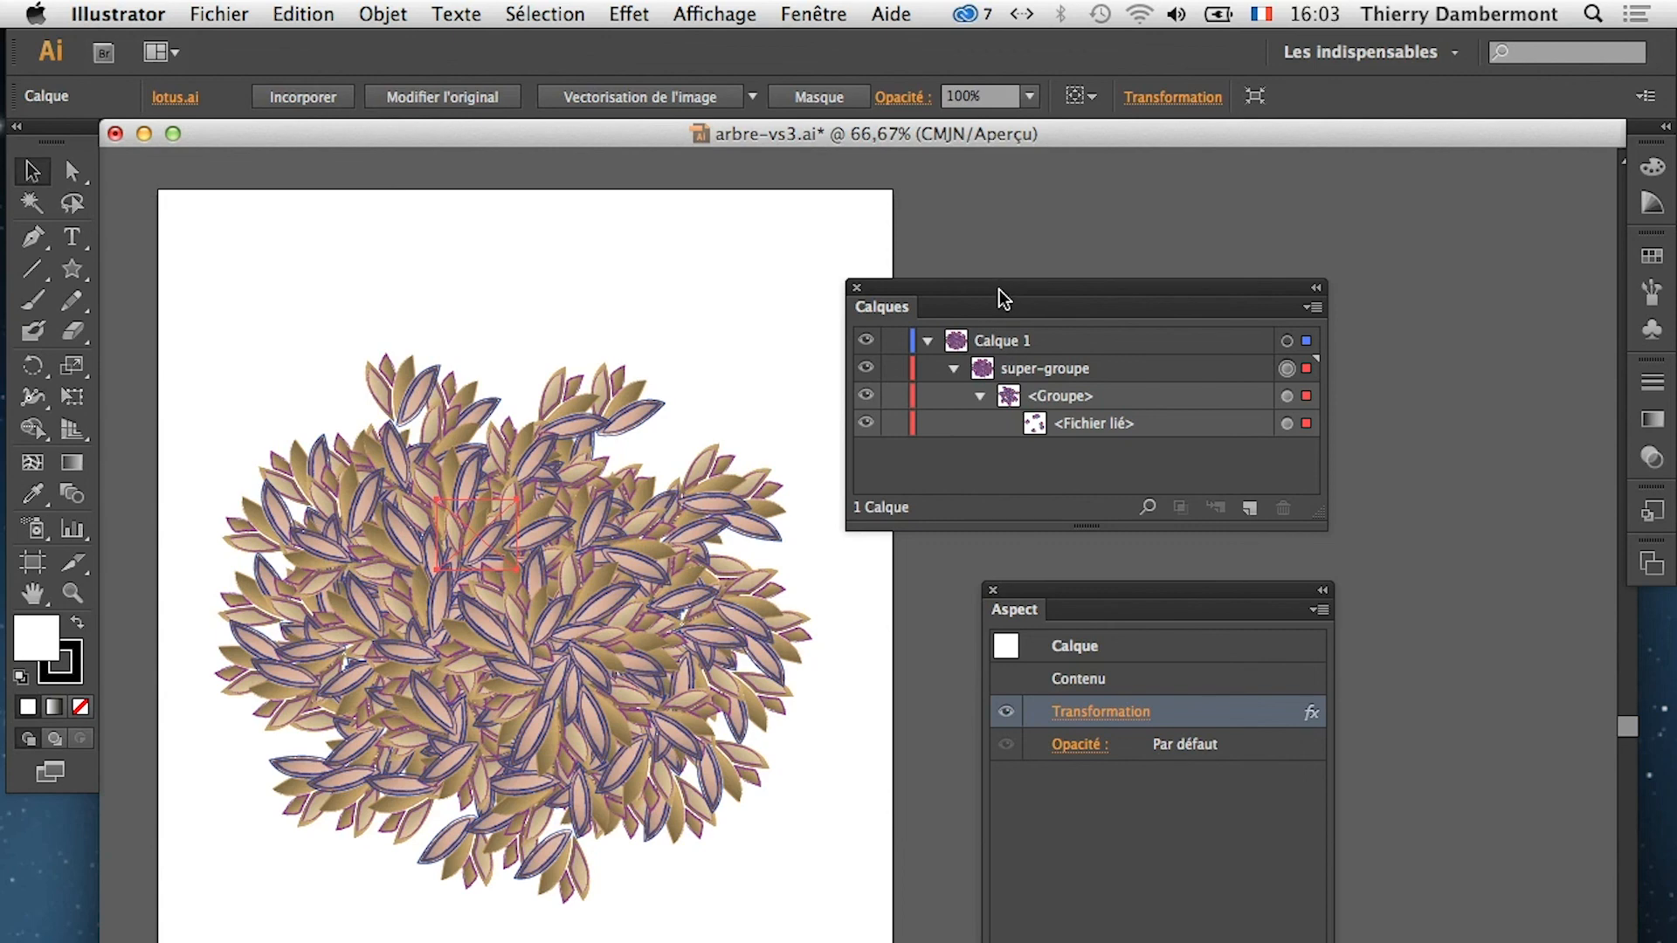
Move the Calques panel off the artwork and examine the leaf outlines and overlaps up close at 400%
key(super+1)
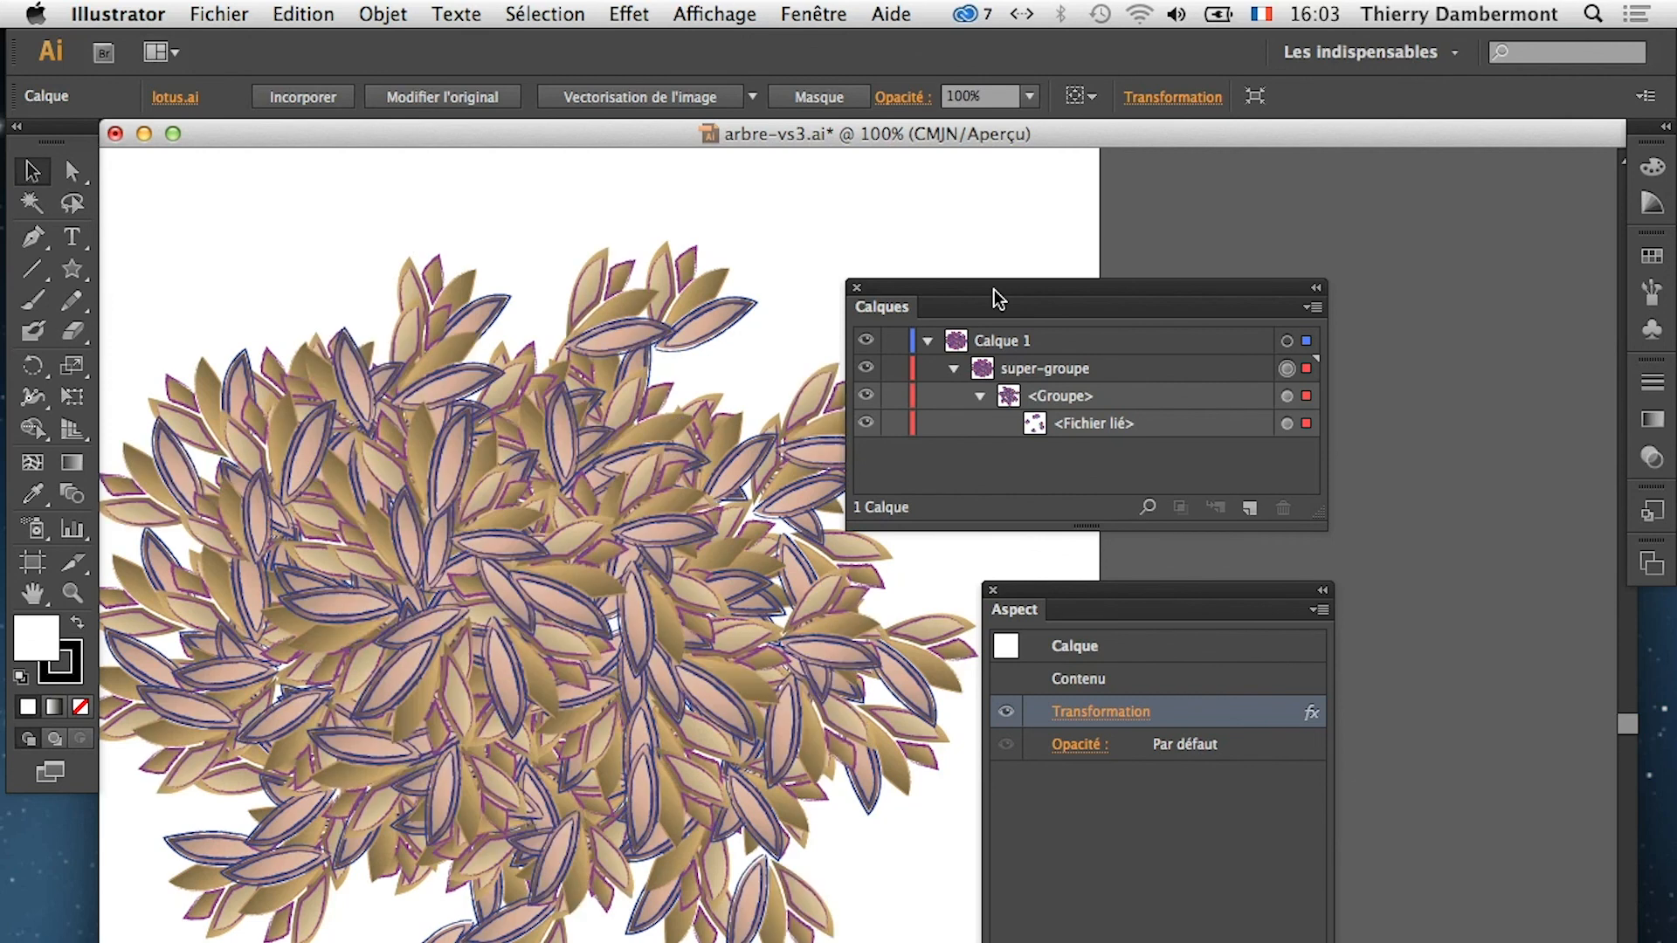
drag(994, 290, 1228, 281)
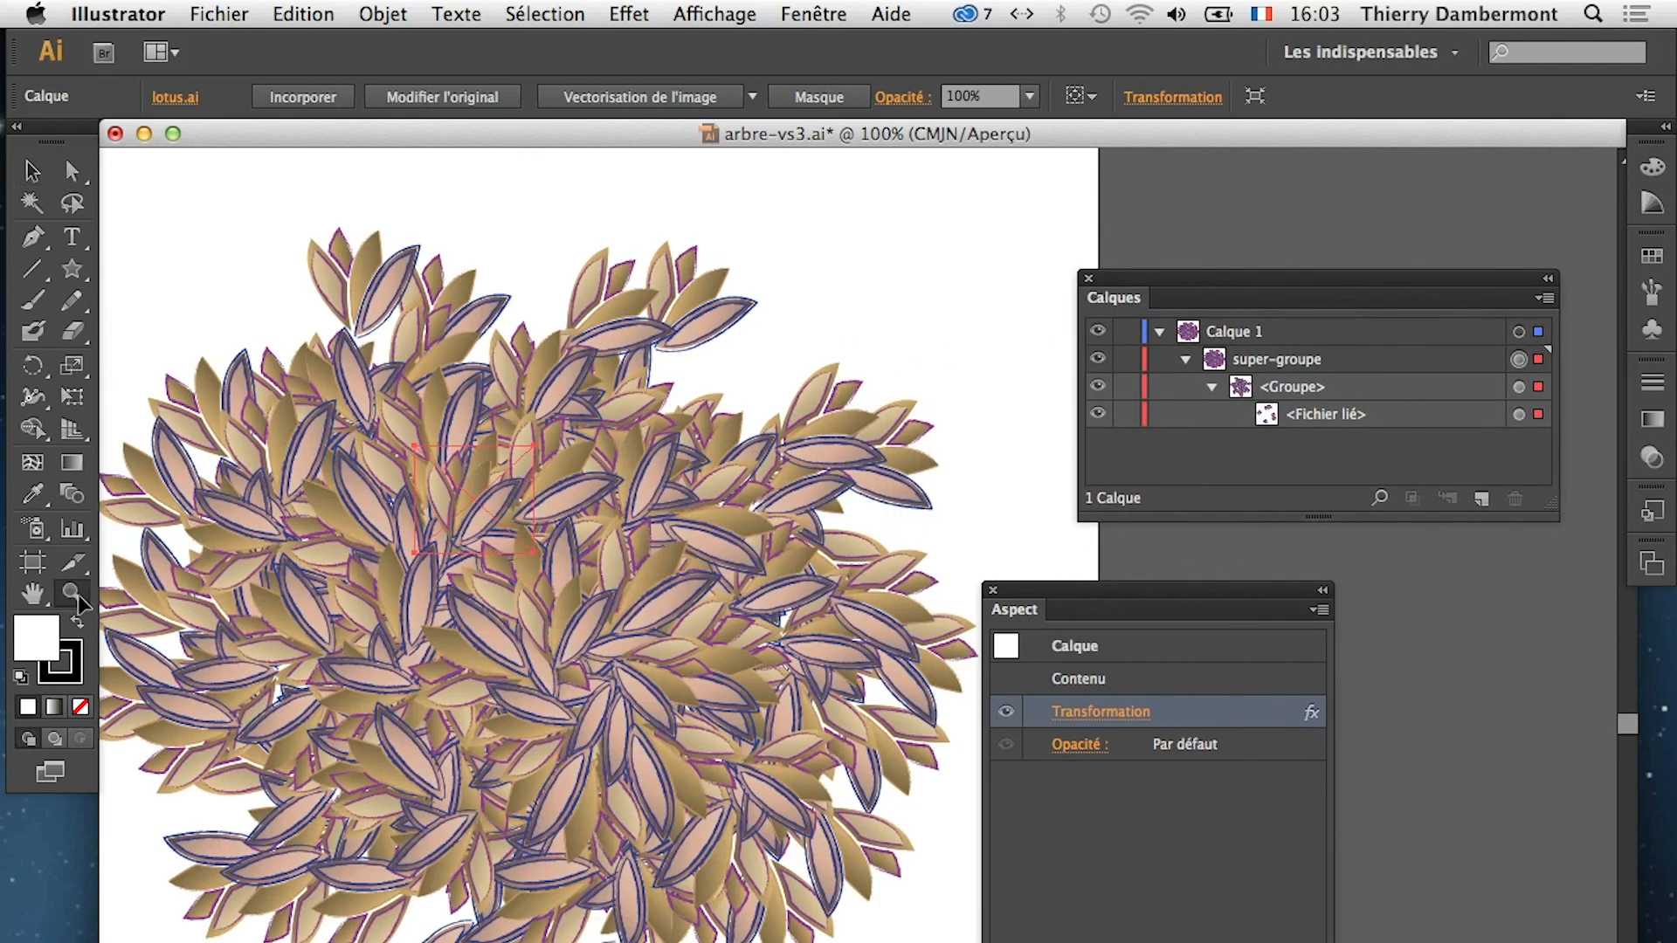
click(537, 670)
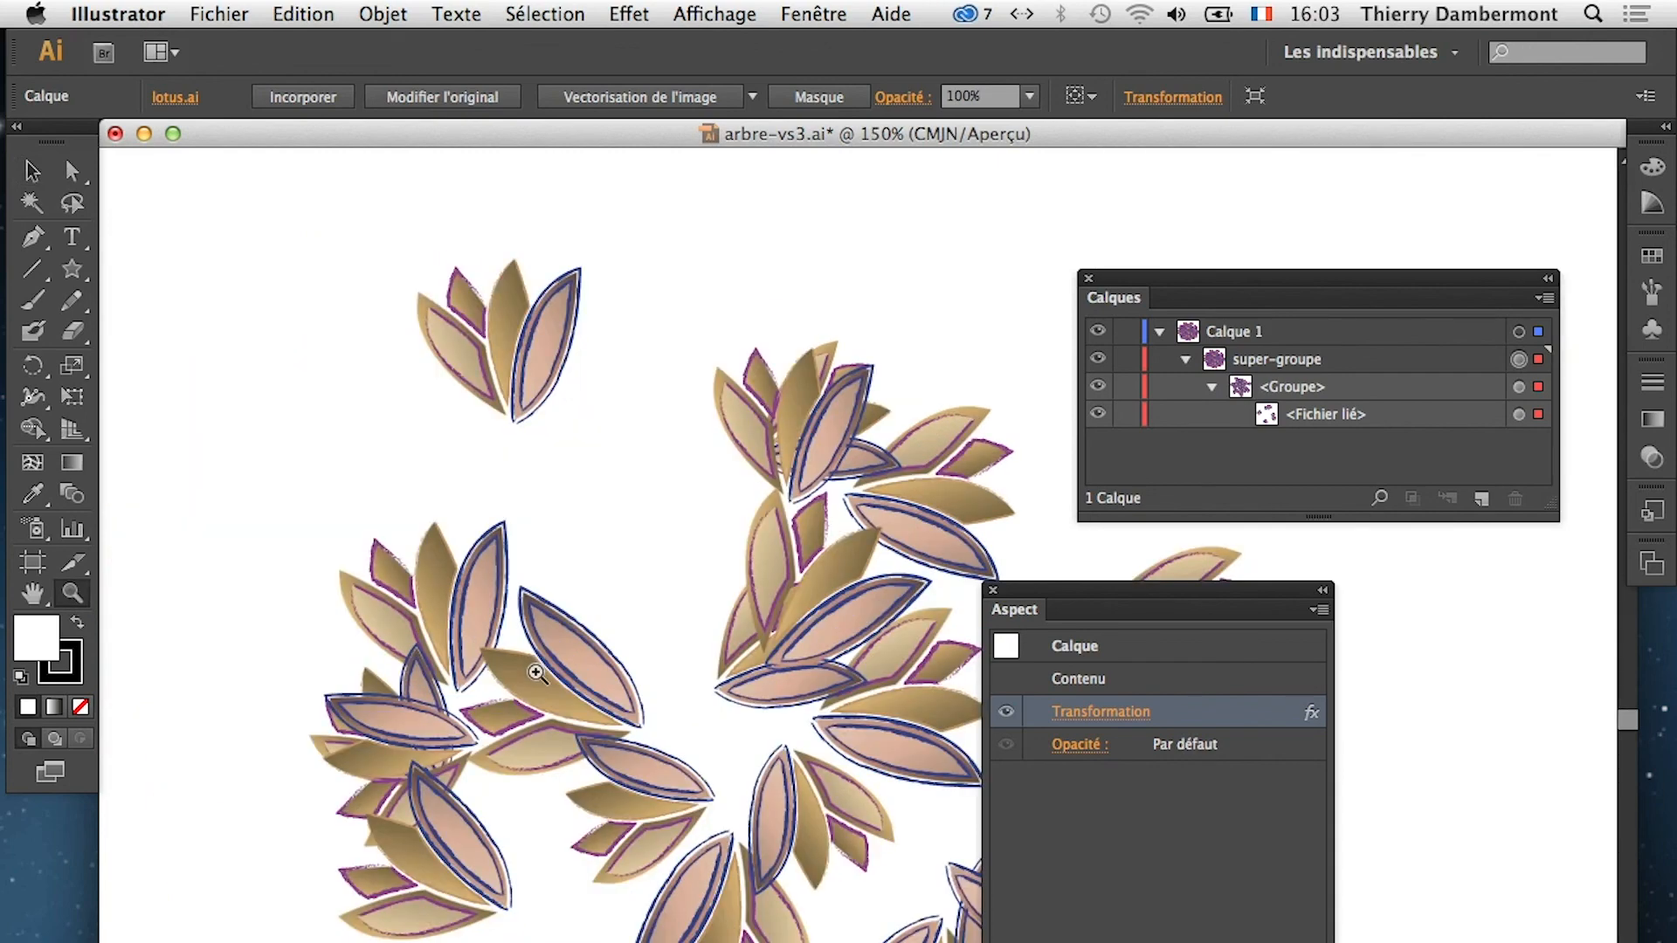
click(587, 674)
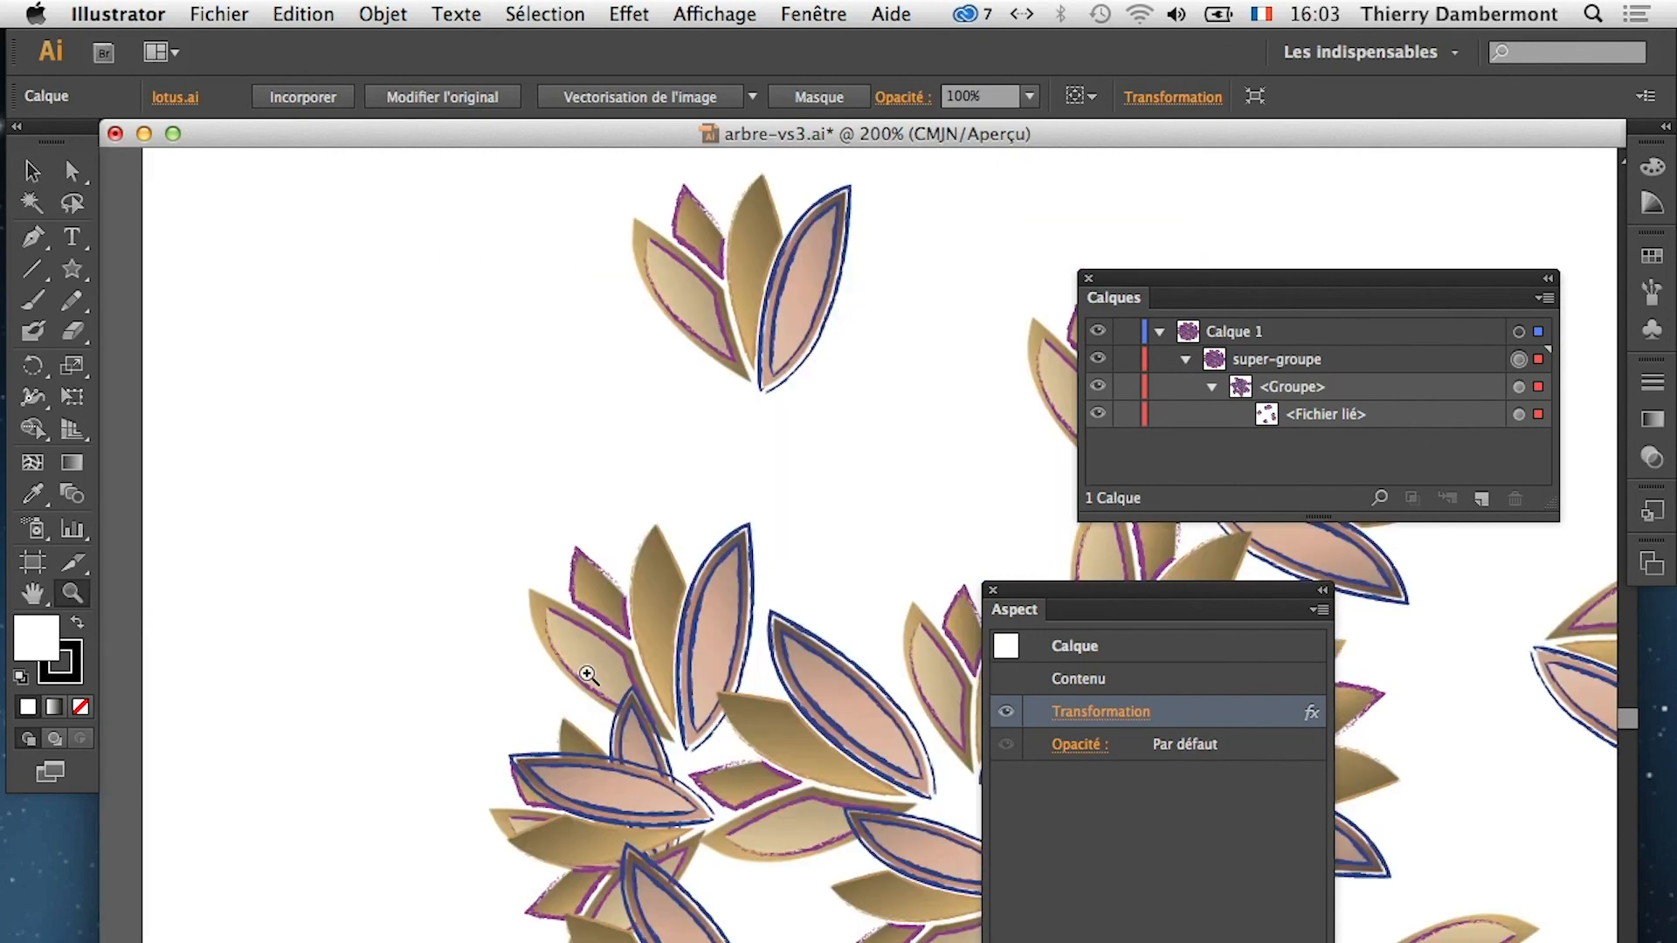
click(636, 709)
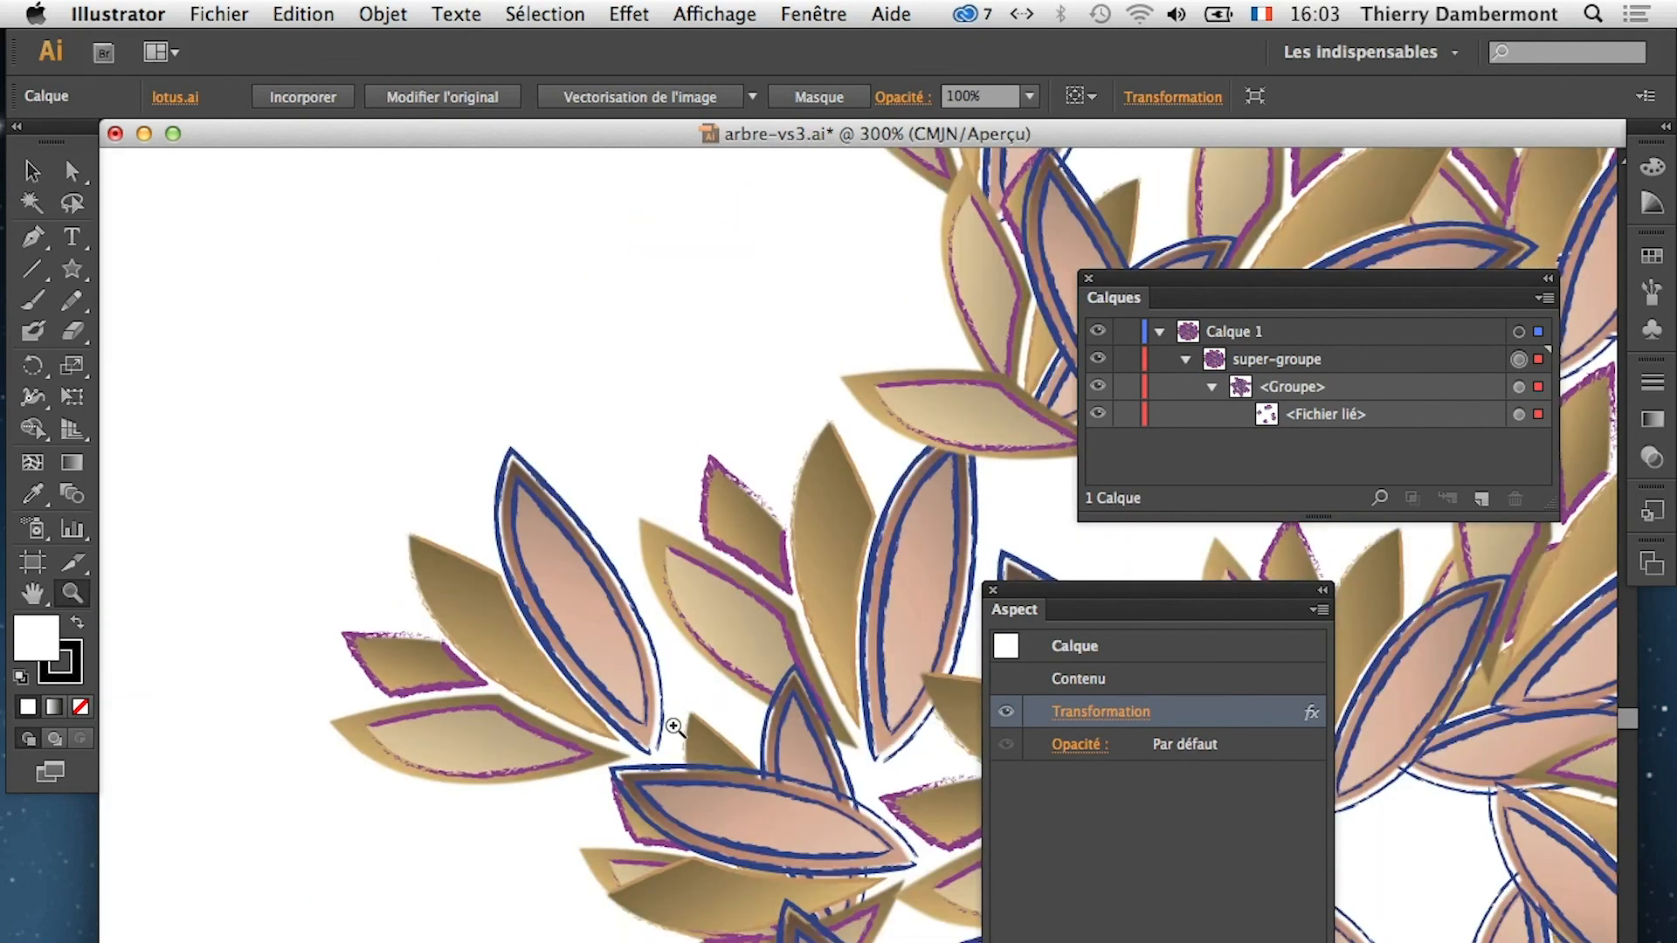
click(675, 726)
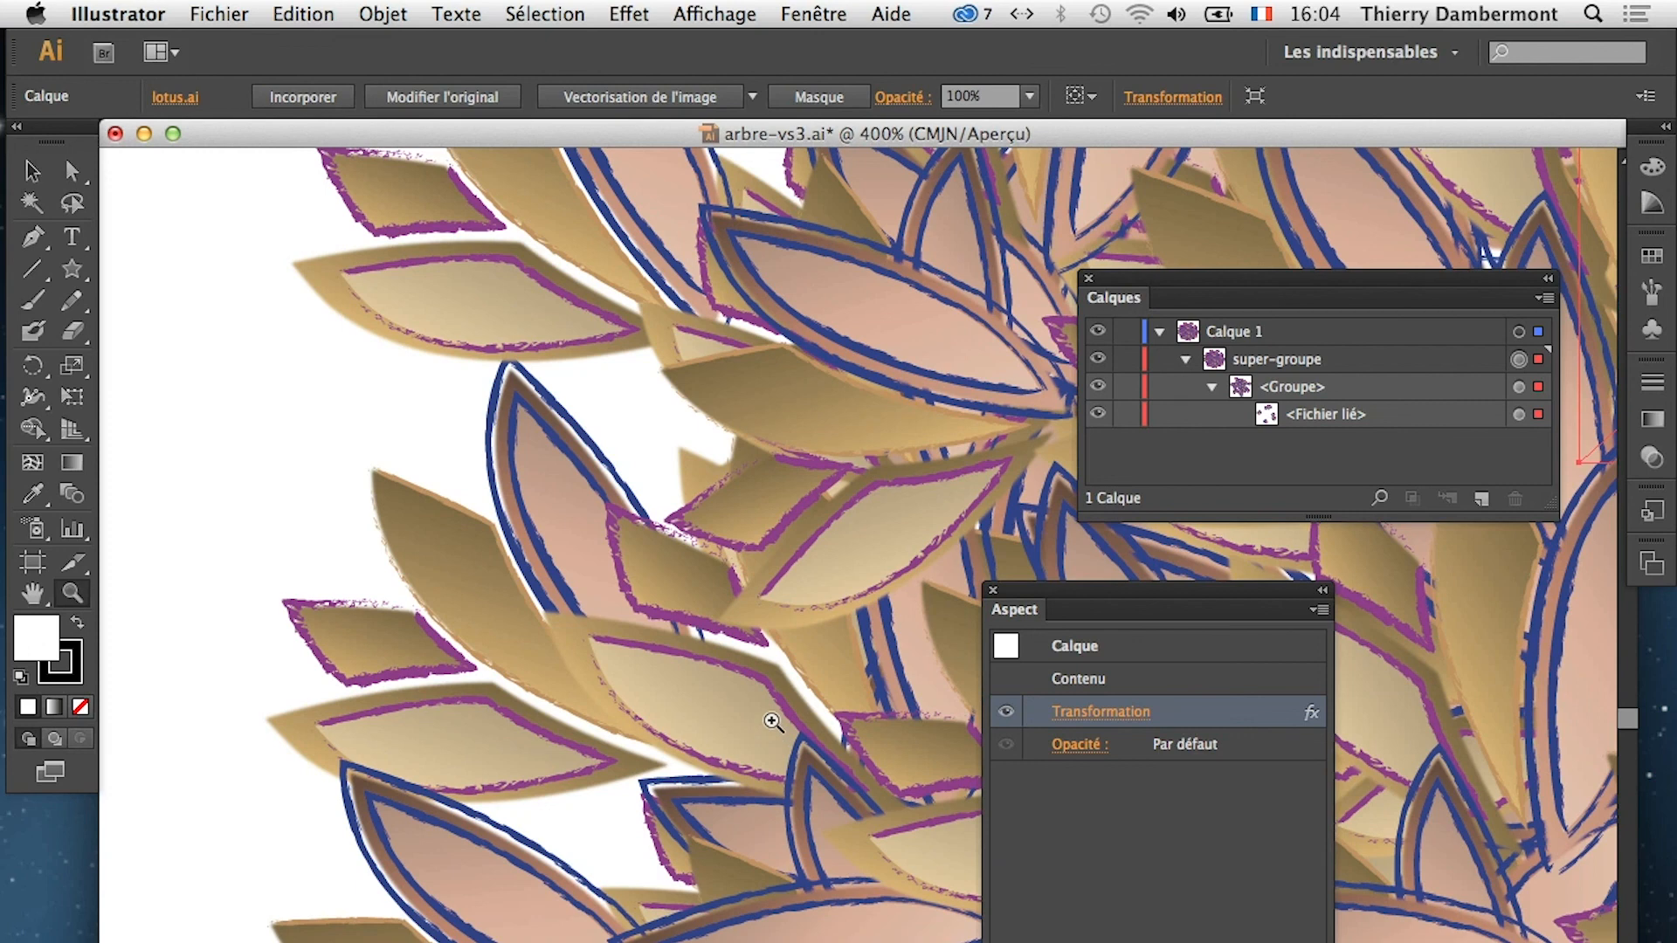
click(32, 594)
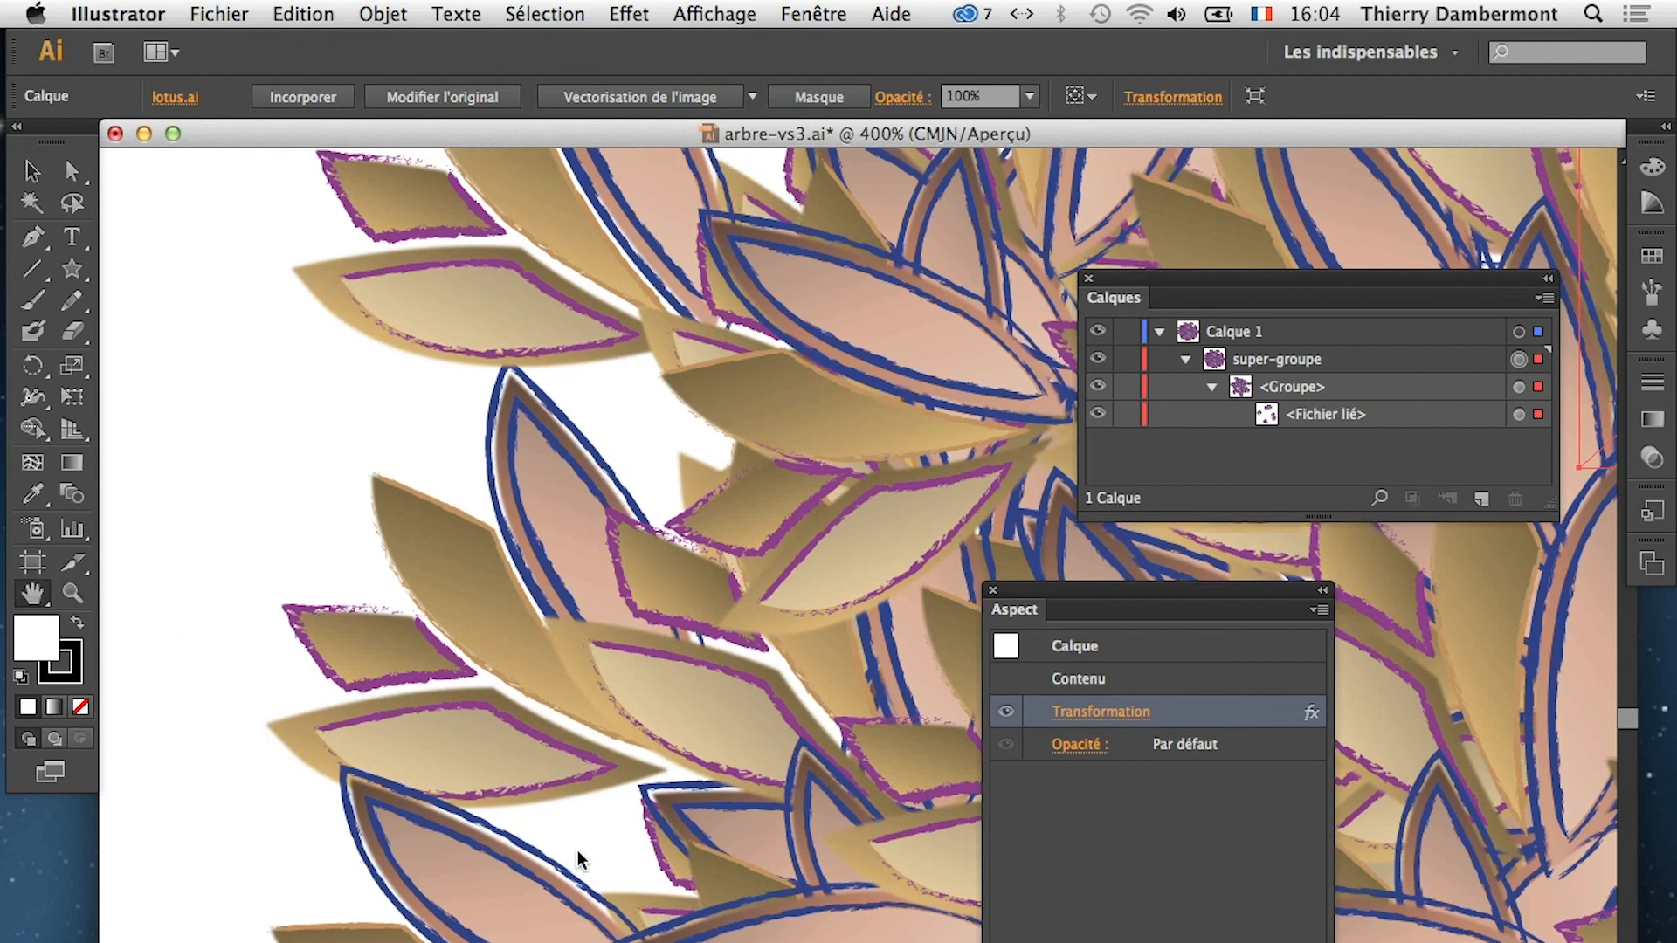
drag(429, 864, 366, 891)
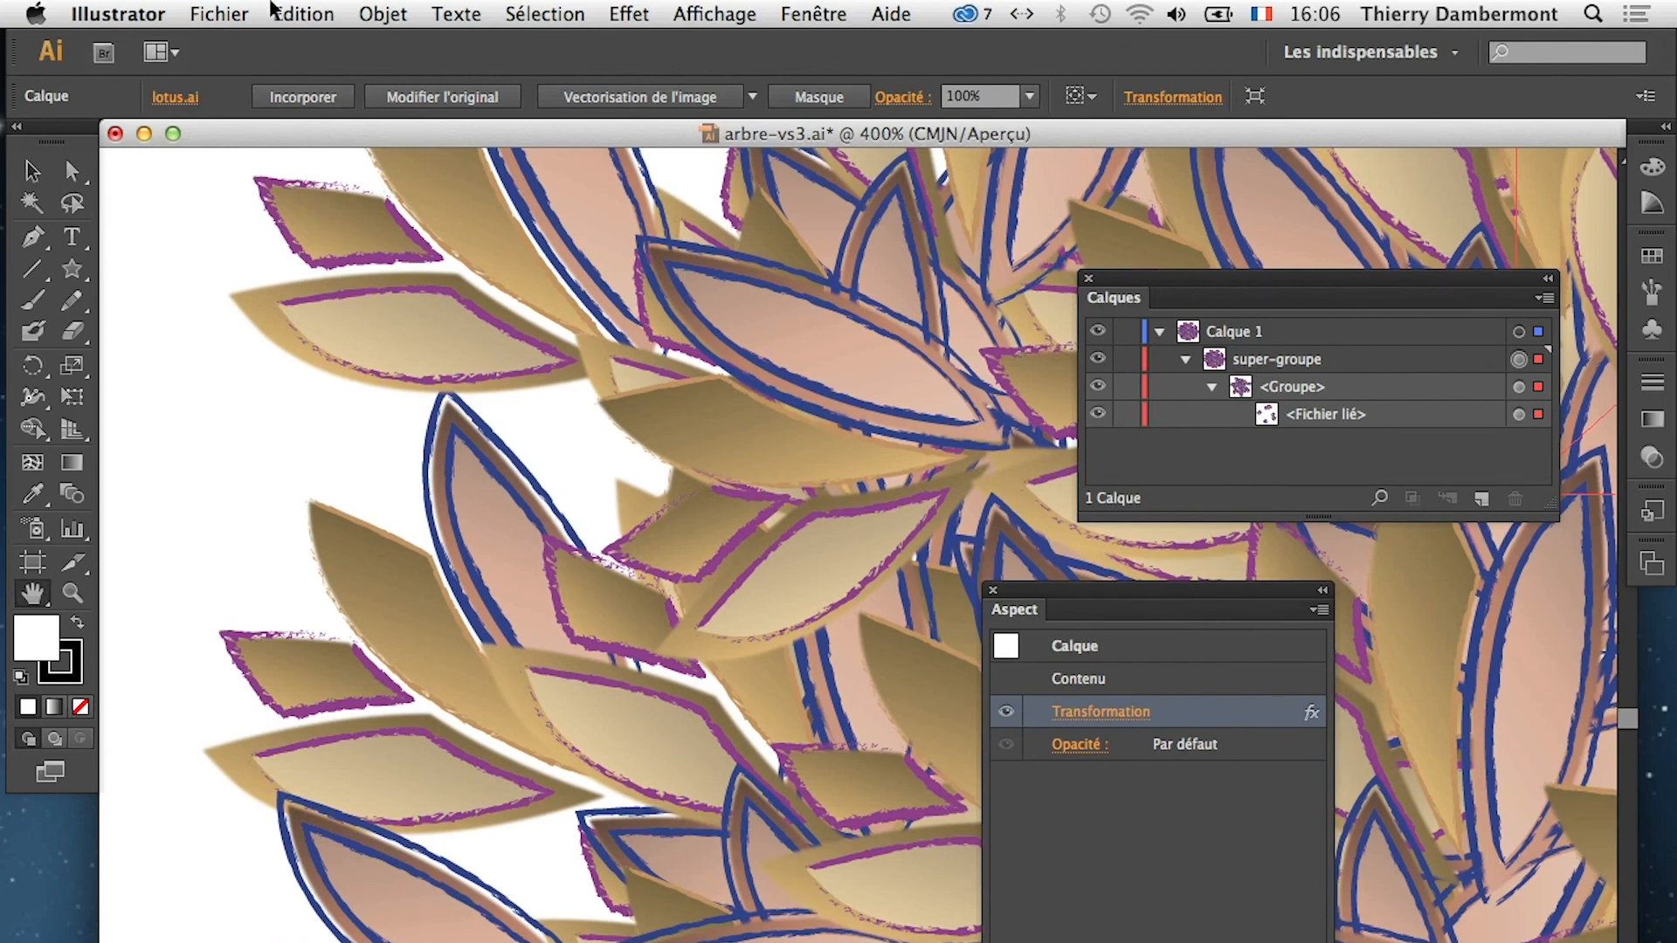
Save the document as a new version named arbre-vs4.ai, keeping the Illustrator CS6 format and default options
click(234, 11)
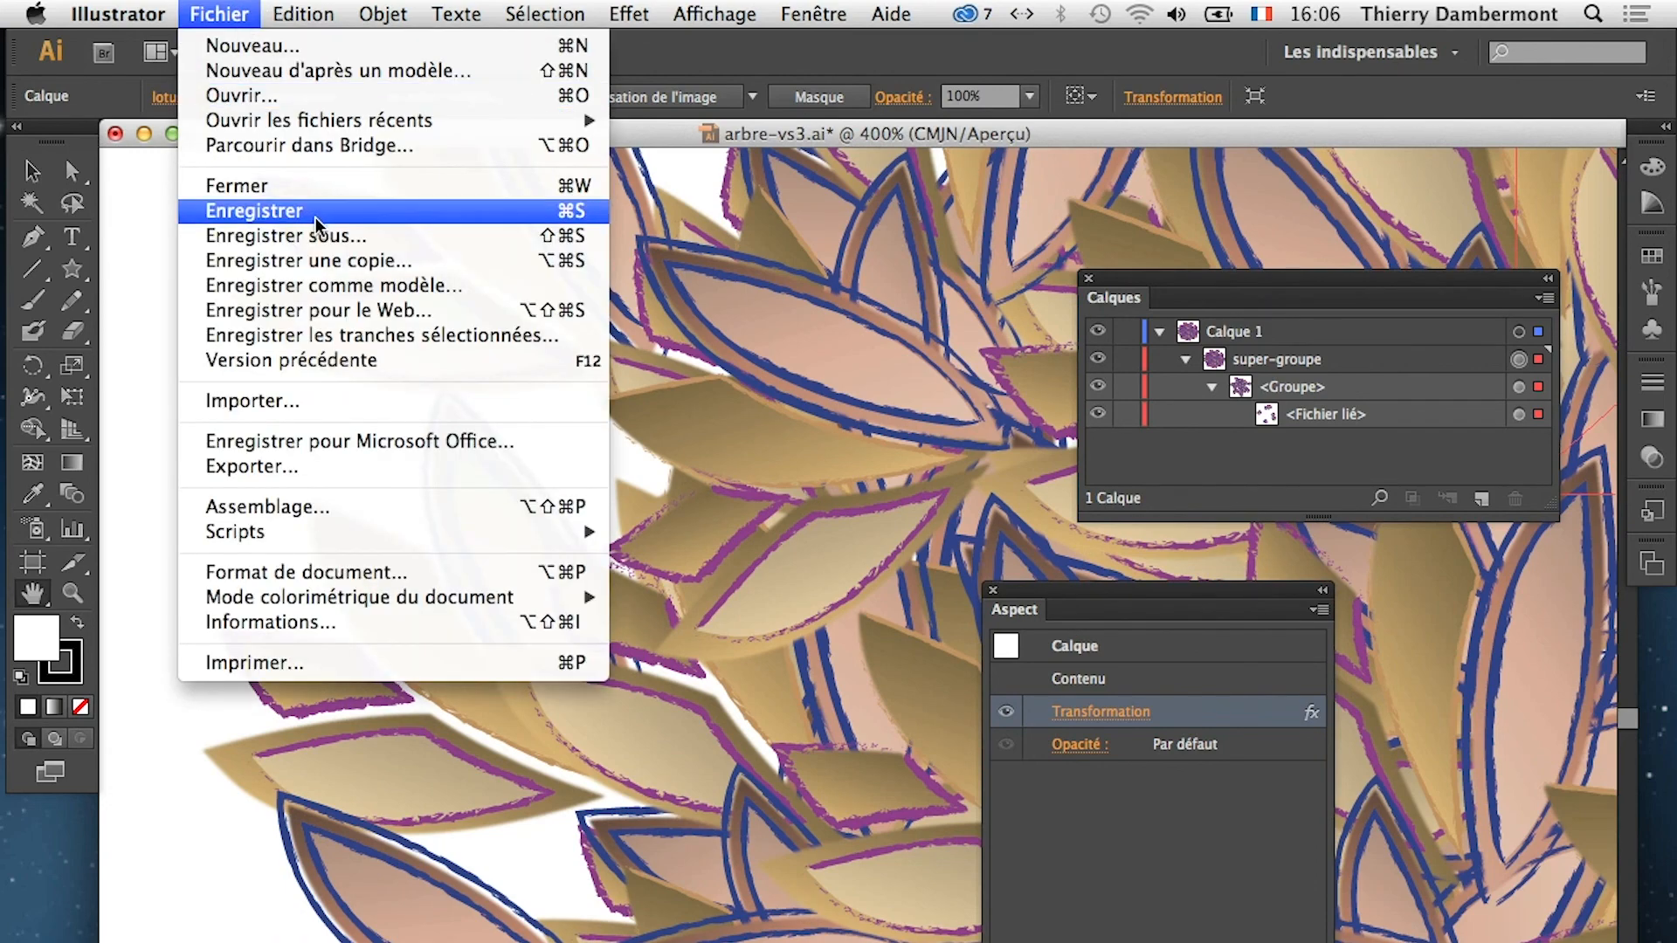
click(321, 237)
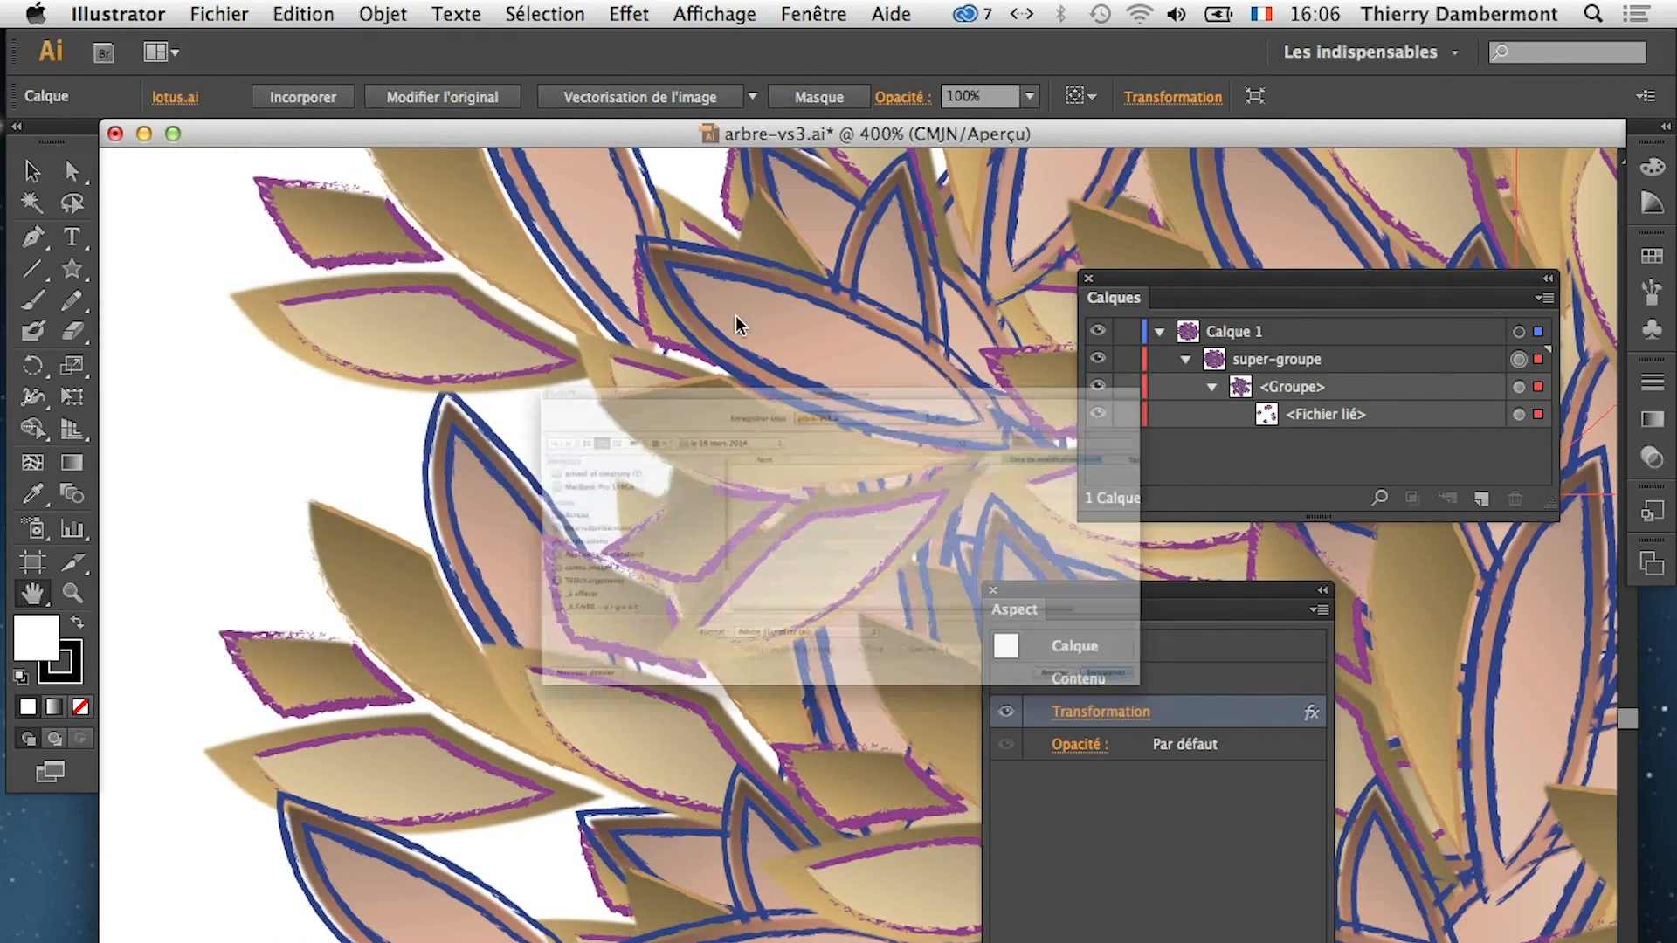
click(808, 254)
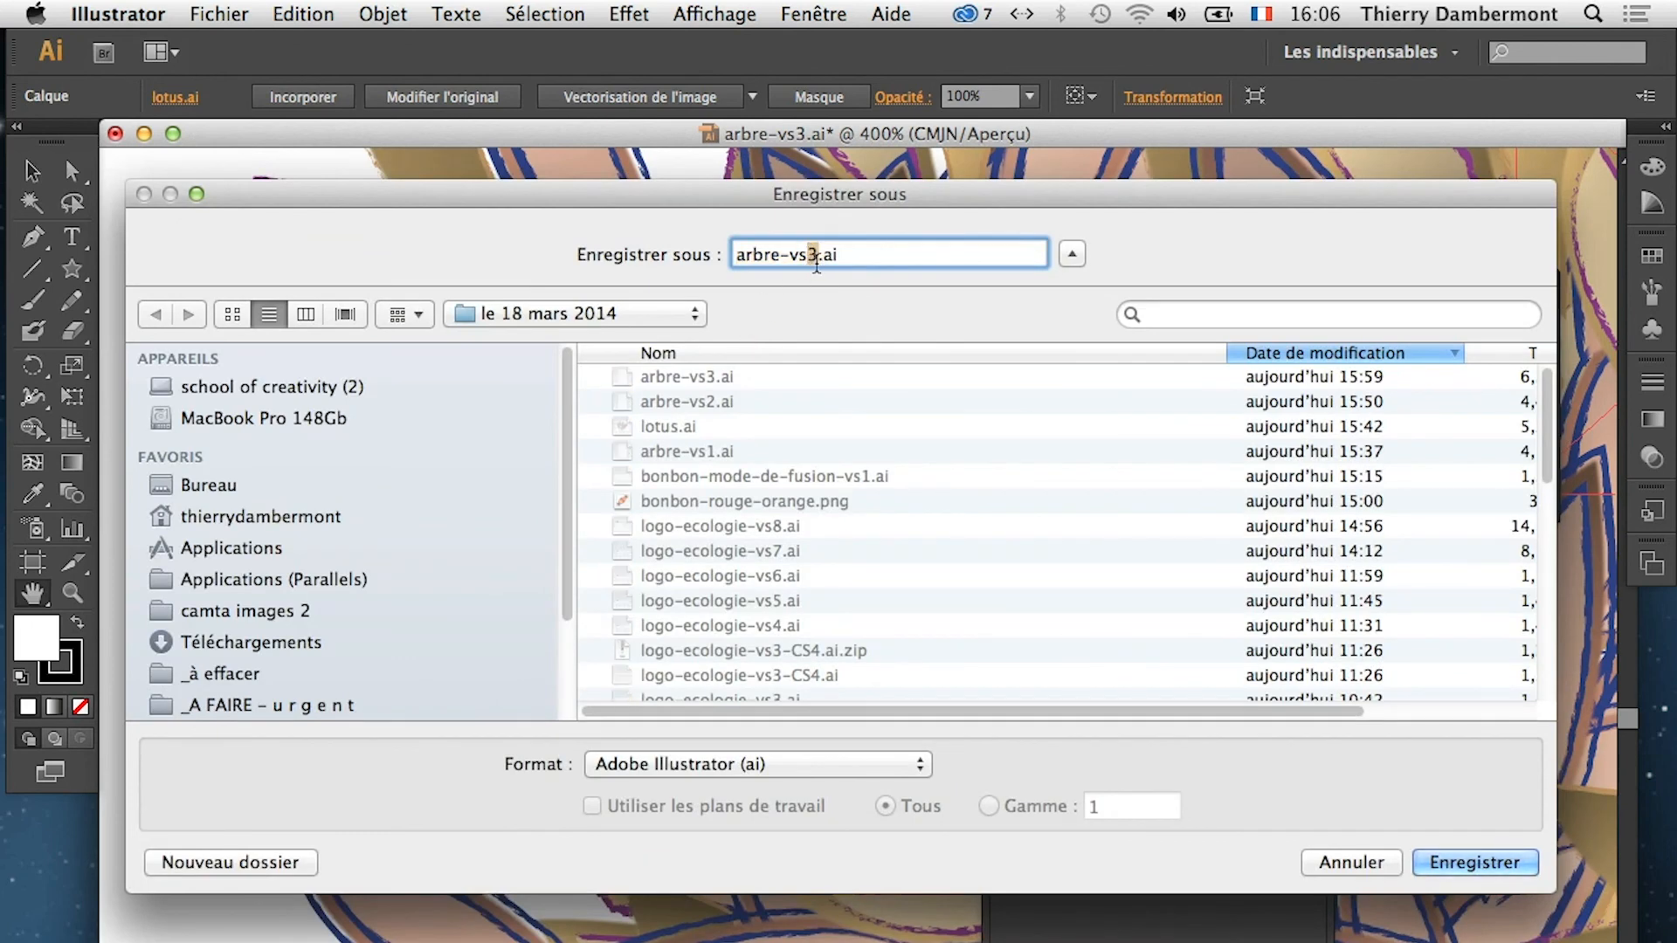
drag(807, 254, 820, 255)
text(4)
key(Return)
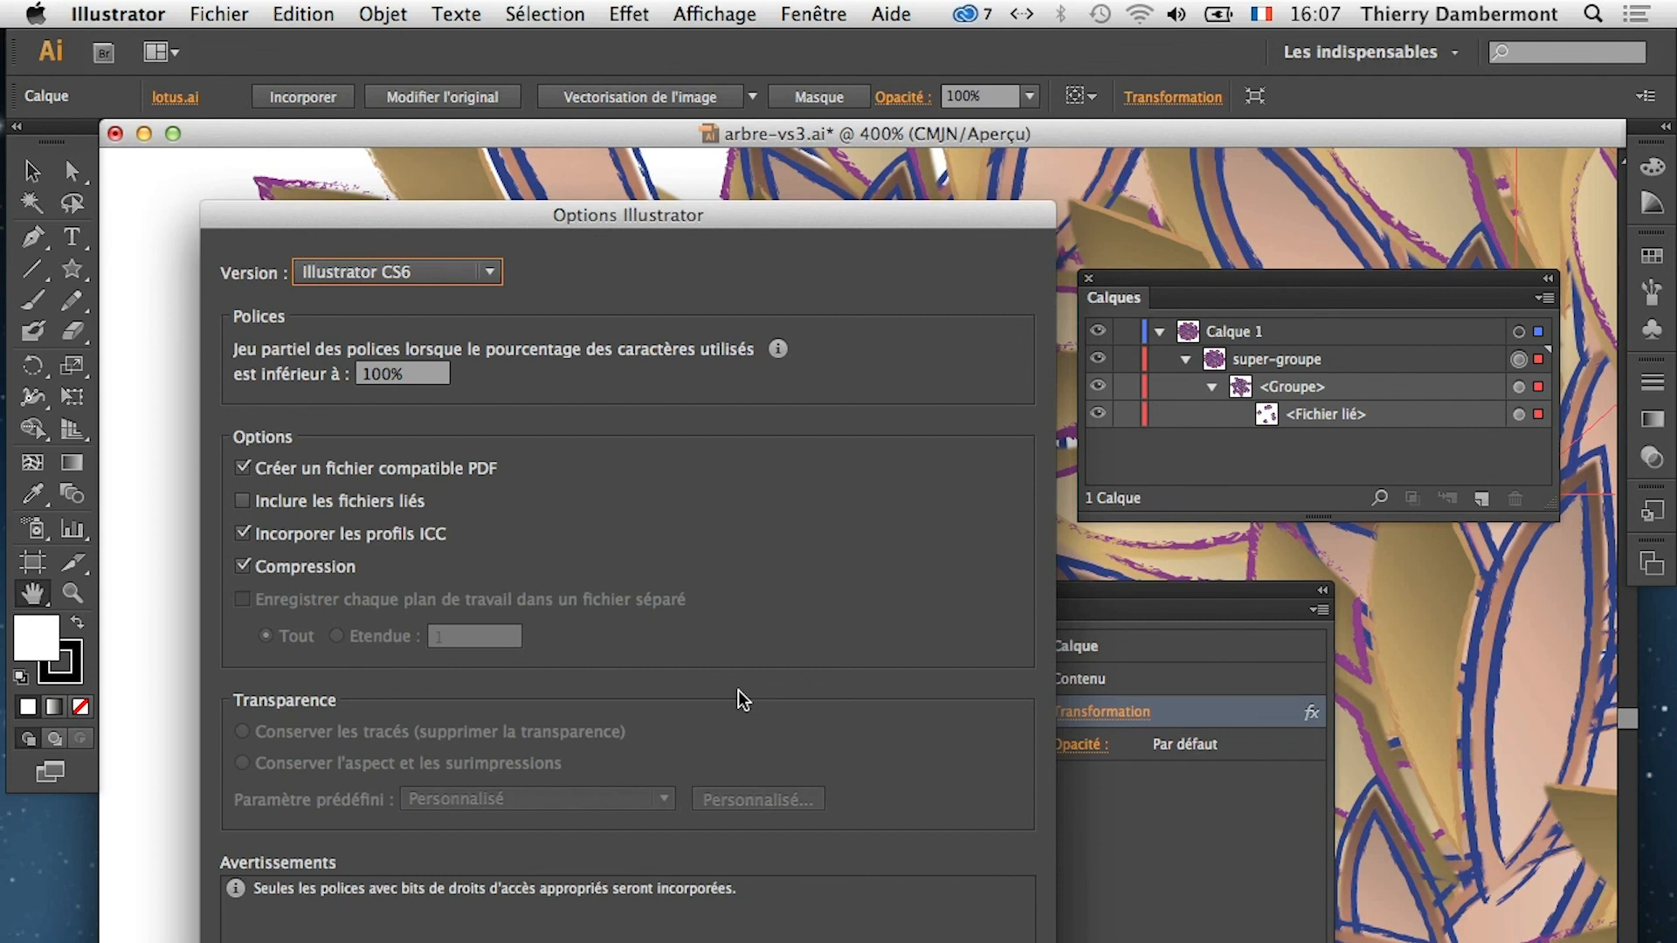
key(Return)
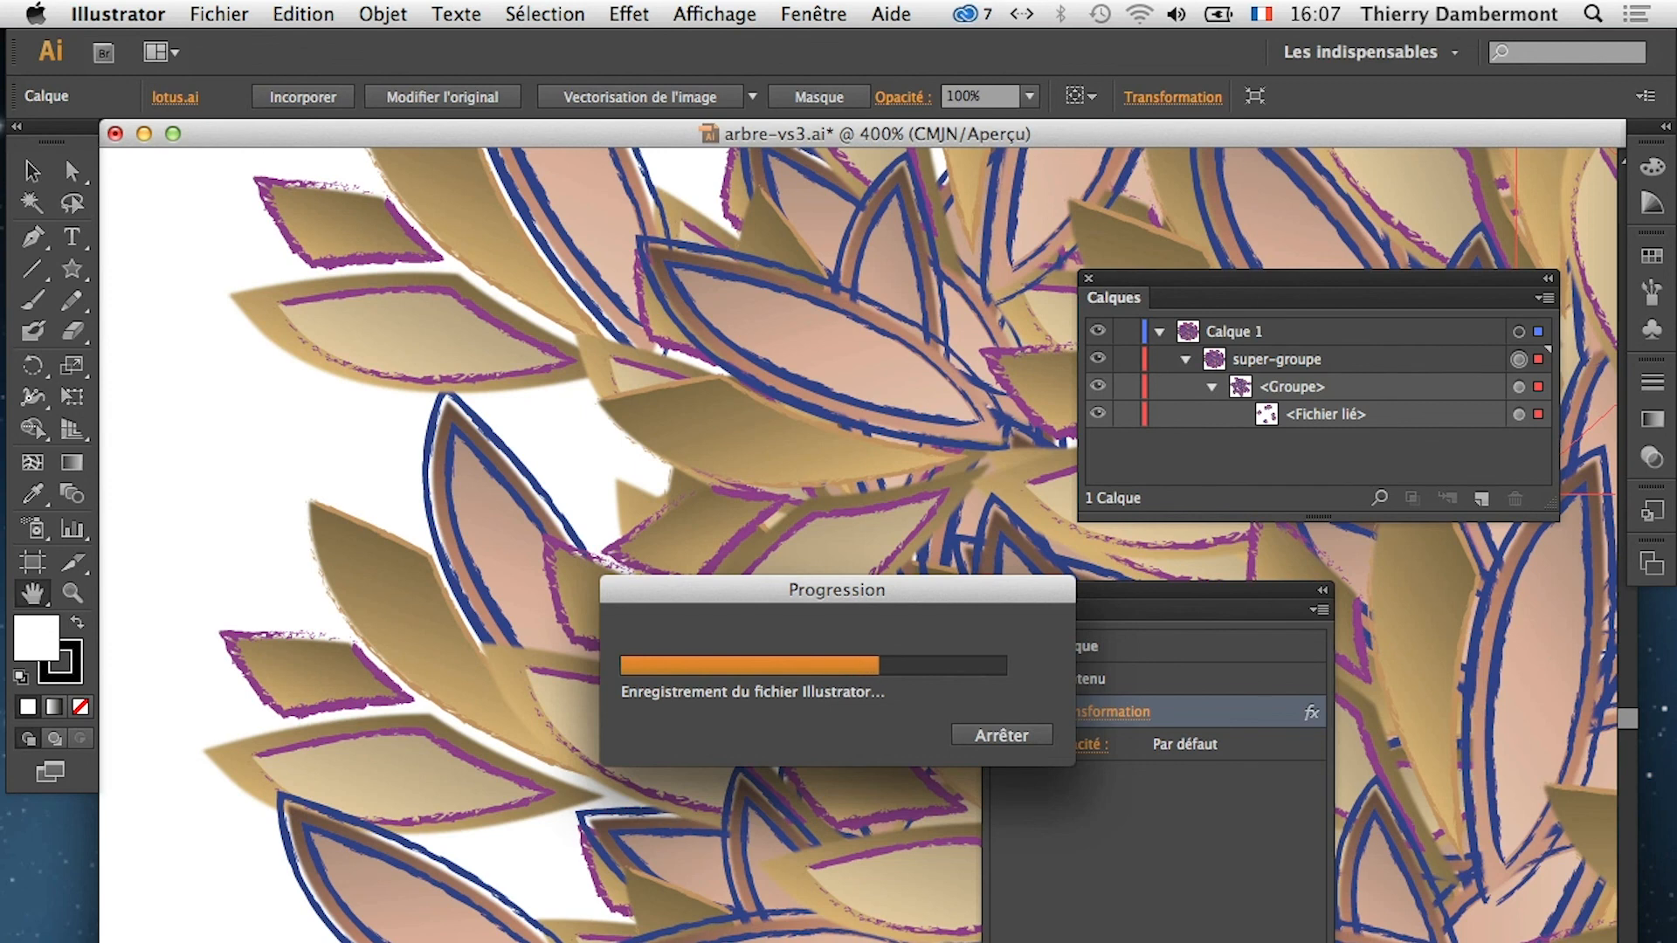
Zoom back out to 66,67% to view the tree's foliage on the artboard
alt+super+click(851, 607)
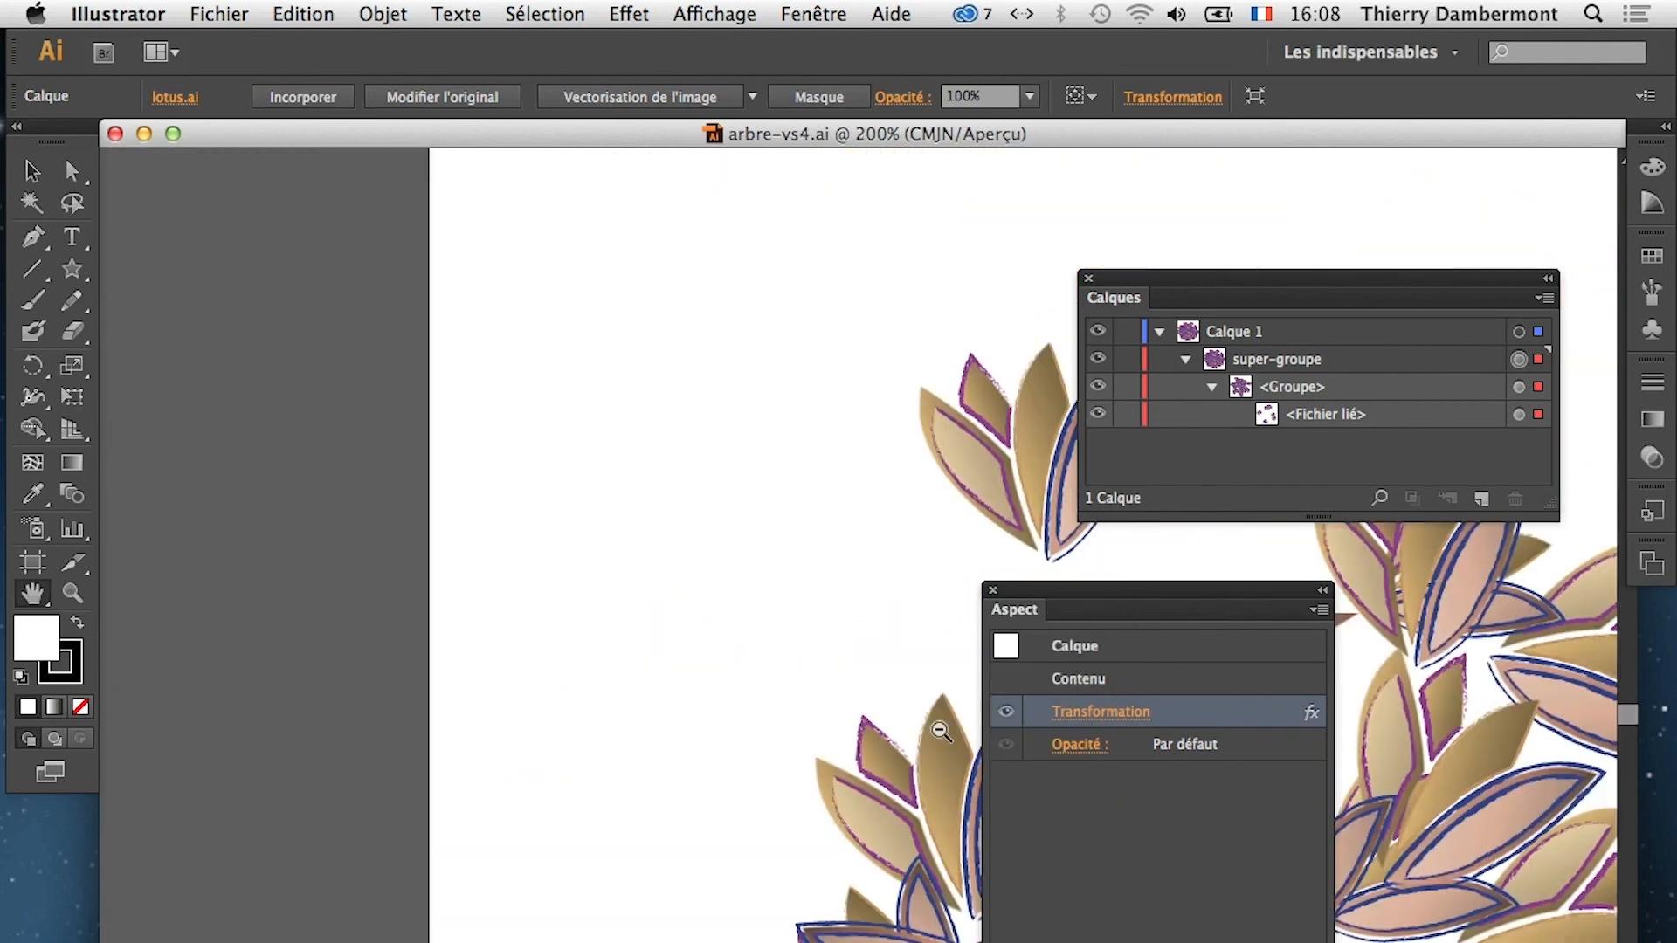
alt+super+click(912, 741)
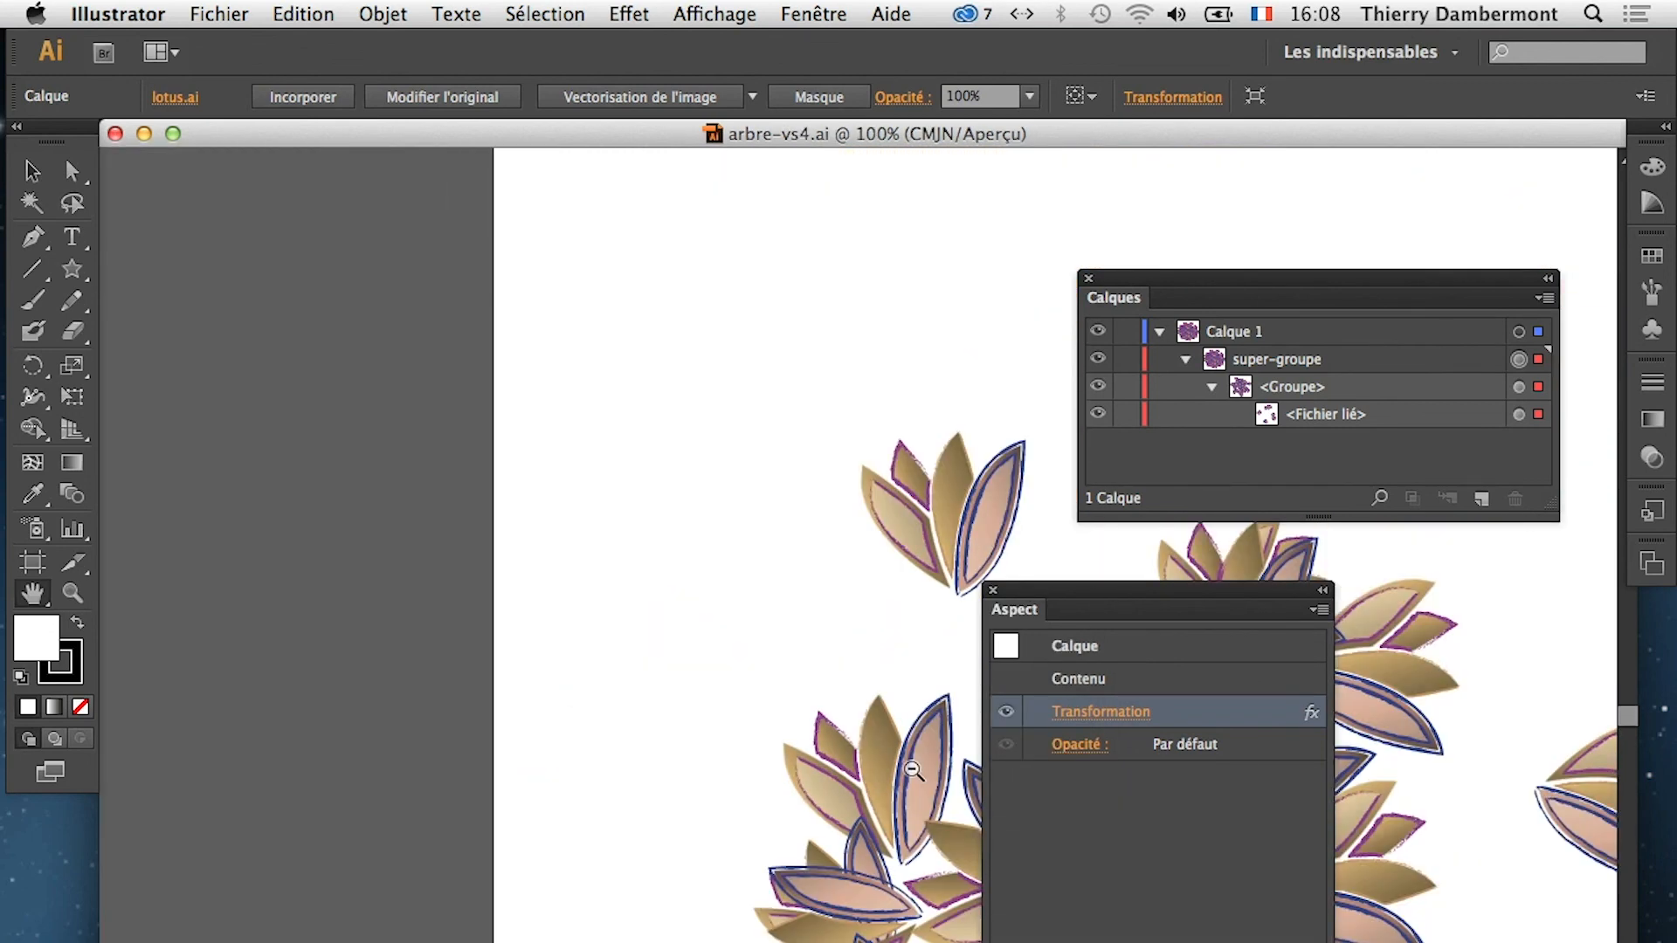
alt+super+click(913, 770)
alt+super+click(914, 771)
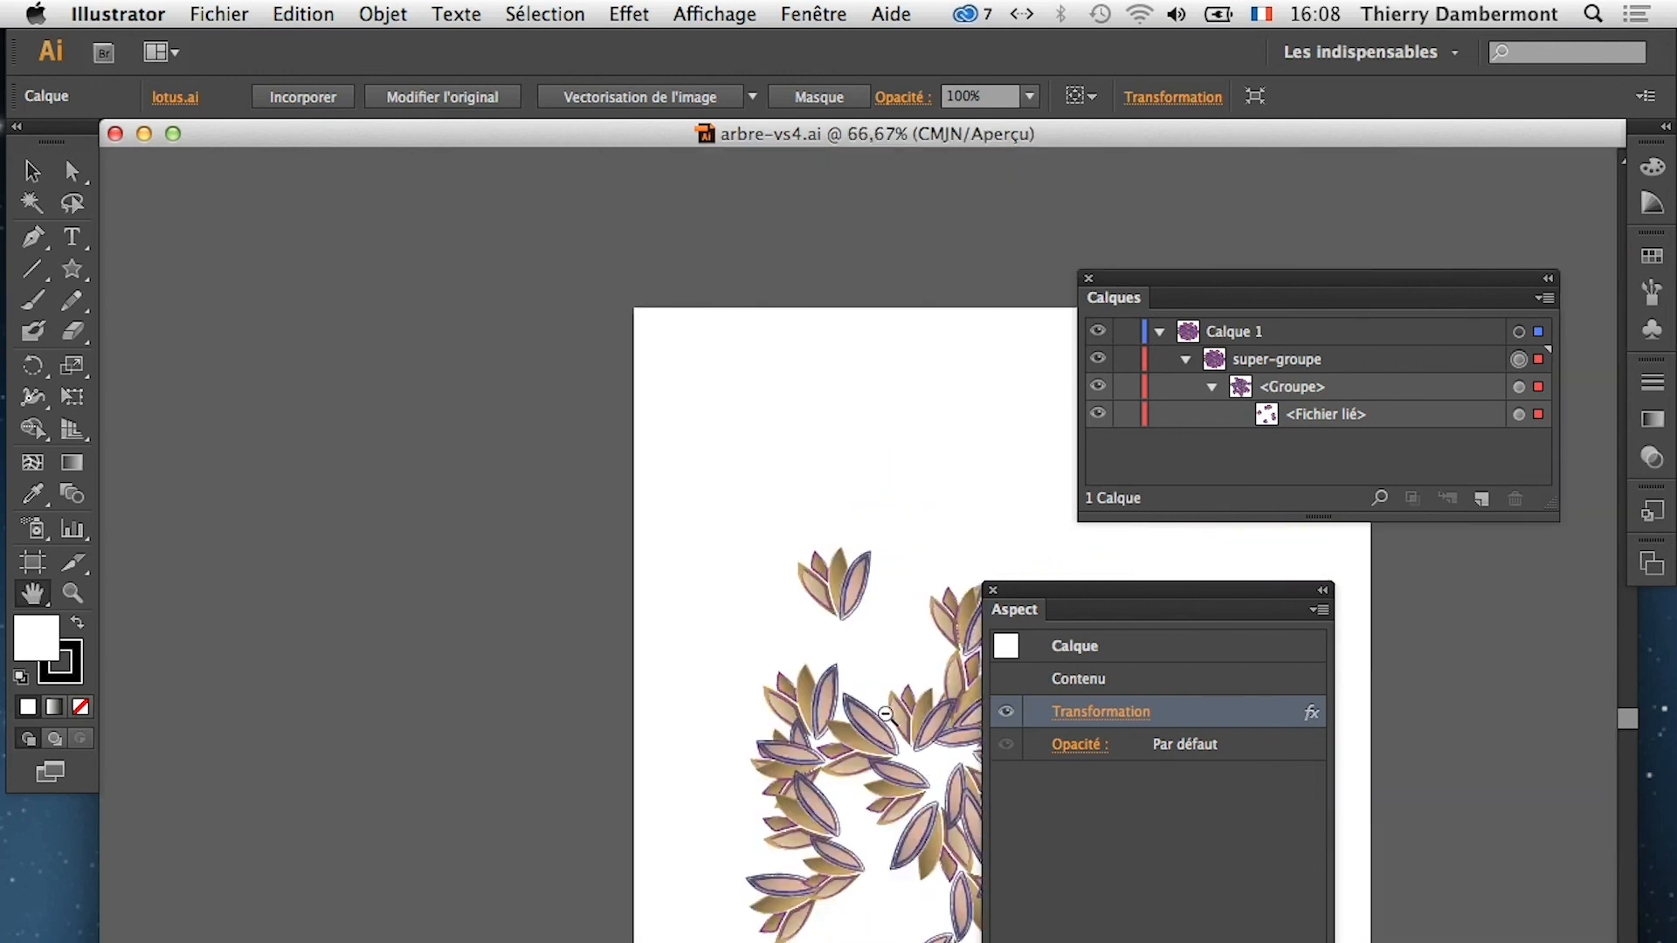